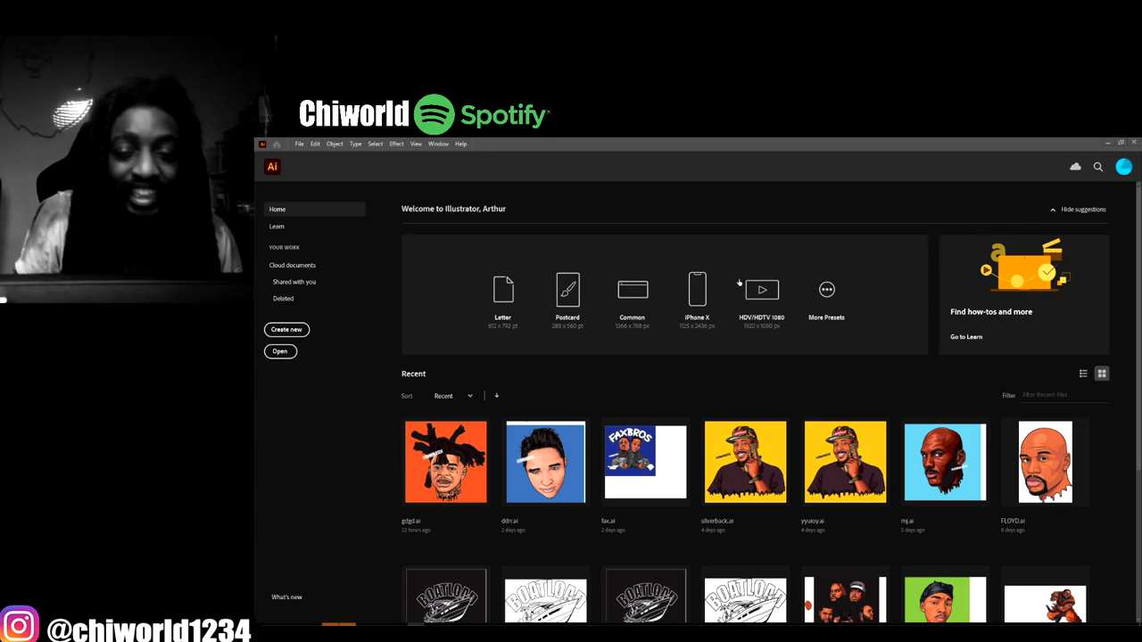
# - Create a new 18 x 18 inch document in CMYK colour mode with 300 ppi raster effects
pyautogui.click(287, 329)
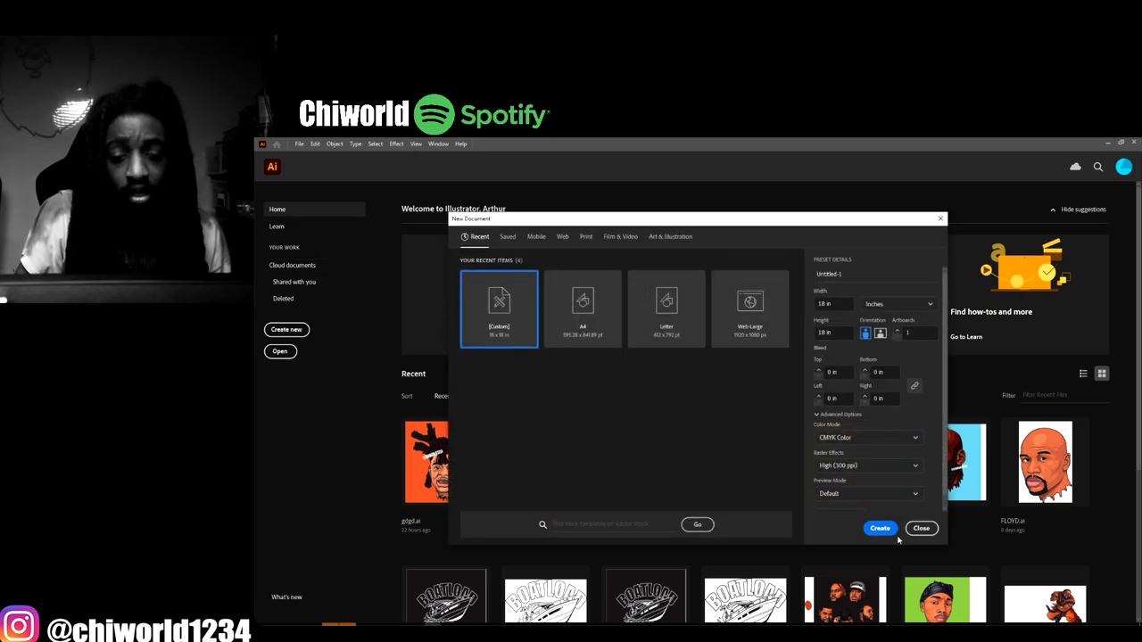
pyautogui.click(880, 528)
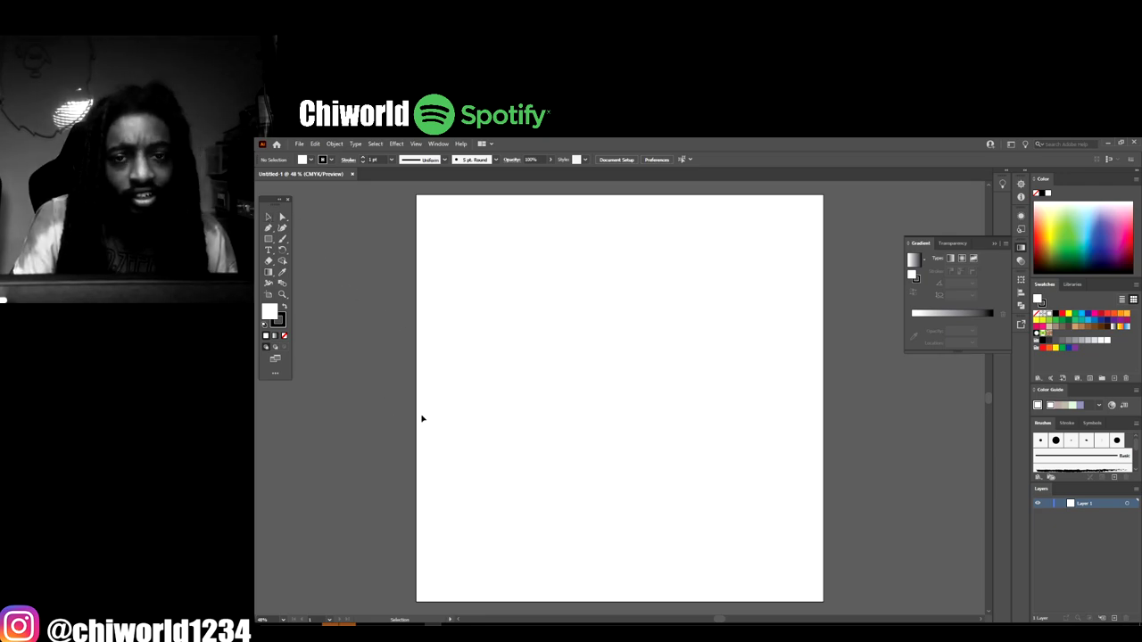
# - Create a calligraphic brush with a 3 pt size controlled by pen pressure
pyautogui.click(497, 160)
pyautogui.click(471, 230)
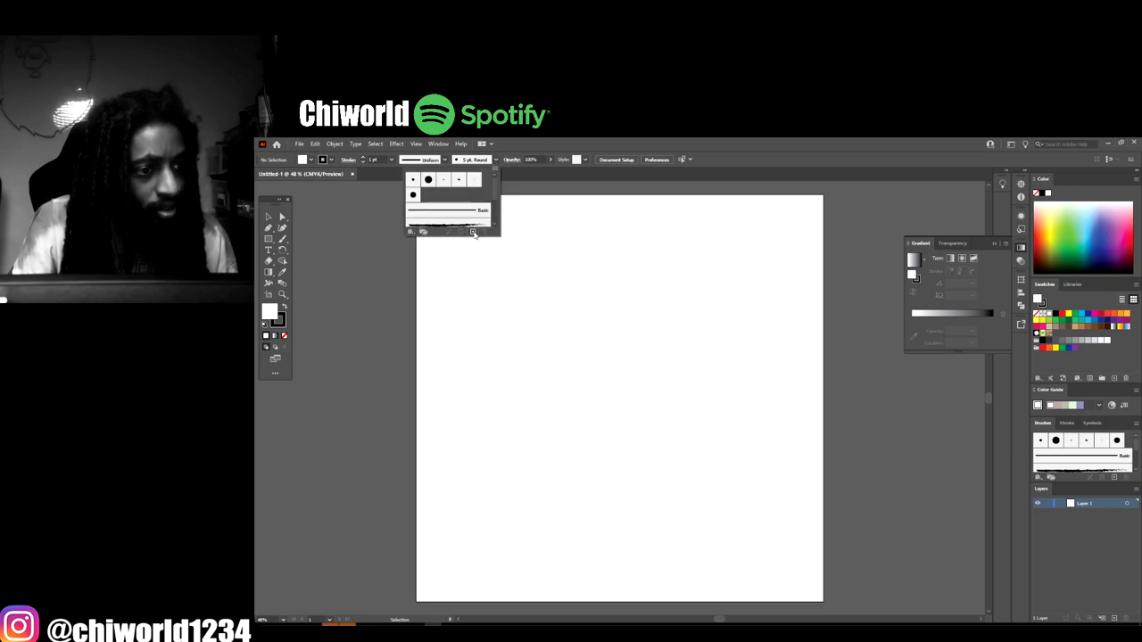
pyautogui.click(688, 455)
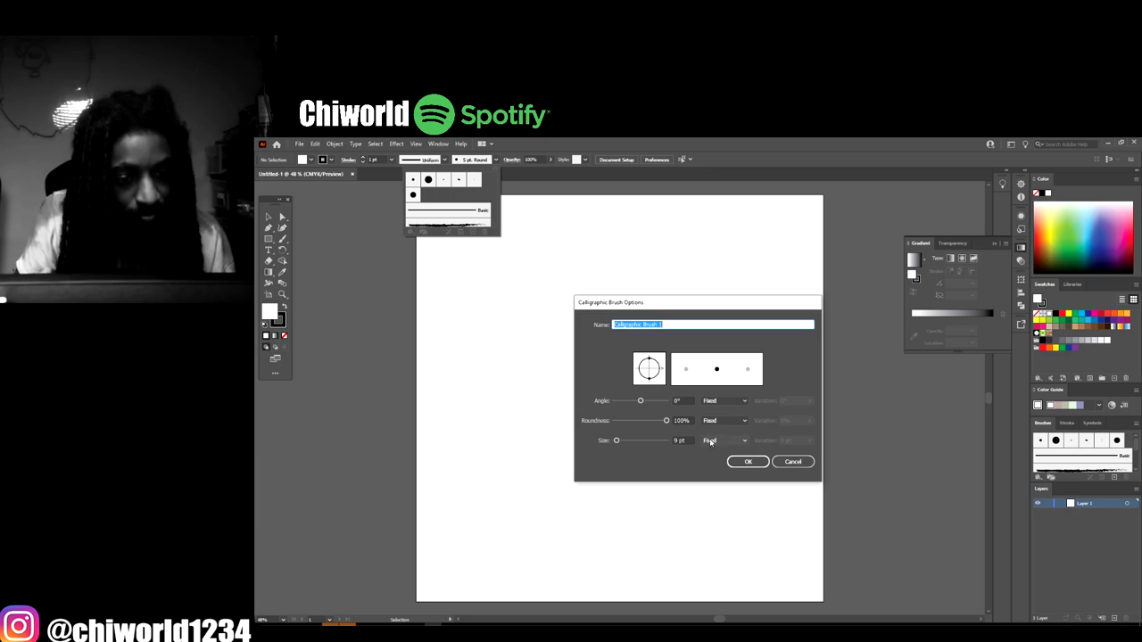
pyautogui.click(722, 441)
pyautogui.click(715, 471)
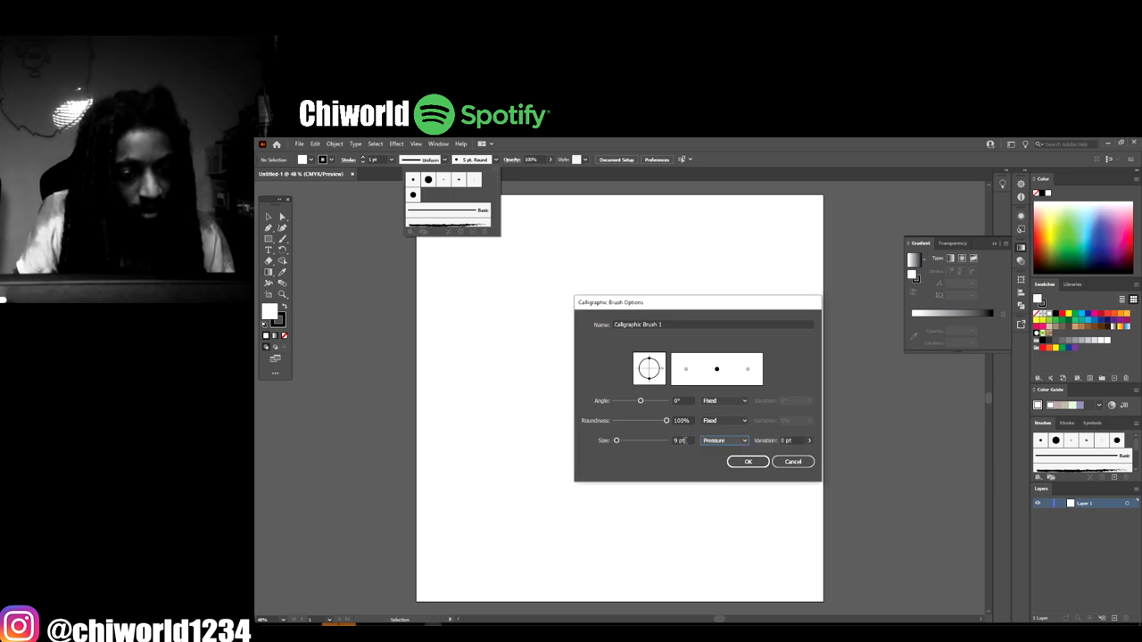
pyautogui.click(680, 440)
pyautogui.write('3')
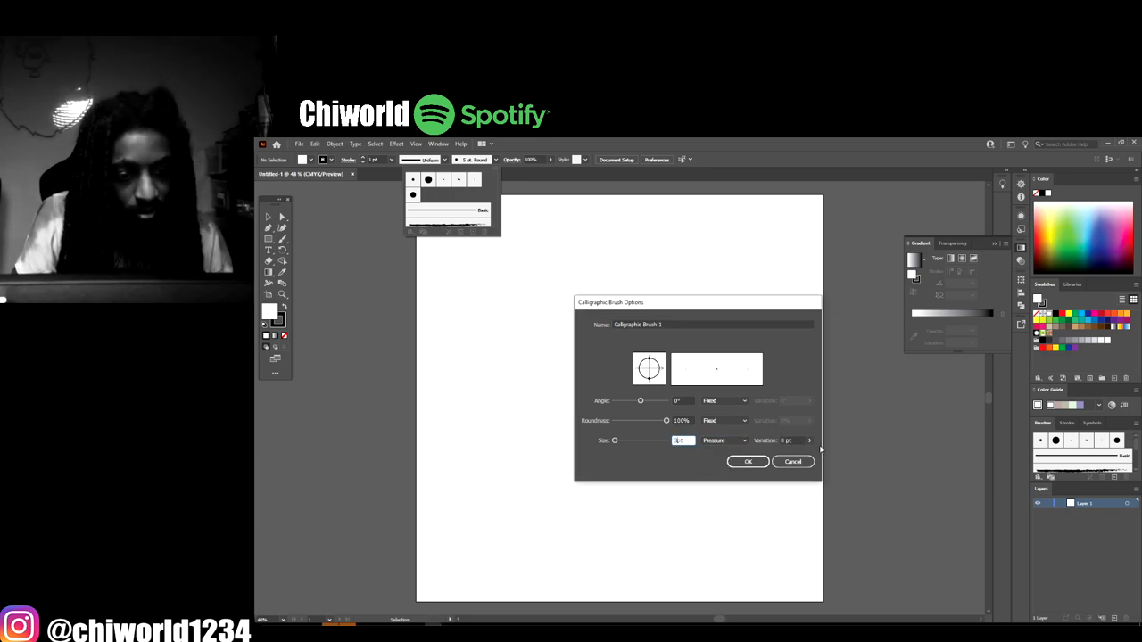
pyautogui.click(782, 441)
pyautogui.click(750, 463)
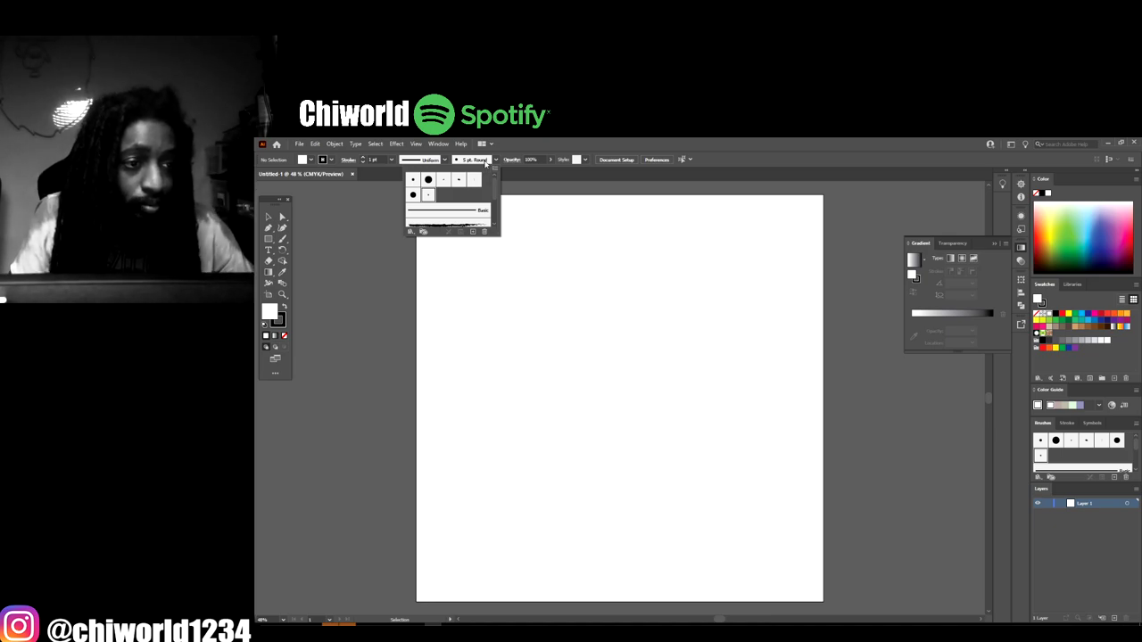
# - Set the fill colour to a magenta pink, about RGB 191, 75, 156
pyautogui.click(283, 319)
pyautogui.doubleClick(282, 317)
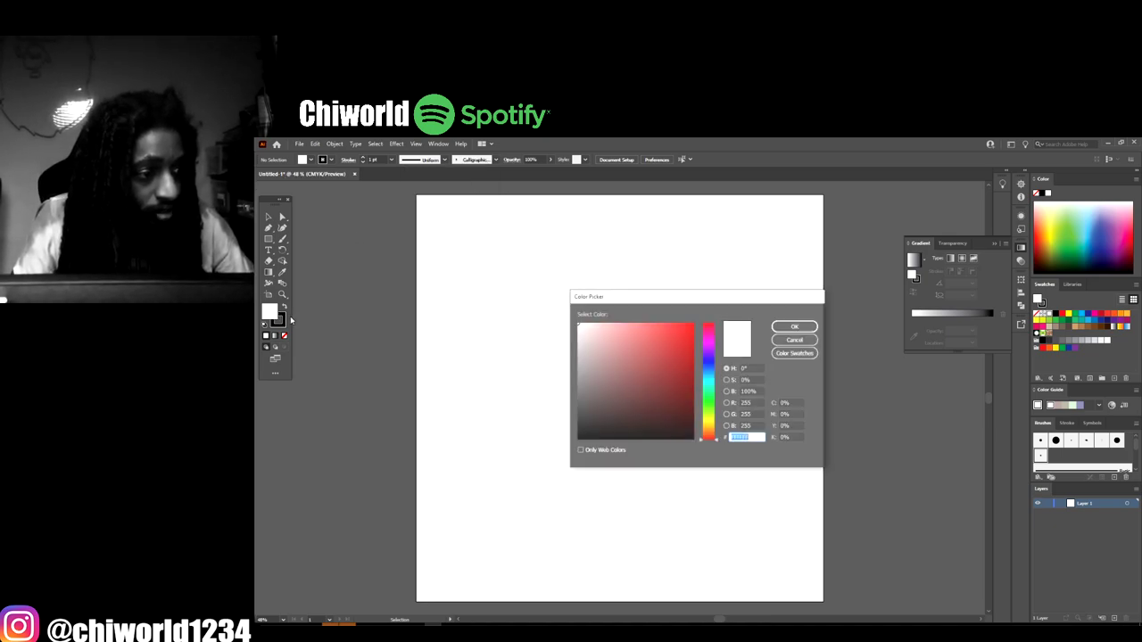
pyautogui.moveTo(629, 348); pyautogui.dragTo(709, 337)
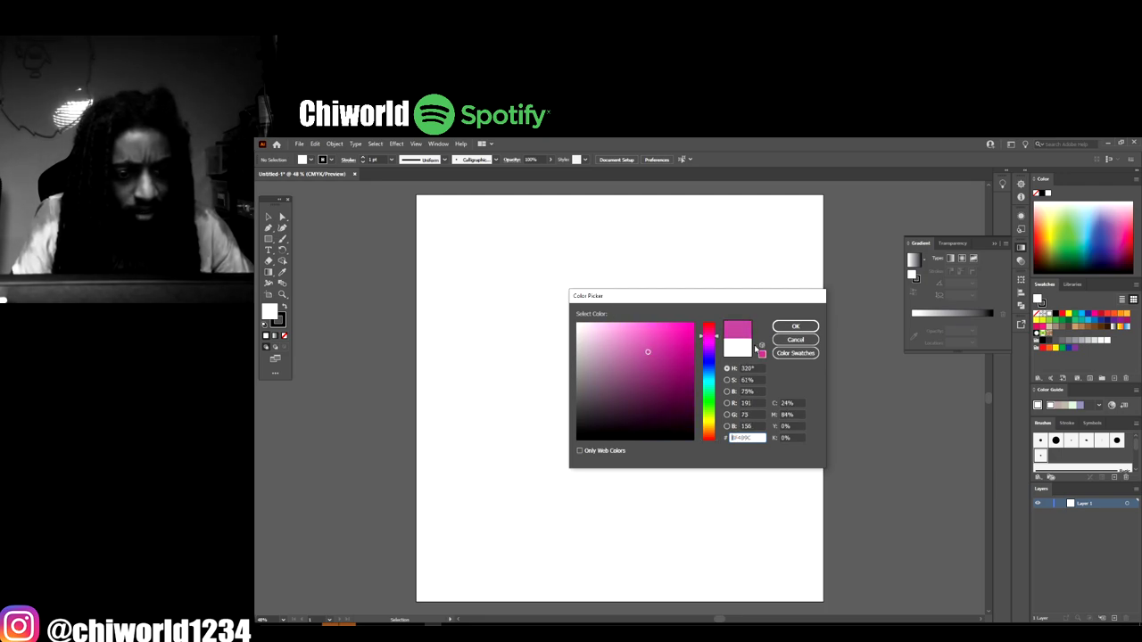
pyautogui.click(795, 326)
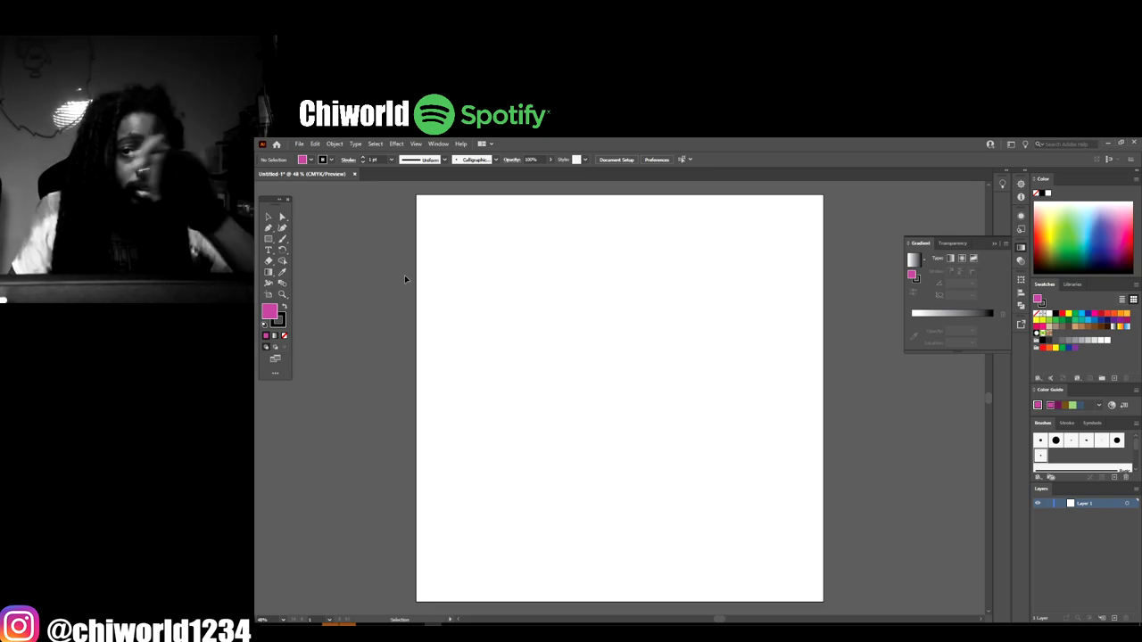
# - Set up the Paintbrush tool with the magenta as stroke colour and an opacity of 44%
pyautogui.click(283, 240)
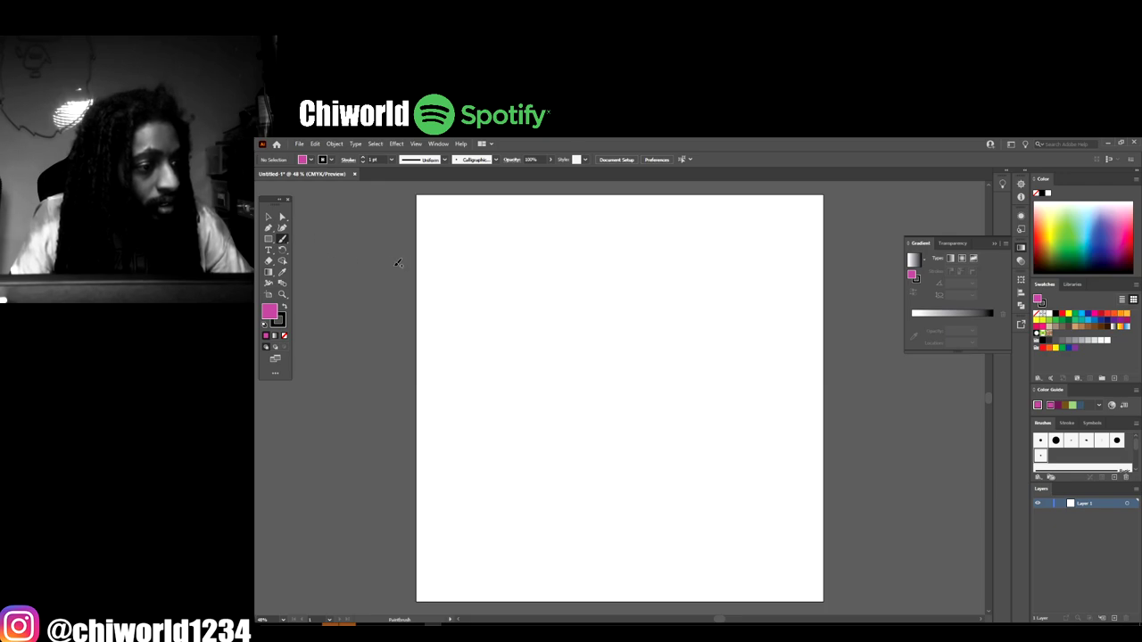
pyautogui.click(284, 308)
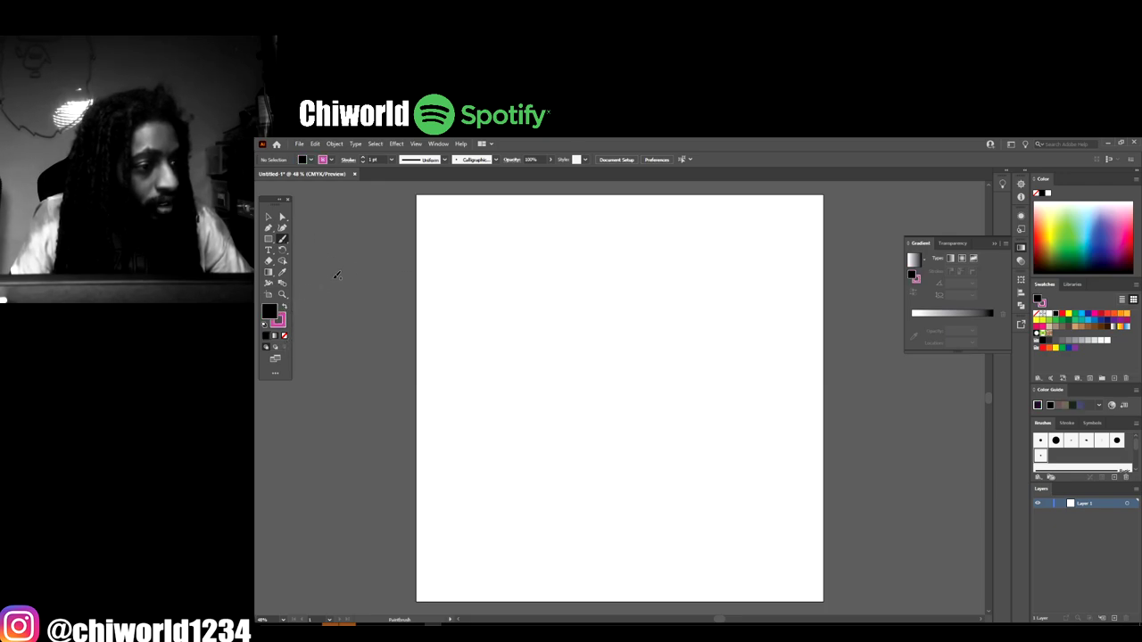
pyautogui.click(550, 159)
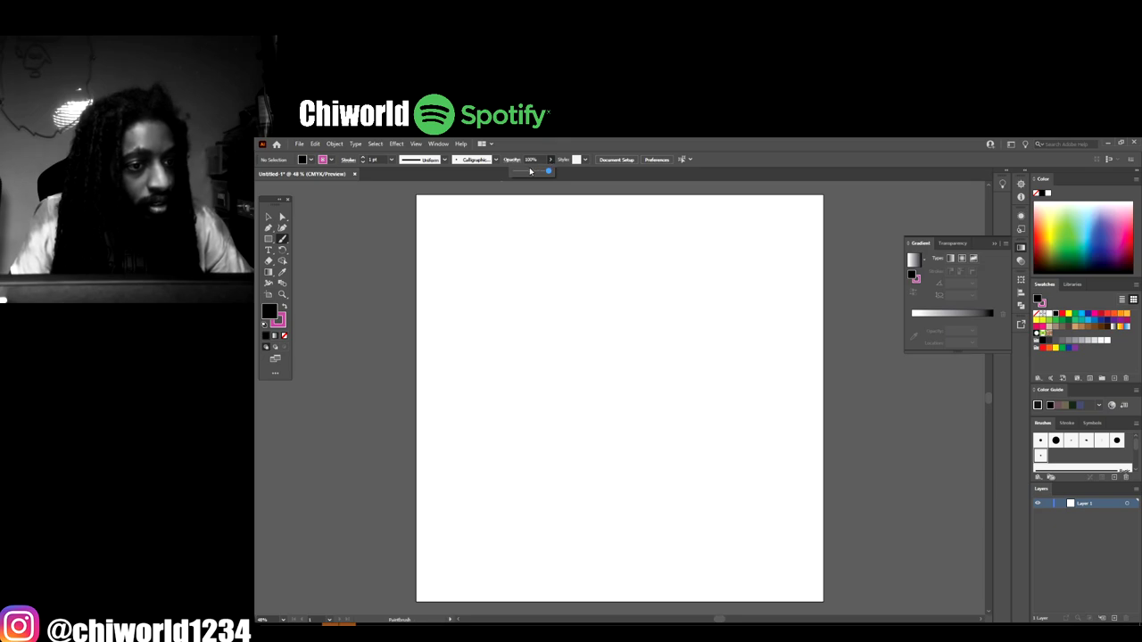
pyautogui.click(399, 254)
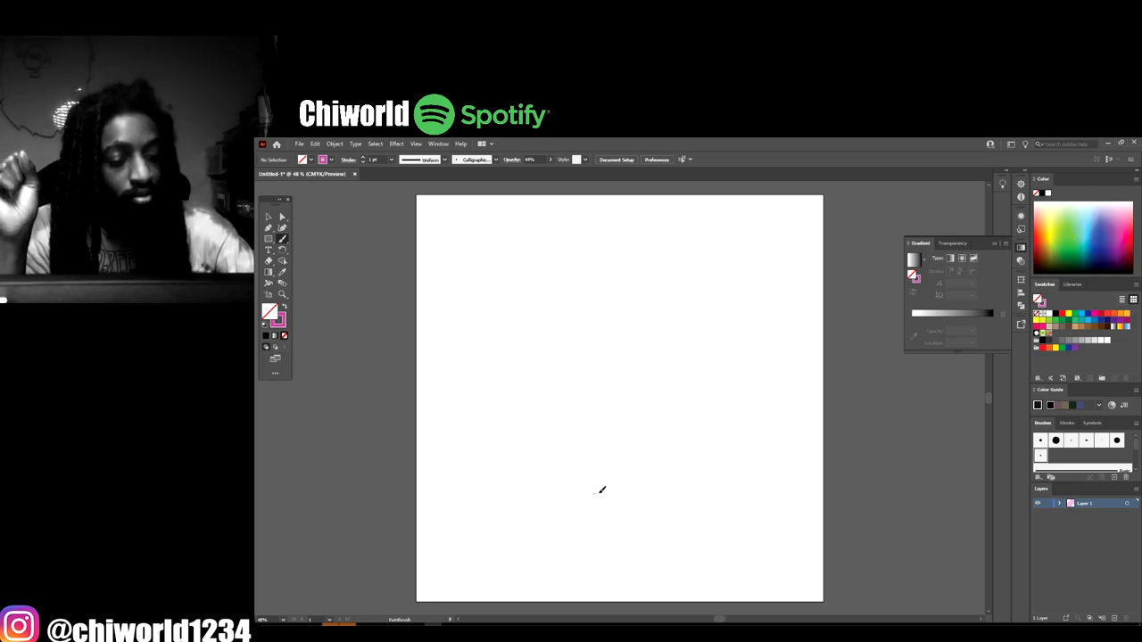
# - Sketch the cow's mouth line, nose, right side of the snout and both eyes with light brush strokes
pyautogui.moveTo(599, 491)
pyautogui.mouseDown()
pyautogui.moveTo(661, 497)
pyautogui.moveTo(682, 482)
pyautogui.mouseUp()
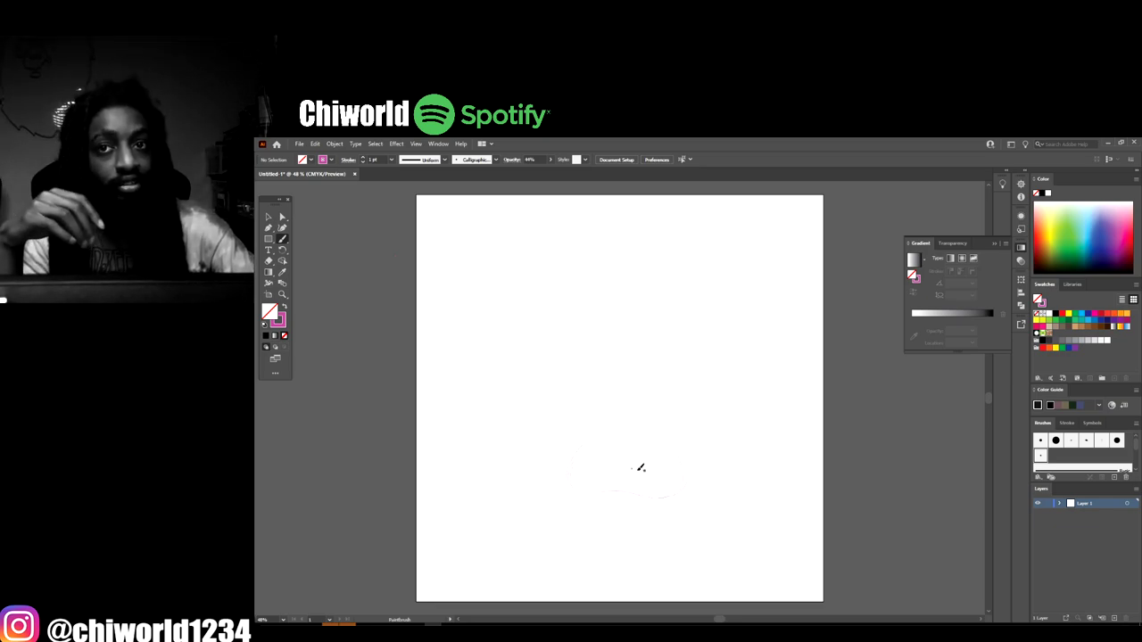
pyautogui.moveTo(650, 462)
pyautogui.mouseDown()
pyautogui.moveTo(661, 432)
pyautogui.moveTo(613, 429)
pyautogui.mouseUp()
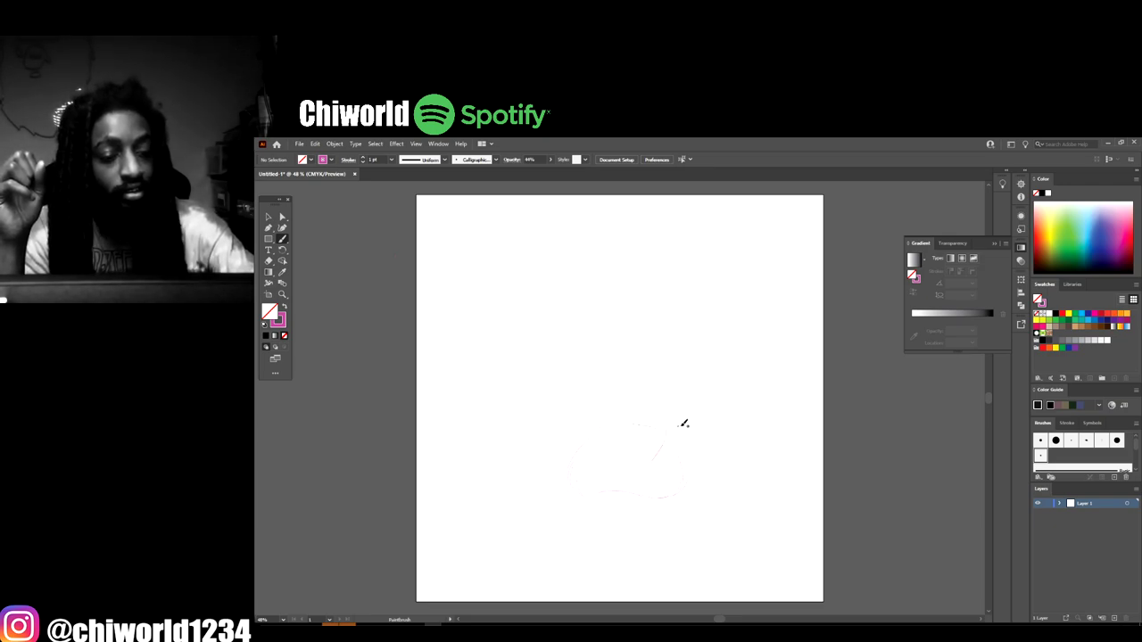
pyautogui.moveTo(670, 434)
pyautogui.mouseDown()
pyautogui.moveTo(683, 355)
pyautogui.moveTo(704, 328)
pyautogui.mouseUp()
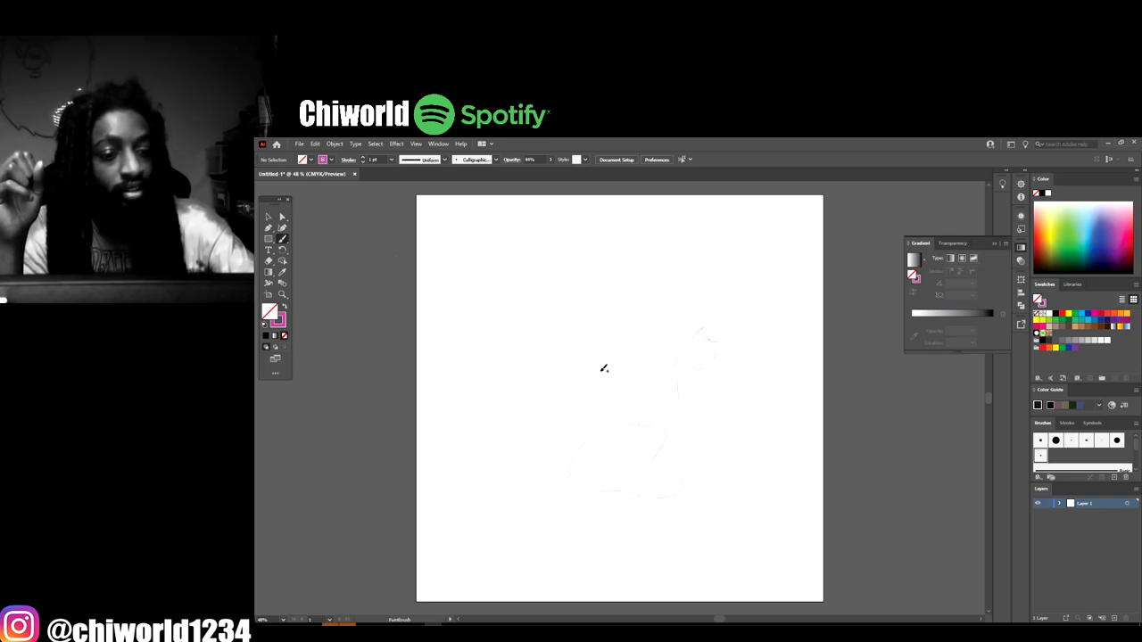
pyautogui.moveTo(604, 368); pyautogui.dragTo(590, 332)
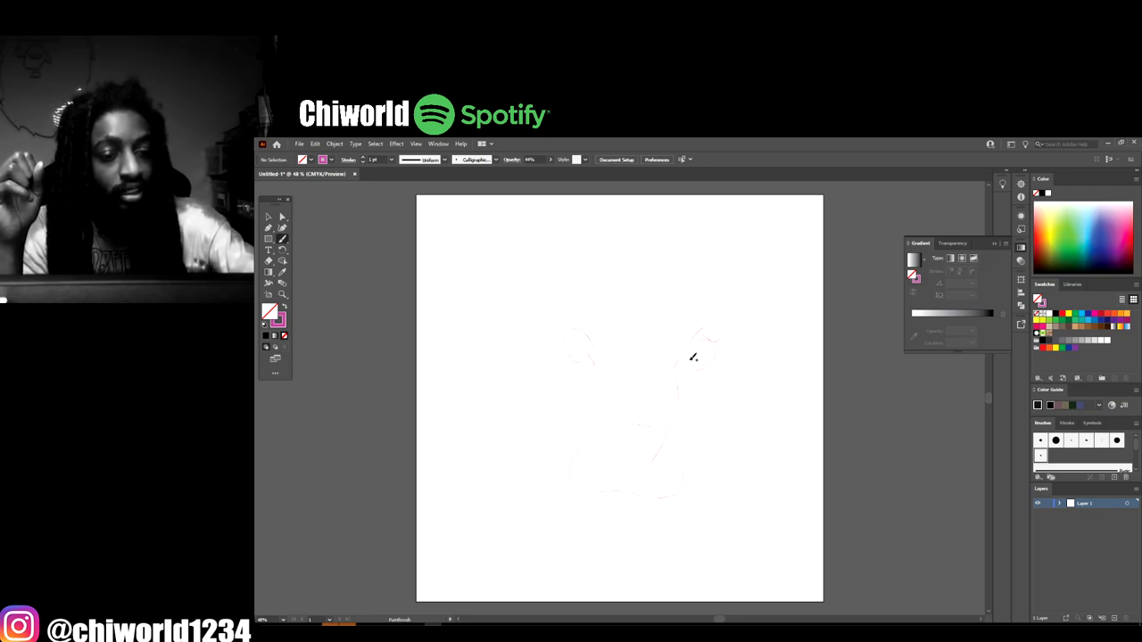
pyautogui.moveTo(681, 362); pyautogui.dragTo(702, 368)
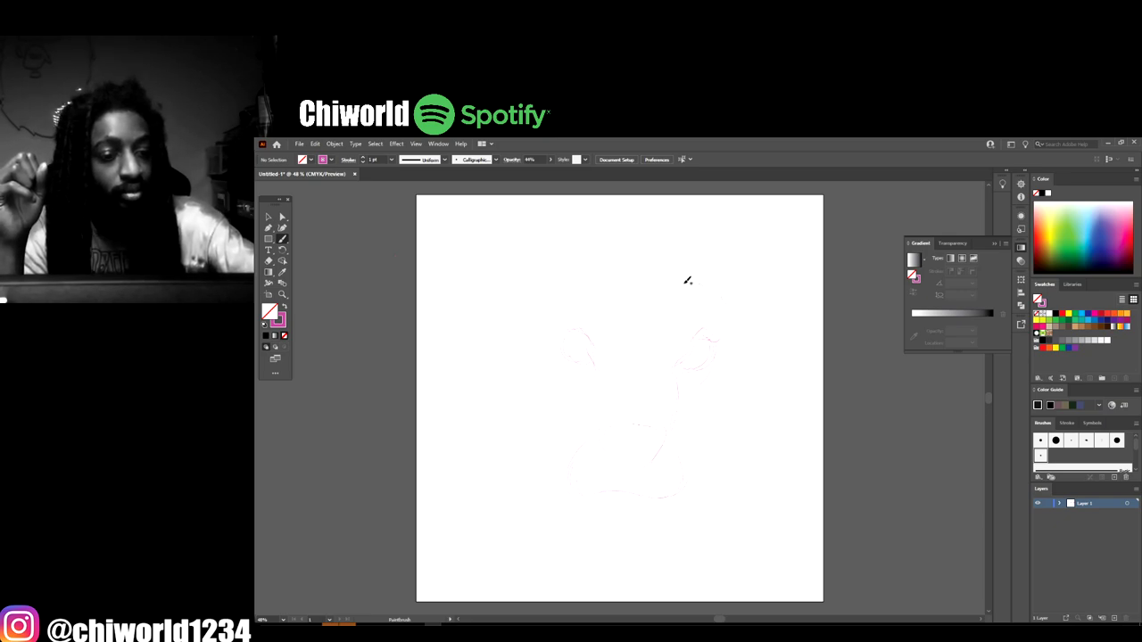
# - Sketch the top of the cow's head, the sides of the face and both ears
pyautogui.moveTo(604, 268); pyautogui.dragTo(584, 280)
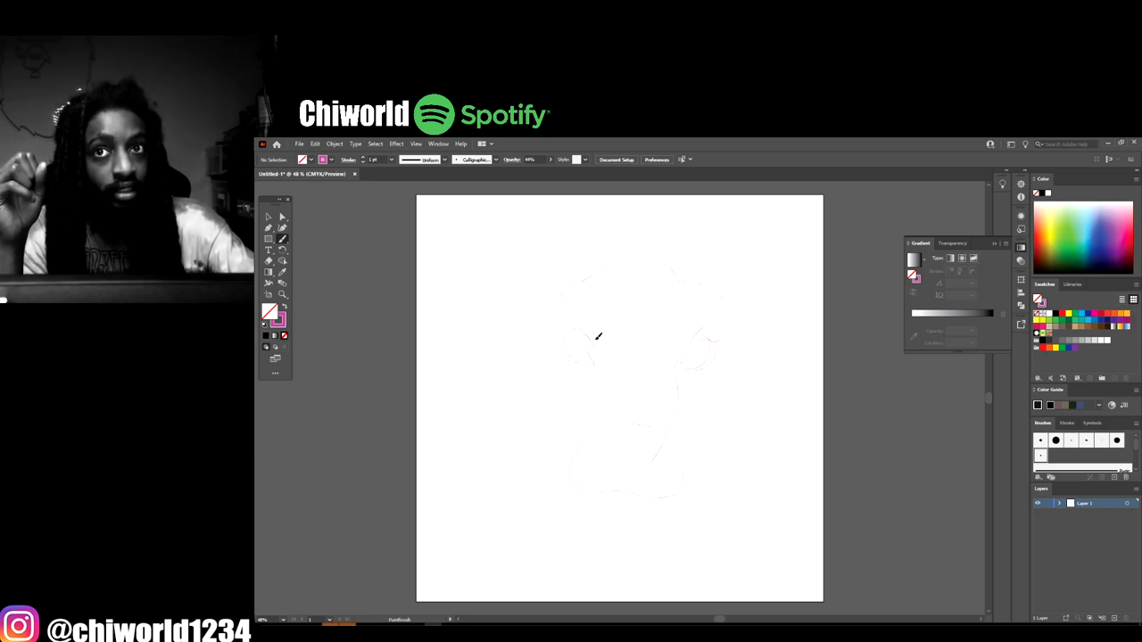
pyautogui.moveTo(596, 333); pyautogui.dragTo(599, 402)
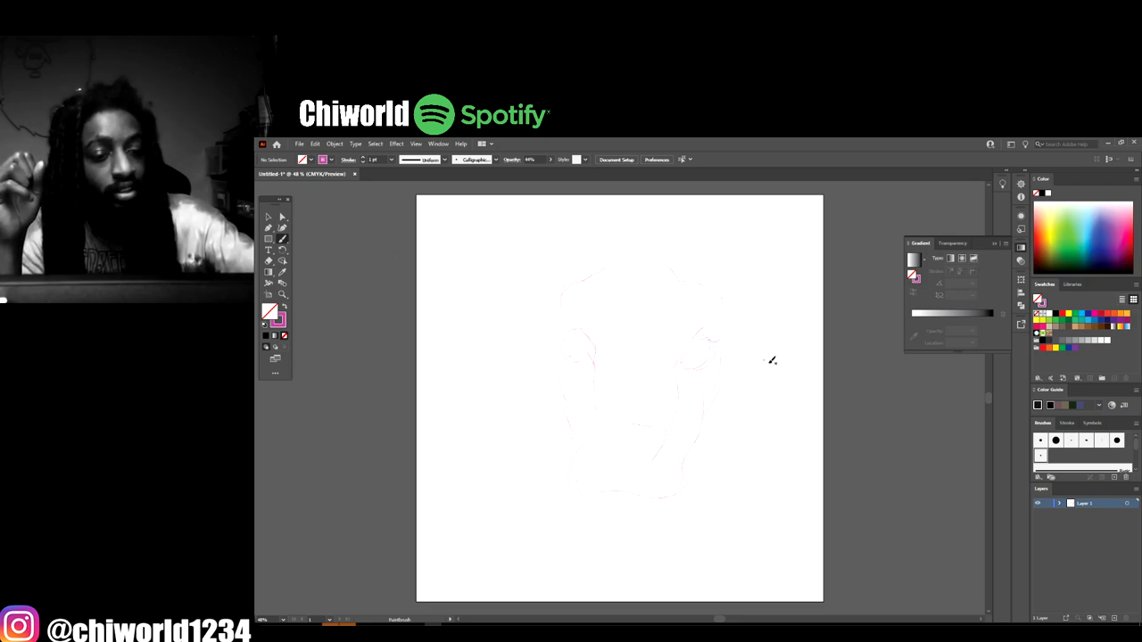
pyautogui.moveTo(809, 352); pyautogui.dragTo(759, 290)
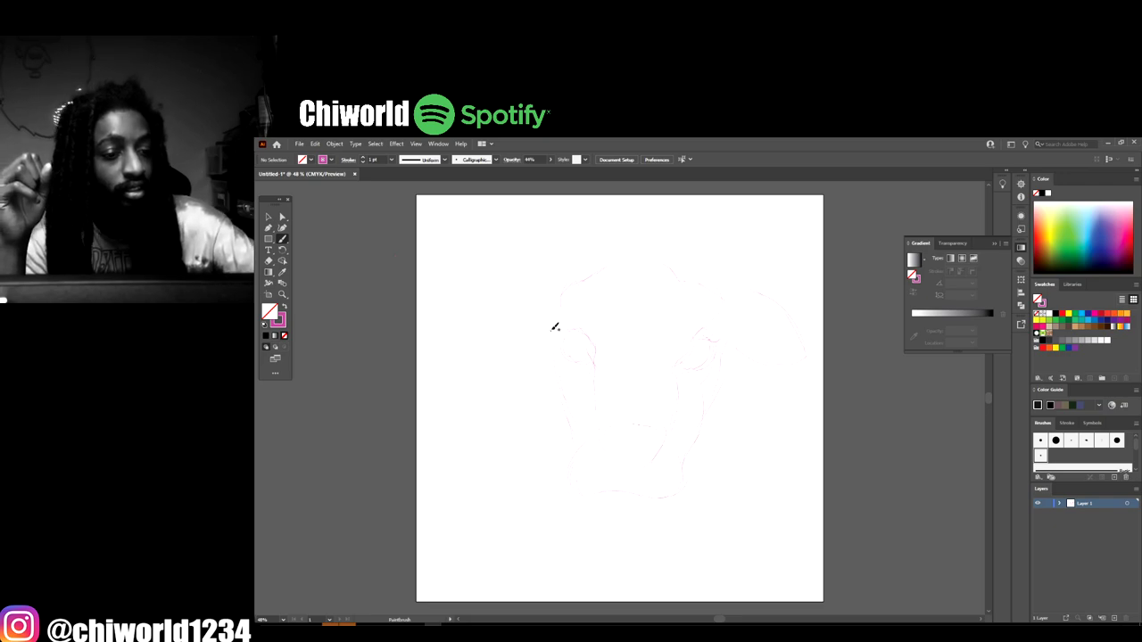
pyautogui.moveTo(555, 327); pyautogui.dragTo(514, 338)
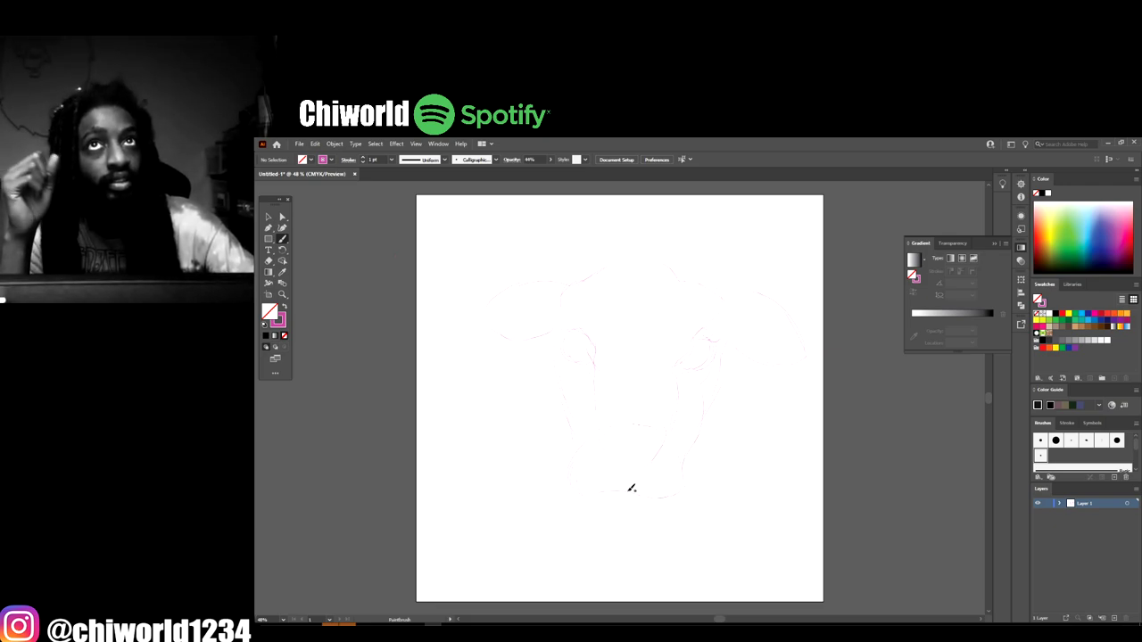
# - Sketch the cow's lips, chin, nostrils and brows, plus a cigar sticking out of the mouth
pyautogui.moveTo(673, 489)
pyautogui.mouseDown()
pyautogui.moveTo(670, 479)
pyautogui.moveTo(630, 487)
pyautogui.moveTo(637, 479)
pyautogui.moveTo(586, 498)
pyautogui.mouseUp()
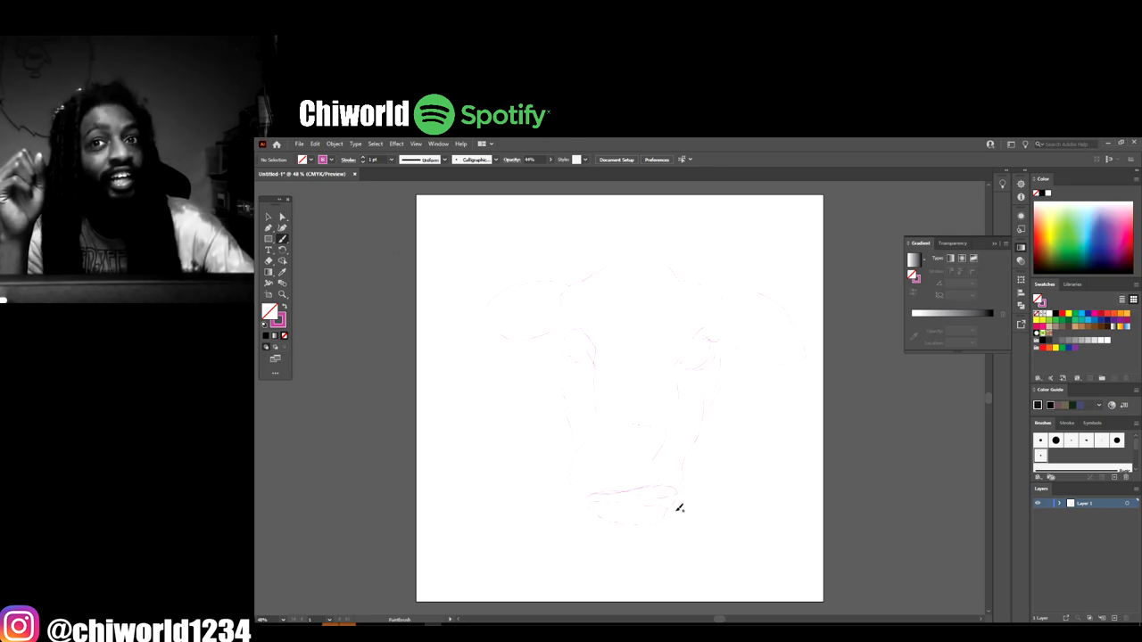
pyautogui.moveTo(675, 516)
pyautogui.mouseDown()
pyautogui.moveTo(640, 554)
pyautogui.moveTo(601, 524)
pyautogui.mouseUp()
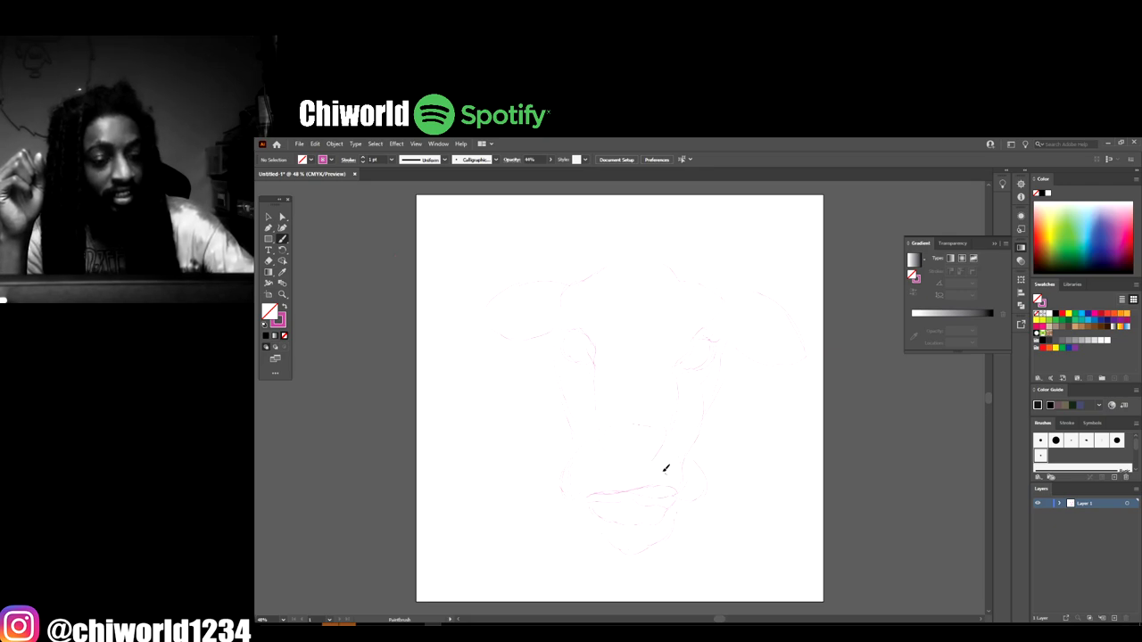
pyautogui.moveTo(659, 464)
pyautogui.mouseDown()
pyautogui.moveTo(686, 457)
pyautogui.moveTo(675, 428)
pyautogui.moveTo(630, 422)
pyautogui.mouseUp()
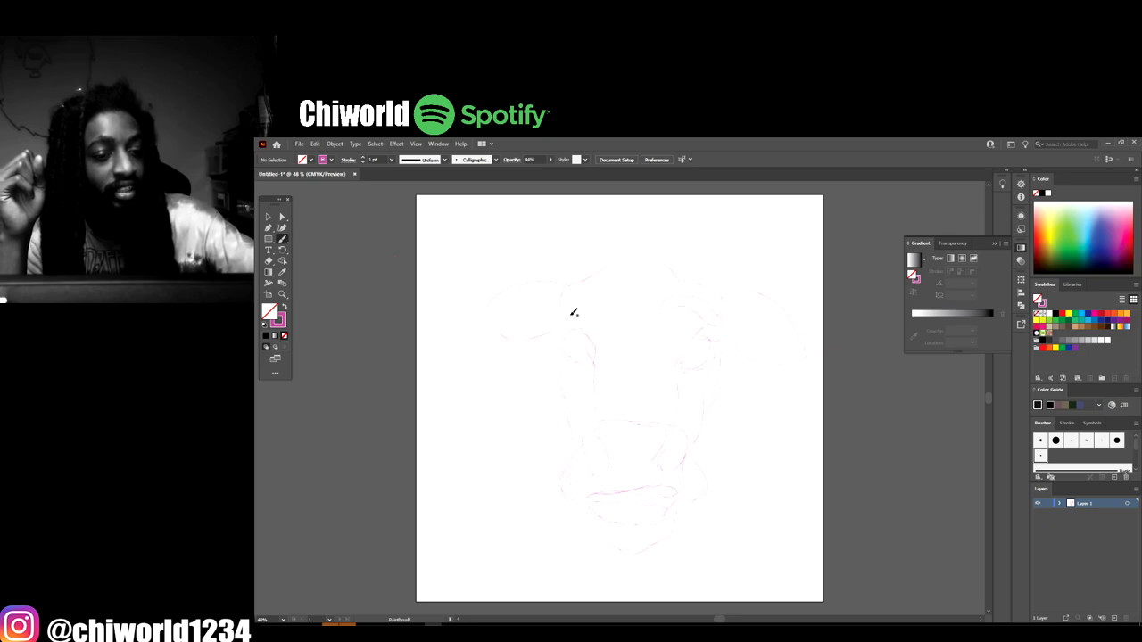
pyautogui.moveTo(605, 311); pyautogui.dragTo(612, 297)
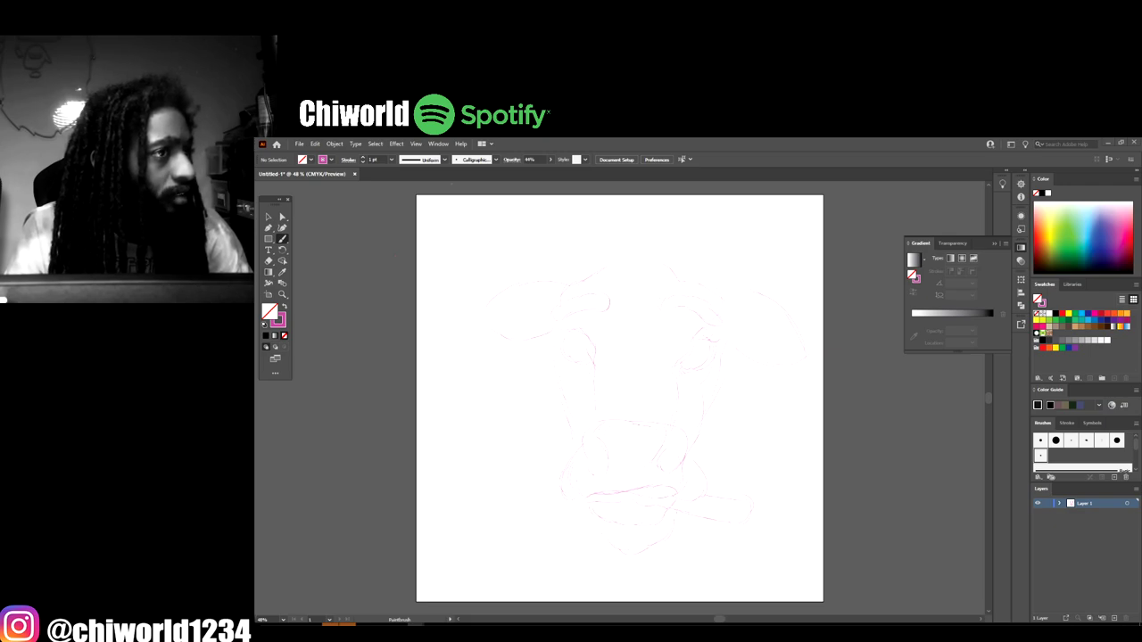
# - Open the reference image from the recent files in Quick access
pyautogui.hotkey('ctrl', 'o')
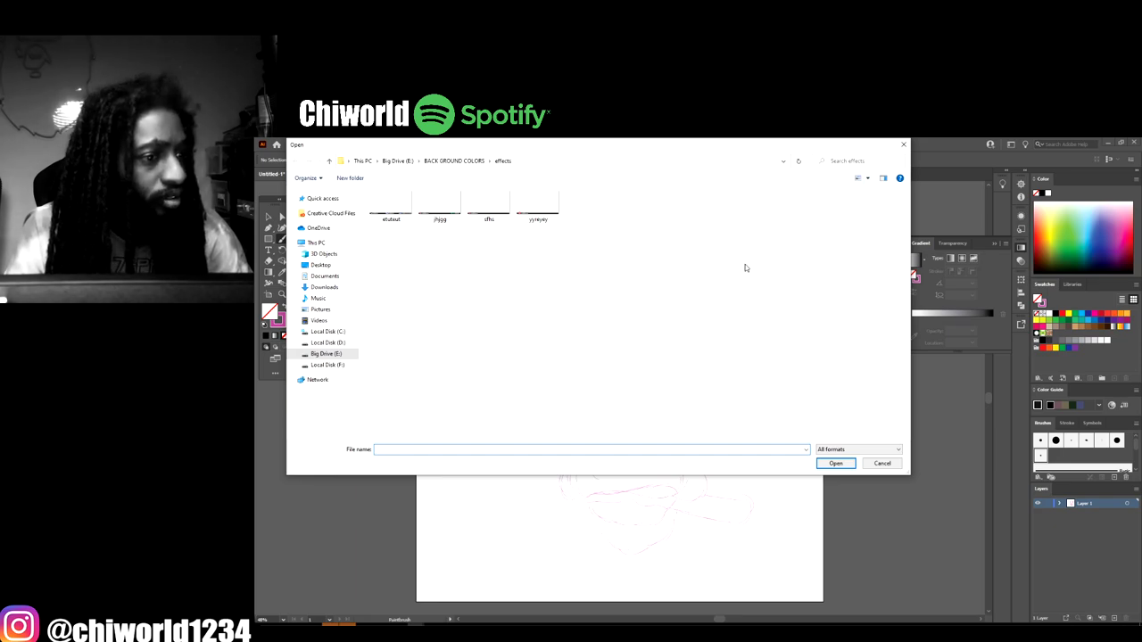
pyautogui.click(330, 201)
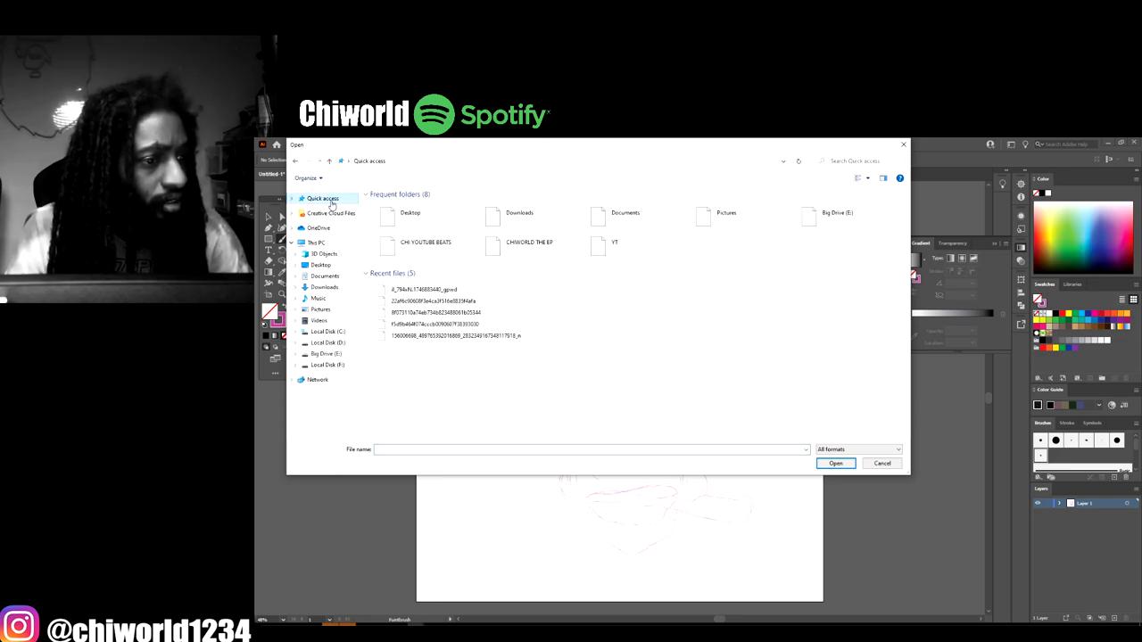
pyautogui.doubleClick(427, 336)
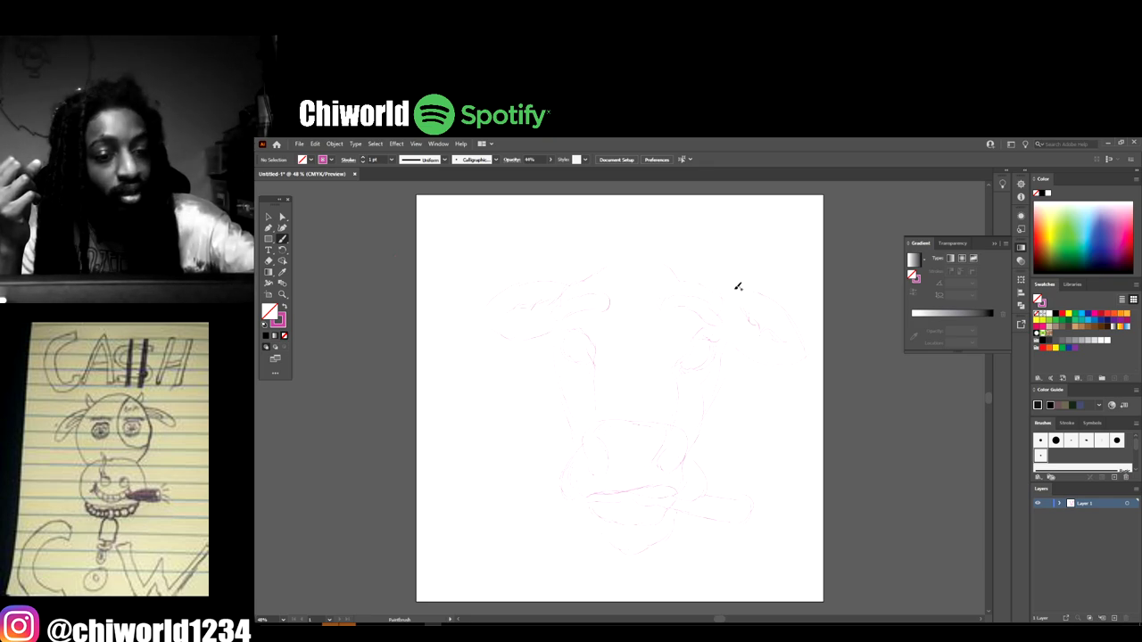
# - Sketch two curved, pointed horns on either side of the cow's head
pyautogui.moveTo(740, 285); pyautogui.dragTo(767, 244)
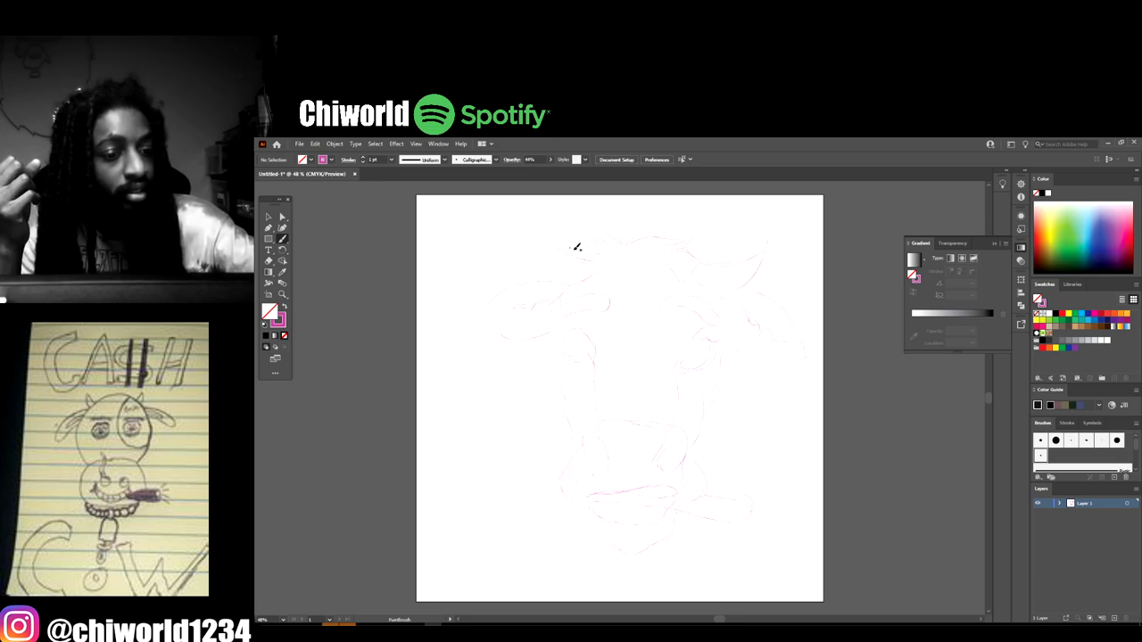
pyautogui.moveTo(588, 260); pyautogui.dragTo(549, 236)
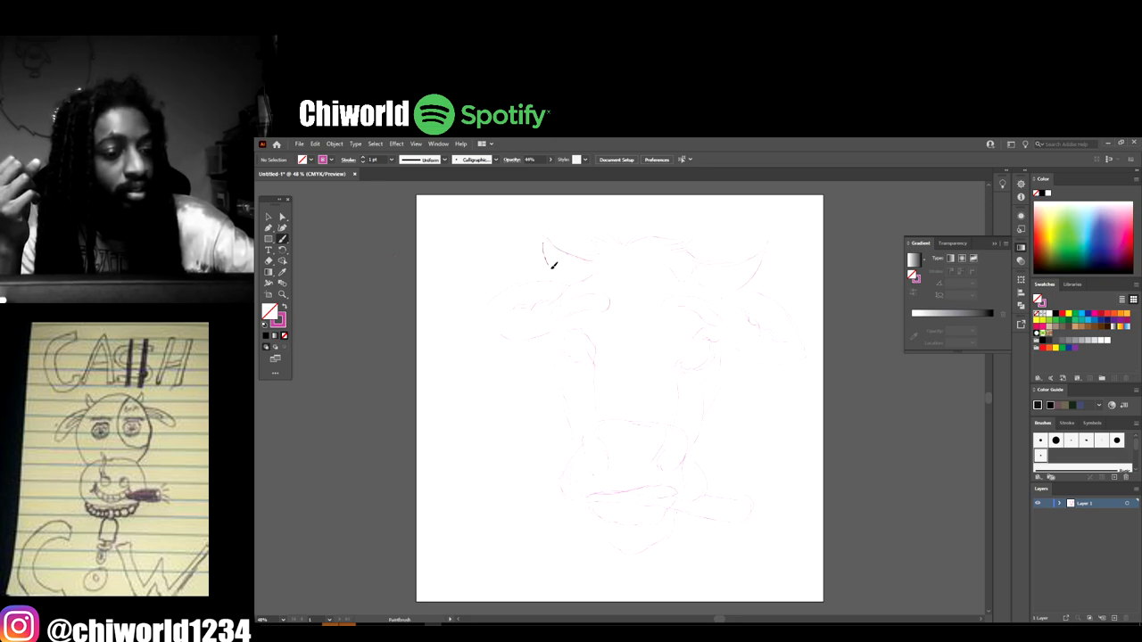
pyautogui.moveTo(579, 284); pyautogui.dragTo(548, 260)
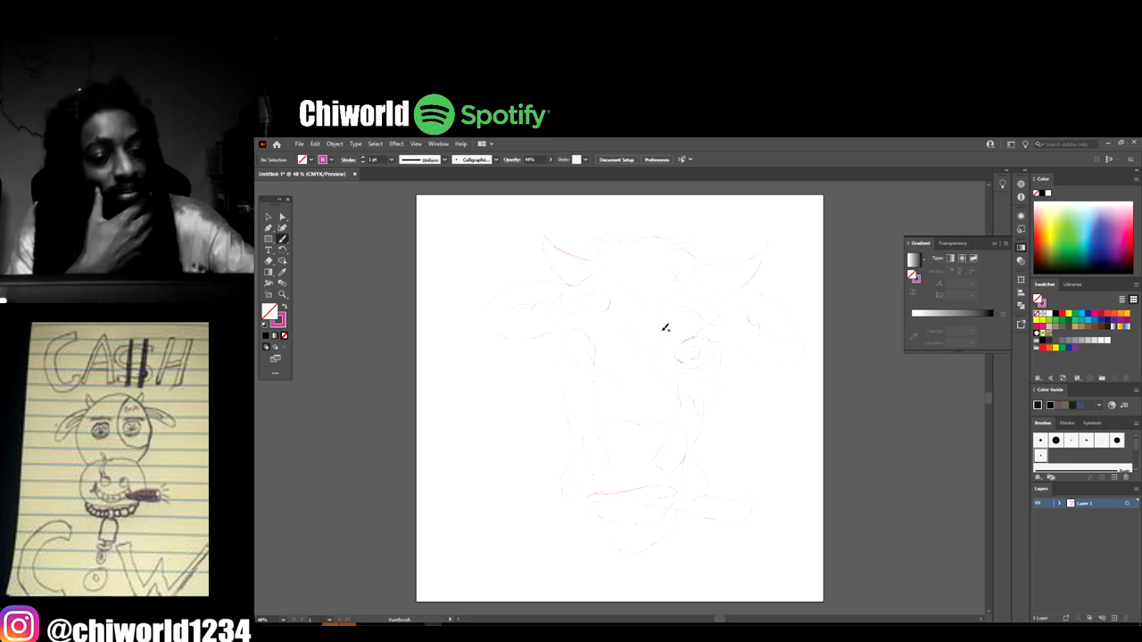
# - Draw the inner details of the cow's left and right eyes with curved brush strokes
pyautogui.moveTo(588, 360); pyautogui.dragTo(605, 346)
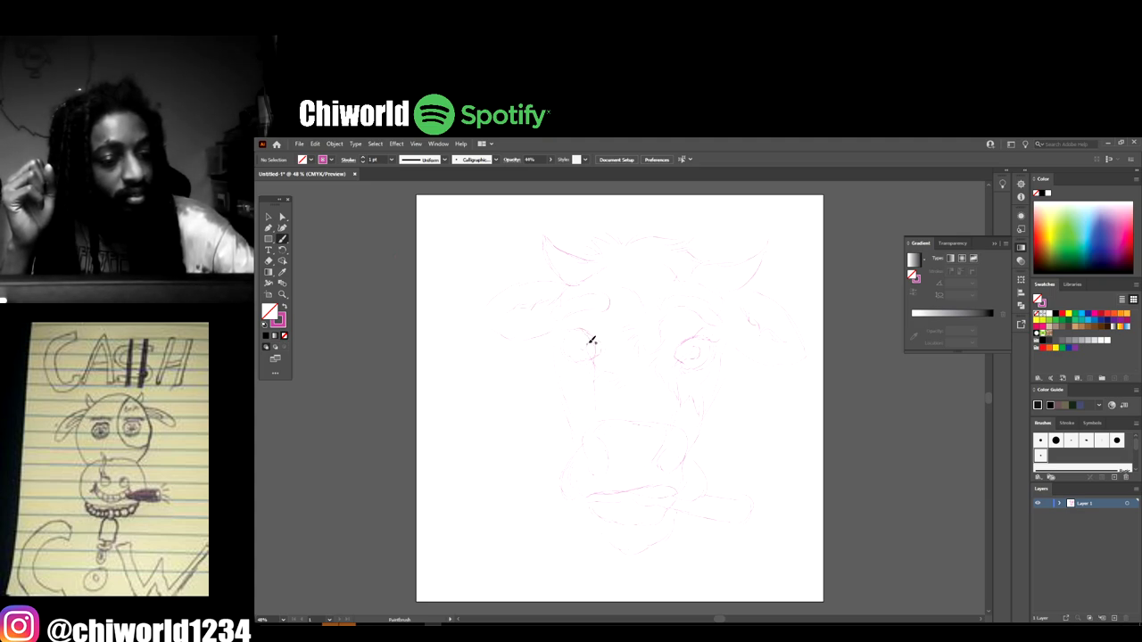
pyautogui.moveTo(688, 356); pyautogui.dragTo(691, 349)
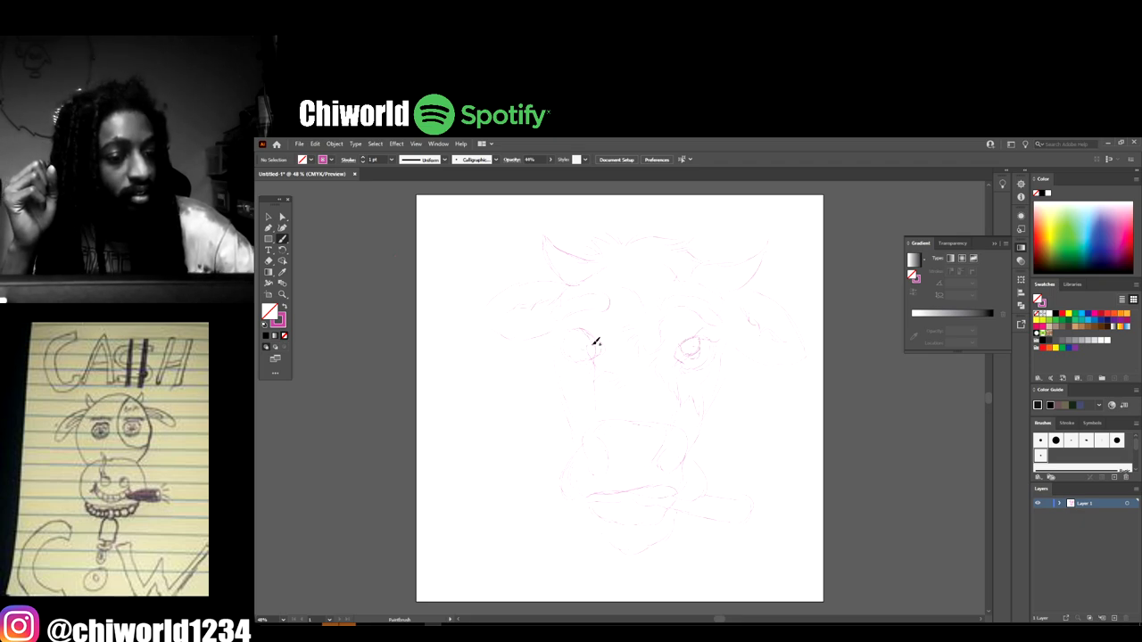
# - Refine the left eye's inner strokes and replace the old brow strokes with slanted, angry brows over both eyes
pyautogui.moveTo(591, 344); pyautogui.dragTo(581, 334)
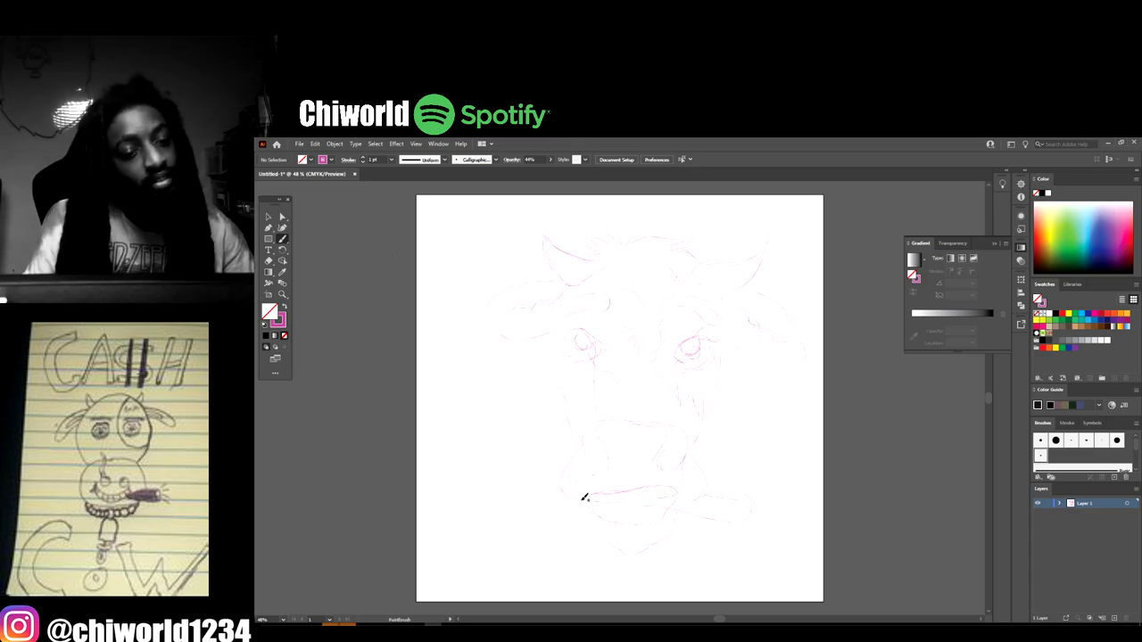
pyautogui.press('v')
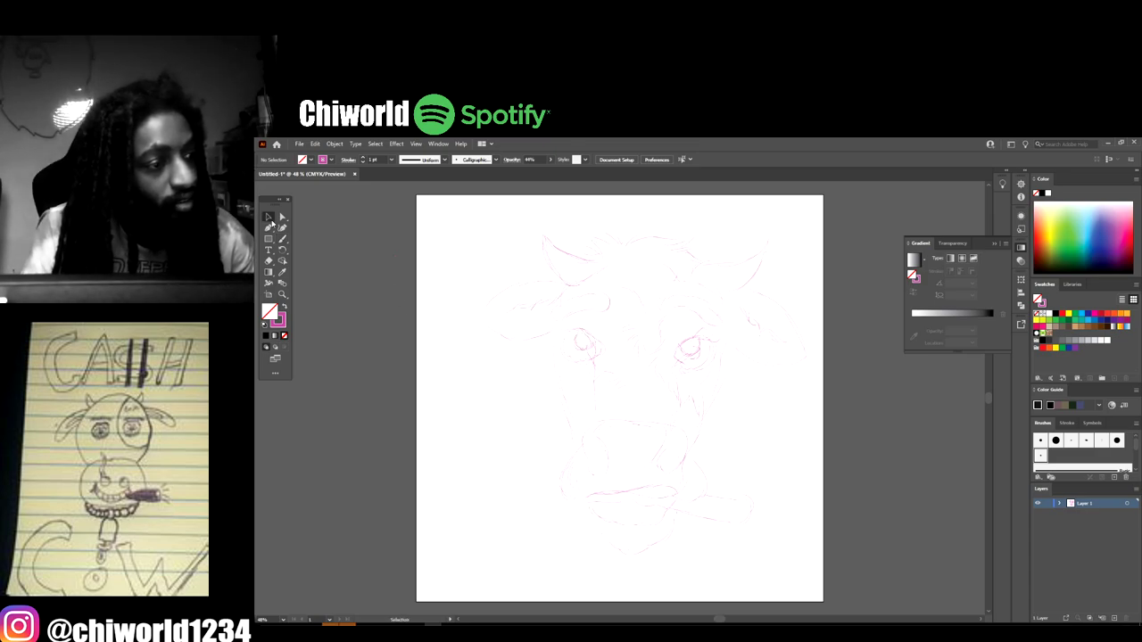
pyautogui.click(568, 298)
pyautogui.press('Delete')
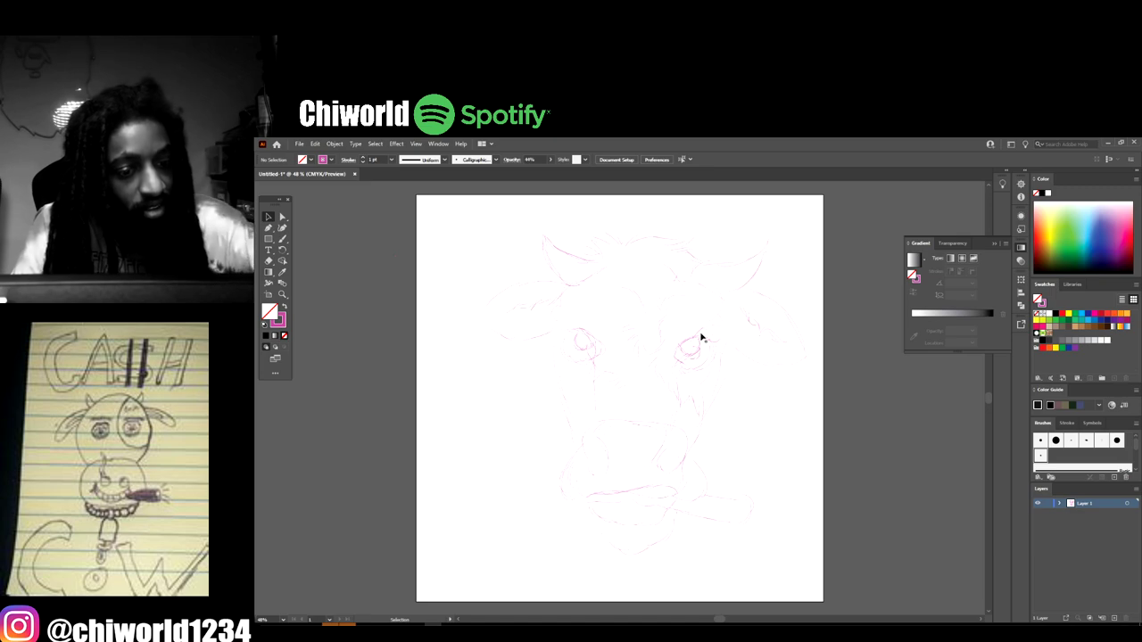
pyautogui.press('b')
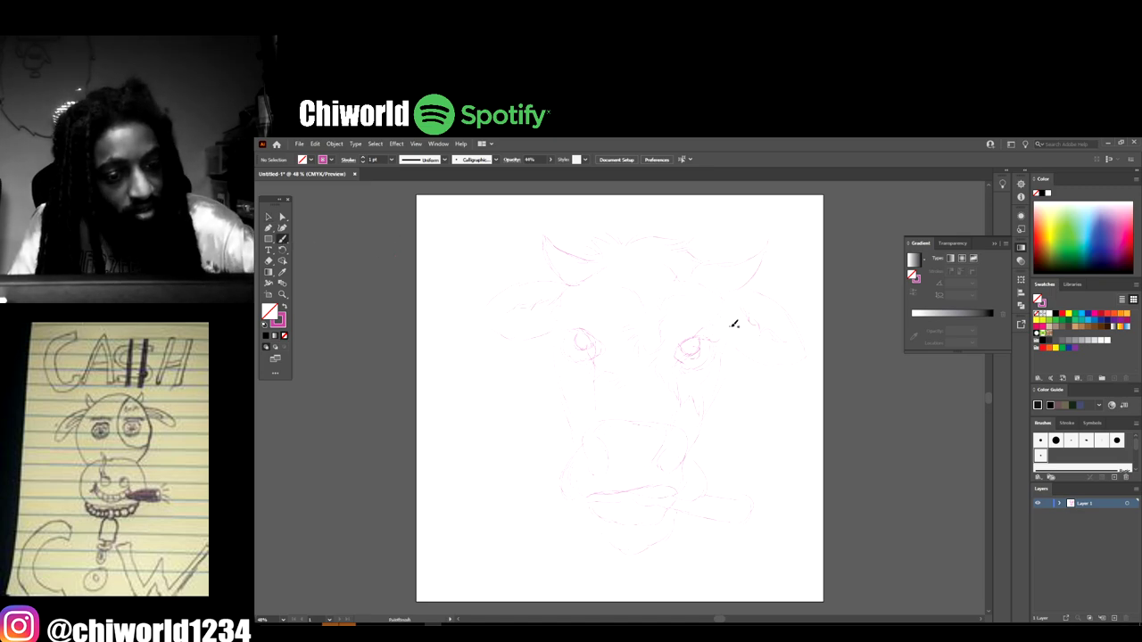
pyautogui.moveTo(714, 320)
pyautogui.mouseDown()
pyautogui.moveTo(687, 334)
pyautogui.moveTo(670, 319)
pyautogui.mouseUp()
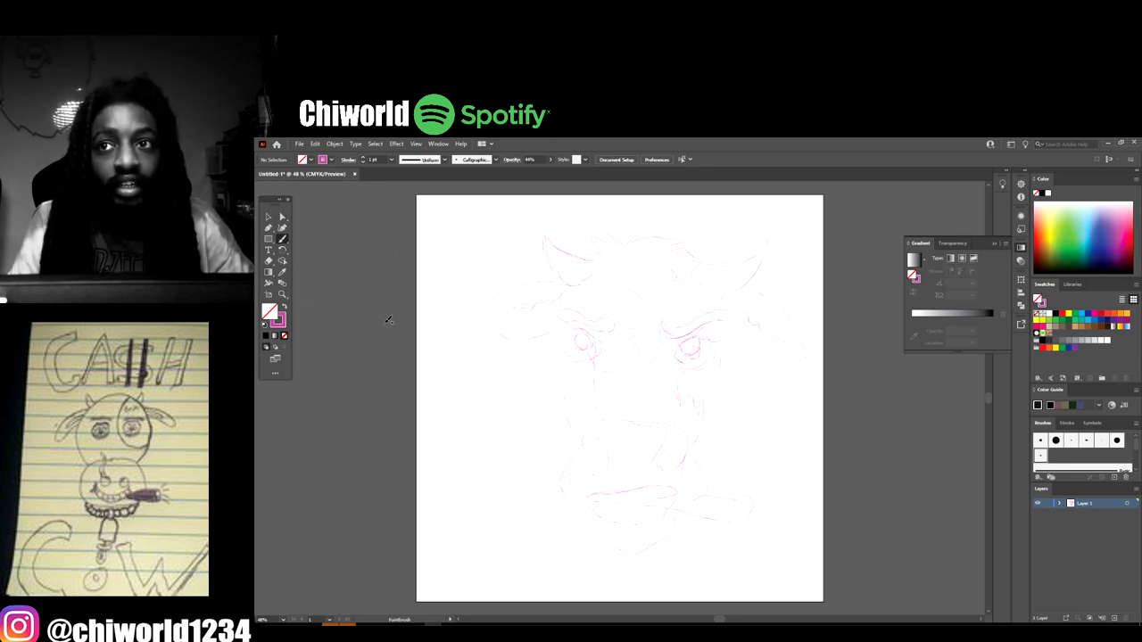
# - Delete the old cigar and lip strokes around the cow's mouth
pyautogui.click(267, 217)
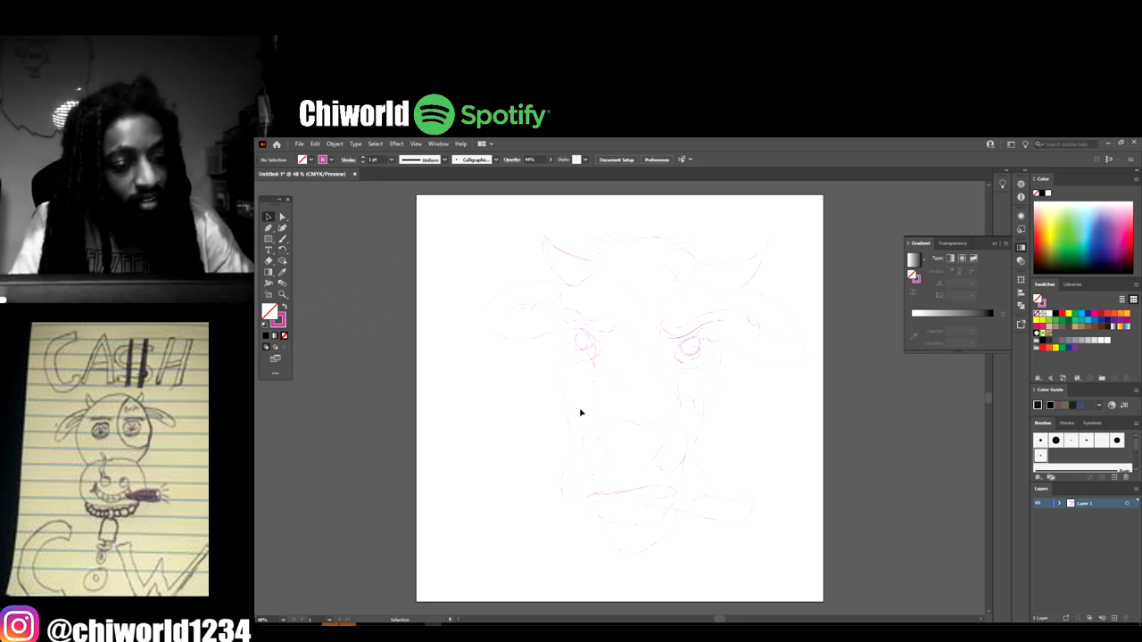
pyautogui.click(705, 475)
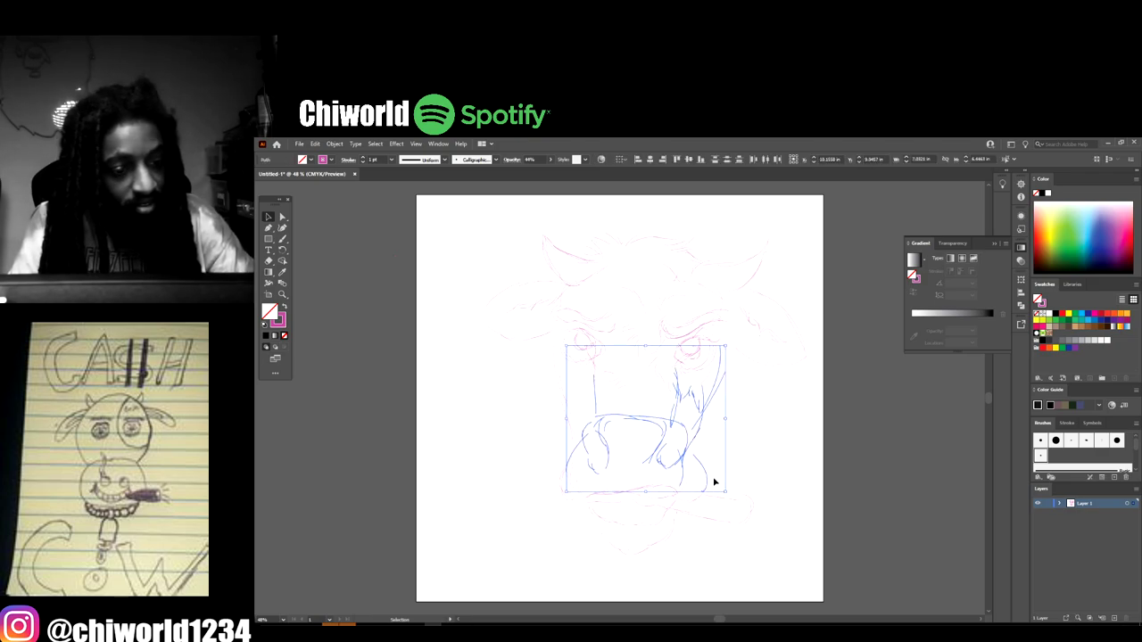
pyautogui.click(654, 536)
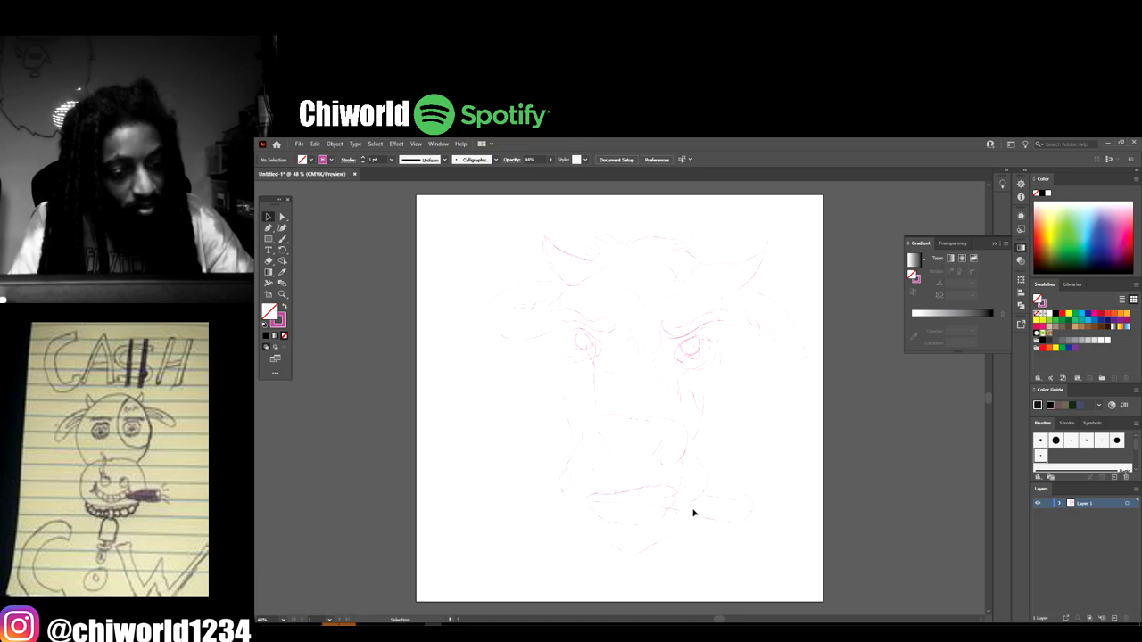
pyautogui.click(694, 514)
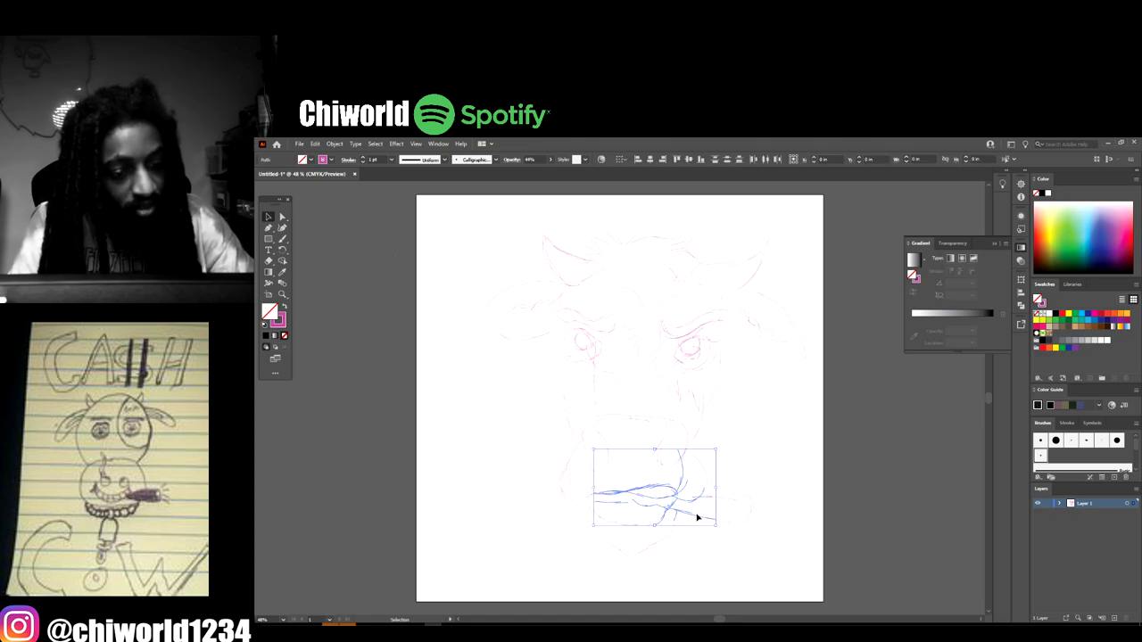
pyautogui.click(743, 543)
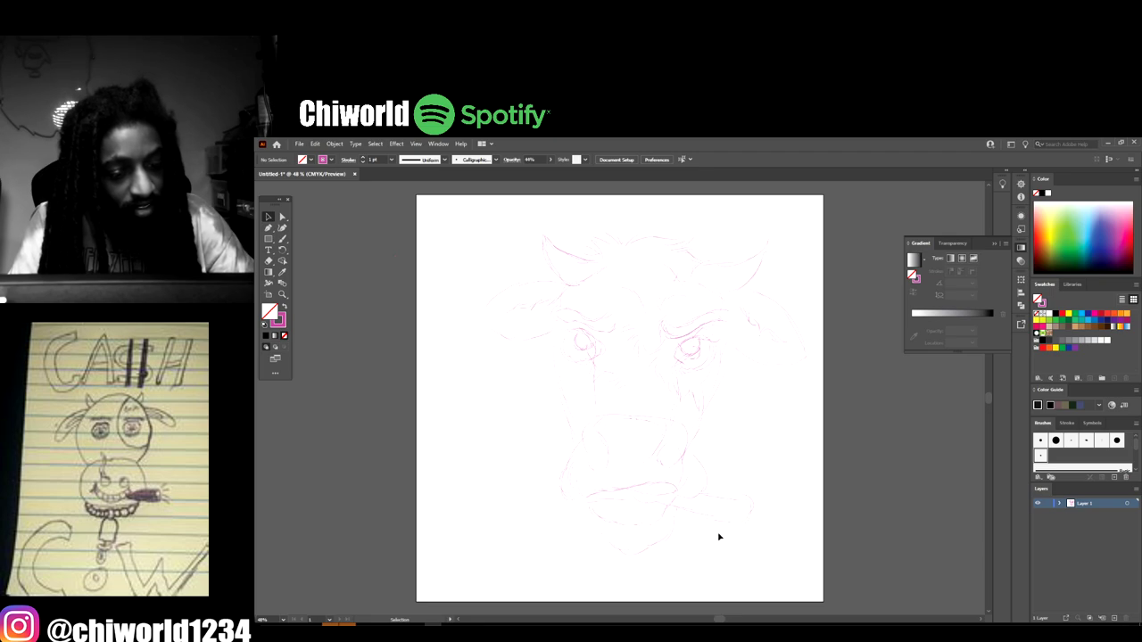
pyautogui.click(752, 505)
pyautogui.press('Delete')
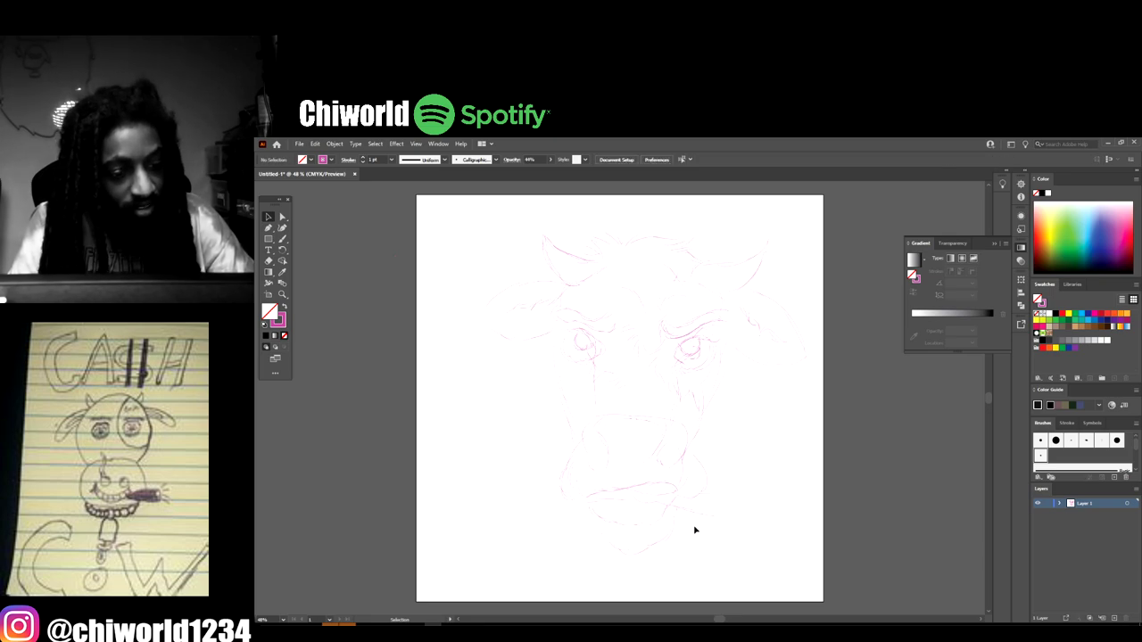
pyautogui.click(651, 484)
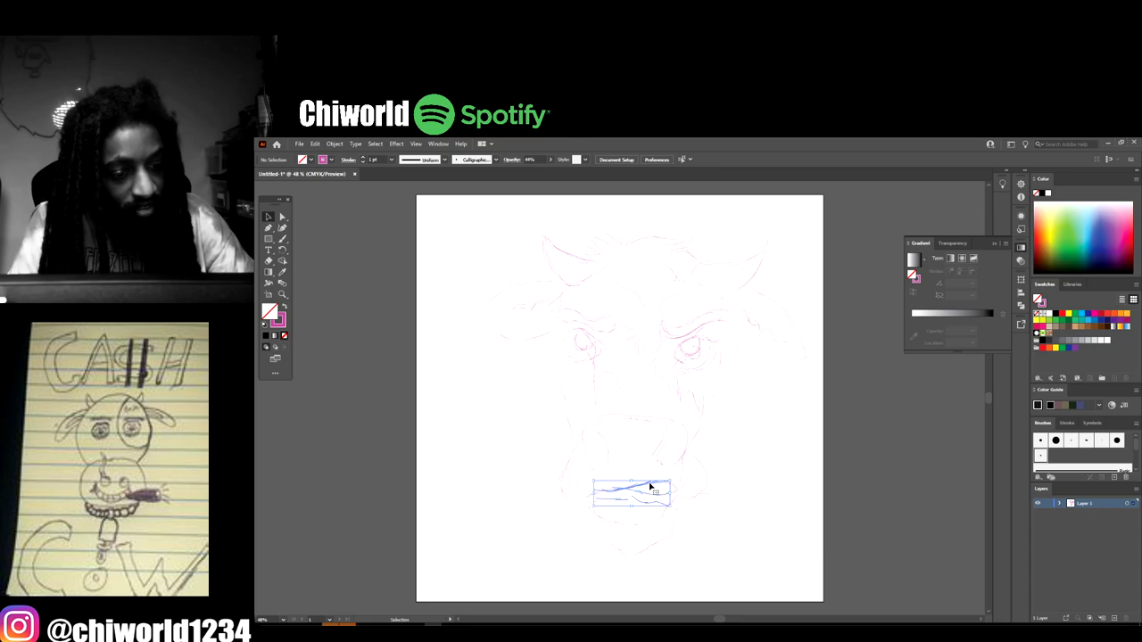
pyautogui.press('Delete')
pyautogui.click(594, 502)
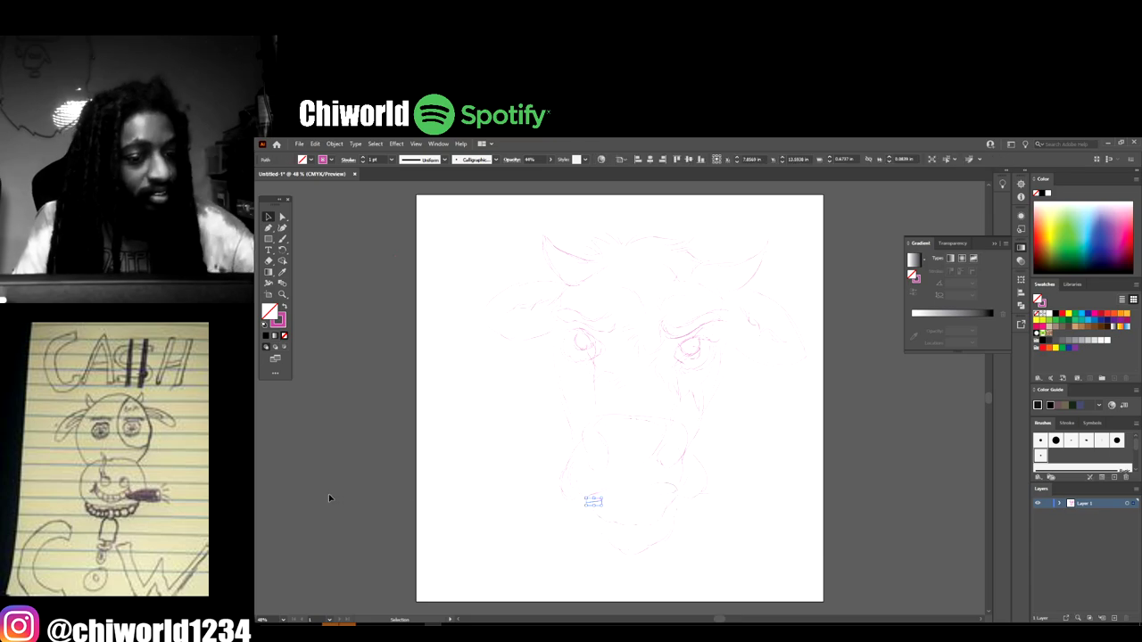
# - Redraw the cow's mouth with parted lips and teeth, plus a cigar with wavy smoke rising from its tip
pyautogui.press('b')
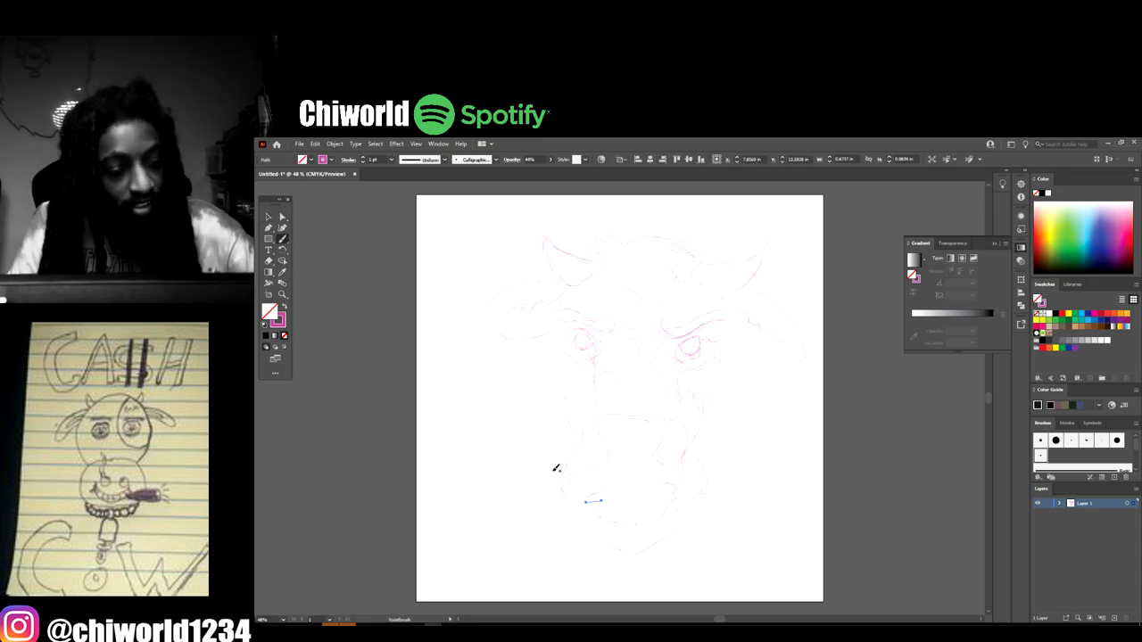
pyautogui.moveTo(582, 498); pyautogui.dragTo(598, 489)
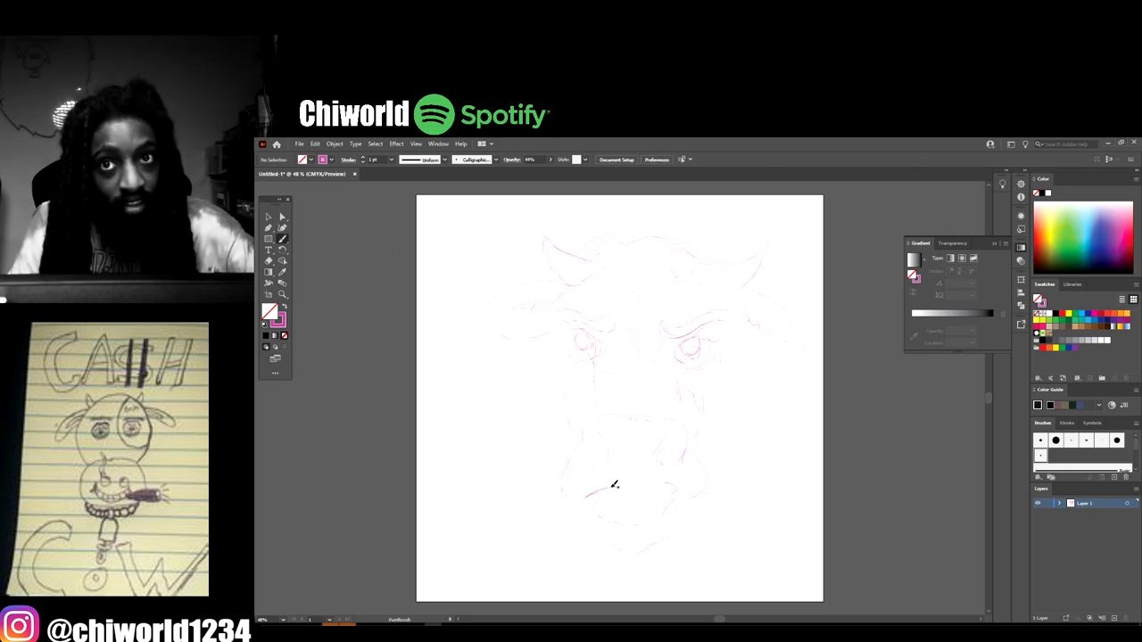
pyautogui.moveTo(640, 484); pyautogui.dragTo(660, 487)
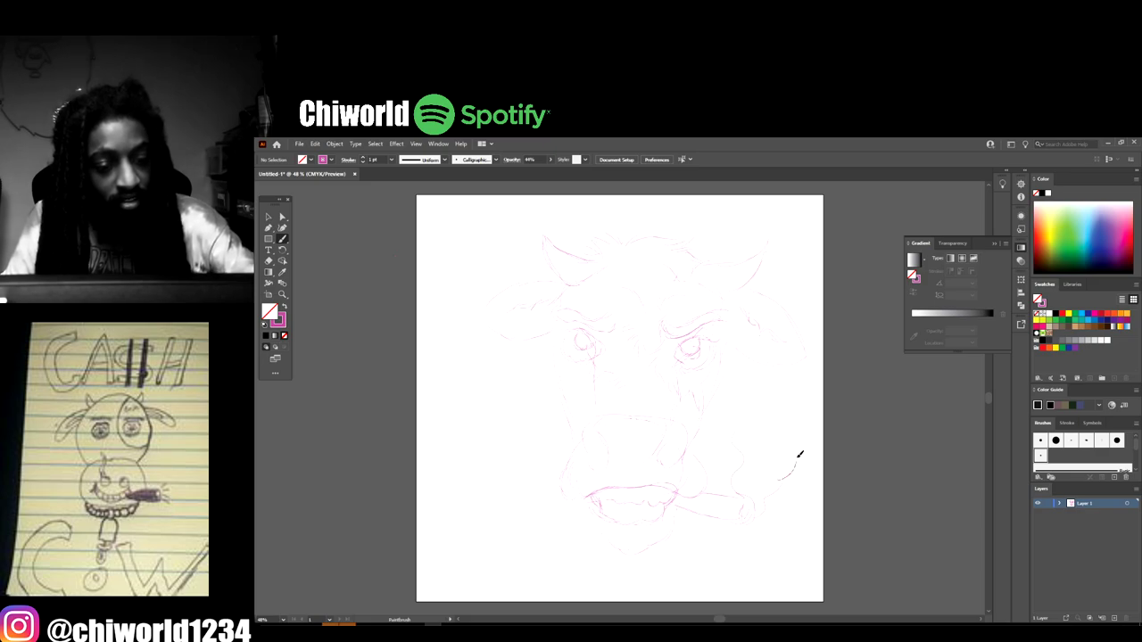
pyautogui.hotkey('ctrl', 'z')
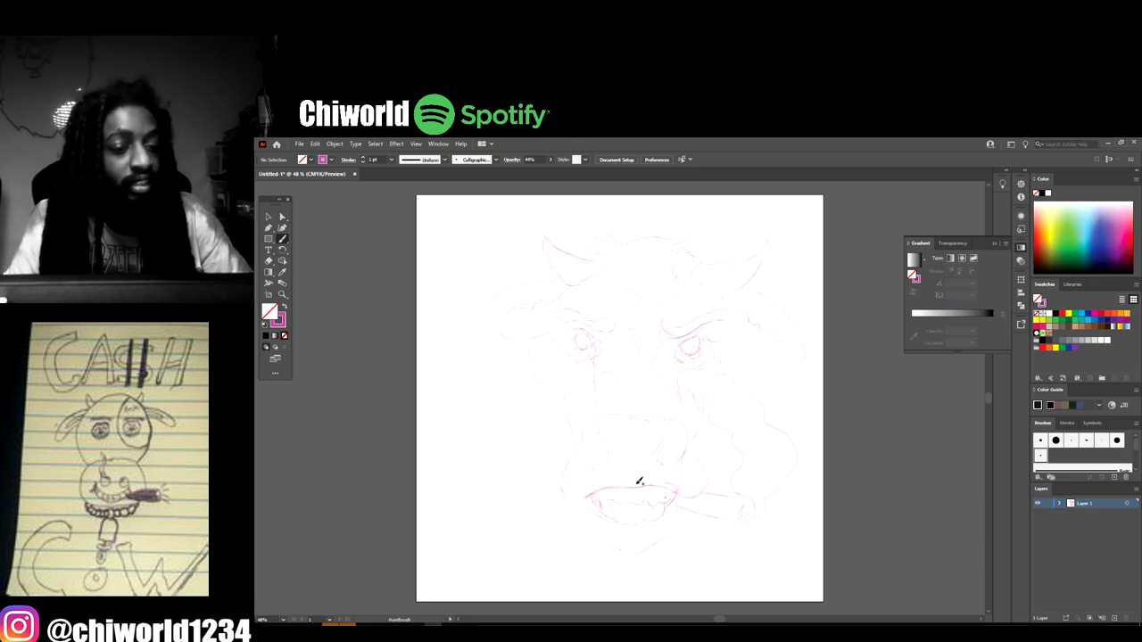
# - Scale the whole cow sketch down with a slight counter-clockwise tilt and move it toward the artboard's centre
pyautogui.press('v')
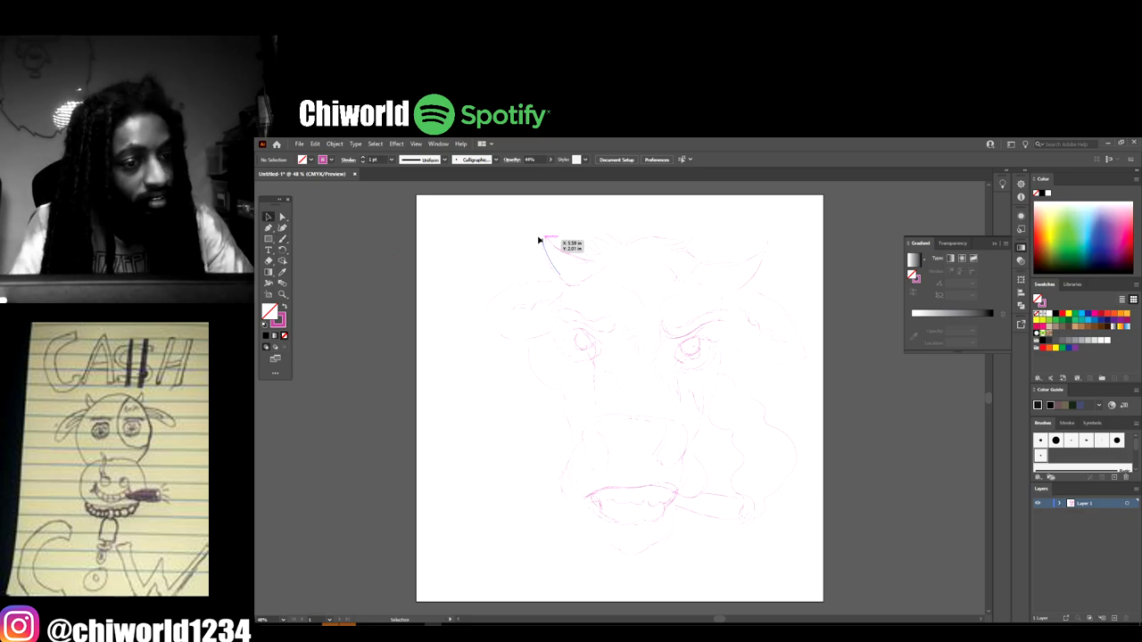
pyautogui.moveTo(481, 211)
pyautogui.mouseDown()
pyautogui.moveTo(841, 542)
pyautogui.moveTo(845, 564)
pyautogui.mouseUp()
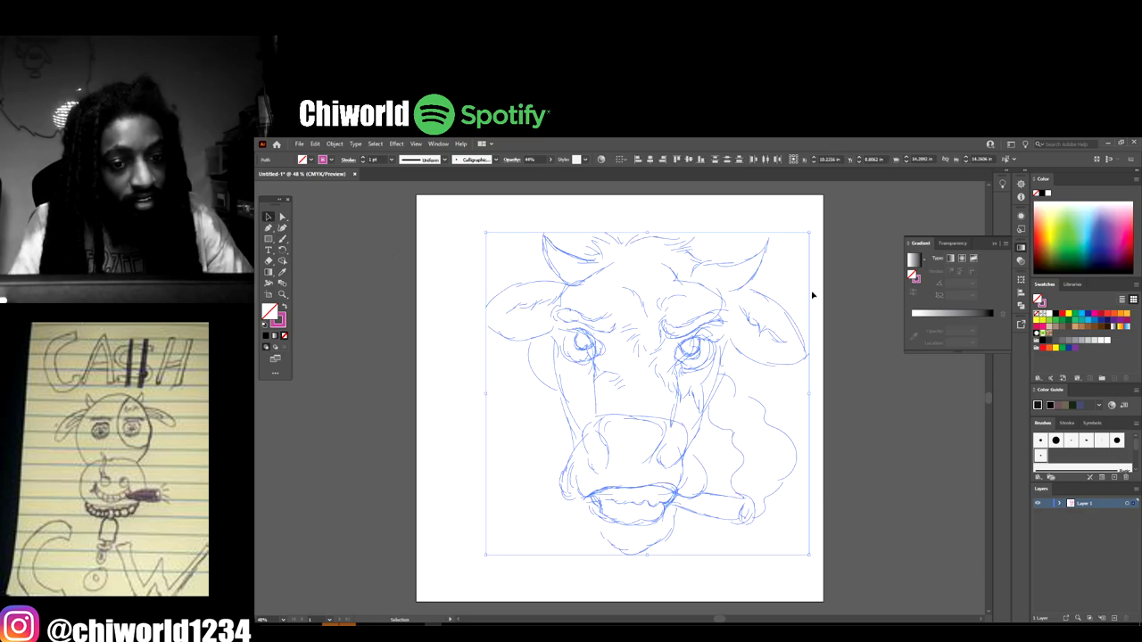
pyautogui.moveTo(808, 234)
pyautogui.mouseDown()
pyautogui.moveTo(747, 249)
pyautogui.moveTo(719, 308)
pyautogui.mouseUp()
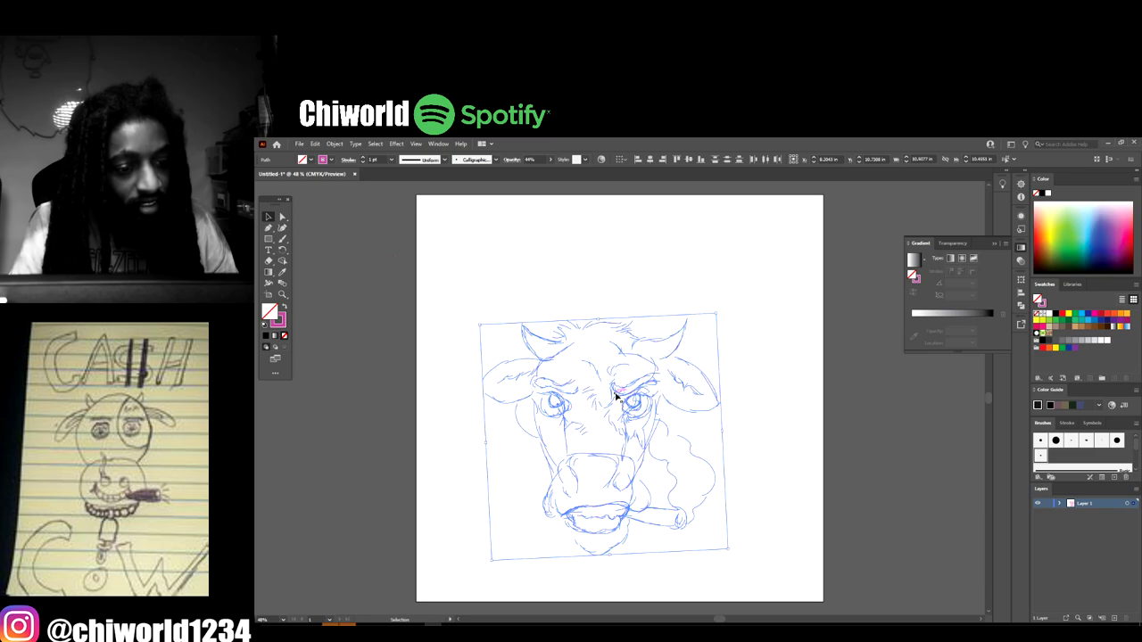
pyautogui.moveTo(616, 395); pyautogui.dragTo(649, 360)
pyautogui.click(877, 422)
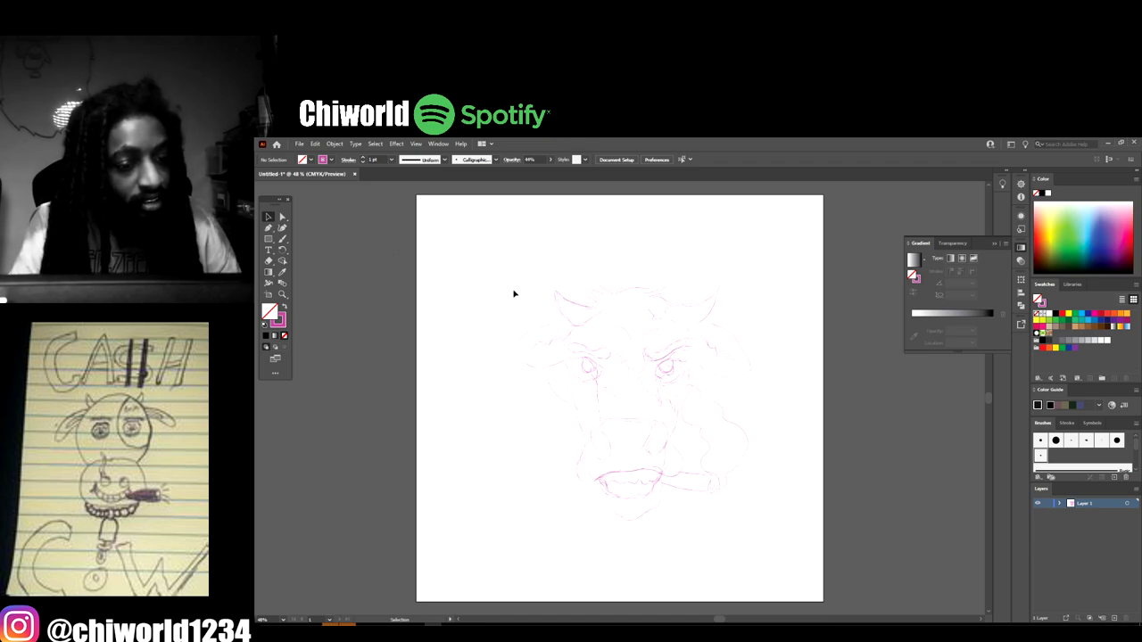
# - Stretch the whole cow sketch wider and shift it slightly up and to the left
pyautogui.moveTo(523, 276)
pyautogui.mouseDown()
pyautogui.moveTo(776, 461)
pyautogui.moveTo(777, 518)
pyautogui.mouseUp()
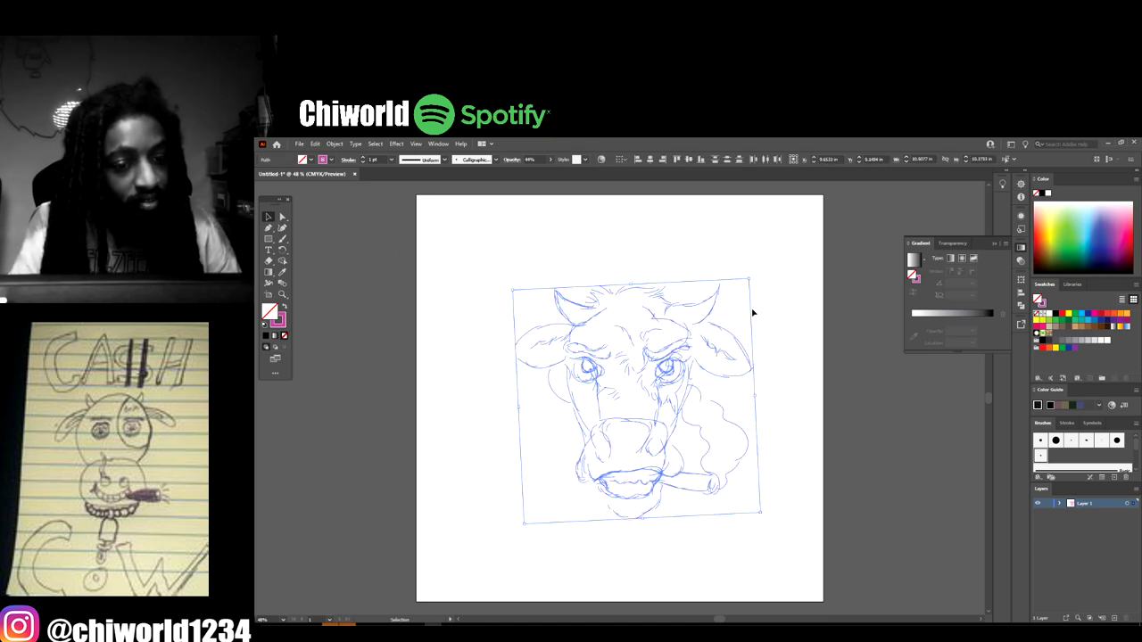
pyautogui.moveTo(756, 395); pyautogui.dragTo(788, 395)
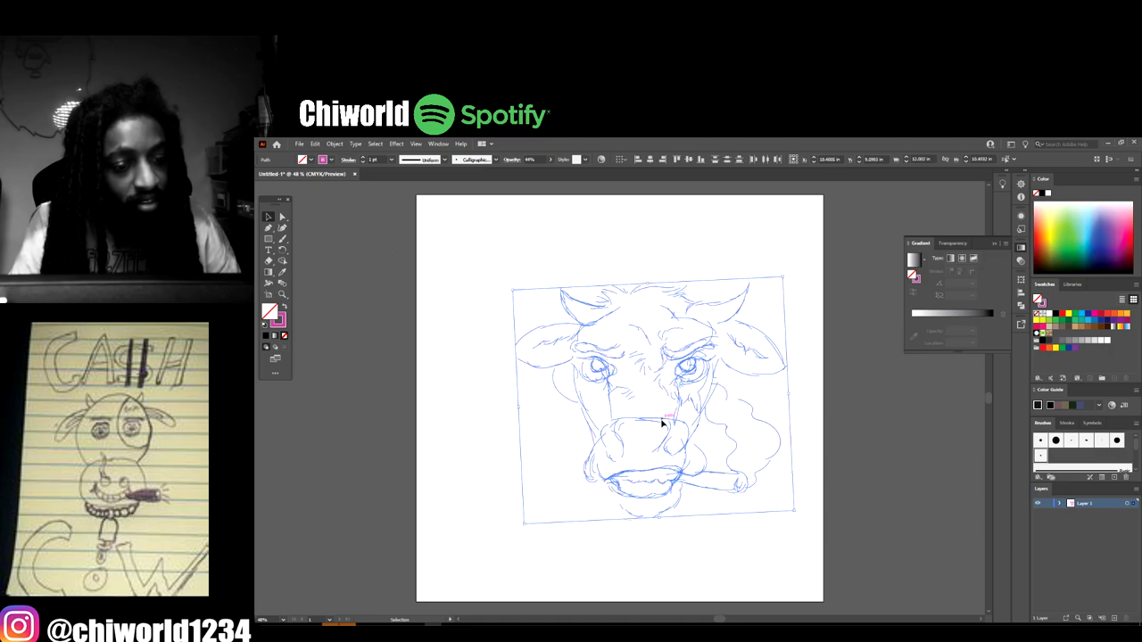
pyautogui.moveTo(662, 423); pyautogui.dragTo(645, 414)
pyautogui.click(696, 514)
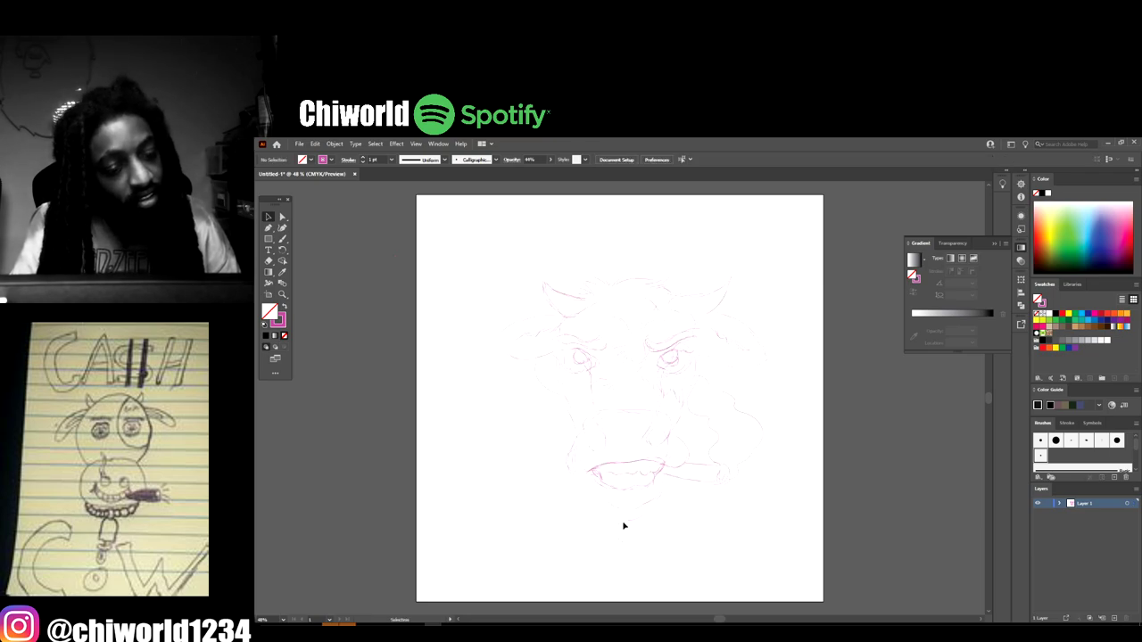
# - Nudge the chin strokes below the mouth up and to the left, and delete them
pyautogui.click(647, 508)
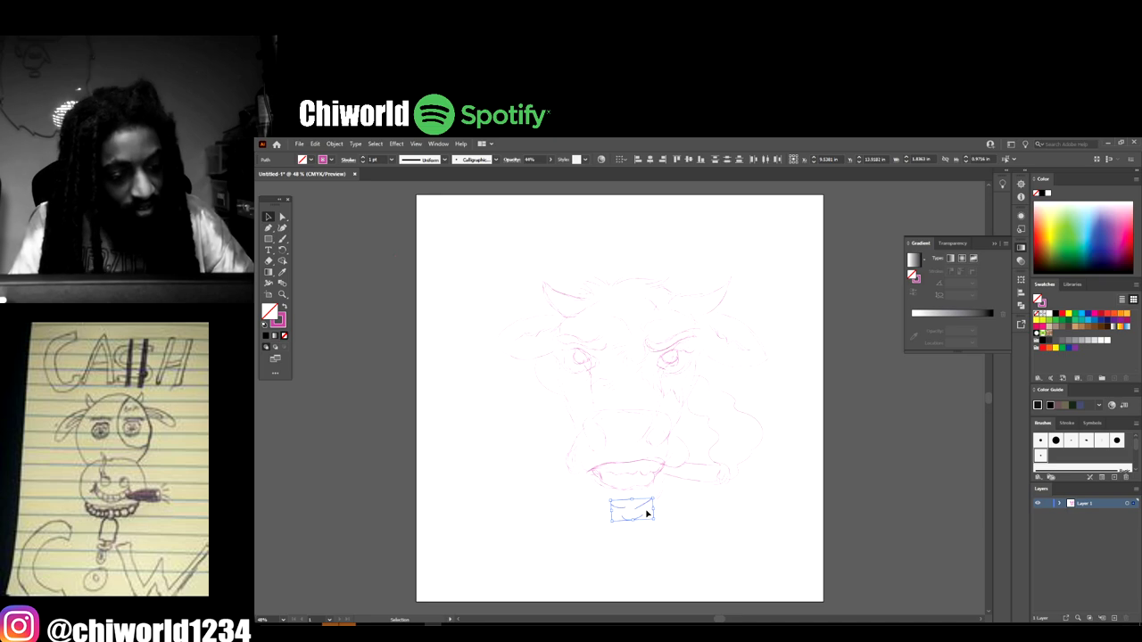
pyautogui.press('Up')
pyautogui.press('Up')
pyautogui.press('Up')
pyautogui.press('Up')
pyautogui.press('Up')
pyautogui.press('Up')
pyautogui.press('Up')
pyautogui.press('Up')
pyautogui.press('Up')
pyautogui.press('Up')
pyautogui.press('Up')
pyautogui.press('Up')
pyautogui.press('Up')
pyautogui.press('Up')
pyautogui.press('Up')
pyautogui.press('Up')
pyautogui.press('Up')
pyautogui.press('Left')
pyautogui.press('Left')
pyautogui.press('Left')
pyautogui.press('Left')
pyautogui.press('Left')
pyautogui.press('Left')
pyautogui.press('Left')
pyautogui.press('Left')
pyautogui.press('Left')
pyautogui.press('Left')
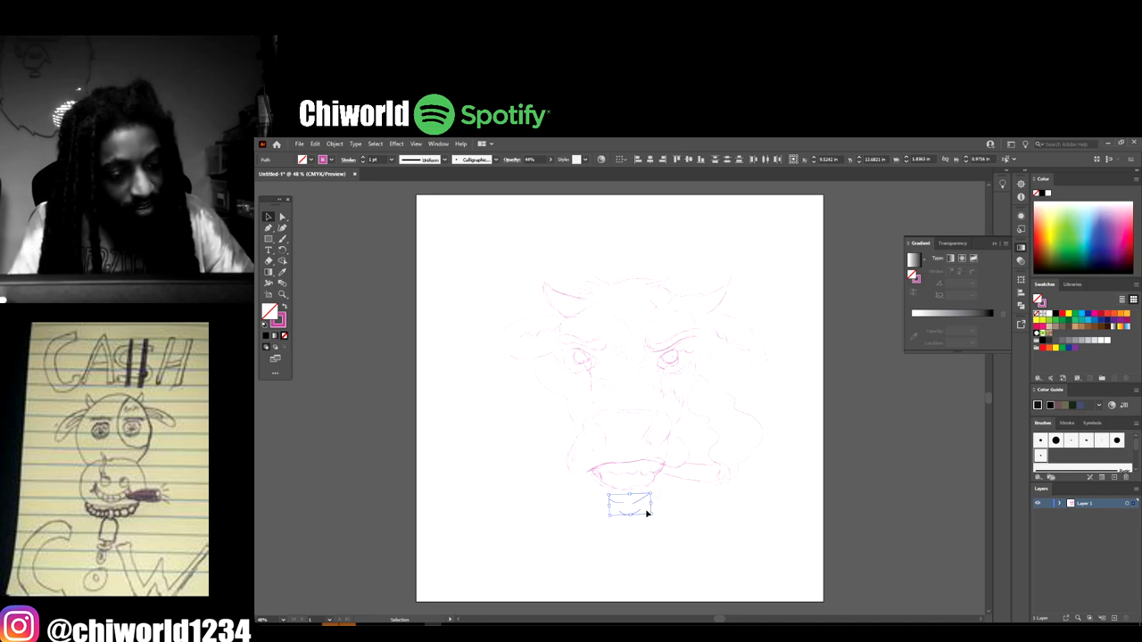
pyautogui.press('Delete')
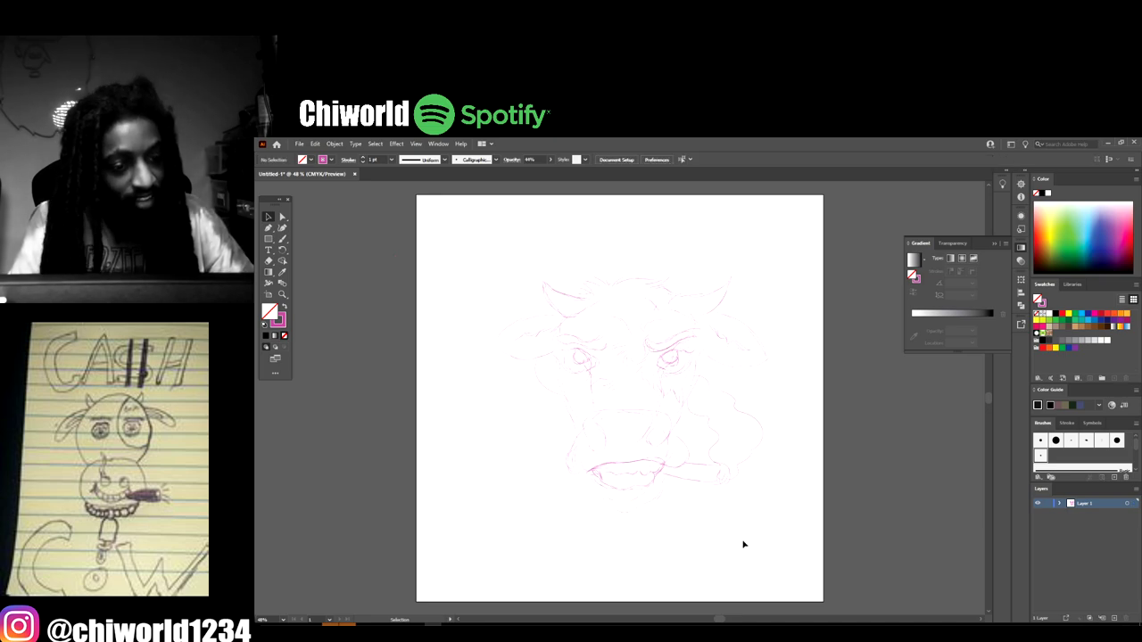
# - Redraw the cow's chin and sketch a tapering neck with a bell hanging below it
pyautogui.click(282, 239)
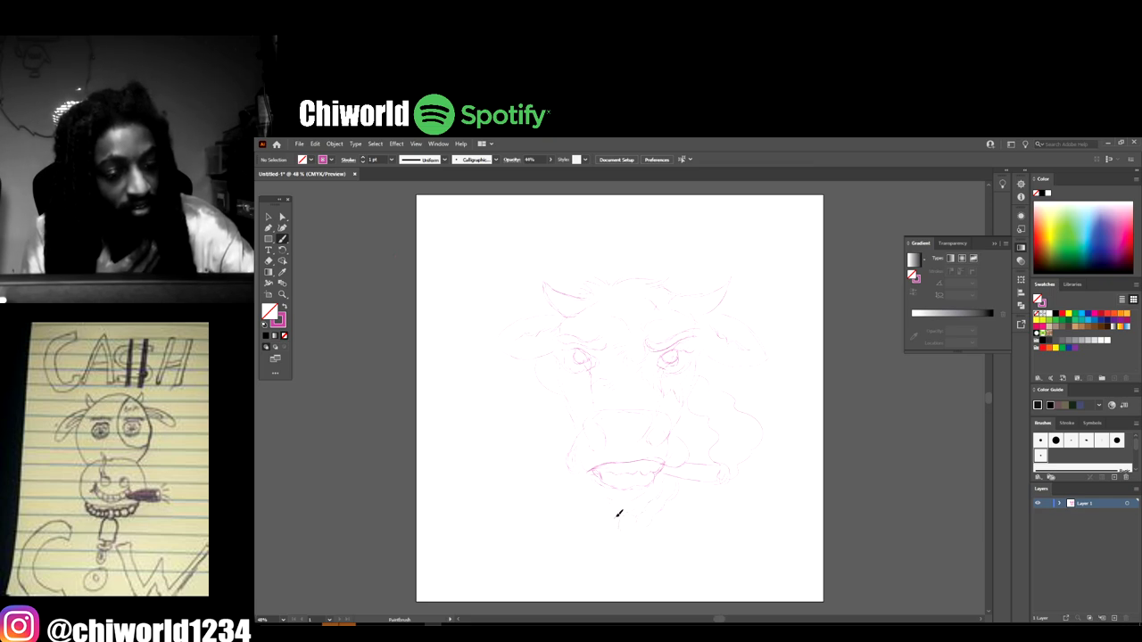
pyautogui.moveTo(603, 496); pyautogui.dragTo(602, 494)
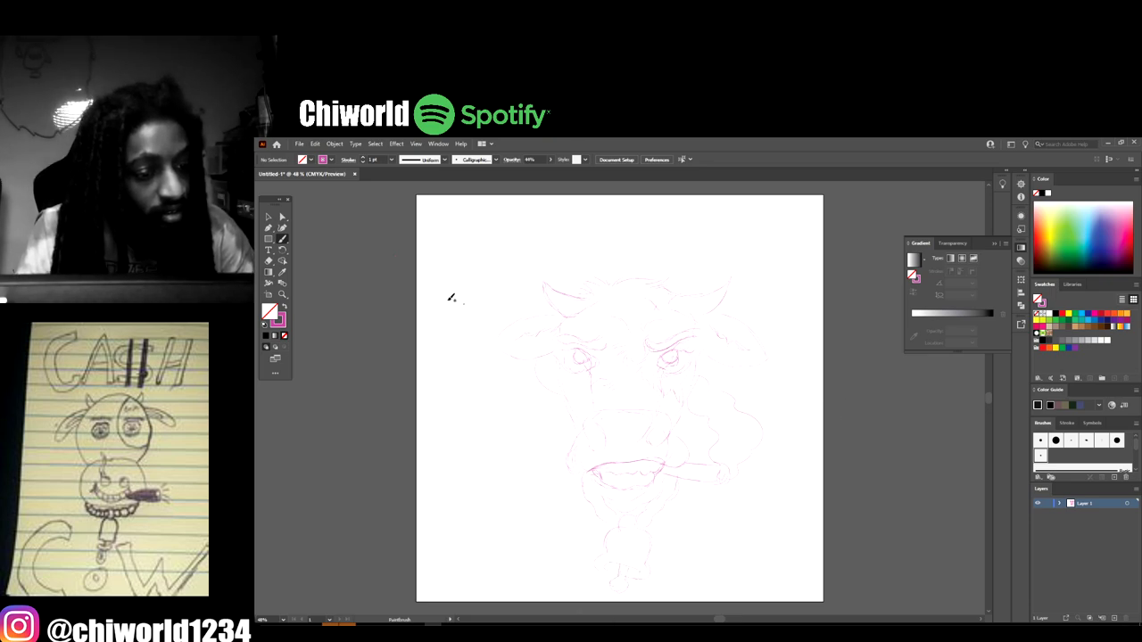
# - Try to scale the whole cow sketch down and move it higher on the artboard
pyautogui.click(269, 217)
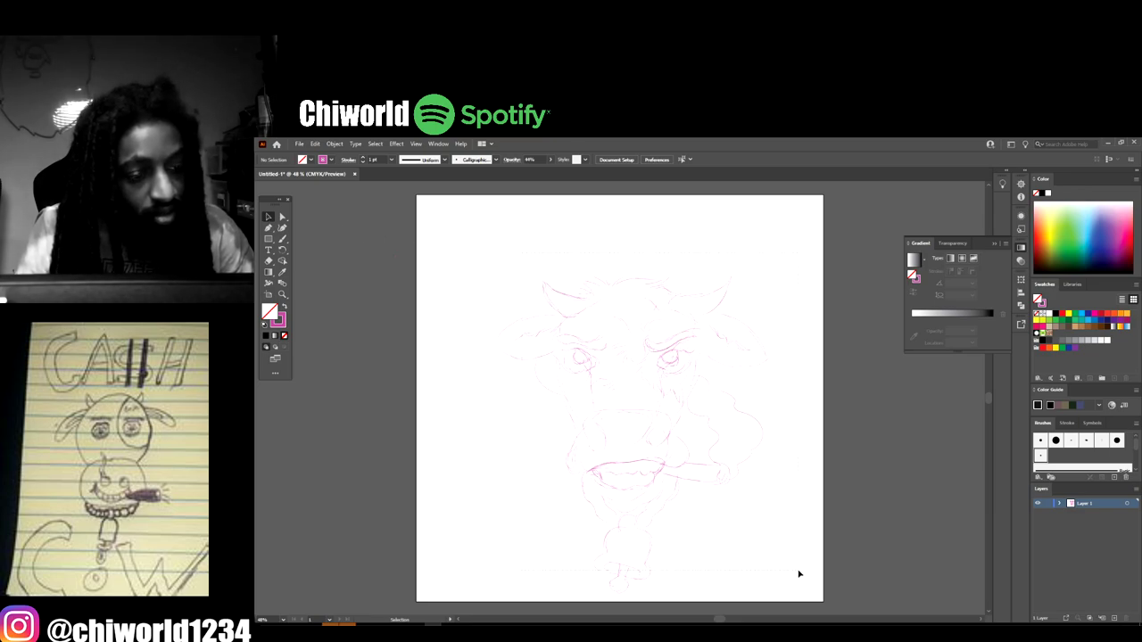
pyautogui.hotkey('ctrl', 'a')
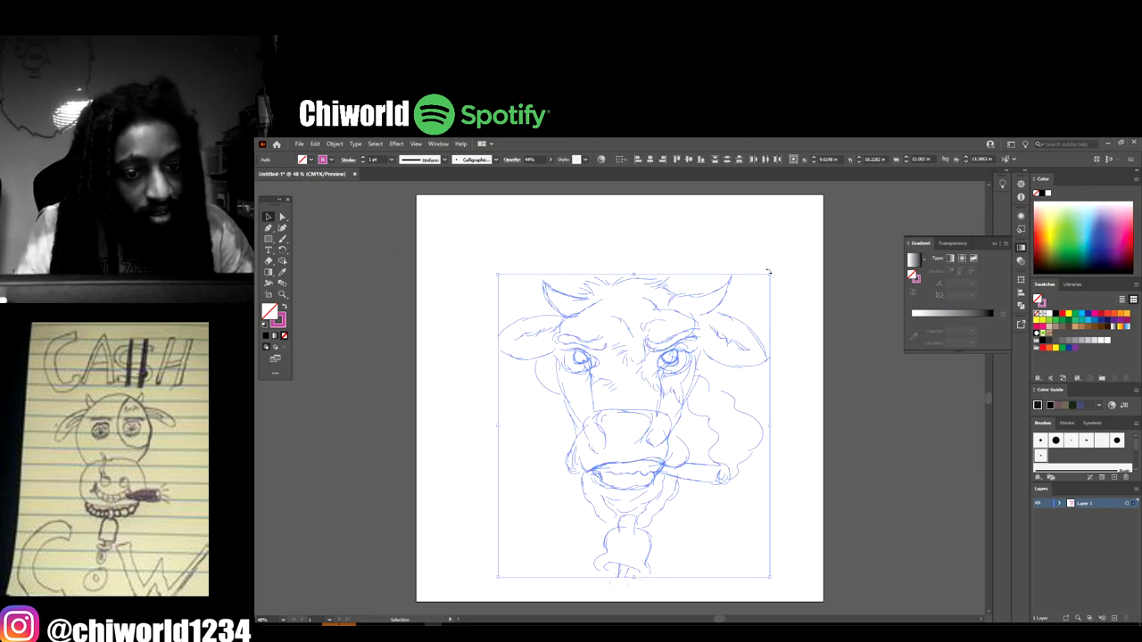
pyautogui.moveTo(771, 275); pyautogui.dragTo(712, 327)
pyautogui.hotkey('ctrl', 'z')
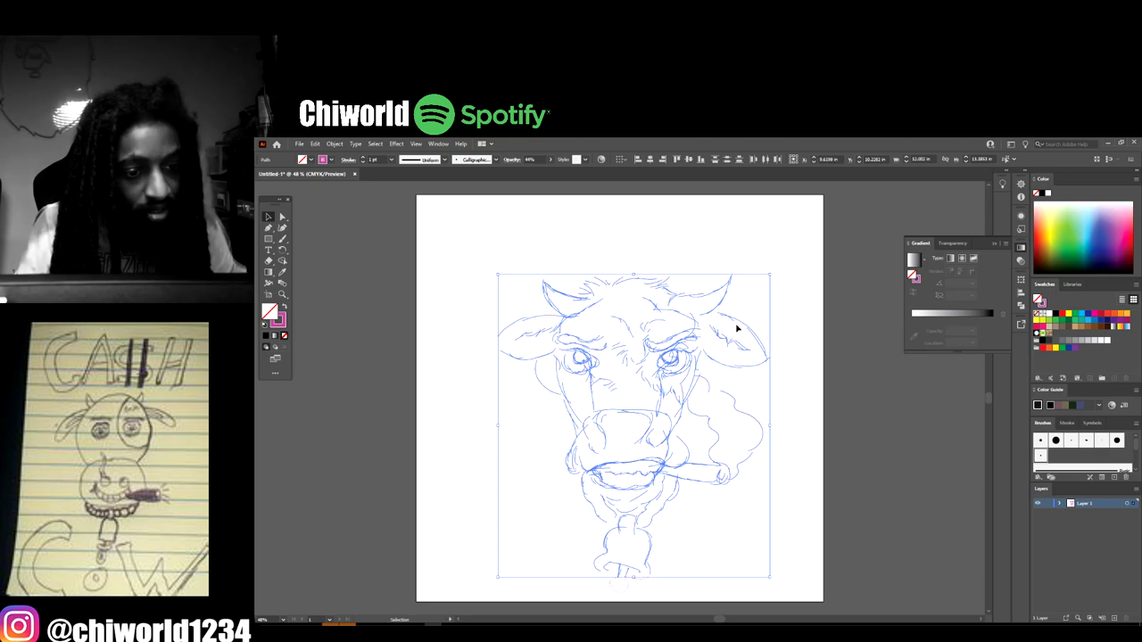
pyautogui.moveTo(771, 276); pyautogui.dragTo(716, 334)
pyautogui.moveTo(632, 414); pyautogui.dragTo(657, 351)
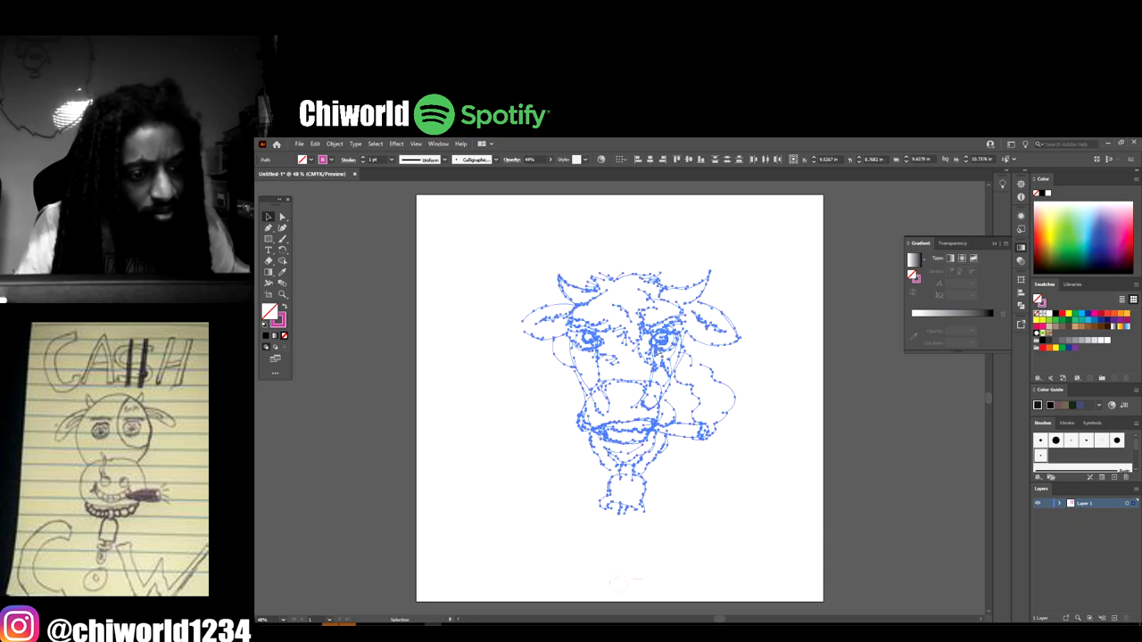
pyautogui.hotkey('ctrl', 'z')
pyautogui.press('a')
pyautogui.hotkey('ctrl', 'z')
pyautogui.press('v')
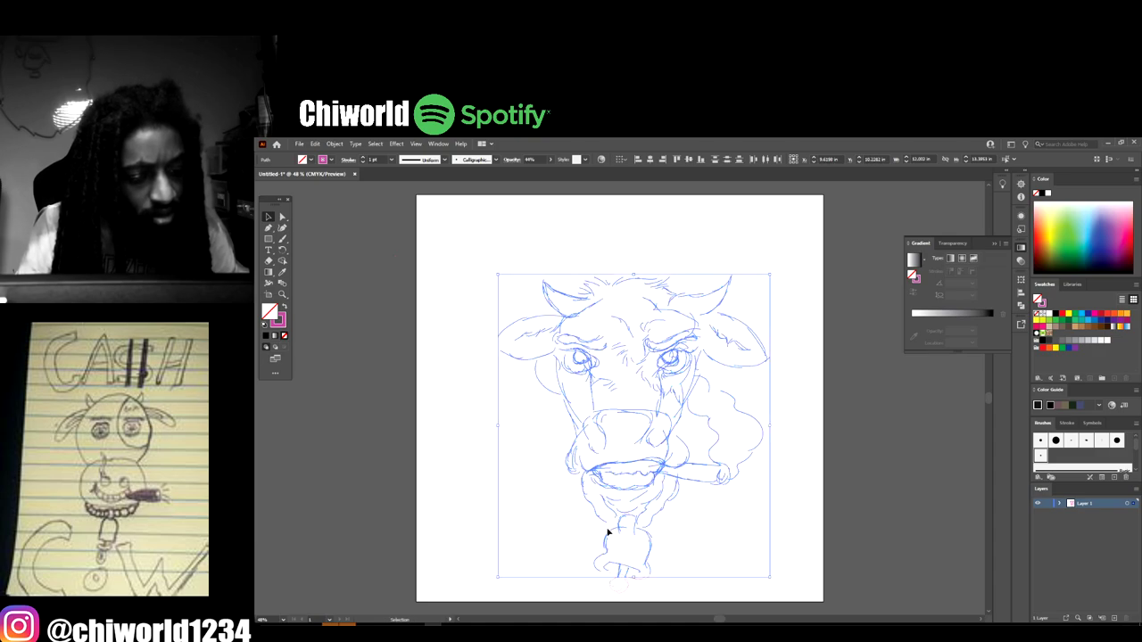
pyautogui.click(489, 268)
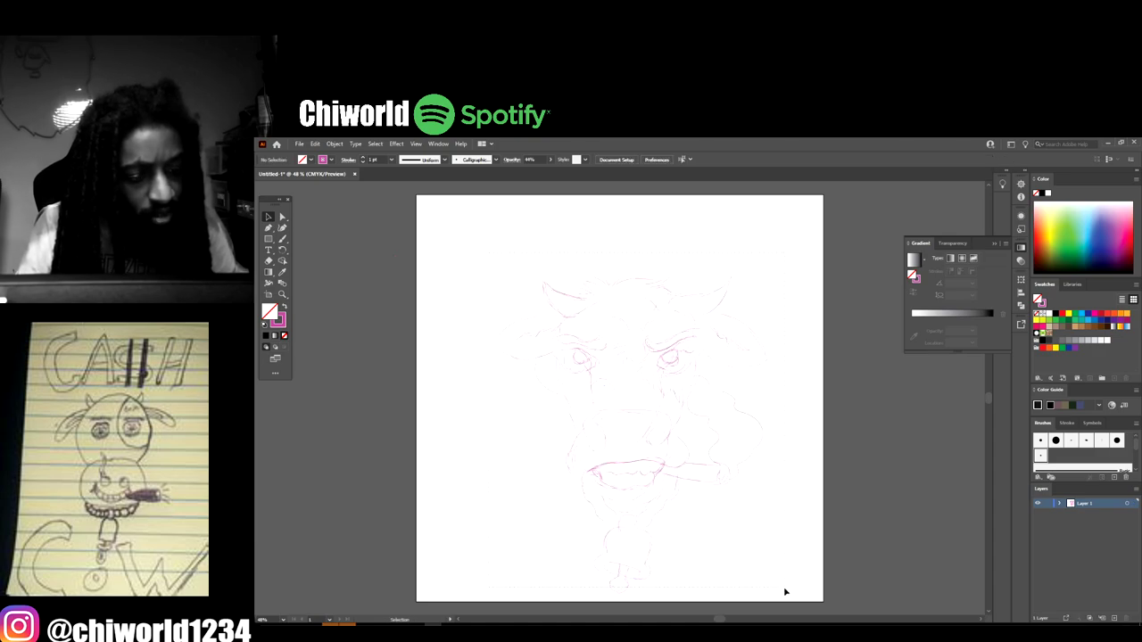
# - Scale the whole cow sketch down proportionally and move it up to the middle of the artboard
pyautogui.moveTo(786, 601); pyautogui.dragTo(785, 600)
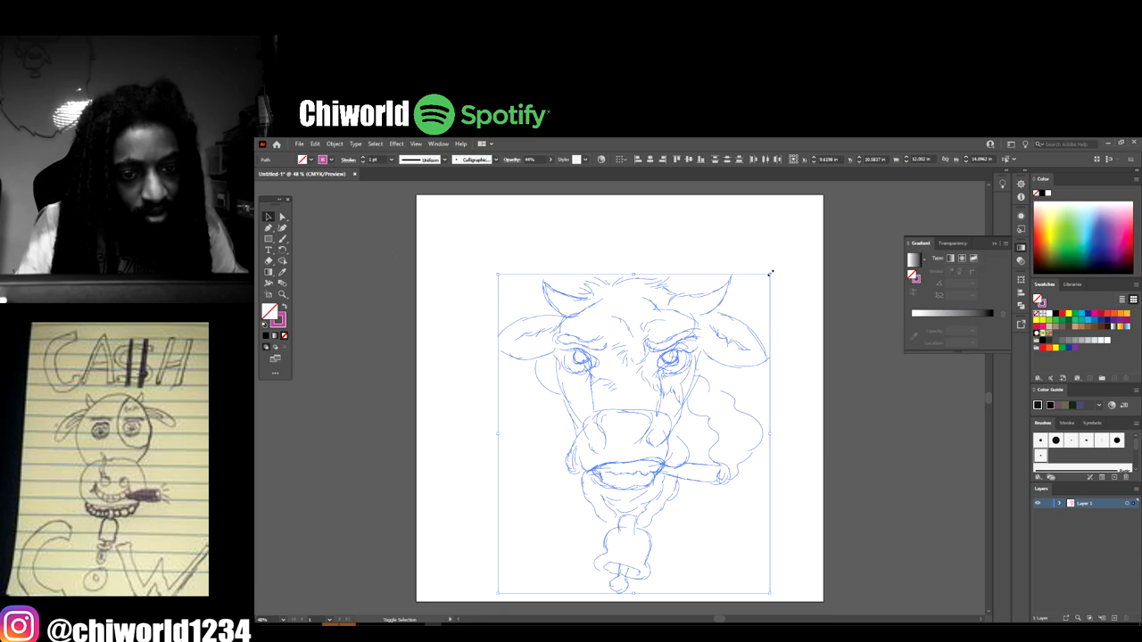
pyautogui.moveTo(771, 273); pyautogui.dragTo(707, 348)
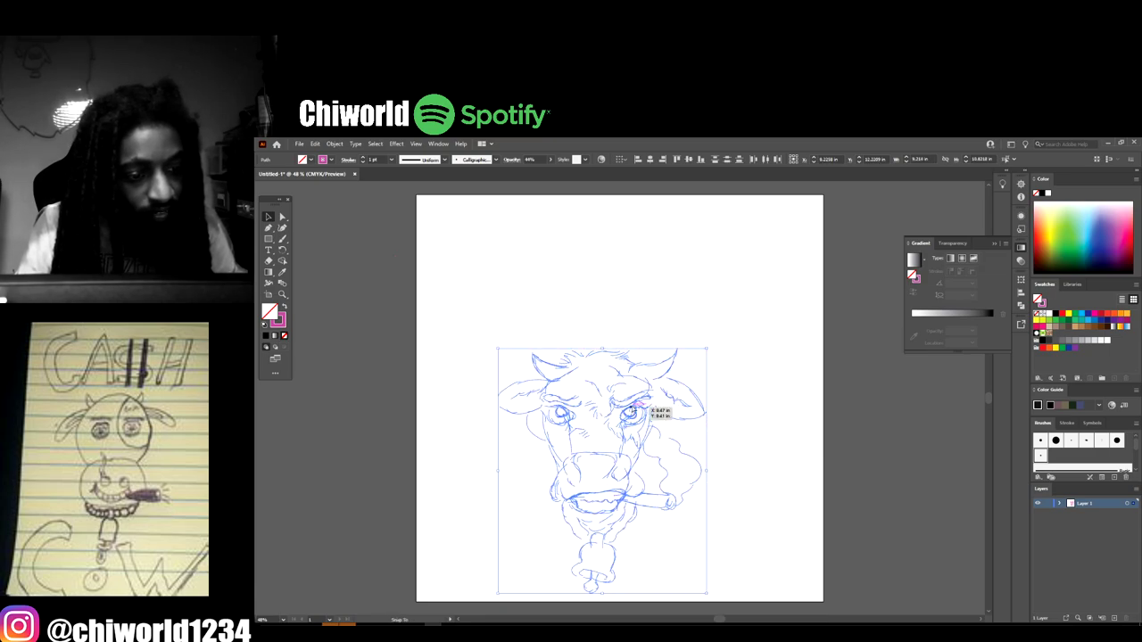
pyautogui.moveTo(635, 407); pyautogui.dragTo(658, 351)
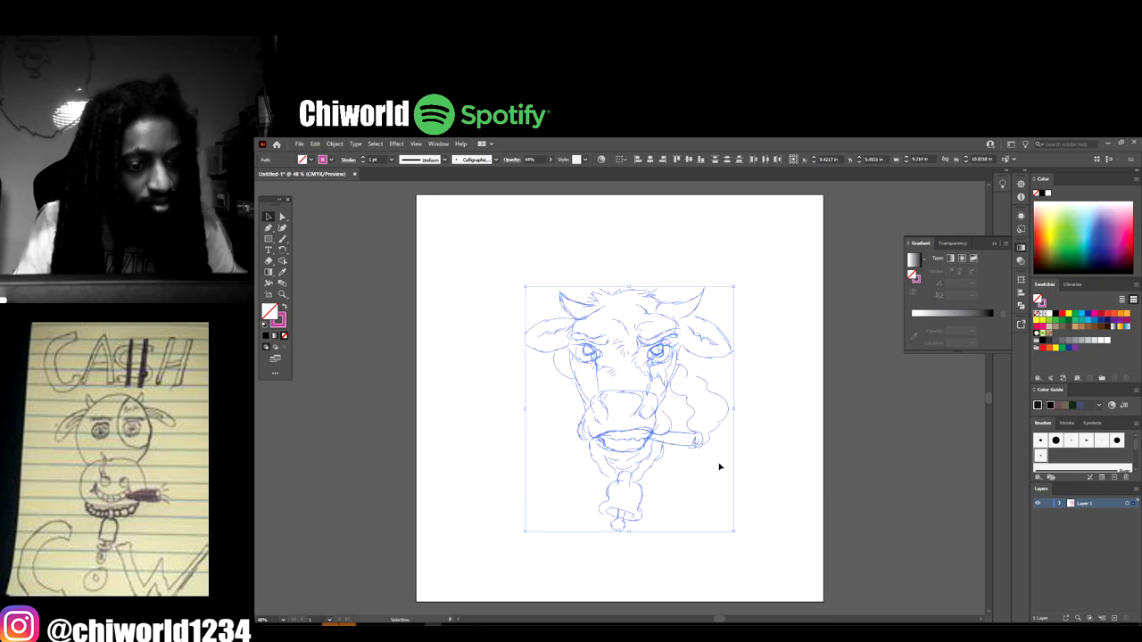
pyautogui.click(793, 507)
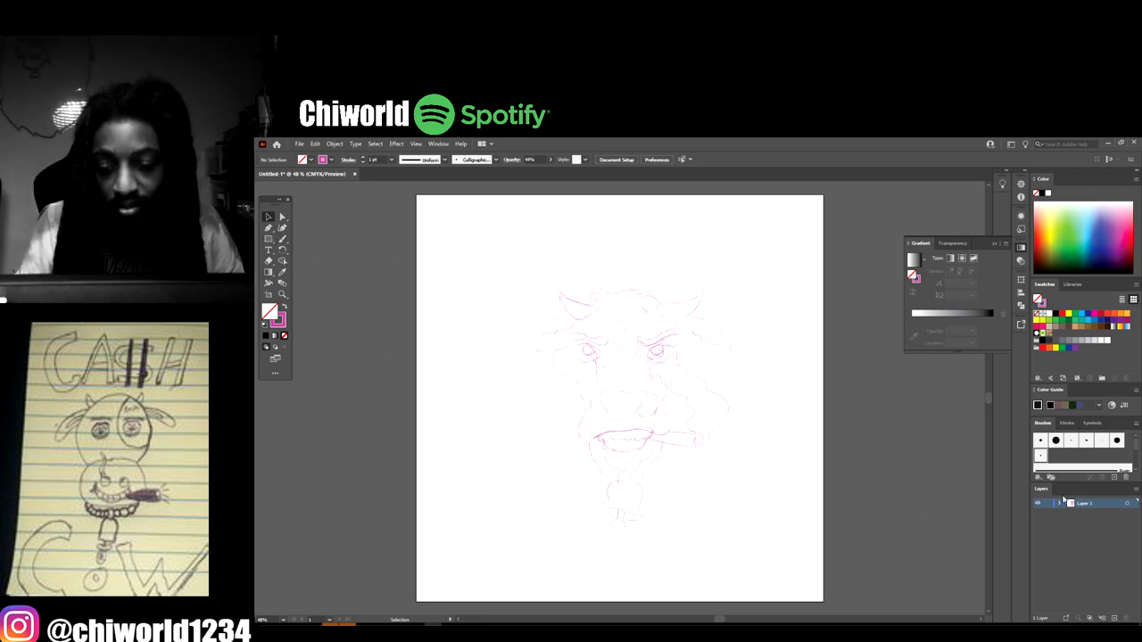
# - Add a new layer over the locked sketch layer and place a large "cash" text above the cow's head
pyautogui.click(1114, 619)
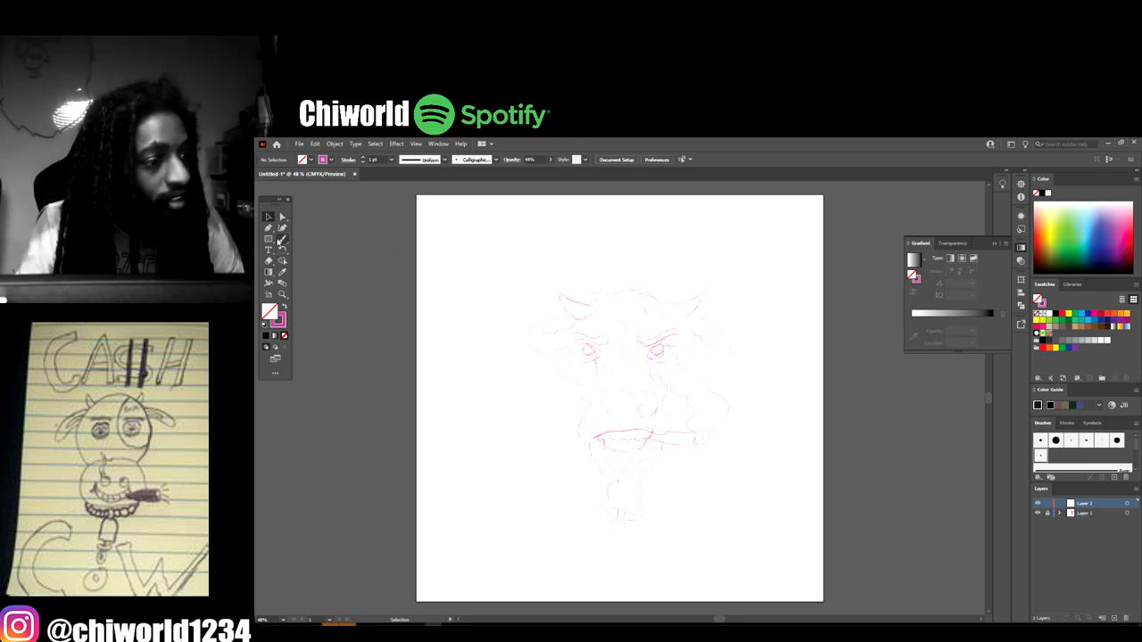
pyautogui.click(268, 250)
pyautogui.click(550, 277)
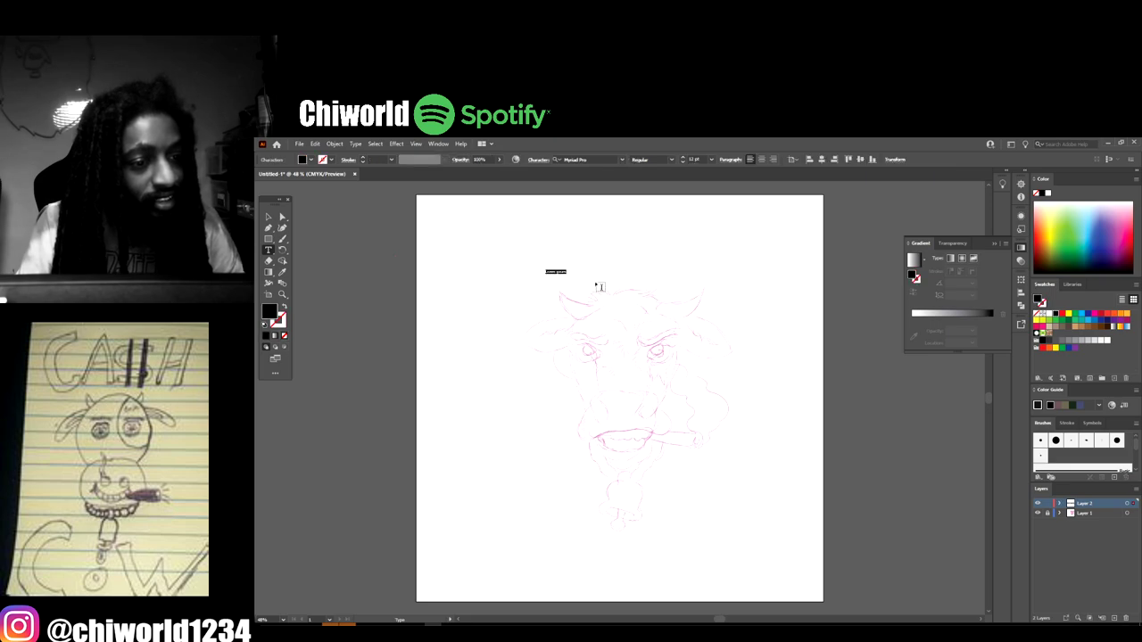
pyautogui.press('BackSpace')
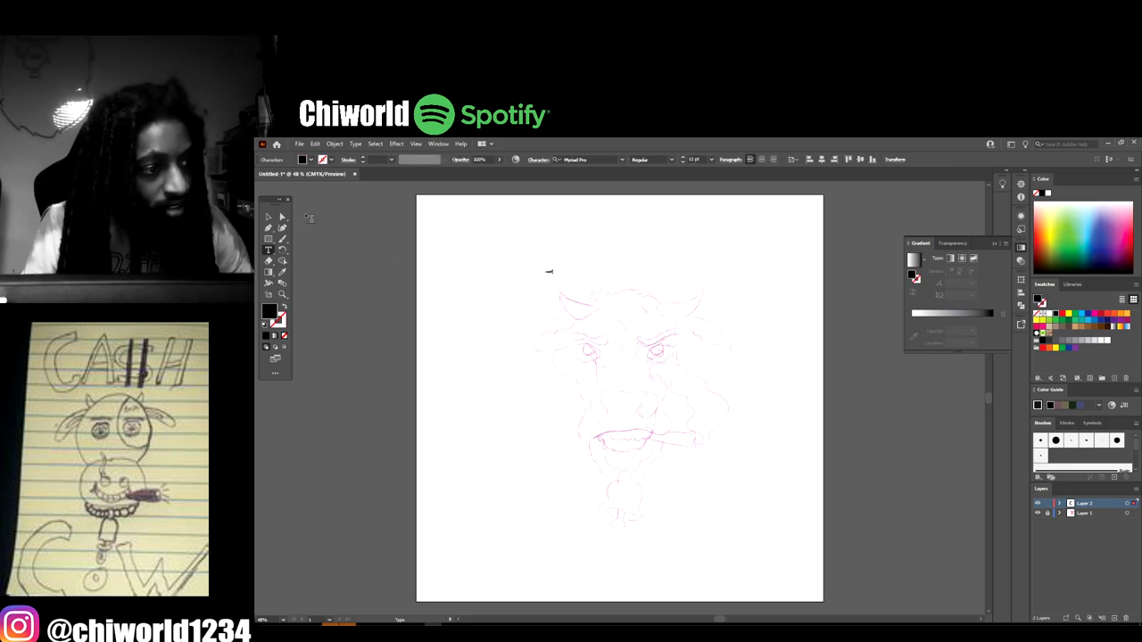
pyautogui.click(269, 216)
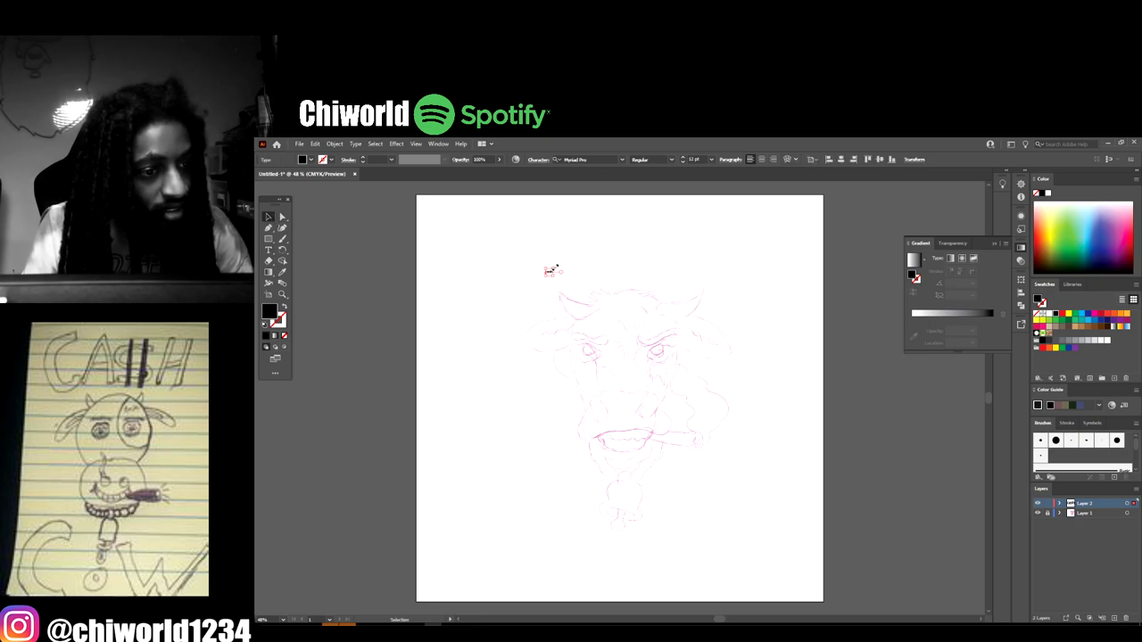
pyautogui.moveTo(553, 269); pyautogui.dragTo(711, 290)
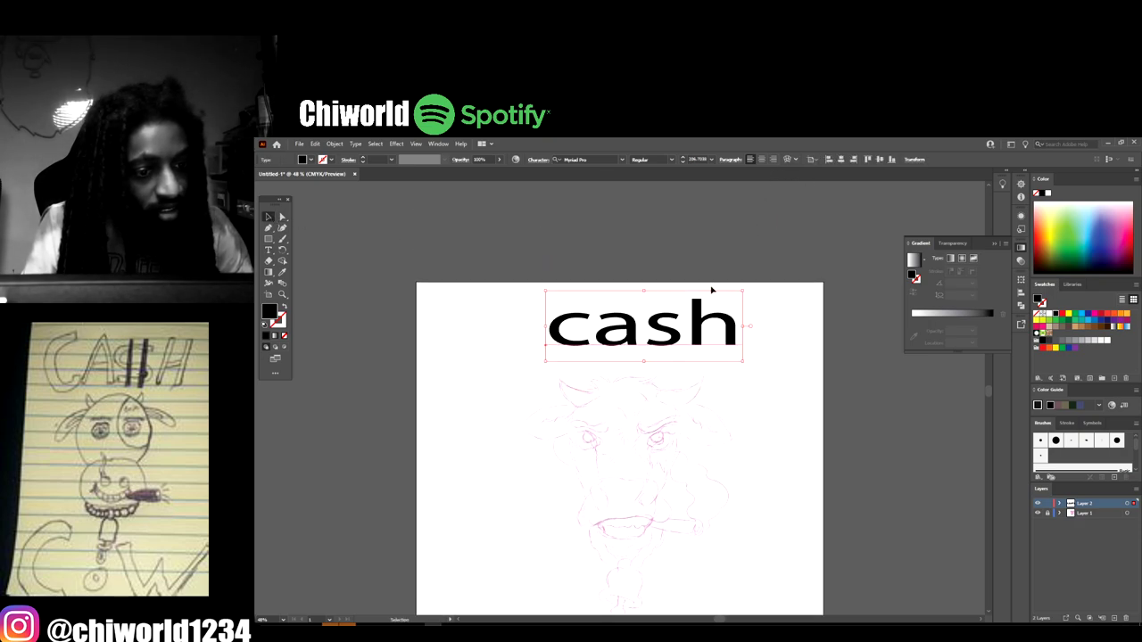
# - Retype the title text above the cow in capitals as "CASH"
pyautogui.click(268, 251)
pyautogui.click(592, 320)
pyautogui.hotkey('ctrl', 'a')
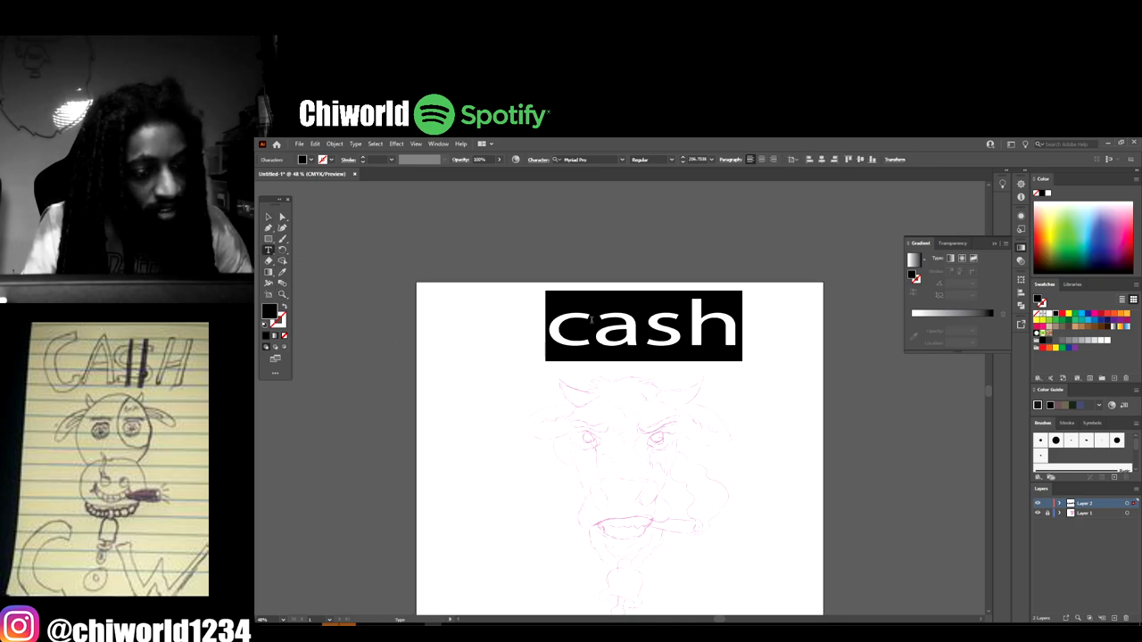
pyautogui.write('CASH')
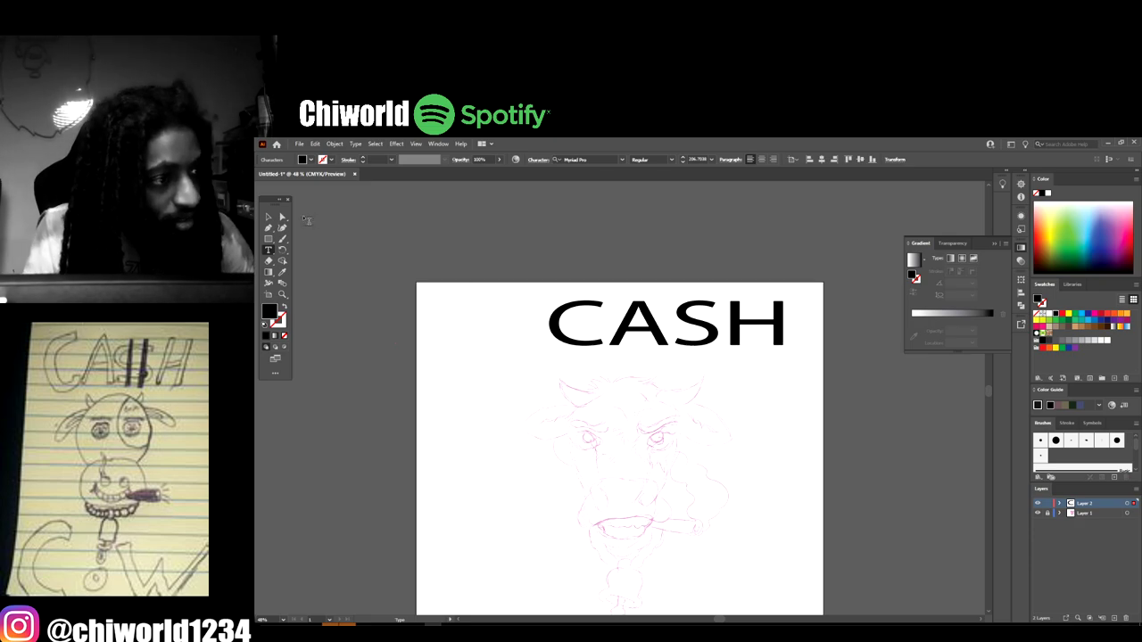
pyautogui.press('Escape')
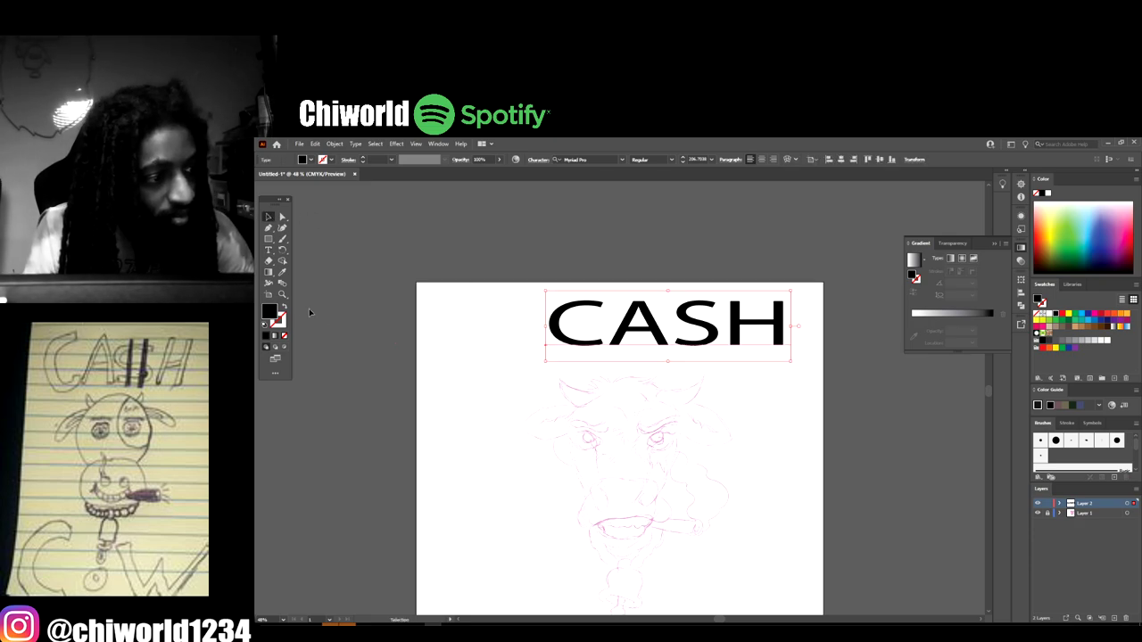
# - Fill the CASH text with light pink and move it slightly down and to the left
pyautogui.doubleClick(272, 311)
pyautogui.click(636, 323)
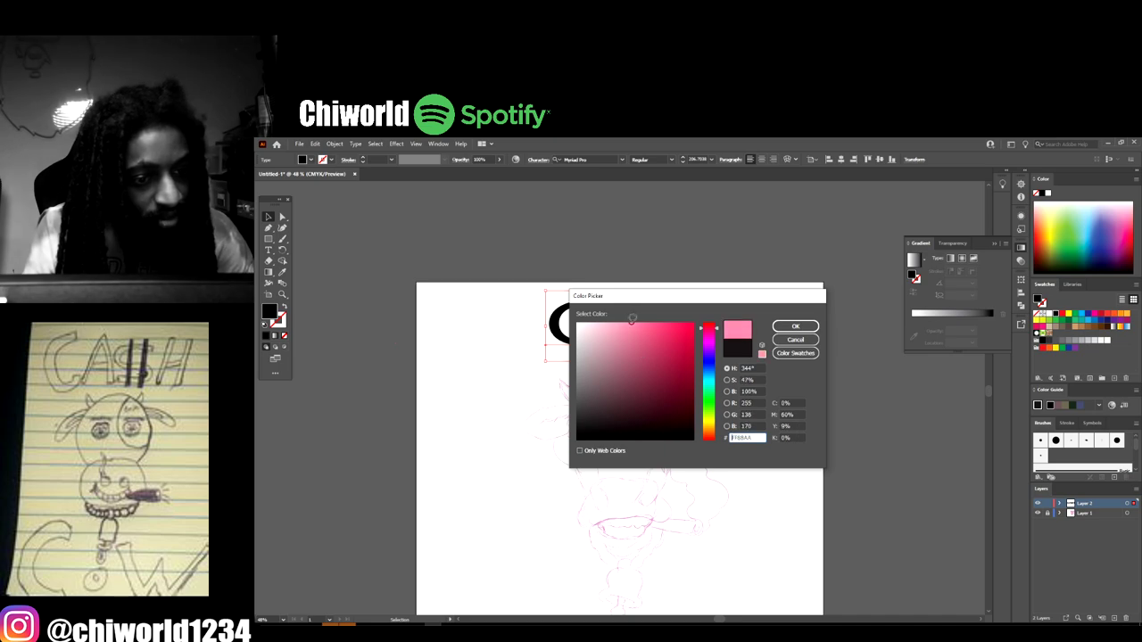
pyautogui.click(796, 329)
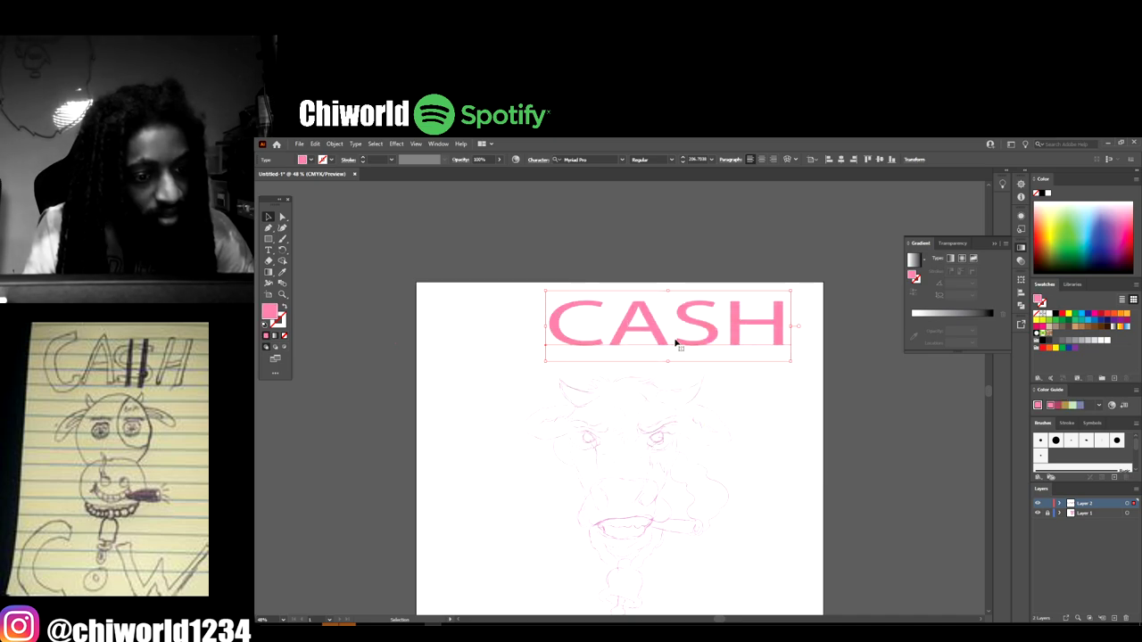
pyautogui.moveTo(643, 330); pyautogui.dragTo(611, 342)
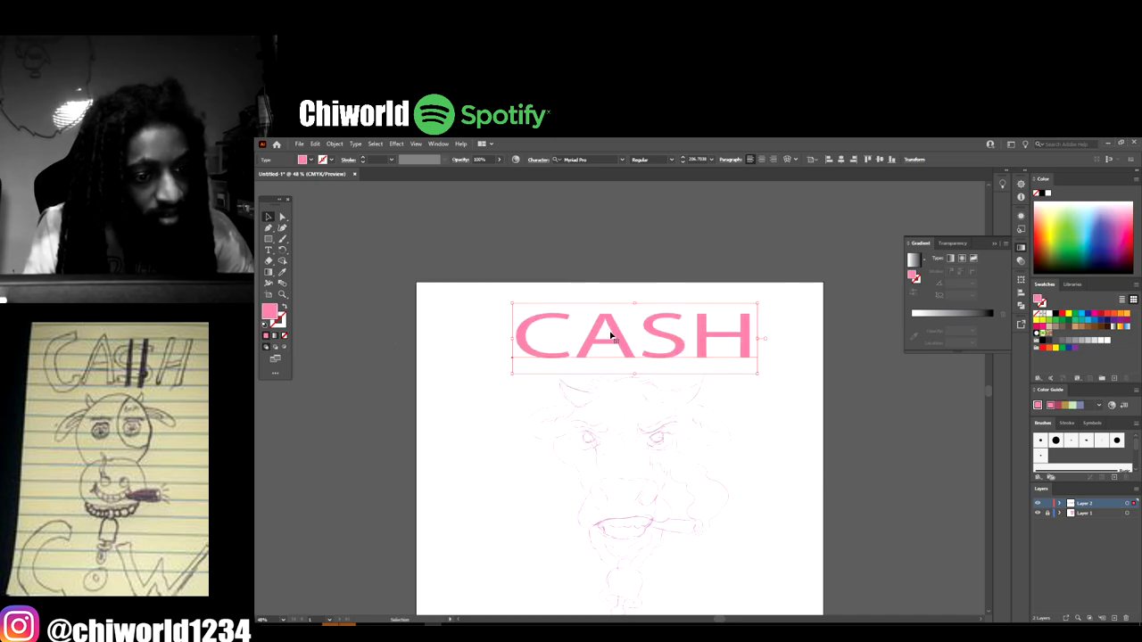
# - Set the CASH text in the Impact font, enlarge it and center it across the upper part of the artboard
pyautogui.click(607, 158)
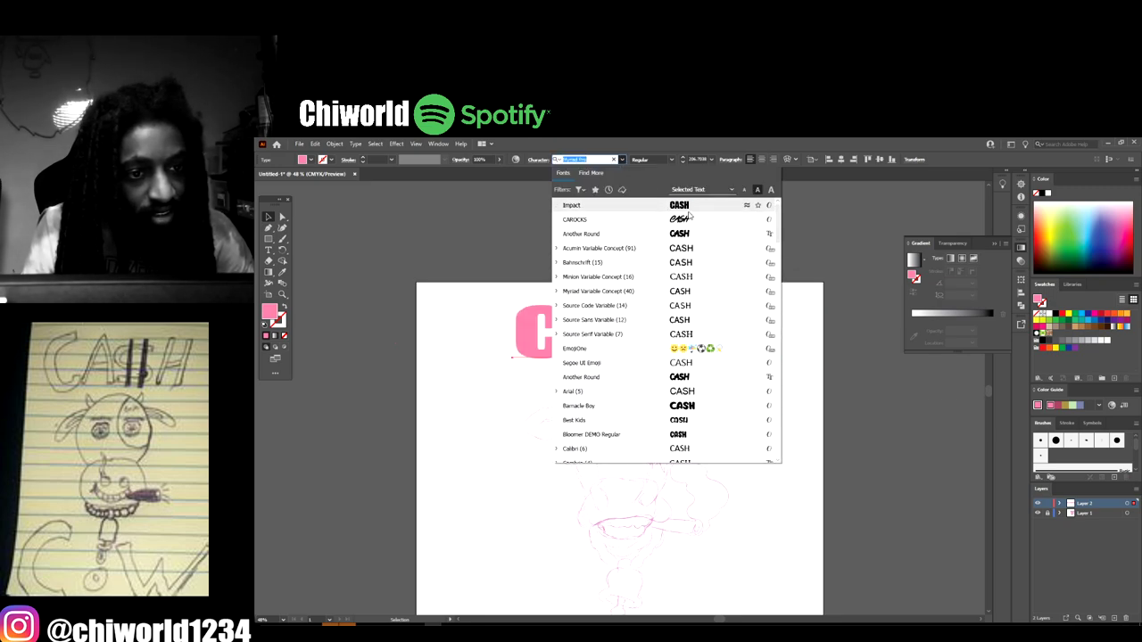
pyautogui.click(688, 210)
pyautogui.moveTo(669, 343); pyautogui.dragTo(681, 357)
pyautogui.scroll(-3, 681, 357)
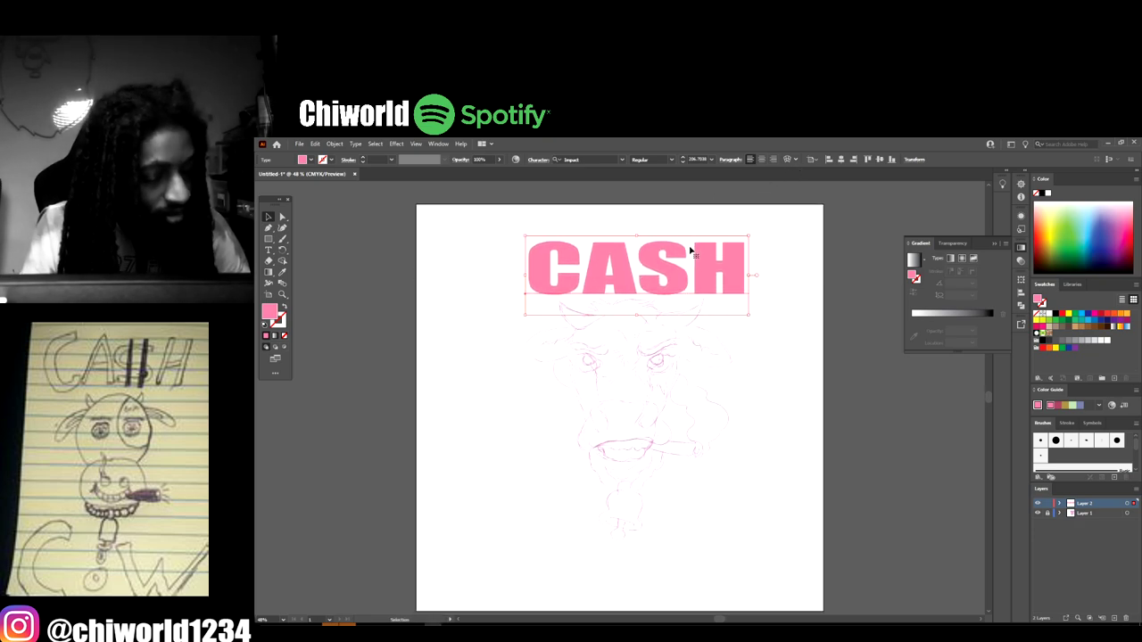
pyautogui.moveTo(750, 235); pyautogui.dragTo(797, 208)
pyautogui.moveTo(527, 314); pyautogui.dragTo(490, 338)
pyautogui.moveTo(586, 279); pyautogui.dragTo(561, 292)
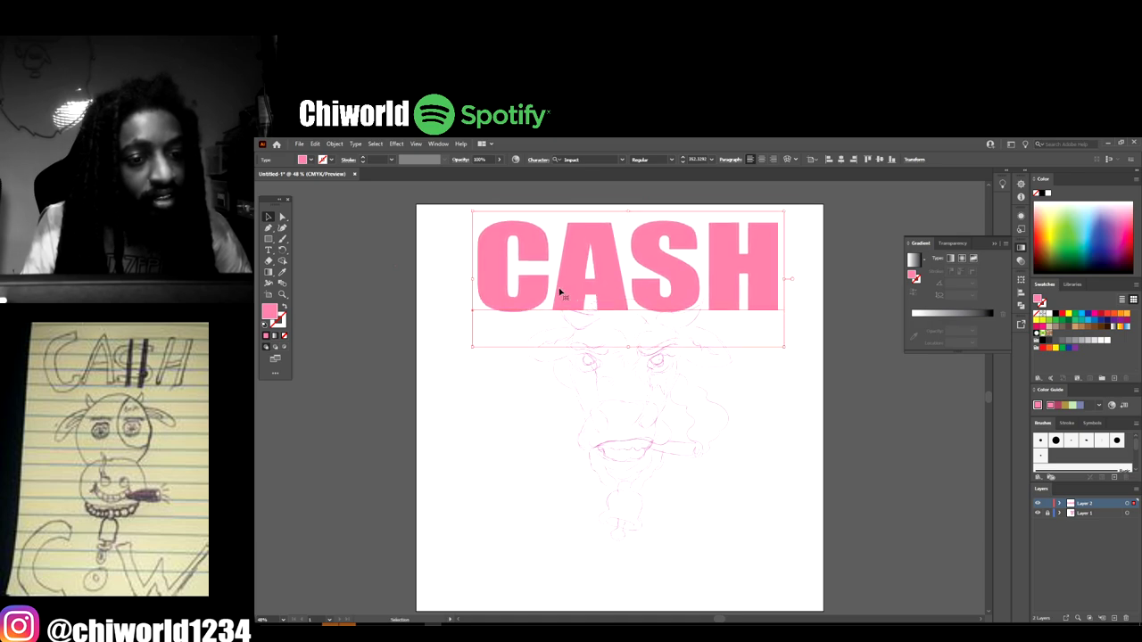
# - Warp the CASH text with a horizontal Arc at 50% bend and lower it so it arches over the cow's head
pyautogui.click(789, 160)
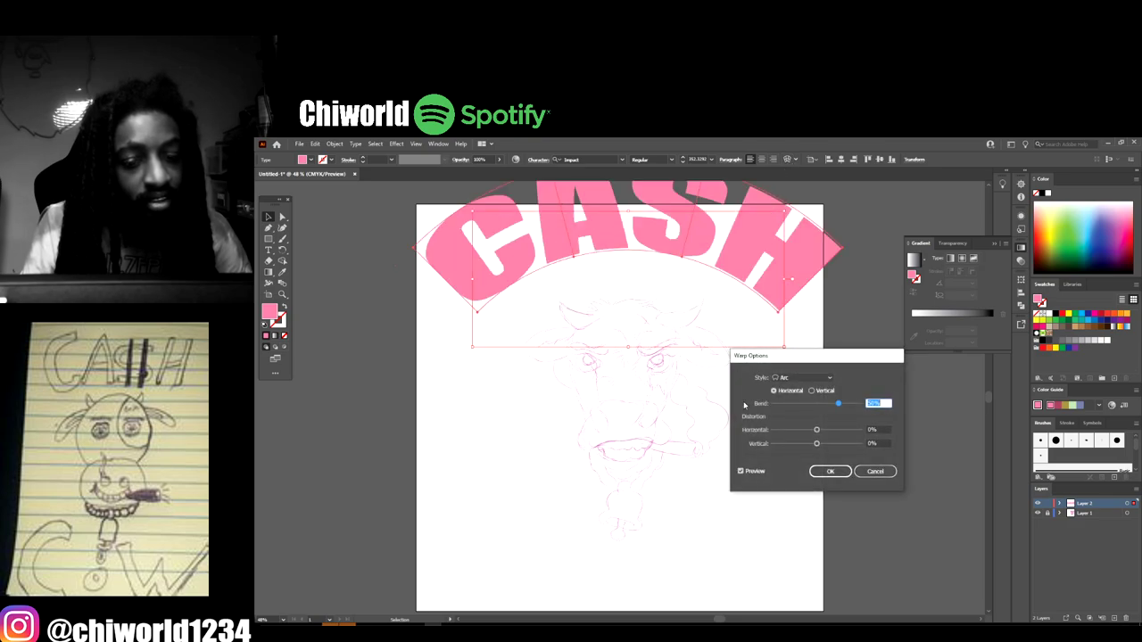
pyautogui.click(830, 472)
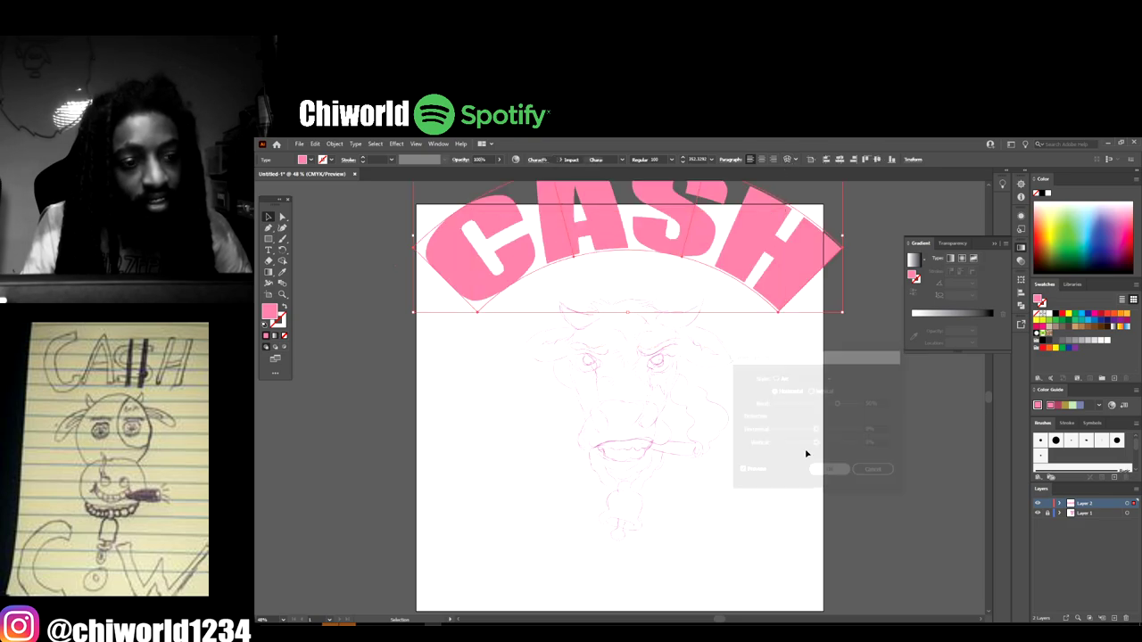
pyautogui.moveTo(673, 286); pyautogui.dragTo(664, 294)
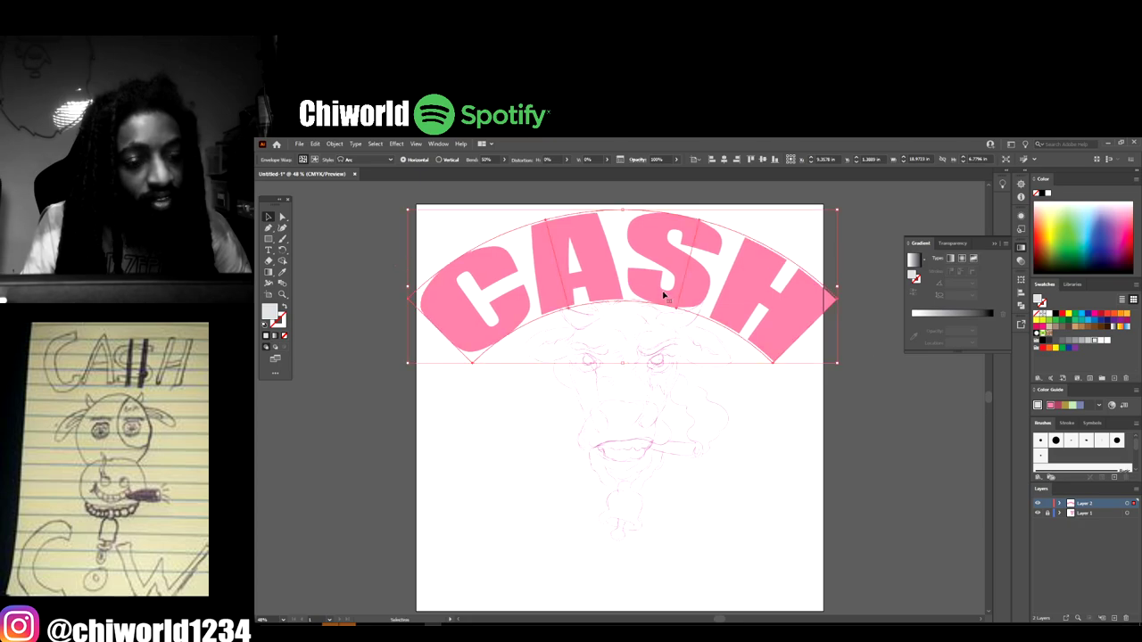
# - Lower the arched CASH text's opacity to about 63% and nudge the text slightly to the right
pyautogui.click(677, 162)
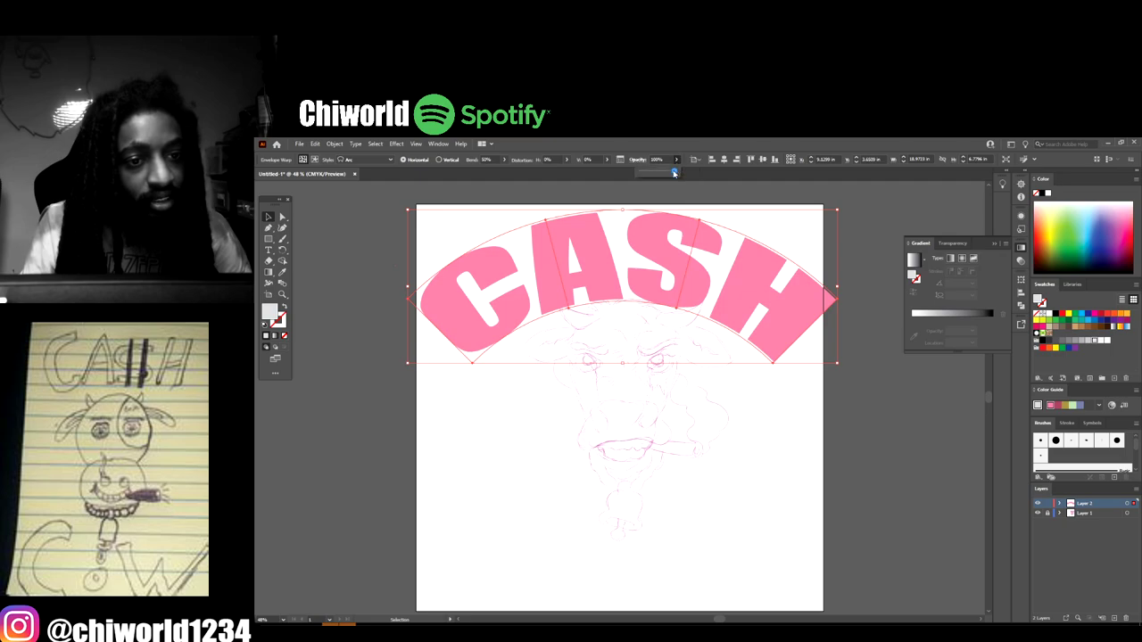
pyautogui.moveTo(656, 176); pyautogui.dragTo(659, 179)
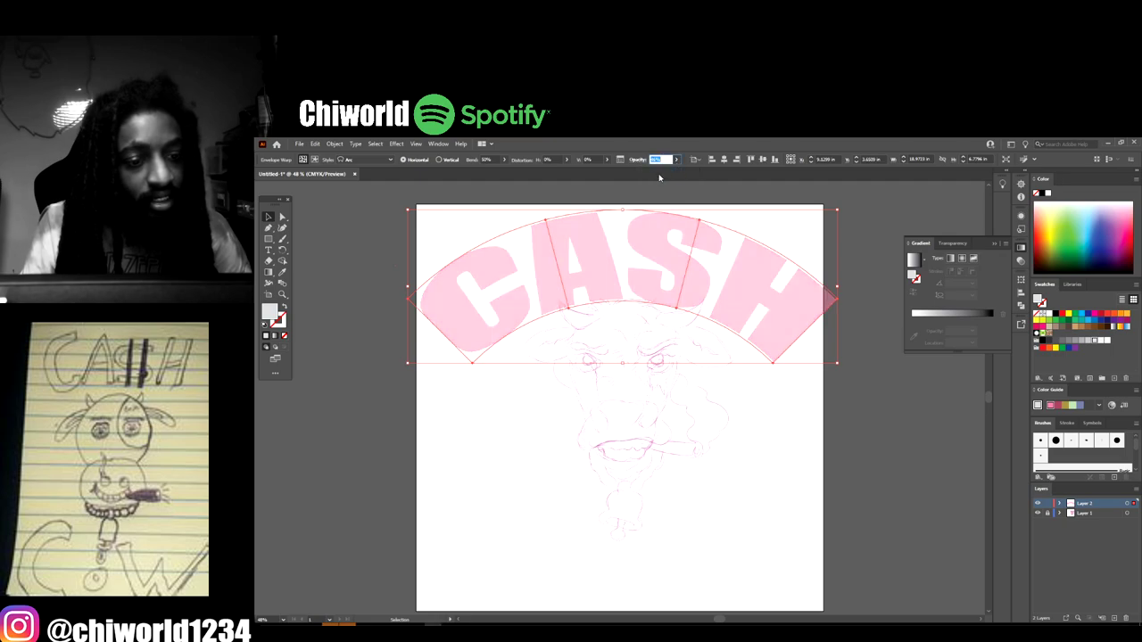
pyautogui.press('Return')
pyautogui.click(676, 160)
pyautogui.moveTo(659, 173); pyautogui.dragTo(661, 174)
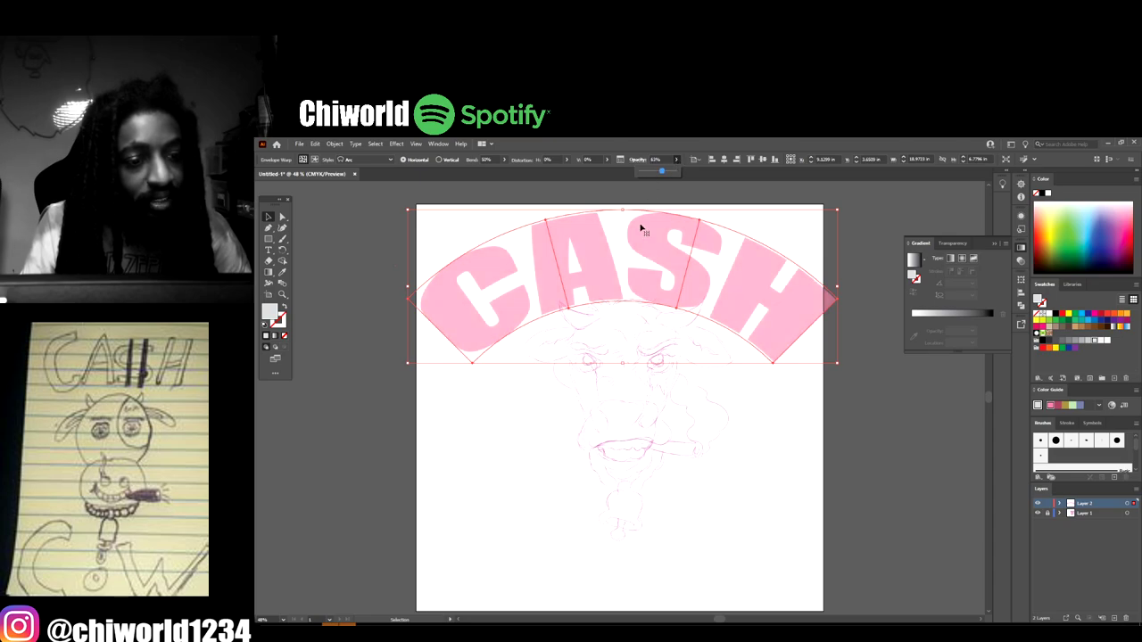
pyautogui.moveTo(584, 256); pyautogui.dragTo(591, 255)
# - Lock the text layer, unlock the sketch layer, and enlarge the whole cow sketch, nudging it slightly left under the lettering
pyautogui.click(699, 477)
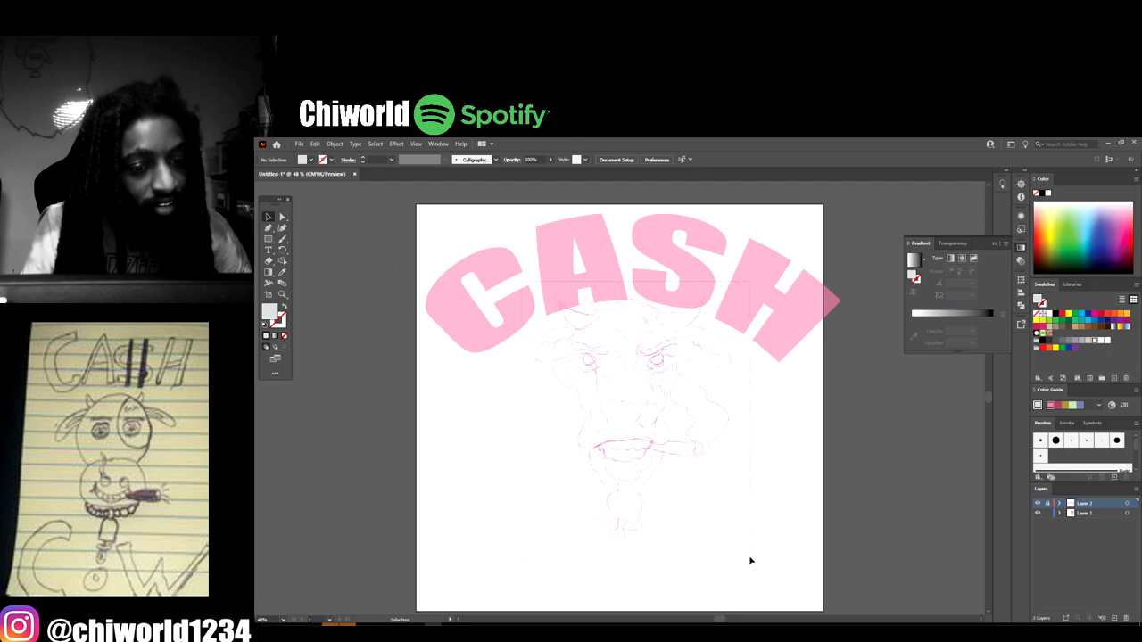
pyautogui.hotkey('ctrl', 'a')
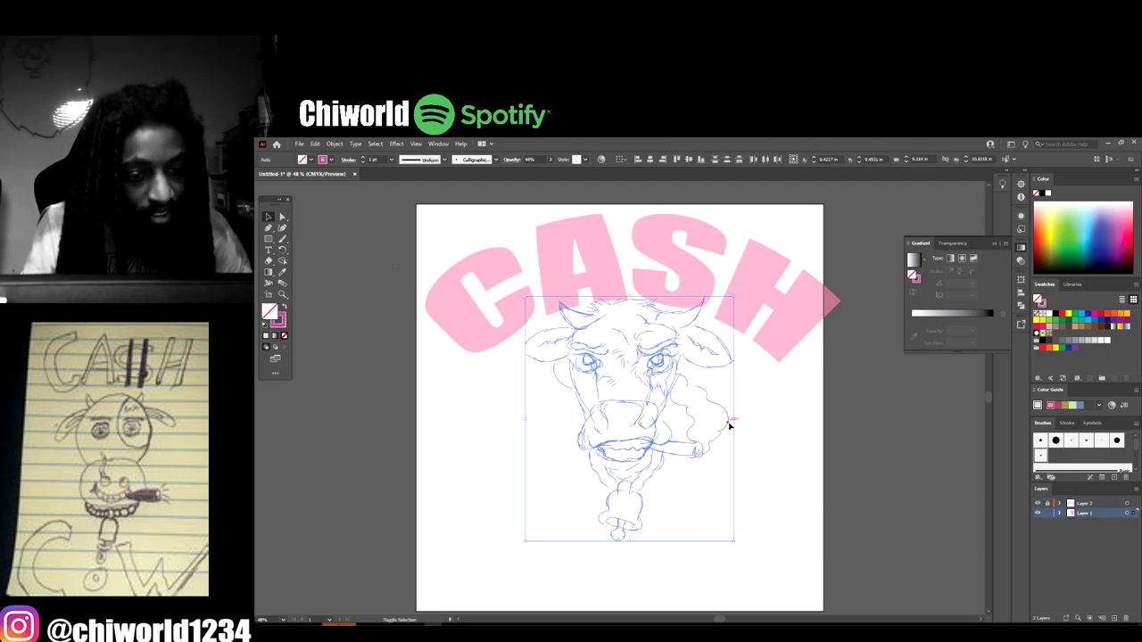
pyautogui.moveTo(733, 419); pyautogui.dragTo(761, 420)
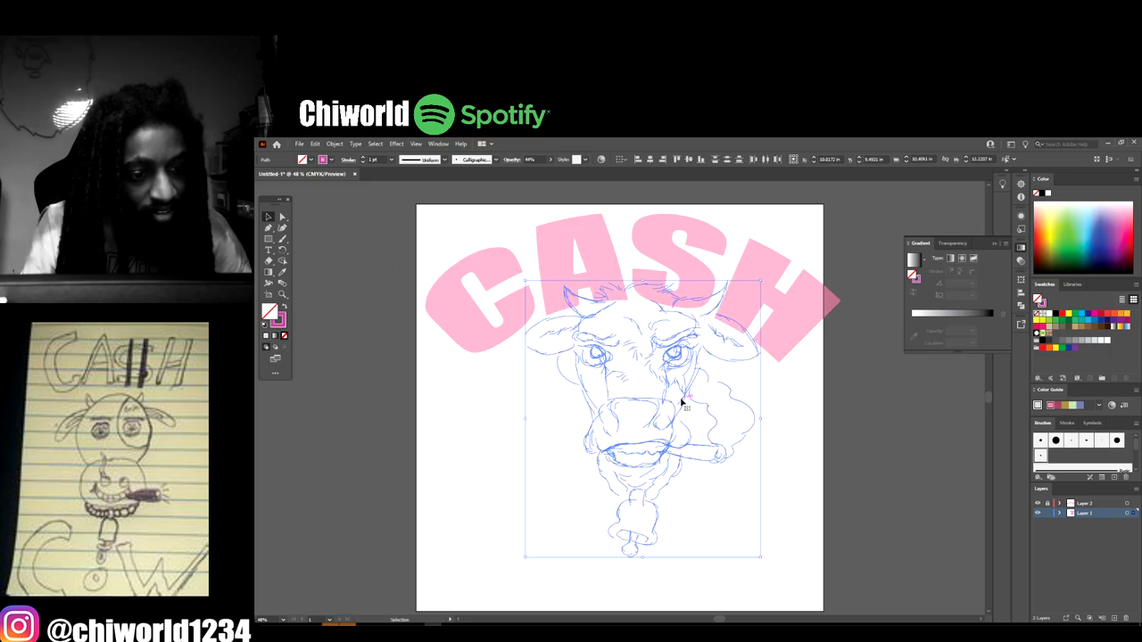
pyautogui.moveTo(658, 401); pyautogui.dragTo(648, 402)
pyautogui.click(775, 536)
# - Review how the arched CASH lettering and the enlarged cow sketch sit together on the whole artboard
pyautogui.scroll(-3, 785, 540)
pyautogui.scroll(2, 785, 536)
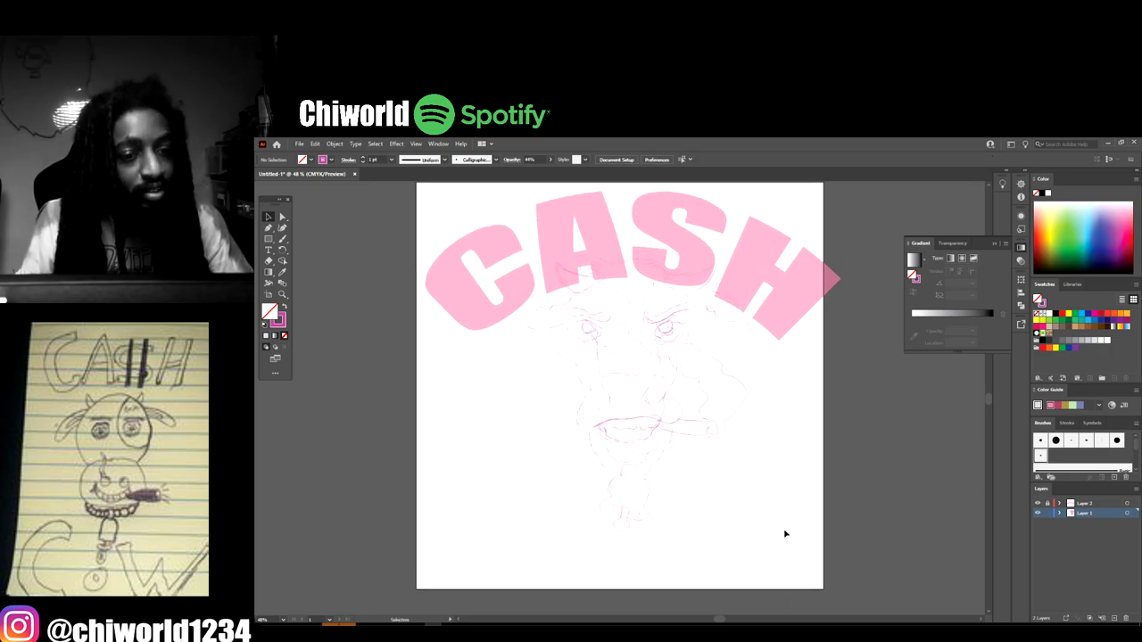
pyautogui.scroll(1, 701, 217)
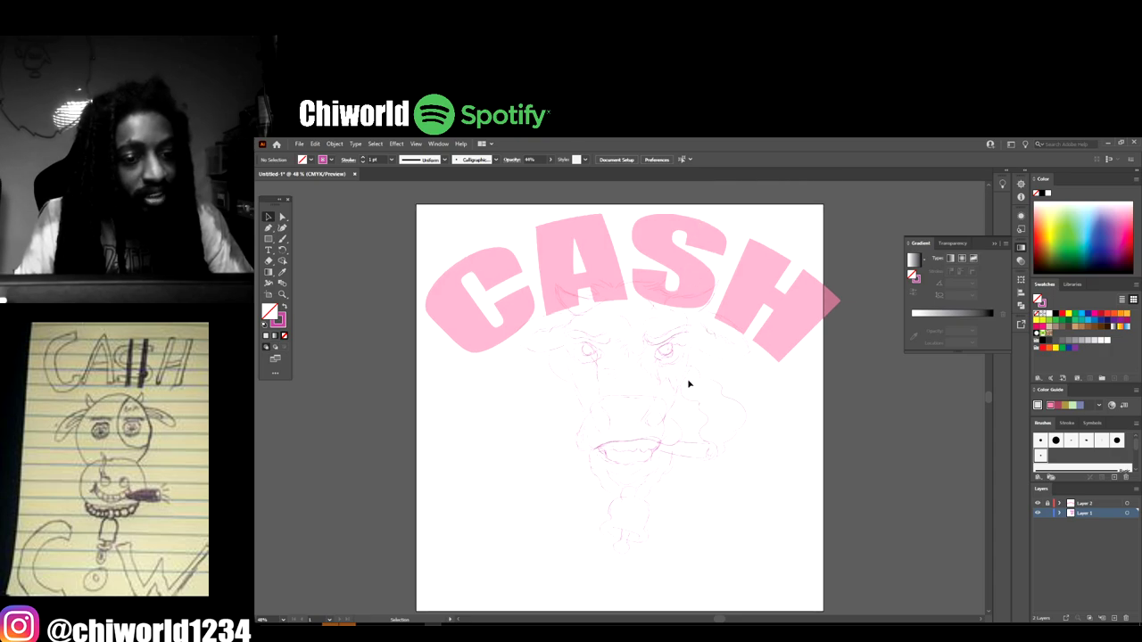
pyautogui.scroll(-5, 688, 393)
pyautogui.hotkey('ctrl', '+')
pyautogui.hotkey('ctrl', '-')
pyautogui.hotkey('ctrl', '-')
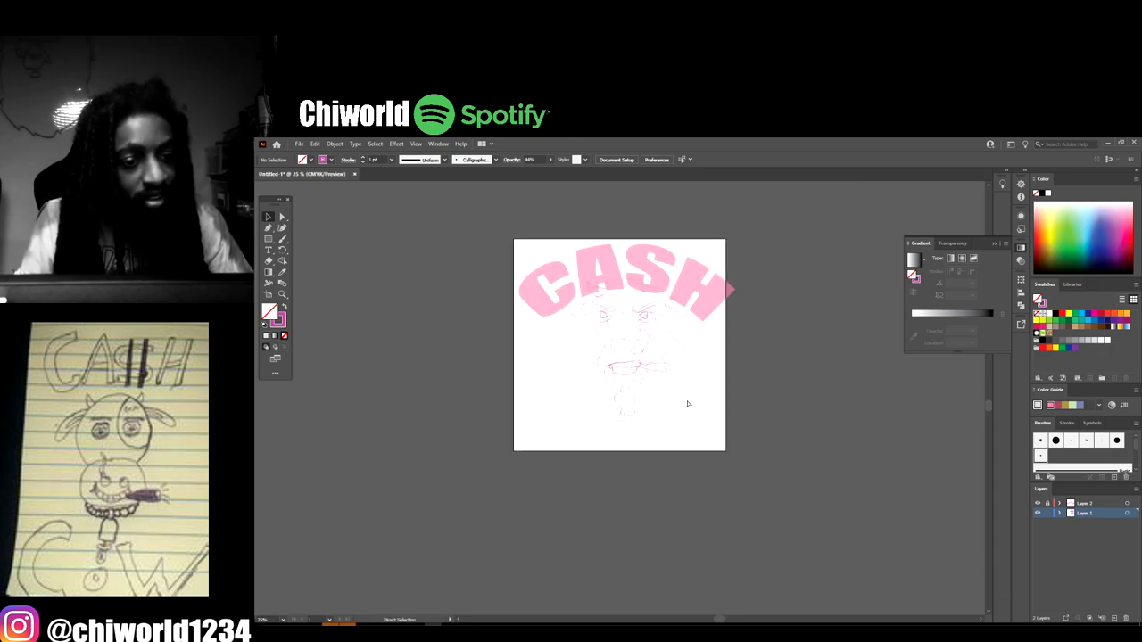
pyautogui.hotkey('ctrl', '+')
pyautogui.hotkey('ctrl', '+')
pyautogui.scroll(4, 686, 401)
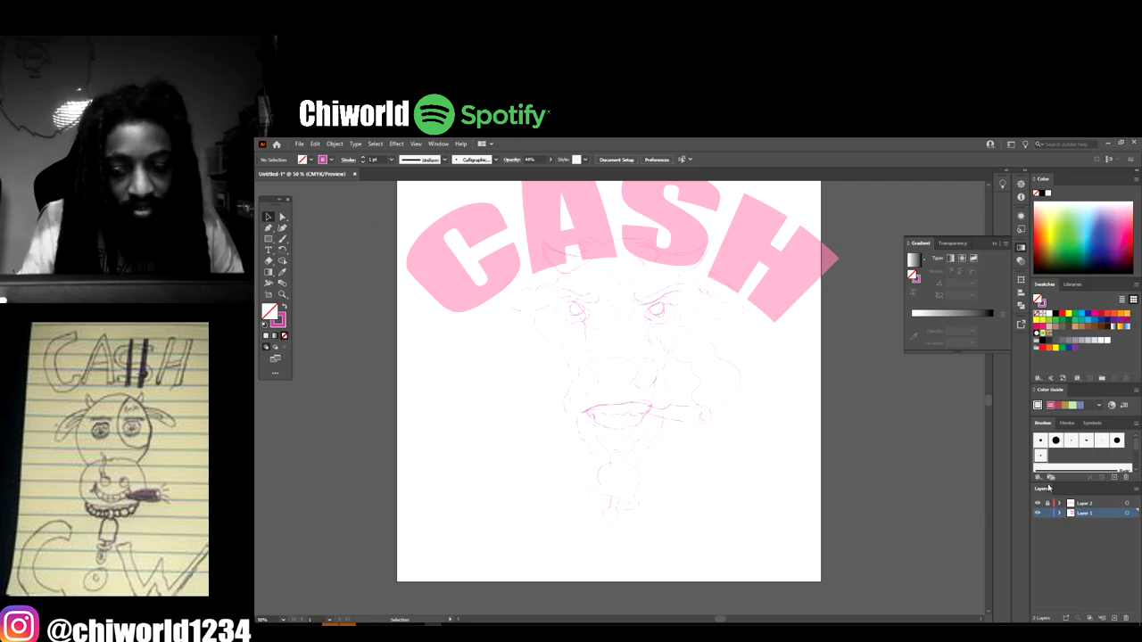
# - On a new layer above the locked sketch, sample the CASH lettering's pink and add the text "COW" beside the bell
pyautogui.click(1115, 618)
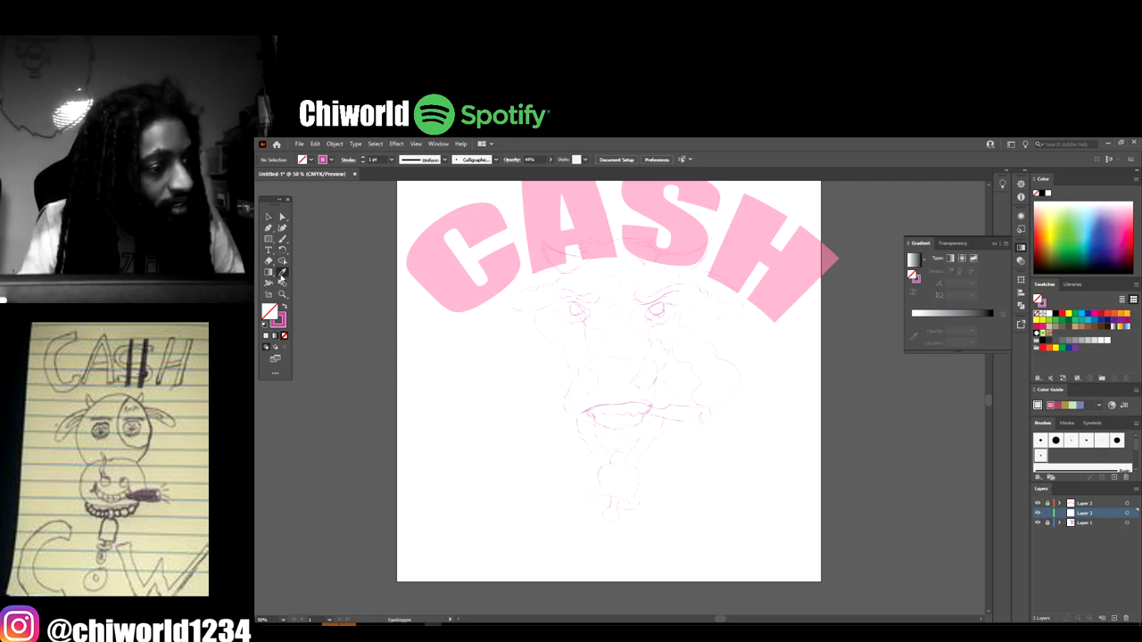
pyautogui.click(455, 277)
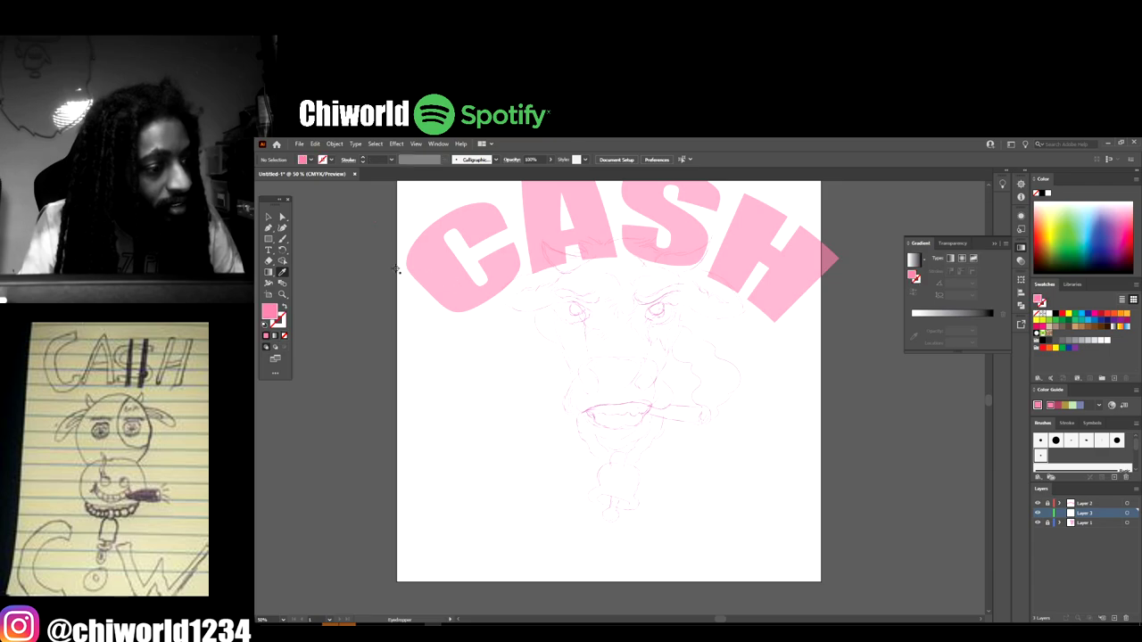
pyautogui.click(269, 252)
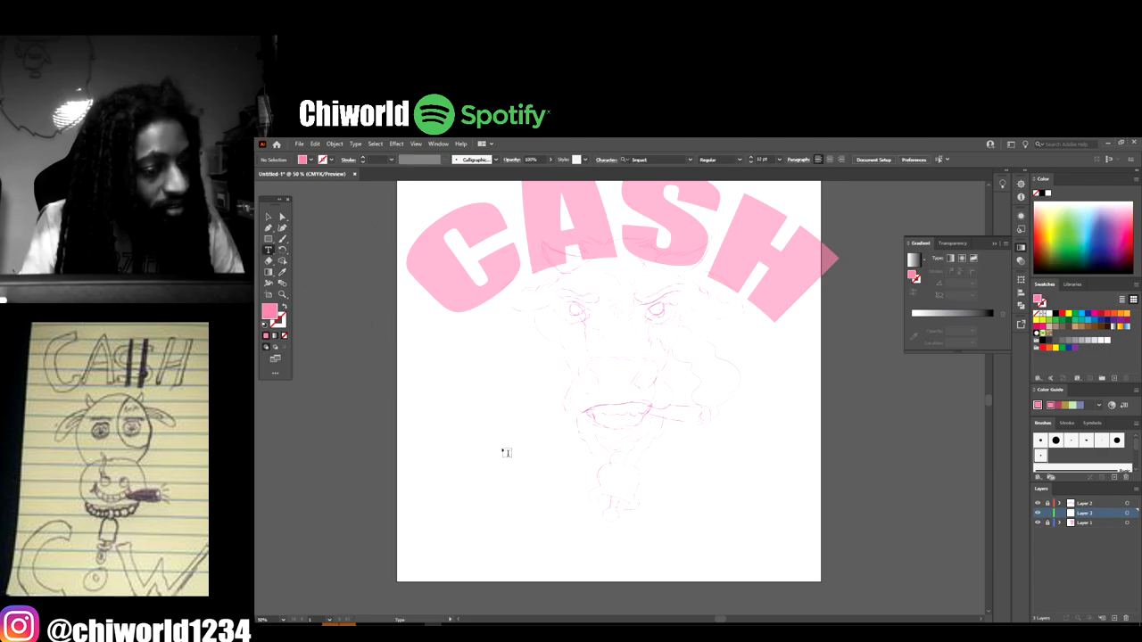
pyautogui.click(527, 504)
pyautogui.write('COW')
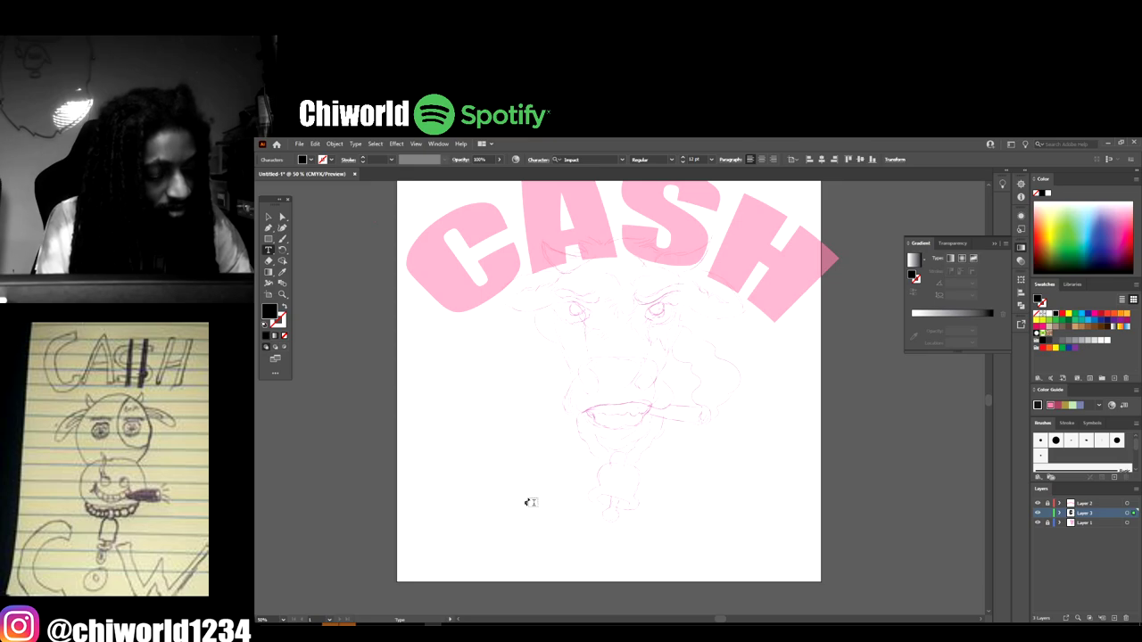
# - Scale the COW text up and position it across the lower part of the artboard, over the bell
pyautogui.press('Escape')
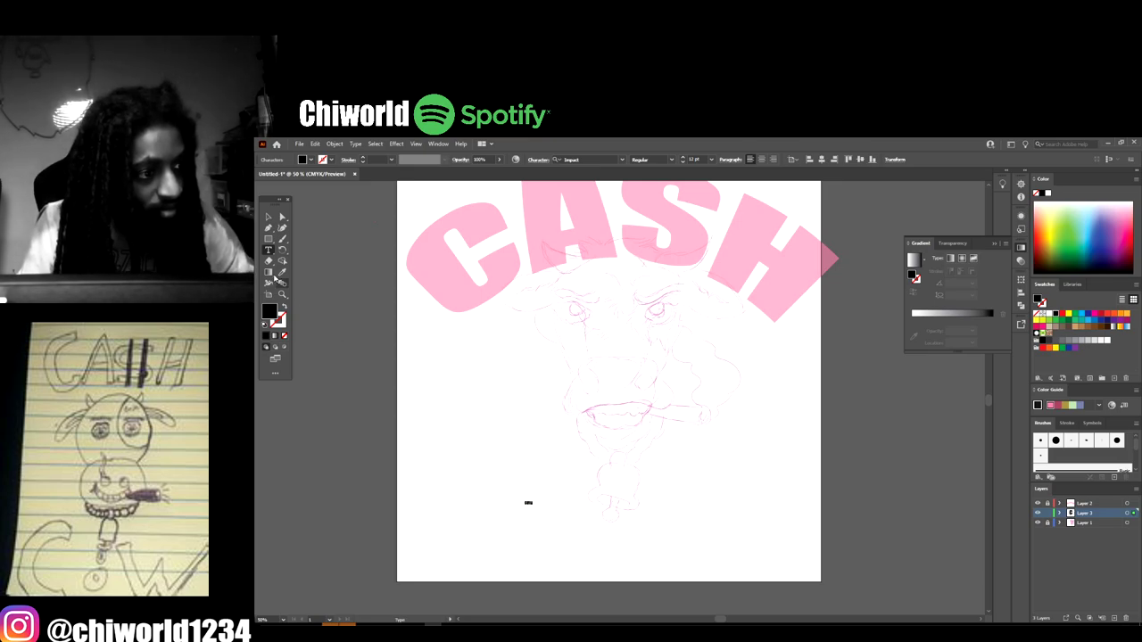
pyautogui.press('v')
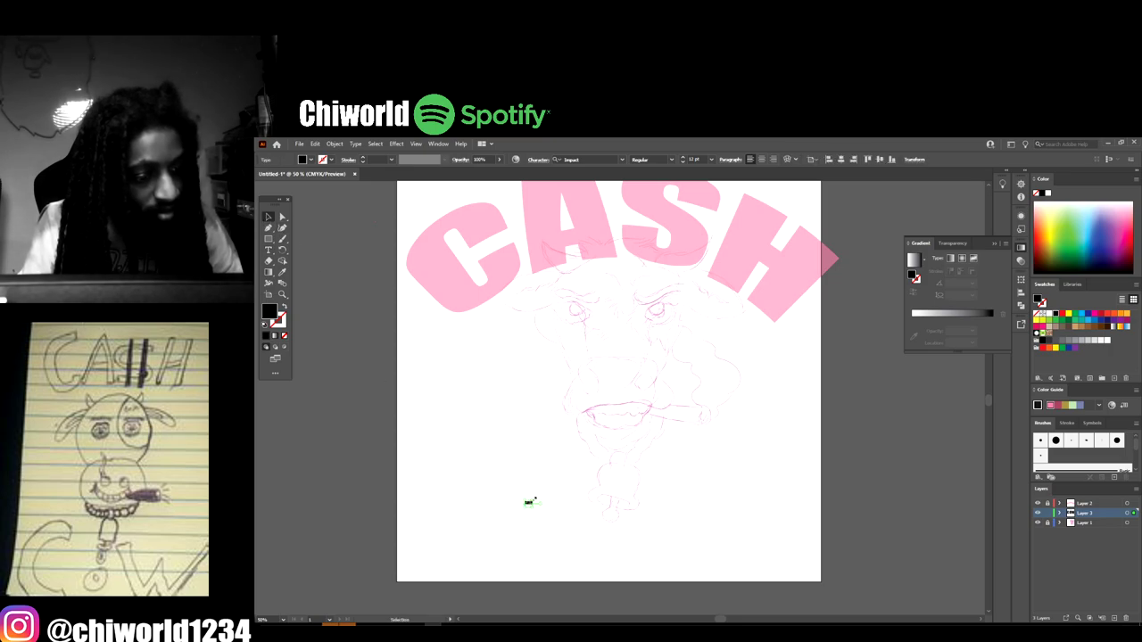
pyautogui.moveTo(533, 500); pyautogui.dragTo(833, 311)
pyautogui.moveTo(744, 425); pyautogui.dragTo(692, 480)
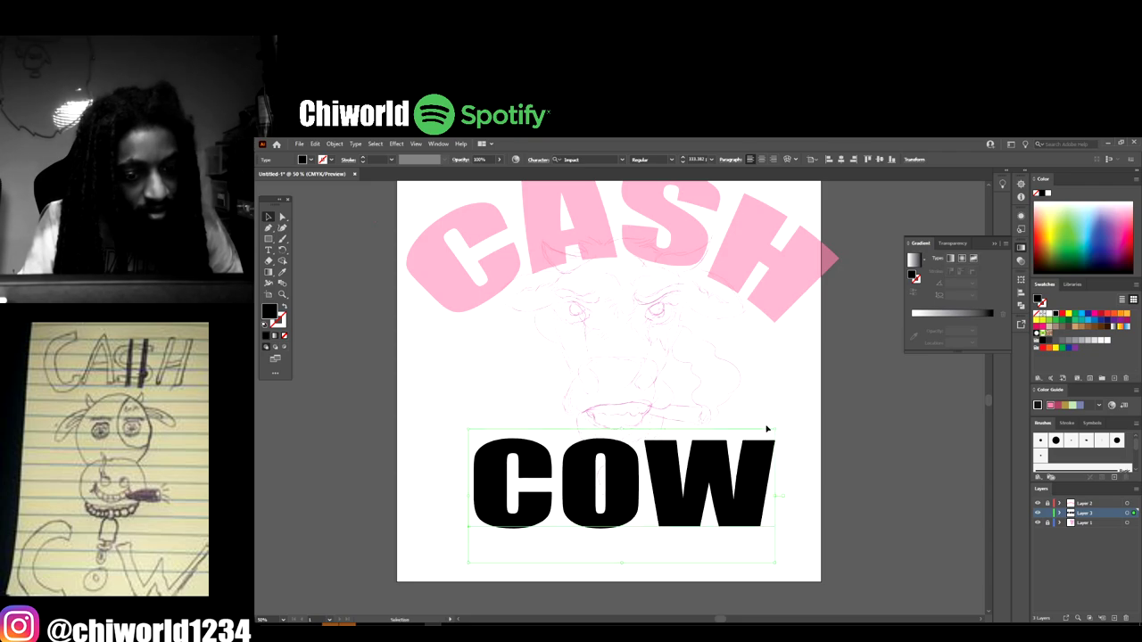
pyautogui.moveTo(777, 429); pyautogui.dragTo(751, 454)
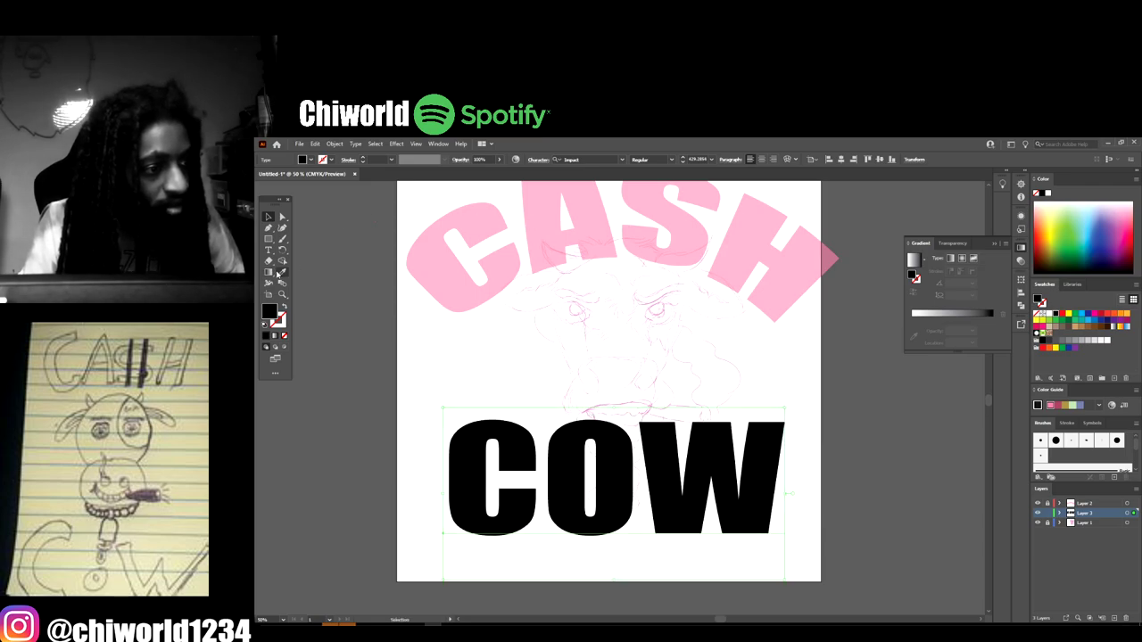
# - Give the COW text the CASH lettering's pink with the Eyedropper and lower its opacity to 60%
pyautogui.click(282, 273)
pyautogui.click(449, 288)
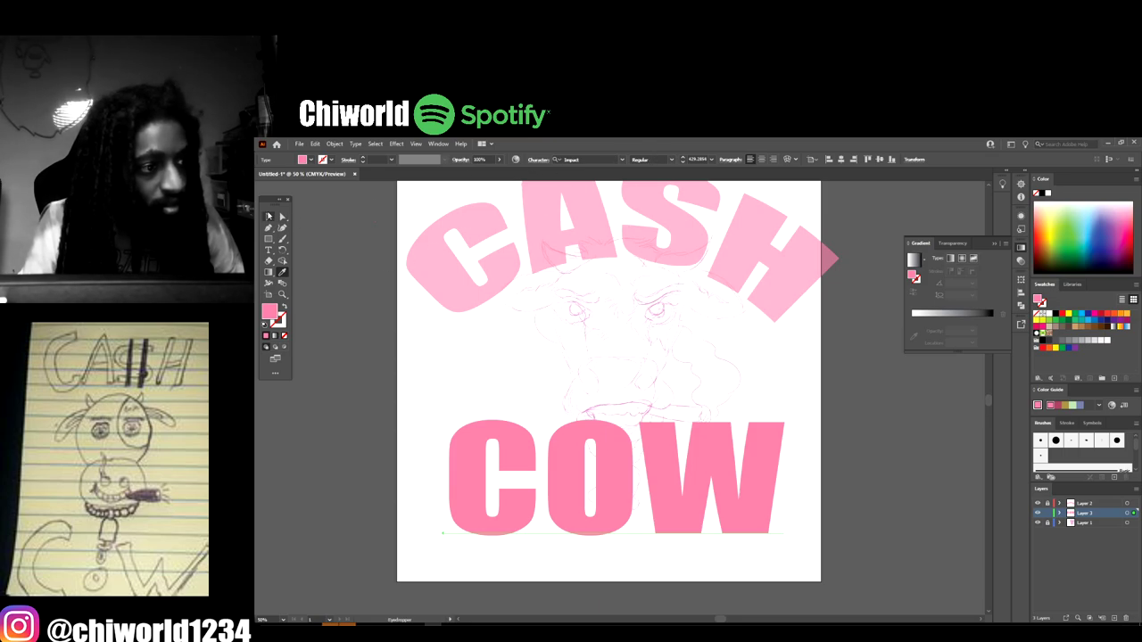
pyautogui.press('v')
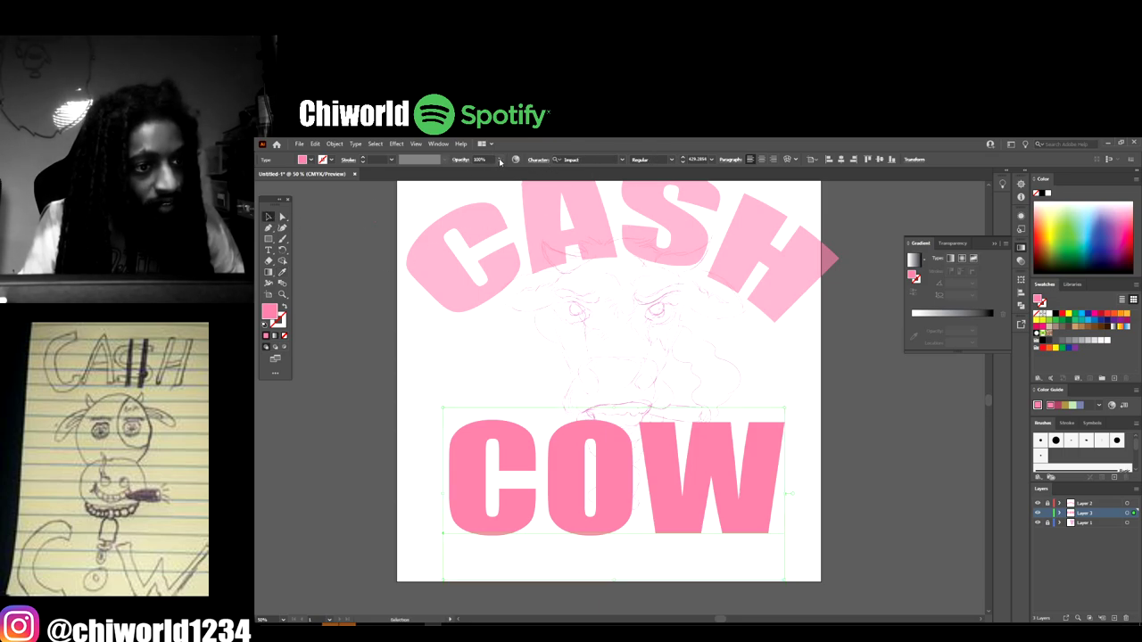
pyautogui.click(500, 161)
pyautogui.click(489, 173)
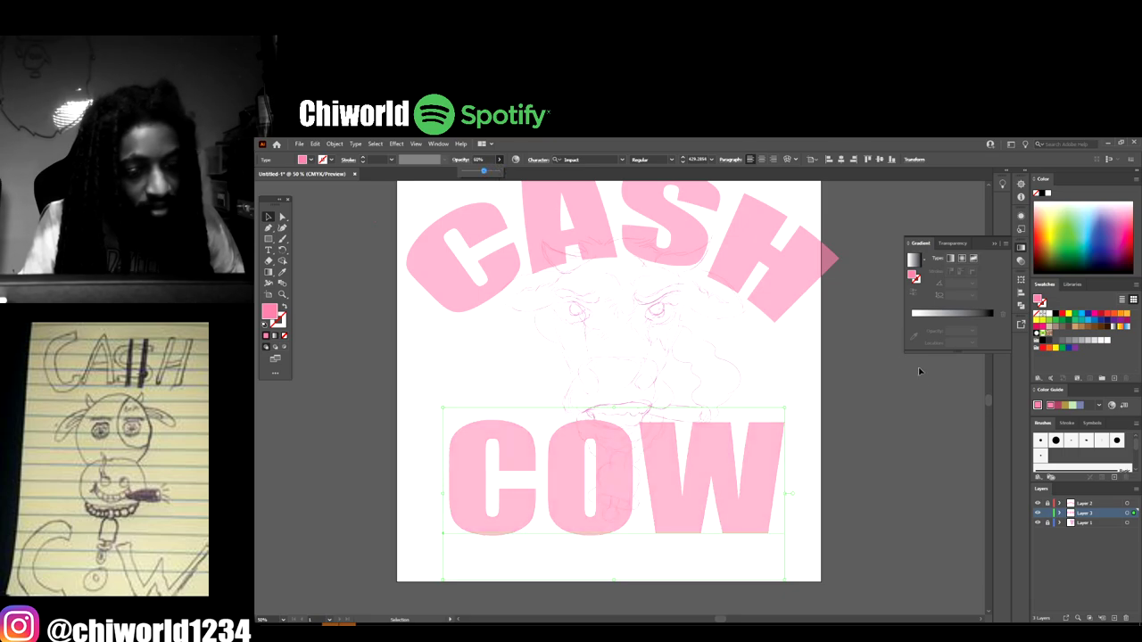
# - Move the COW text layer beneath the sketch layer and lock it
pyautogui.moveTo(1077, 520); pyautogui.dragTo(1079, 531)
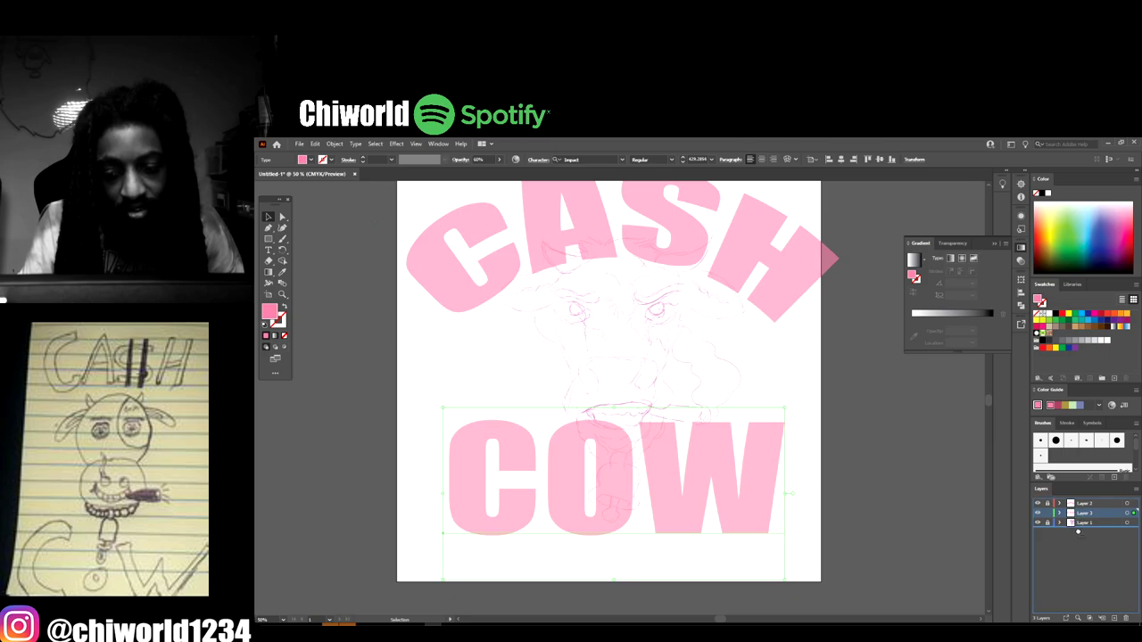
pyautogui.click(1047, 523)
pyautogui.scroll(1, 897, 476)
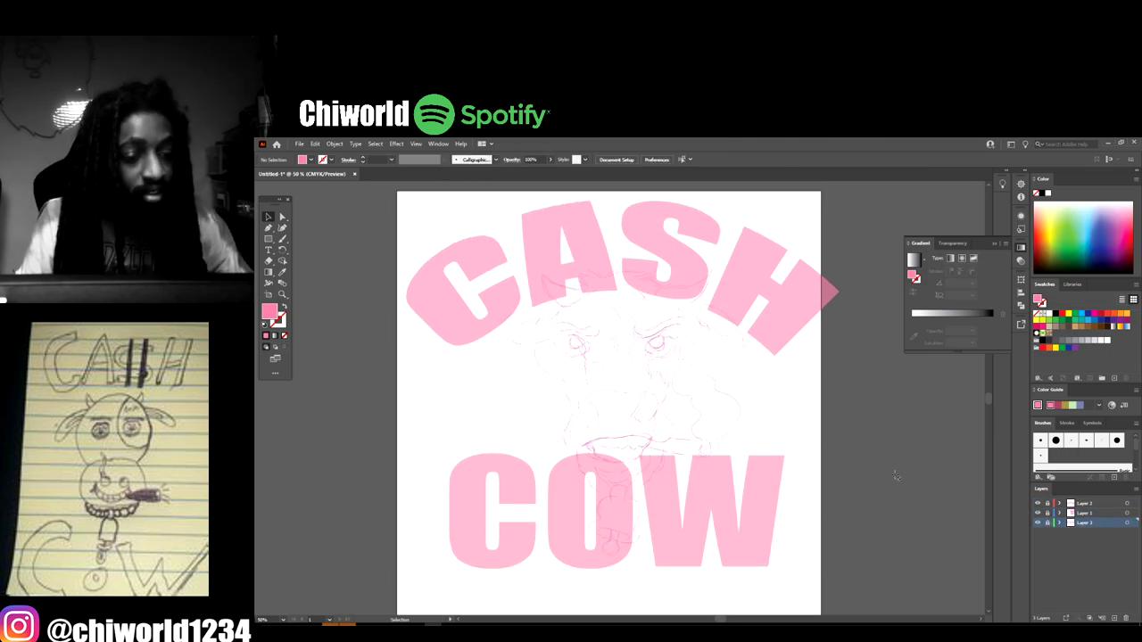
pyautogui.hotkey('ctrl', '-')
pyautogui.hotkey('ctrl', '+')
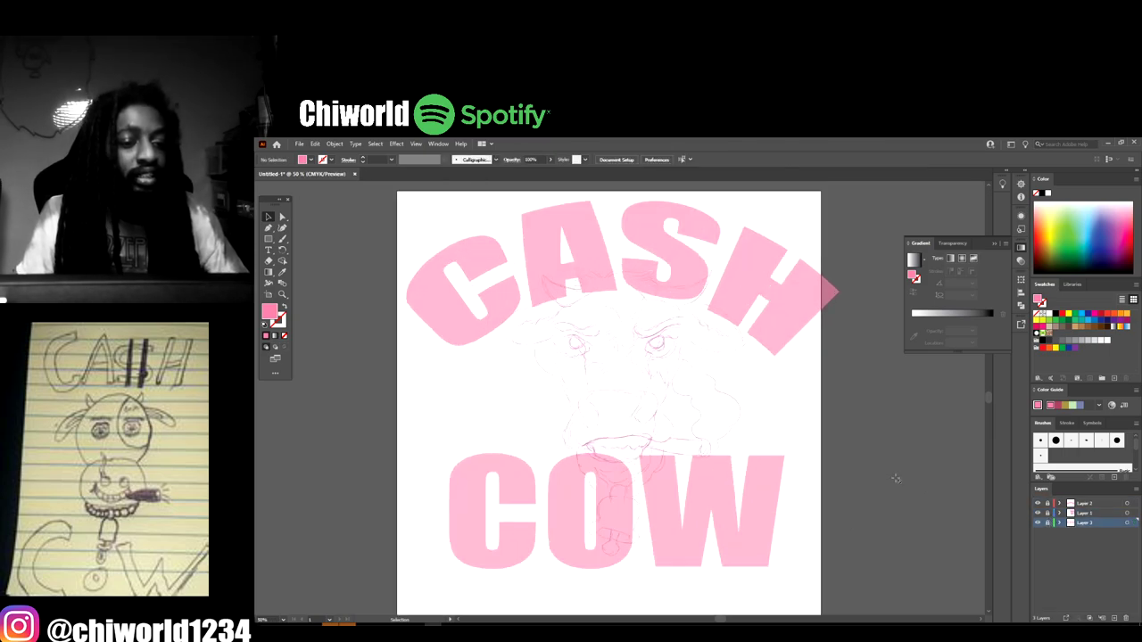
pyautogui.scroll(1, 901, 473)
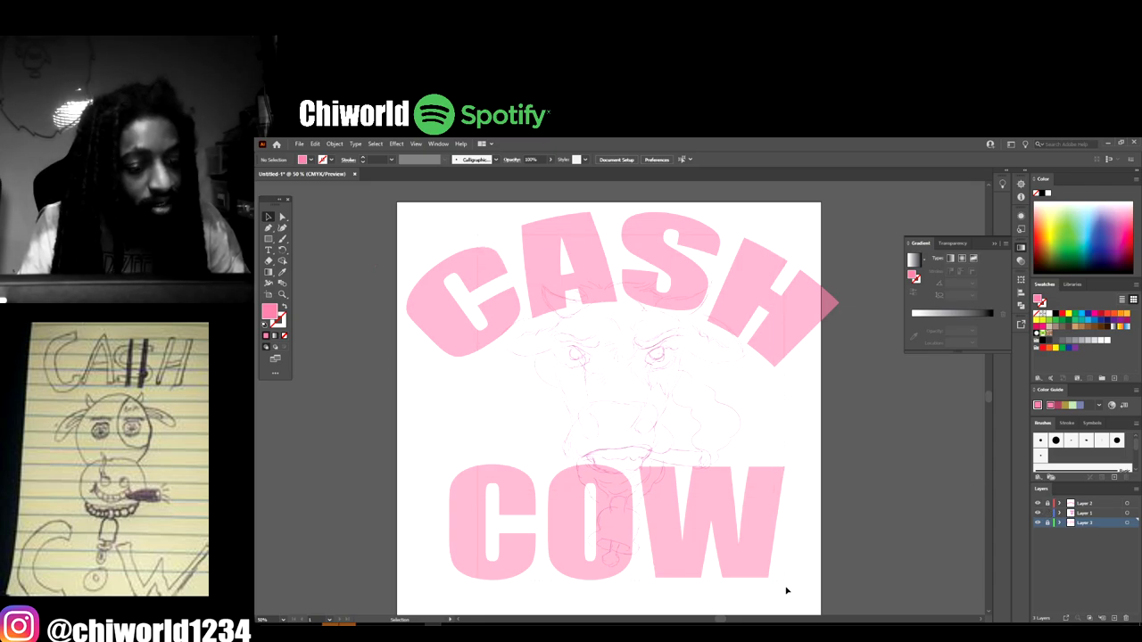
# - Unlock the sketch layer and widen the cow sketch outward on both sides, keeping its height
pyautogui.click(741, 536)
pyautogui.moveTo(745, 424); pyautogui.dragTo(767, 424)
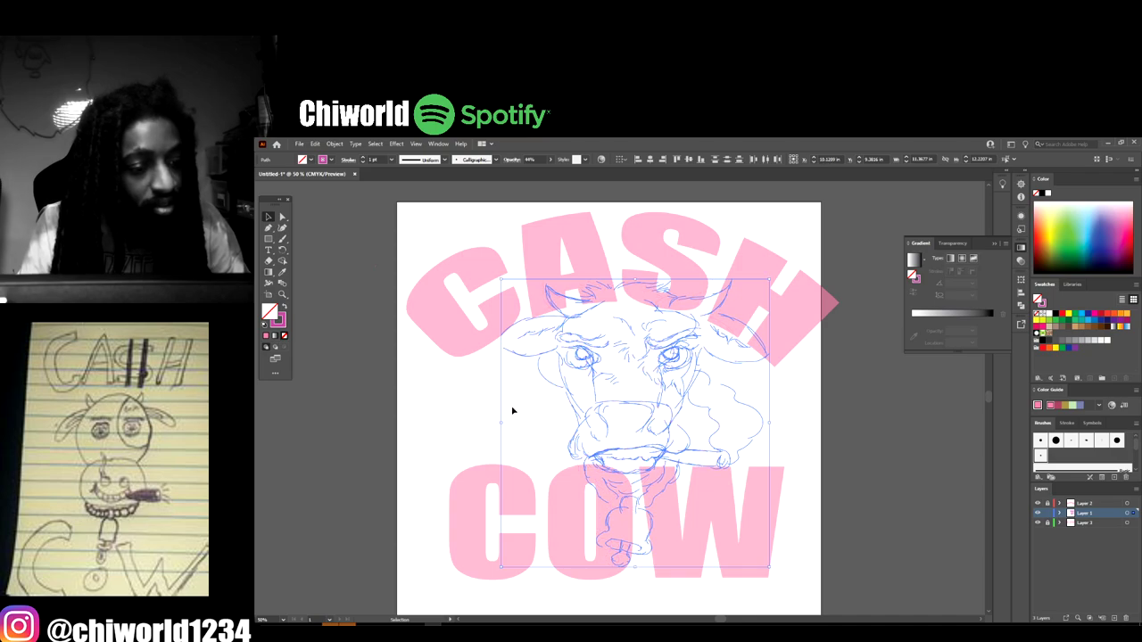
pyautogui.moveTo(484, 422); pyautogui.dragTo(473, 423)
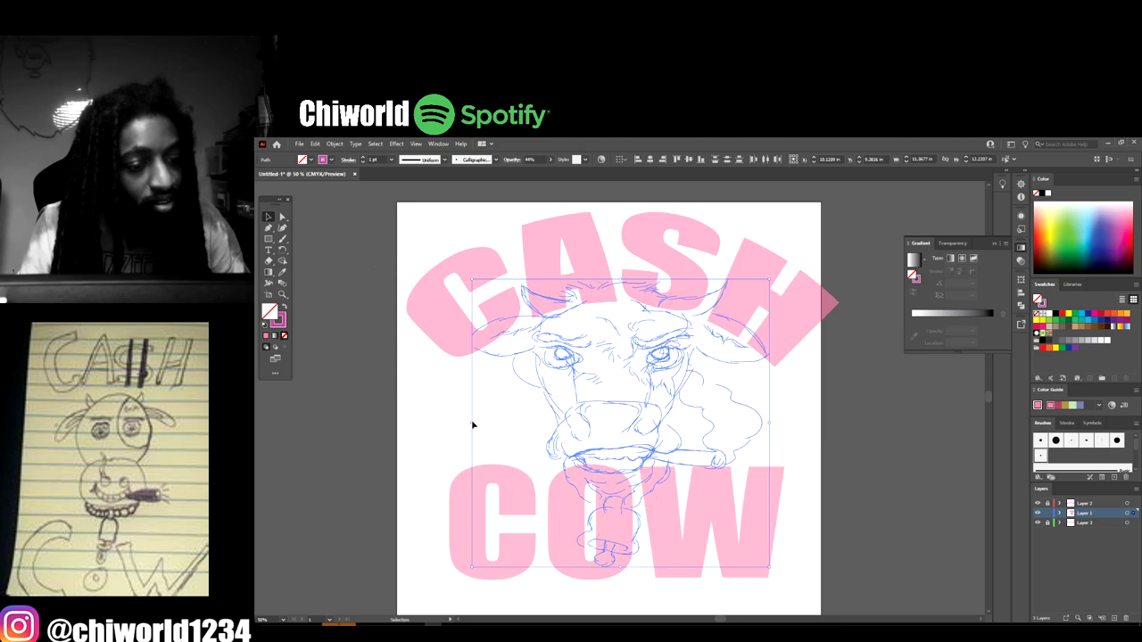
pyautogui.click(803, 438)
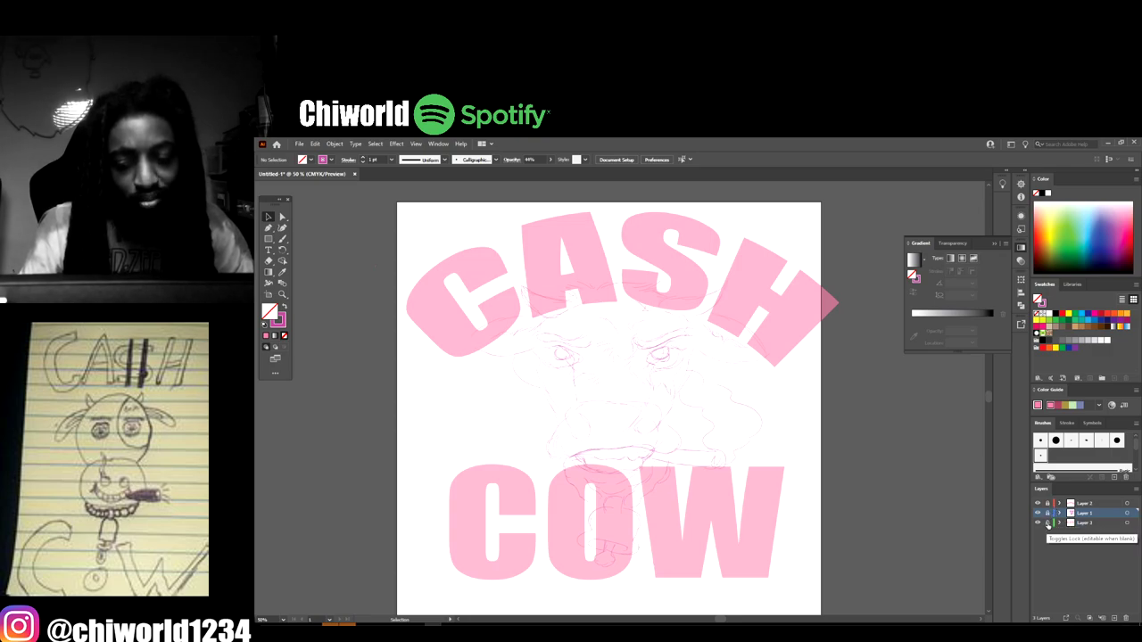
# - Unlock the COW text layer, reduce the text's height slightly and nudge it up and to the right
pyautogui.click(1047, 524)
pyautogui.scroll(-2, 799, 473)
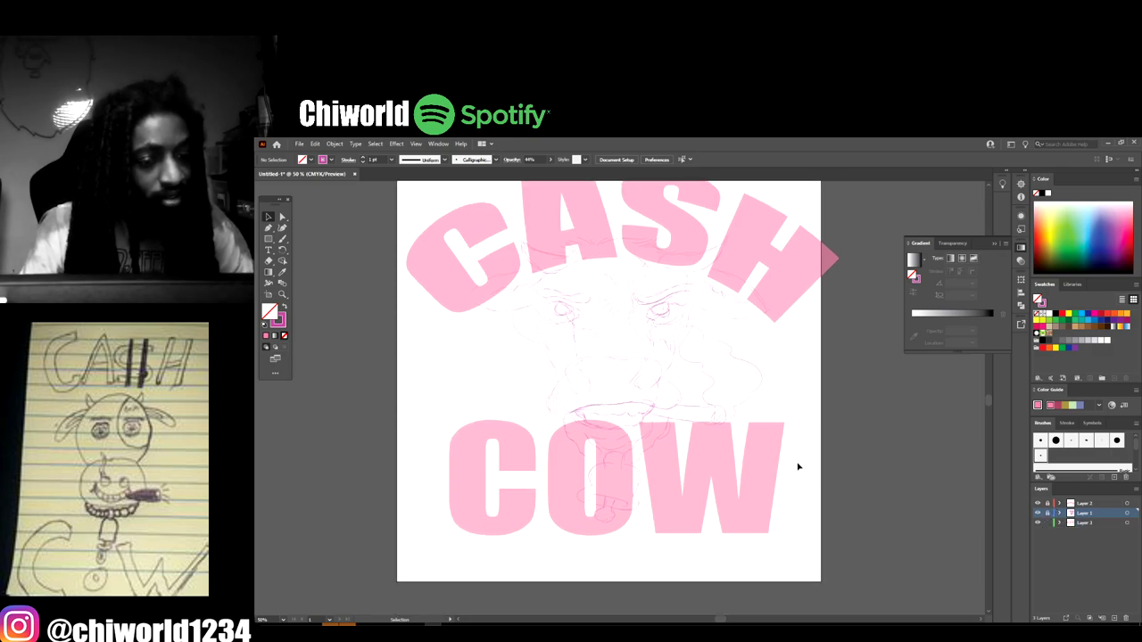
pyautogui.click(719, 464)
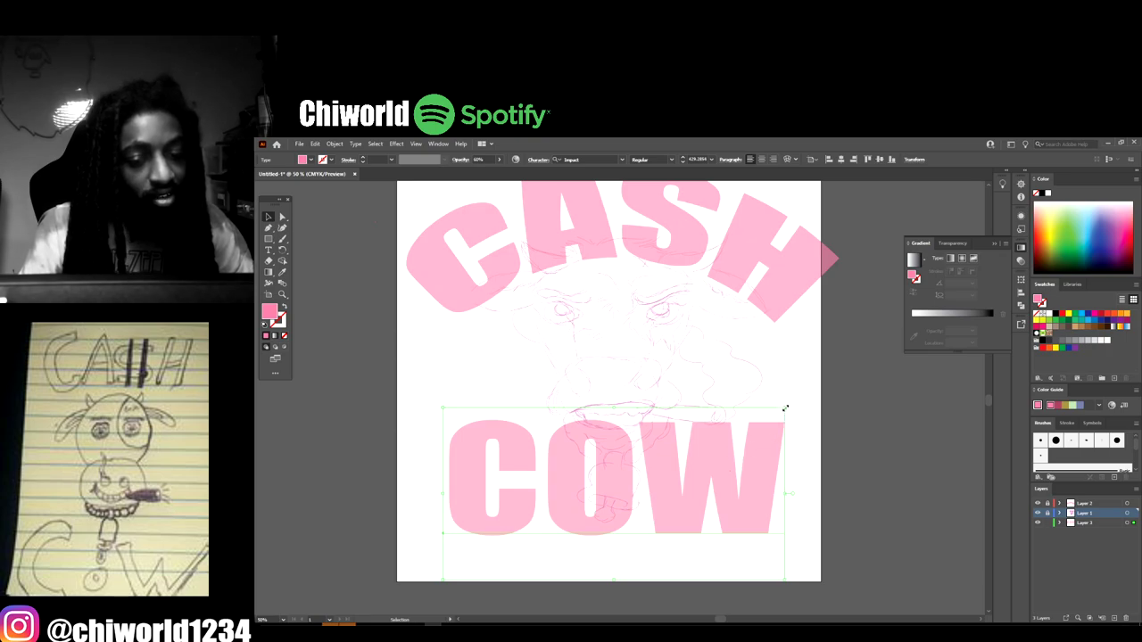
pyautogui.moveTo(785, 408); pyautogui.dragTo(783, 426)
pyautogui.moveTo(739, 456); pyautogui.dragTo(747, 449)
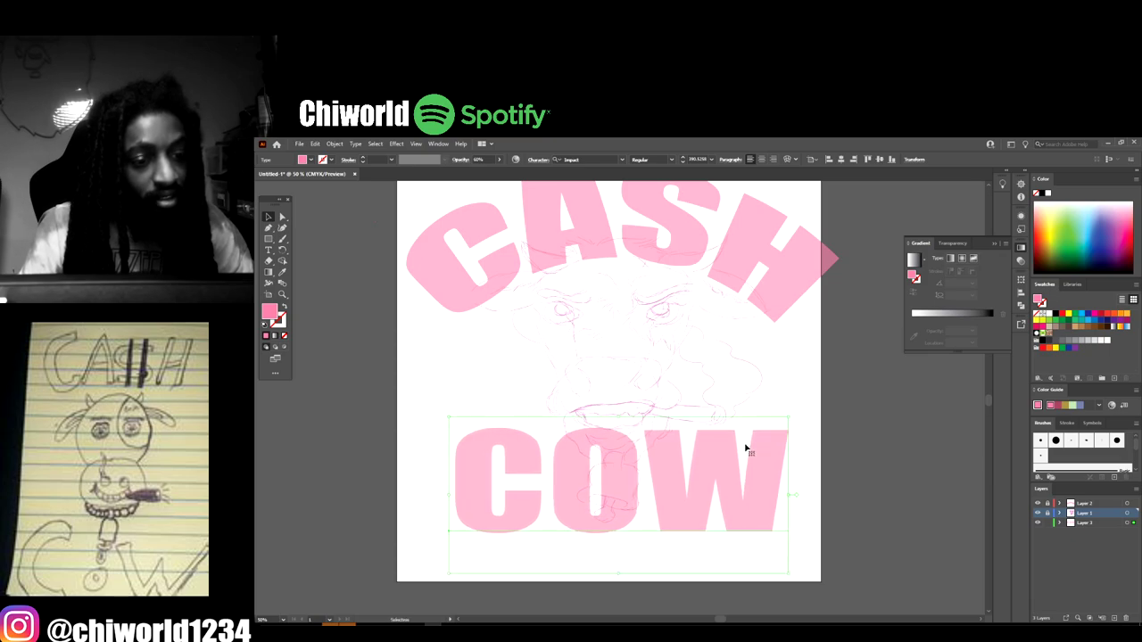
pyautogui.click(830, 440)
pyautogui.scroll(2, 839, 439)
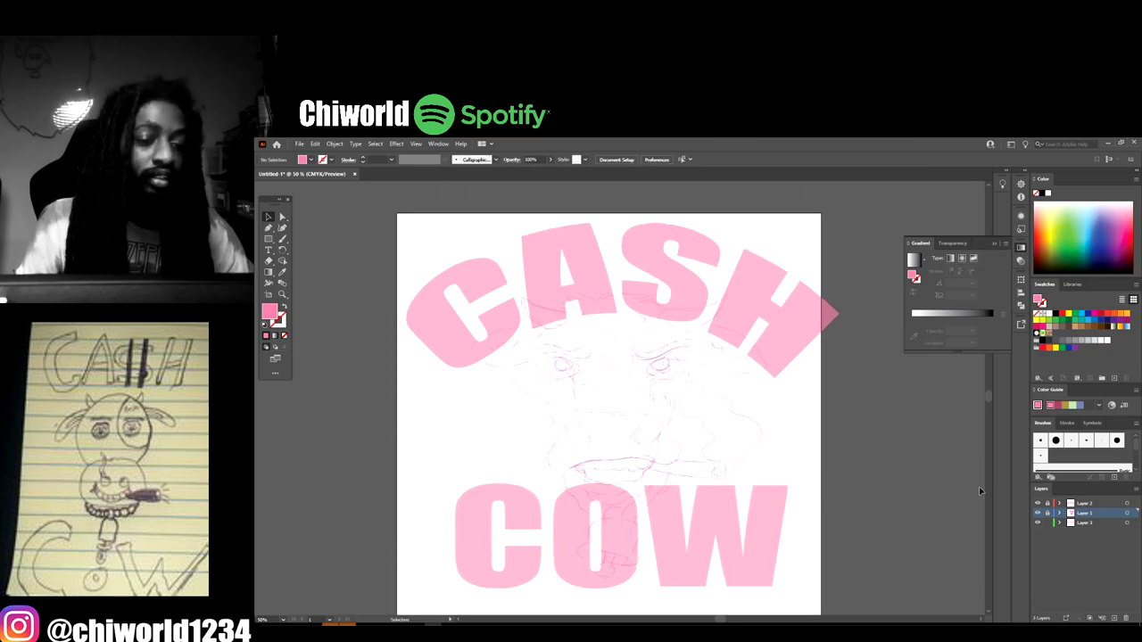
# - Lock the COW text layer, add a new layer on top, and reset to white fill and black stroke
pyautogui.click(1086, 506)
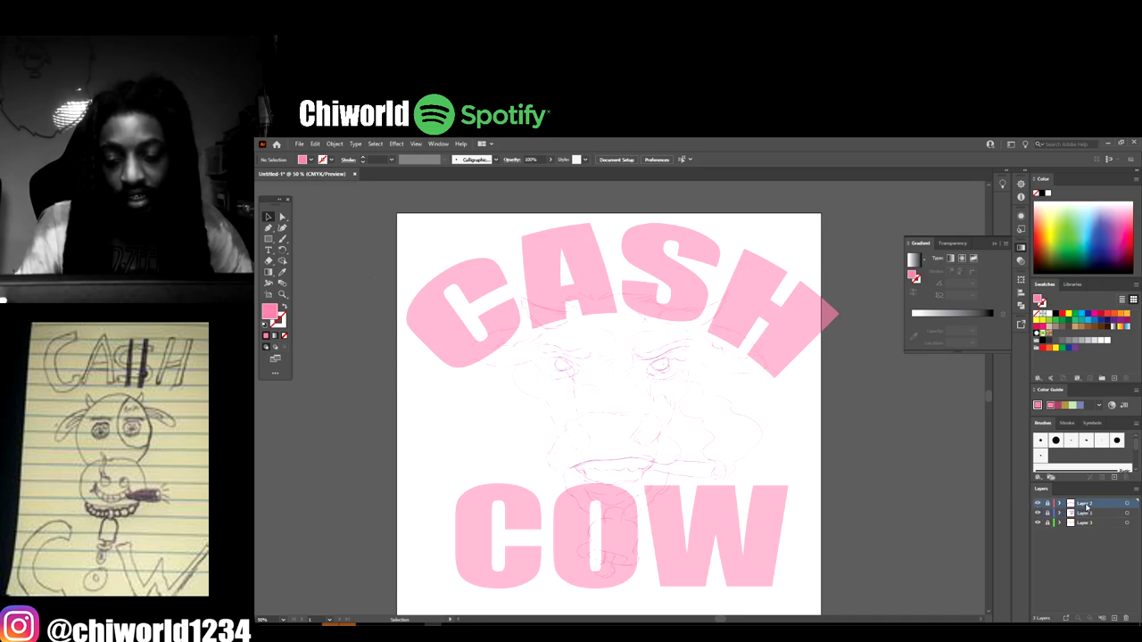
pyautogui.click(1115, 619)
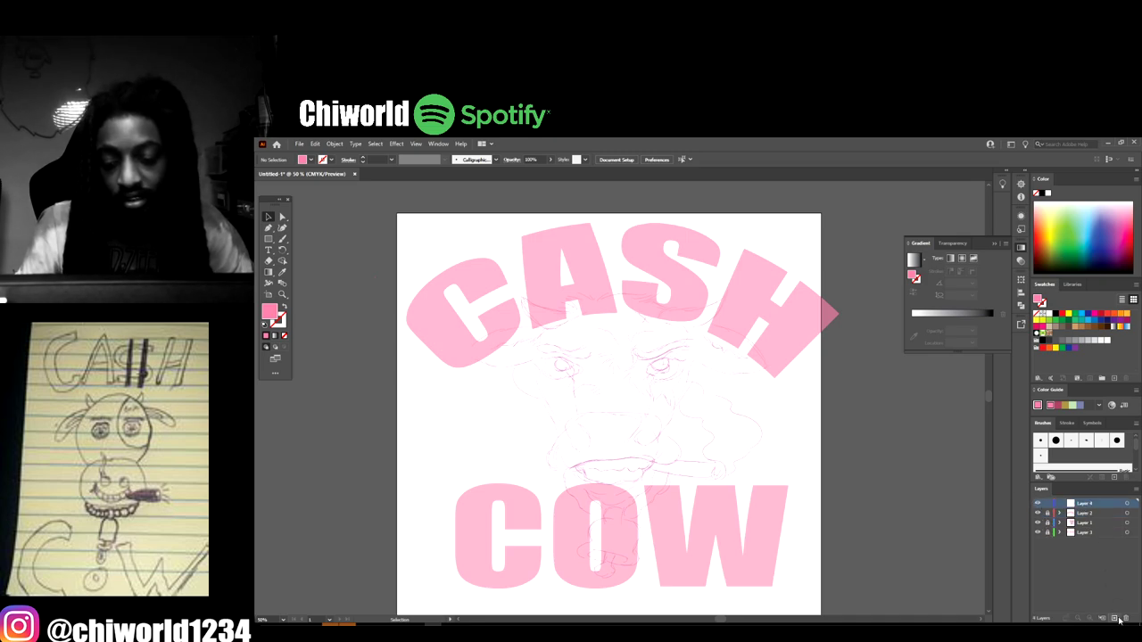
pyautogui.click(264, 324)
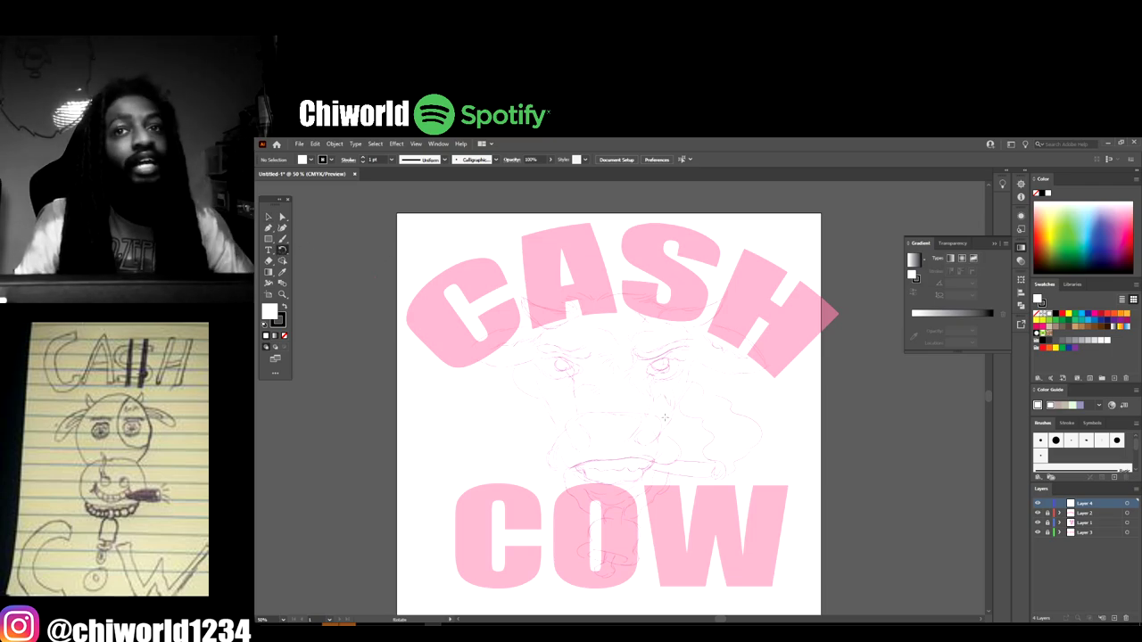
pyautogui.scroll(-2, 750, 589)
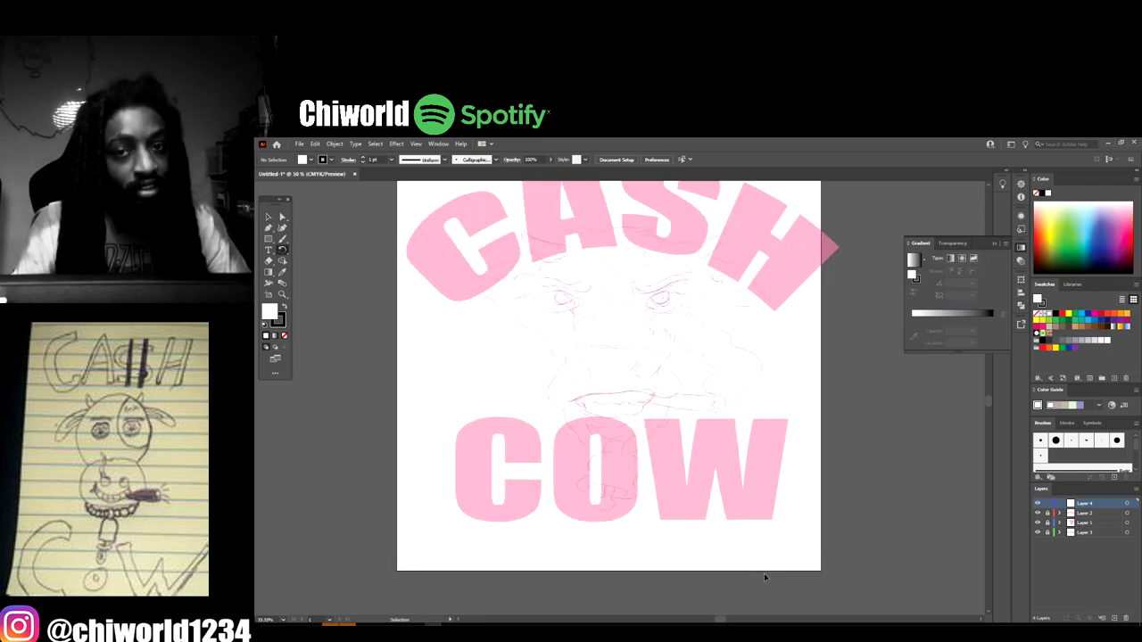
# - Try a Paintbrush stroke at the corner of the cow's mouth with the 1 pt stroke, and undo it
pyautogui.hotkey('ctrl', '+')
pyautogui.hotkey('ctrl', '+')
pyautogui.hotkey('ctrl', '+')
pyautogui.hotkey('ctrl', '+')
pyautogui.scroll(1, 763, 568)
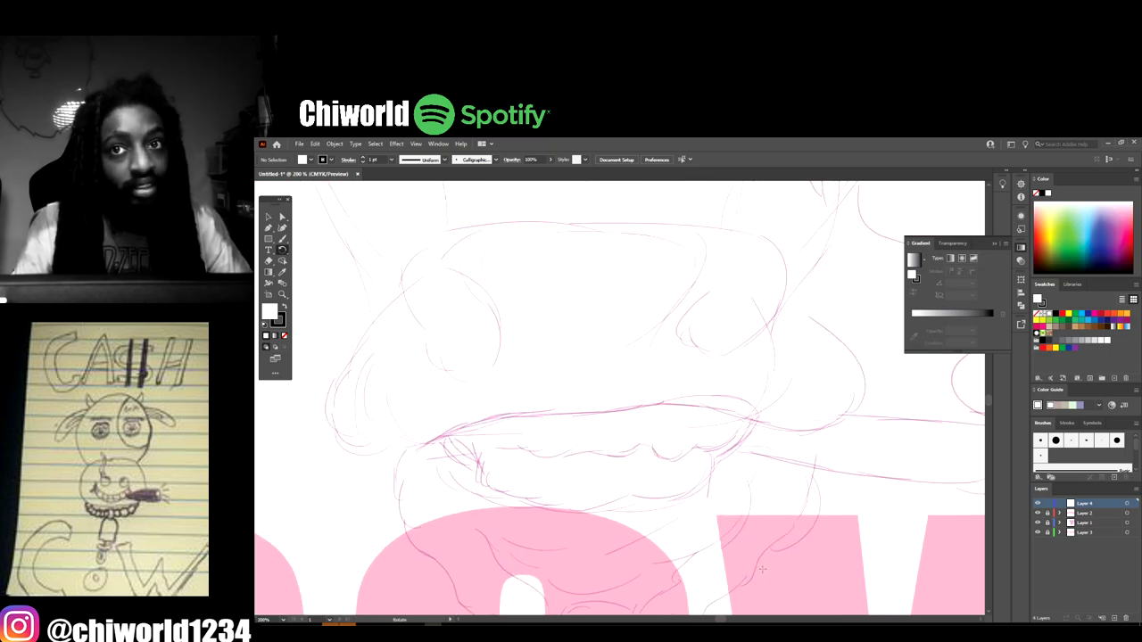
pyautogui.moveTo(380, 440); pyautogui.dragTo(367, 442)
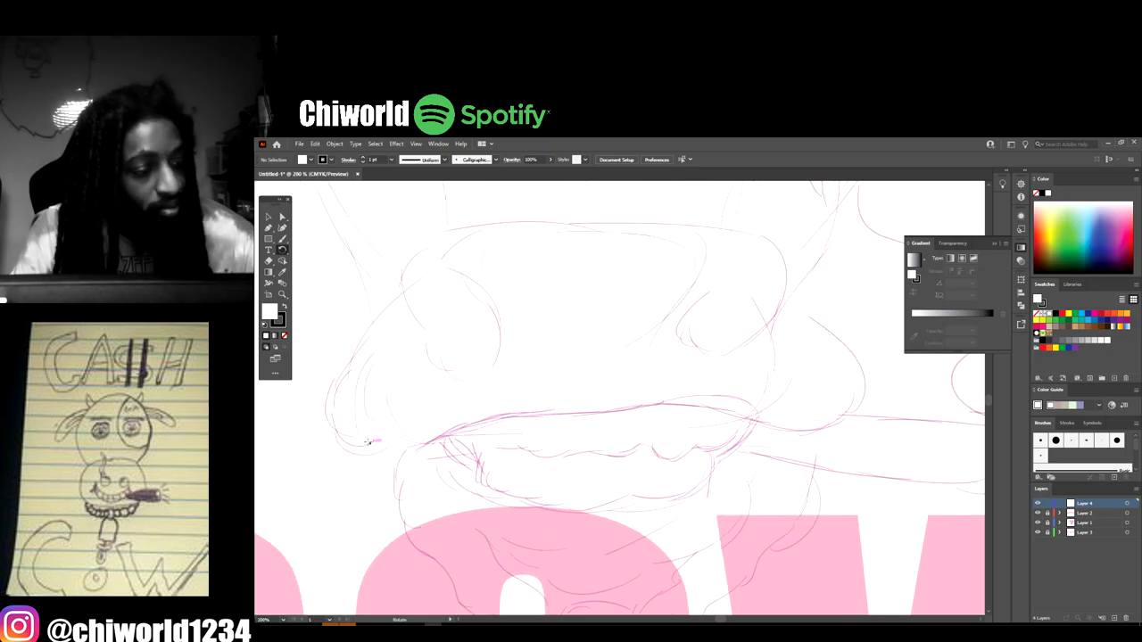
pyautogui.click(282, 239)
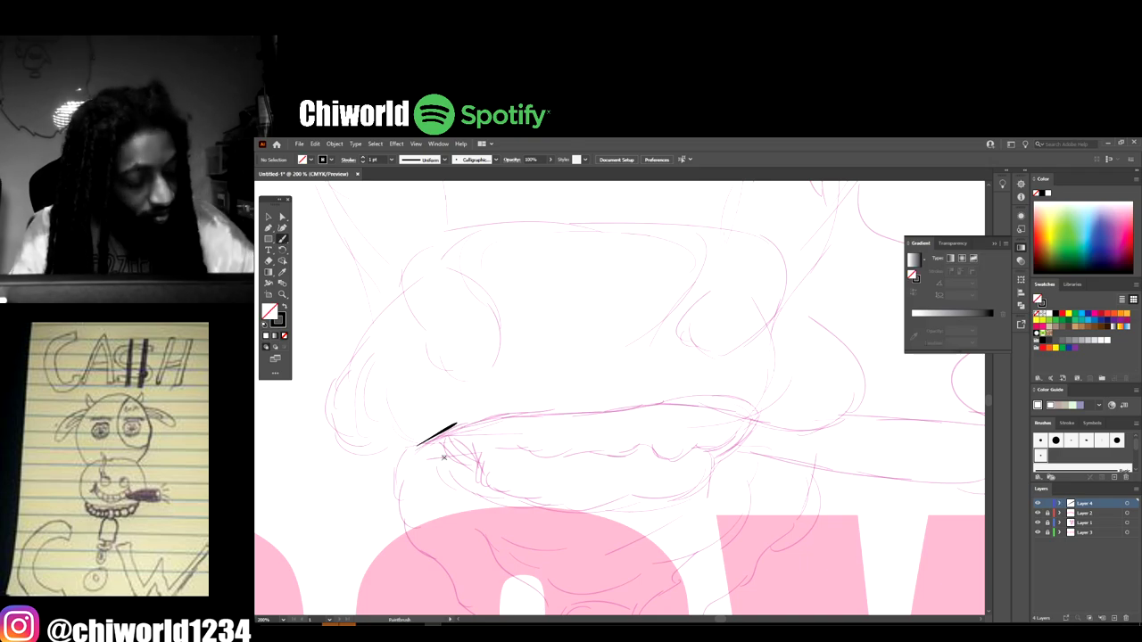
pyautogui.hotkey('ctrl', 'z')
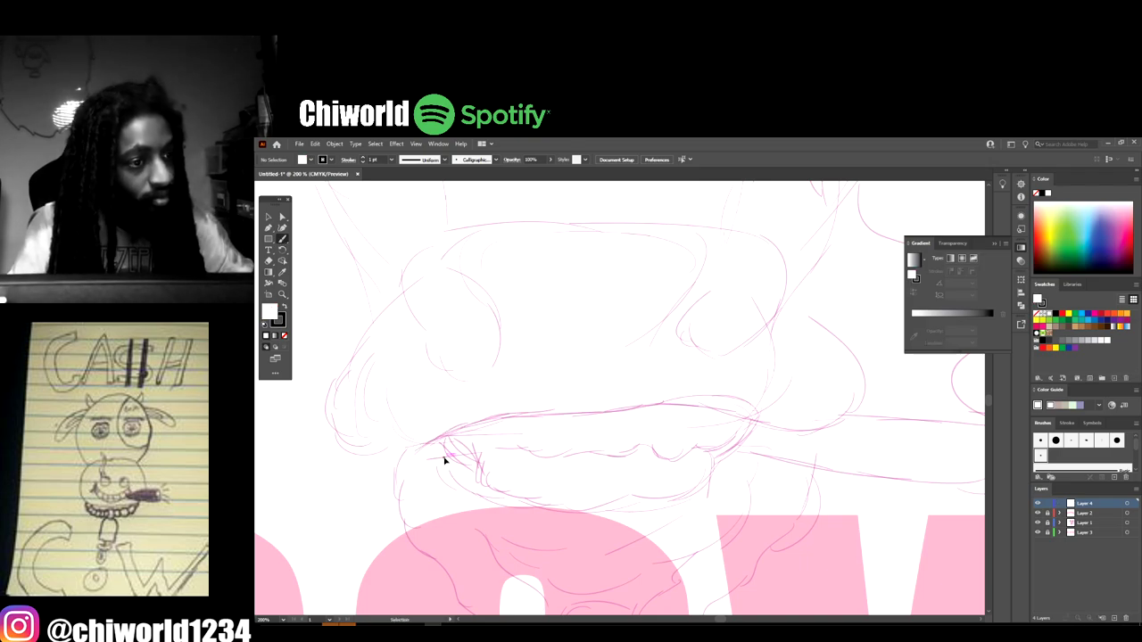
# - Set the brush stroke weight to 2 pt and paint a curve from the muzzle's lower edge to the mouth corner
pyautogui.click(394, 161)
pyautogui.click(406, 228)
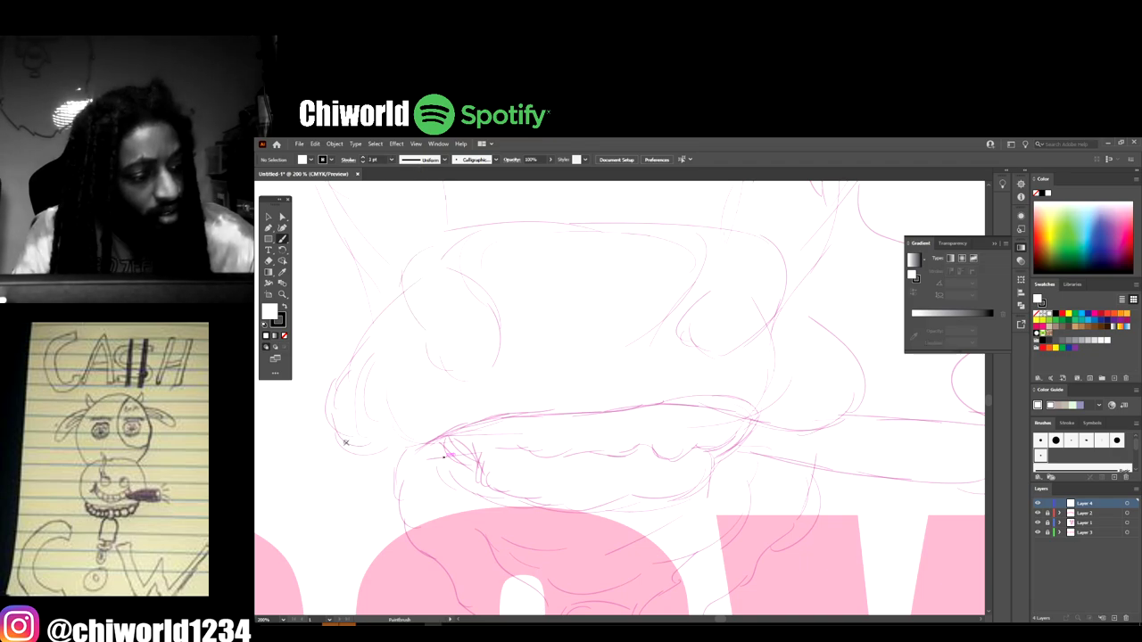
pyautogui.moveTo(346, 434); pyautogui.dragTo(382, 453)
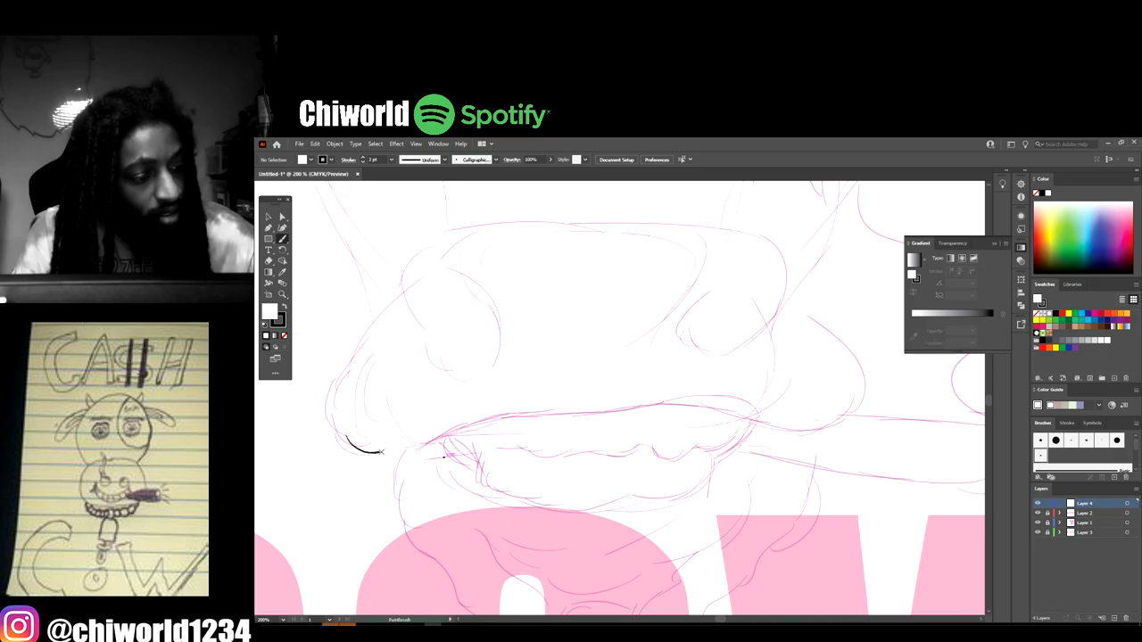
pyautogui.moveTo(441, 430); pyautogui.dragTo(464, 419)
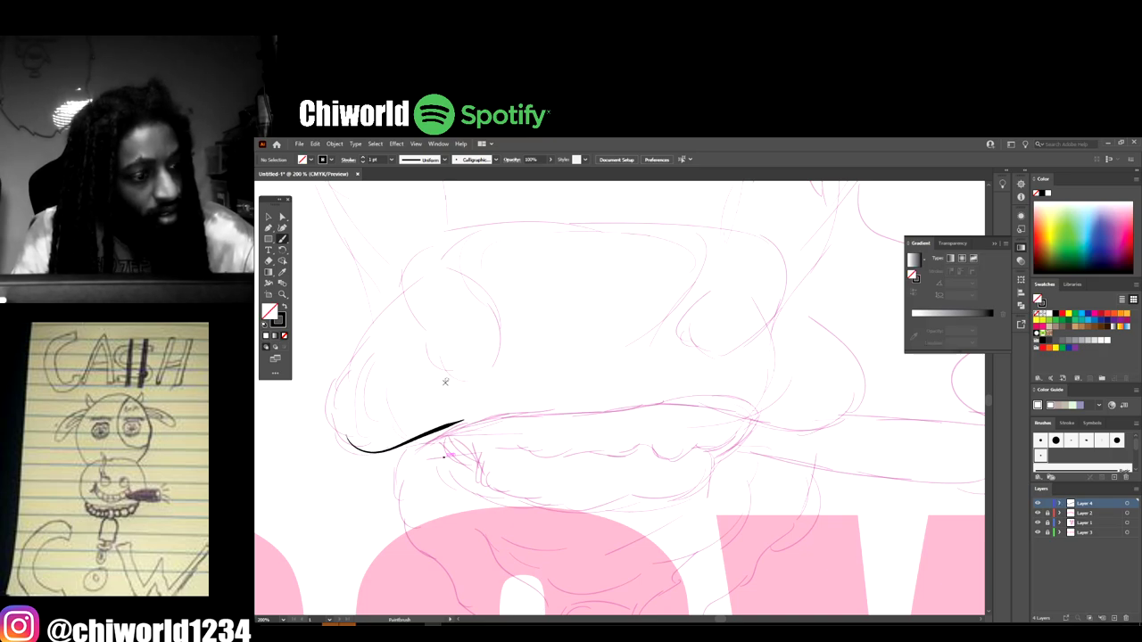
# - Set the stroke weight to 3 pt and paint the upper lip line from the muzzle's cheek across the mouth to the cigar
pyautogui.click(392, 159)
pyautogui.click(397, 223)
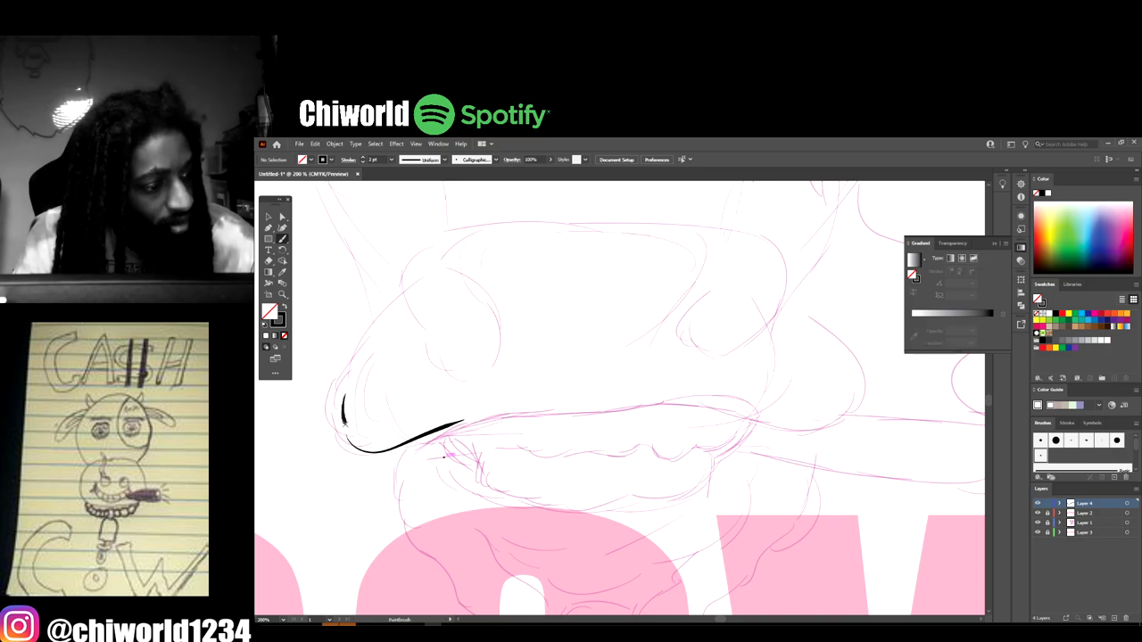
pyautogui.moveTo(366, 451)
pyautogui.mouseDown()
pyautogui.moveTo(457, 419)
pyautogui.moveTo(541, 414)
pyautogui.mouseUp()
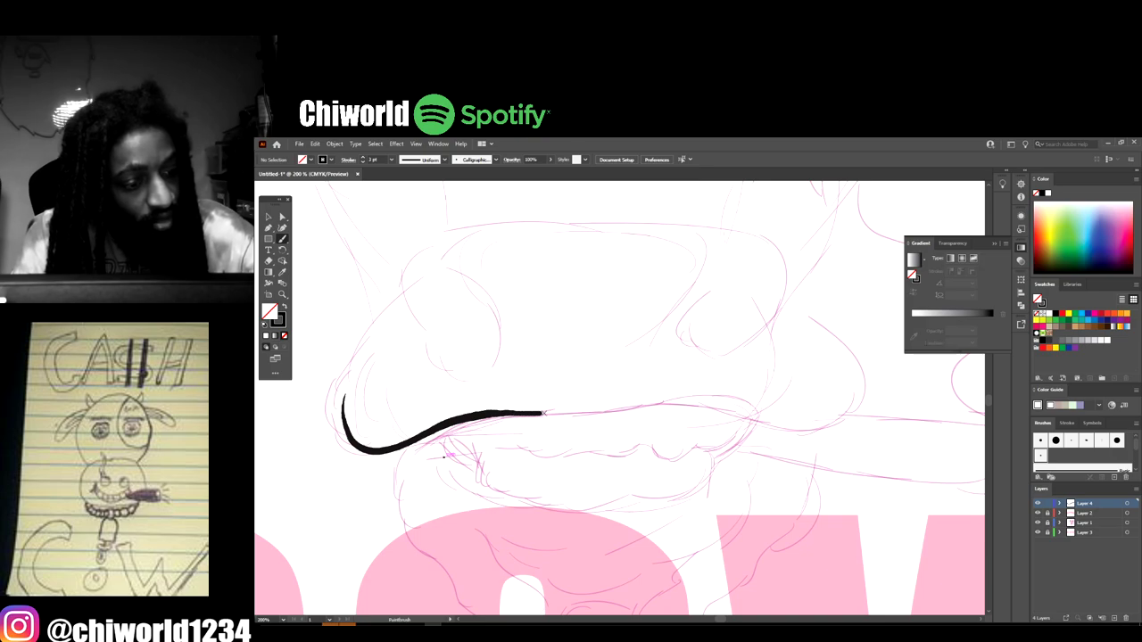
pyautogui.moveTo(614, 405); pyautogui.dragTo(692, 403)
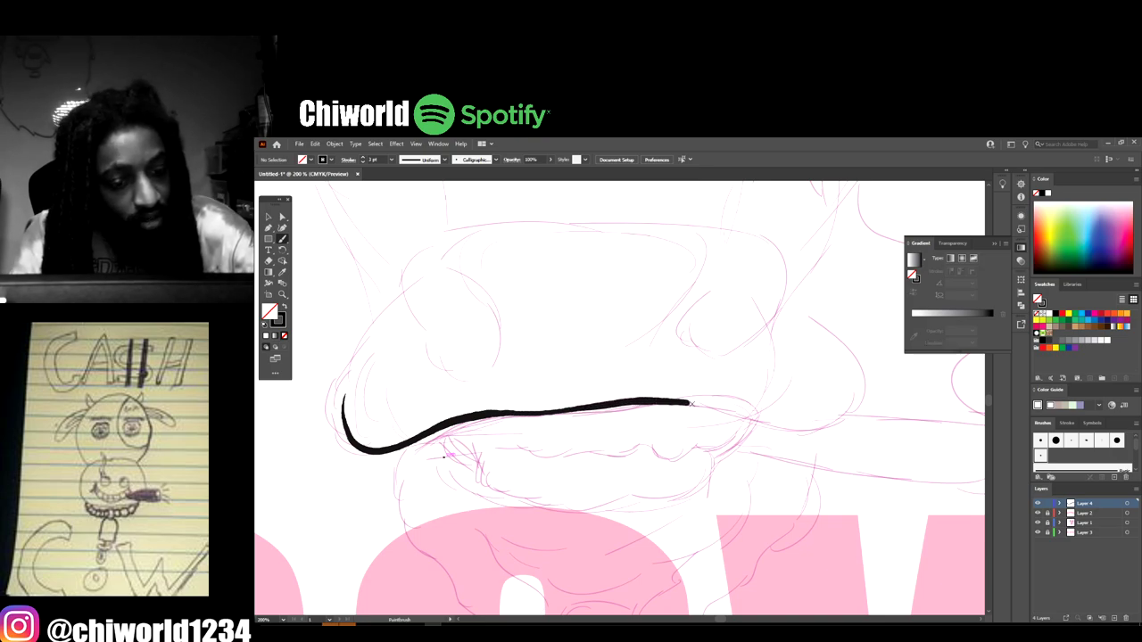
pyautogui.moveTo(783, 424); pyautogui.dragTo(803, 423)
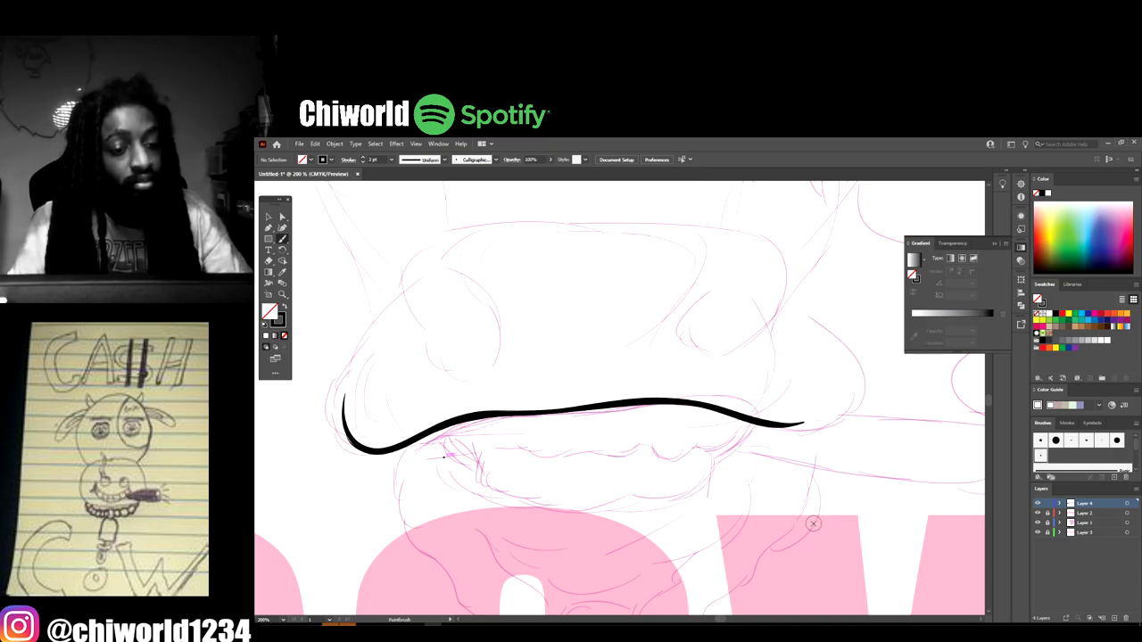
pyautogui.hotkey('ctrl', '-')
pyautogui.hotkey('ctrl', '-')
pyautogui.hotkey('ctrl', '-')
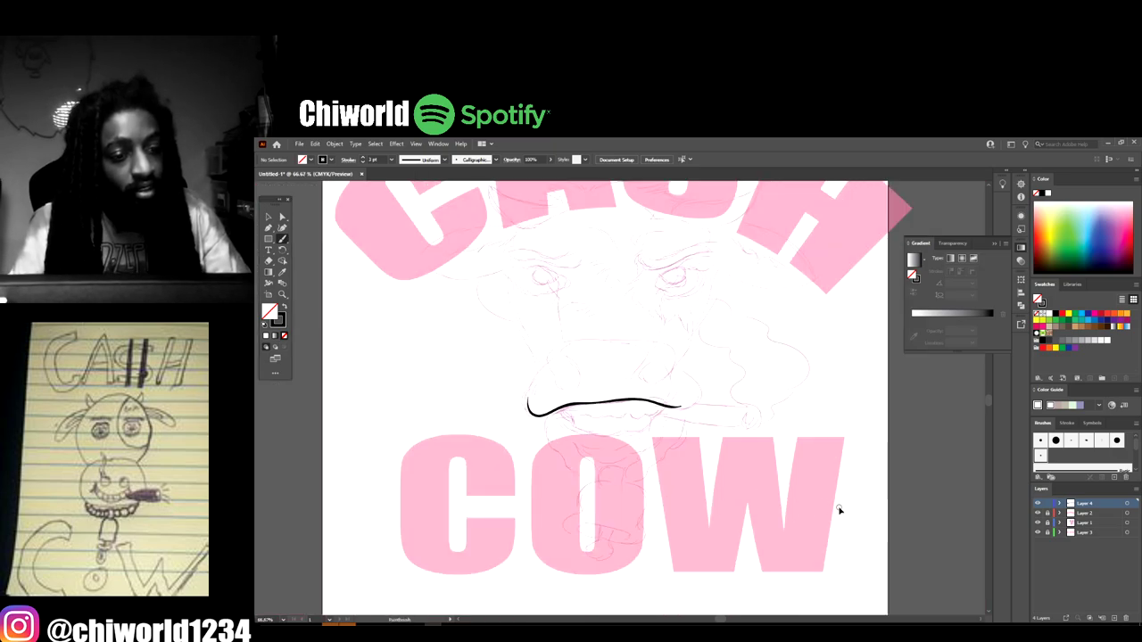
pyautogui.hotkey('ctrl', '+')
pyautogui.hotkey('ctrl', '+')
pyautogui.hotkey('ctrl', '+')
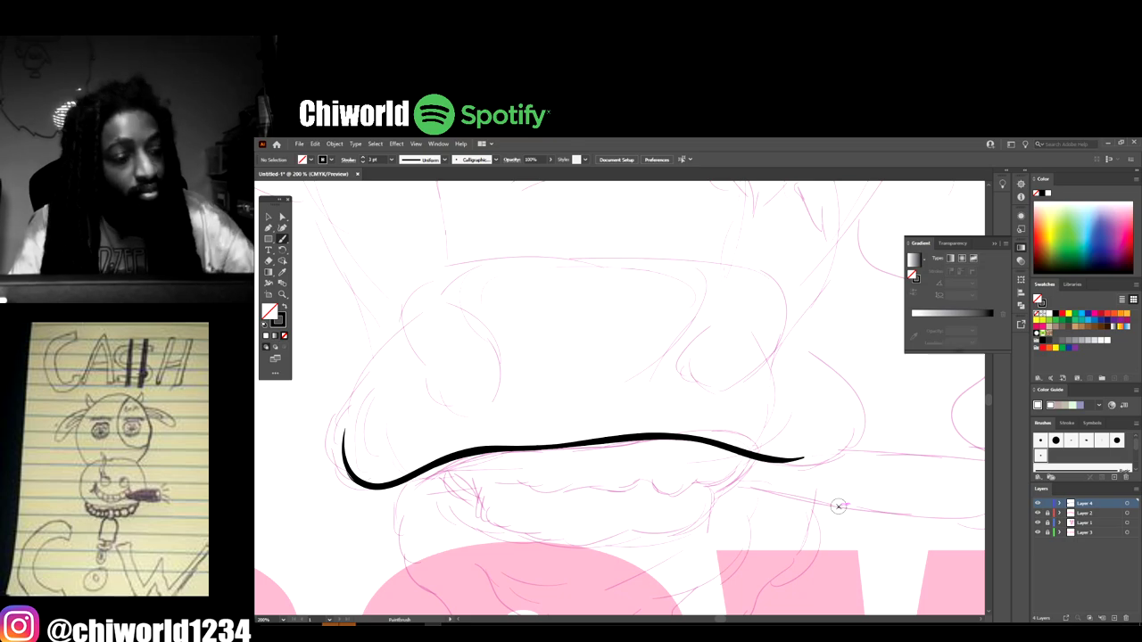
# - Paint both nostrils on the muzzle with 3 pt brush strokes, each with a tapered tail curving upward
pyautogui.scroll(1, 838, 506)
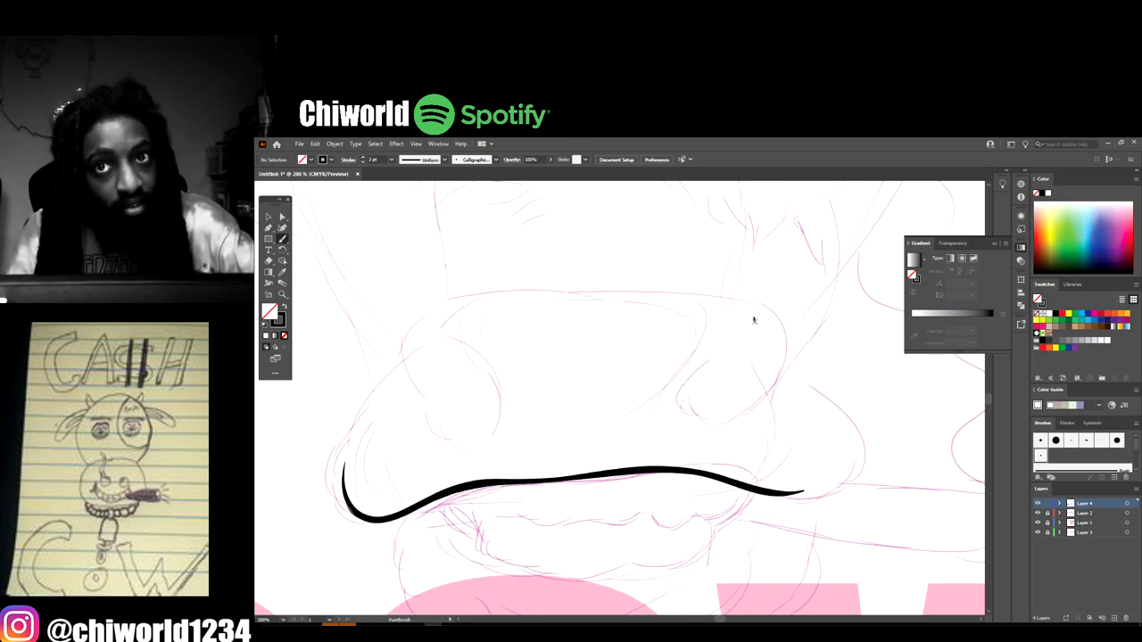
pyautogui.moveTo(754, 319)
pyautogui.mouseDown()
pyautogui.moveTo(668, 386)
pyautogui.moveTo(661, 417)
pyautogui.moveTo(681, 428)
pyautogui.moveTo(718, 421)
pyautogui.moveTo(681, 410)
pyautogui.moveTo(746, 341)
pyautogui.mouseUp()
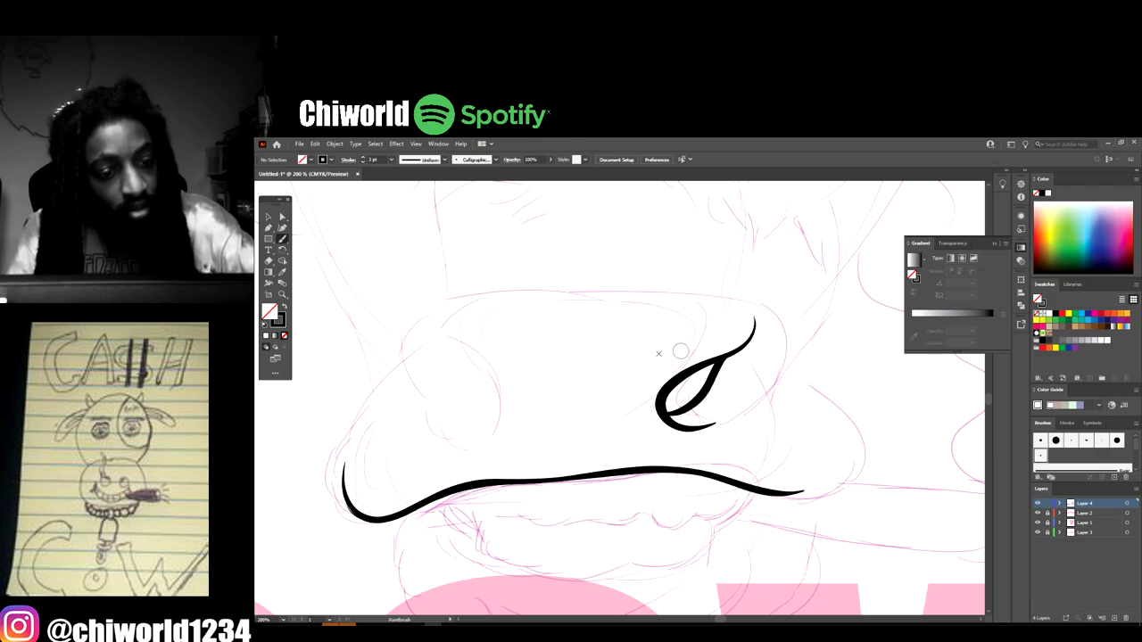
pyautogui.moveTo(450, 337)
pyautogui.mouseDown()
pyautogui.moveTo(503, 392)
pyautogui.moveTo(506, 420)
pyautogui.moveTo(491, 441)
pyautogui.moveTo(468, 439)
pyautogui.moveTo(463, 380)
pyautogui.mouseUp()
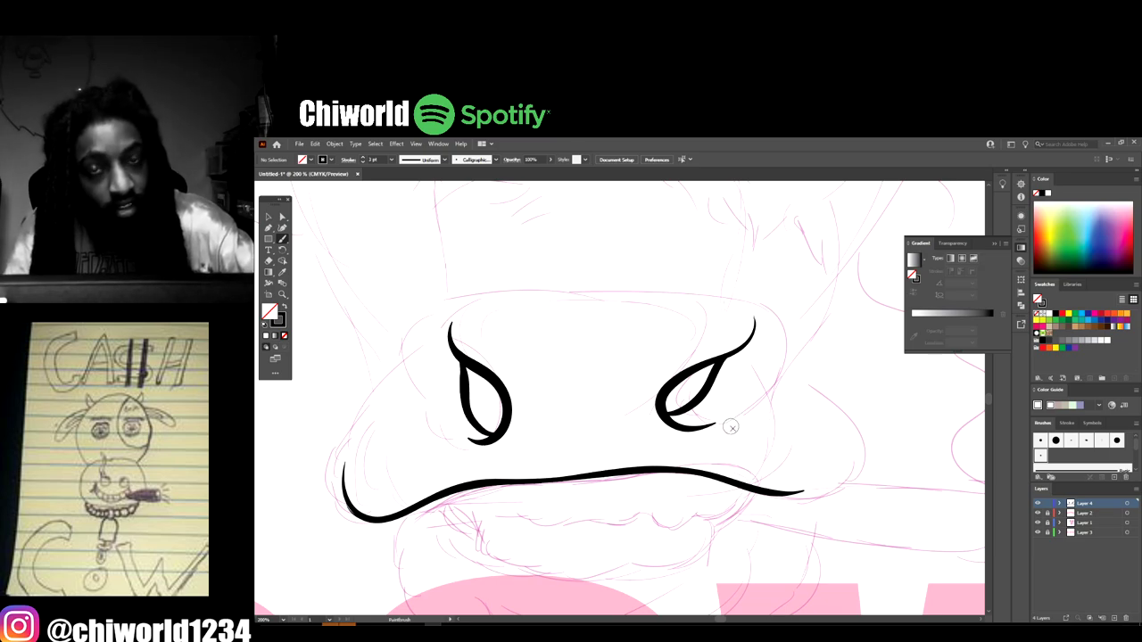
# - Paint the curved folds outside both nostrils, two wavy ridges across the top of the nose, and a crease above the upper lip
pyautogui.moveTo(735, 437)
pyautogui.mouseDown()
pyautogui.moveTo(767, 409)
pyautogui.moveTo(785, 324)
pyautogui.moveTo(726, 291)
pyautogui.mouseUp()
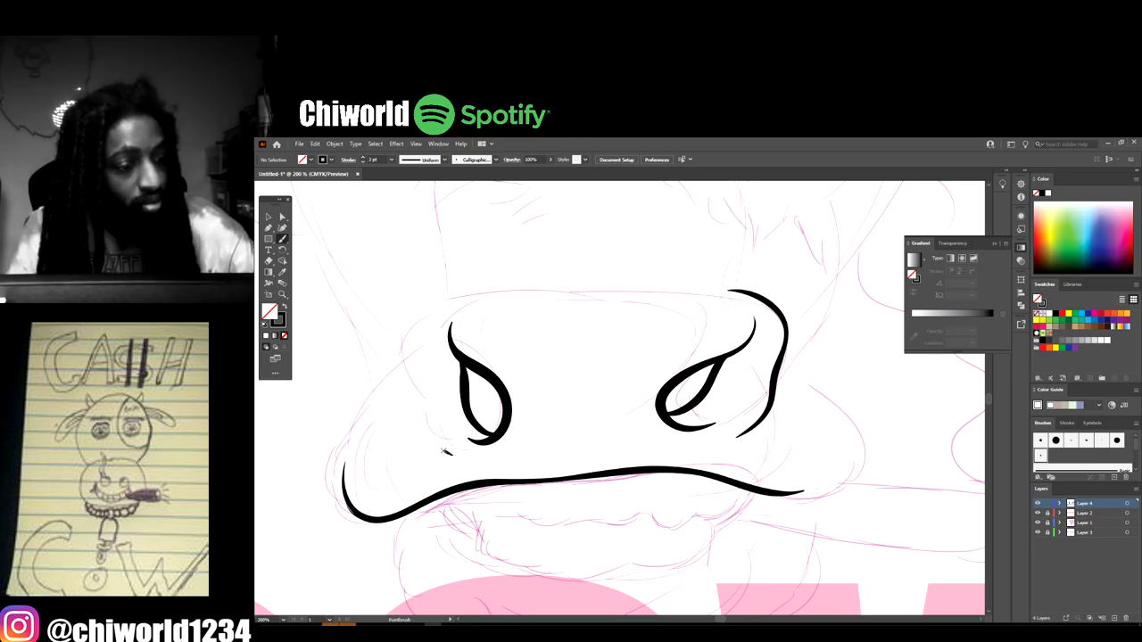
pyautogui.moveTo(448, 452)
pyautogui.mouseDown()
pyautogui.moveTo(410, 335)
pyautogui.moveTo(425, 307)
pyautogui.moveTo(453, 292)
pyautogui.mouseUp()
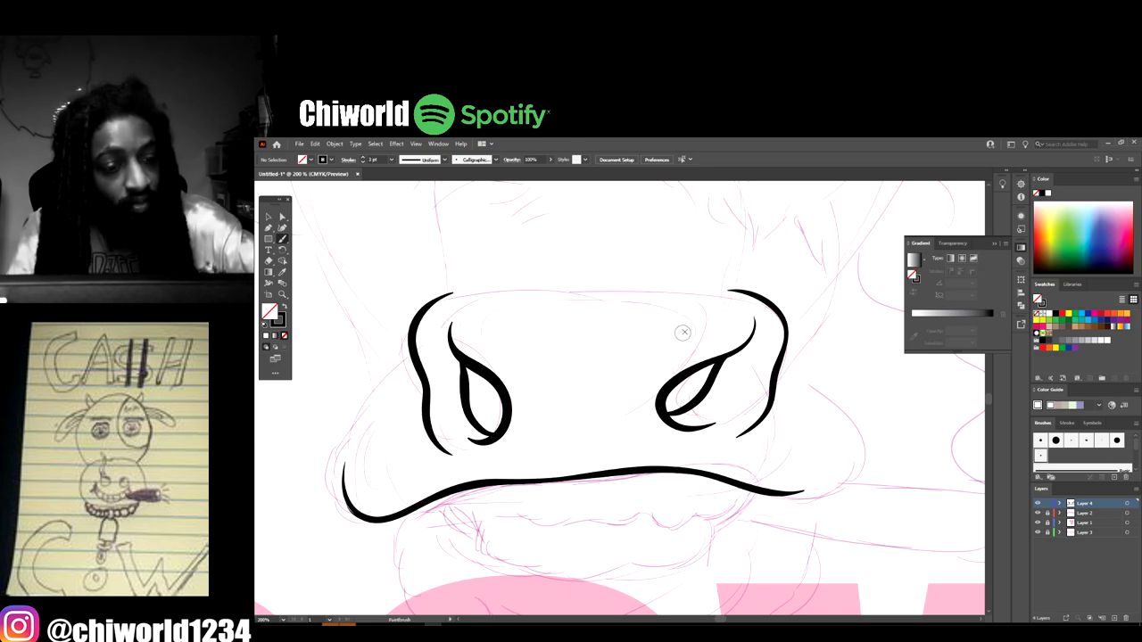
pyautogui.moveTo(697, 305); pyautogui.dragTo(586, 349)
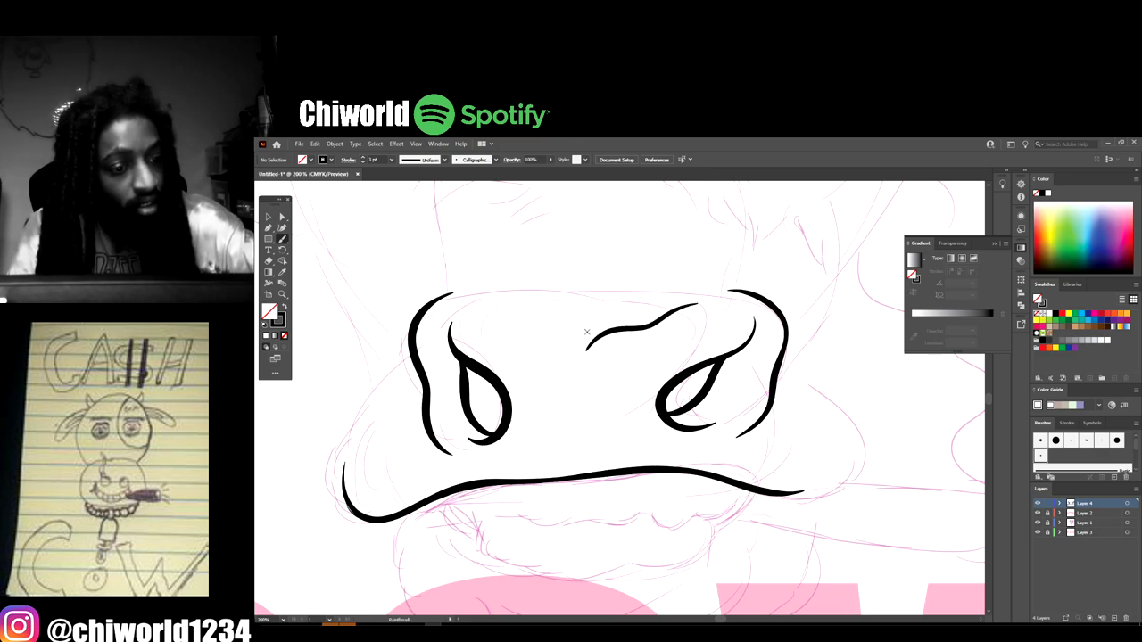
pyautogui.moveTo(530, 317); pyautogui.dragTo(505, 309)
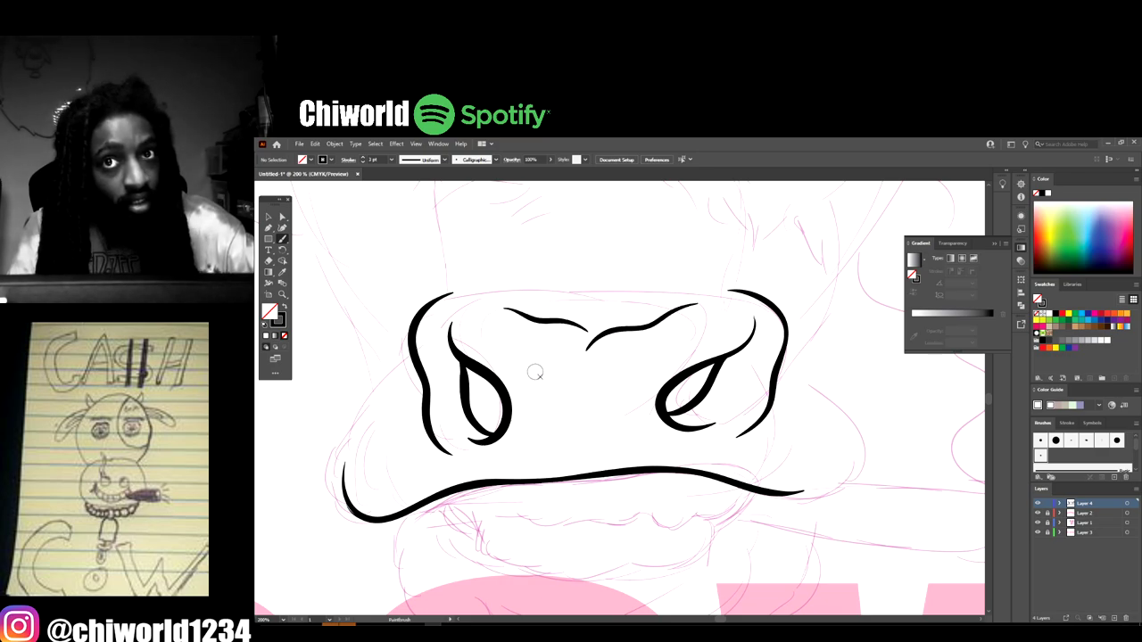
pyautogui.moveTo(687, 462); pyautogui.dragTo(536, 468)
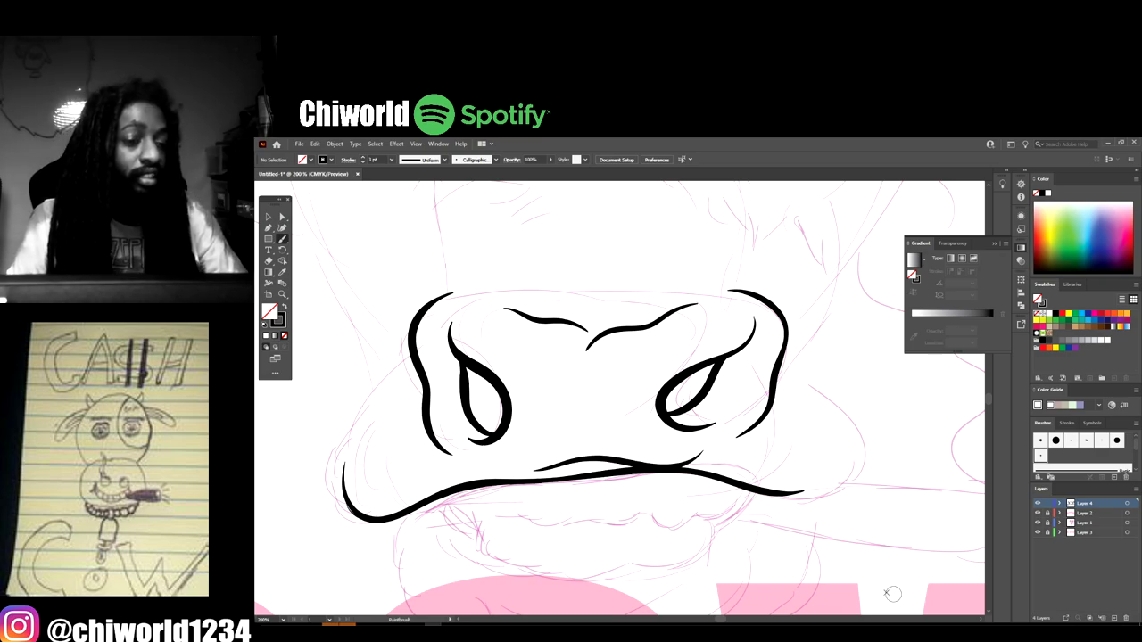
# - Paint the muzzle's outer contours on both sides, from the ends of the lip line up past the nostril folds
pyautogui.hotkey('ctrl', '-')
pyautogui.hotkey('ctrl', '-')
pyautogui.hotkey('ctrl', '-')
pyautogui.hotkey('ctrl', '-')
pyautogui.hotkey('ctrl', '+')
pyautogui.hotkey('ctrl', '+')
pyautogui.hotkey('ctrl', '+')
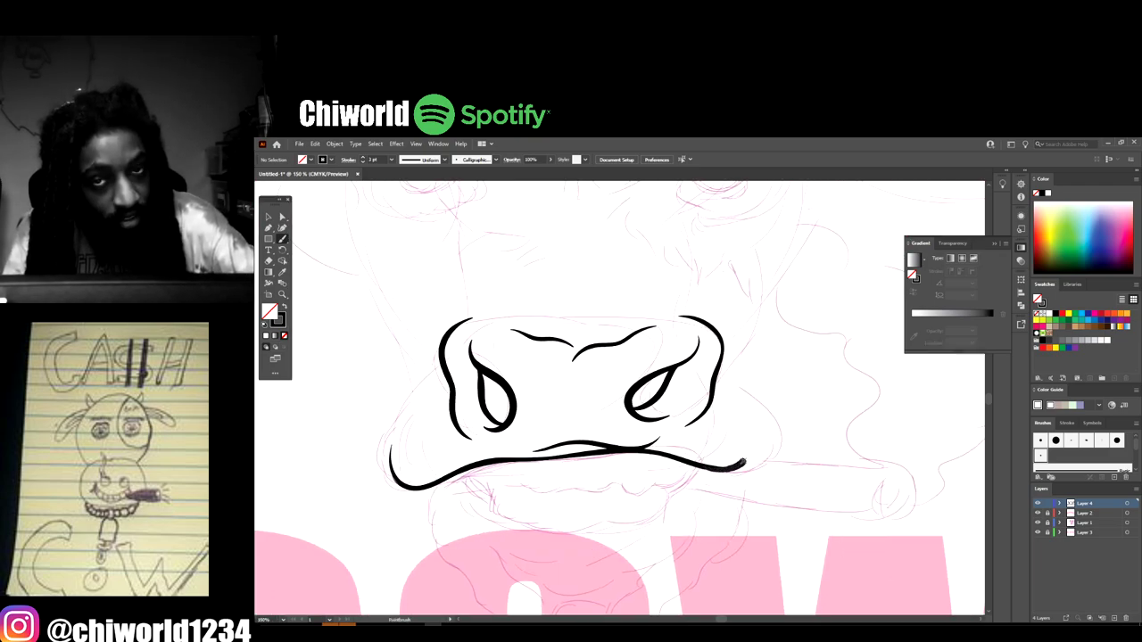
pyautogui.moveTo(744, 463)
pyautogui.mouseDown()
pyautogui.moveTo(748, 415)
pyautogui.moveTo(732, 384)
pyautogui.mouseUp()
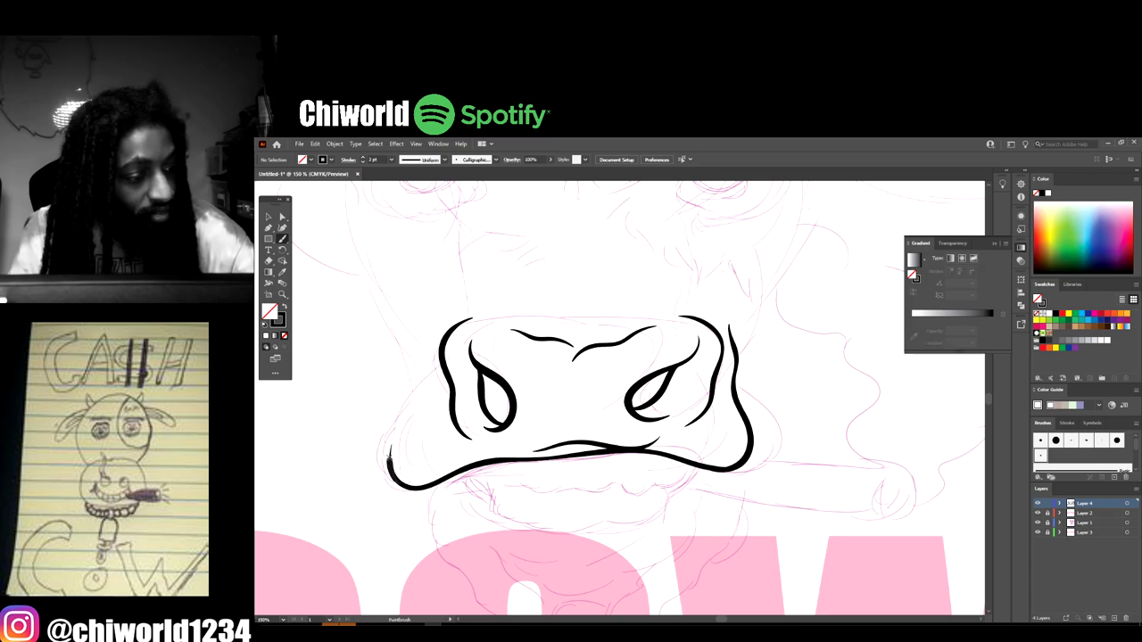
pyautogui.moveTo(389, 457); pyautogui.dragTo(417, 349)
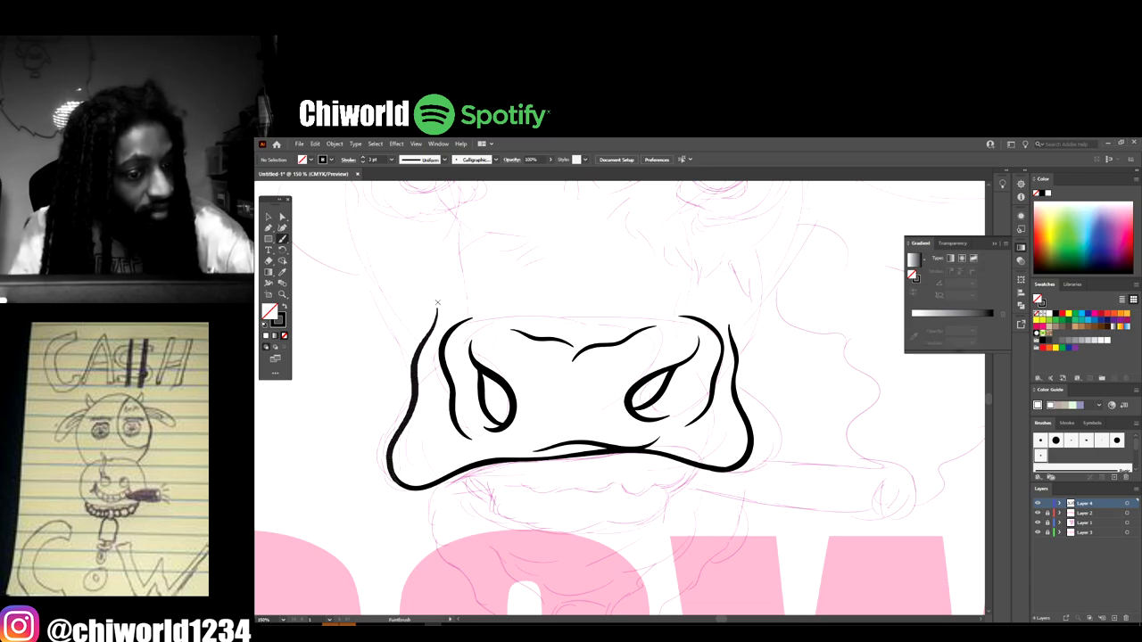
pyautogui.moveTo(437, 304); pyautogui.dragTo(439, 302)
# - Check the inked muzzle against the lettering with the sketch on Layer 1 hidden, and show the sketch again
pyautogui.hotkey('ctrl', '-')
pyautogui.hotkey('ctrl', '-')
pyautogui.hotkey('ctrl', '-')
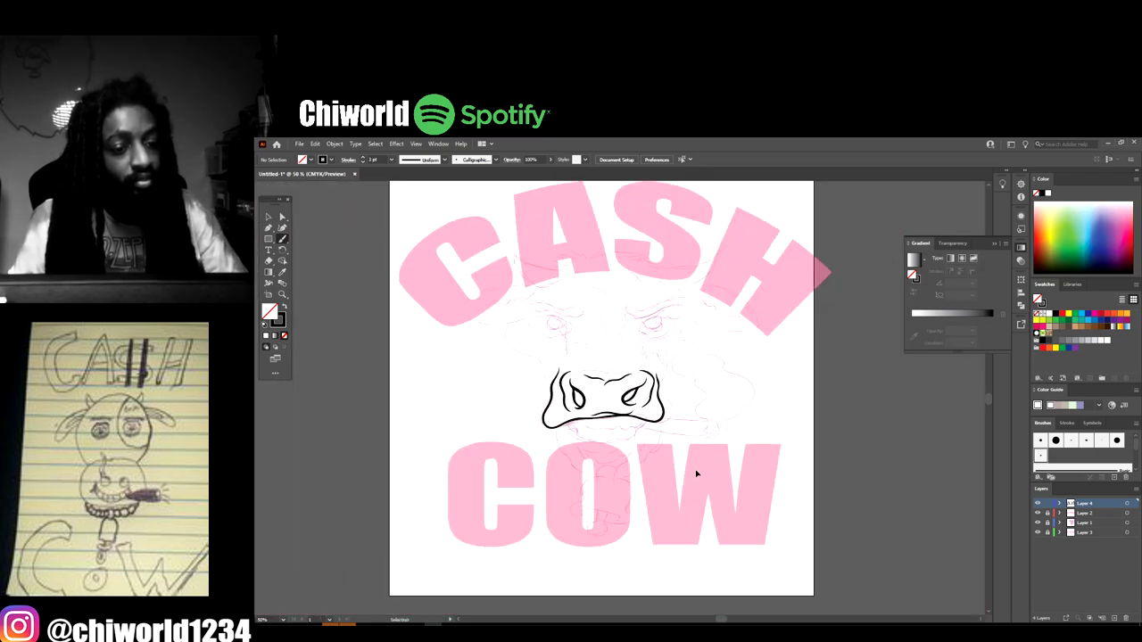
pyautogui.scroll(-1, 706, 465)
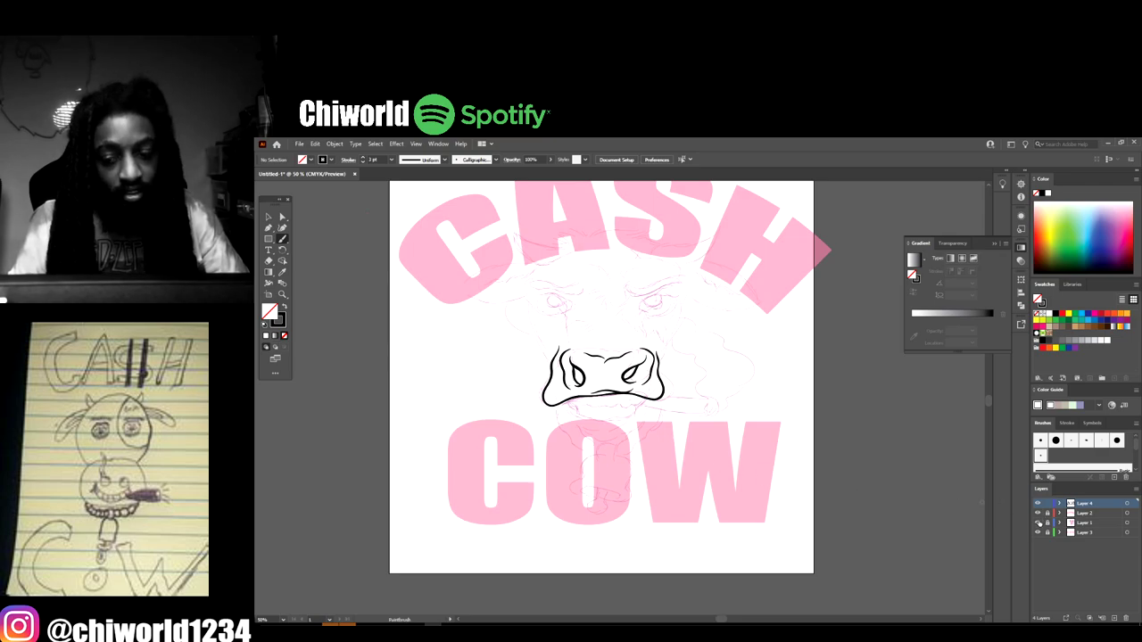
pyautogui.hotkey('ctrl', '-')
pyautogui.hotkey('ctrl', '-')
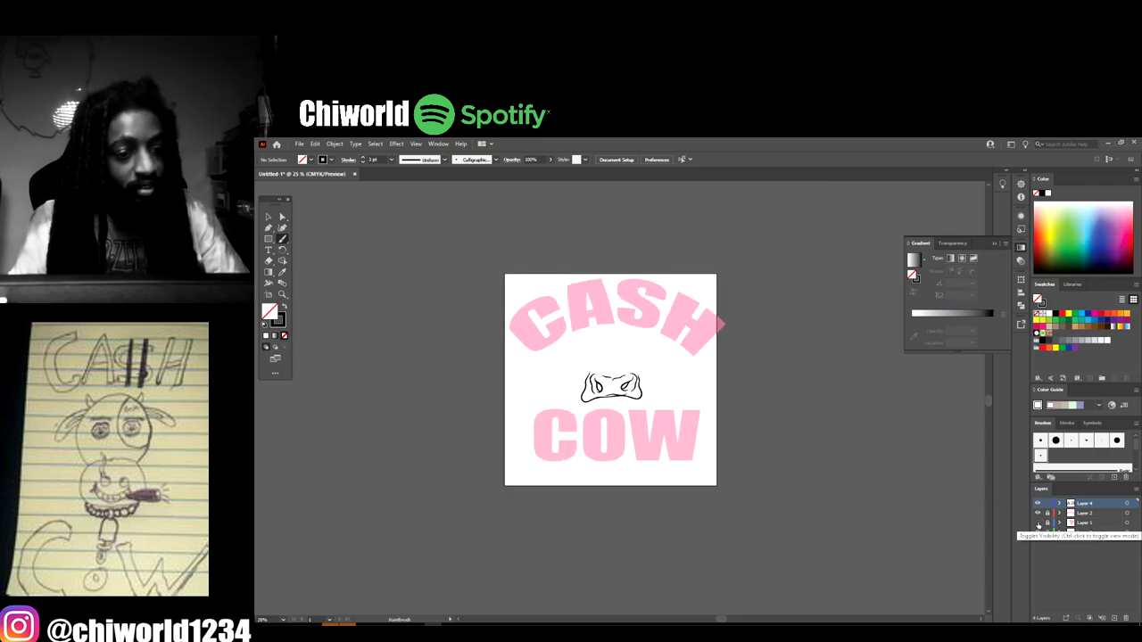
pyautogui.hotkey('ctrl', '+')
pyautogui.hotkey('ctrl', '+')
pyautogui.hotkey('ctrl', '+')
pyautogui.hotkey('ctrl', '+')
pyautogui.hotkey('ctrl', '+')
pyautogui.click(1038, 529)
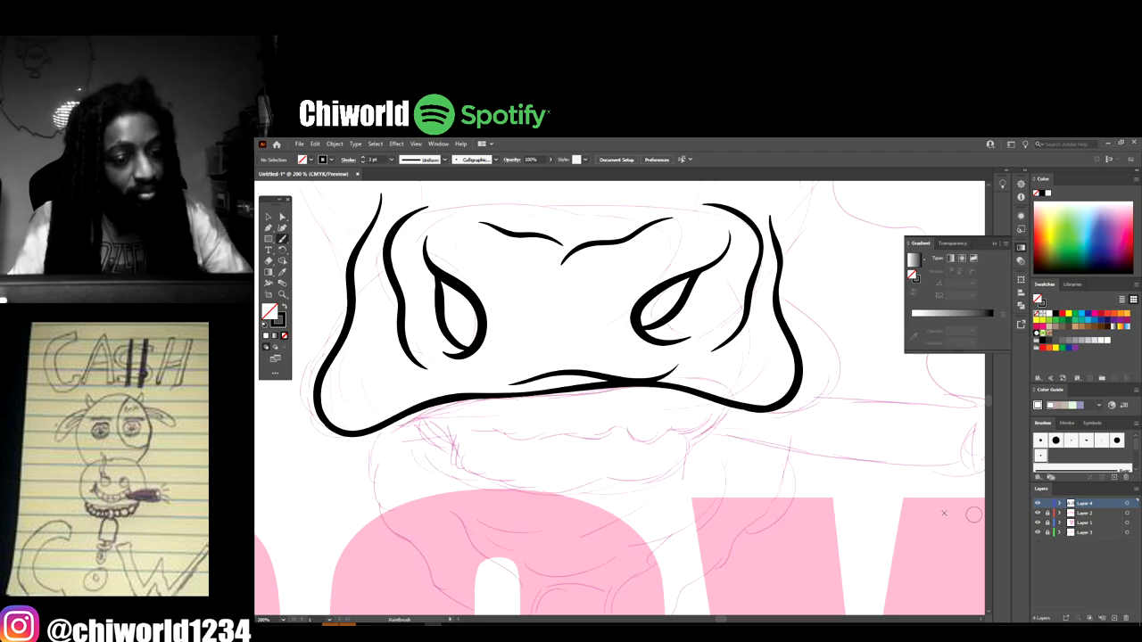
# - Paint the scalloped lower edge of the upper teeth and the vertical dividers up to the lip line
pyautogui.hotkey('ctrl', '+')
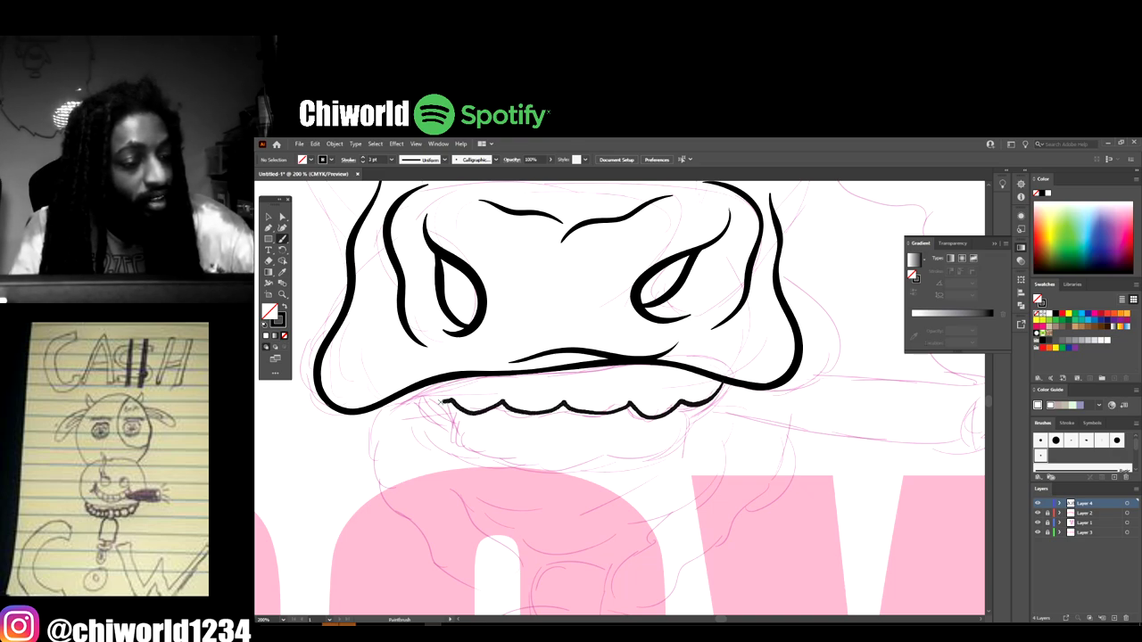
pyautogui.moveTo(444, 402); pyautogui.dragTo(410, 389)
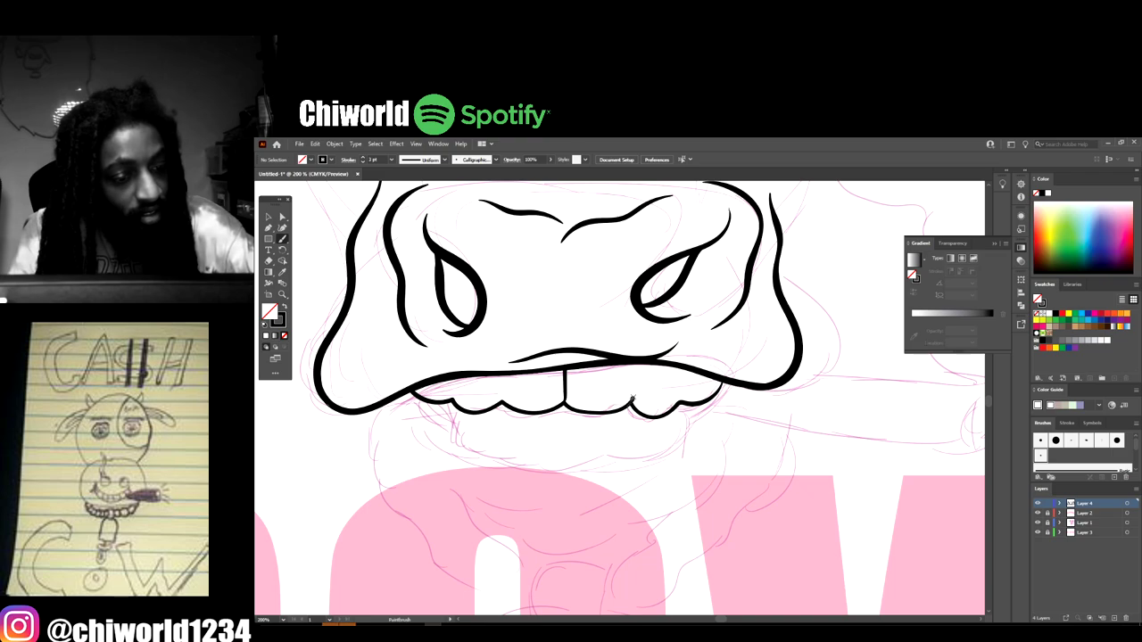
pyautogui.moveTo(635, 370); pyautogui.dragTo(634, 361)
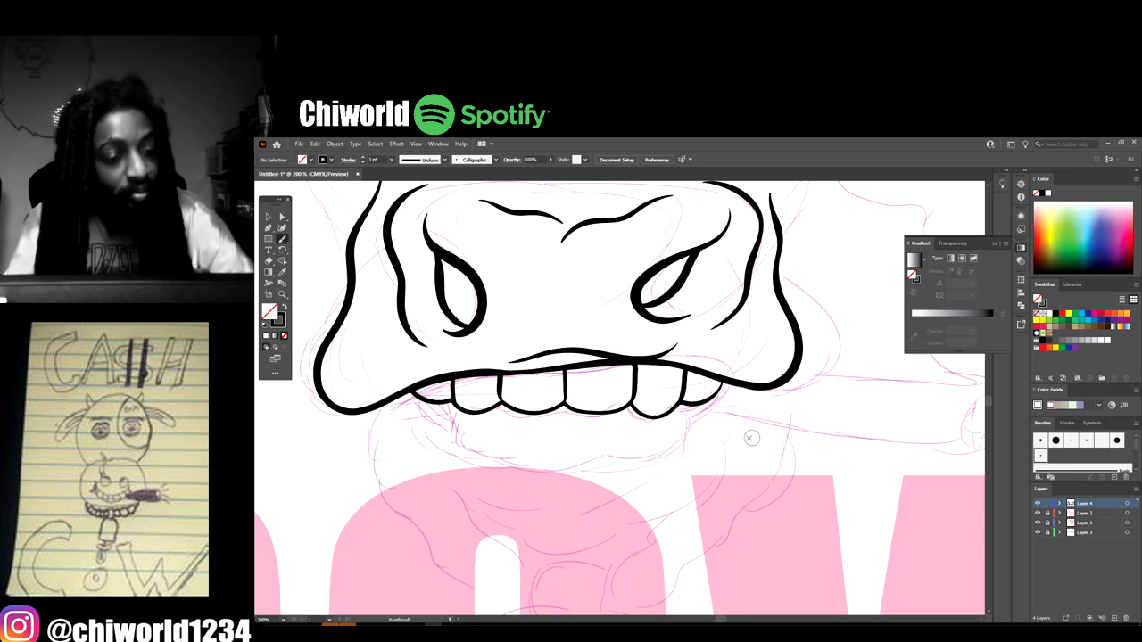
# - Paint a row of six rounded lower teeth beneath the upper row, working outward from the center
pyautogui.hotkey('ctrl', '-')
pyautogui.hotkey('ctrl', '-')
pyautogui.hotkey('ctrl', '-')
pyautogui.hotkey('ctrl', '-')
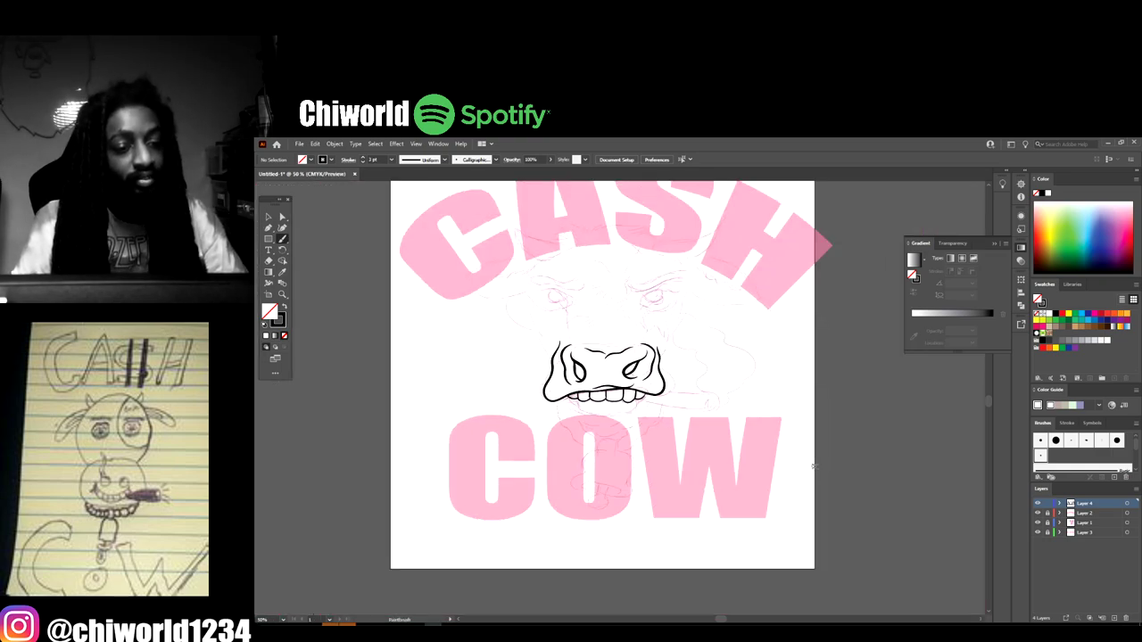
pyautogui.hotkey('ctrl', '+')
pyautogui.hotkey('ctrl', '+')
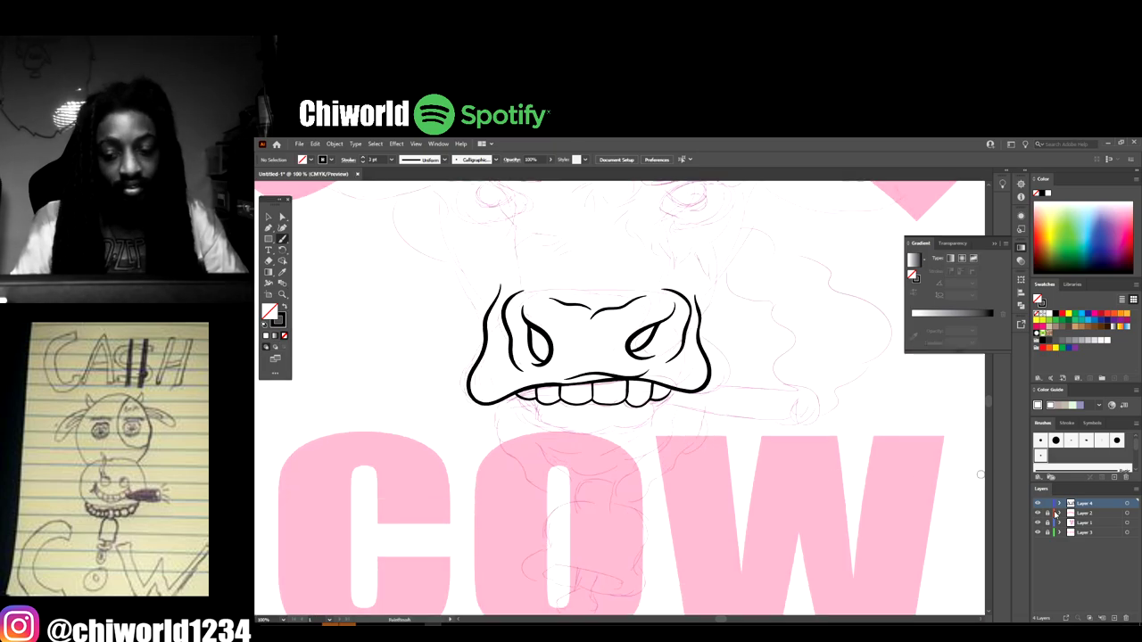
pyautogui.scroll(2, 899, 484)
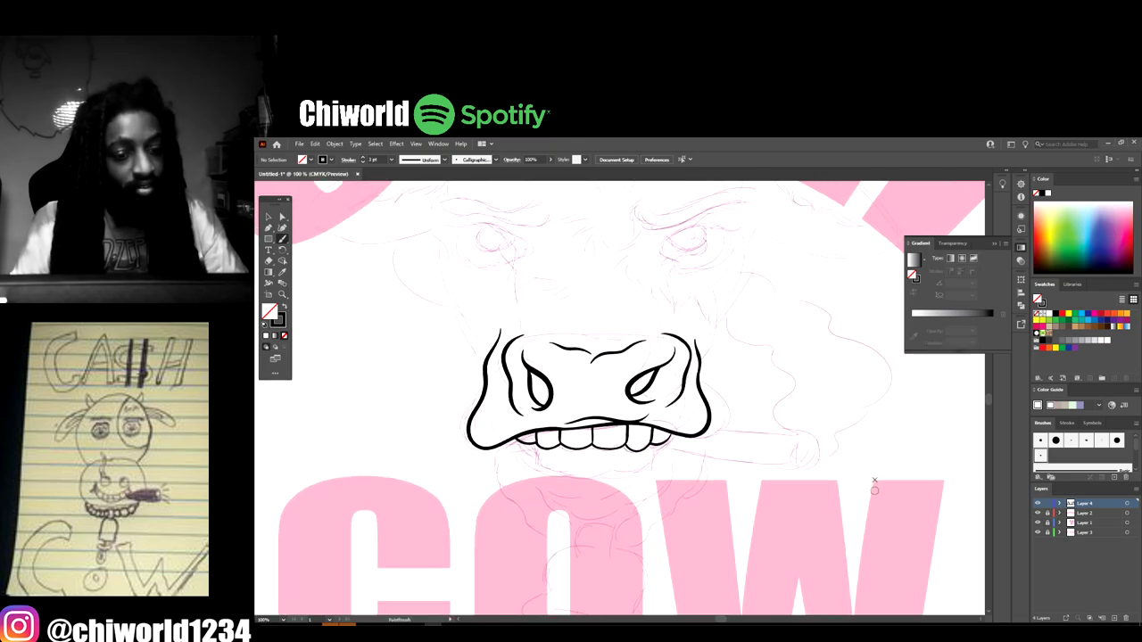
pyautogui.hotkey('ctrl', '+')
pyautogui.hotkey('ctrl', '+')
pyautogui.hotkey('ctrl', '+')
pyautogui.hscroll(-1, 876, 483)
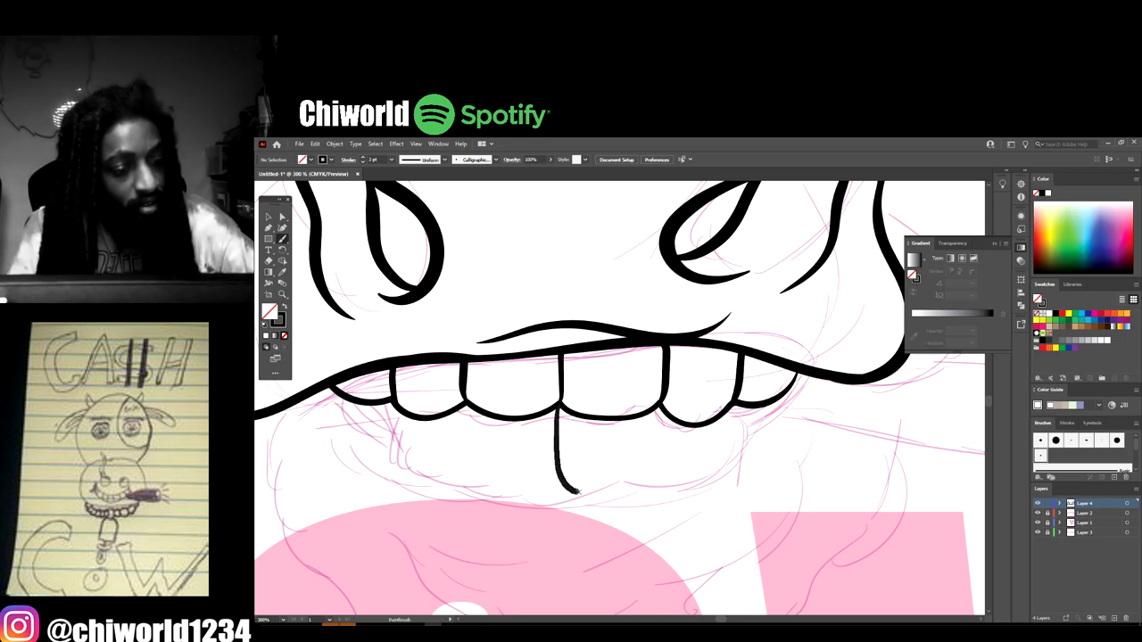
pyautogui.moveTo(577, 490)
pyautogui.mouseDown()
pyautogui.moveTo(613, 474)
pyautogui.moveTo(639, 417)
pyautogui.mouseUp()
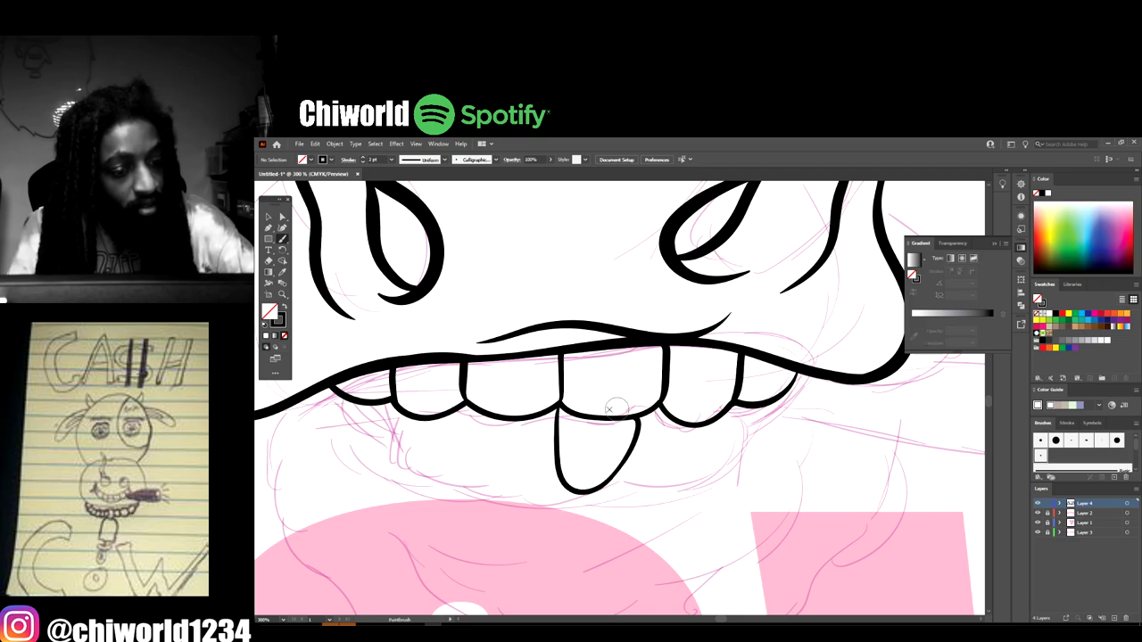
pyautogui.moveTo(557, 471)
pyautogui.mouseDown()
pyautogui.moveTo(528, 497)
pyautogui.moveTo(495, 455)
pyautogui.mouseUp()
pyautogui.moveTo(487, 417); pyautogui.dragTo(486, 417)
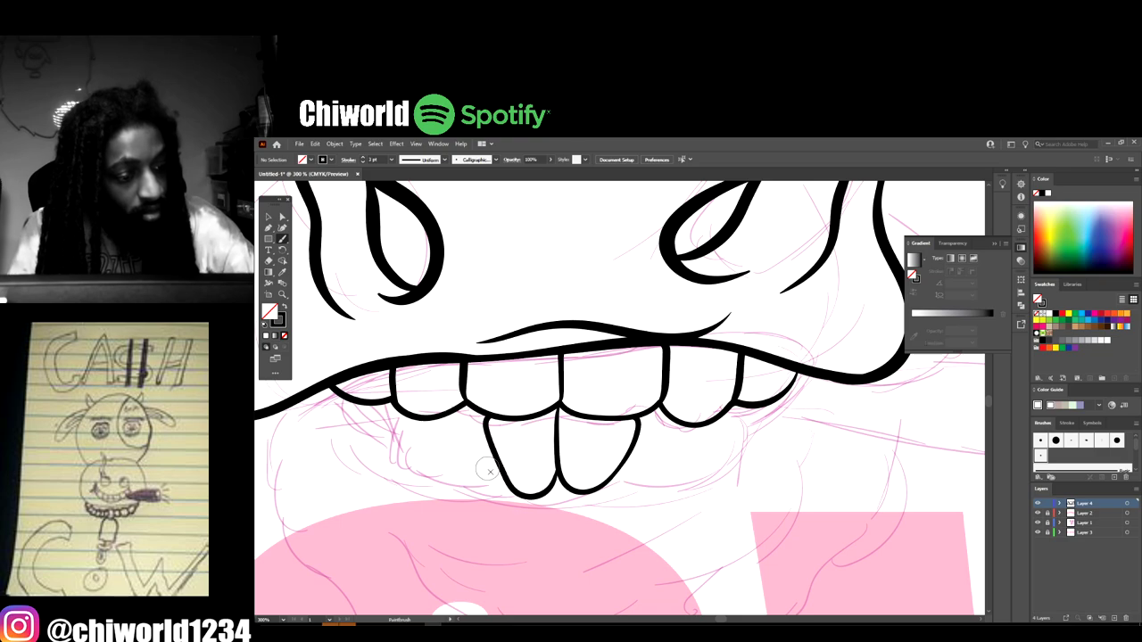
pyautogui.moveTo(503, 475)
pyautogui.mouseDown()
pyautogui.moveTo(494, 488)
pyautogui.moveTo(459, 478)
pyautogui.moveTo(437, 434)
pyautogui.mouseUp()
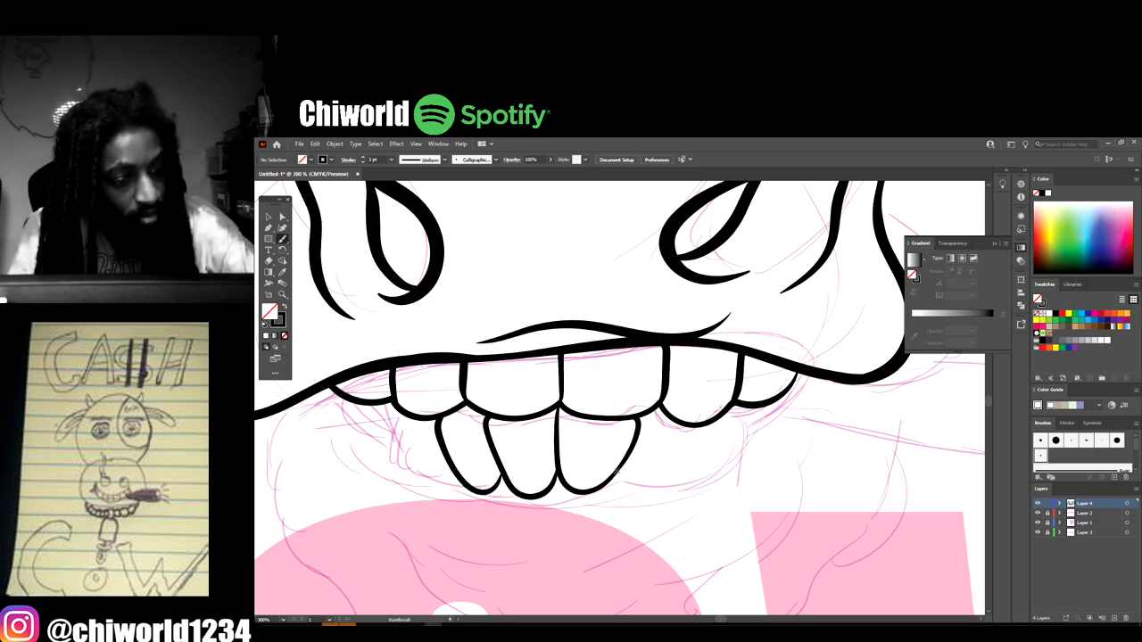
pyautogui.moveTo(616, 471)
pyautogui.mouseDown()
pyautogui.moveTo(635, 489)
pyautogui.moveTo(671, 473)
pyautogui.moveTo(701, 425)
pyautogui.mouseUp()
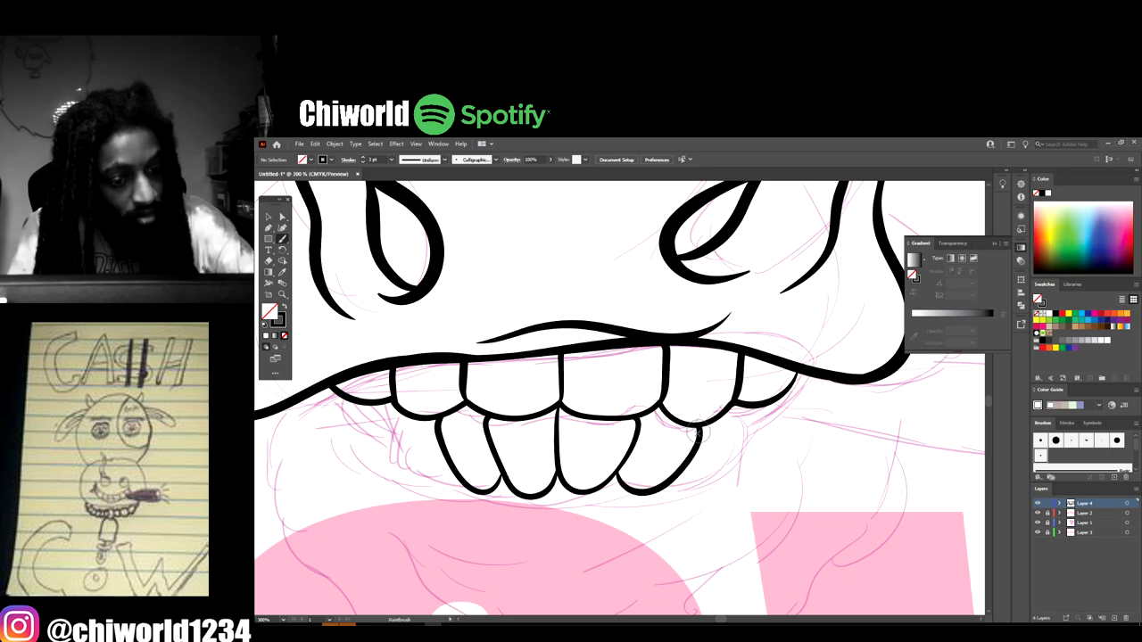
pyautogui.moveTo(680, 475)
pyautogui.mouseDown()
pyautogui.moveTo(715, 474)
pyautogui.moveTo(749, 411)
pyautogui.mouseUp()
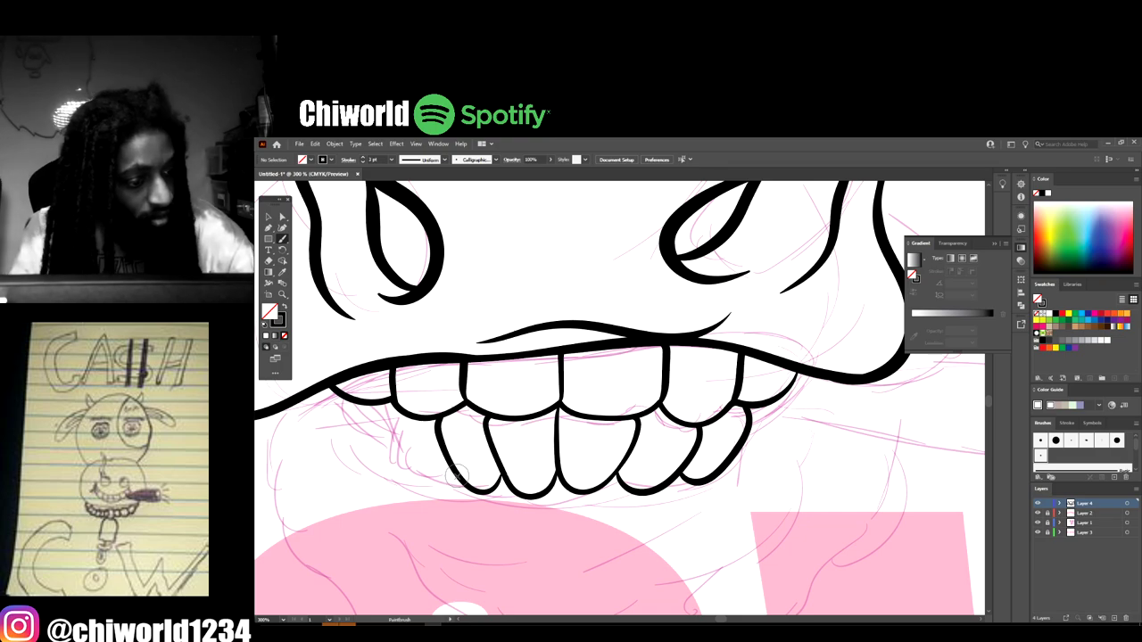
pyautogui.moveTo(456, 477)
pyautogui.mouseDown()
pyautogui.moveTo(429, 479)
pyautogui.moveTo(386, 402)
pyautogui.mouseUp()
# - Paint the cigar from the teeth and muzzle's cheek outward, with a flared lower edge, a jagged end and an upper edge
pyautogui.hotkey('ctrl', '-')
pyautogui.hotkey('ctrl', '-')
pyautogui.hotkey('ctrl', '-')
pyautogui.hotkey('ctrl', '-')
pyautogui.hotkey('ctrl', '-')
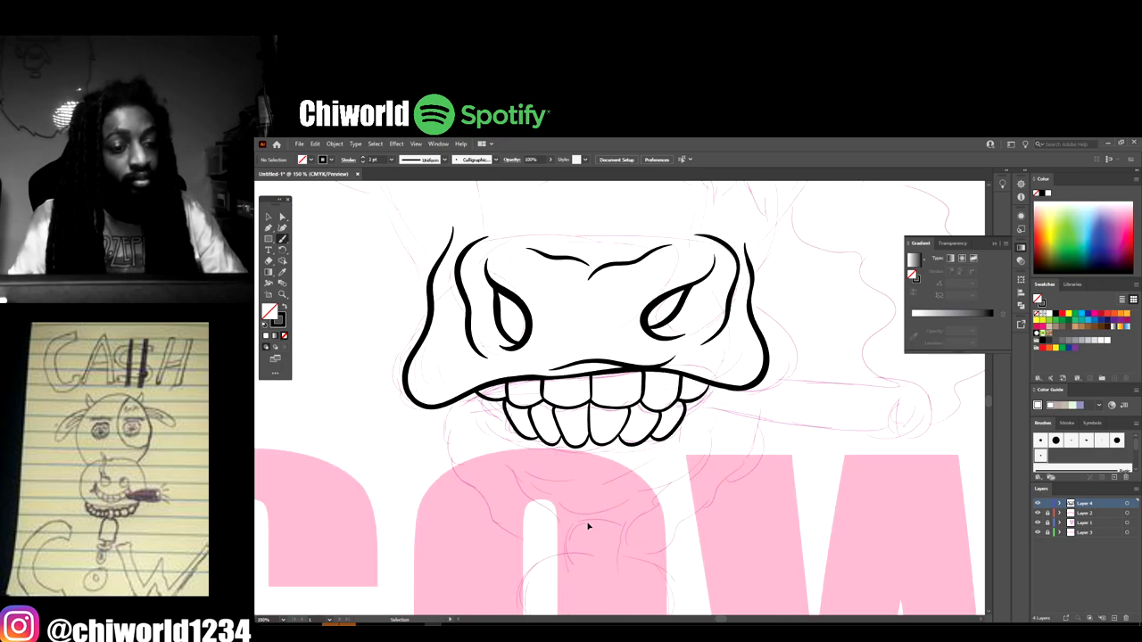
pyautogui.hotkey('ctrl', '+')
pyautogui.hotkey('ctrl', '+')
pyautogui.hotkey('ctrl', '+')
pyautogui.hotkey('ctrl', '+')
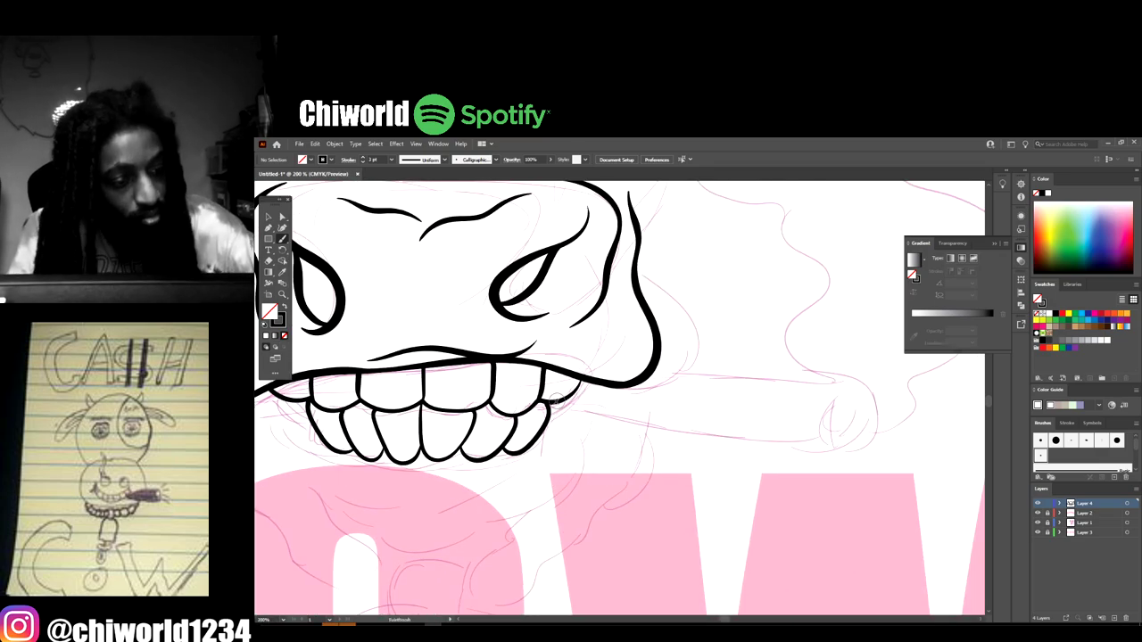
pyautogui.moveTo(552, 401)
pyautogui.mouseDown()
pyautogui.moveTo(770, 459)
pyautogui.moveTo(816, 459)
pyautogui.moveTo(816, 436)
pyautogui.mouseUp()
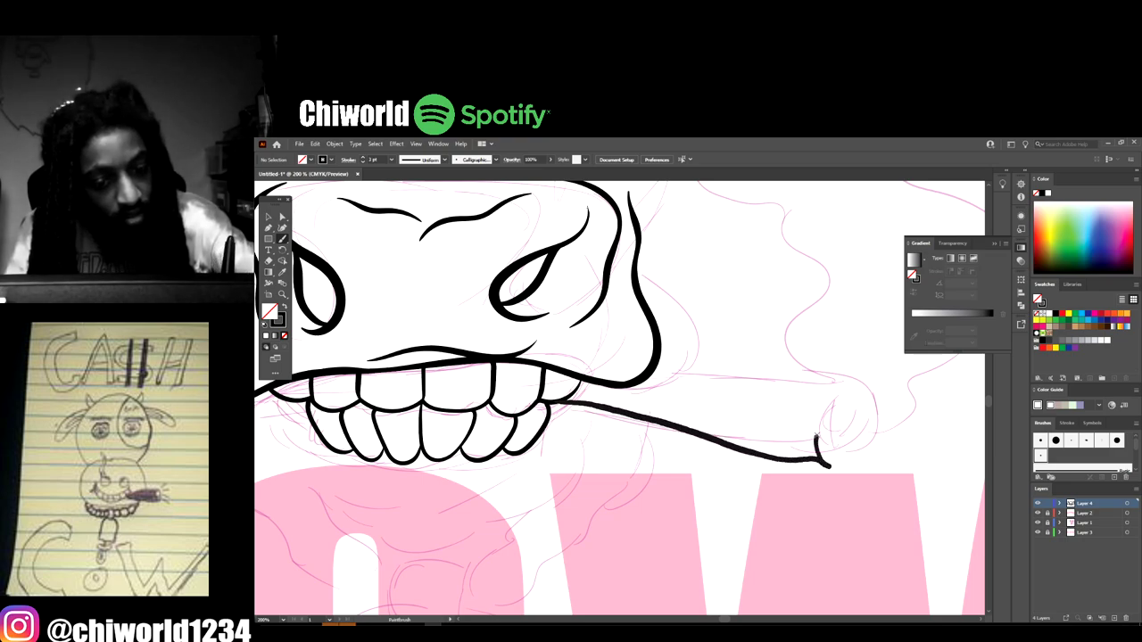
pyautogui.moveTo(814, 390)
pyautogui.mouseDown()
pyautogui.moveTo(817, 381)
pyautogui.moveTo(651, 373)
pyautogui.mouseUp()
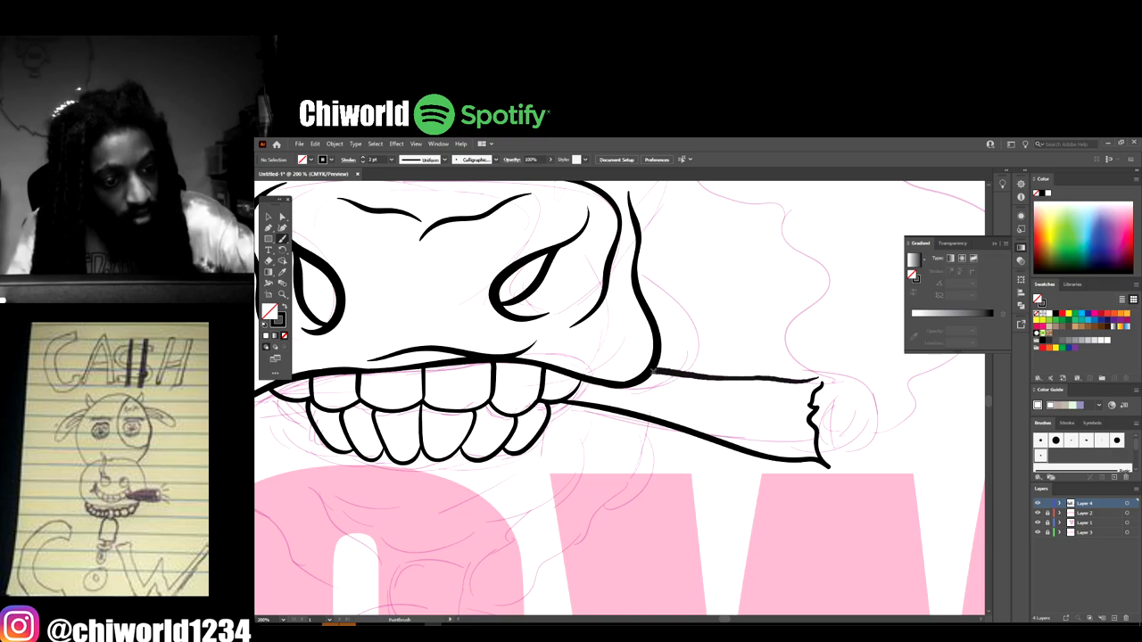
# - Paint the gum line around the bottom of the lower teeth, from the cigar side across to the opposite mouth corner
pyautogui.hotkey('ctrl', '-')
pyautogui.hotkey('ctrl', '-')
pyautogui.hotkey('ctrl', '-')
pyautogui.hotkey('ctrl', '-')
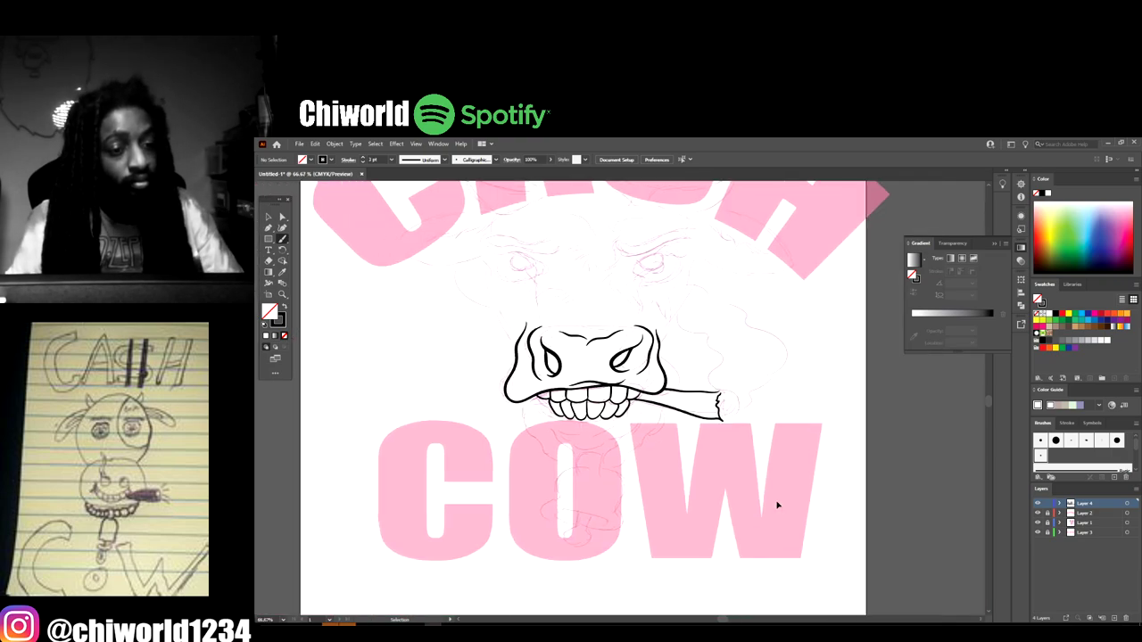
pyautogui.hotkey('ctrl', '+')
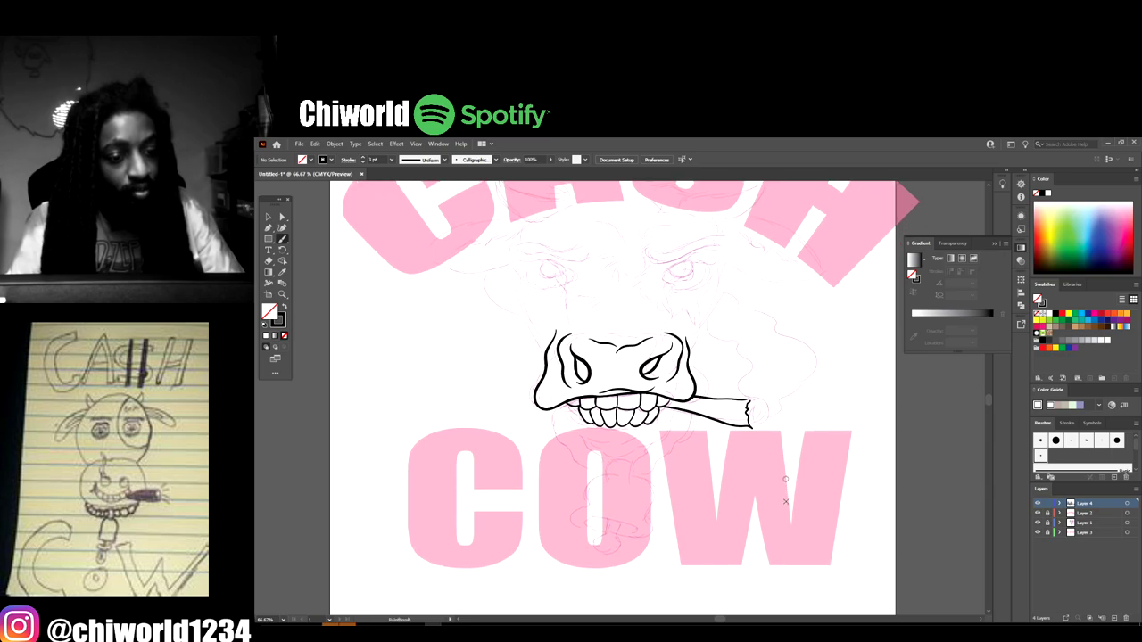
pyautogui.hotkey('ctrl', '+')
pyautogui.hotkey('ctrl', '+')
pyautogui.hotkey('ctrl', '+')
pyautogui.scroll(1, 785, 500)
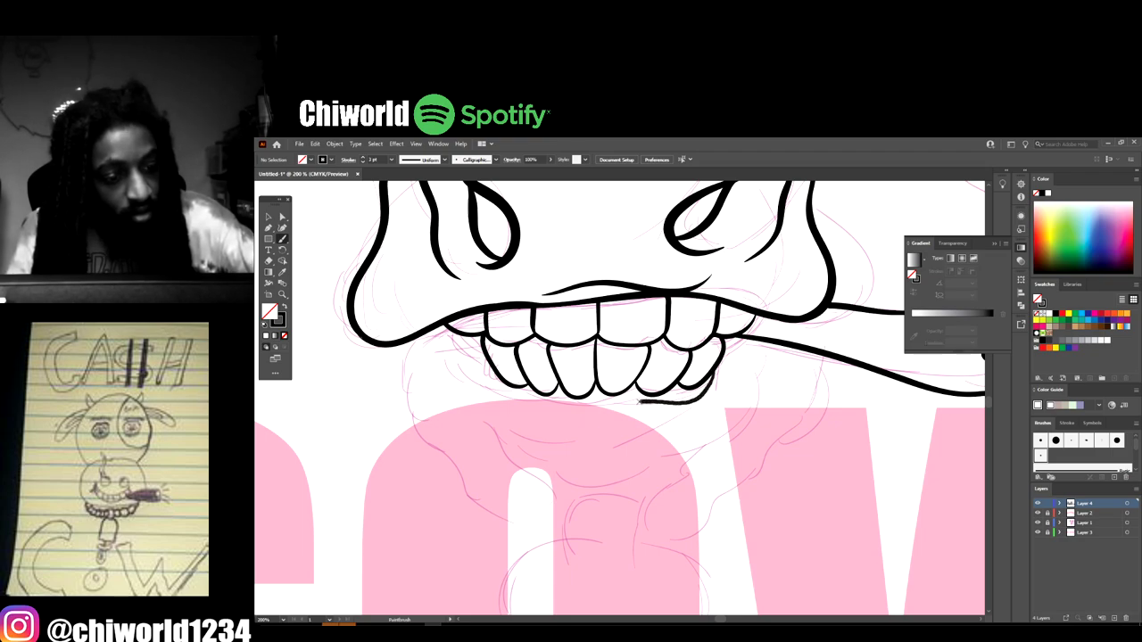
pyautogui.moveTo(639, 402)
pyautogui.mouseDown()
pyautogui.moveTo(535, 404)
pyautogui.moveTo(487, 391)
pyautogui.mouseUp()
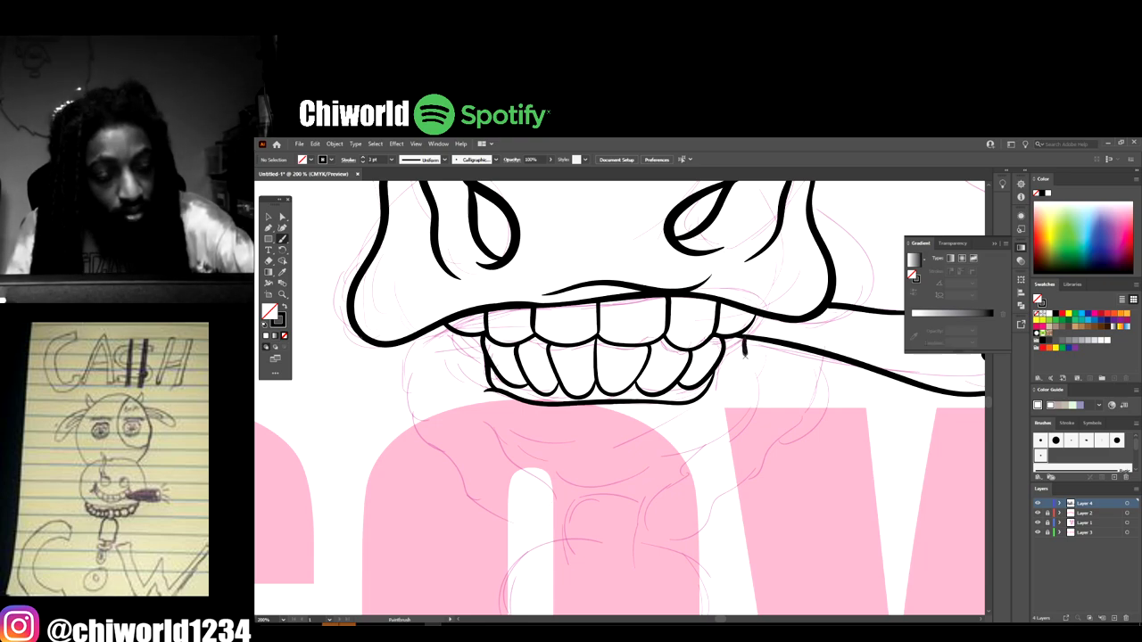
# - Paint the lower lip outline around the teeth from the cigar side to the opposite mouth corner, with a scalloped chin beneath it
pyautogui.moveTo(745, 350)
pyautogui.mouseDown()
pyautogui.moveTo(741, 407)
pyautogui.moveTo(701, 435)
pyautogui.moveTo(586, 437)
pyautogui.moveTo(460, 407)
pyautogui.mouseUp()
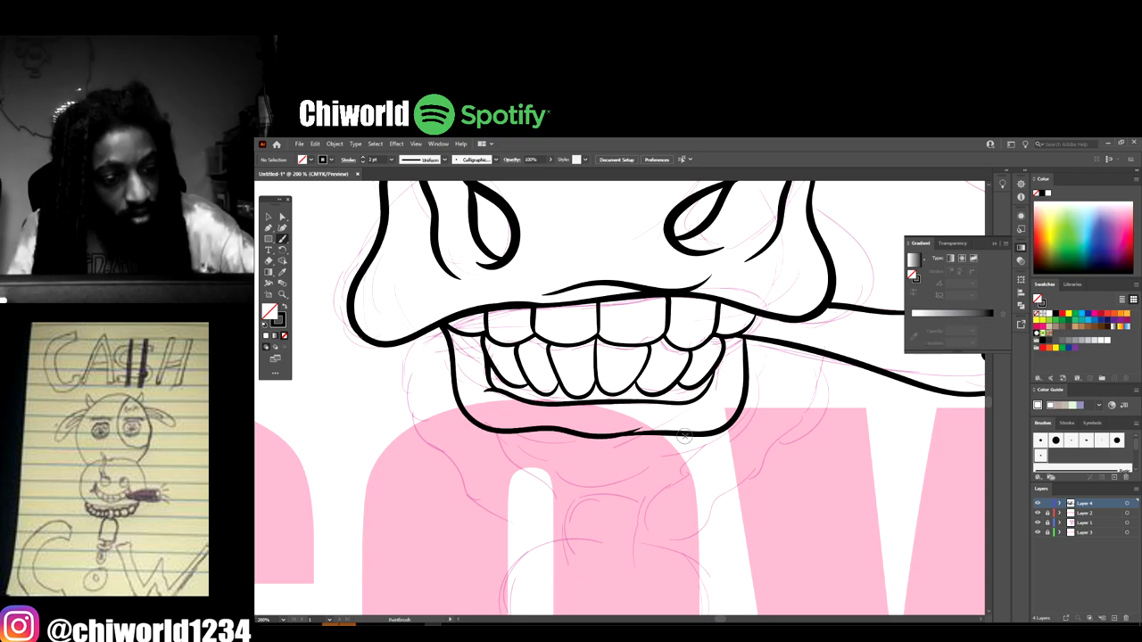
pyautogui.moveTo(683, 436)
pyautogui.mouseDown()
pyautogui.moveTo(634, 469)
pyautogui.moveTo(588, 457)
pyautogui.mouseUp()
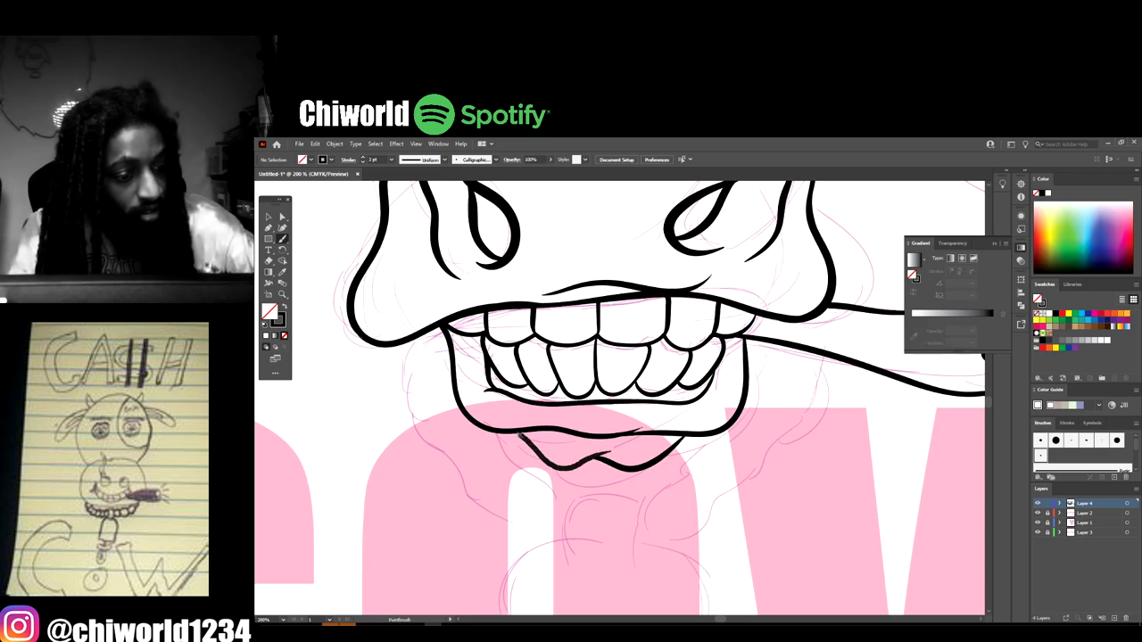
# - Hide the sketch on Layer 1 to review the inked muzzle against the full lettering, and show the sketch again
pyautogui.hotkey('ctrl', '-')
pyautogui.hotkey('ctrl', '-')
pyautogui.hotkey('ctrl', '-')
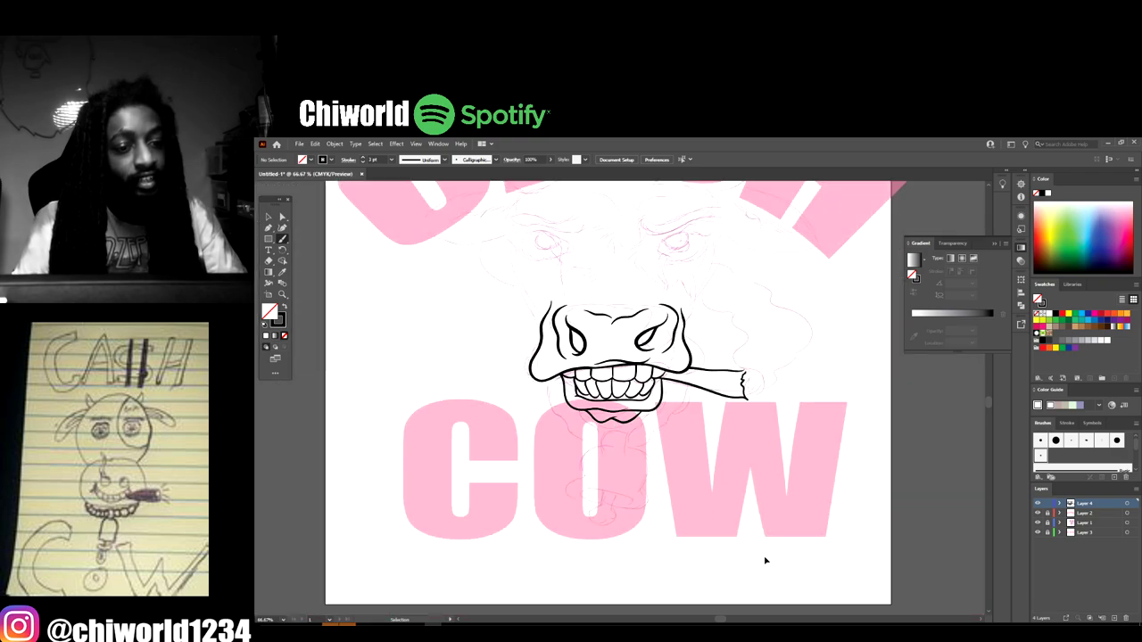
pyautogui.hotkey('ctrl', '-')
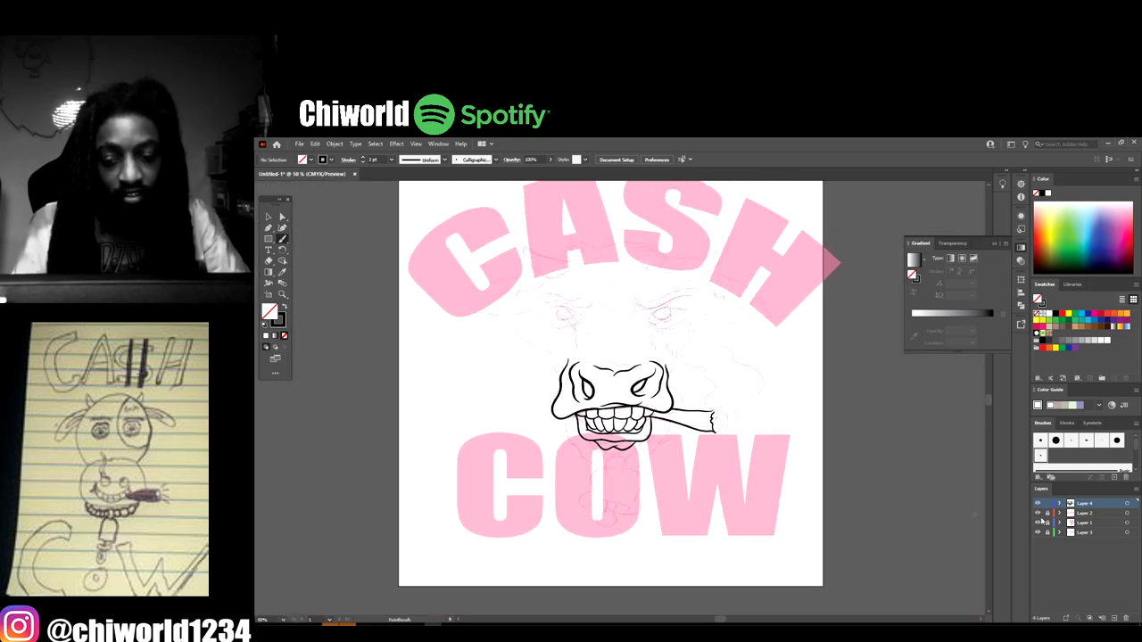
pyautogui.click(1038, 523)
pyautogui.hotkey('ctrl', '-')
pyautogui.hotkey('ctrl', '-')
pyautogui.hotkey('ctrl', '+')
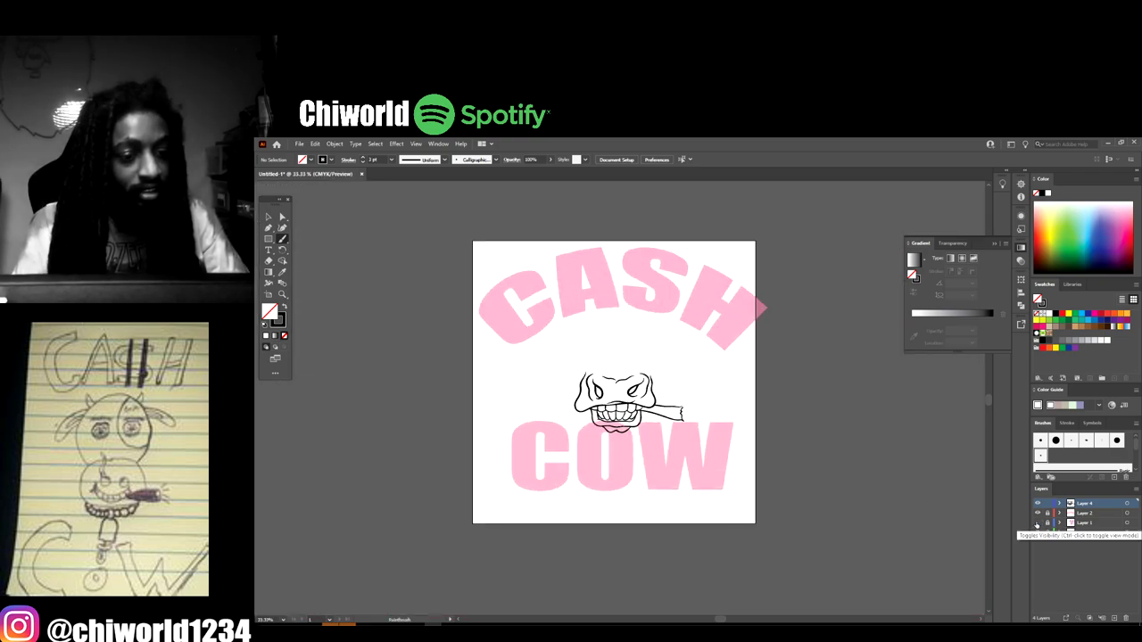
pyautogui.hotkey('ctrl', '+')
pyautogui.hotkey('ctrl', '+')
pyautogui.hotkey('ctrl', '+')
pyautogui.click(1038, 523)
pyautogui.hotkey('ctrl', '+')
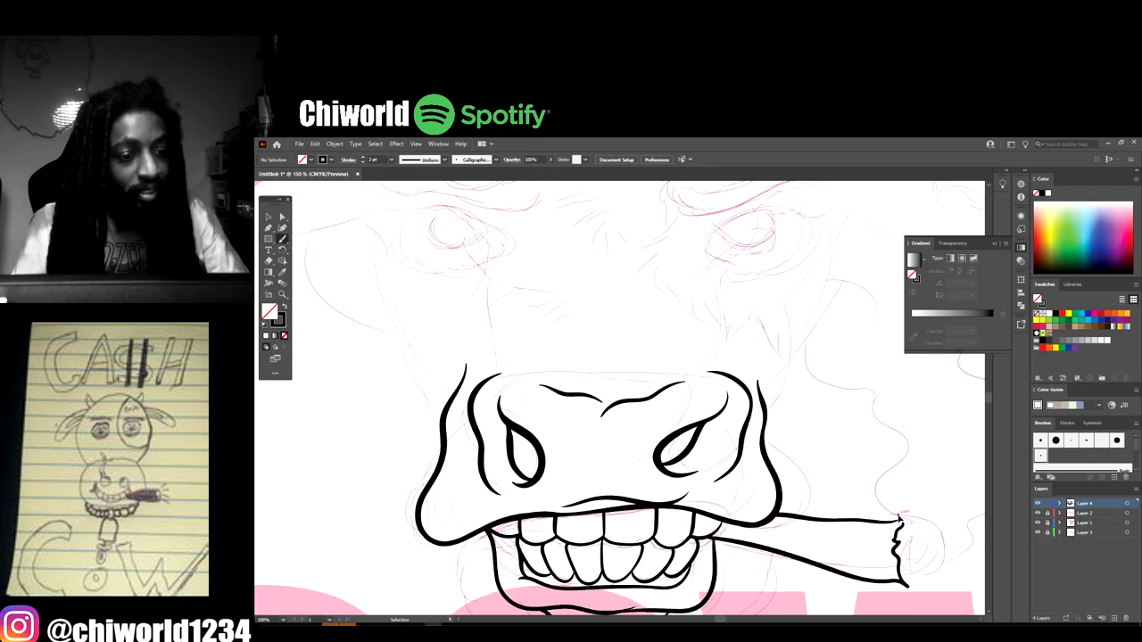
# - Paint a row of short, jagged fur strokes across the top of the muzzle between the two nostril folds
pyautogui.scroll(1, 900, 517)
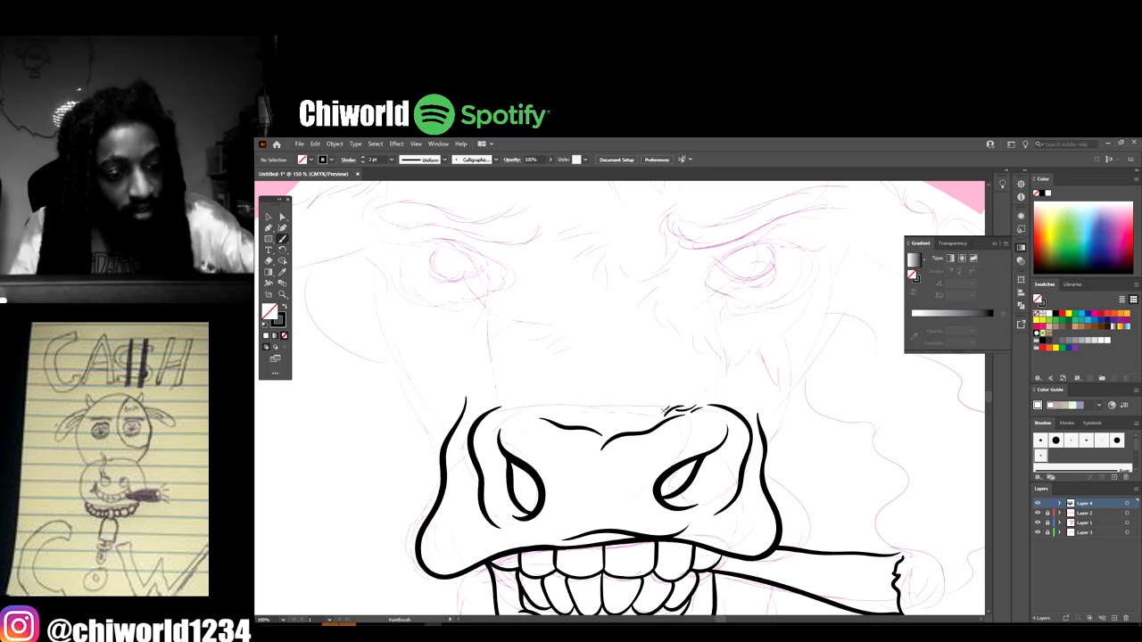
pyautogui.moveTo(657, 411); pyautogui.dragTo(620, 410)
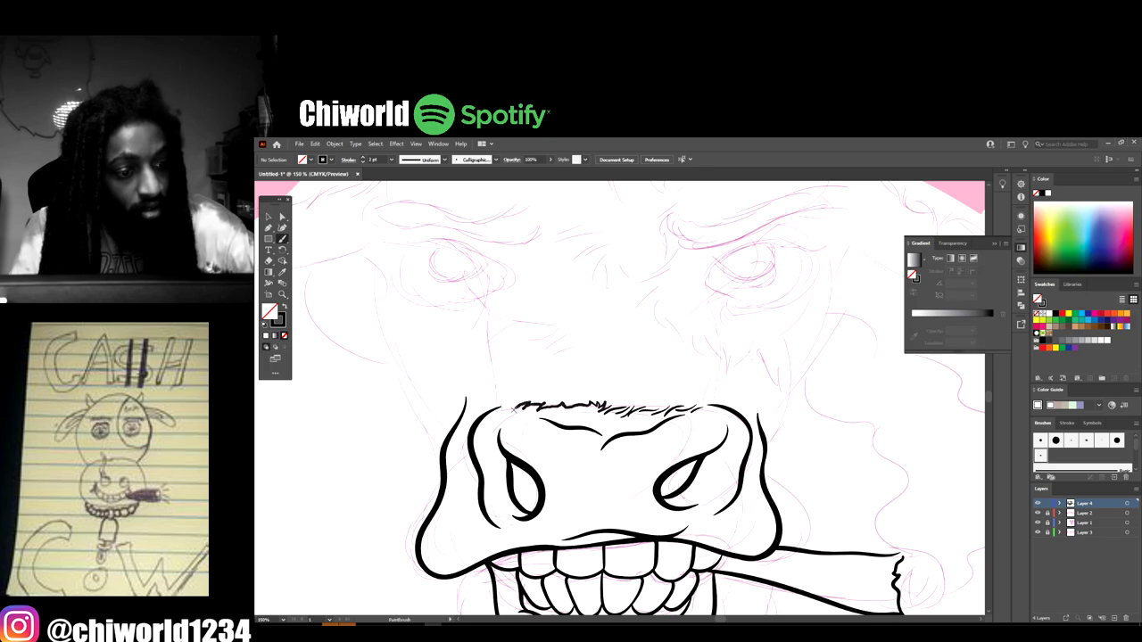
pyautogui.hotkey('ctrl', '-')
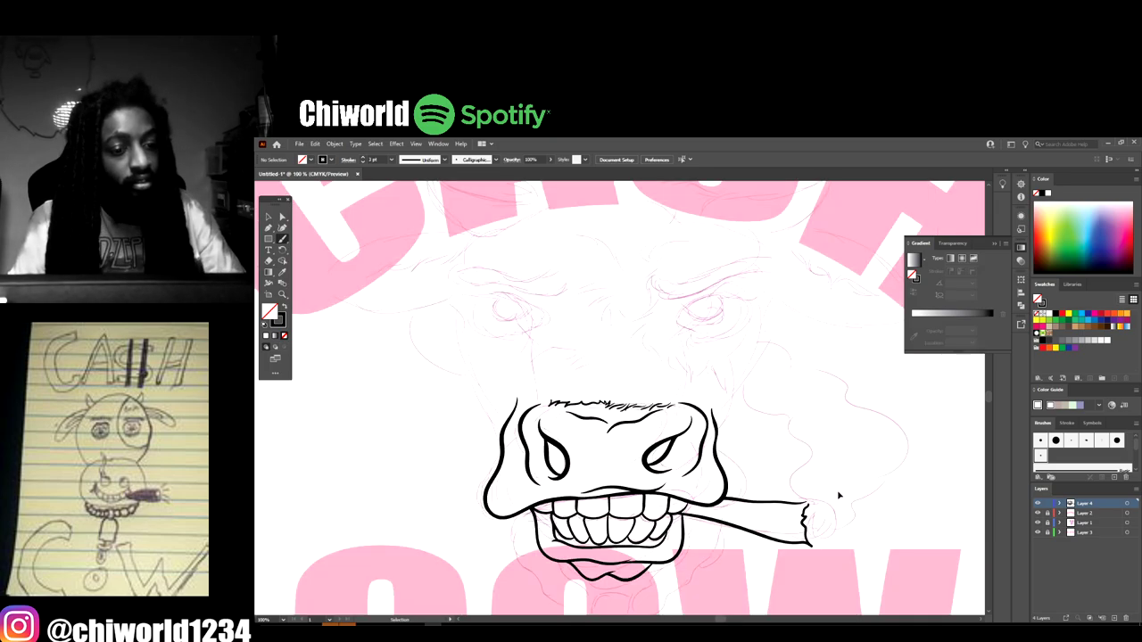
pyautogui.hotkey('ctrl', '-')
pyautogui.hotkey('ctrl', '-')
pyautogui.hotkey('ctrl', '-')
pyautogui.hotkey('ctrl', '+')
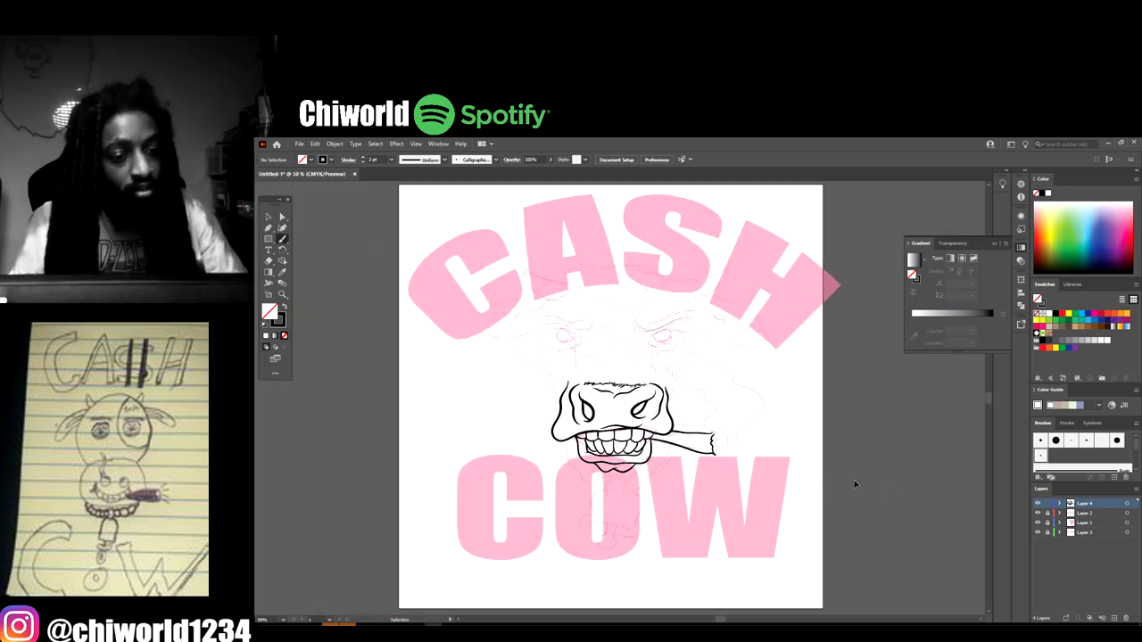
# - Paint the cigar-side eye with an arched upper lid, a drooping lid line, a flicked outer corner, a rounded lower edge and a filled half-covered pupil
pyautogui.hotkey('ctrl', '+')
pyautogui.hotkey('ctrl', '+')
pyautogui.hotkey('ctrl', '+')
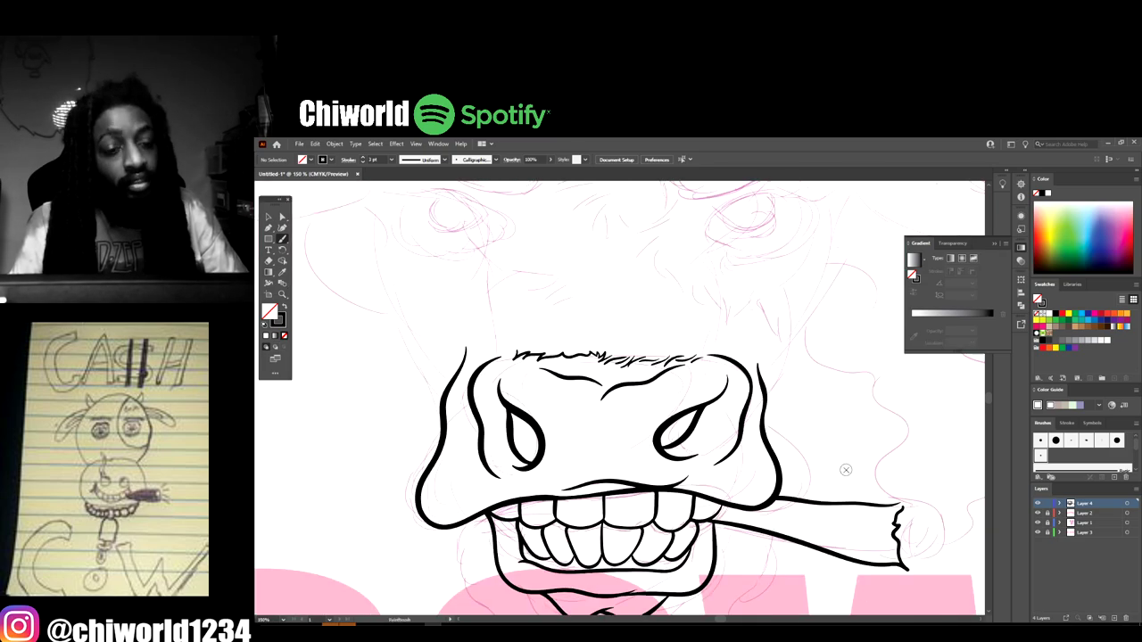
pyautogui.scroll(3, 845, 469)
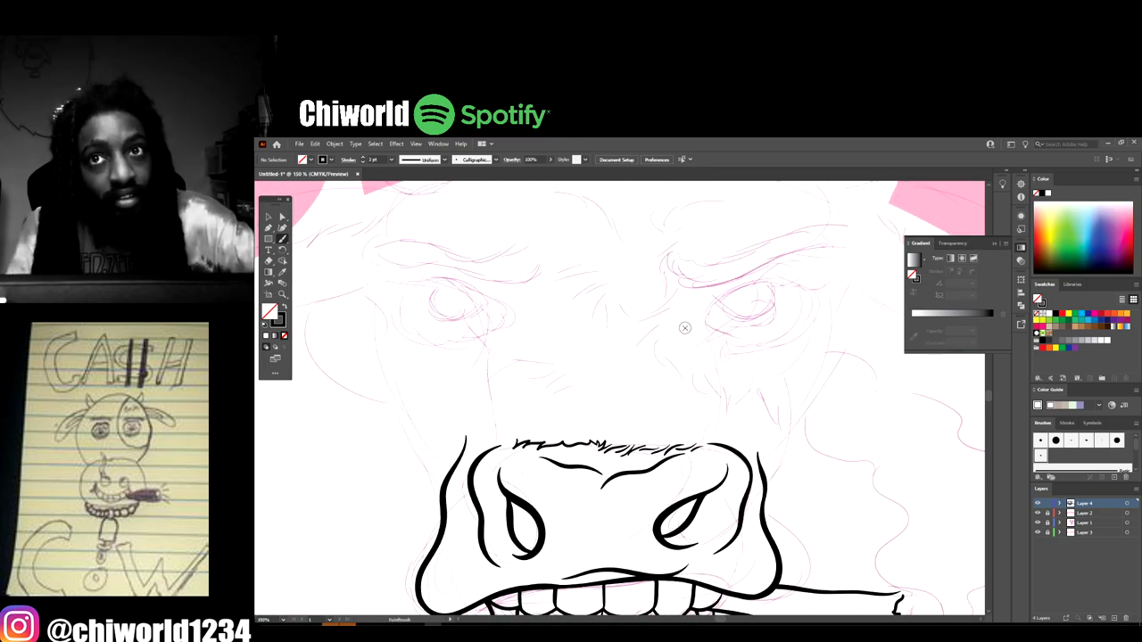
pyautogui.moveTo(685, 327); pyautogui.dragTo(707, 310)
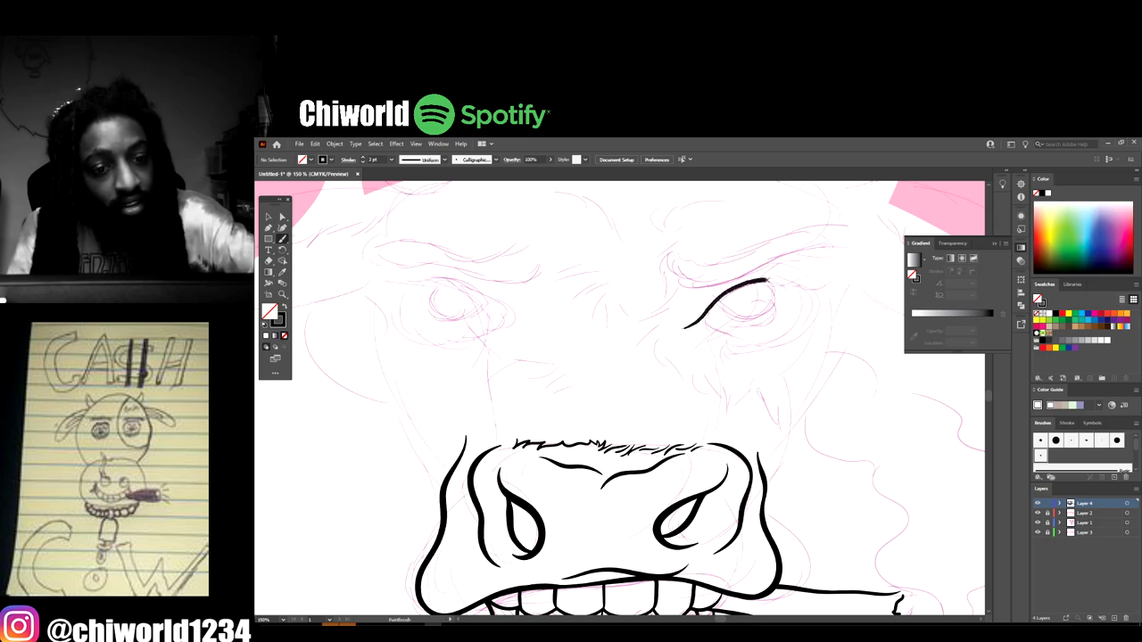
pyautogui.moveTo(792, 282); pyautogui.dragTo(821, 292)
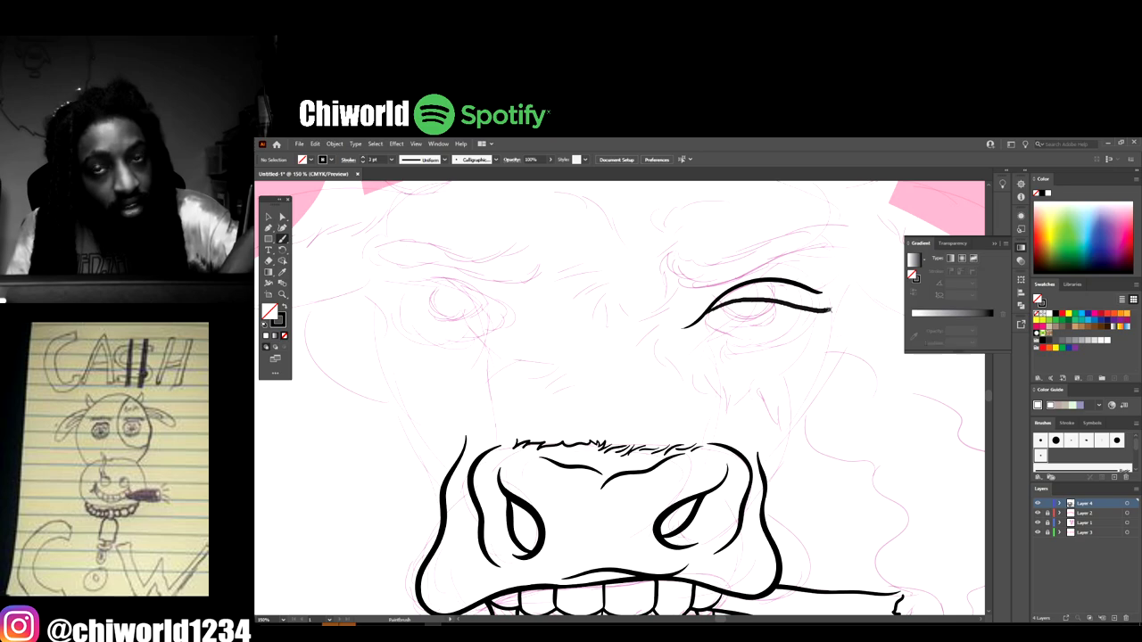
pyautogui.moveTo(830, 310)
pyautogui.mouseDown()
pyautogui.moveTo(839, 305)
pyautogui.moveTo(787, 283)
pyautogui.mouseUp()
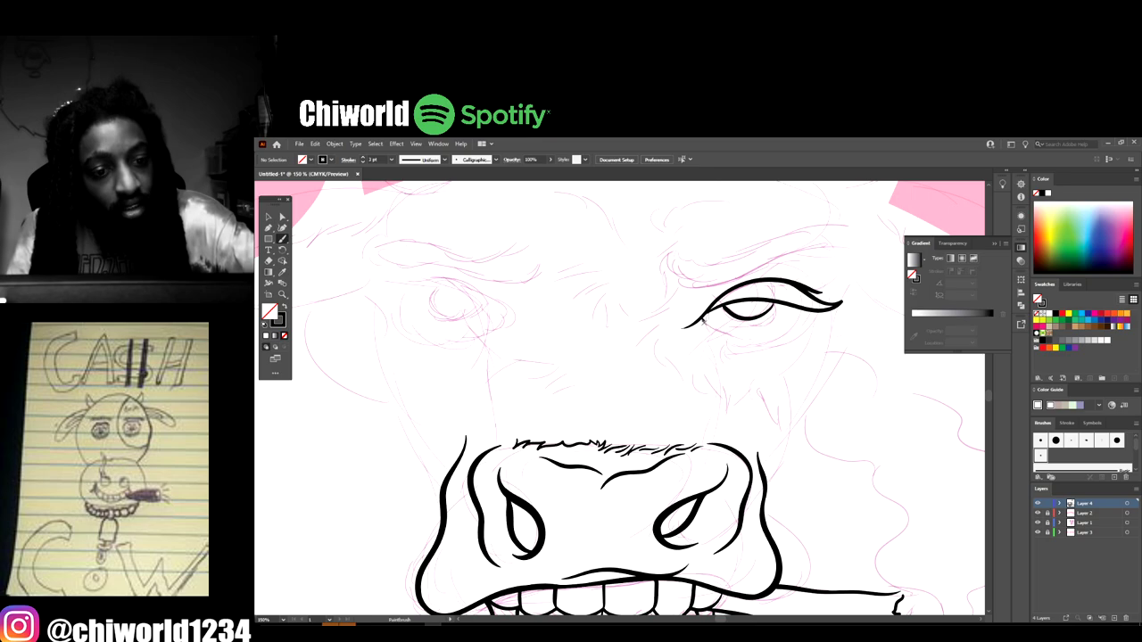
pyautogui.moveTo(729, 340)
pyautogui.mouseDown()
pyautogui.moveTo(768, 343)
pyautogui.moveTo(796, 328)
pyautogui.mouseUp()
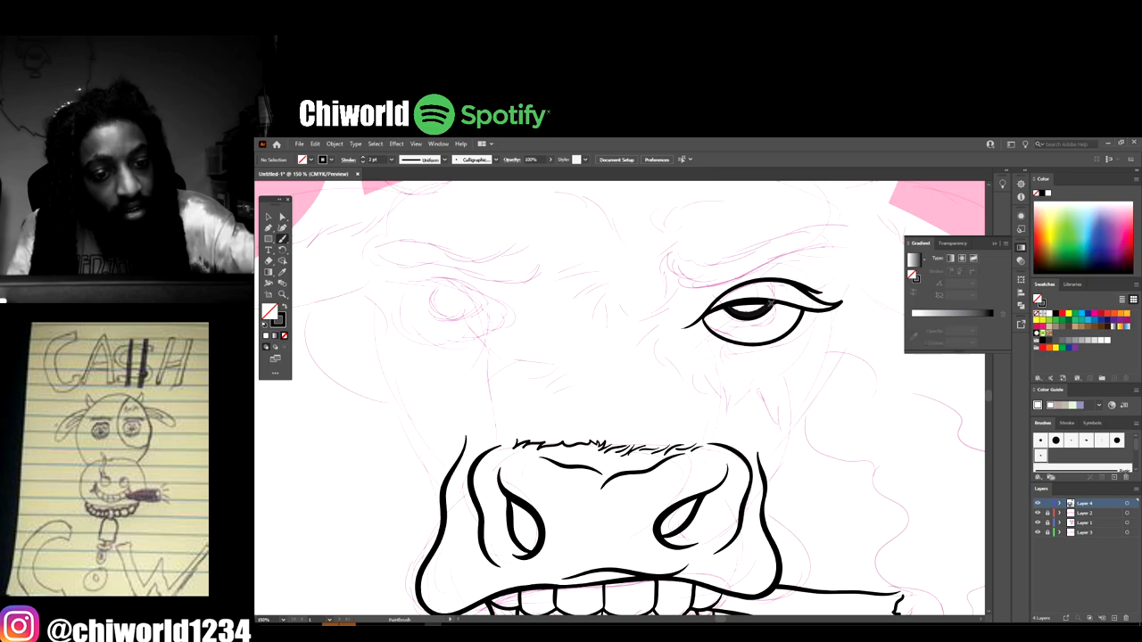
pyautogui.moveTo(734, 312); pyautogui.dragTo(730, 307)
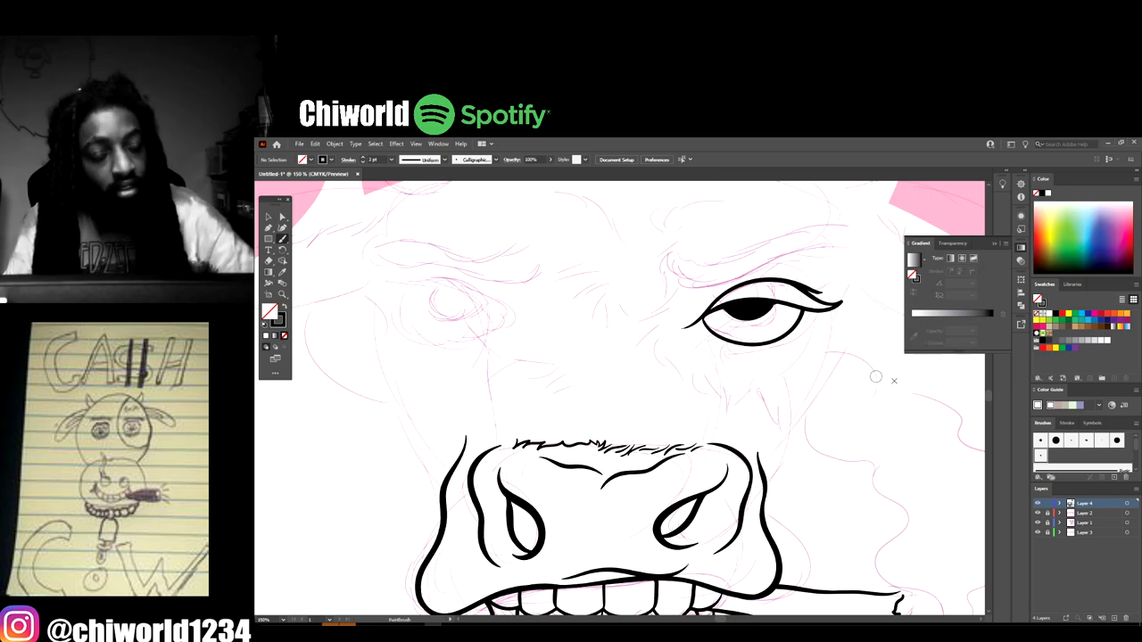
# - Duplicate the whole inked eye straight across to the opposite side of the face
pyautogui.hotkey('ctrl', '-')
pyautogui.hotkey('ctrl', '-')
pyautogui.hotkey('ctrl', '-')
pyautogui.hotkey('ctrl', '+')
pyautogui.hotkey('ctrl', '+')
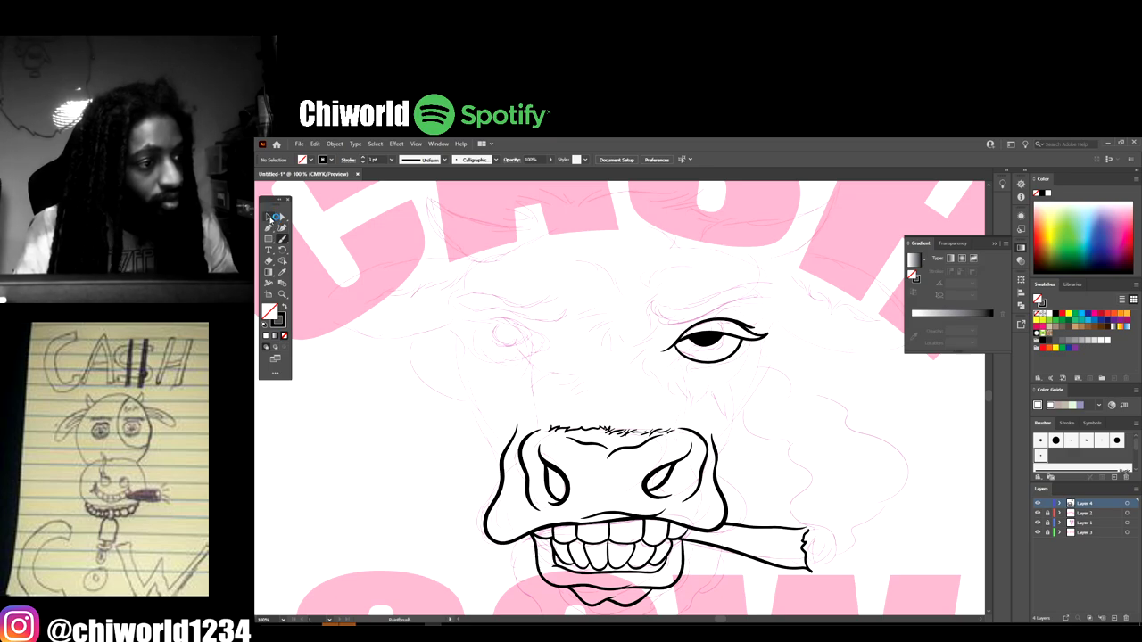
pyautogui.click(270, 217)
pyautogui.moveTo(781, 366); pyautogui.dragTo(781, 366)
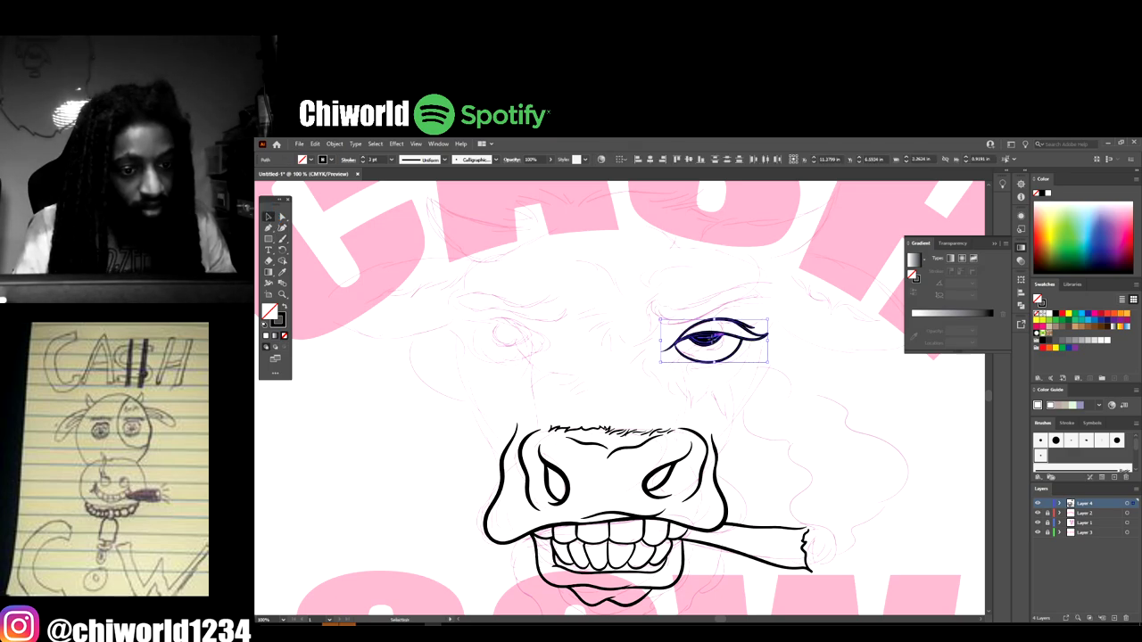
pyautogui.moveTo(714, 338); pyautogui.dragTo(523, 339)
# - Reflect the copied eye about the vertical axis and move it slightly outward over the sketched eye
pyautogui.rightClick(521, 340)
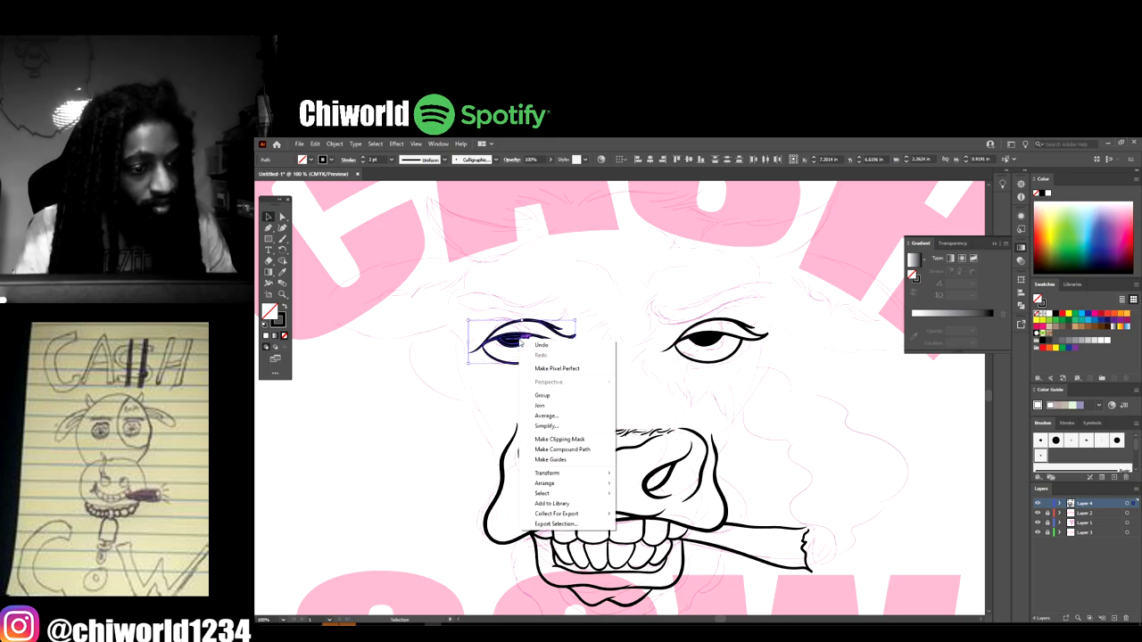
pyautogui.moveTo(578, 482)
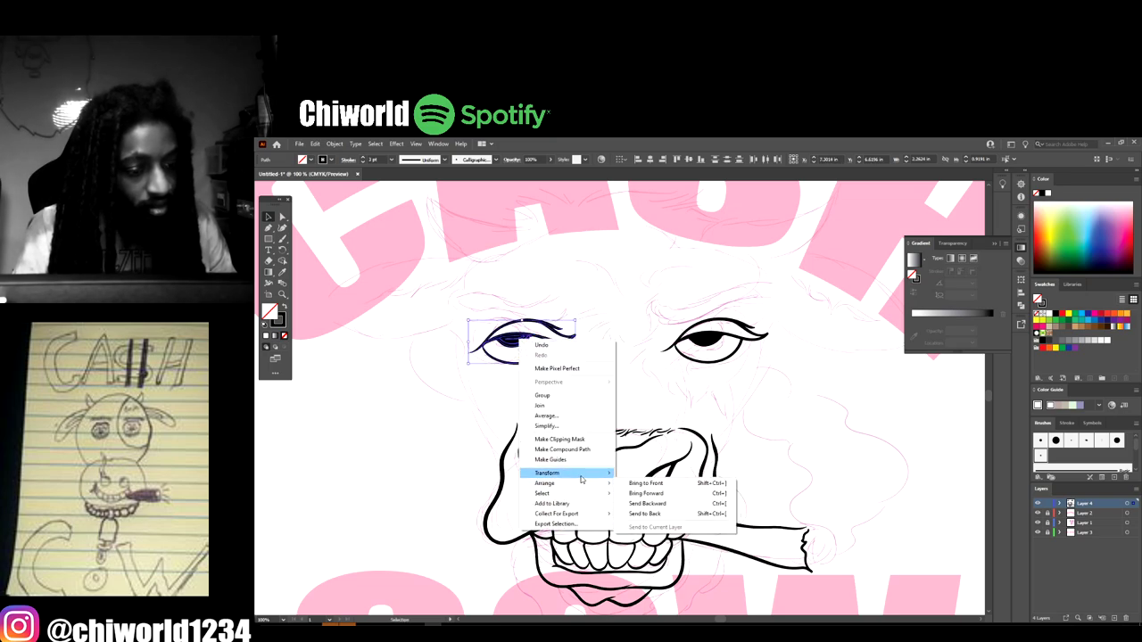
pyautogui.click(648, 505)
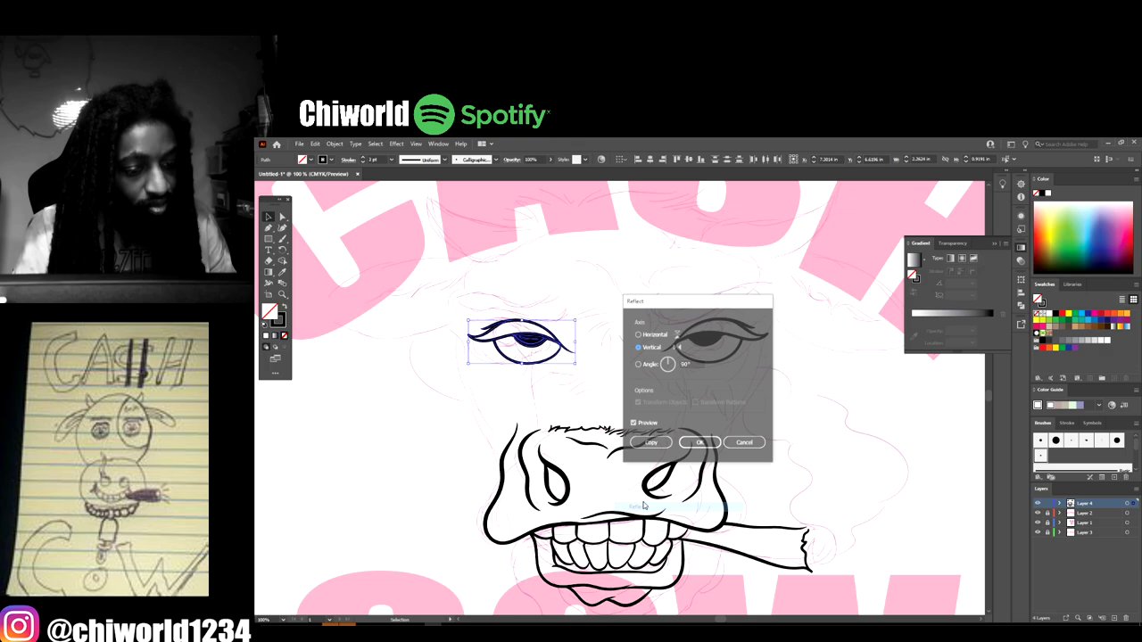
pyautogui.click(698, 444)
pyautogui.moveTo(531, 342); pyautogui.dragTo(518, 338)
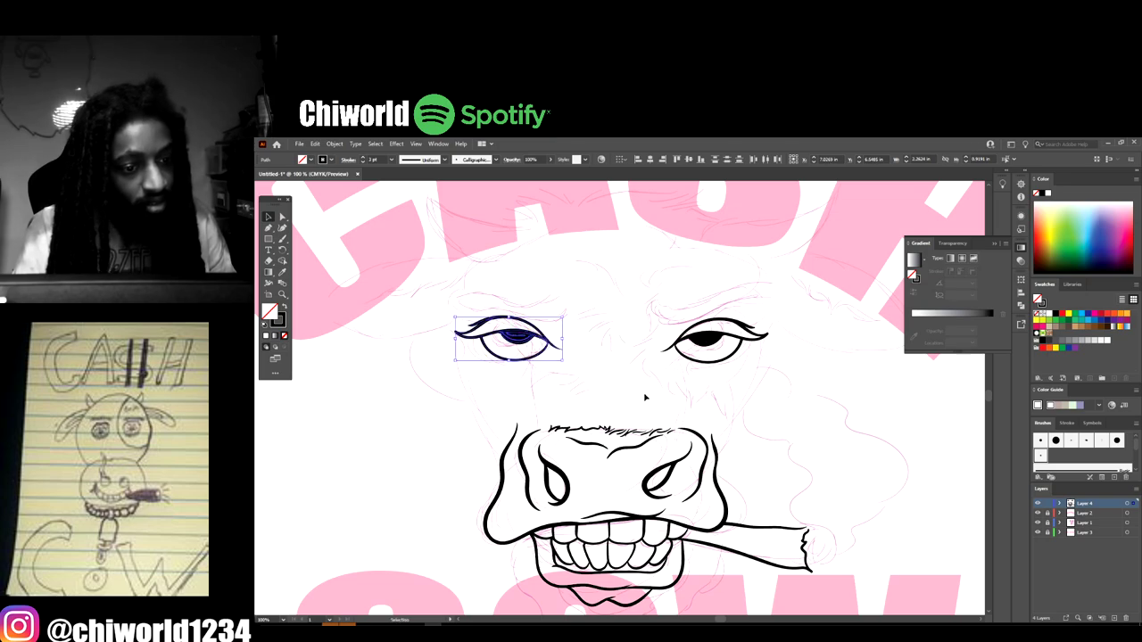
pyautogui.click(679, 406)
# - Turn the Layer 1 sketch off and back on to check the pair of eyes with the muzzle and lettering
pyautogui.hotkey('ctrl', '-')
pyautogui.hscroll(-1, 821, 456)
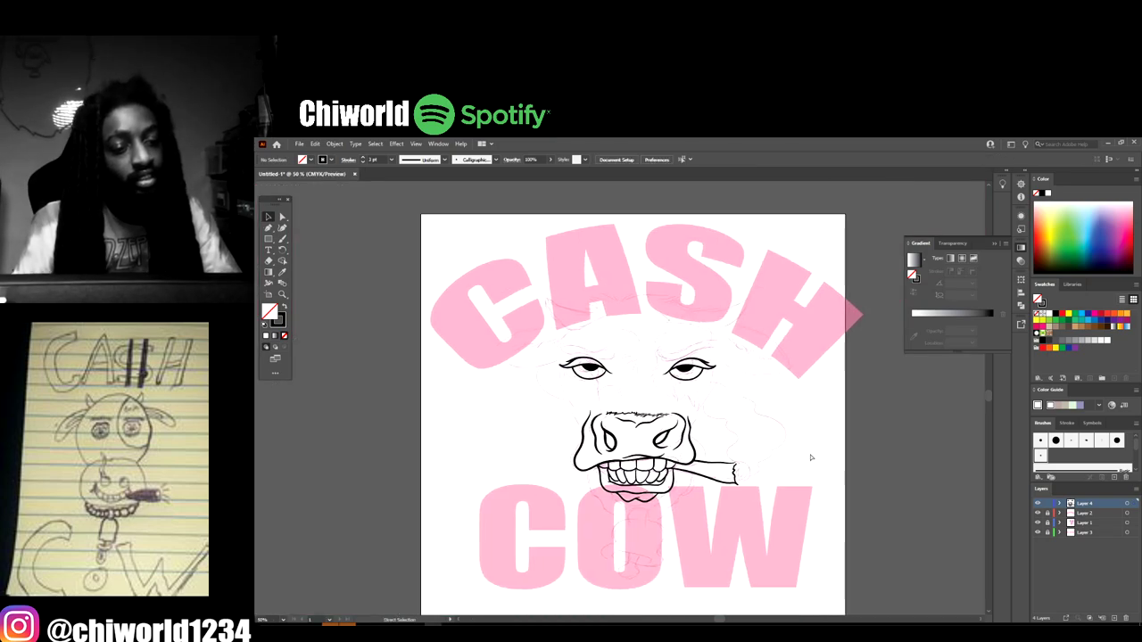
pyautogui.click(1038, 527)
pyautogui.hotkey('ctrl', '-')
pyautogui.hotkey('ctrl', '-')
pyautogui.hotkey('ctrl', '+')
pyautogui.hotkey('ctrl', '+')
pyautogui.hotkey('ctrl', '+')
pyautogui.hotkey('ctrl', '+')
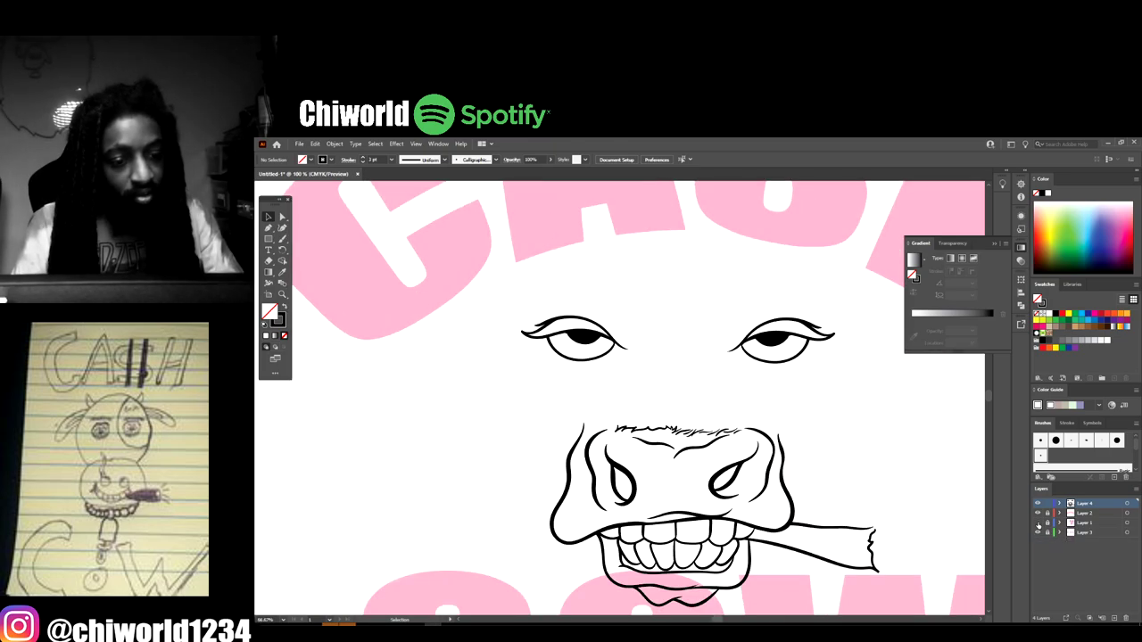
pyautogui.click(1038, 523)
# - Paint a curved bag beneath the mirrored eye, with a short second fold under its outer edge
pyautogui.hotkey('ctrl', '+')
pyautogui.hotkey('ctrl', '+')
pyautogui.hscroll(2, 904, 506)
pyautogui.hscroll(-2, 904, 506)
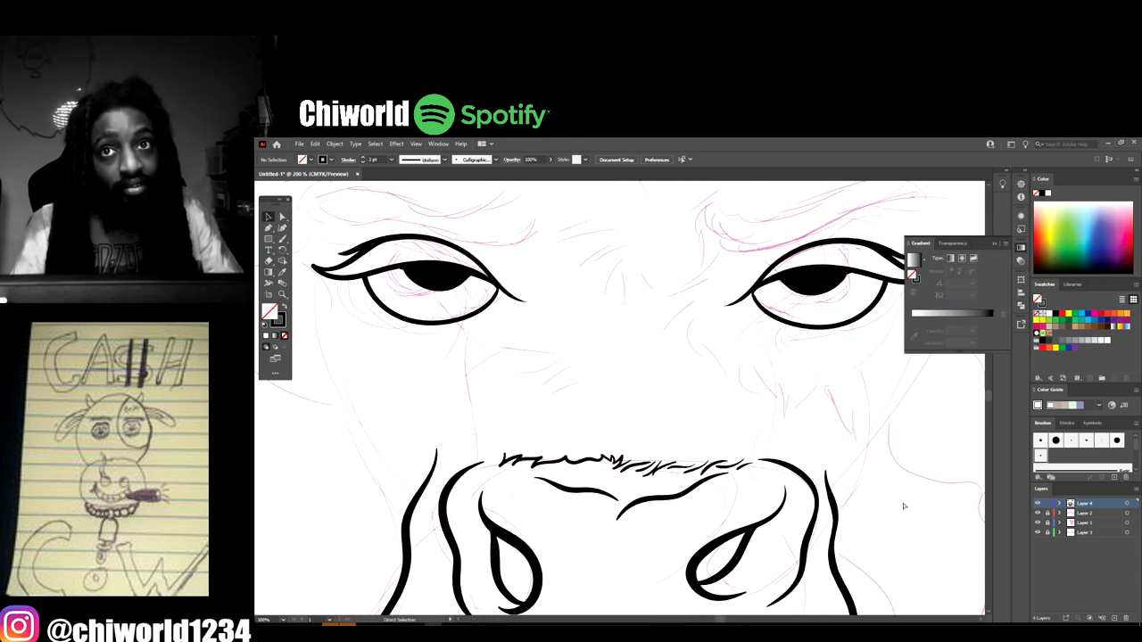
pyautogui.hscroll(-2, 904, 506)
pyautogui.scroll(3, 904, 505)
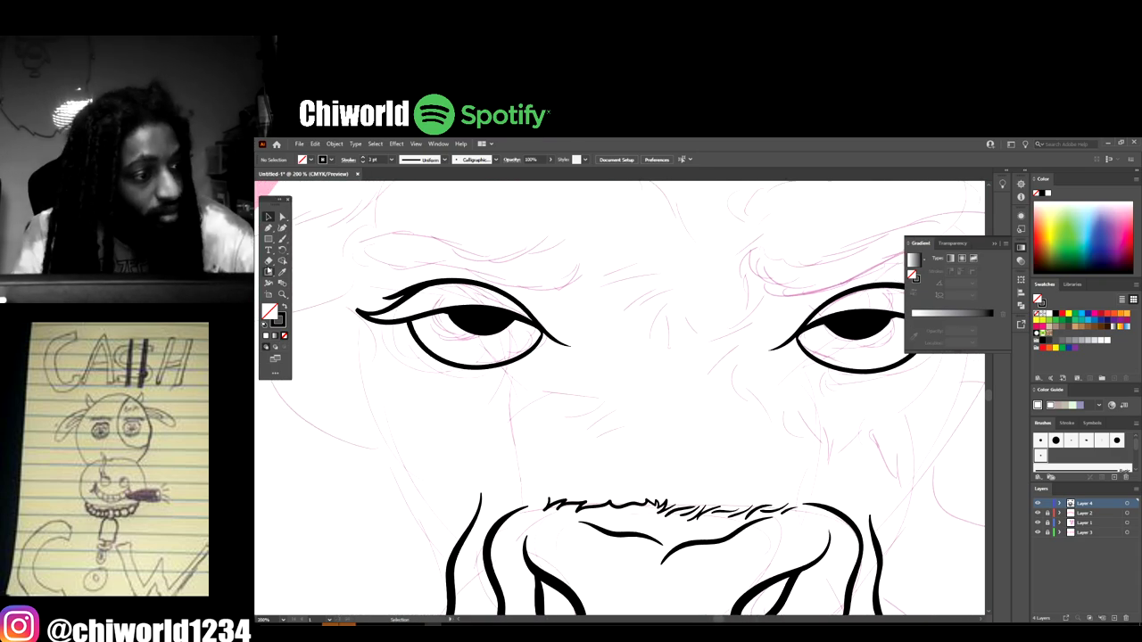
pyautogui.click(281, 240)
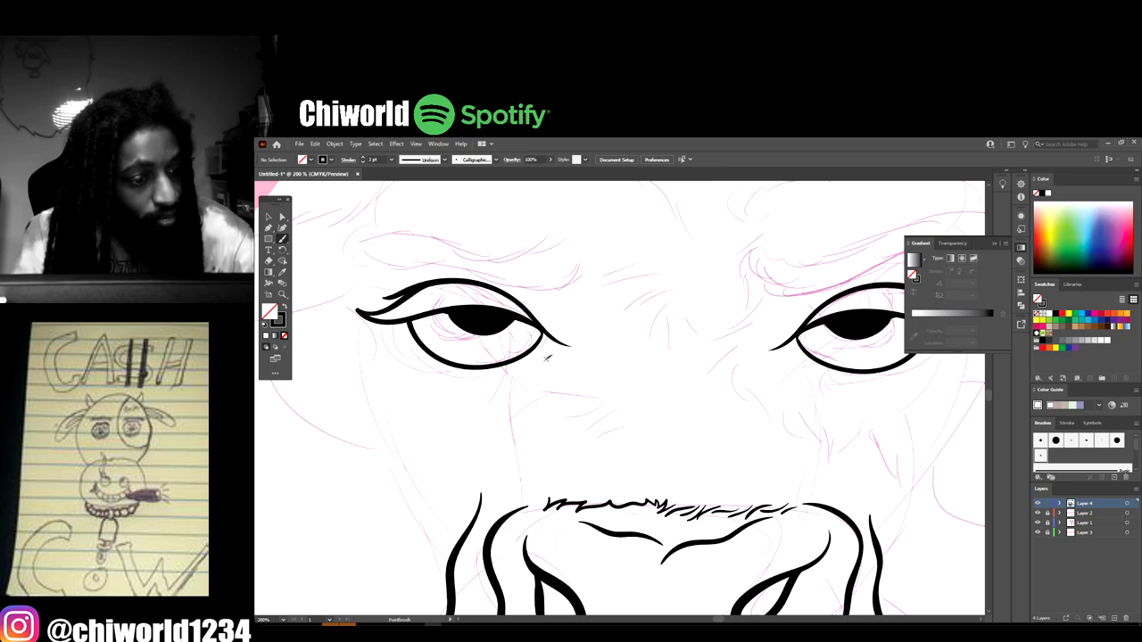
pyautogui.moveTo(550, 357)
pyautogui.mouseDown()
pyautogui.moveTo(502, 382)
pyautogui.moveTo(443, 383)
pyautogui.moveTo(403, 319)
pyautogui.mouseUp()
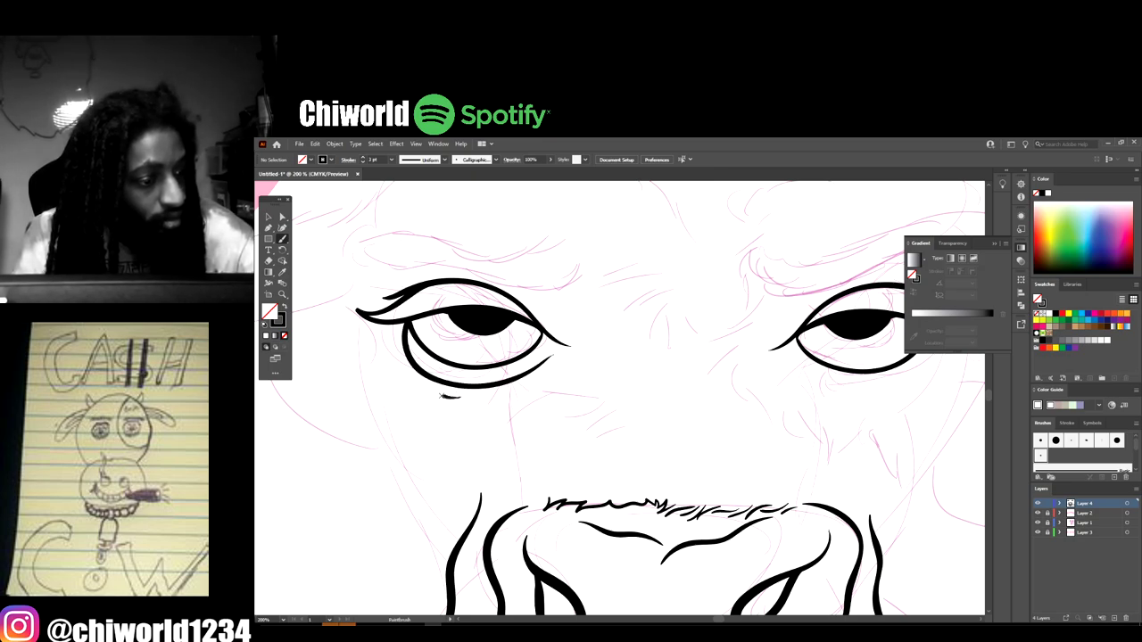
pyautogui.moveTo(446, 395); pyautogui.dragTo(427, 382)
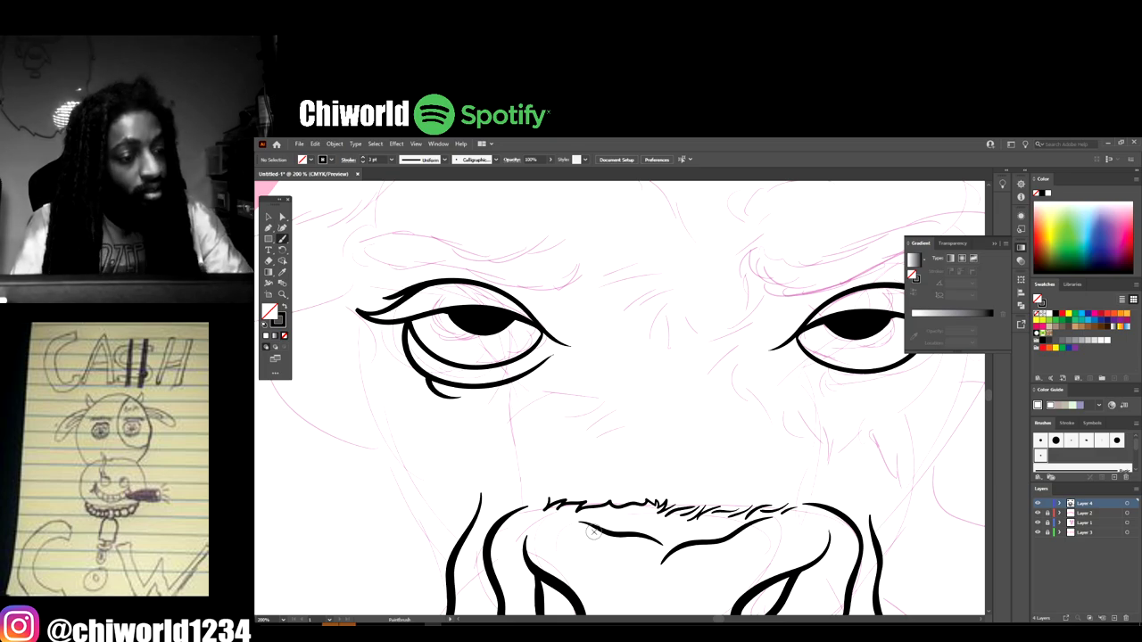
# - Paint a matching curved bag and a lower second fold beneath the cigar-side eye
pyautogui.hotkey('ctrl', '-')
pyautogui.hotkey('ctrl', '-')
pyautogui.hotkey('ctrl', '=')
pyautogui.hotkey('ctrl', '=')
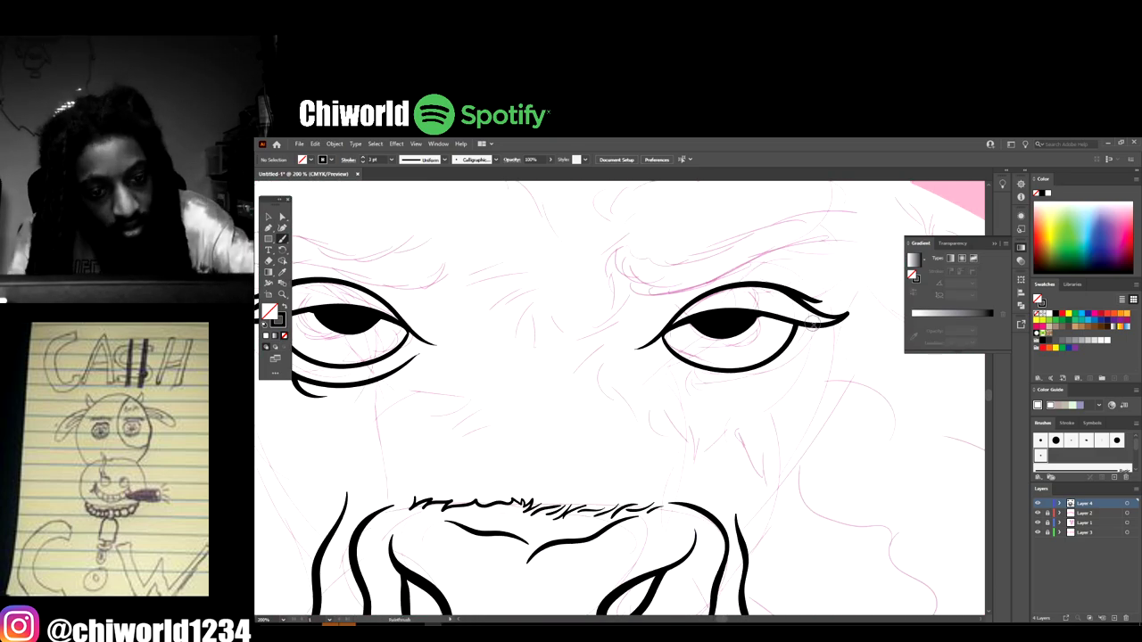
pyautogui.moveTo(812, 326)
pyautogui.mouseDown()
pyautogui.moveTo(792, 372)
pyautogui.moveTo(739, 393)
pyautogui.moveTo(671, 373)
pyautogui.mouseUp()
pyautogui.moveTo(796, 369)
pyautogui.mouseDown()
pyautogui.moveTo(766, 403)
pyautogui.moveTo(729, 412)
pyautogui.mouseUp()
pyautogui.scroll(-4, 772, 532)
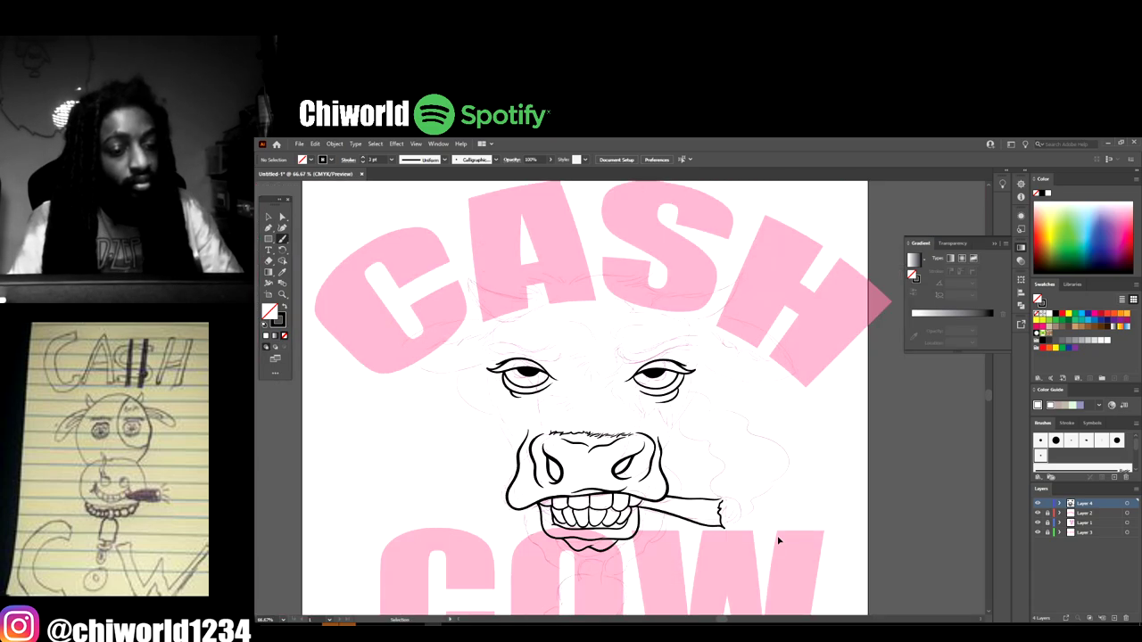
# - Paint the cigar-side snout contour from the top of the muzzle up to the eye's inner corner
pyautogui.scroll(3, 773, 532)
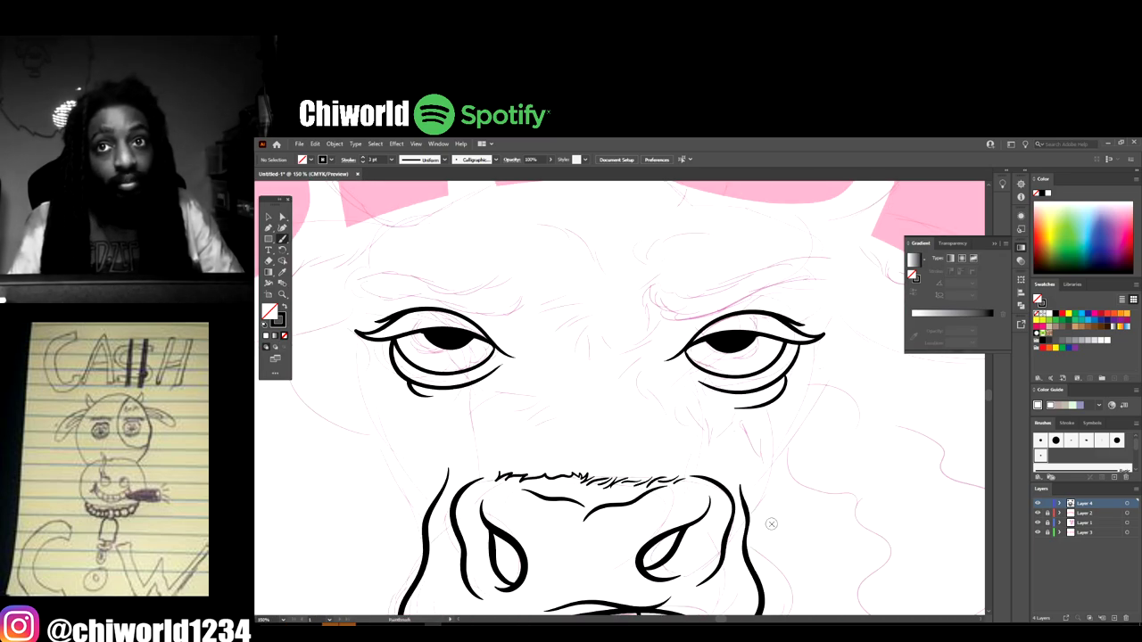
pyautogui.scroll(1, 771, 524)
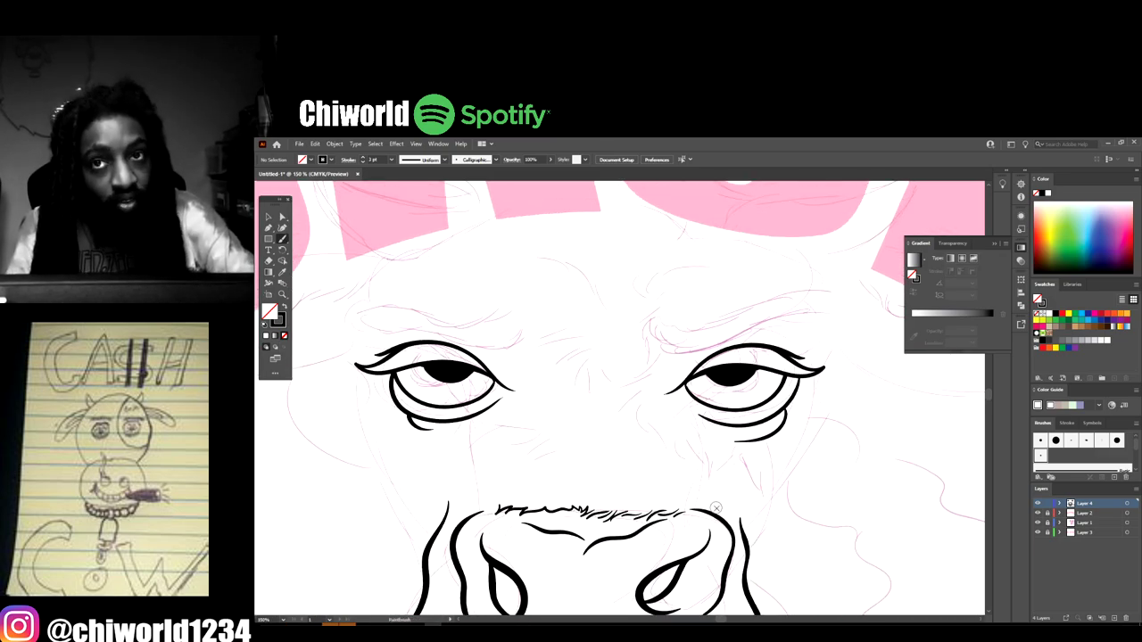
pyautogui.moveTo(715, 506)
pyautogui.mouseDown()
pyautogui.moveTo(683, 456)
pyautogui.moveTo(680, 402)
pyautogui.mouseUp()
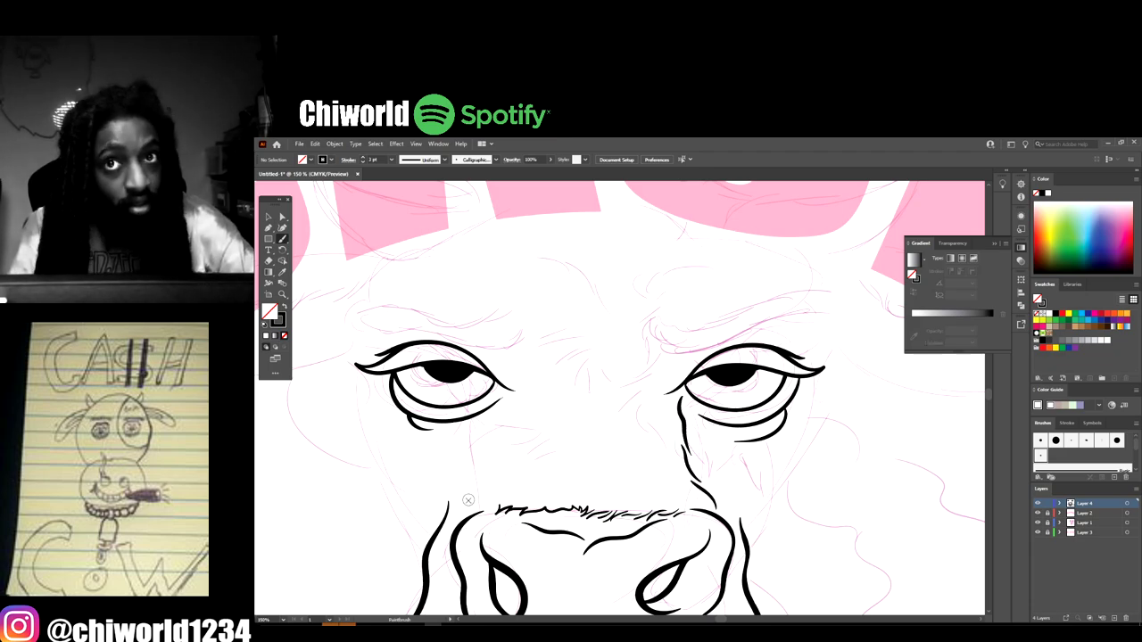
# - Paint the snout contour on the side away from the cigar, from the muzzle's top up past the eye's inner corner
pyautogui.moveTo(467, 500); pyautogui.dragTo(496, 438)
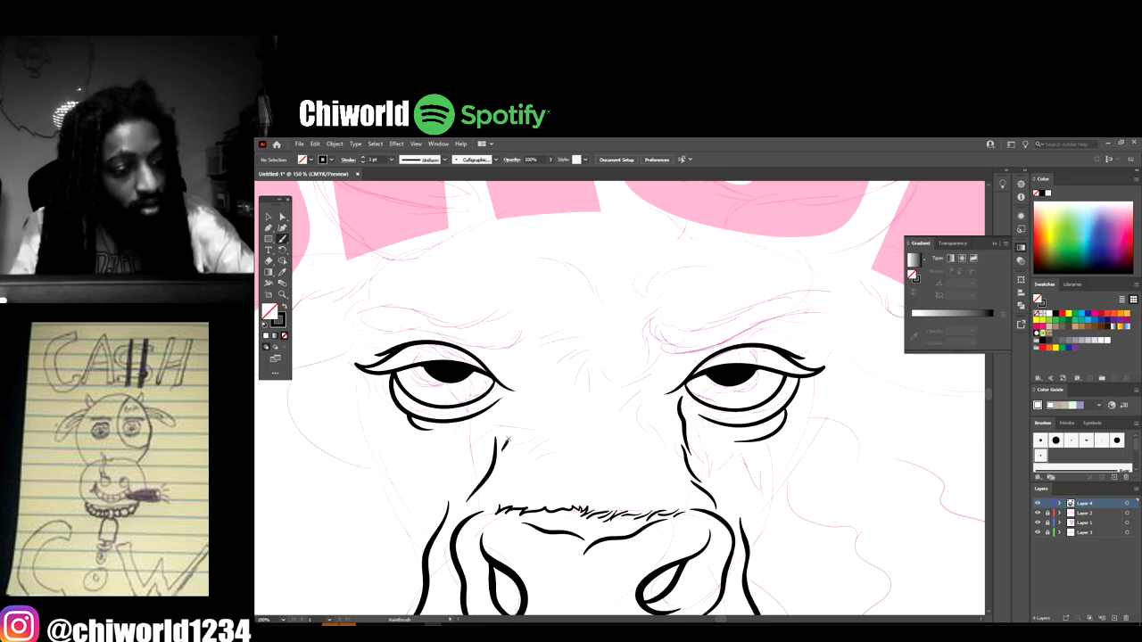
pyautogui.moveTo(509, 382); pyautogui.dragTo(504, 366)
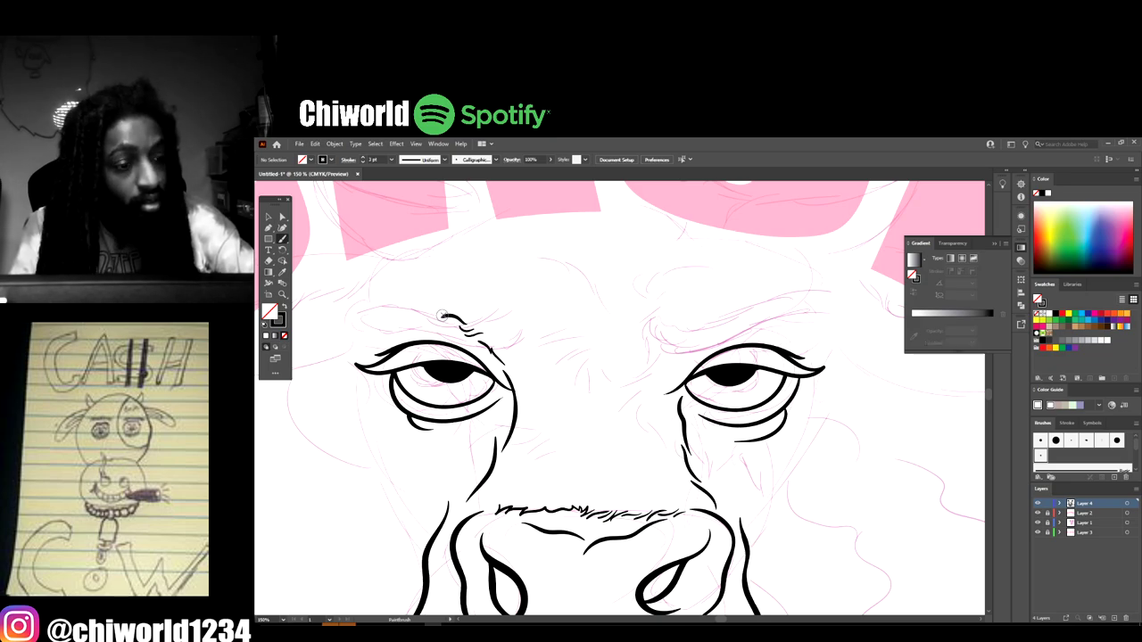
# - Try an eyebrow of short broken hair strokes above the mirrored eye and check it against the whole design
pyautogui.moveTo(446, 303)
pyautogui.mouseDown()
pyautogui.moveTo(418, 308)
pyautogui.moveTo(414, 295)
pyautogui.mouseUp()
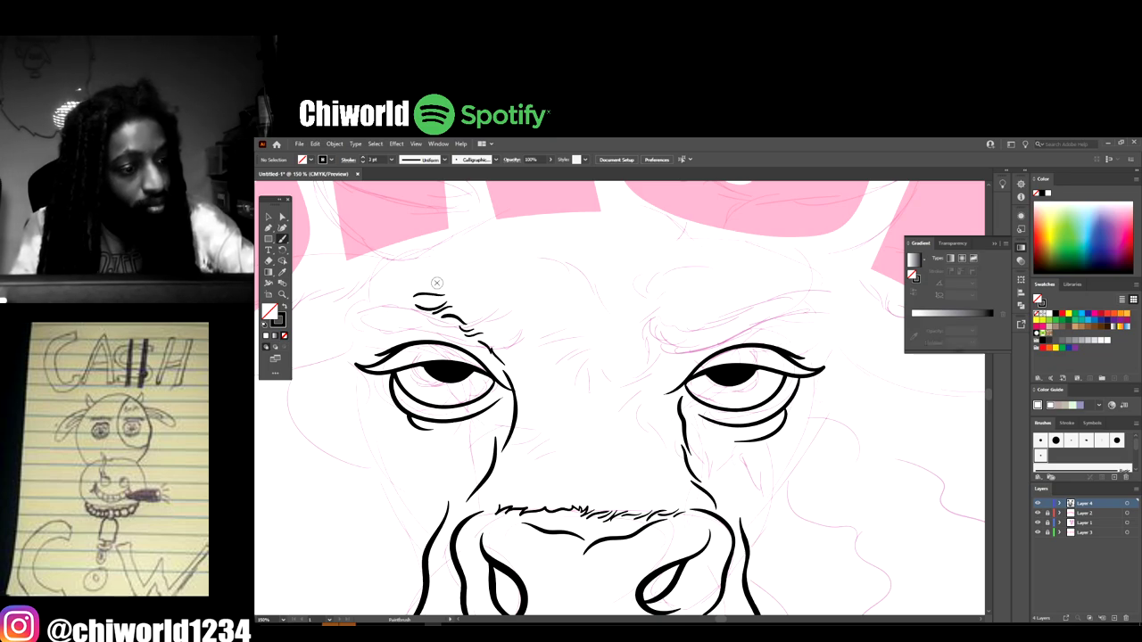
pyautogui.hotkey('ctrl', '-')
pyautogui.hotkey('ctrl', '-')
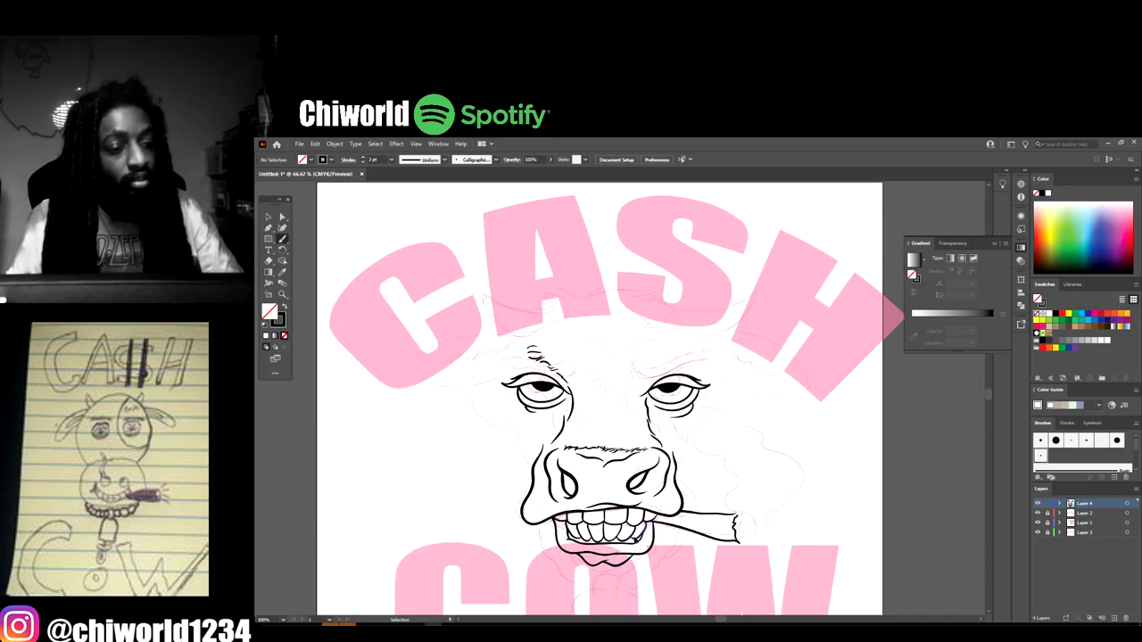
pyautogui.hotkey('ctrl', '-')
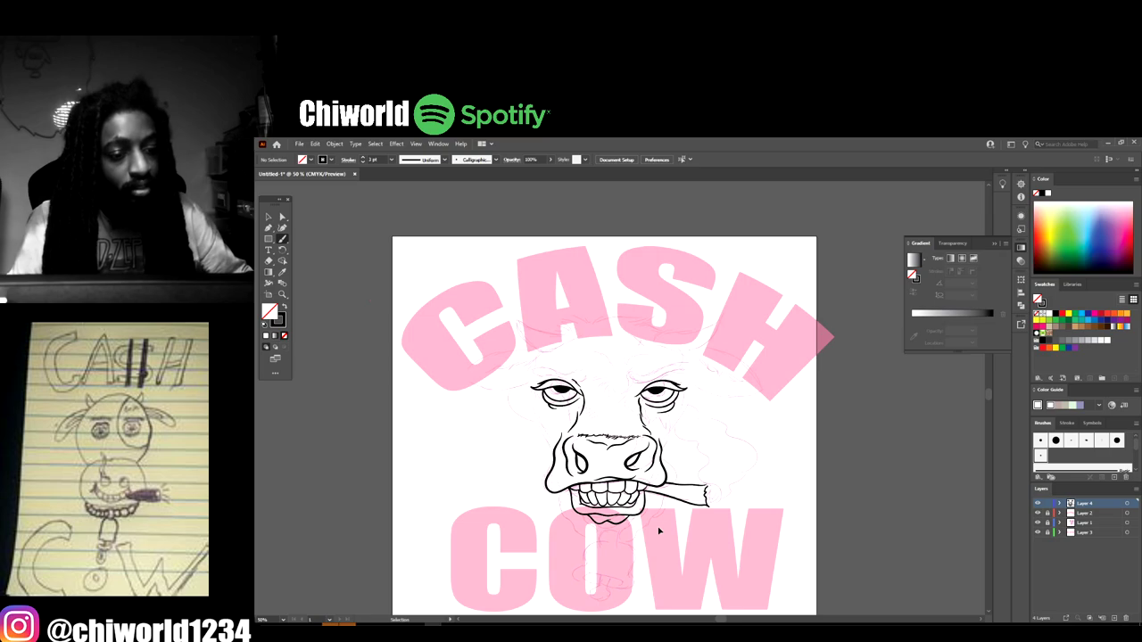
pyautogui.hotkey('ctrl', '-')
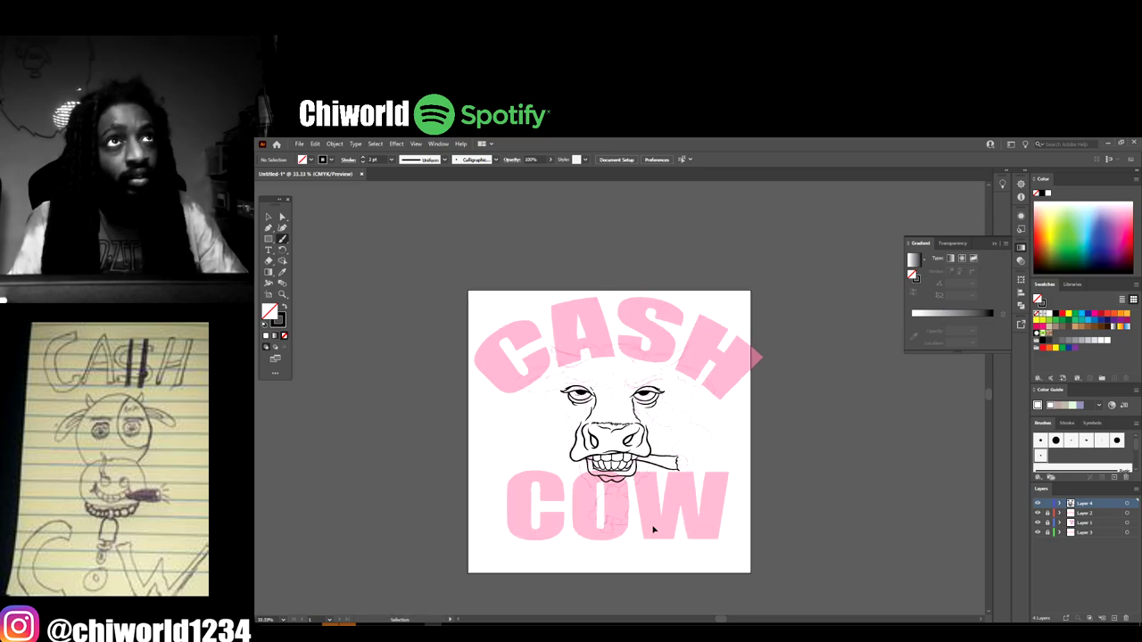
# - Paint the cigar-side eyebrow over the sketch with a smooth curved lower line and a broken, hairy upper line
pyautogui.hotkey('ctrl', '+')
pyautogui.hotkey('ctrl', '+')
pyautogui.hotkey('ctrl', '+')
pyautogui.hotkey('ctrl', '+')
pyautogui.scroll(1, 652, 527)
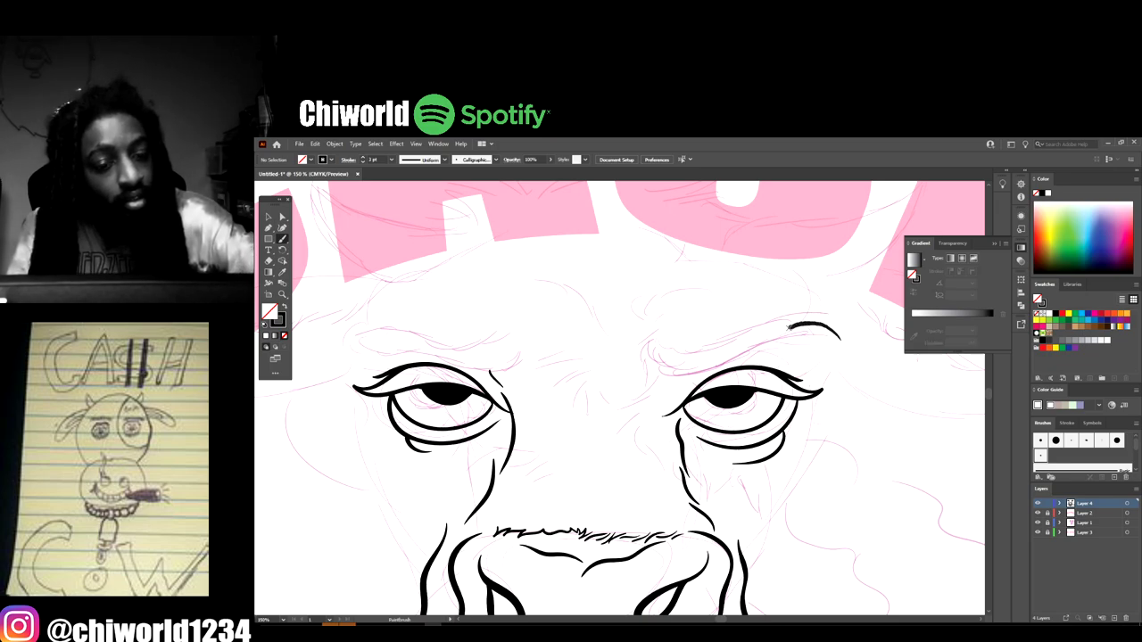
pyautogui.moveTo(674, 365); pyautogui.dragTo(663, 363)
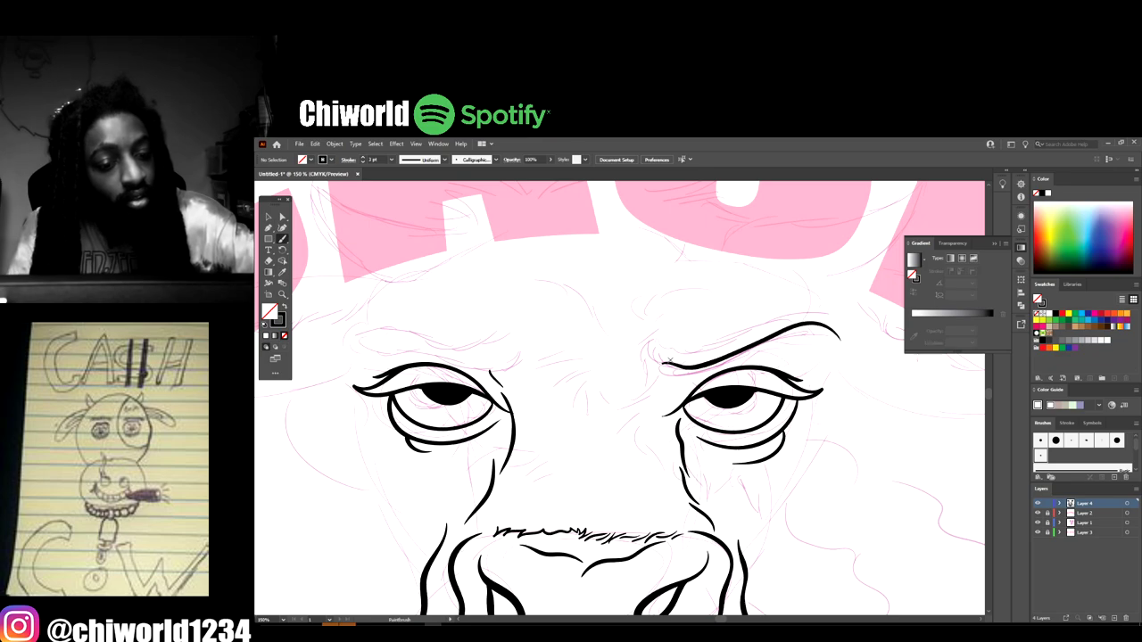
pyautogui.moveTo(843, 338)
pyautogui.mouseDown()
pyautogui.moveTo(819, 306)
pyautogui.moveTo(774, 310)
pyautogui.moveTo(693, 346)
pyautogui.moveTo(649, 341)
pyautogui.mouseUp()
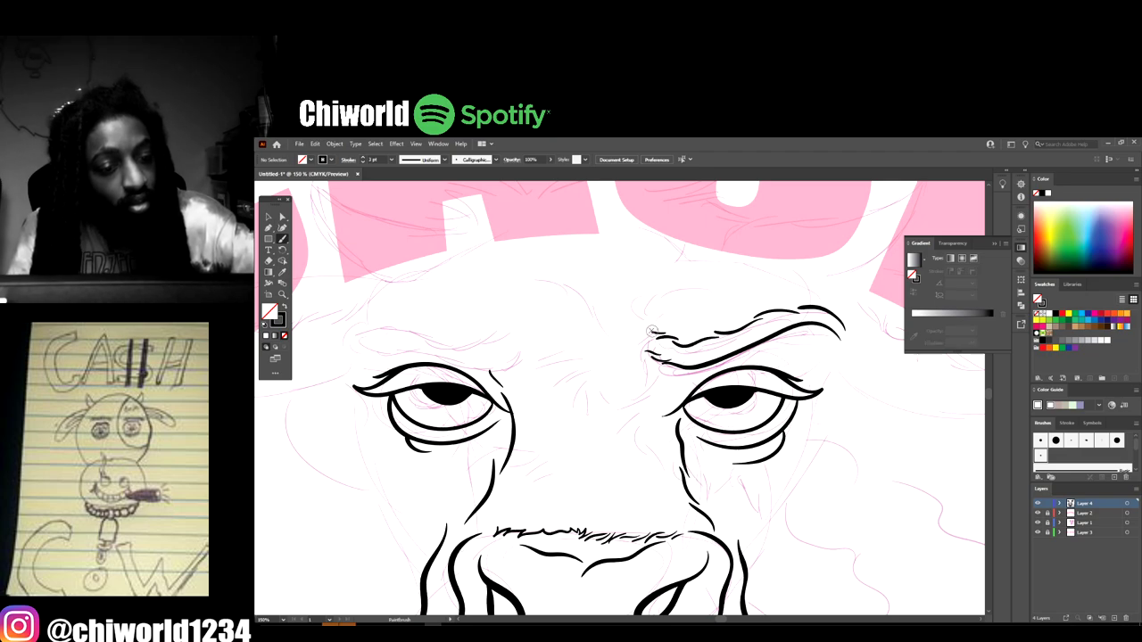
# - Turn the Layer 1 sketch off and back on to check the cigar-side eyebrow within the whole design
pyautogui.hotkey('ctrl', '-')
pyautogui.hotkey('ctrl', '-')
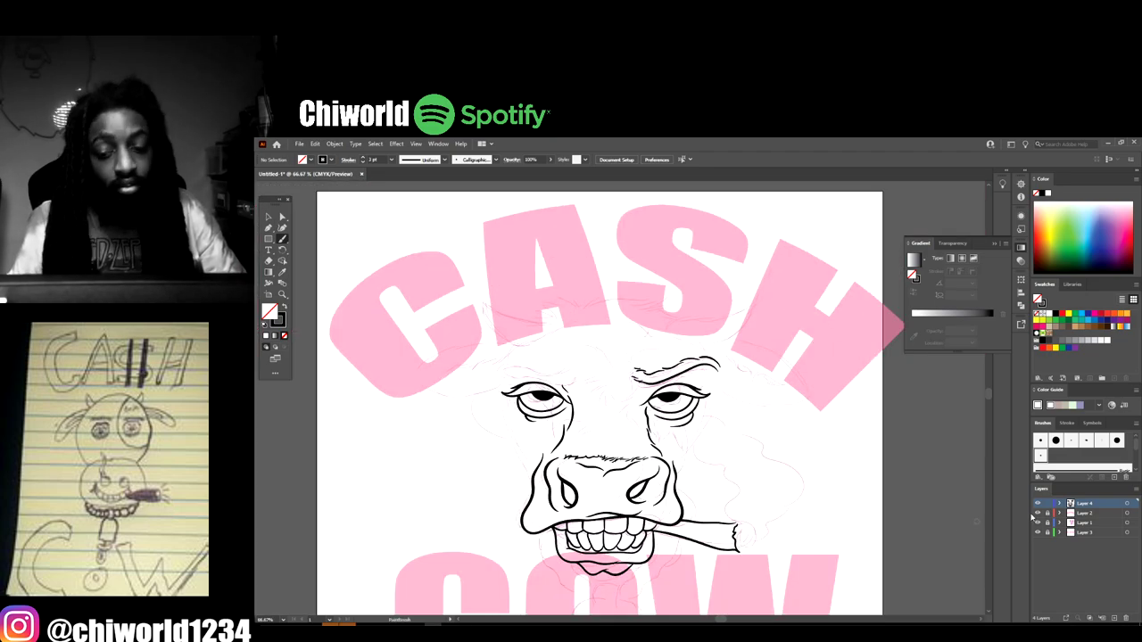
pyautogui.hotkey('ctrl', '-')
pyautogui.hotkey('ctrl', '-')
pyautogui.hotkey('ctrl', '-')
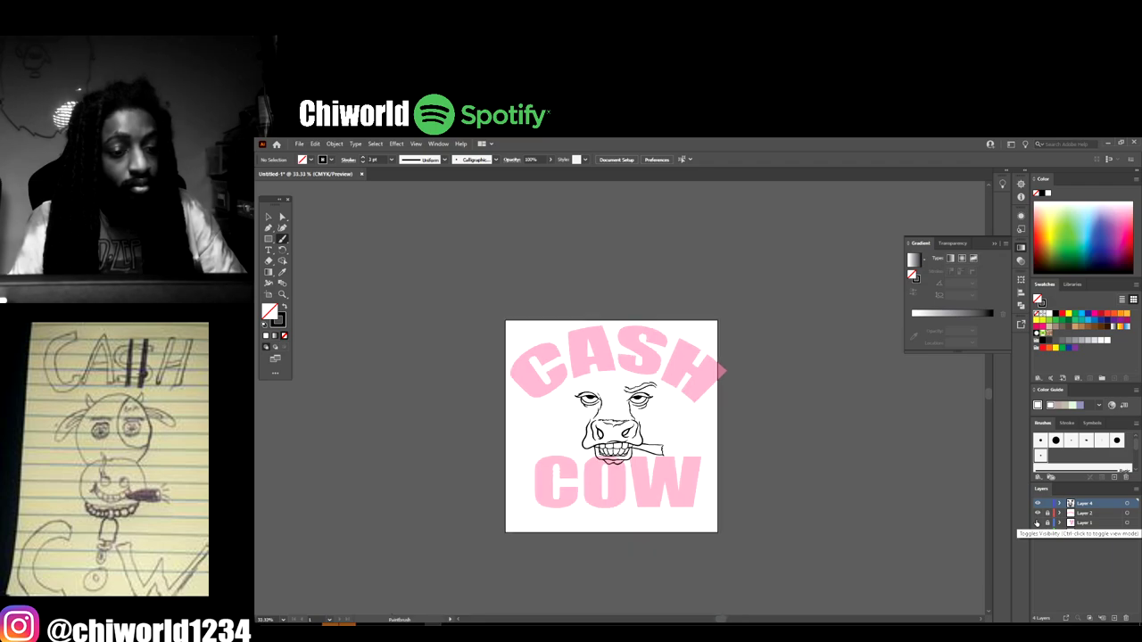
pyautogui.hotkey('ctrl', '+')
pyautogui.hotkey('ctrl', '+')
pyautogui.hotkey('ctrl', '+')
pyautogui.hotkey('ctrl', '+')
pyautogui.click(1037, 525)
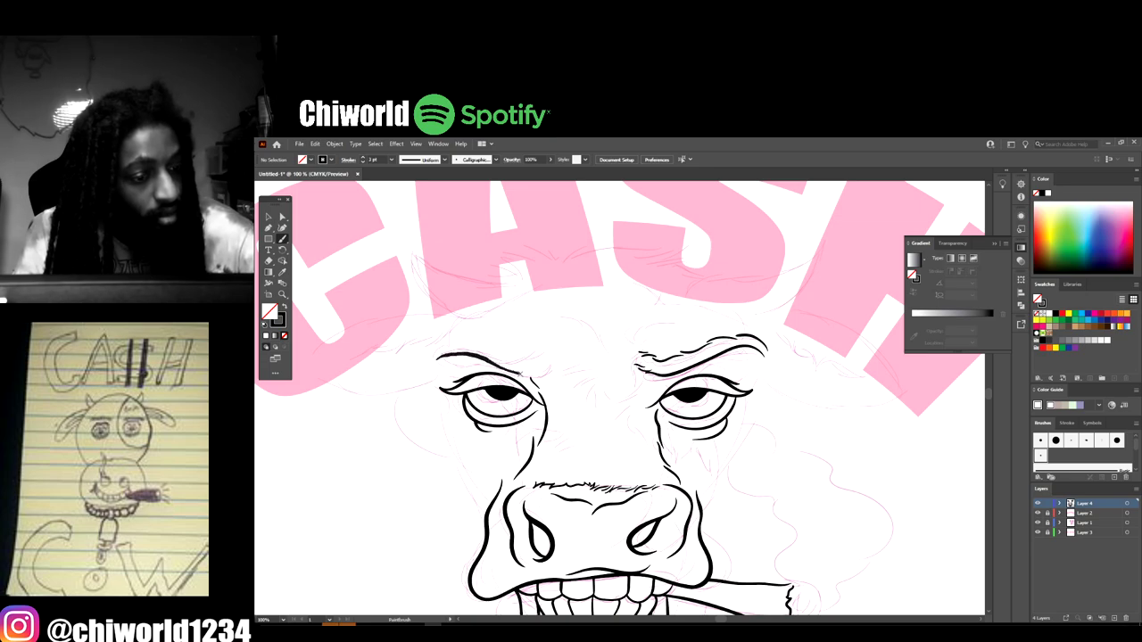
# - Paint a matching eyebrow above the mirrored eye, with a curved lower line and a broken, hairy upper line
pyautogui.moveTo(540, 375)
pyautogui.mouseDown()
pyautogui.moveTo(549, 368)
pyautogui.moveTo(487, 343)
pyautogui.mouseUp()
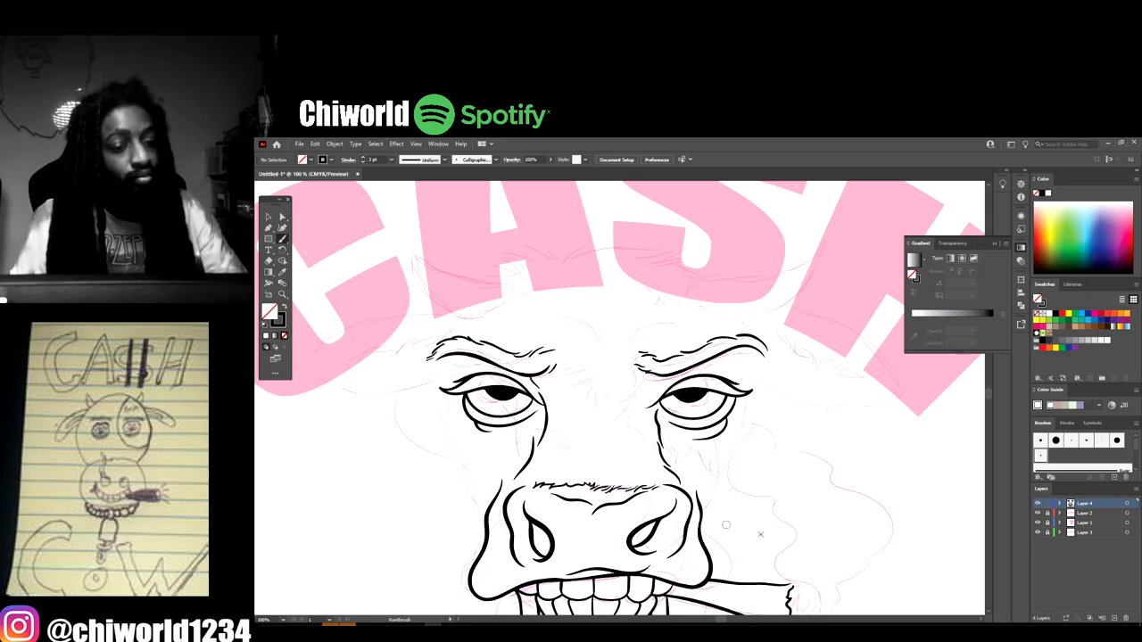
pyautogui.hotkey('ctrl', '-')
pyautogui.hotkey('ctrl', '-')
pyautogui.scroll(-1, 763, 522)
pyautogui.hotkey('ctrl', '+')
pyautogui.hotkey('ctrl', '+')
pyautogui.hotkey('ctrl', '+')
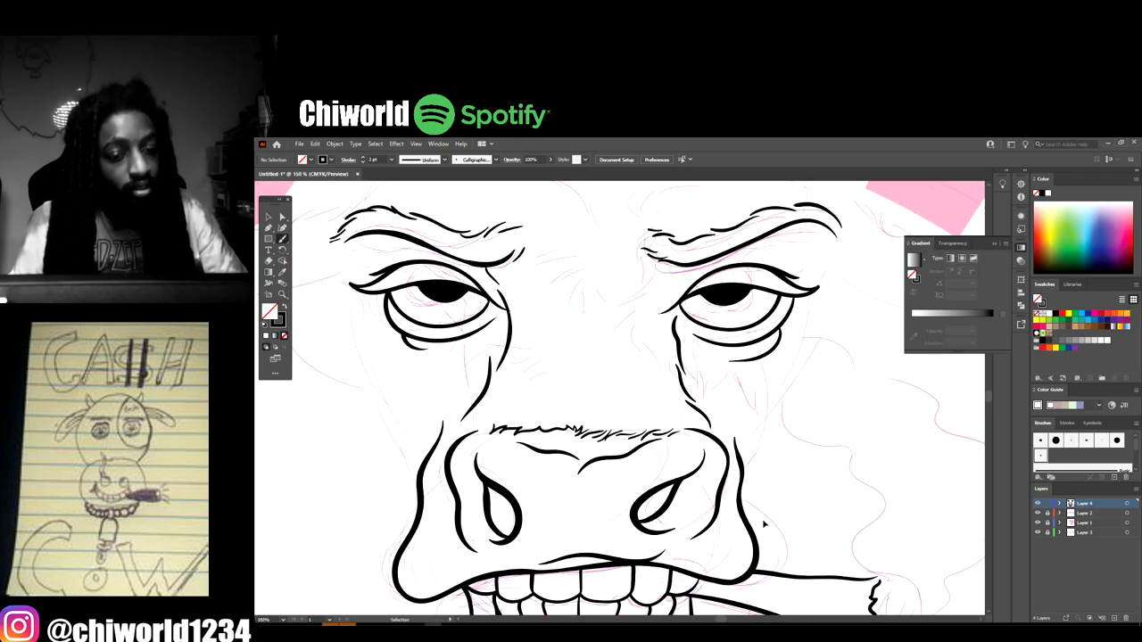
# - Fill both nostril openings solid black with brush strokes
pyautogui.hotkey('ctrl', '-')
pyautogui.hotkey('ctrl', '-')
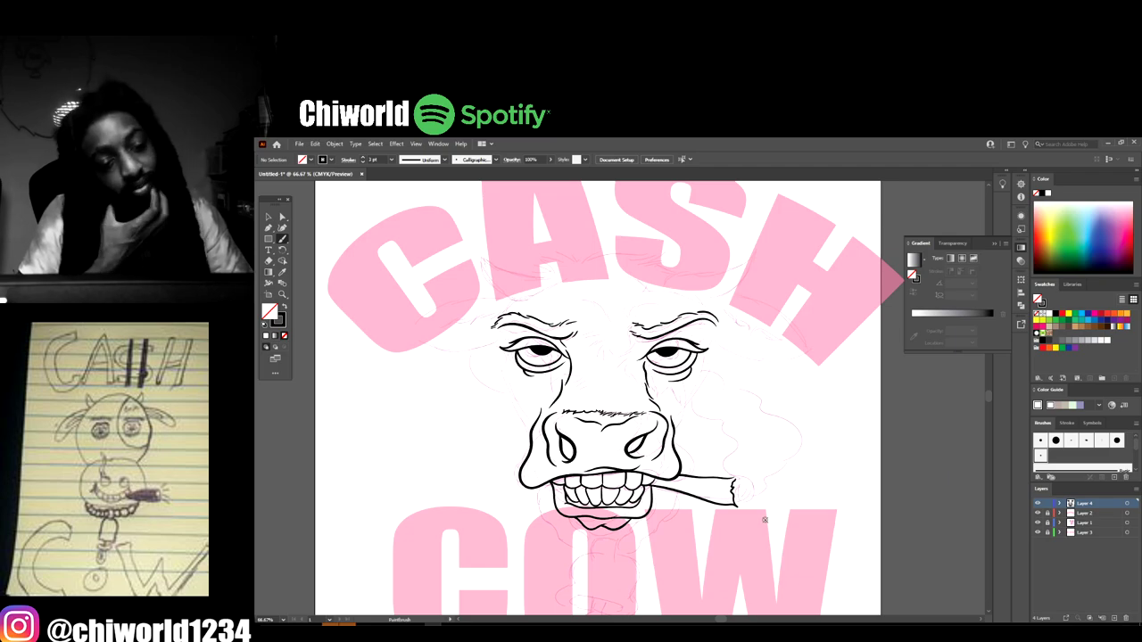
pyautogui.hotkey('ctrl', '+')
pyautogui.hotkey('ctrl', '+')
pyautogui.hotkey('ctrl', '+')
pyautogui.scroll(-3, 771, 516)
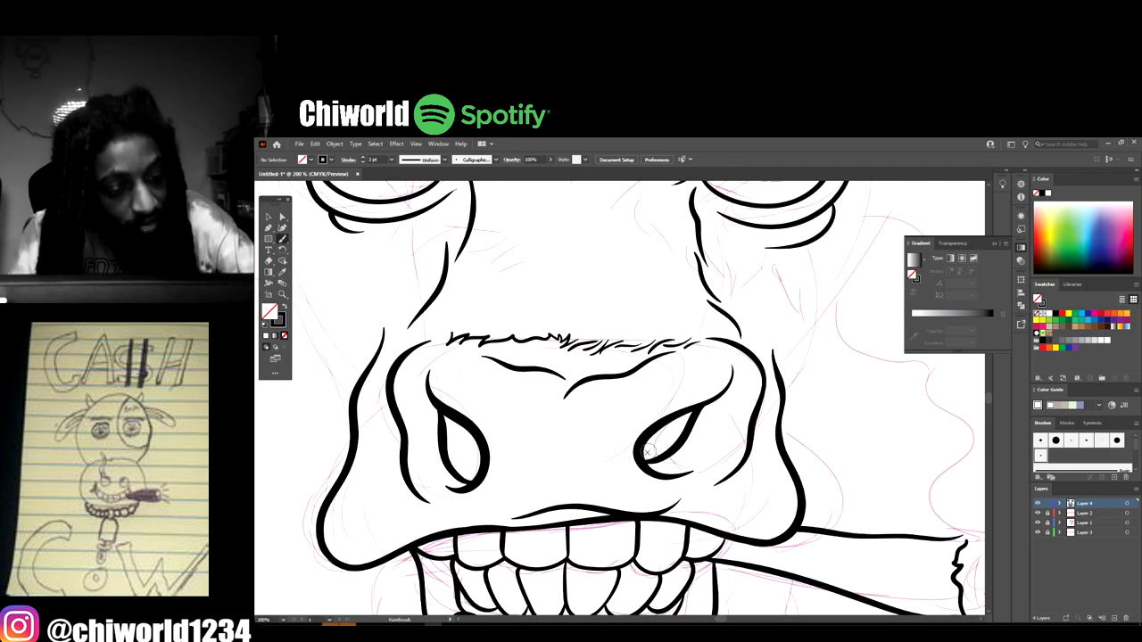
pyautogui.moveTo(648, 452); pyautogui.dragTo(685, 419)
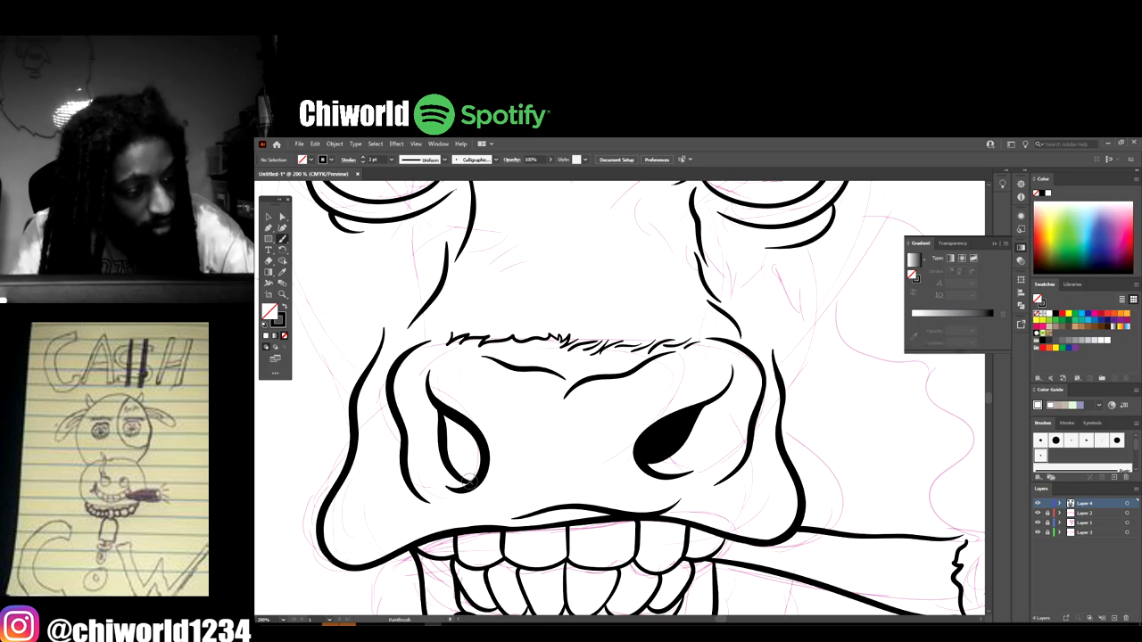
pyautogui.moveTo(471, 482)
pyautogui.mouseDown()
pyautogui.moveTo(477, 455)
pyautogui.moveTo(453, 420)
pyautogui.moveTo(460, 461)
pyautogui.moveTo(445, 423)
pyautogui.moveTo(477, 479)
pyautogui.moveTo(471, 447)
pyautogui.moveTo(472, 478)
pyautogui.moveTo(451, 431)
pyautogui.moveTo(463, 474)
pyautogui.moveTo(473, 482)
pyautogui.moveTo(474, 472)
pyautogui.moveTo(465, 482)
pyautogui.moveTo(433, 400)
pyautogui.mouseUp()
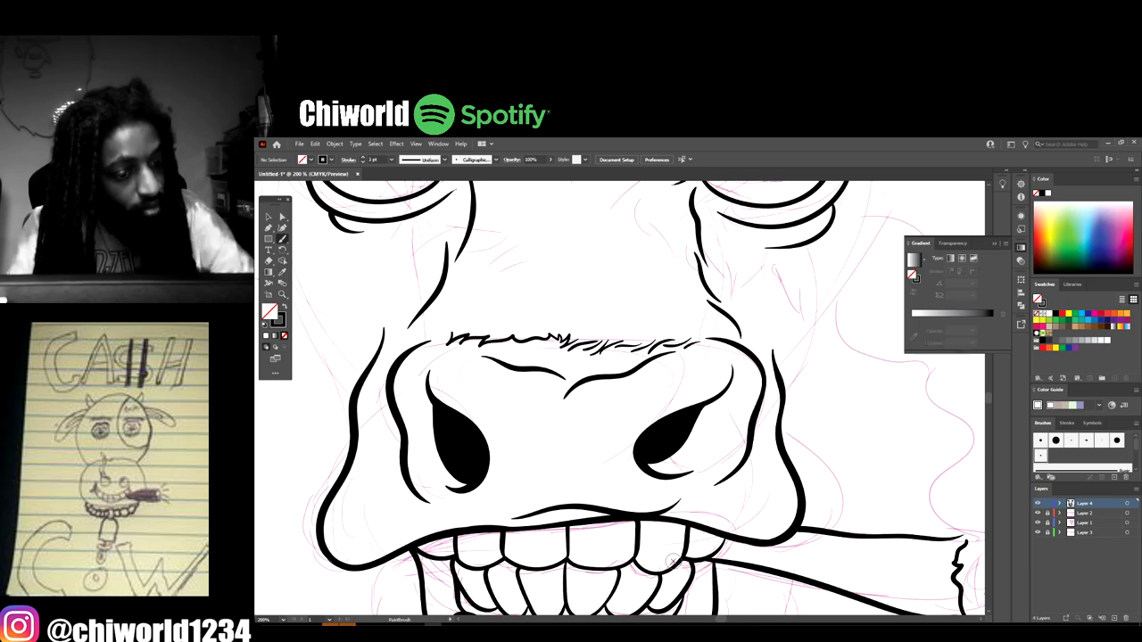
# - Paint a short lower cheek line on the cigar side, rising outward from the muzzle's outer edge
pyautogui.hotkey('ctrl', '-')
pyautogui.hotkey('ctrl', '-')
pyautogui.hotkey('ctrl', '-')
pyautogui.hotkey('ctrl', '-')
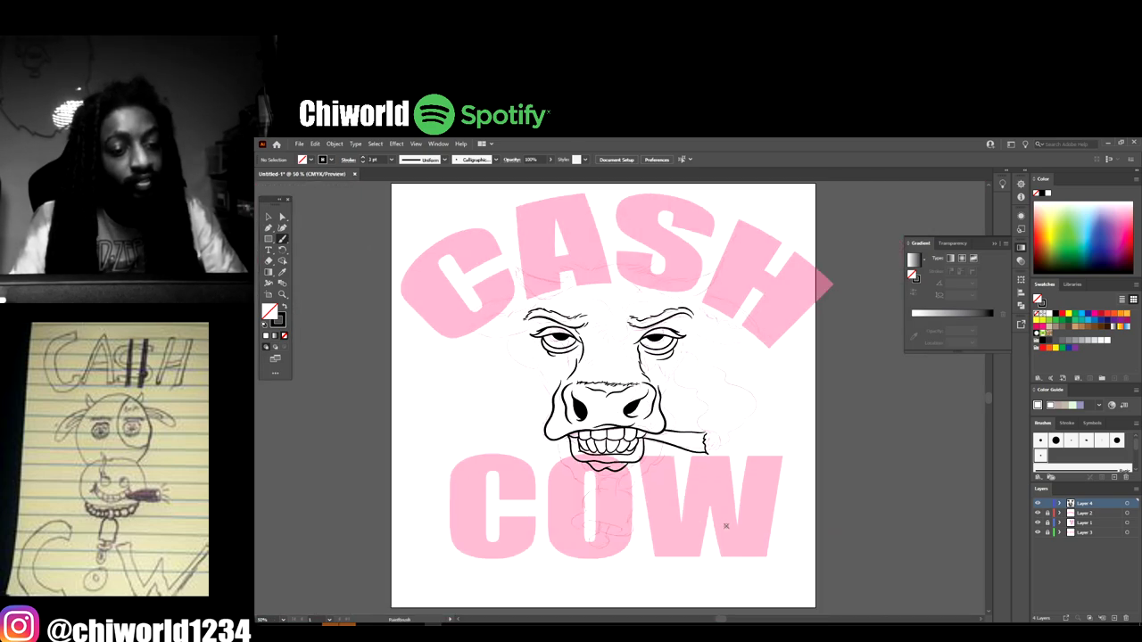
pyautogui.hotkey('ctrl', '+')
pyautogui.hotkey('ctrl', '+')
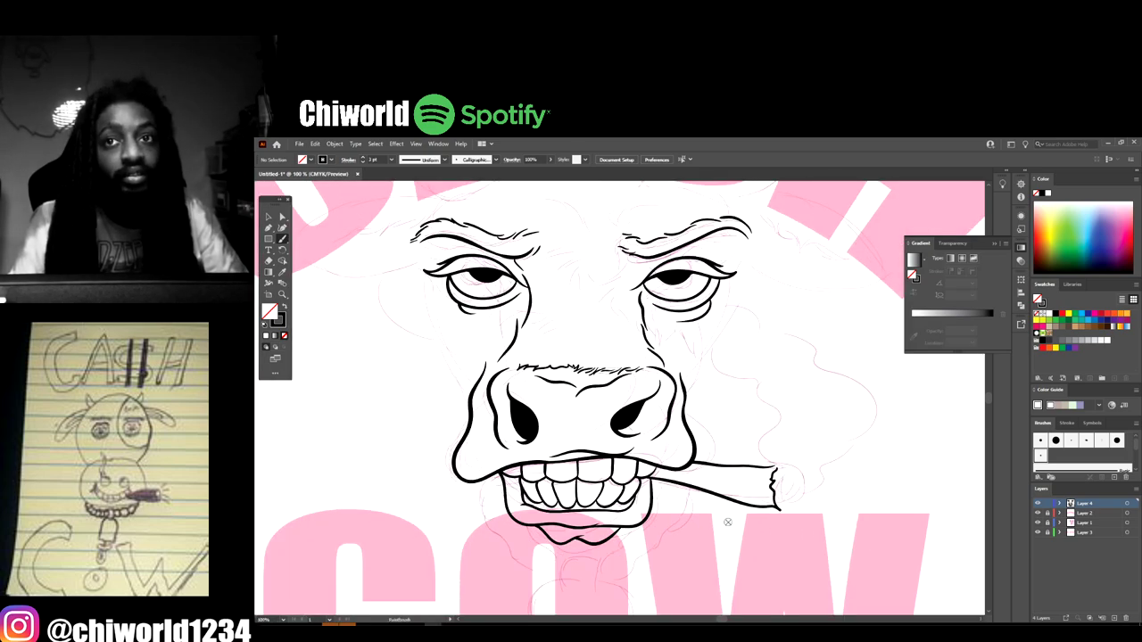
pyautogui.hotkey('ctrl', '+')
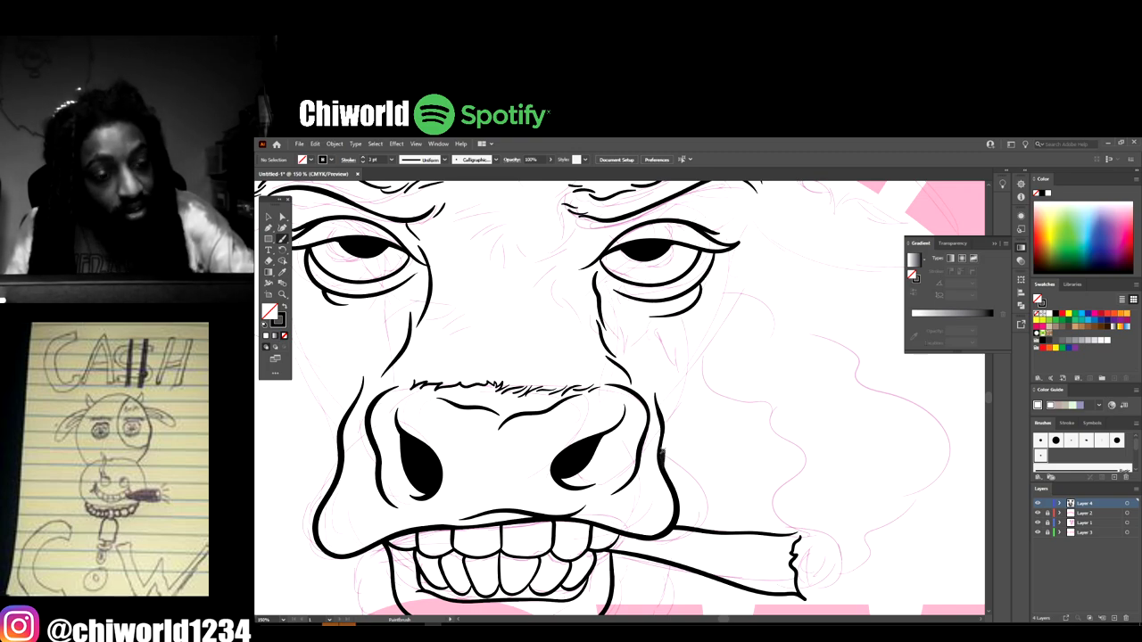
pyautogui.moveTo(661, 455); pyautogui.dragTo(701, 371)
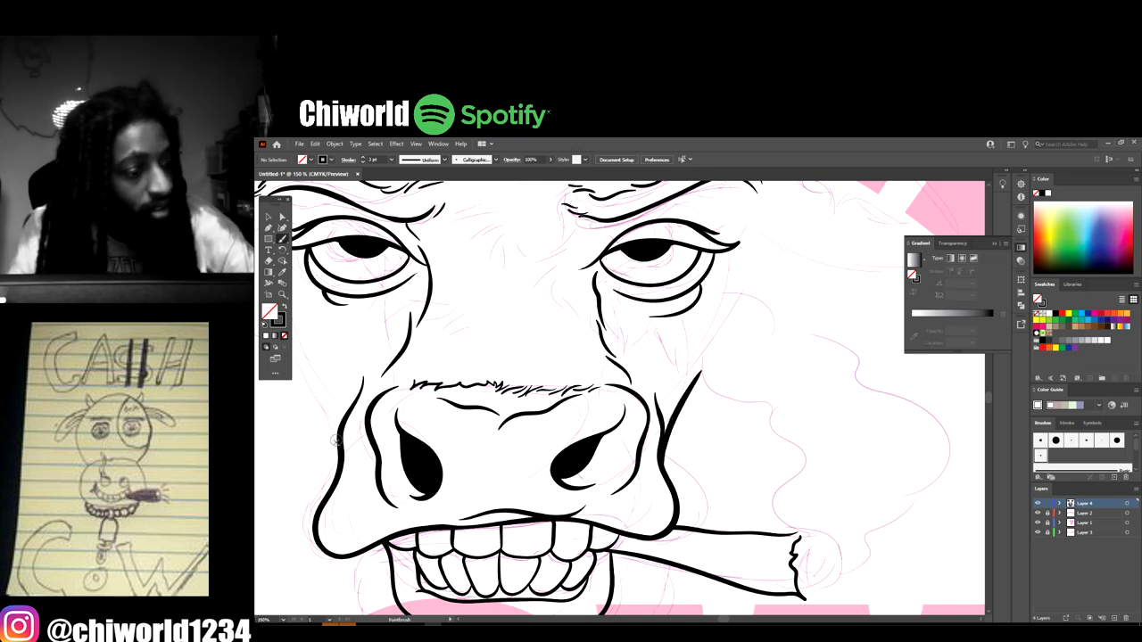
# - Paint the opposite cheek outline from the muzzle's outer edge up to the mirrored eye's outer corner, ending in short hair strokes
pyautogui.hotkey('ctrl', '-')
pyautogui.hotkey('ctrl', '-')
pyautogui.hotkey('ctrl', '+')
pyautogui.hotkey('ctrl', '+')
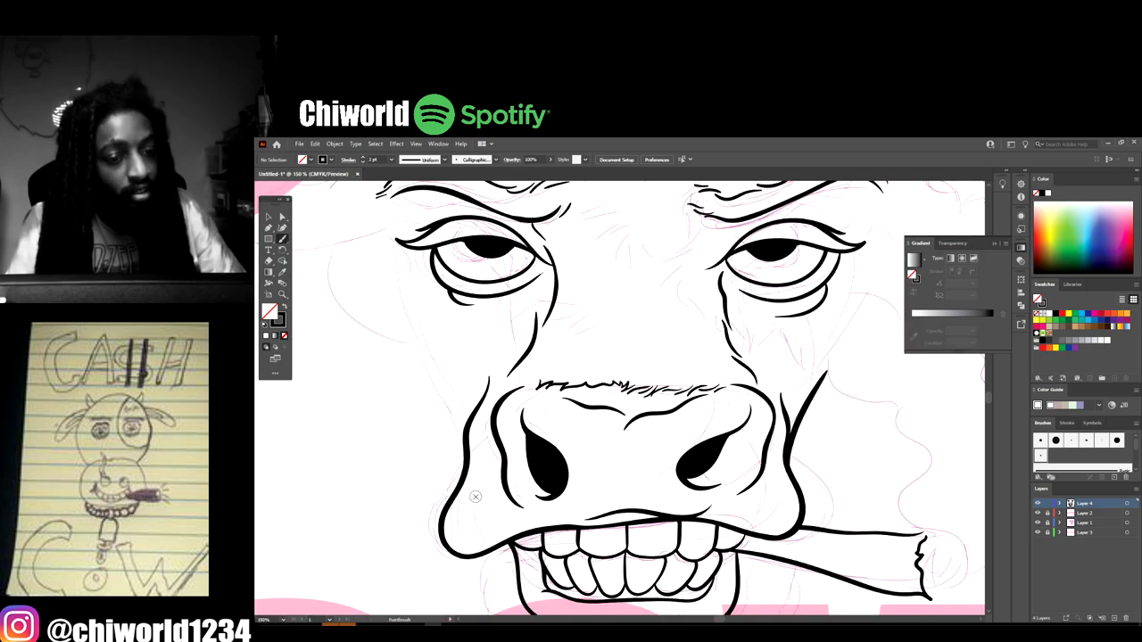
pyautogui.scroll(2, 475, 496)
pyautogui.moveTo(457, 524); pyautogui.dragTo(403, 355)
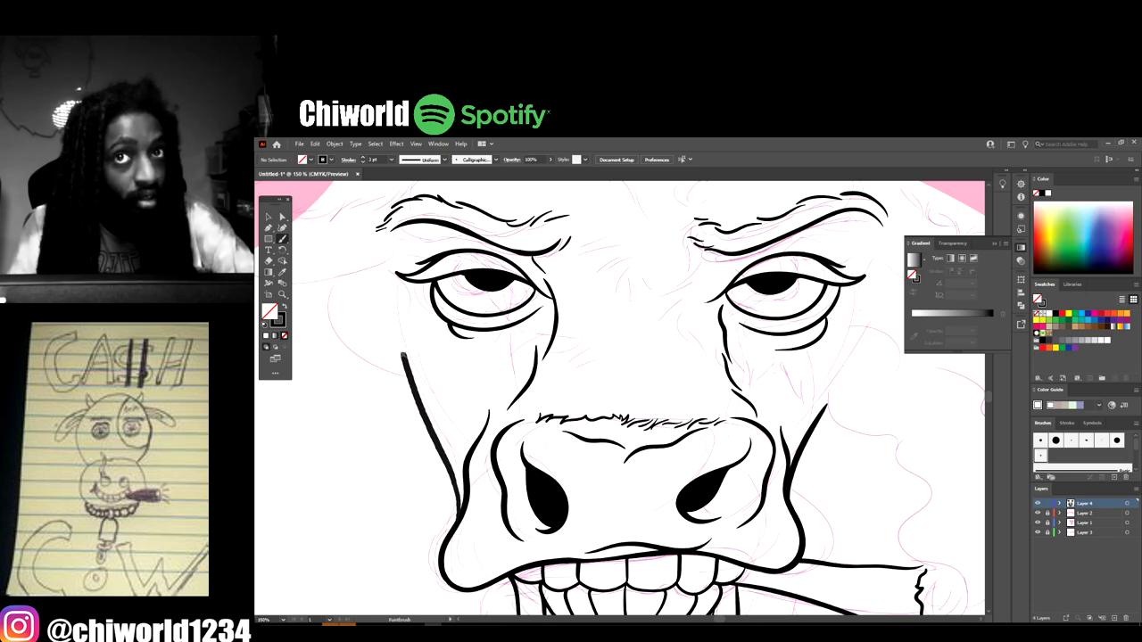
pyautogui.moveTo(399, 306); pyautogui.dragTo(399, 305)
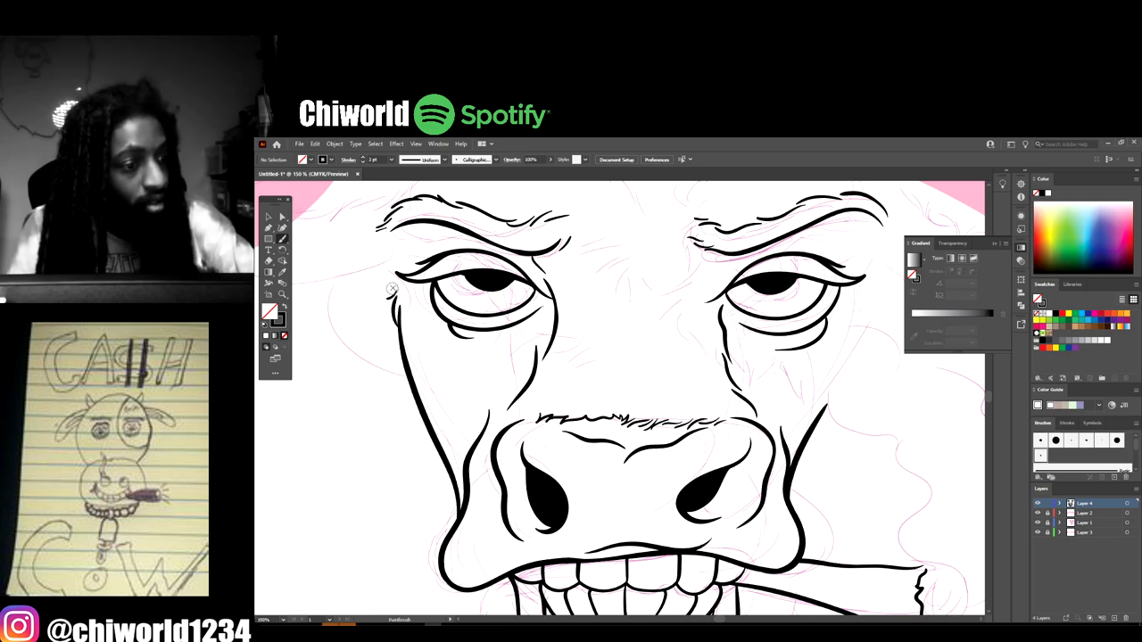
# - Extend the cigar-side cheek outline up beside the eye's outer corner and finish it with short hair strokes
pyautogui.hotkey('ctrl', '-')
pyautogui.hotkey('ctrl', '-')
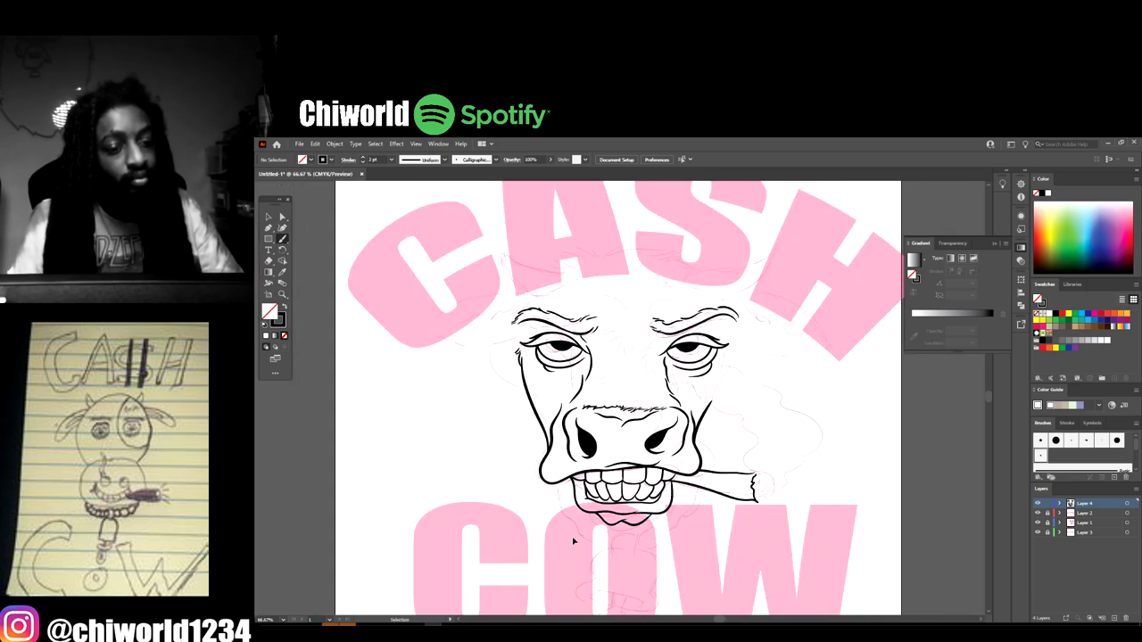
pyautogui.hotkey('ctrl', '-')
pyautogui.hotkey('ctrl', '+')
pyautogui.hotkey('ctrl', '+')
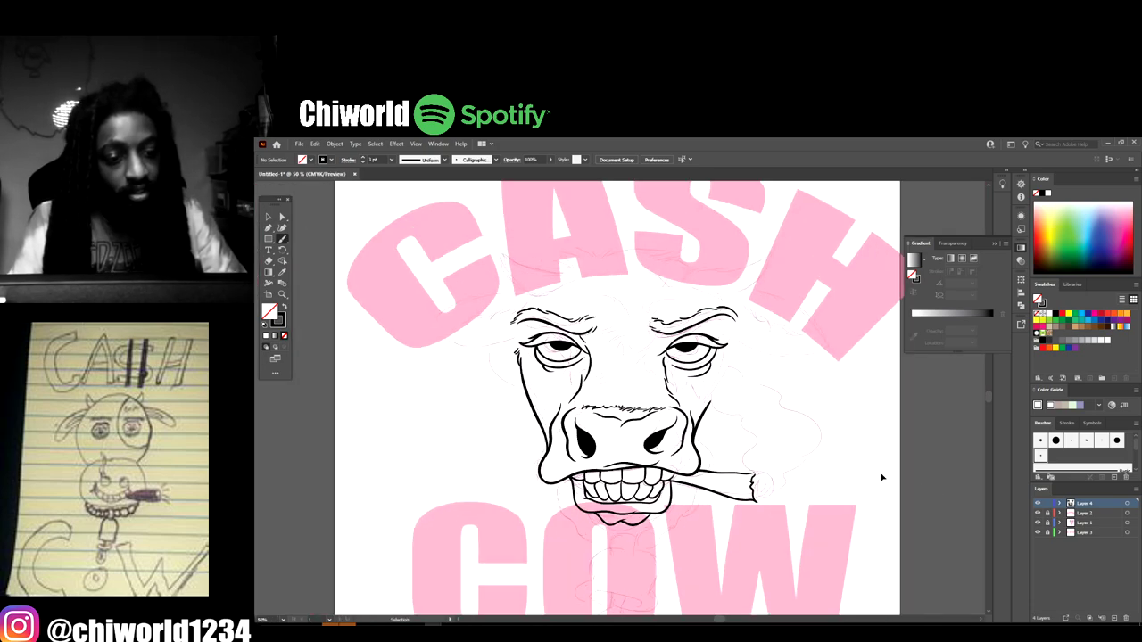
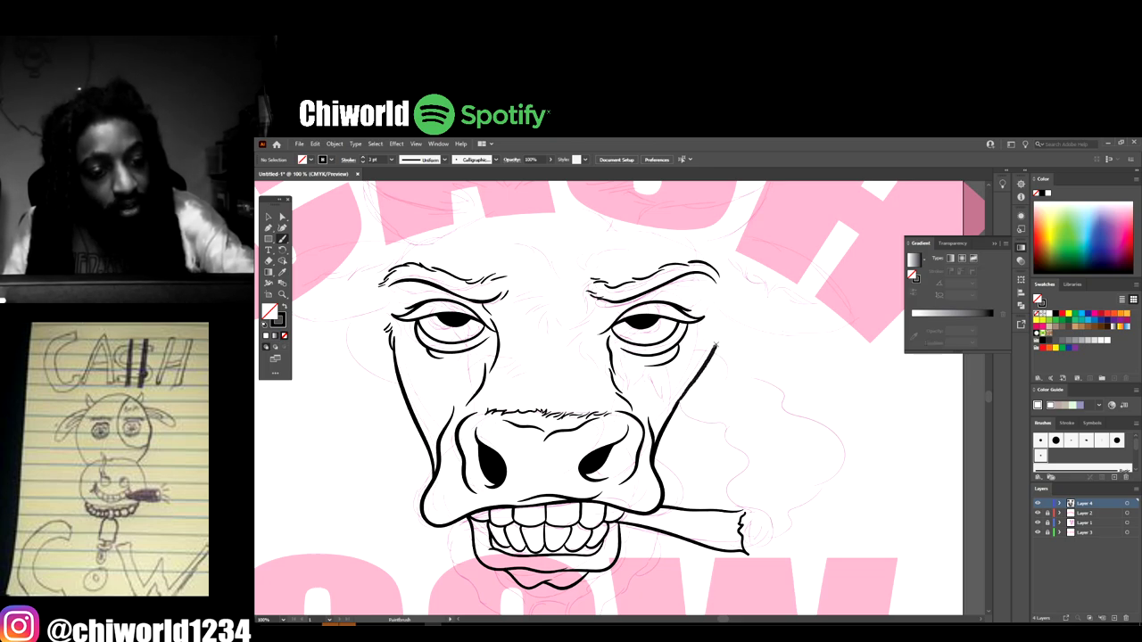
pyautogui.moveTo(715, 346); pyautogui.dragTo(722, 319)
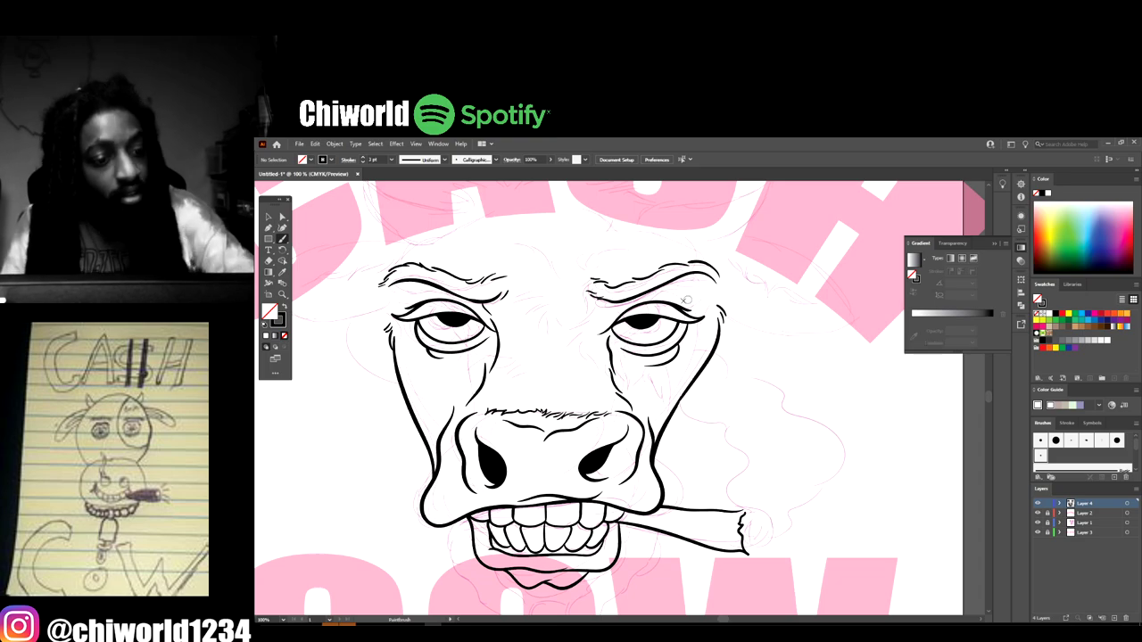
# - Paint the cigar-side ear outline with jagged fur at its base, a pointed tip and a notched upper edge reaching above the eyebrow
pyautogui.hotkey('ctrl', '-')
pyautogui.hotkey('ctrl', '-')
pyautogui.scroll(2, 790, 367)
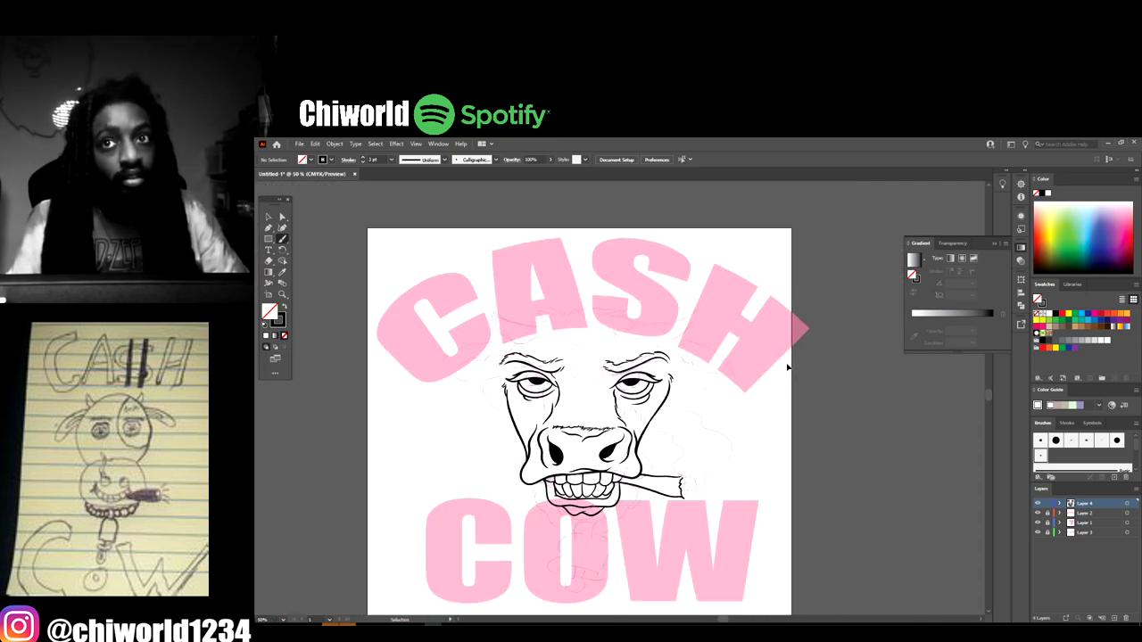
pyautogui.hotkey('ctrl', '+')
pyautogui.hotkey('ctrl', '+')
pyautogui.hotkey('ctrl', '+')
pyautogui.scroll(2, 790, 365)
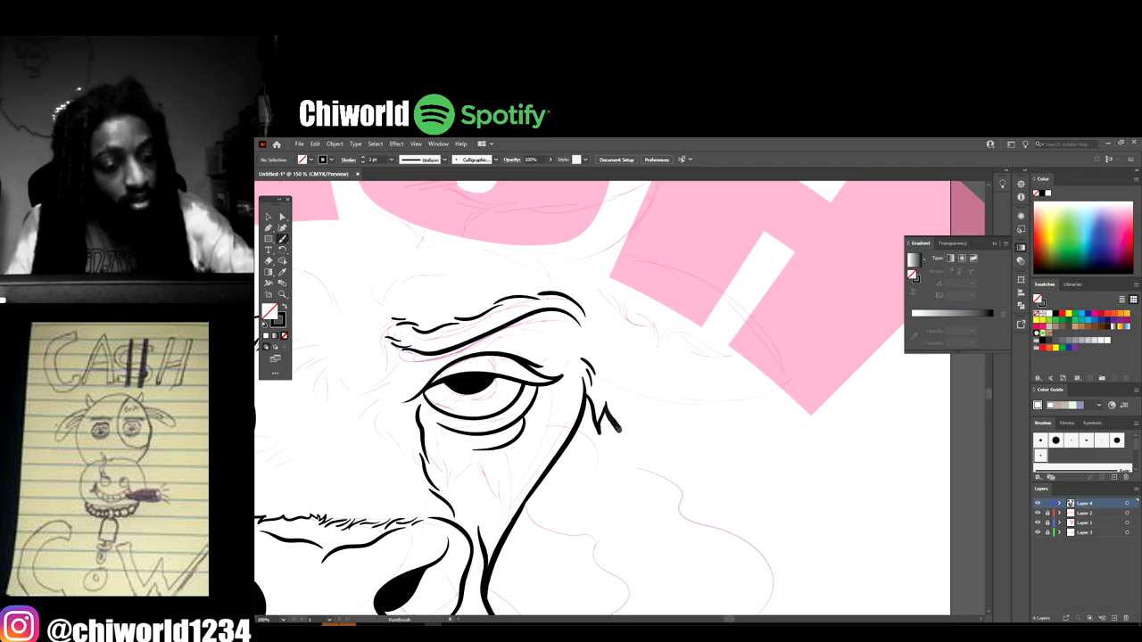
pyautogui.moveTo(632, 427)
pyautogui.mouseDown()
pyautogui.moveTo(710, 448)
pyautogui.moveTo(808, 409)
pyautogui.moveTo(807, 399)
pyautogui.moveTo(755, 319)
pyautogui.moveTo(708, 280)
pyautogui.moveTo(640, 255)
pyautogui.moveTo(558, 275)
pyautogui.mouseUp()
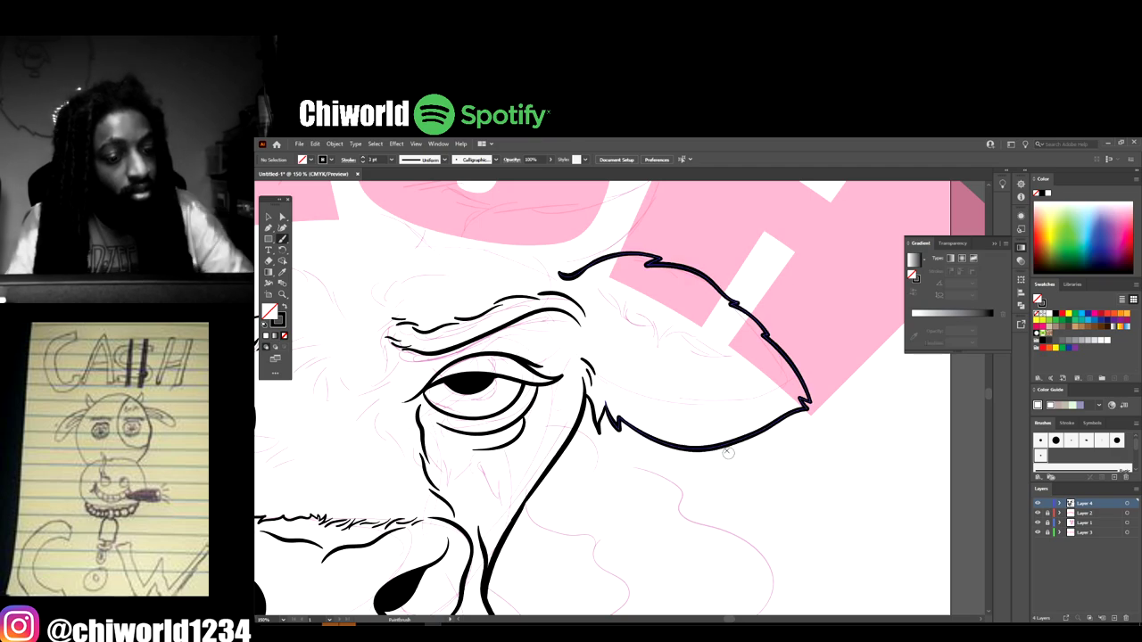
# - Turn the Layer 1 sketch off and check the inked face and ear against the CASH and COW lettering
pyautogui.hotkey('ctrl', '-')
pyautogui.hotkey('ctrl', '-')
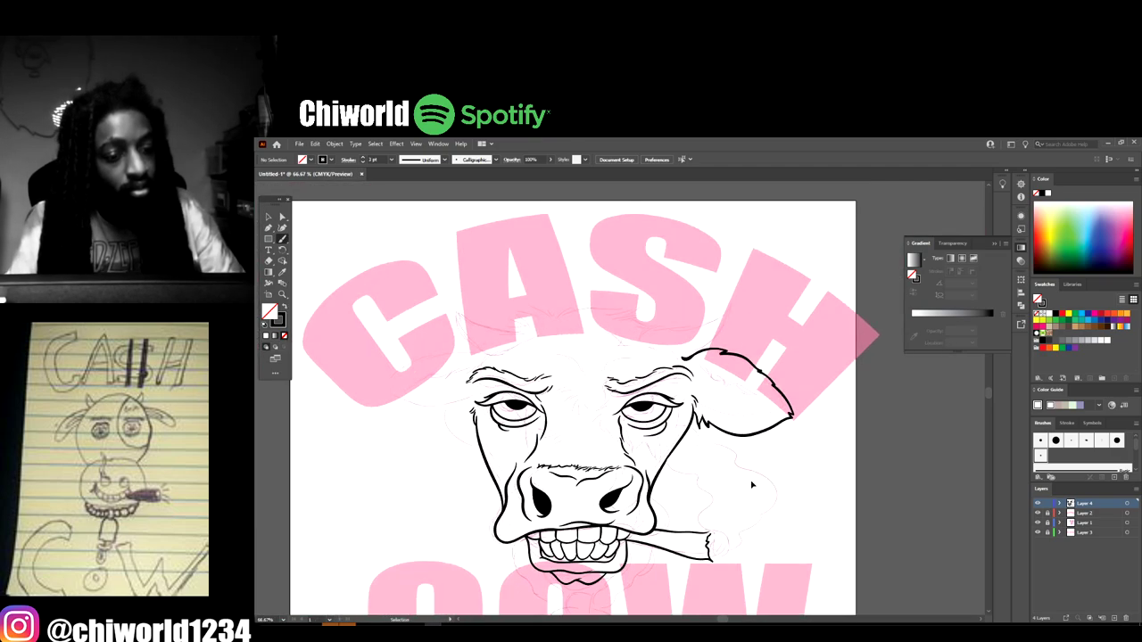
pyautogui.hscroll(-2, 752, 485)
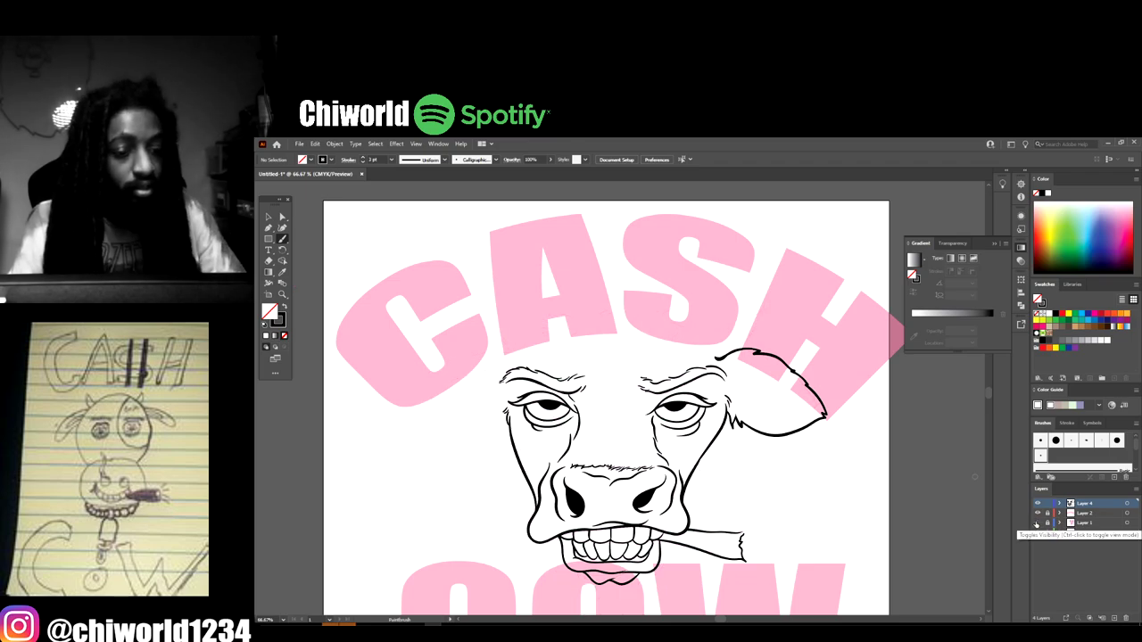
pyautogui.hotkey('ctrl', '-')
pyautogui.hotkey('ctrl', '-')
pyautogui.hotkey('ctrl', '-')
pyautogui.hotkey('ctrl', '-')
pyautogui.hotkey('ctrl', '+')
pyautogui.hotkey('ctrl', '+')
pyautogui.hotkey('ctrl', '+')
pyautogui.hotkey('ctrl', '+')
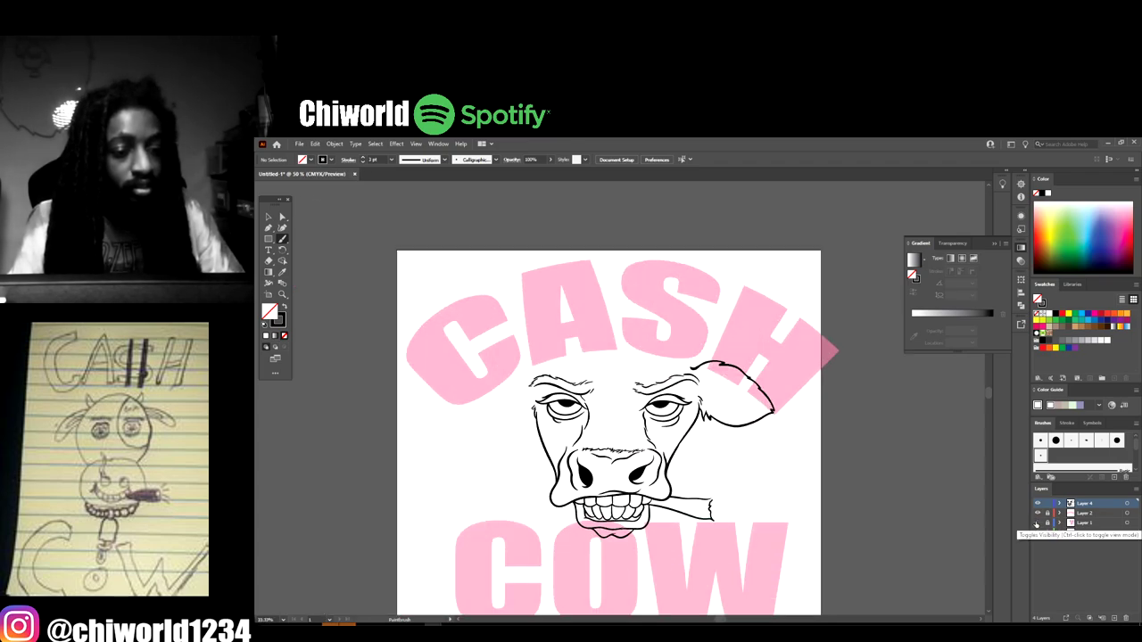
# - Show the Layer 1 sketch again and expand the appearance of the muzzle, mouth, cigar and cheek line art
pyautogui.scroll(-3, 923, 518)
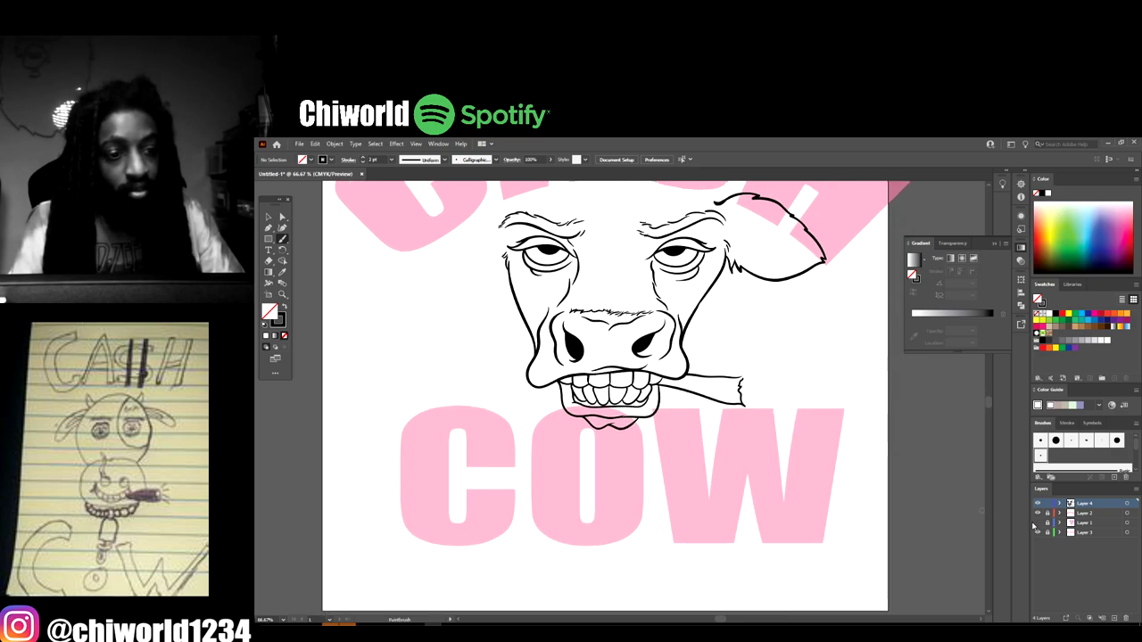
pyautogui.click(1037, 531)
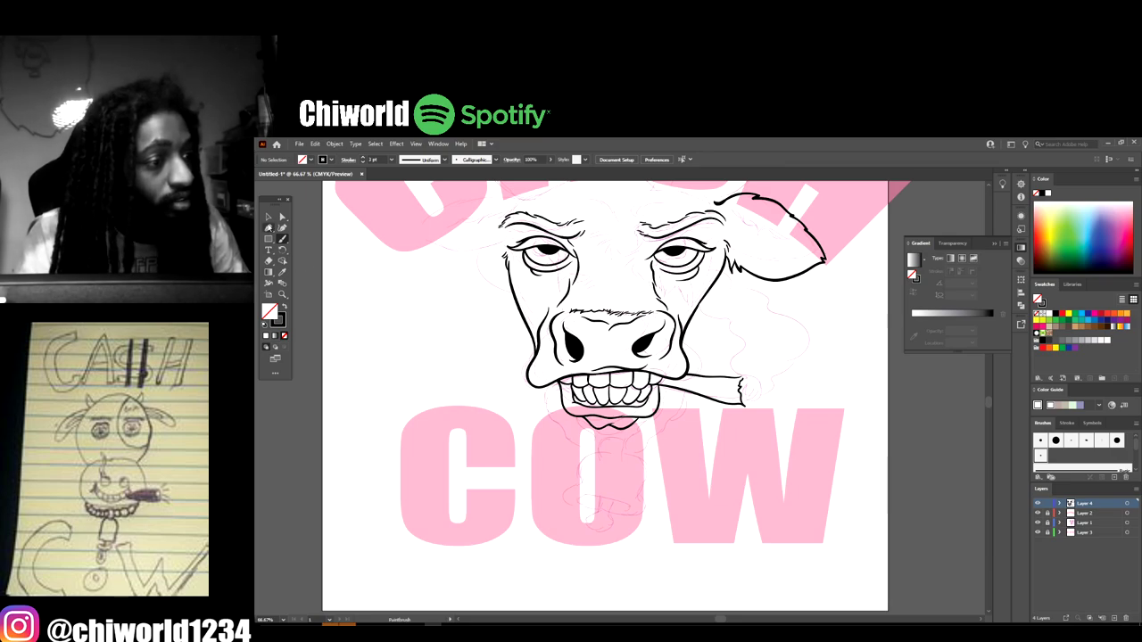
pyautogui.press('v')
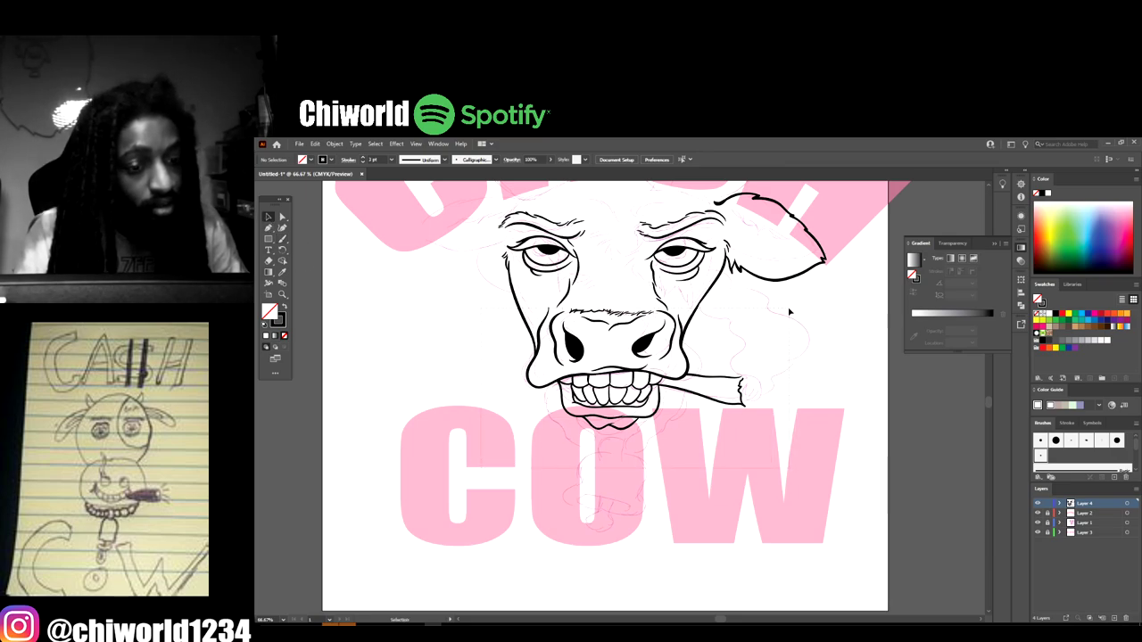
pyautogui.hotkey('ctrl', 'a')
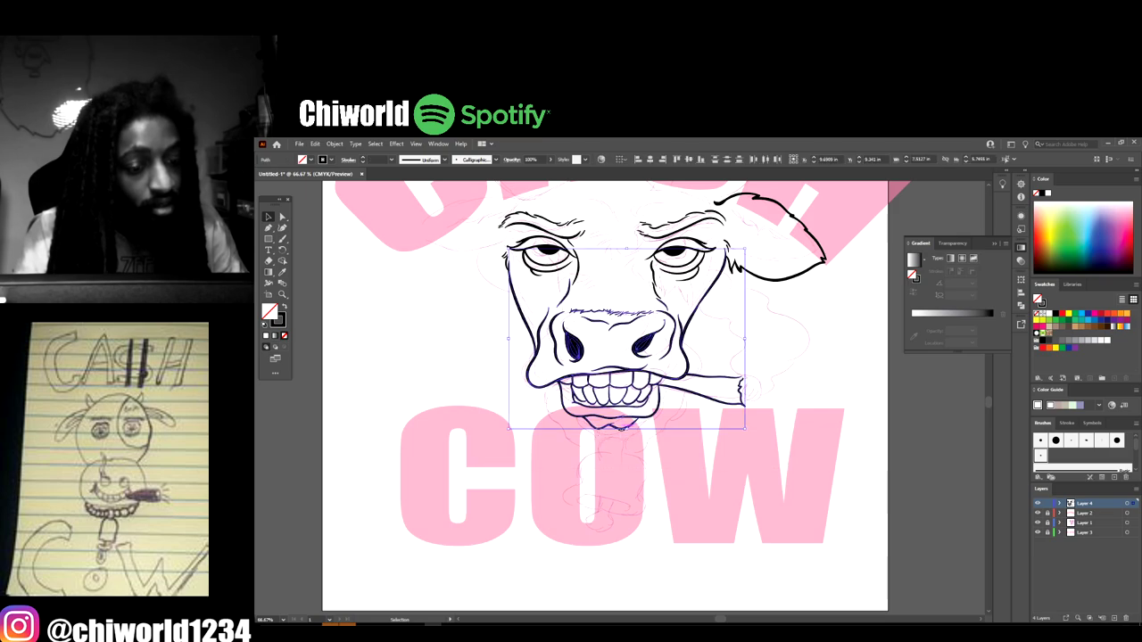
pyautogui.click(335, 144)
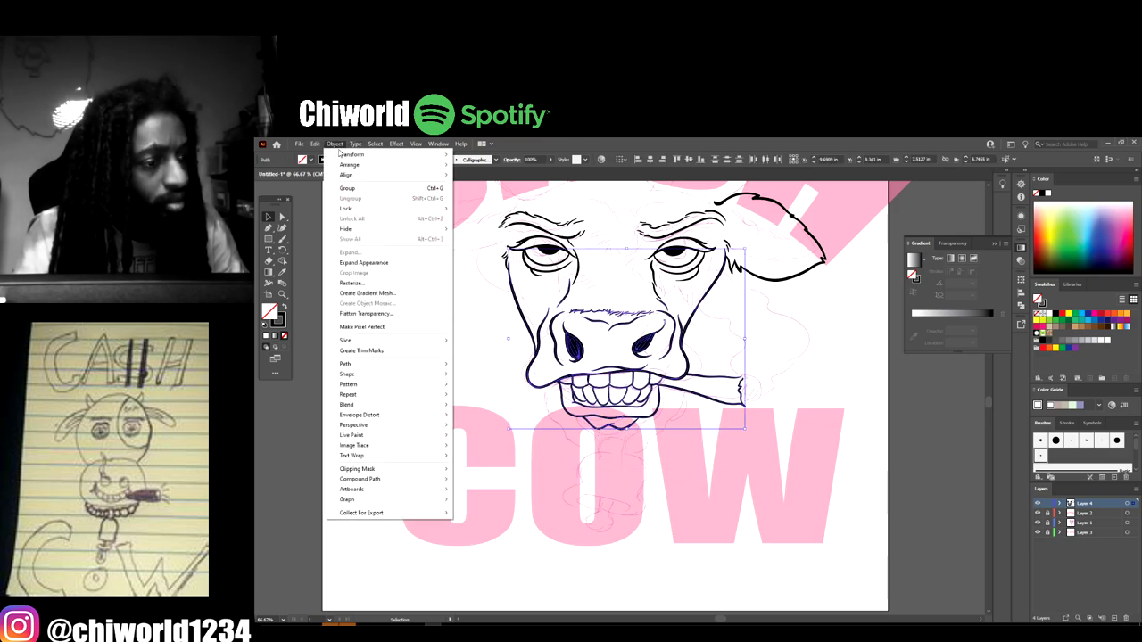
pyautogui.click(362, 262)
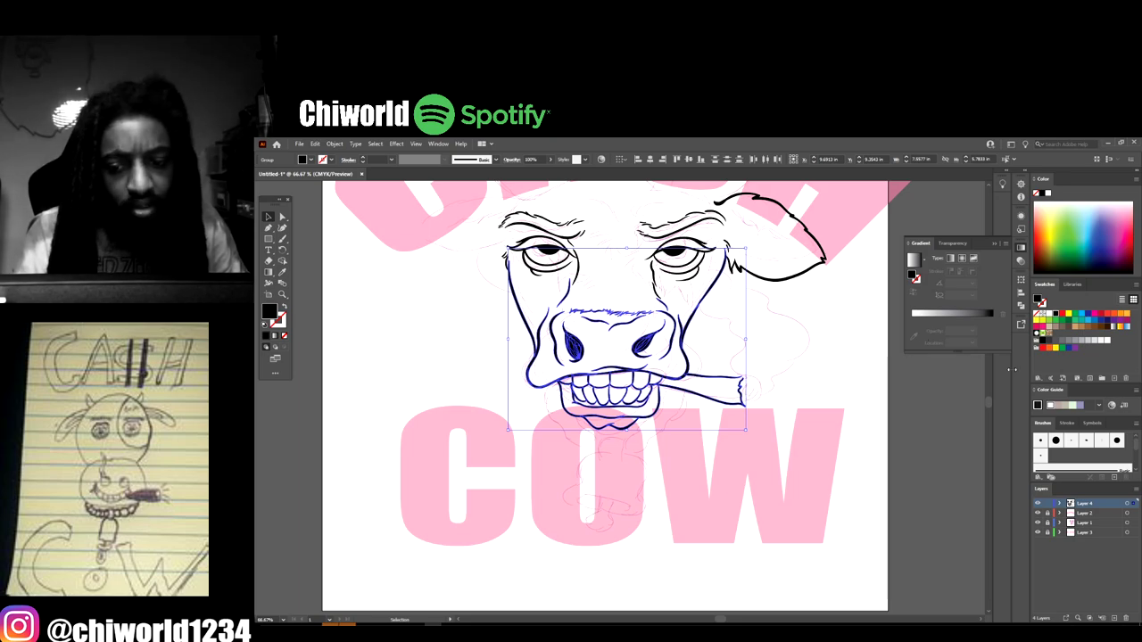
# - Merge the expanded muzzle lines with Pathfinder and stretch the group downward so the chin reaches into the O of COW
pyautogui.click(1021, 293)
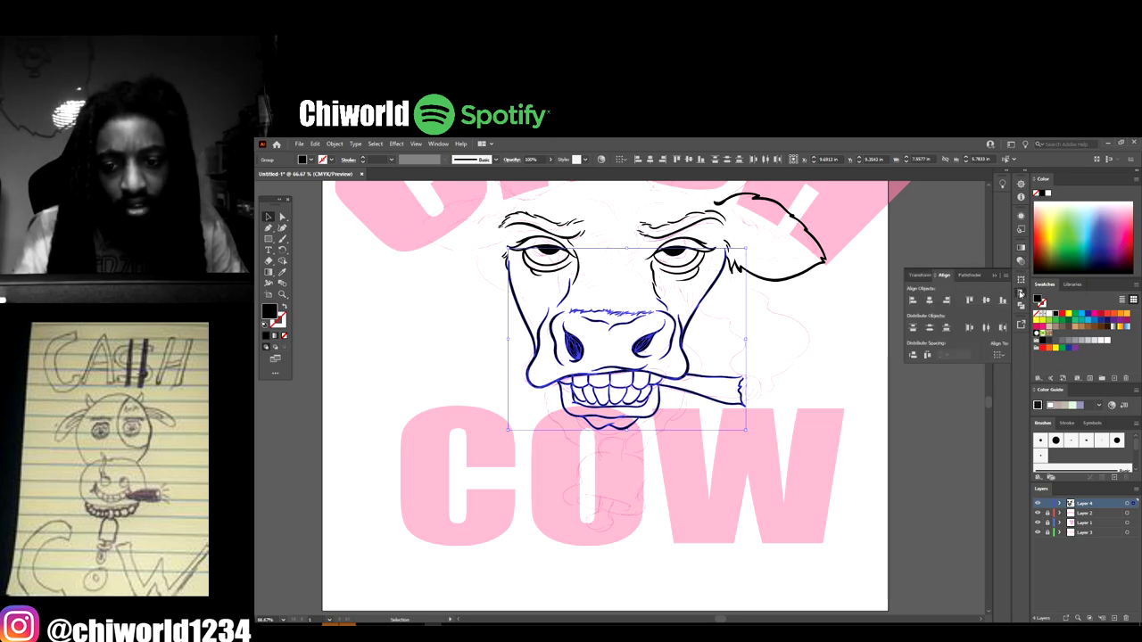
pyautogui.click(969, 275)
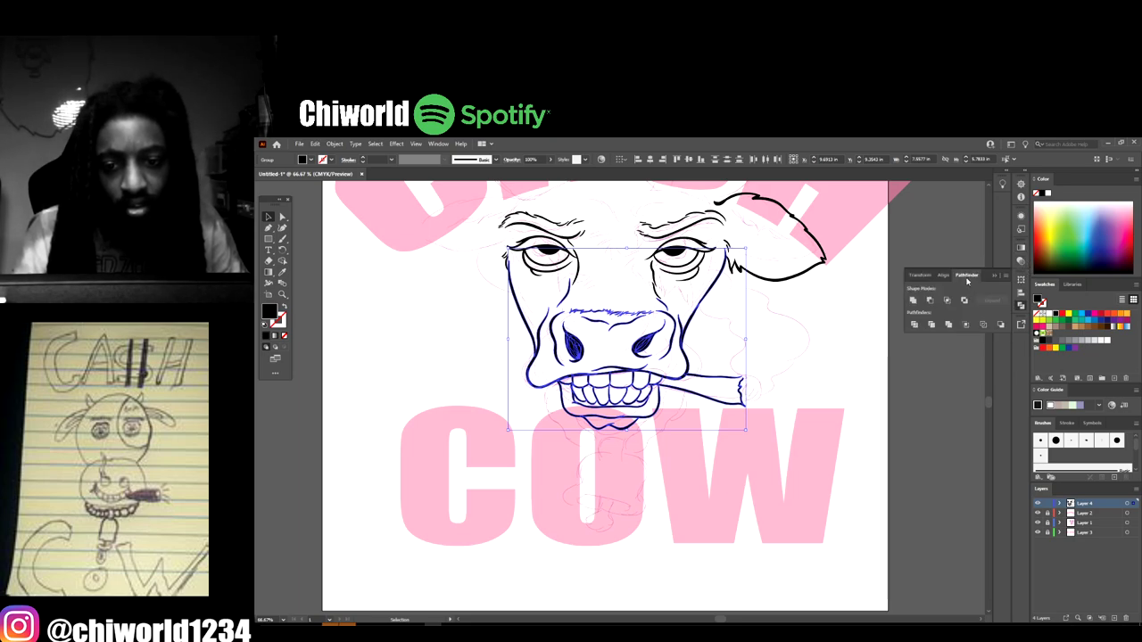
pyautogui.click(944, 324)
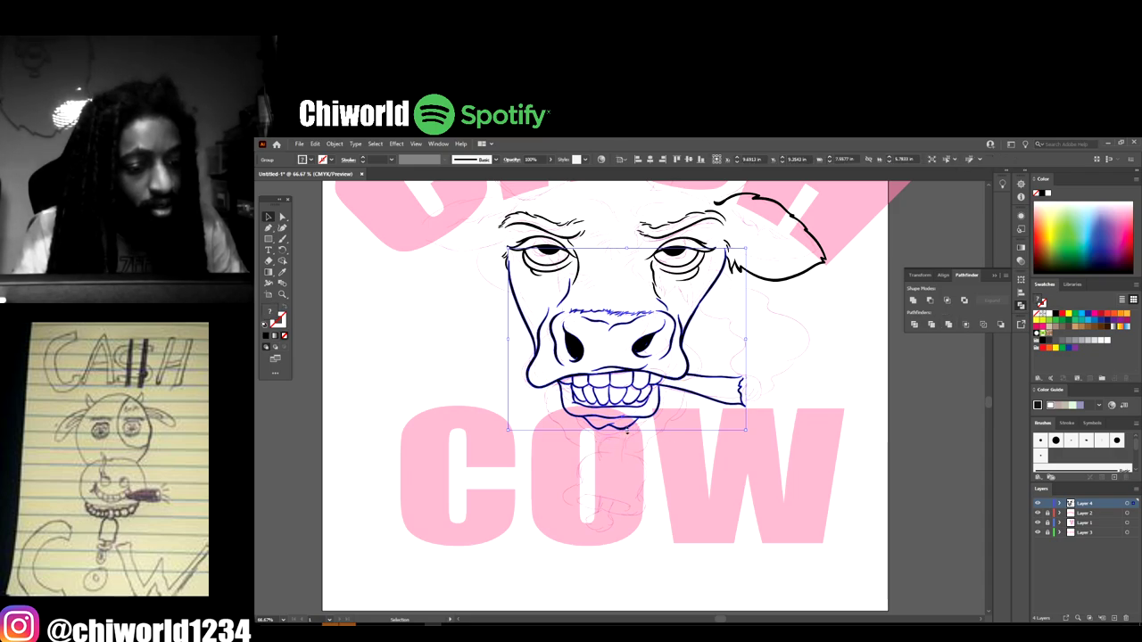
pyautogui.moveTo(627, 431); pyautogui.dragTo(623, 463)
pyautogui.click(778, 535)
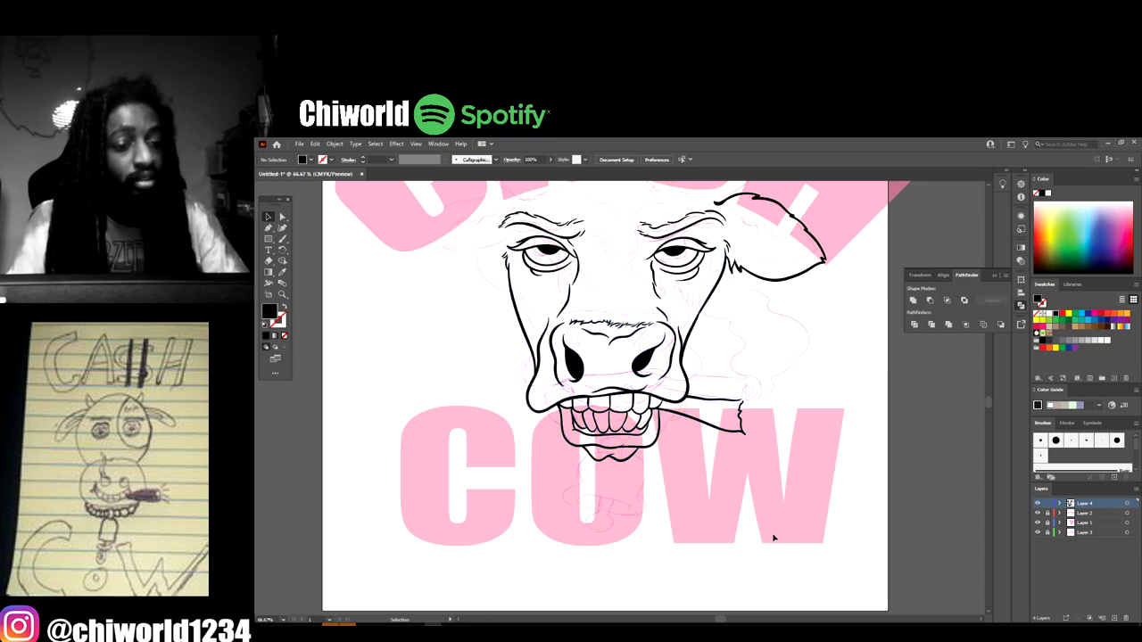
# - Check the lengthened muzzle against the whole CASH COW artboard with the Layer 1 sketch hidden, and show the sketch again
pyautogui.hotkey('ctrl', '-')
pyautogui.hotkey('ctrl', '-')
pyautogui.hotkey('ctrl', '-')
pyautogui.hotkey('ctrl', '+')
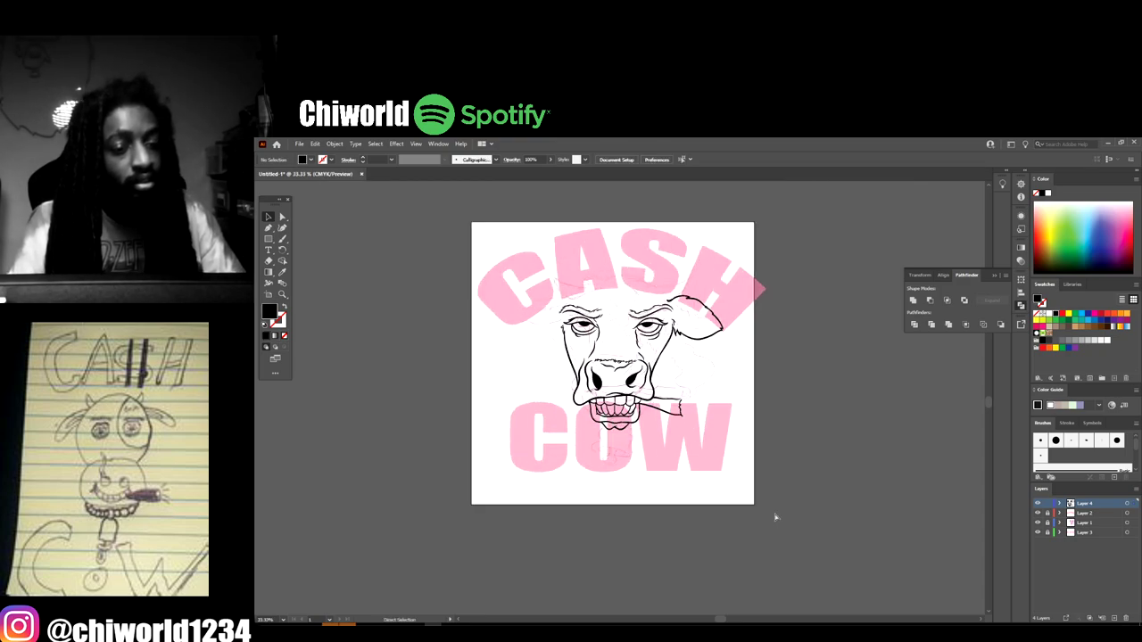
pyautogui.hotkey('ctrl', '+')
pyautogui.scroll(1, 803, 518)
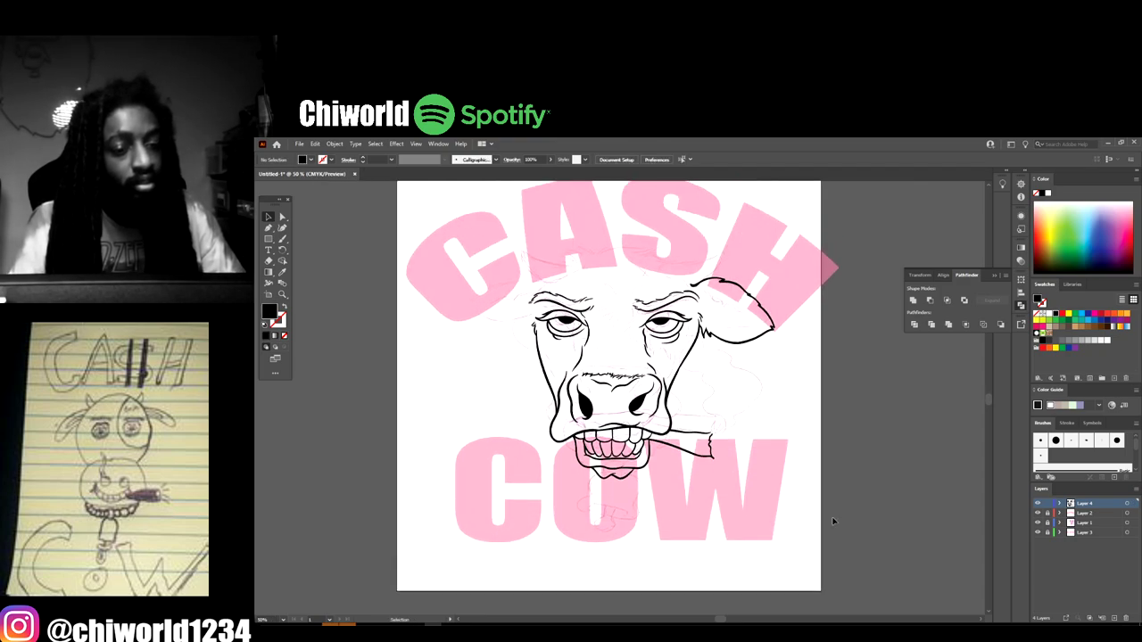
pyautogui.click(1037, 530)
pyautogui.hotkey('ctrl', '-')
pyautogui.hotkey('ctrl', '-')
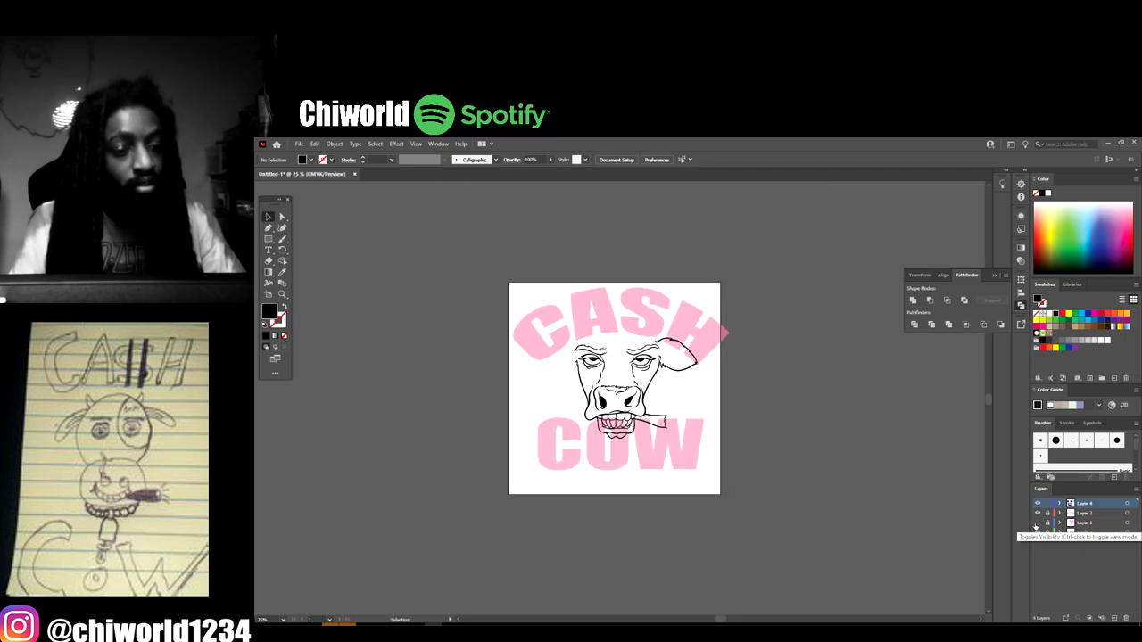
pyautogui.hotkey('ctrl', '+')
pyautogui.hotkey('ctrl', '+')
pyautogui.hotkey('ctrl', '+')
pyautogui.click(1036, 525)
# - Copy the cigar-side ear outline across to the opposite side of the head and reflect the copy over the vertical axis
pyautogui.scroll(2, 936, 497)
pyautogui.hotkey('ctrl', '+')
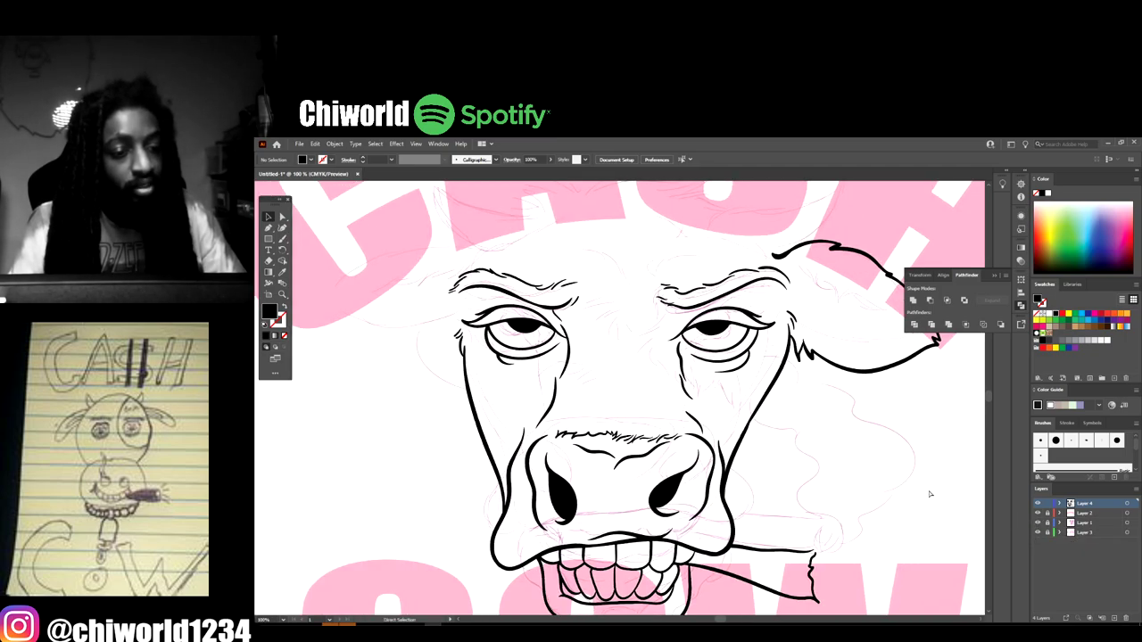
pyautogui.scroll(2, 929, 494)
pyautogui.hscroll(-1, 929, 493)
pyautogui.scroll(1, 930, 494)
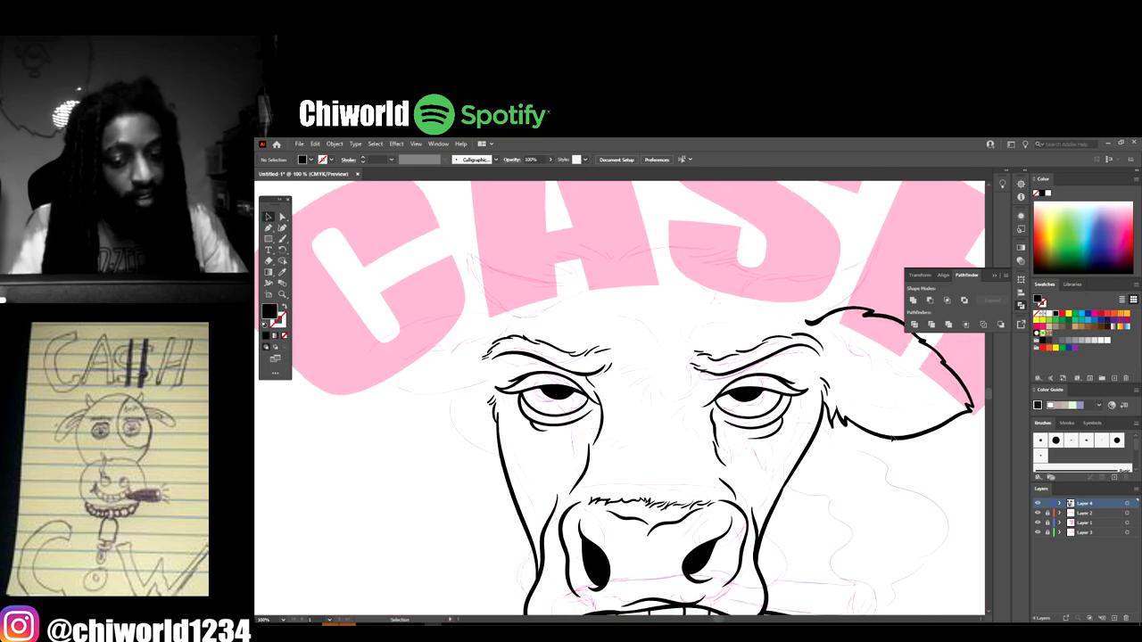
pyautogui.click(877, 318)
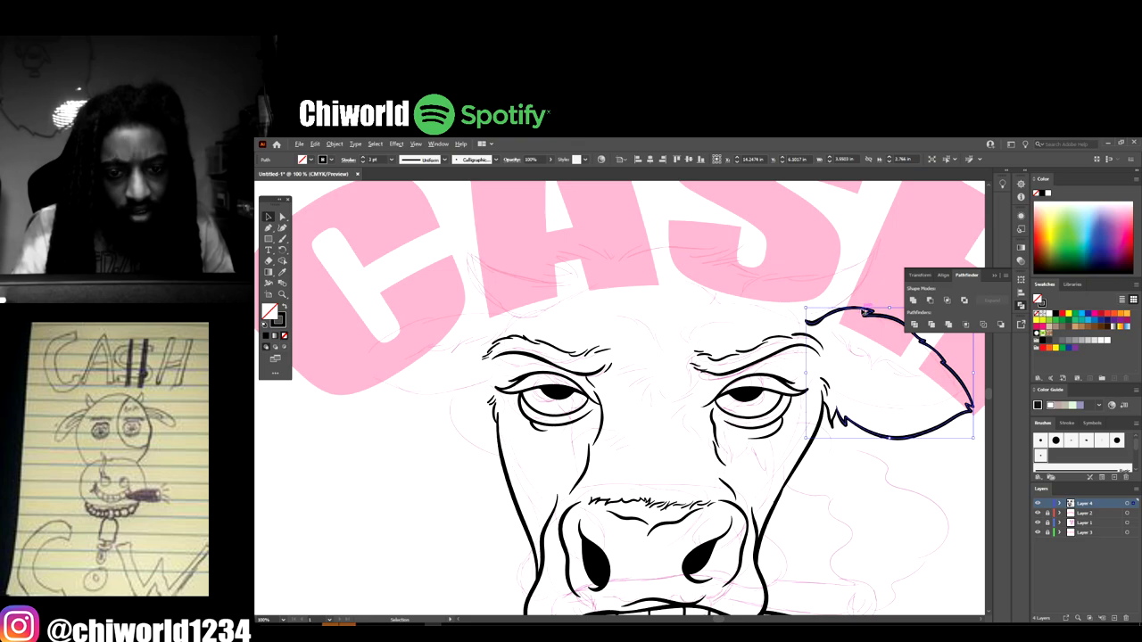
pyautogui.moveTo(862, 310); pyautogui.dragTo(470, 301)
pyautogui.rightClick(470, 301)
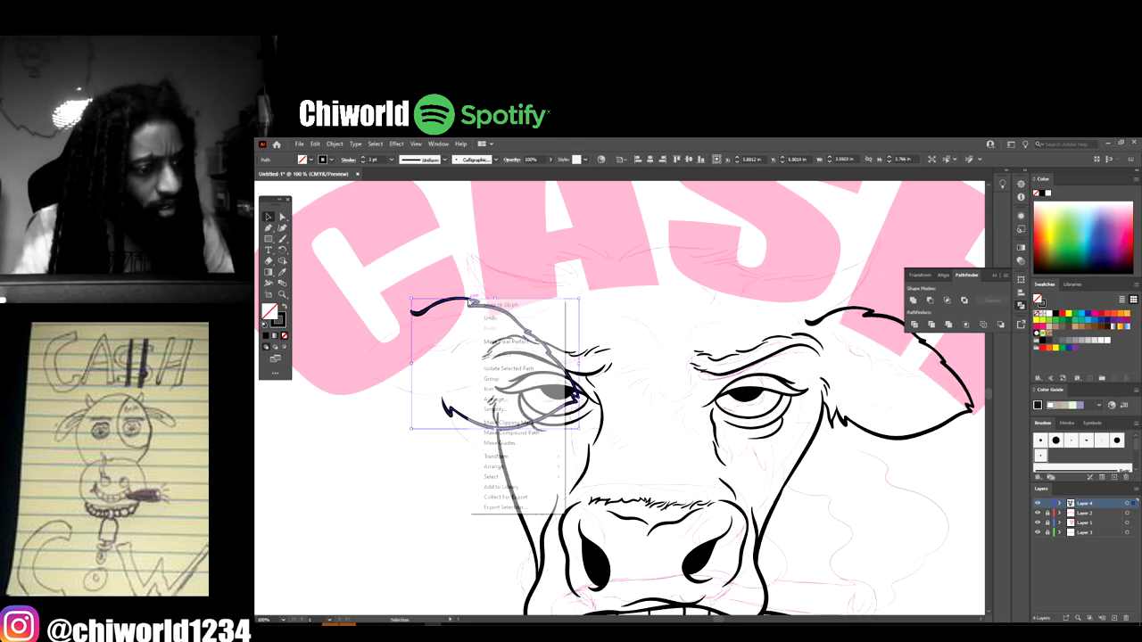
pyautogui.moveTo(534, 466)
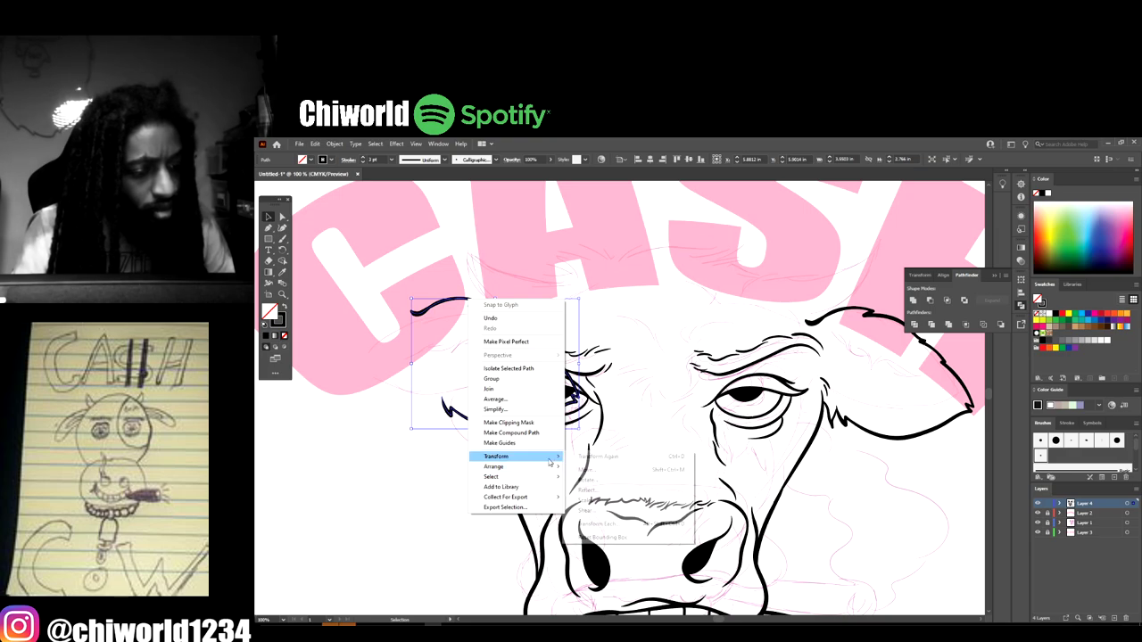
pyautogui.click(588, 490)
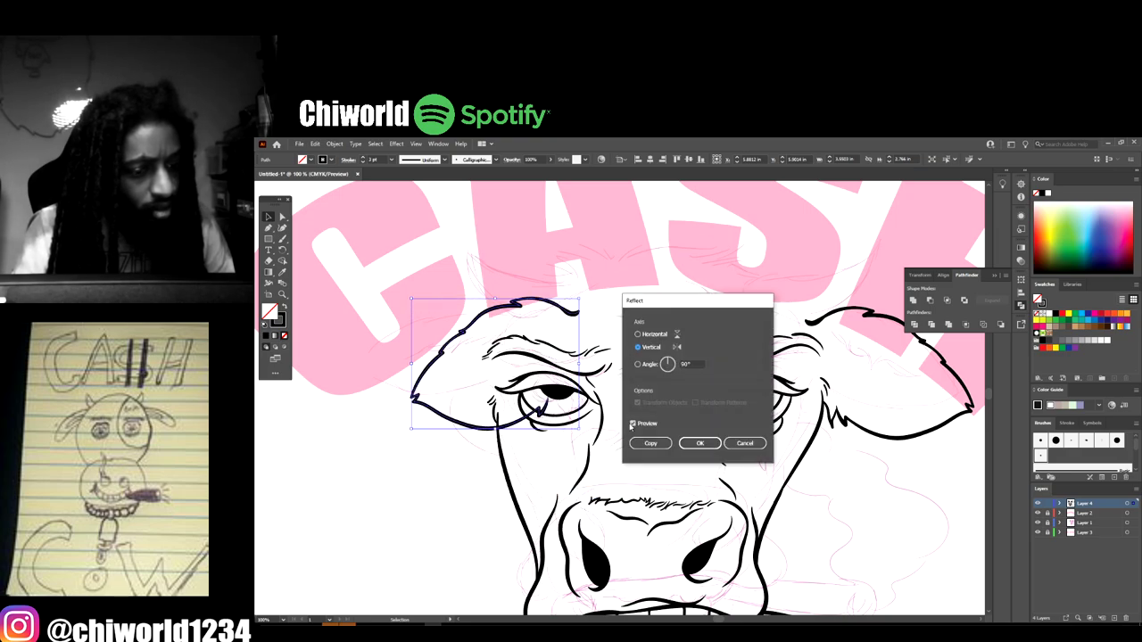
pyautogui.click(699, 445)
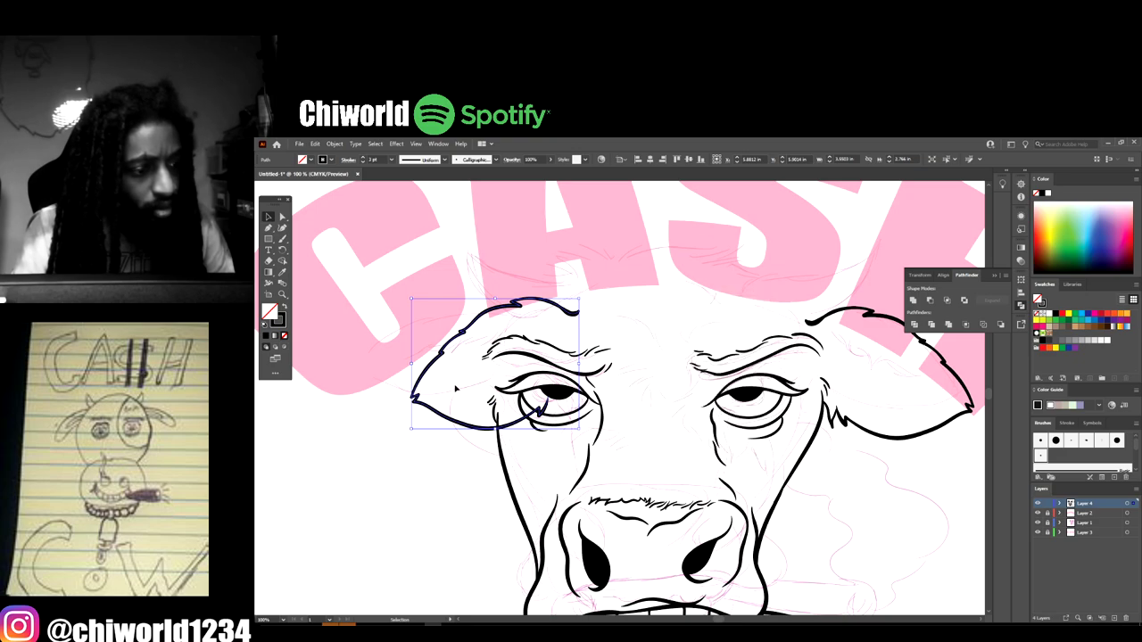
# - Move the mirrored ear outward to the edge of the cheek and rotate it slightly clockwise so its tip lifts
pyautogui.moveTo(432, 375); pyautogui.dragTo(373, 372)
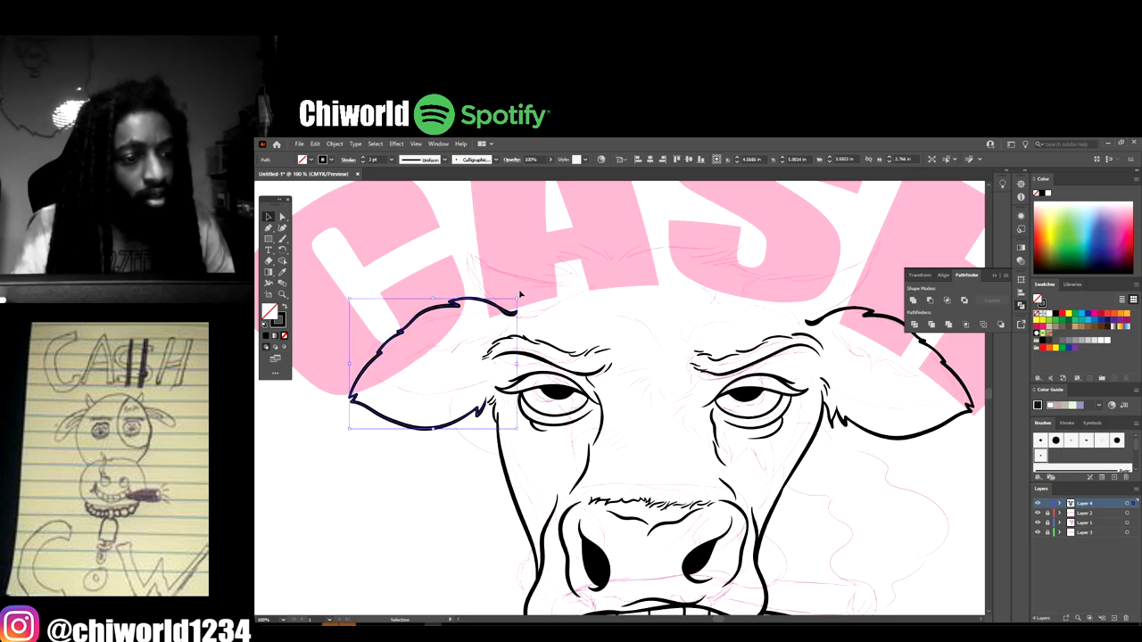
pyautogui.moveTo(518, 295)
pyautogui.mouseDown()
pyautogui.moveTo(498, 316)
pyautogui.moveTo(508, 305)
pyautogui.mouseUp()
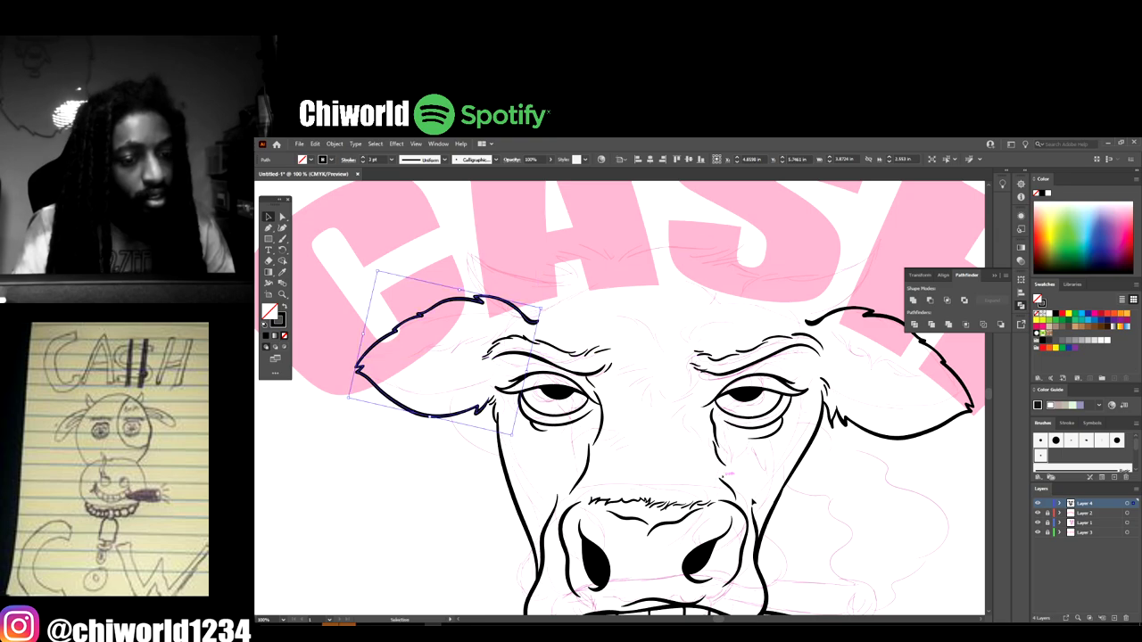
pyautogui.click(830, 538)
# - Examine the face and both ears against the CASH and COW lettering with the Layer 1 sketch off, then restore it
pyautogui.hotkey('ctrl', '-')
pyautogui.hotkey('ctrl', '-')
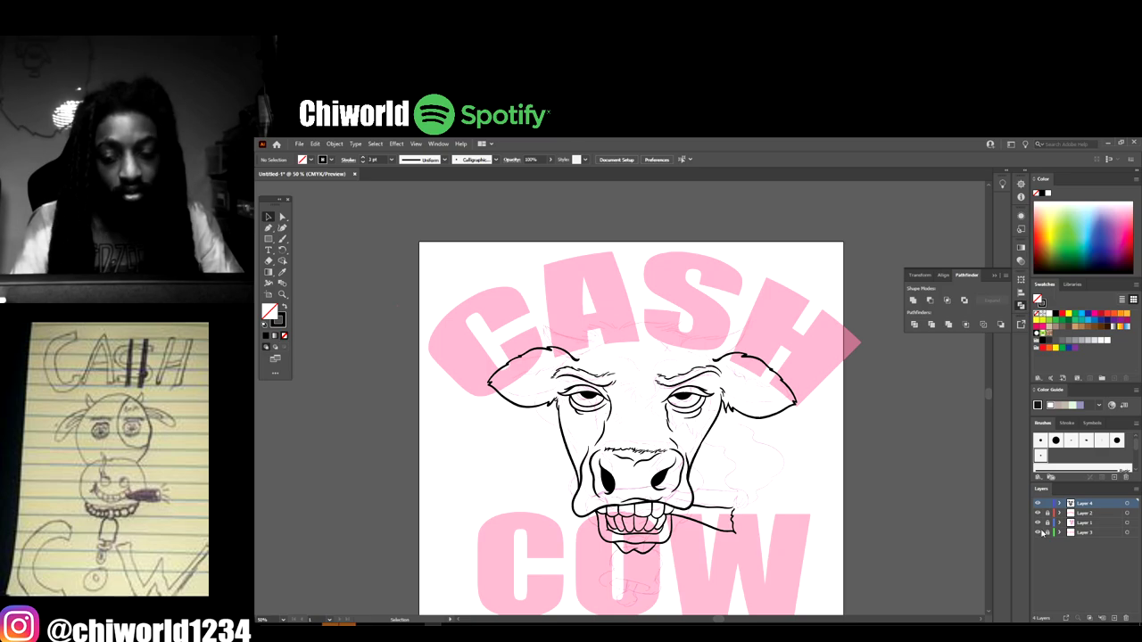
pyautogui.hotkey('ctrl', '-')
pyautogui.hotkey('ctrl', '-')
pyautogui.hotkey('ctrl', '-')
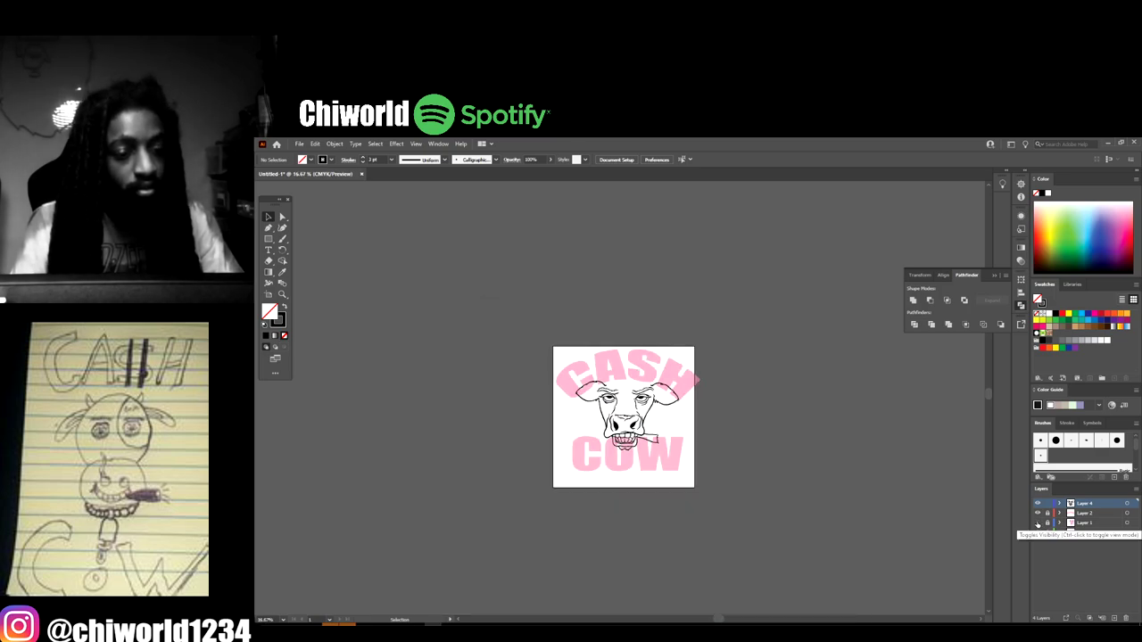
pyautogui.hotkey('ctrl', '+')
pyautogui.hotkey('ctrl', '+')
pyautogui.hotkey('ctrl', '+')
pyautogui.hotkey('ctrl', '+')
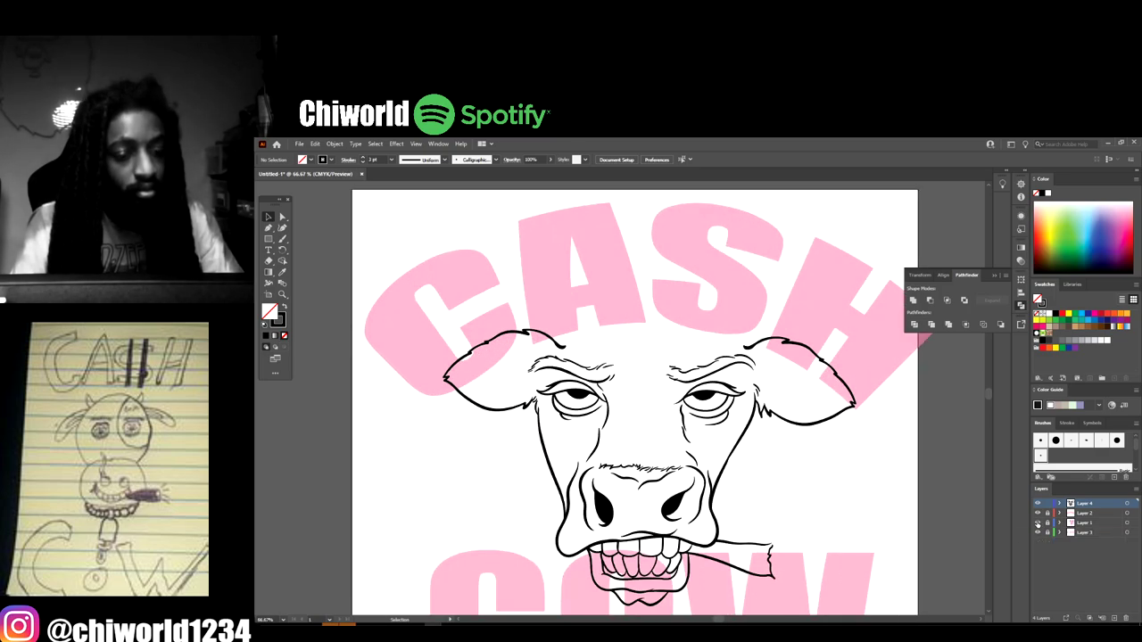
pyautogui.hotkey('ctrl', '+')
pyautogui.hotkey('ctrl', '+')
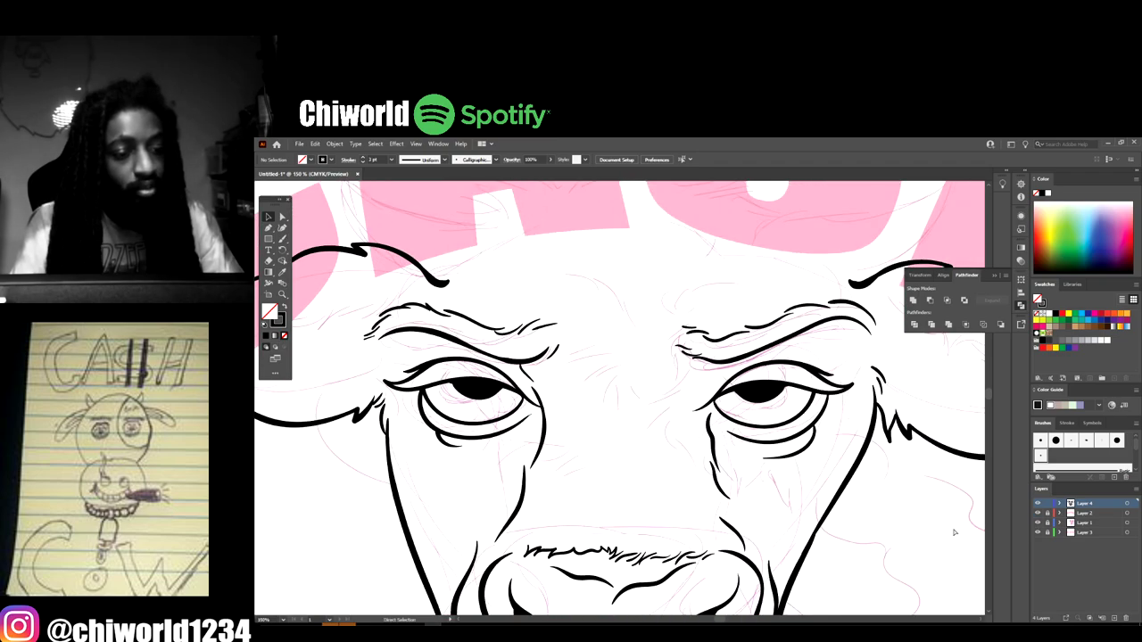
# - Paint the crown of the head as jagged fur strokes arching from the cigar-side ear across to the opposite ear
pyautogui.hotkey('ctrl', '-')
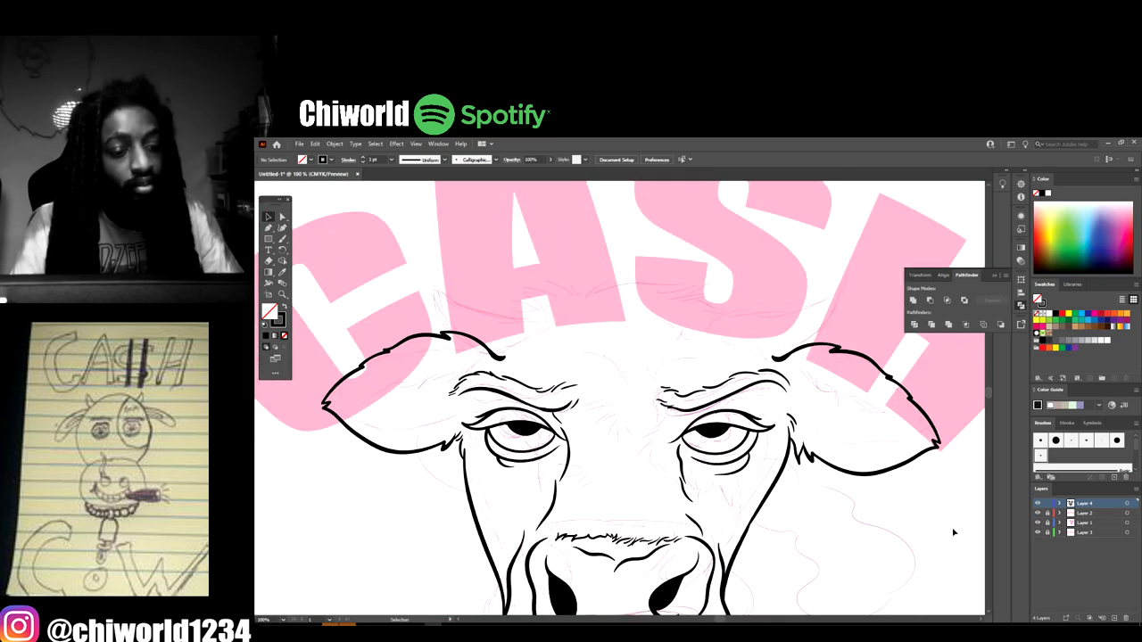
pyautogui.scroll(-1, 880, 517)
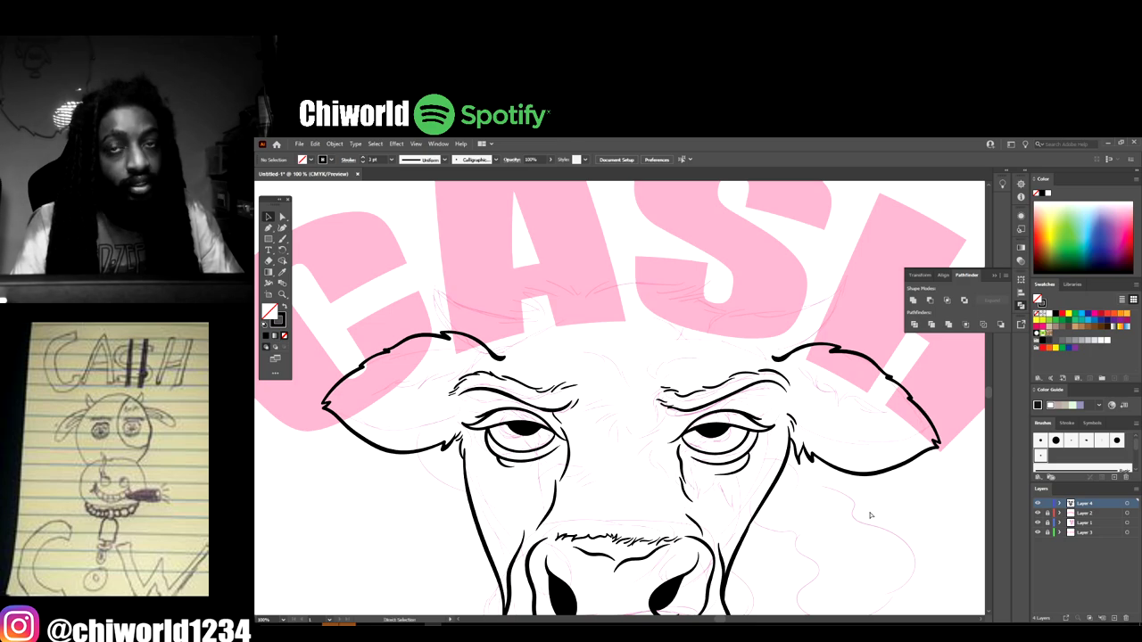
pyautogui.scroll(2, 871, 515)
pyautogui.press('b')
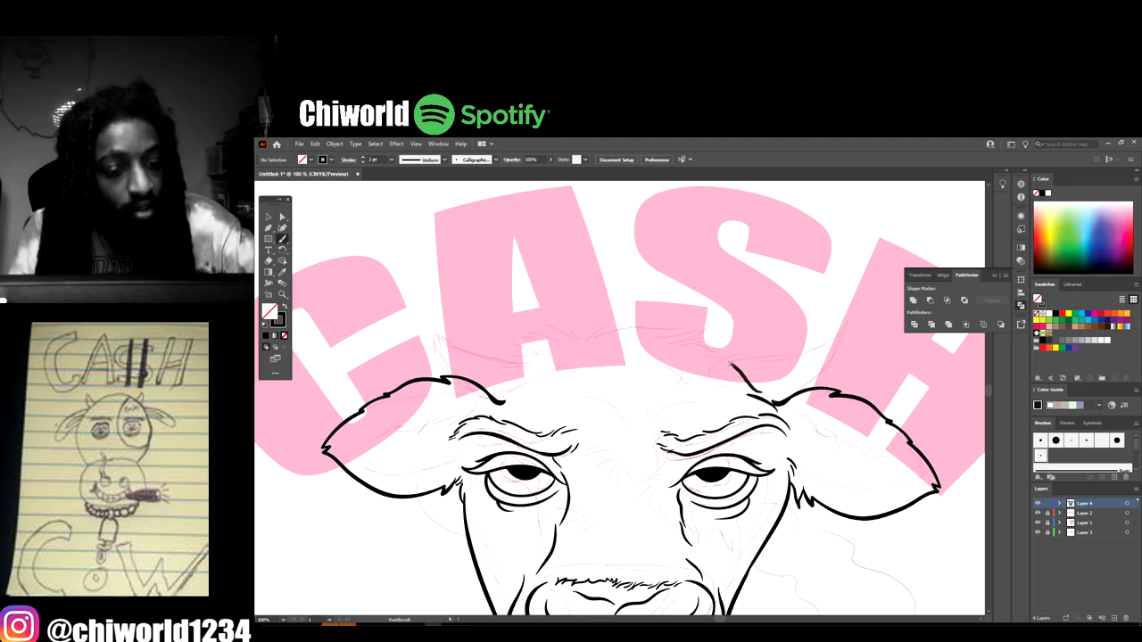
pyautogui.moveTo(730, 364); pyautogui.dragTo(672, 334)
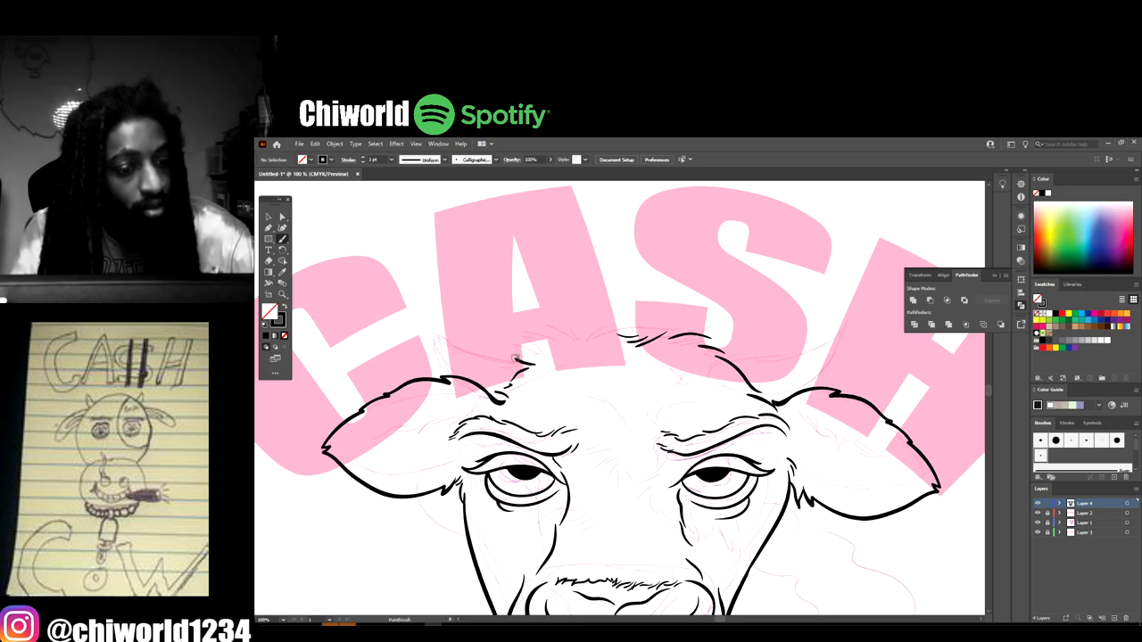
pyautogui.moveTo(518, 360); pyautogui.dragTo(528, 351)
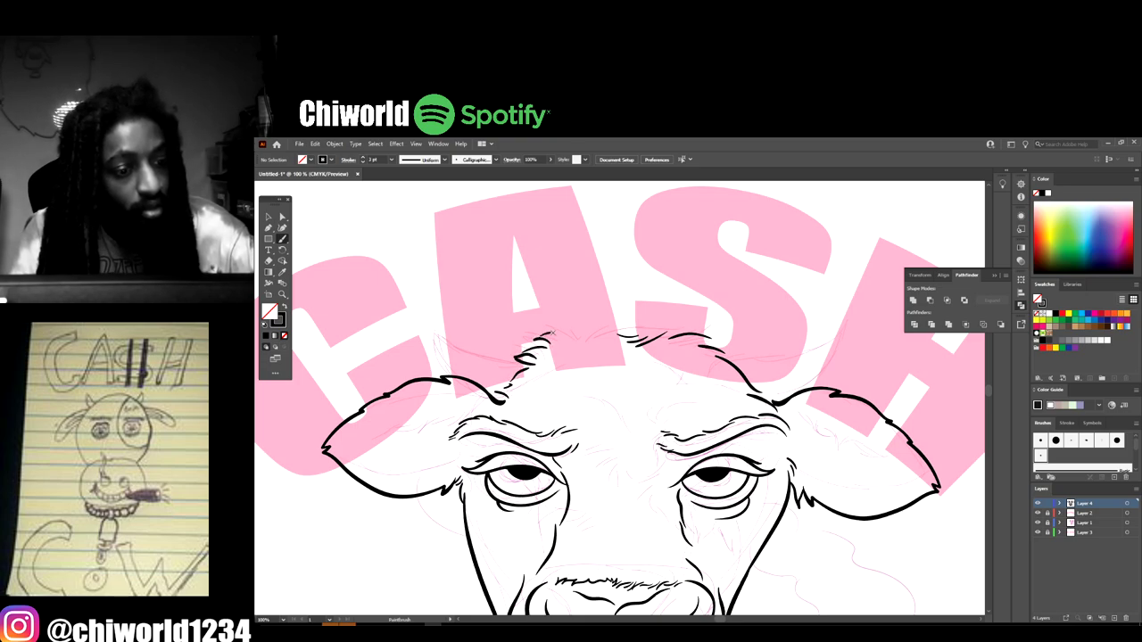
pyautogui.moveTo(591, 336); pyautogui.dragTo(602, 335)
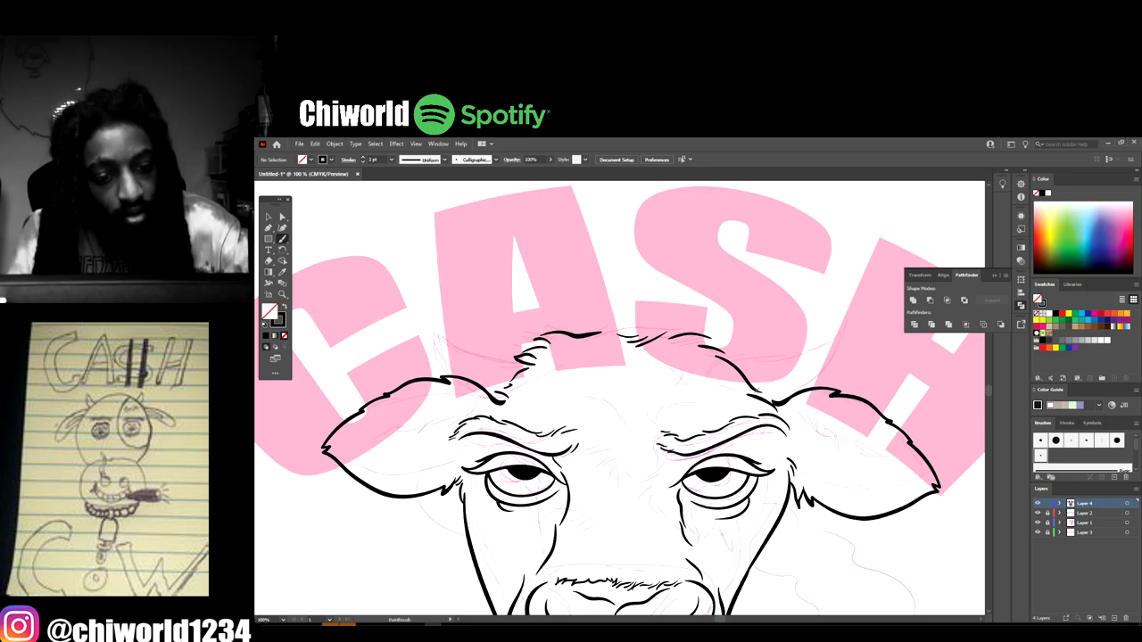
# - Paint the cigar-side horn curving outward from the crown above the ear to an upturned point over the H of CASH
pyautogui.moveTo(773, 389)
pyautogui.mouseDown()
pyautogui.moveTo(838, 369)
pyautogui.moveTo(857, 346)
pyautogui.moveTo(850, 295)
pyautogui.moveTo(836, 323)
pyautogui.moveTo(804, 340)
pyautogui.moveTo(706, 340)
pyautogui.mouseUp()
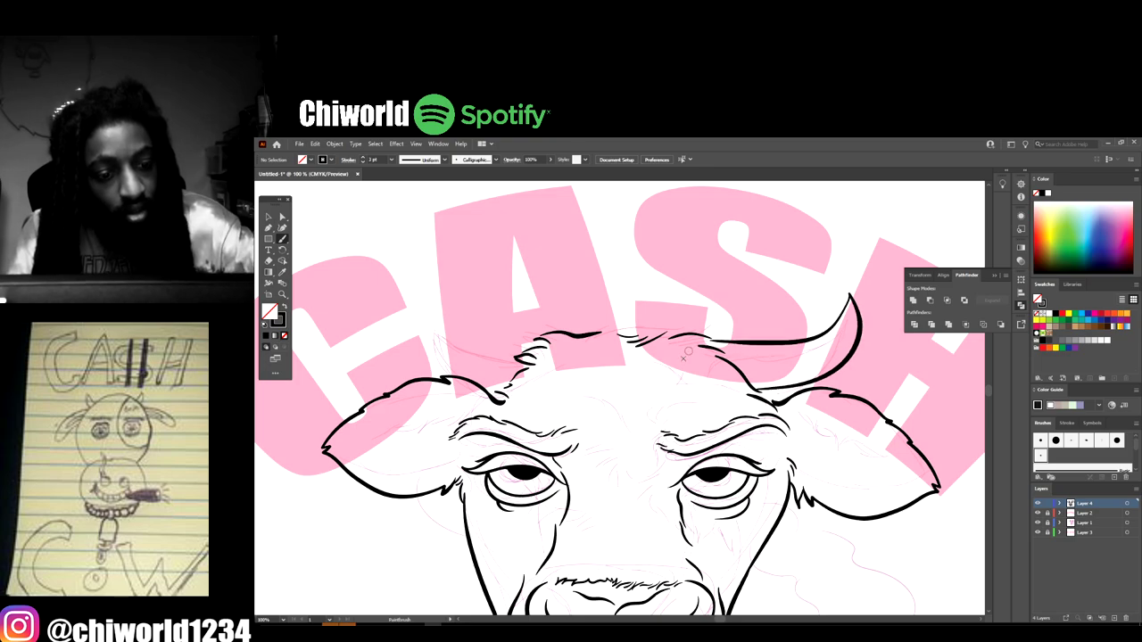
pyautogui.hotkey('ctrl', '-')
pyautogui.hotkey('ctrl', '-')
pyautogui.hotkey('ctrl', '-')
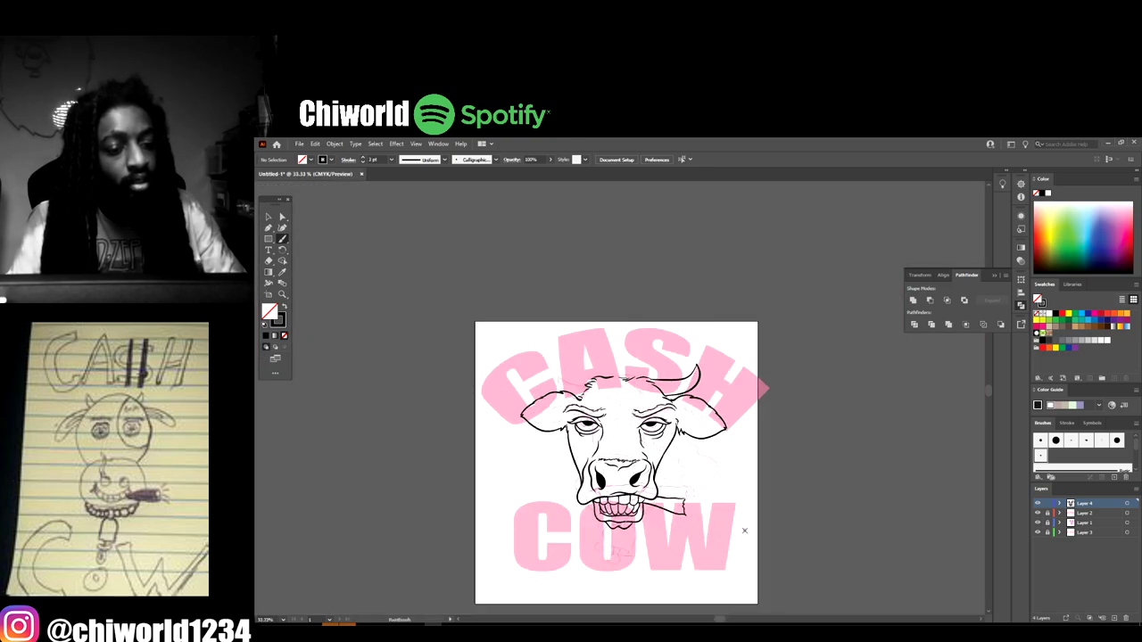
pyautogui.hotkey('ctrl', '+')
pyautogui.hotkey('ctrl', '+')
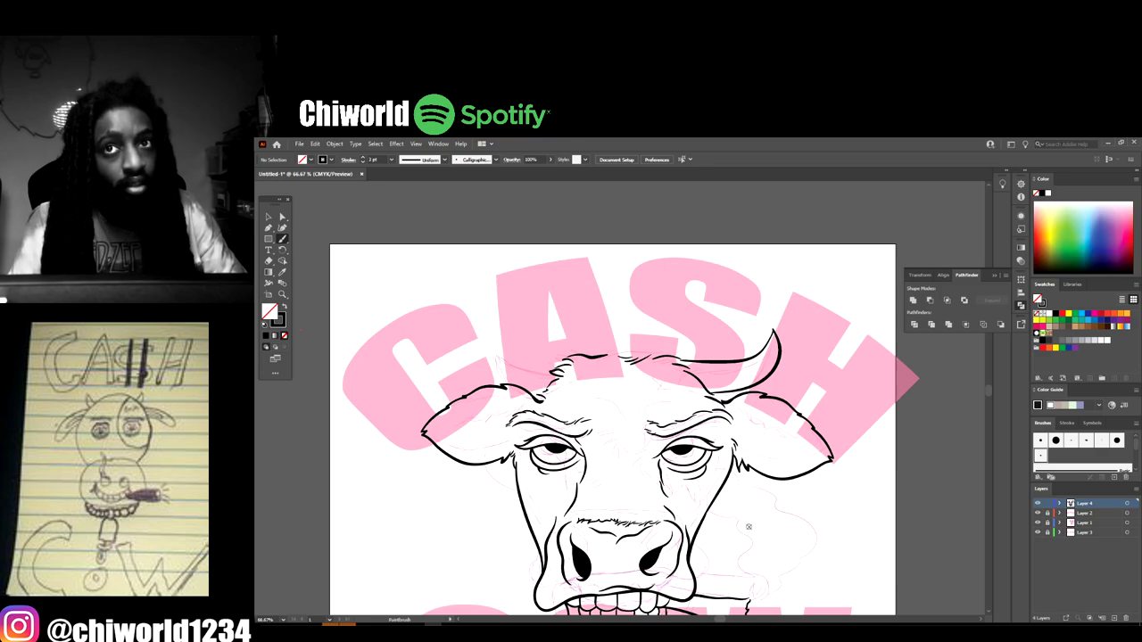
# - Delete the cigar-side horn from above the ear and hide the Layer 1 sketch
pyautogui.hotkey('ctrl', '-')
pyautogui.hotkey('ctrl', '-')
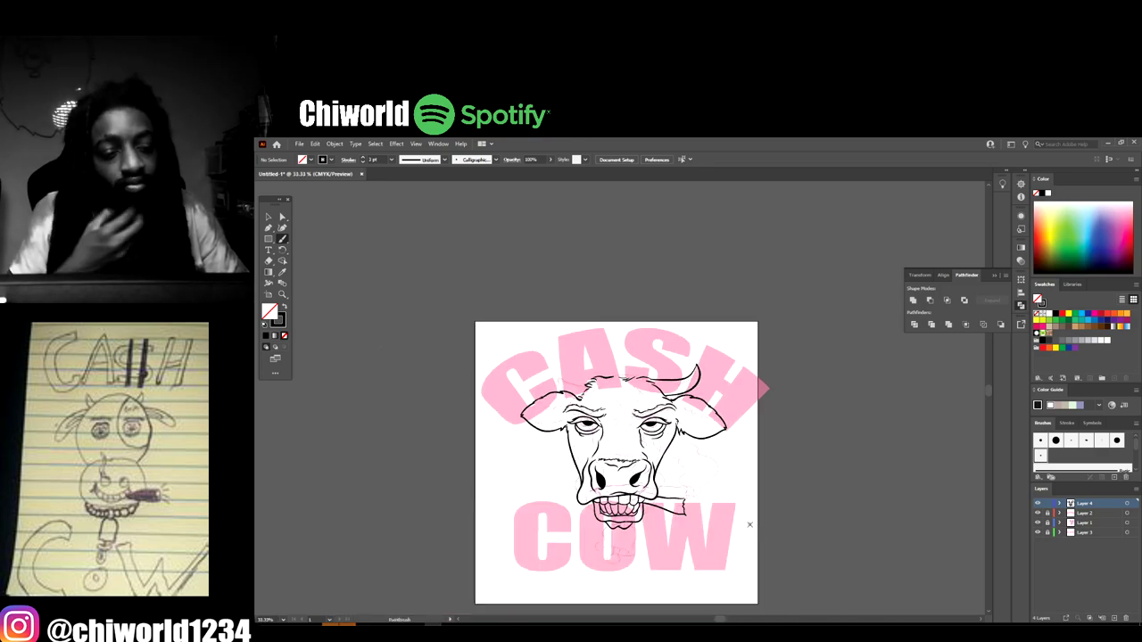
pyautogui.hotkey('ctrl', '-')
pyautogui.hotkey('ctrl', '+')
pyautogui.hotkey('ctrl', '+')
pyautogui.hotkey('ctrl', '+')
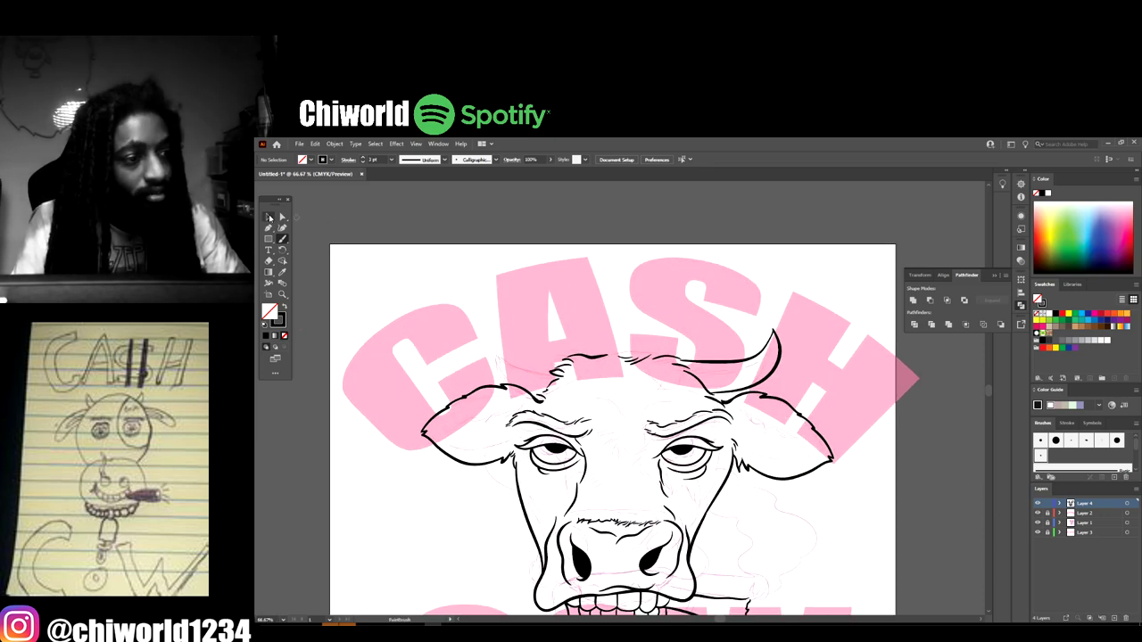
pyautogui.press('v')
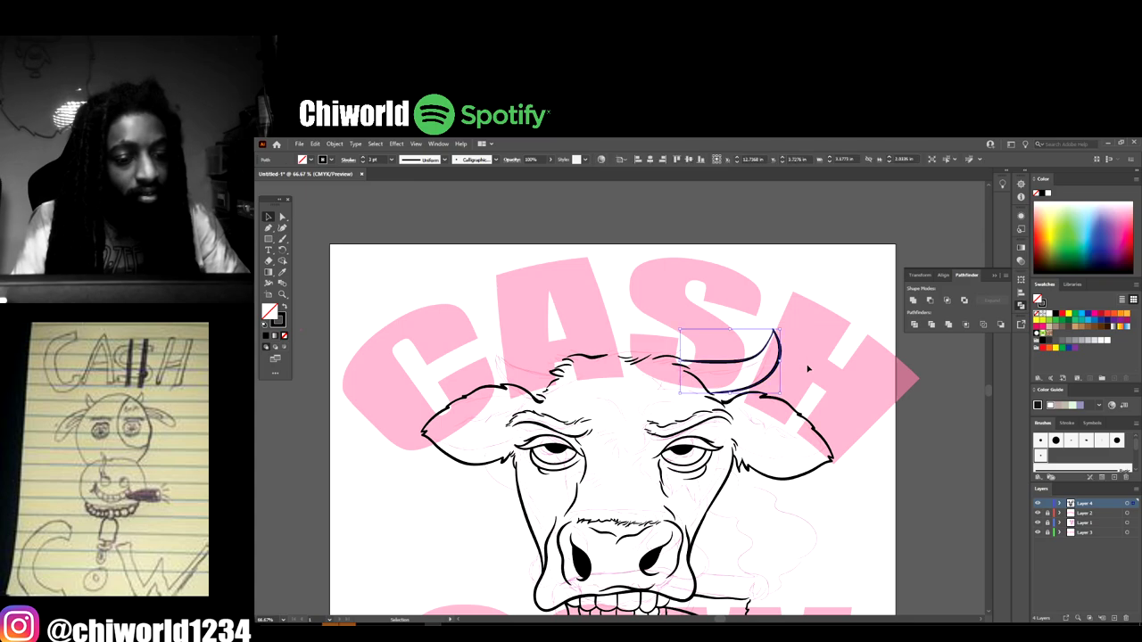
pyautogui.press('a')
pyautogui.hotkey('ctrl', '-')
pyautogui.hotkey('ctrl', '-')
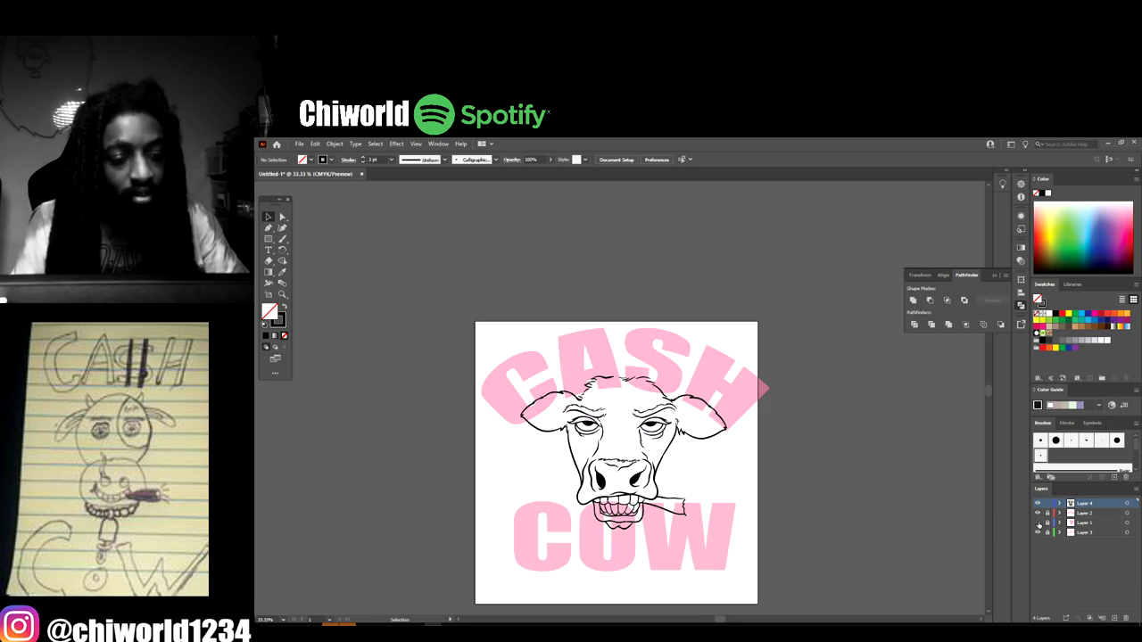
# - Examine the inked head with the sketch hidden, from the crown and ears through the mouth and cigar to the eyes
pyautogui.hotkey('ctrl', '-')
pyautogui.hotkey('ctrl', '+')
pyautogui.hotkey('ctrl', '+')
pyautogui.hotkey('ctrl', '+')
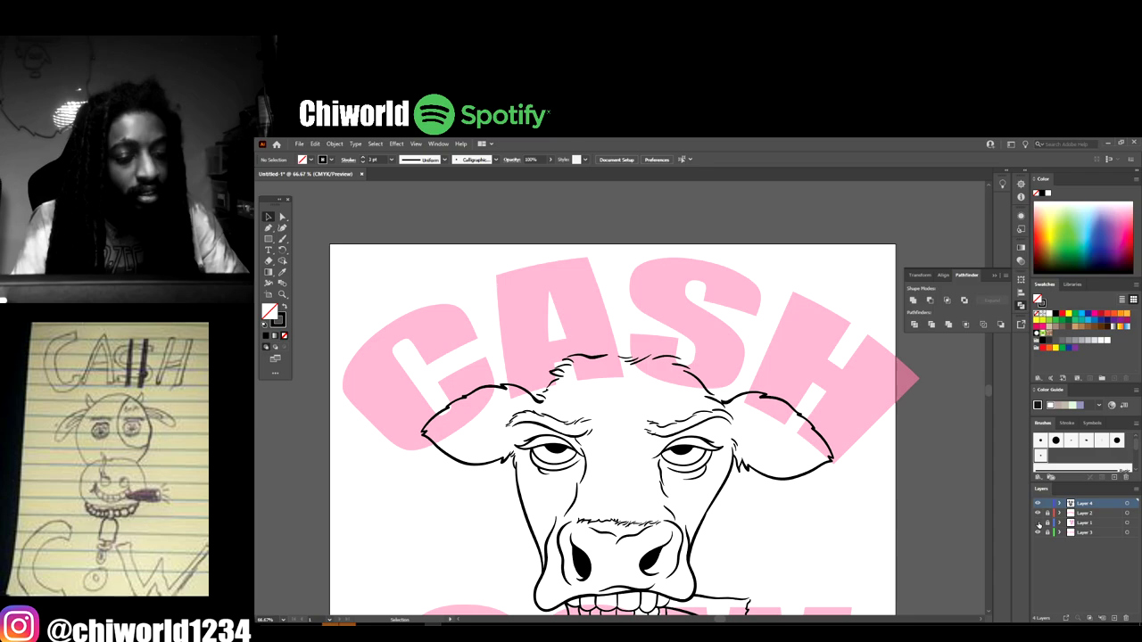
pyautogui.scroll(-3, 985, 519)
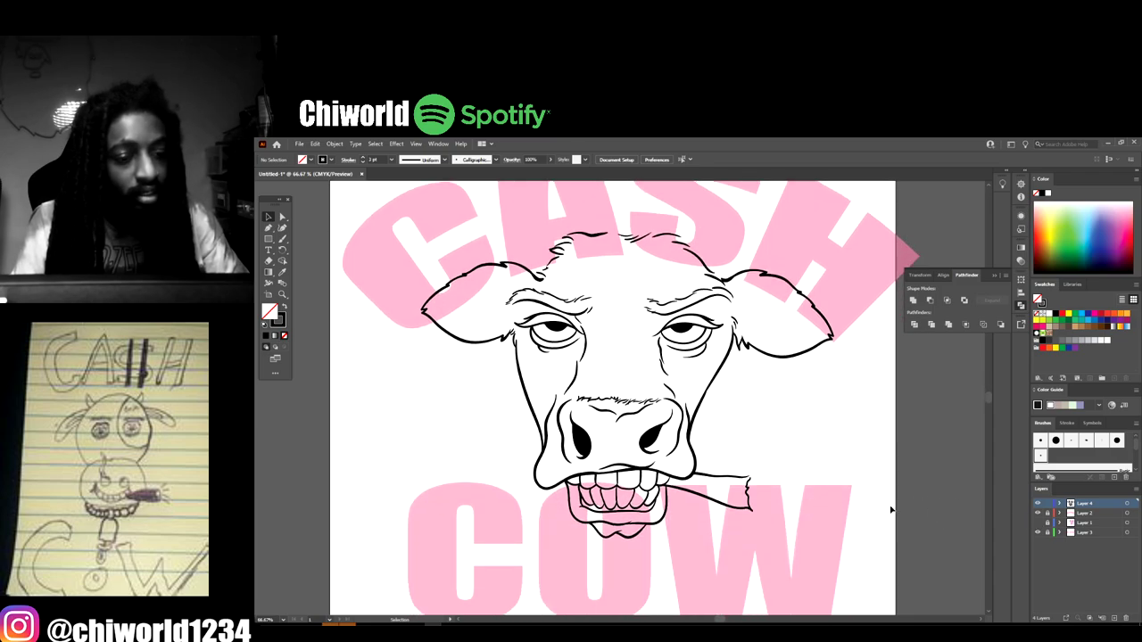
pyautogui.scroll(-1, 891, 510)
pyautogui.hotkey('ctrl', '+')
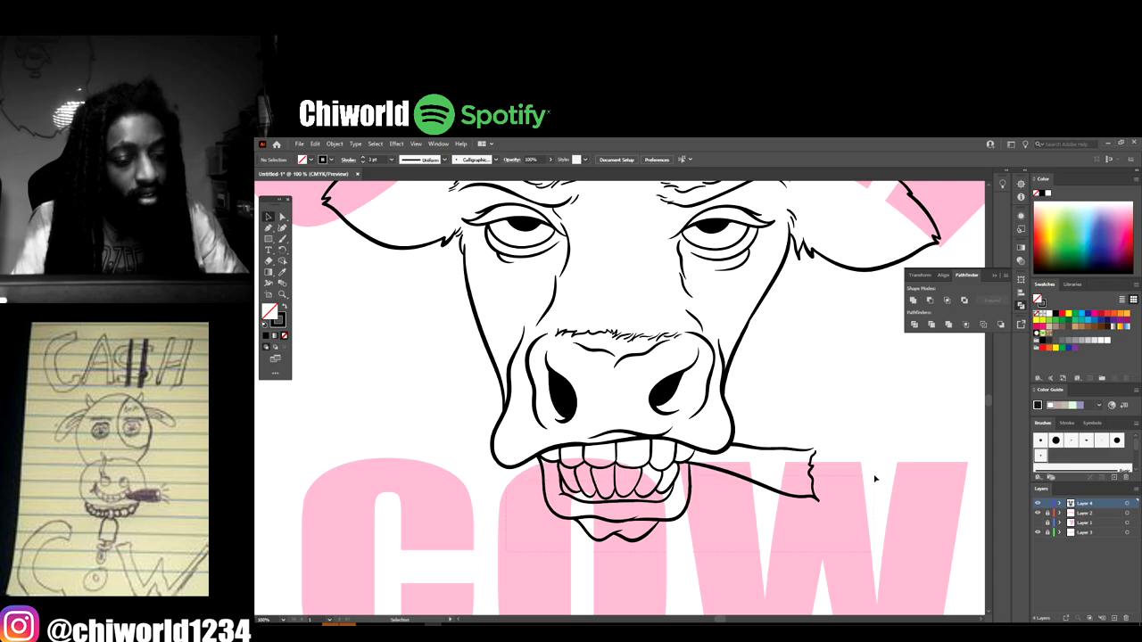
pyautogui.hotkey('ctrl', 'a')
pyautogui.click(714, 535)
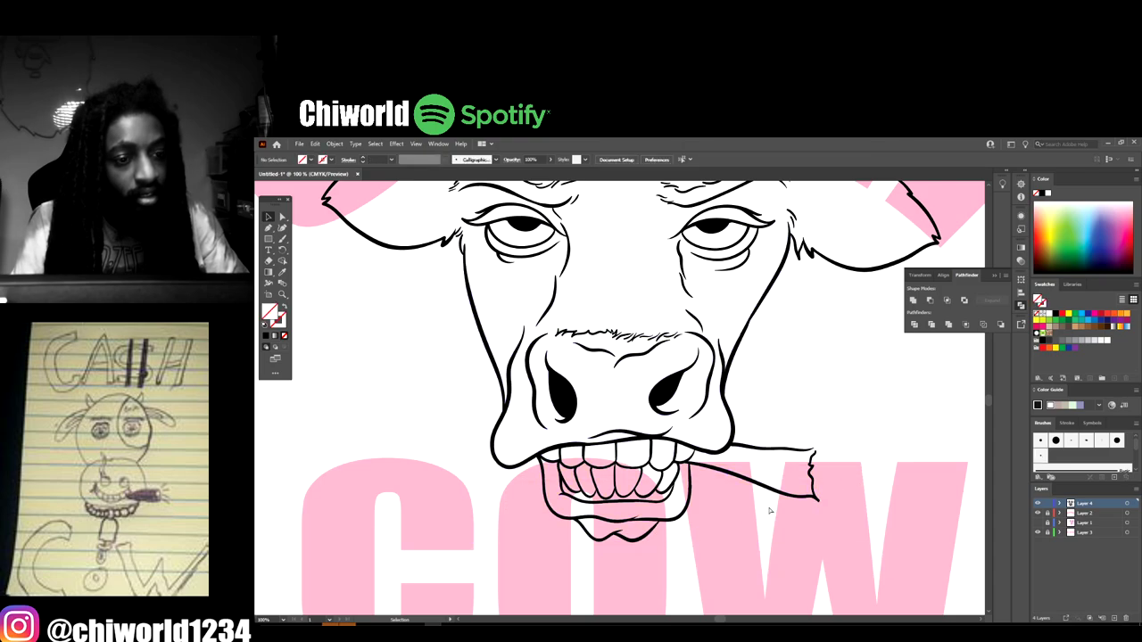
pyautogui.hotkey('ctrl', '-')
pyautogui.hotkey('ctrl', '-')
pyautogui.scroll(1, 776, 503)
pyautogui.hotkey('ctrl', '+')
pyautogui.hotkey('ctrl', '+')
pyautogui.hotkey('ctrl', '+')
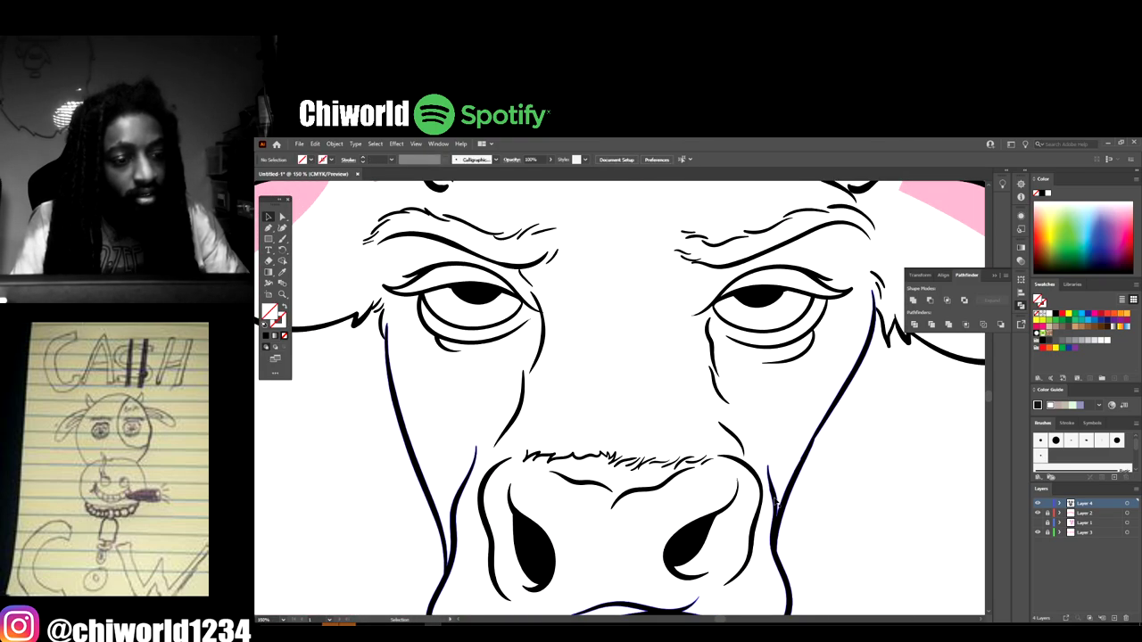
pyautogui.scroll(1, 620, 398)
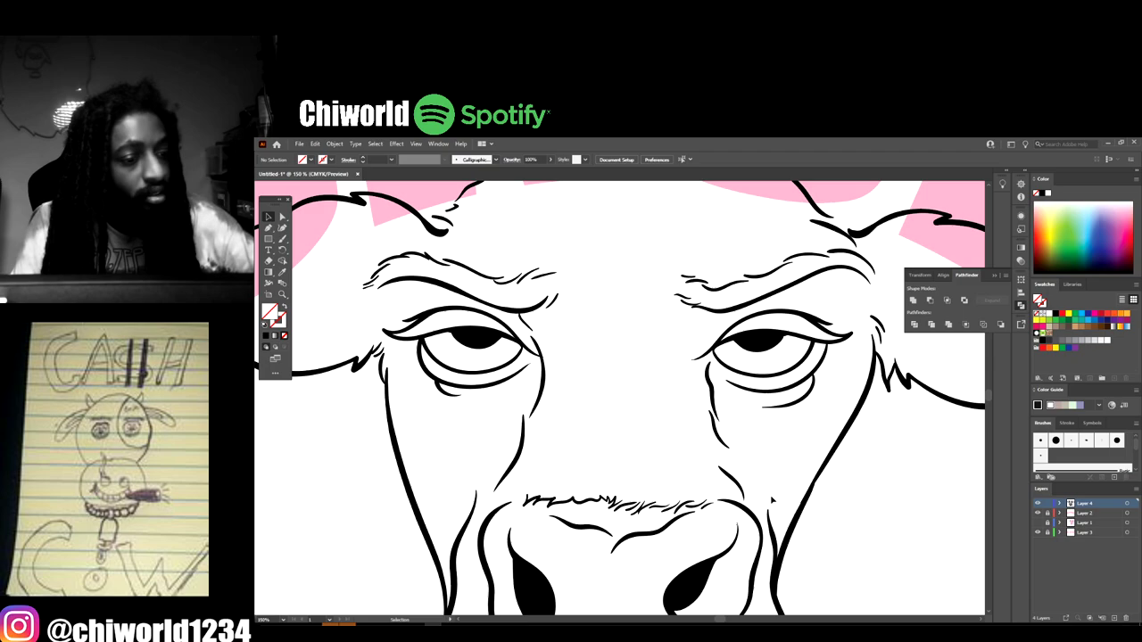
pyautogui.click(280, 239)
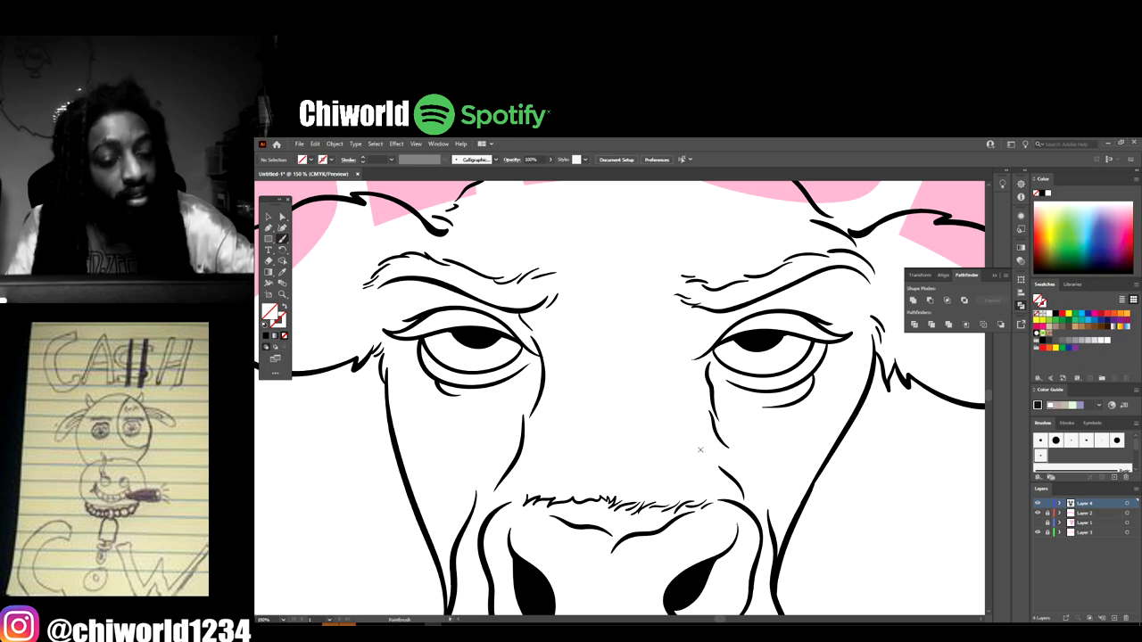
pyautogui.press('d')
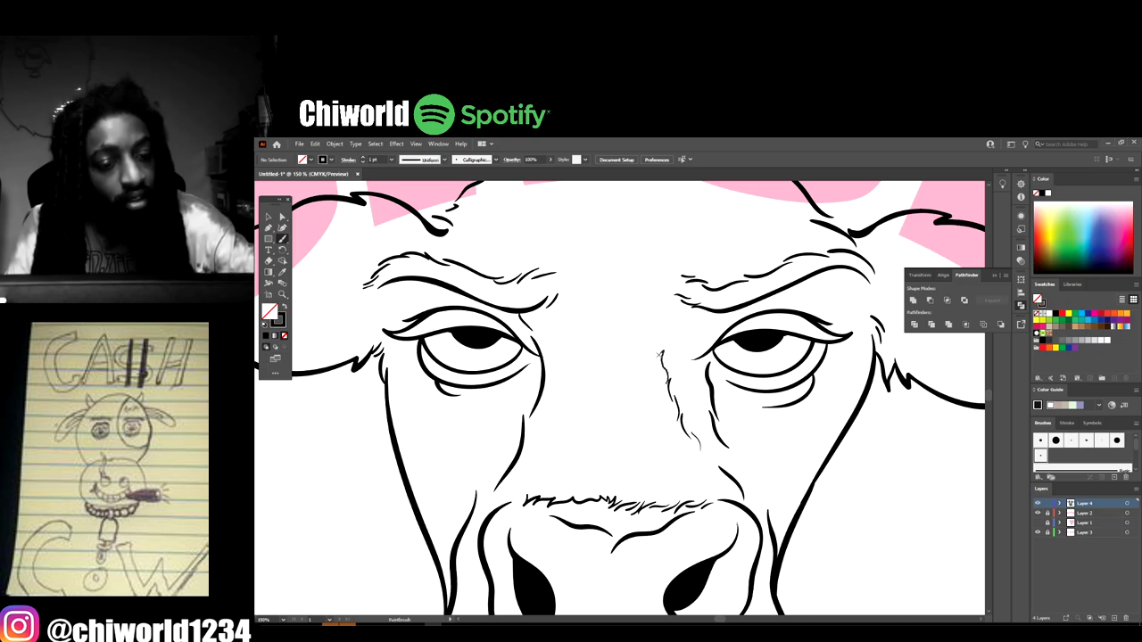
pyautogui.moveTo(661, 356); pyautogui.dragTo(654, 281)
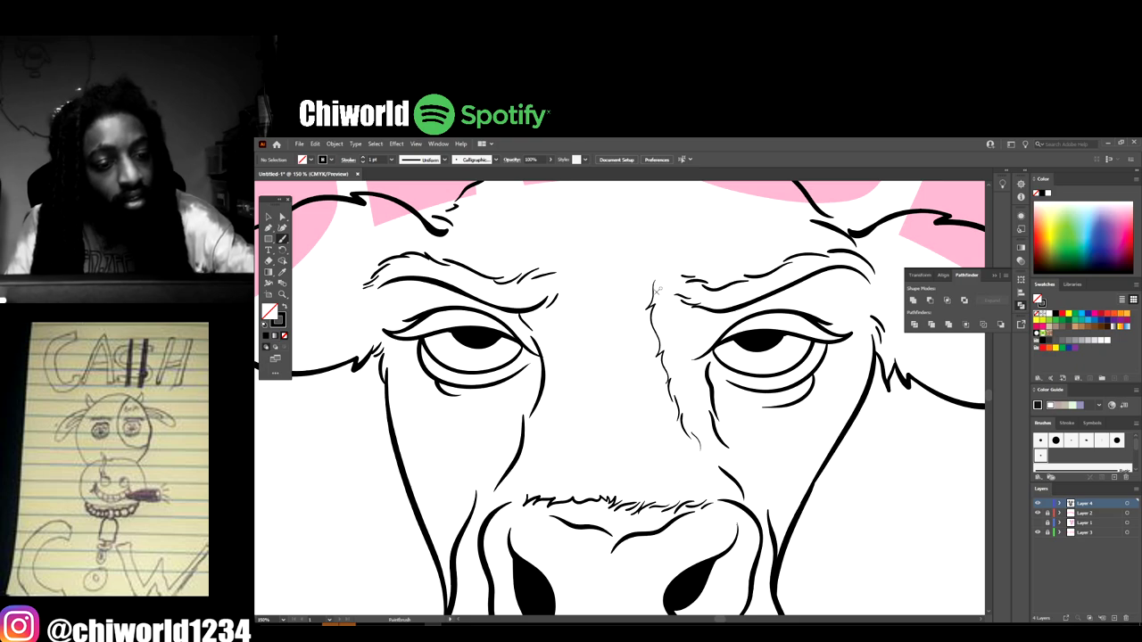
pyautogui.scroll(2, 654, 285)
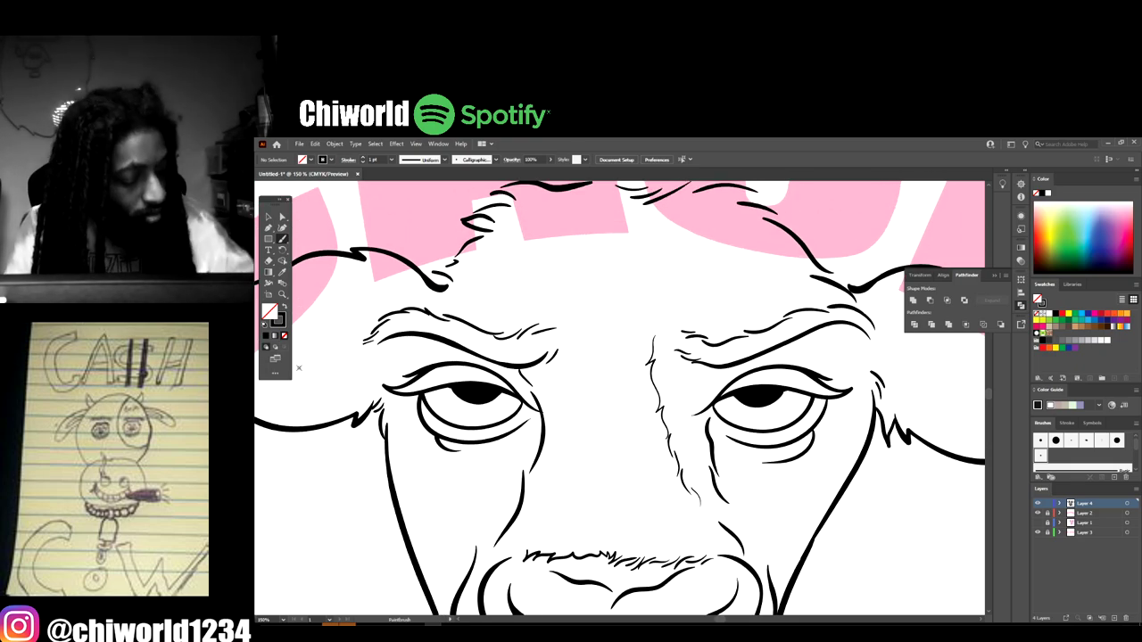
pyautogui.press('v')
pyautogui.hotkey('ctrl', 'z')
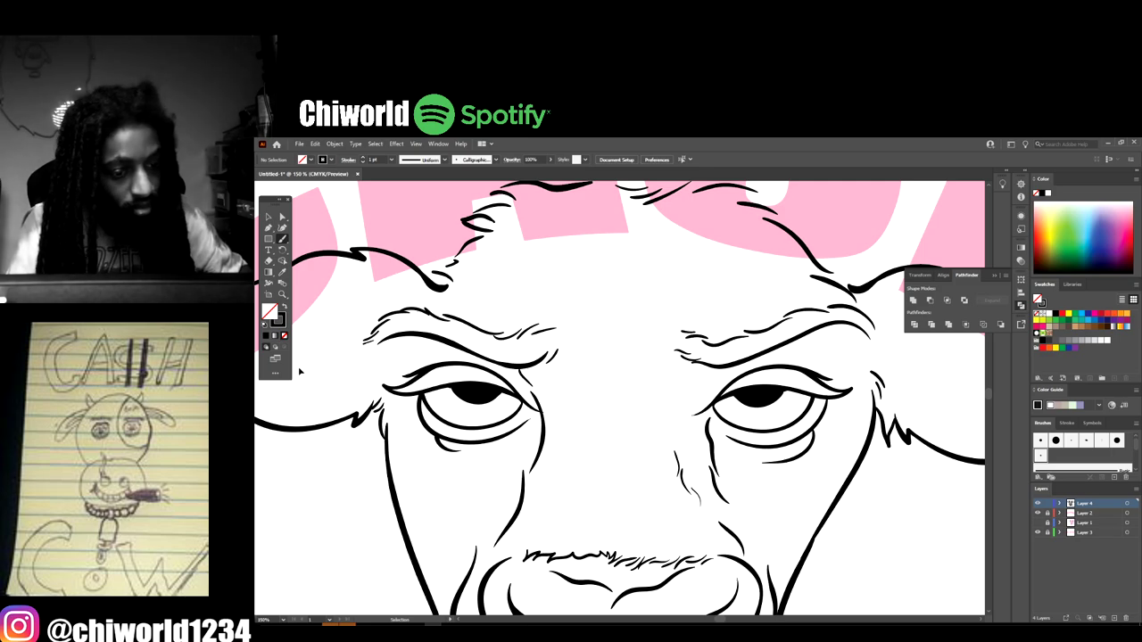
pyautogui.hotkey('ctrl', 'z')
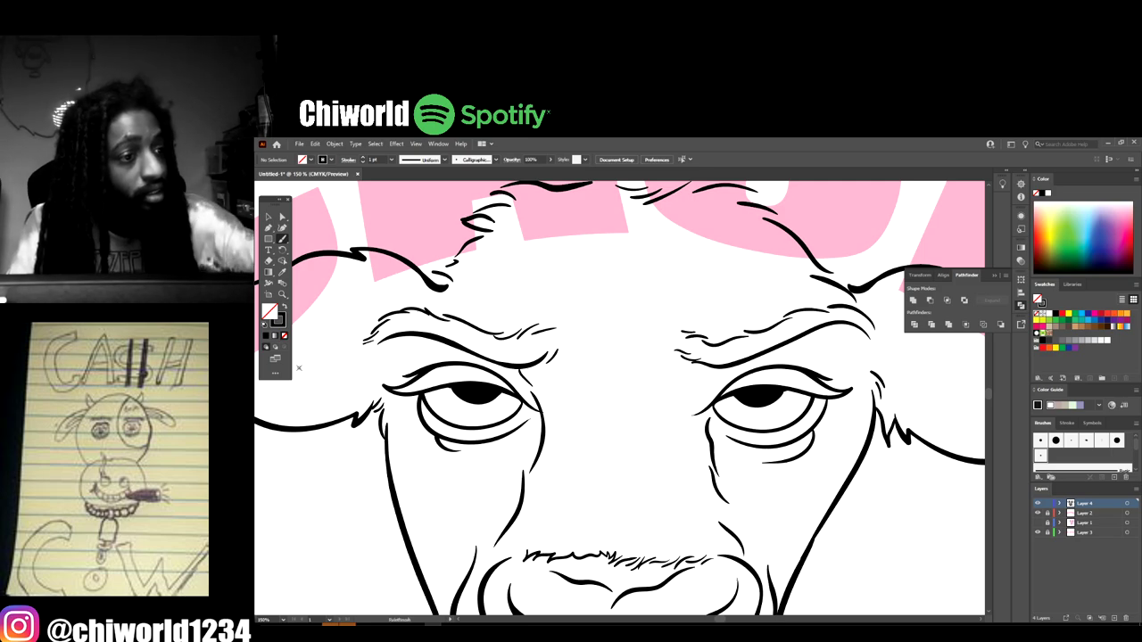
# - Paint a jagged fur patch outline with a heavier stroke around the cigar-side eye, from the crown down beside the nose bridge and across the cheek
pyautogui.click(391, 159)
pyautogui.click(406, 222)
pyautogui.press('b')
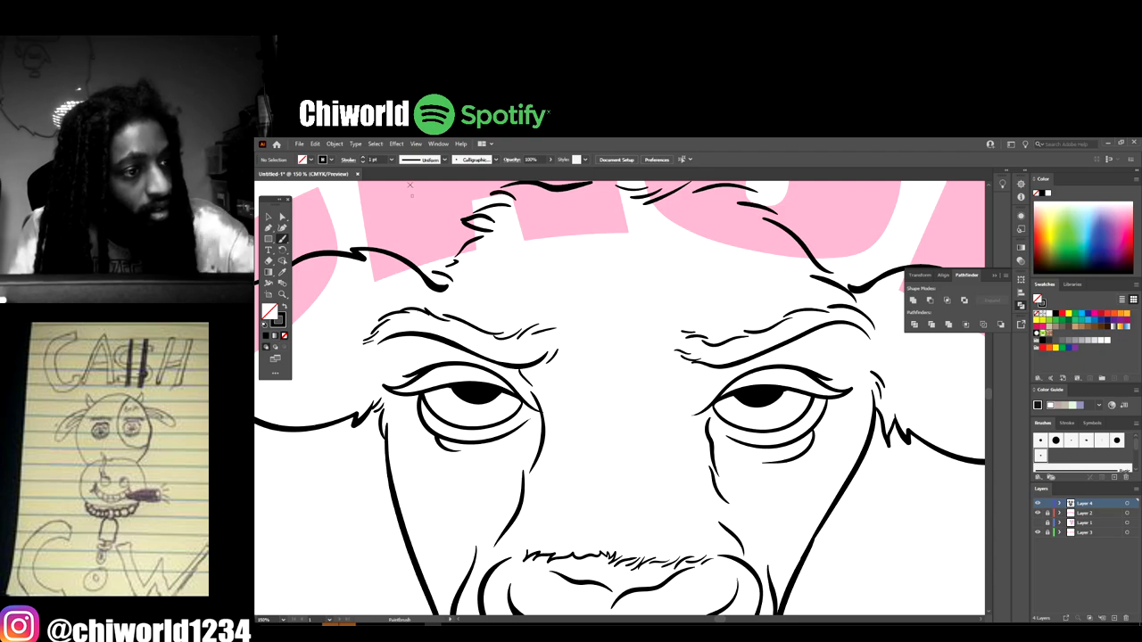
pyautogui.click(392, 159)
pyautogui.click(406, 221)
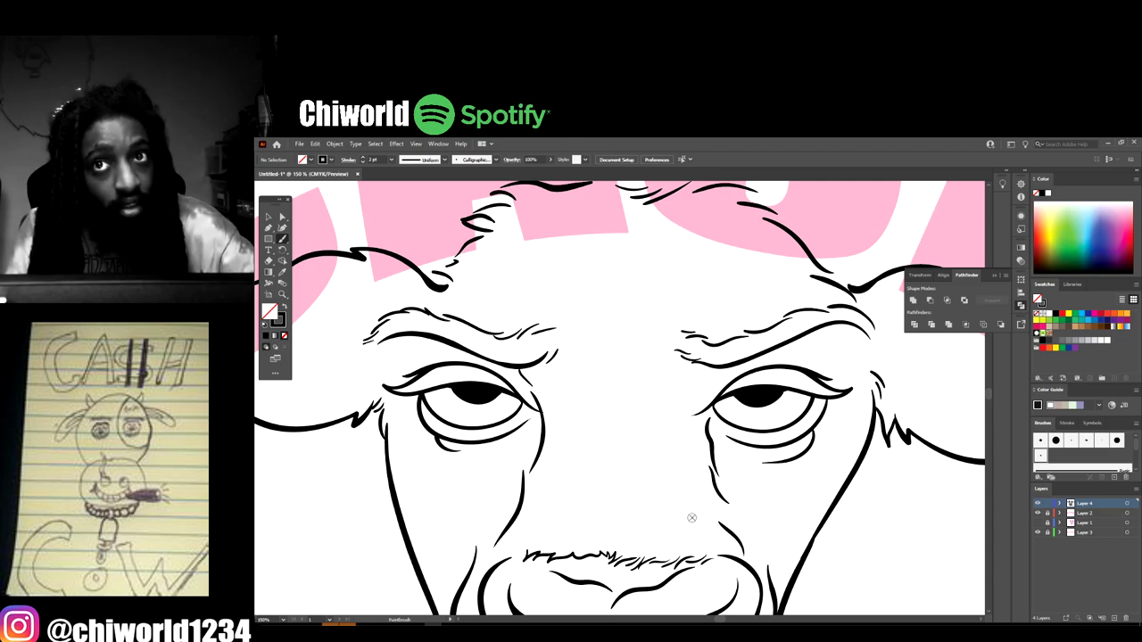
pyautogui.moveTo(686, 498); pyautogui.dragTo(682, 490)
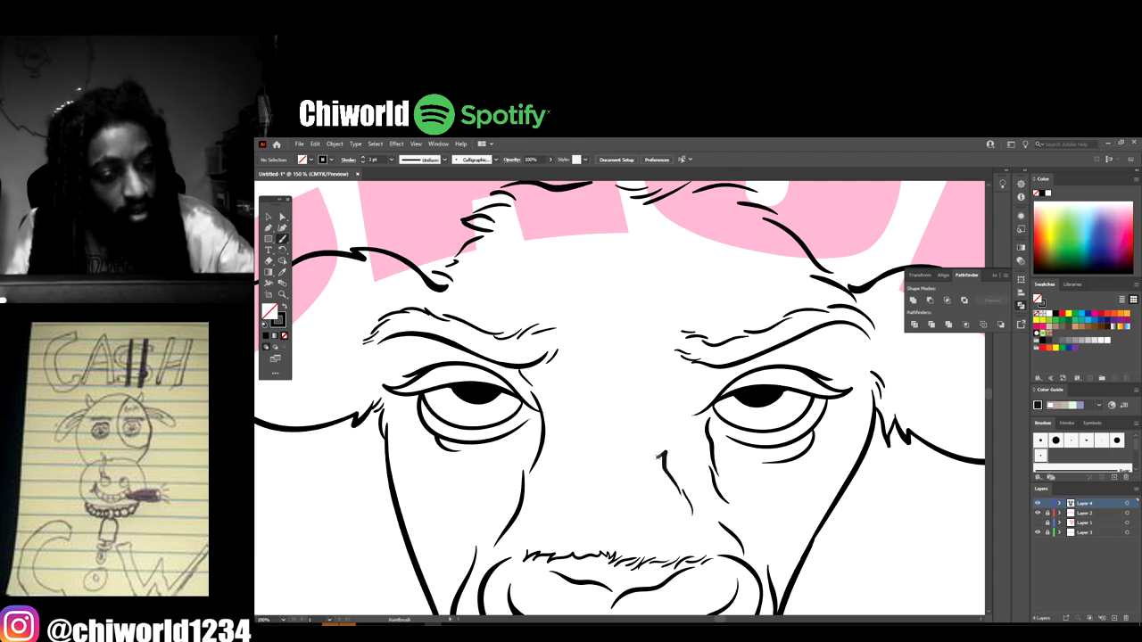
pyautogui.moveTo(657, 427)
pyautogui.mouseDown()
pyautogui.moveTo(660, 339)
pyautogui.moveTo(645, 344)
pyautogui.moveTo(680, 284)
pyautogui.moveTo(666, 280)
pyautogui.moveTo(716, 226)
pyautogui.moveTo(761, 223)
pyautogui.mouseUp()
pyautogui.moveTo(806, 544)
pyautogui.mouseDown()
pyautogui.moveTo(799, 528)
pyautogui.moveTo(718, 505)
pyautogui.mouseUp()
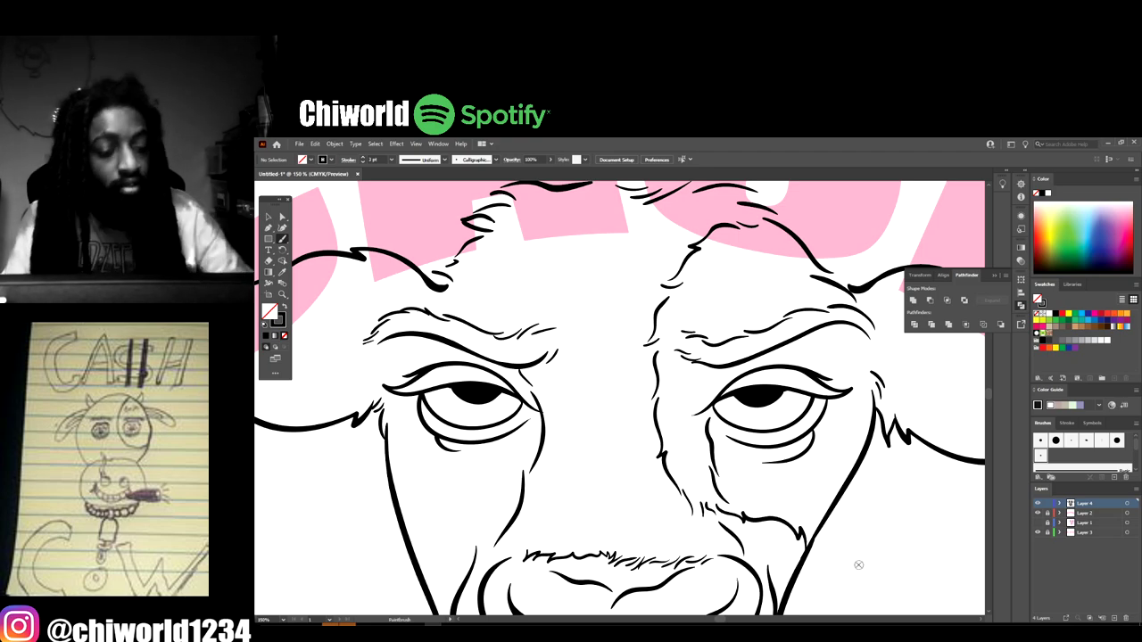
# - Paint fur strokes down the inner edge of the ear opposite the cigar, joining it to the brow and crown
pyautogui.hotkey('ctrl', '-')
pyautogui.hotkey('ctrl', '-')
pyautogui.hotkey('ctrl', '-')
pyautogui.hotkey('ctrl', '-')
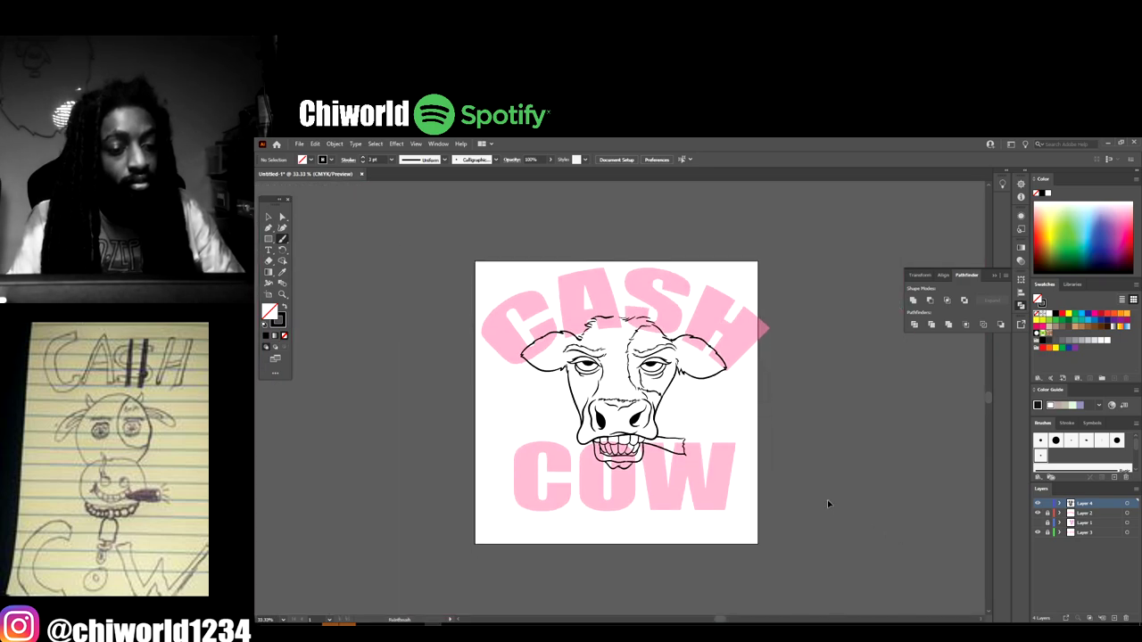
pyautogui.hotkey('ctrl', '+')
pyautogui.hotkey('ctrl', '+')
pyautogui.hotkey('ctrl', '+')
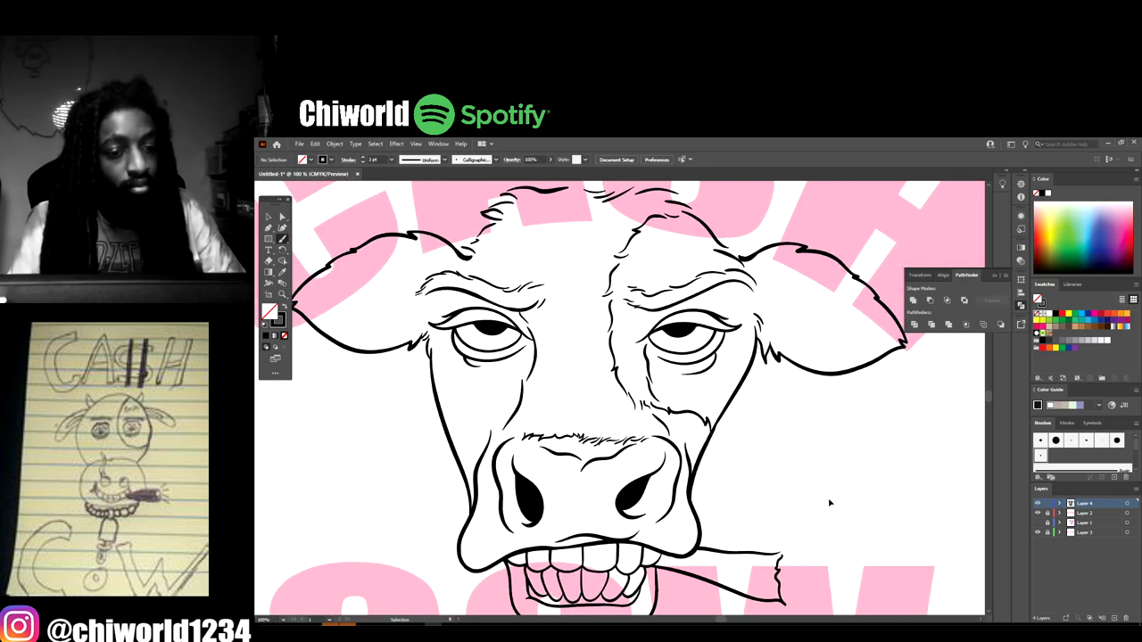
pyautogui.scroll(2, 830, 502)
pyautogui.hotkey('ctrl', '+')
pyautogui.hotkey('ctrl', '+')
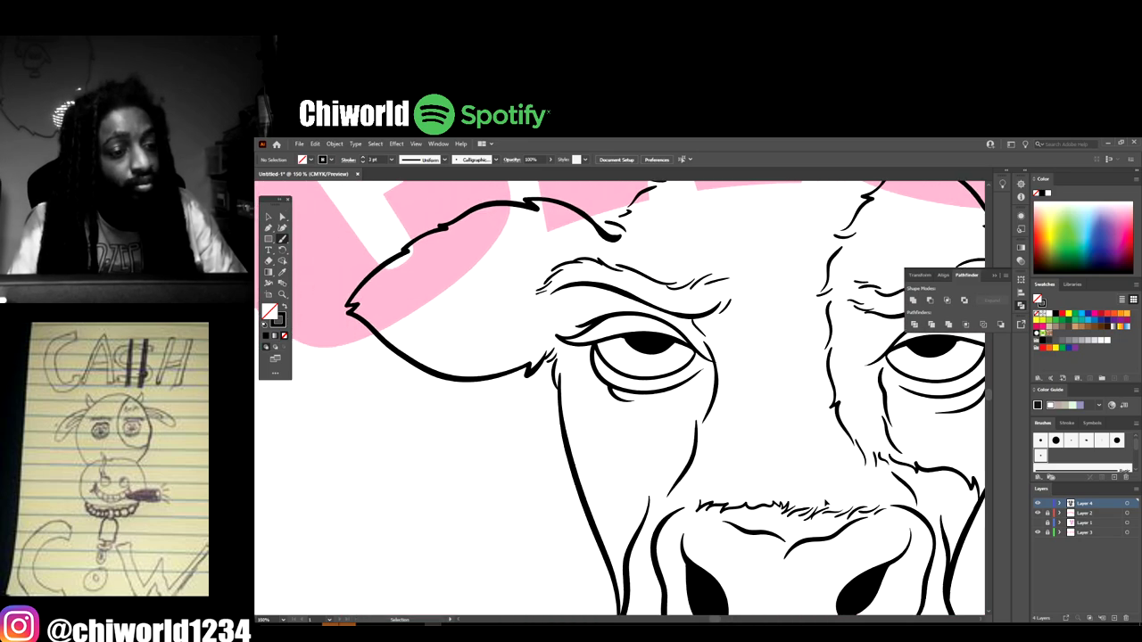
pyautogui.scroll(3, 826, 503)
pyautogui.scroll(1, 825, 499)
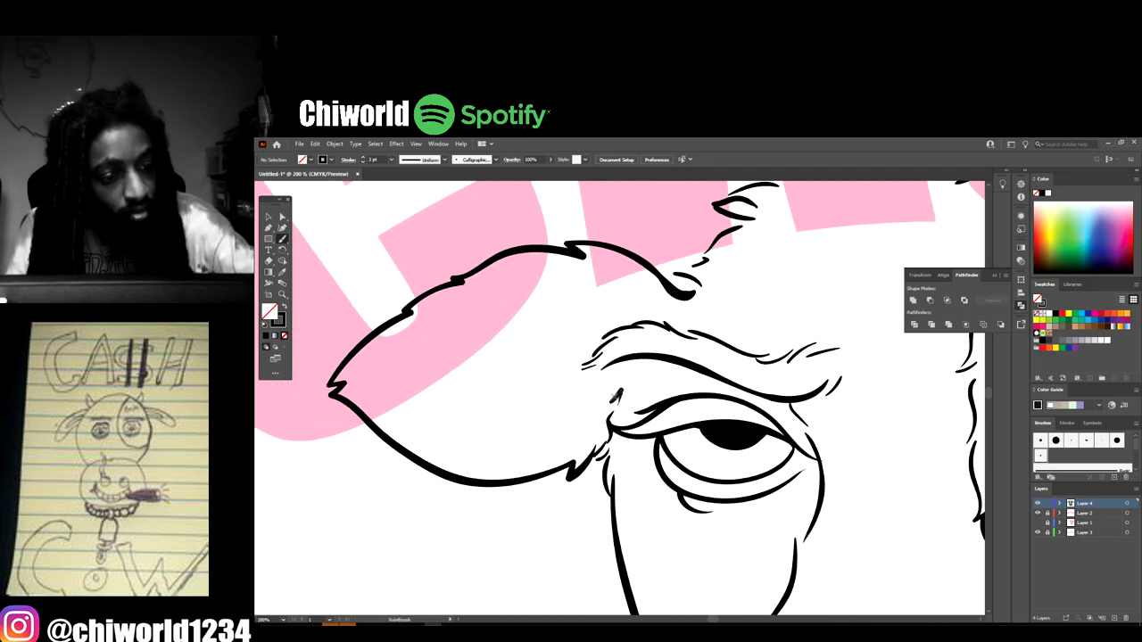
pyautogui.moveTo(613, 400); pyautogui.dragTo(590, 370)
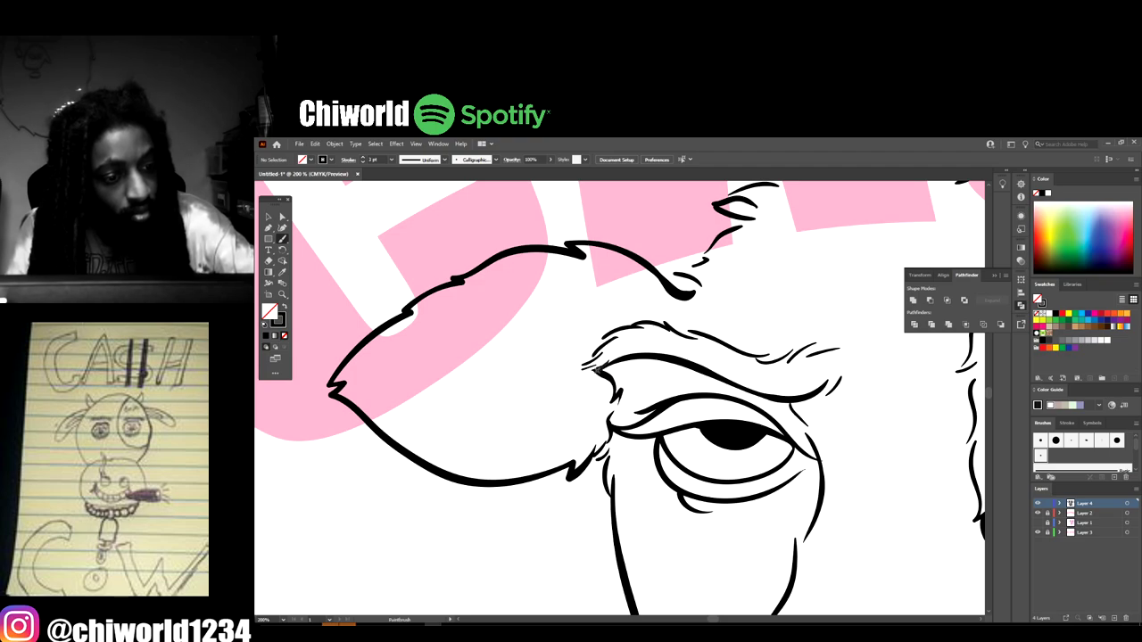
pyautogui.moveTo(649, 311); pyautogui.dragTo(728, 285)
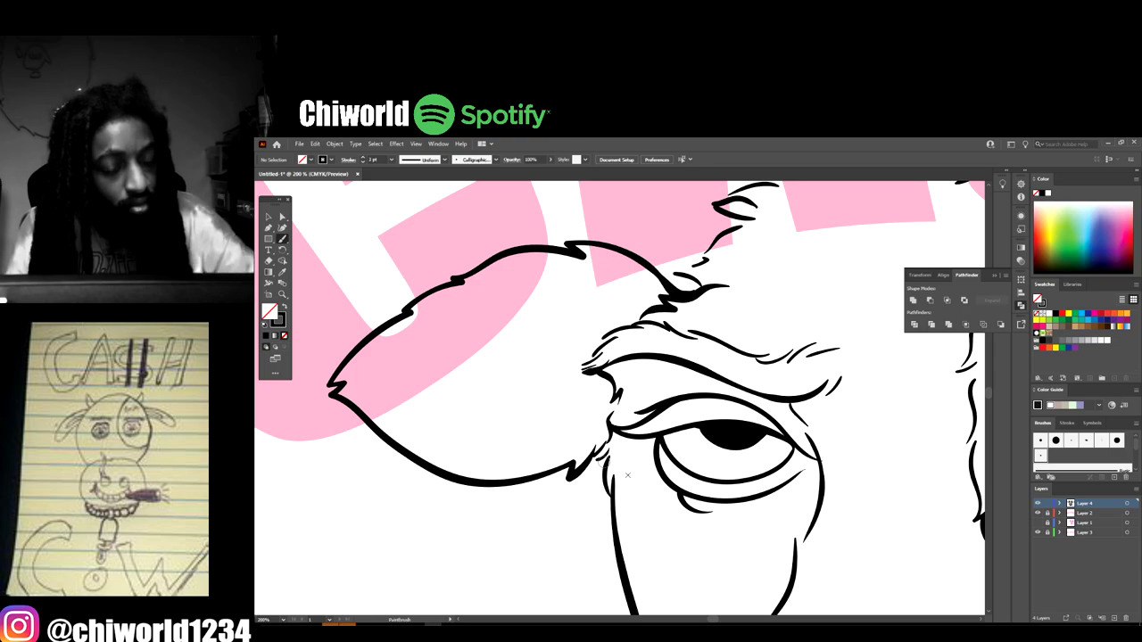
# - Paint fur strokes joining the cigar-side ear to the head and a jagged, pointed fur outline inside that ear
pyautogui.hotkey('ctrl', '-')
pyautogui.hotkey('ctrl', '-')
pyautogui.hotkey('ctrl', '-')
pyautogui.hotkey('ctrl', '-')
pyautogui.hotkey('ctrl', '+')
pyautogui.hotkey('ctrl', '+')
pyautogui.hotkey('ctrl', '+')
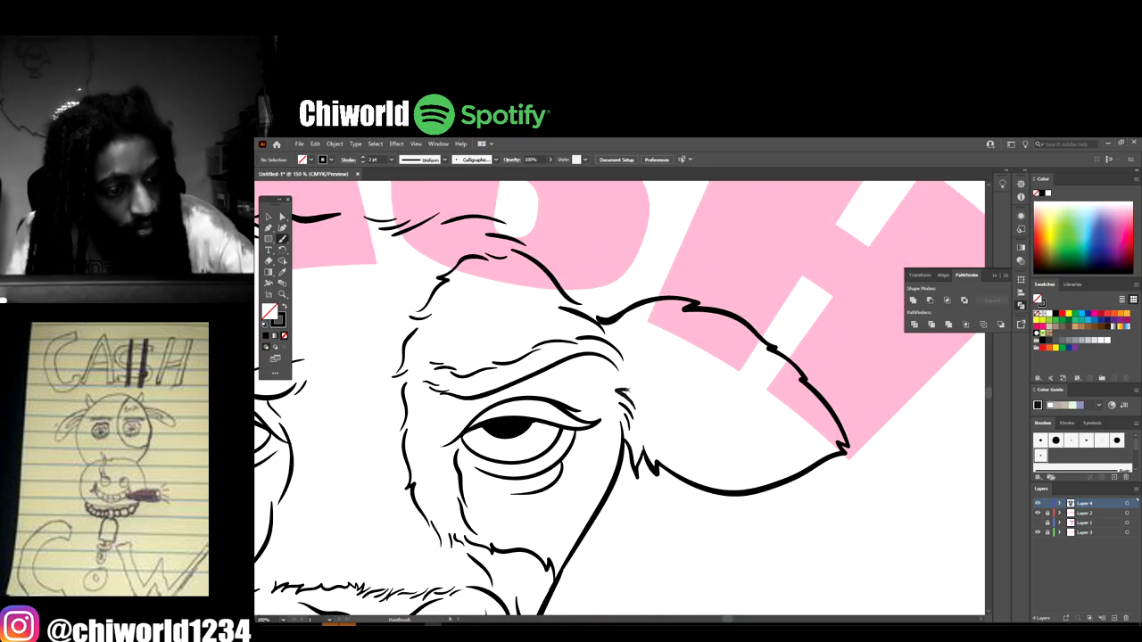
pyautogui.moveTo(629, 391); pyautogui.dragTo(615, 372)
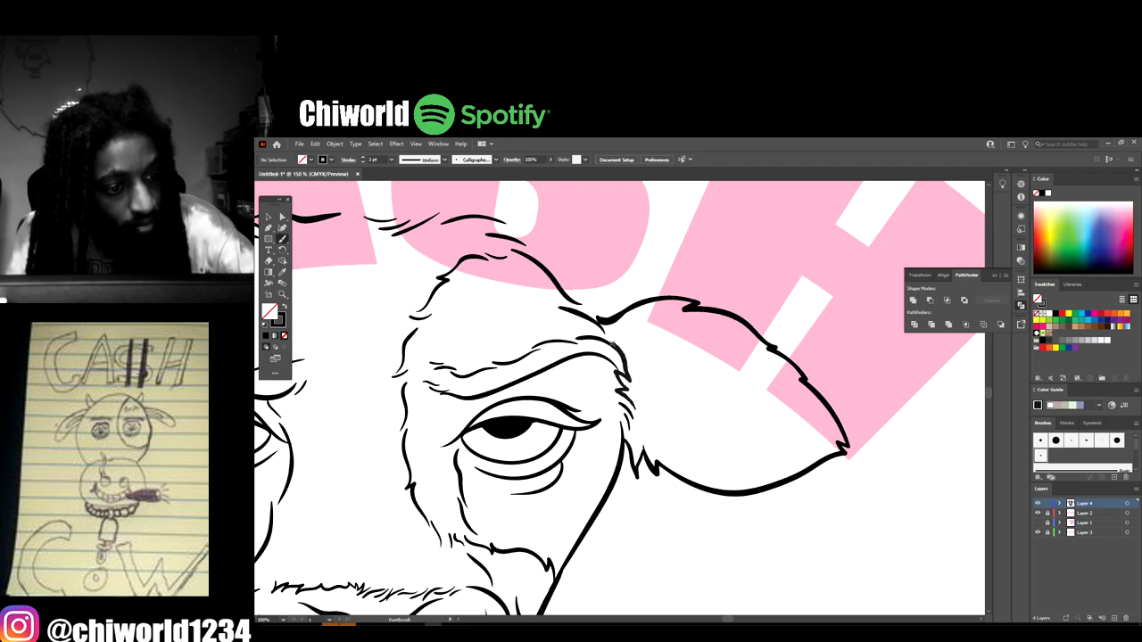
pyautogui.moveTo(604, 320); pyautogui.dragTo(557, 288)
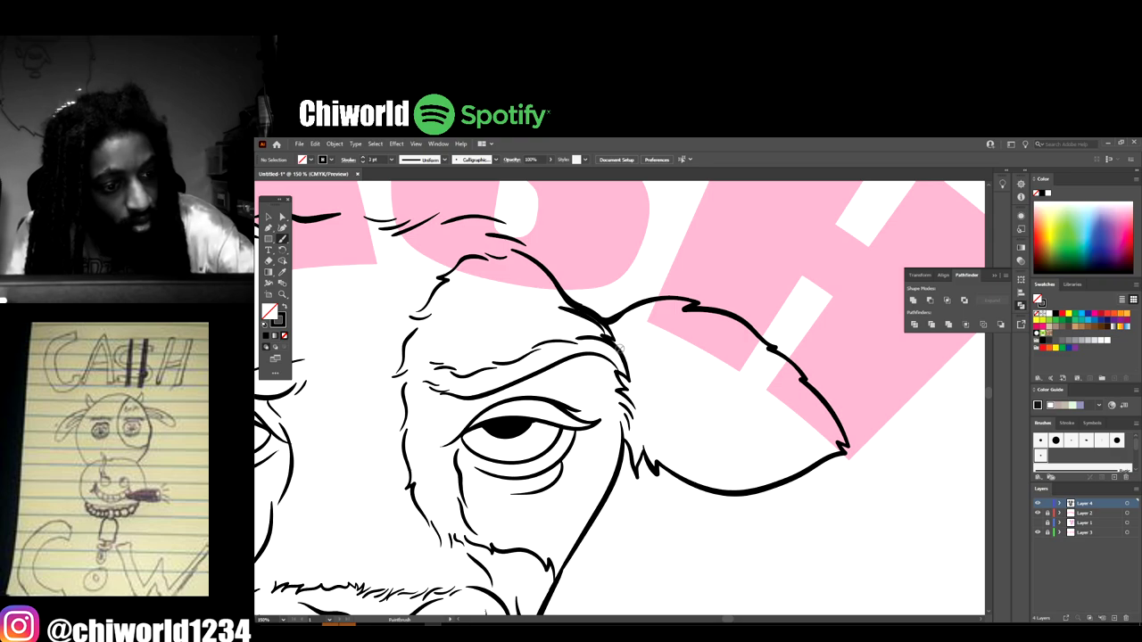
pyautogui.moveTo(629, 355)
pyautogui.mouseDown()
pyautogui.moveTo(693, 366)
pyautogui.moveTo(681, 371)
pyautogui.moveTo(740, 387)
pyautogui.moveTo(788, 421)
pyautogui.moveTo(714, 425)
pyautogui.moveTo(722, 414)
pyautogui.moveTo(656, 415)
pyautogui.mouseUp()
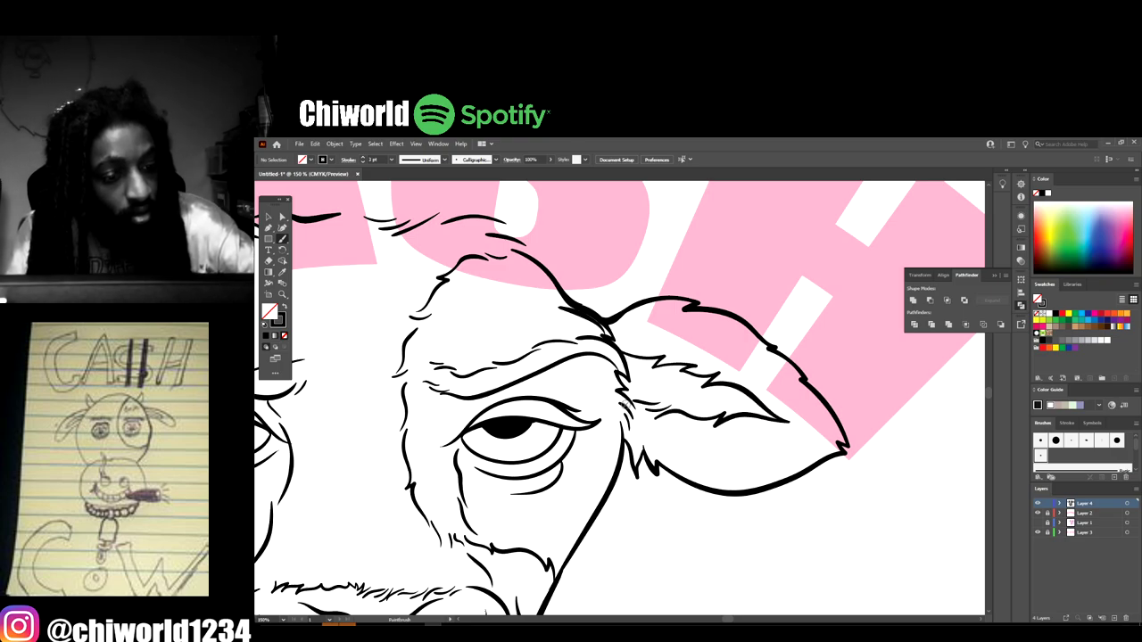
# - Paint a matching jagged inner-ear fur outline inside the ear opposite the cigar, tapering toward its tip
pyautogui.hotkey('ctrl', '-')
pyautogui.hotkey('ctrl', '-')
pyautogui.hotkey('ctrl', '-')
pyautogui.hotkey('ctrl', '+')
pyautogui.hotkey('ctrl', '+')
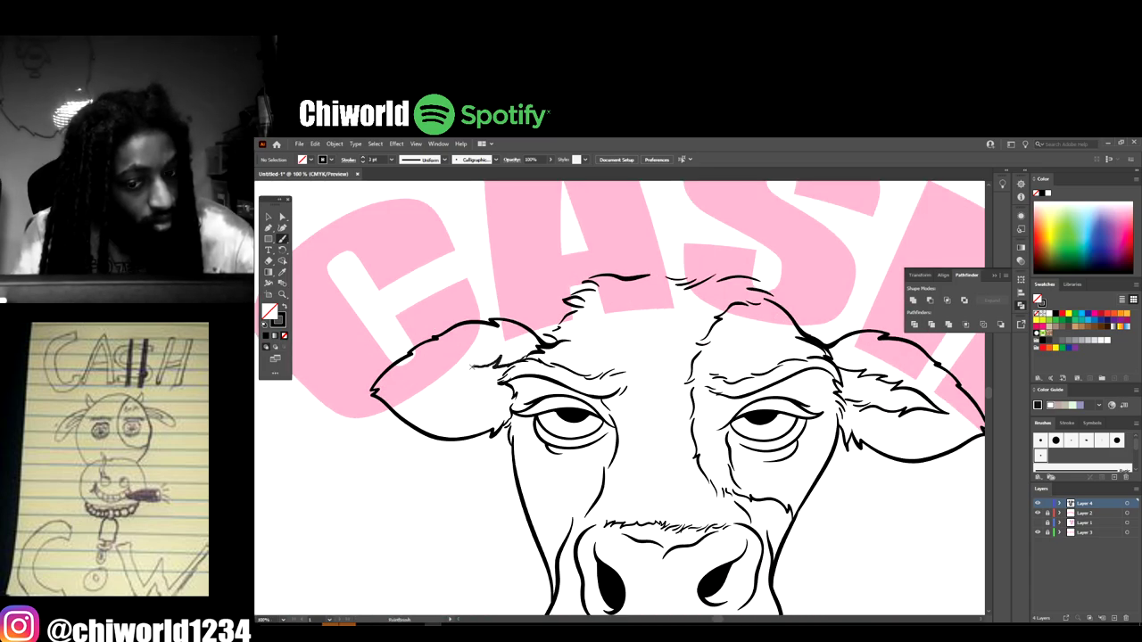
pyautogui.moveTo(473, 373); pyautogui.dragTo(457, 359)
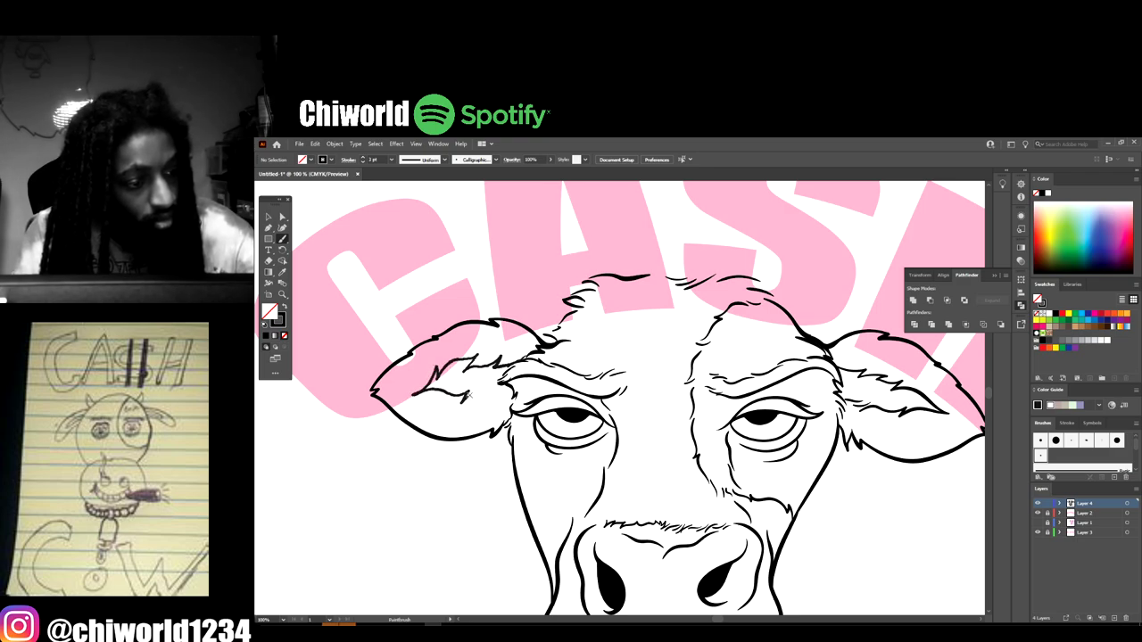
pyautogui.moveTo(502, 390); pyautogui.dragTo(504, 391)
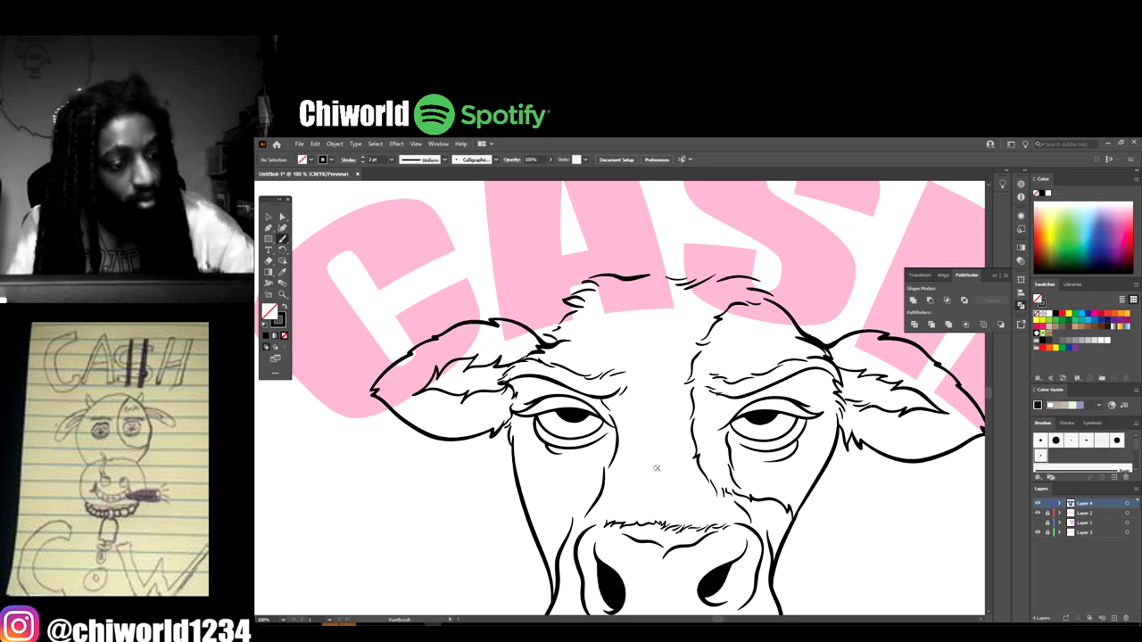
# - Hide Layer 2 with the CASH lettering to show the cow's head without it
pyautogui.hotkey('ctrl', '-')
pyautogui.hotkey('ctrl', '-')
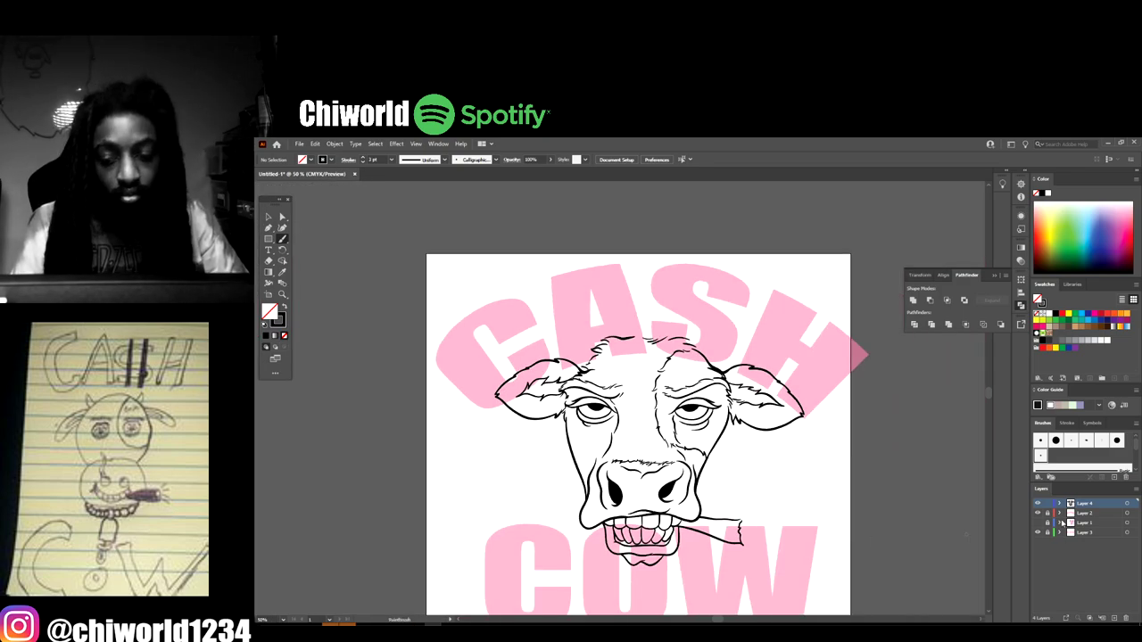
pyautogui.click(1038, 514)
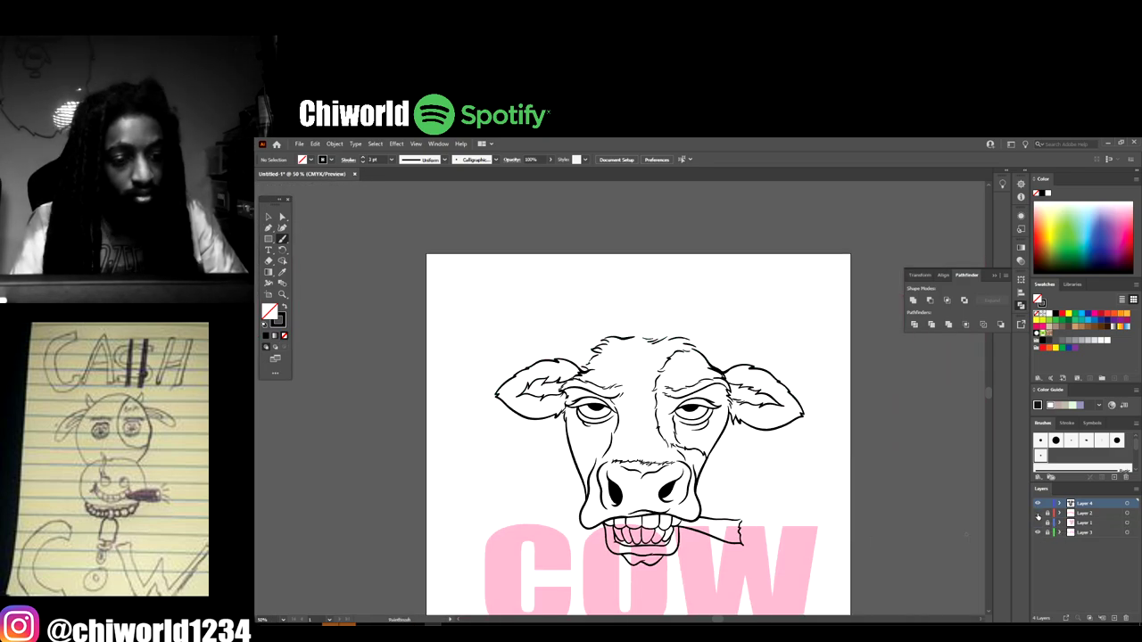
# - Show Layer 2 again so the CASH lettering appears behind the cow's head
pyautogui.hotkey('ctrl', '-')
pyautogui.hotkey('ctrl', '-')
pyautogui.hotkey('ctrl', '-')
pyautogui.hotkey('ctrl', '+')
pyautogui.hotkey('ctrl', '+')
pyautogui.hotkey('ctrl', '+')
pyautogui.hotkey('ctrl', '+')
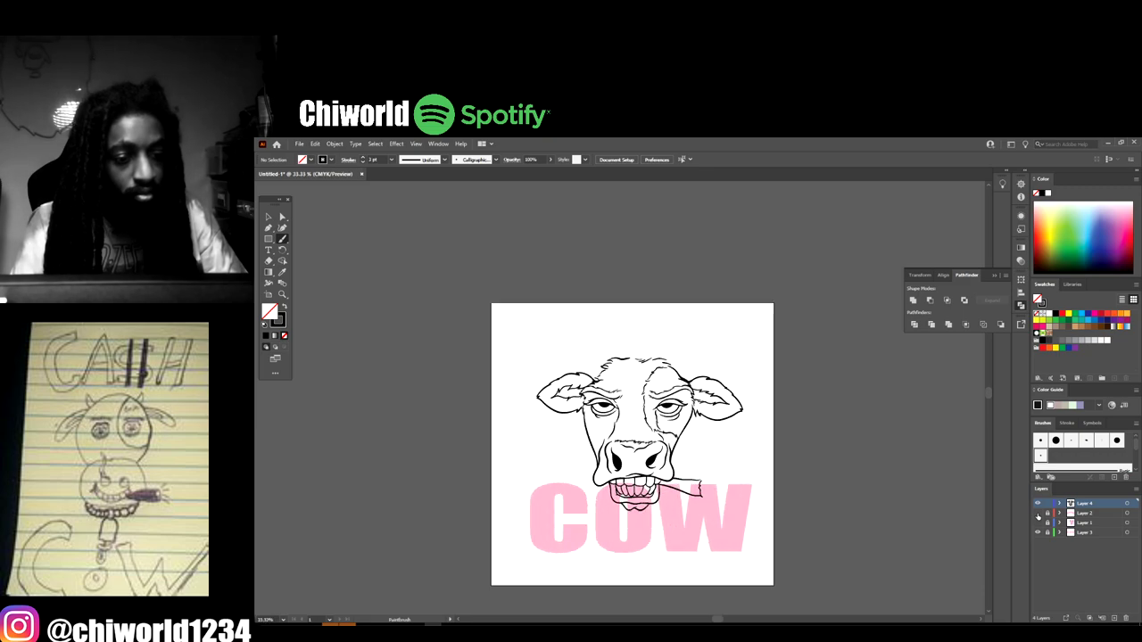
pyautogui.click(1038, 515)
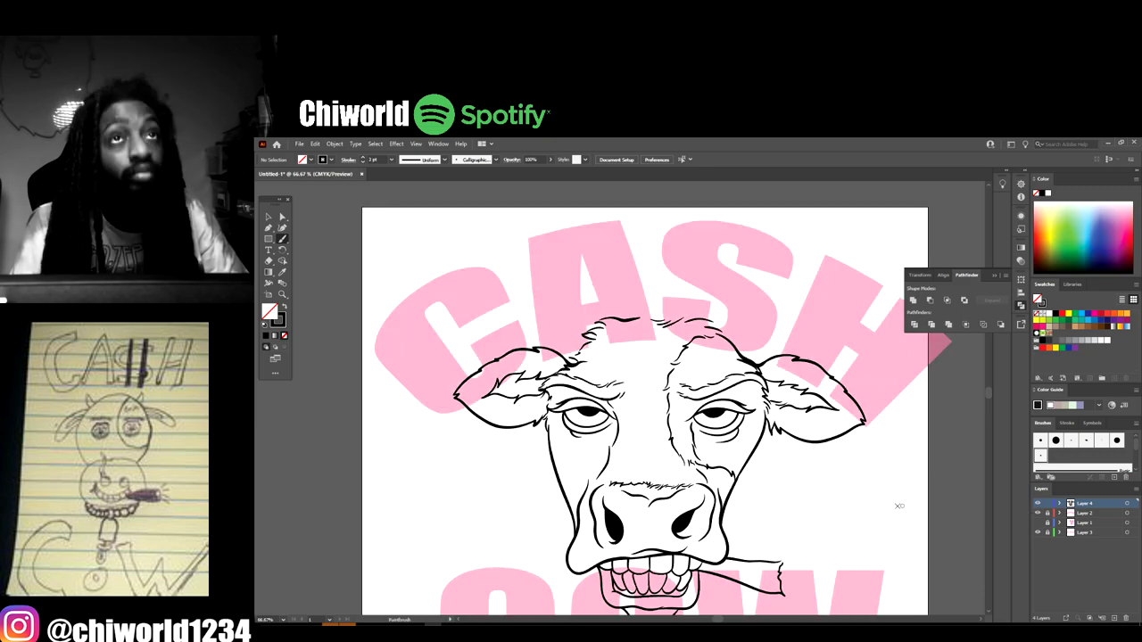
# - Paint a shaggy outline of hair over the crown, with pointed locks flicking outward above both ears
pyautogui.hotkey('ctrl', '+')
pyautogui.hotkey('ctrl', '+')
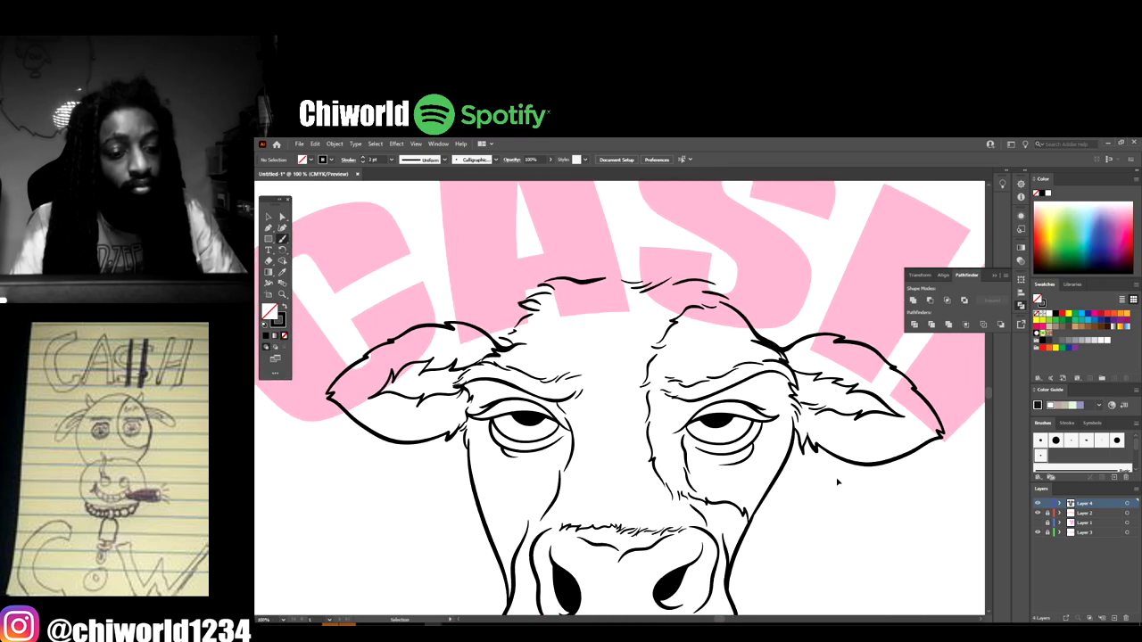
pyautogui.scroll(2, 837, 479)
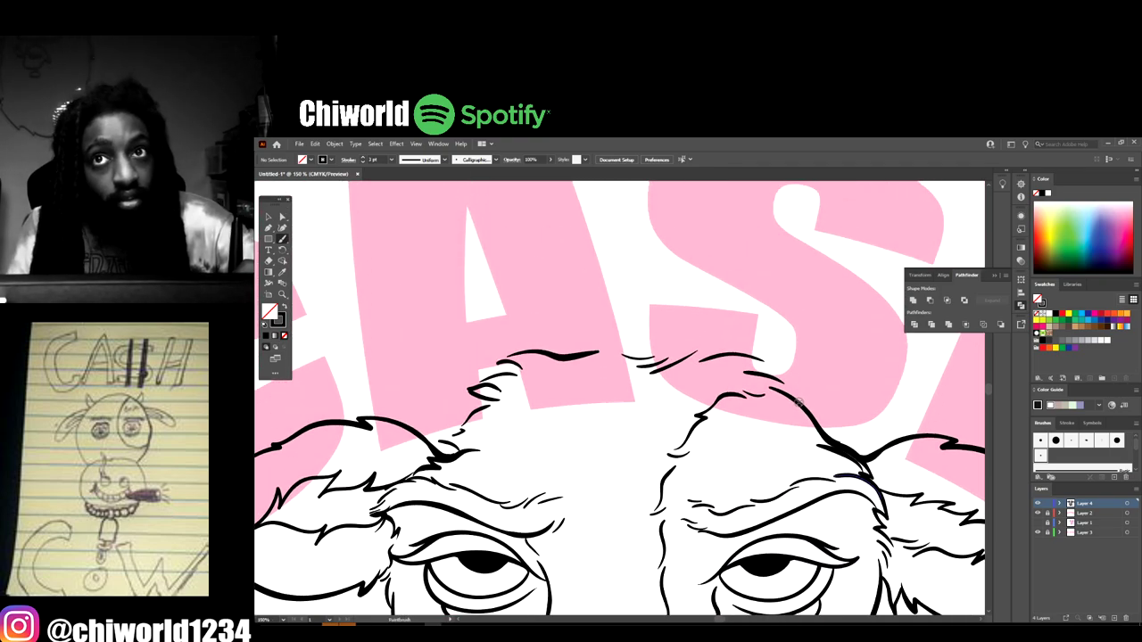
pyautogui.moveTo(799, 403)
pyautogui.mouseDown()
pyautogui.moveTo(866, 384)
pyautogui.moveTo(794, 375)
pyautogui.moveTo(802, 368)
pyautogui.moveTo(741, 327)
pyautogui.moveTo(693, 324)
pyautogui.moveTo(712, 309)
pyautogui.moveTo(501, 319)
pyautogui.moveTo(523, 330)
pyautogui.moveTo(446, 373)
pyautogui.mouseUp()
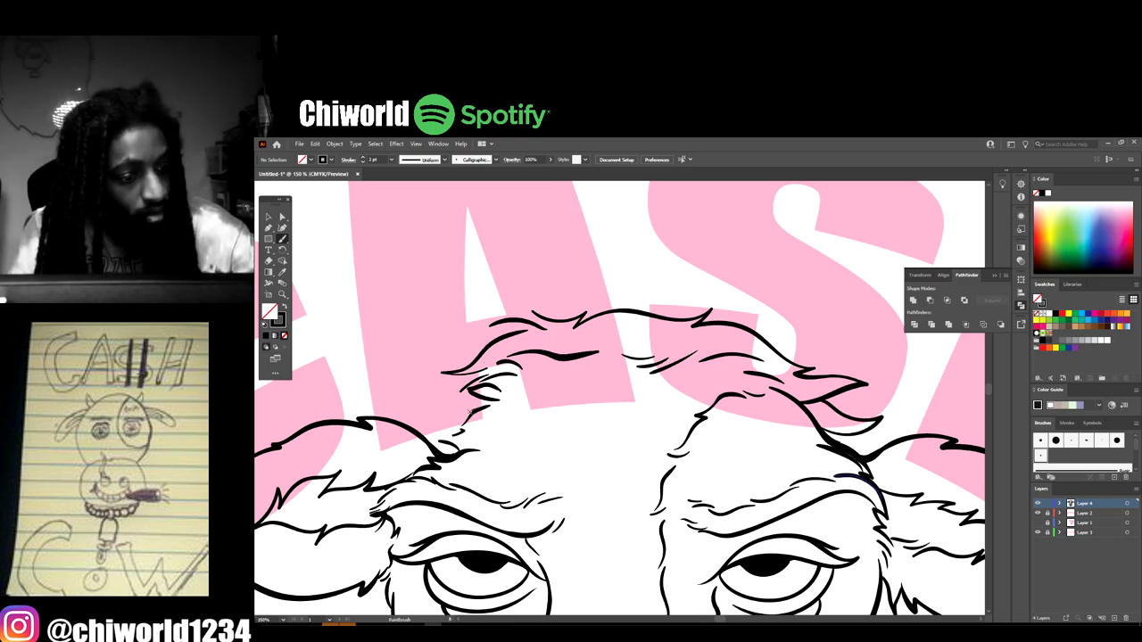
pyautogui.moveTo(473, 411); pyautogui.dragTo(429, 401)
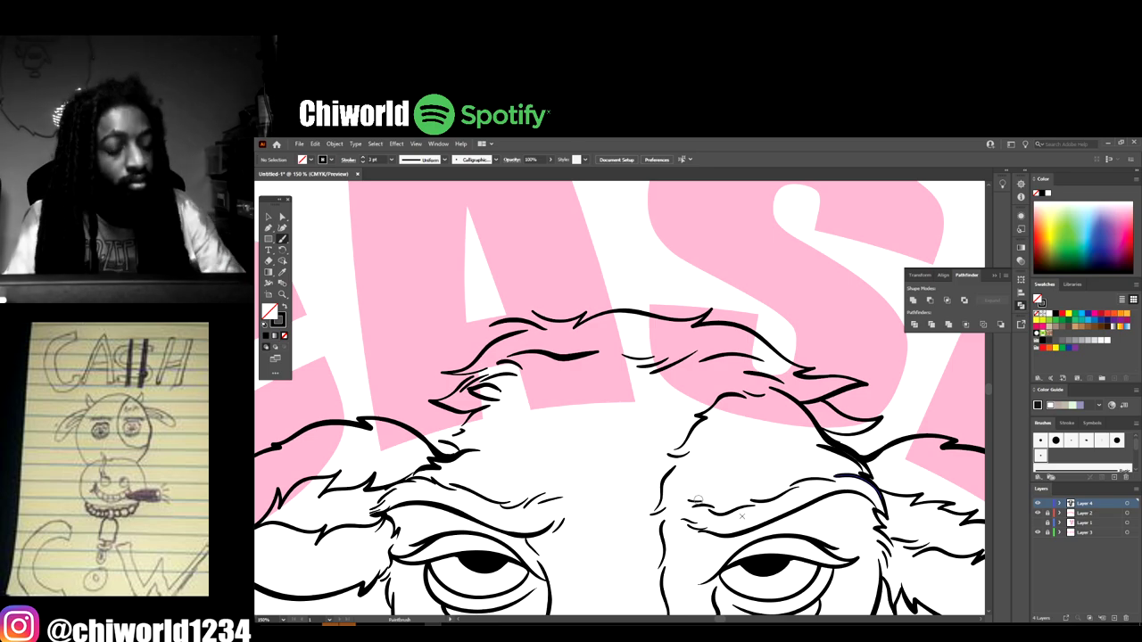
# - Paint a cluster of short, angled fur strokes between the brows, beside the fur patch's edge
pyautogui.hotkey('ctrl', '-')
pyautogui.hotkey('ctrl', '-')
pyautogui.hotkey('ctrl', '-')
pyautogui.hotkey('ctrl', '-')
pyautogui.hotkey('ctrl', '-')
pyautogui.hotkey('ctrl', '+')
pyautogui.hotkey('ctrl', '+')
pyautogui.hotkey('ctrl', '+')
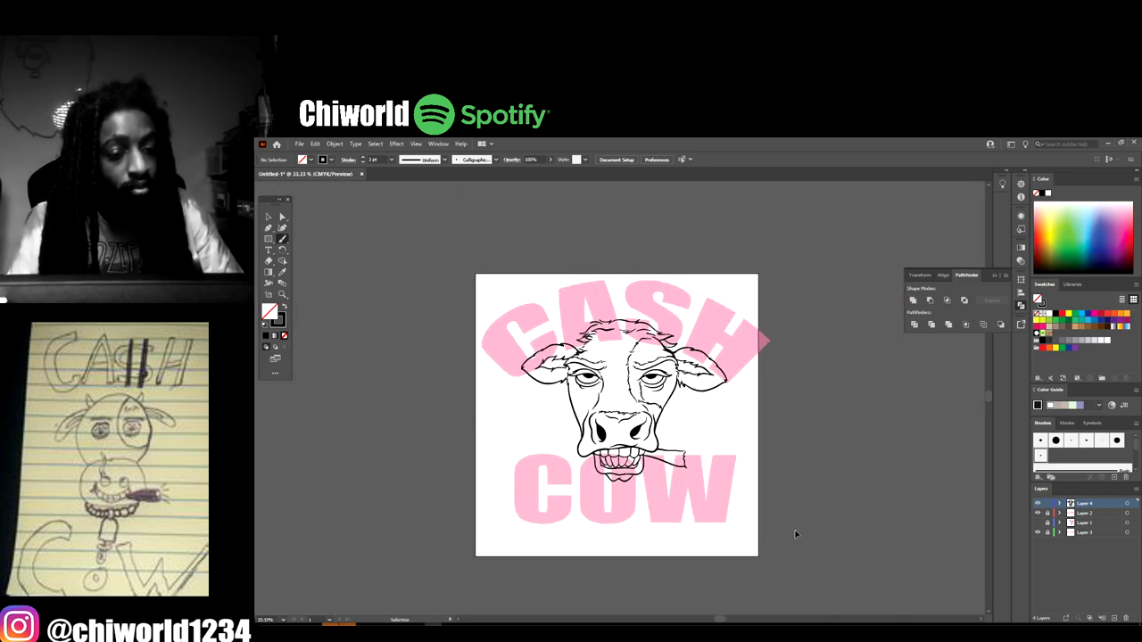
pyautogui.hotkey('ctrl', '+')
pyautogui.hotkey('ctrl', '+')
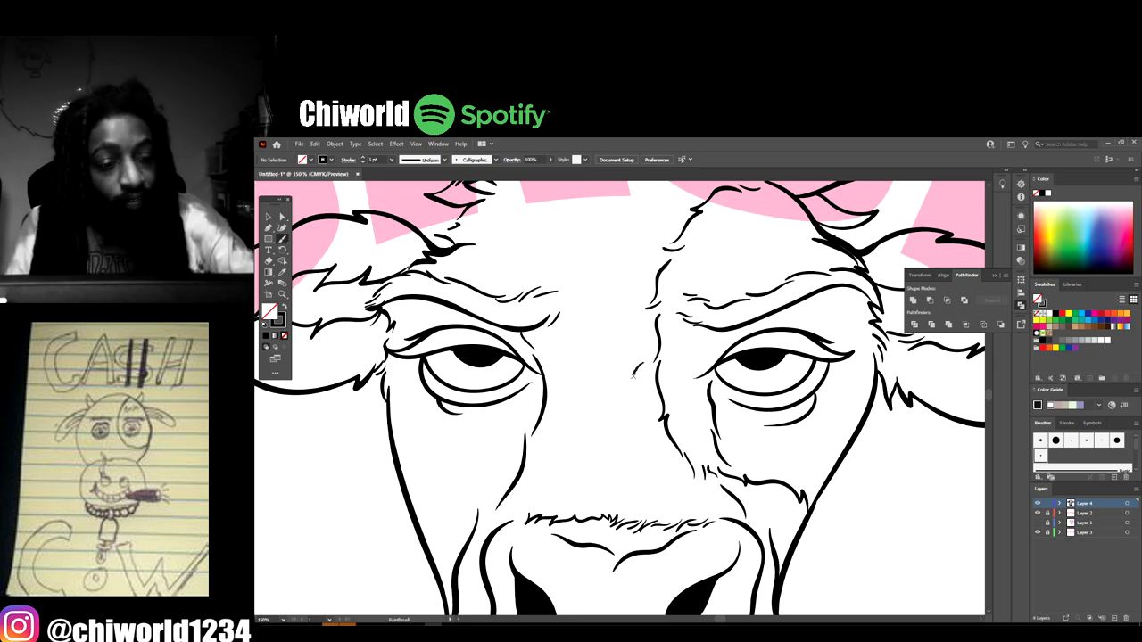
pyautogui.moveTo(634, 376)
pyautogui.mouseDown()
pyautogui.moveTo(626, 395)
pyautogui.moveTo(630, 364)
pyautogui.moveTo(591, 377)
pyautogui.mouseUp()
pyautogui.moveTo(580, 385); pyautogui.dragTo(594, 351)
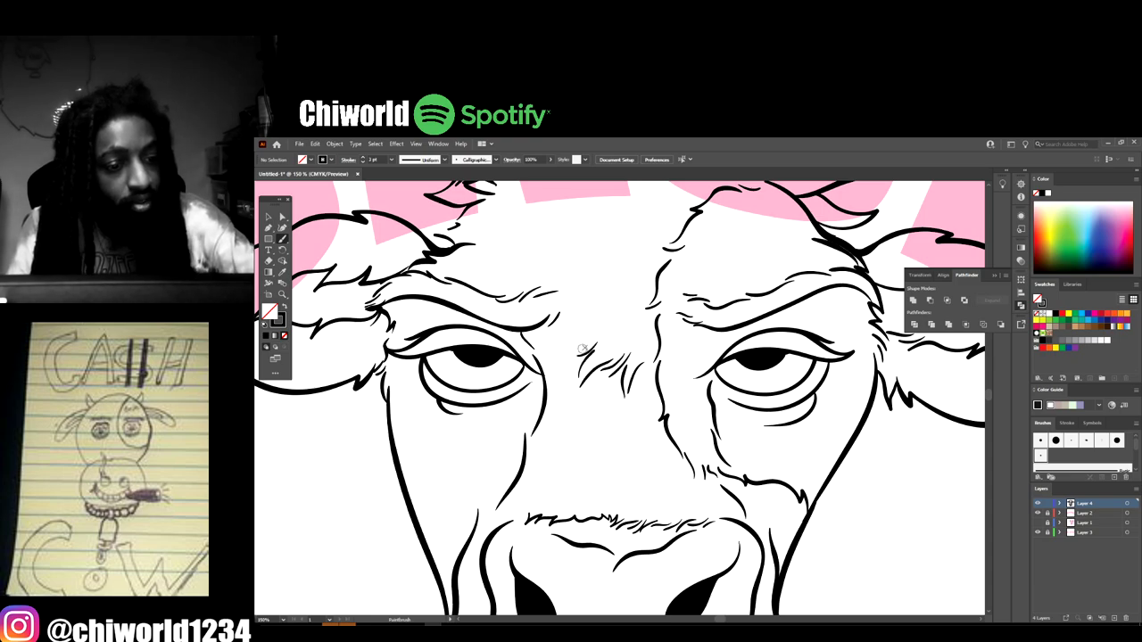
# - Paint fur strokes up the centre of the forehead and across its side opposite the cigar
pyautogui.scroll(2, 559, 356)
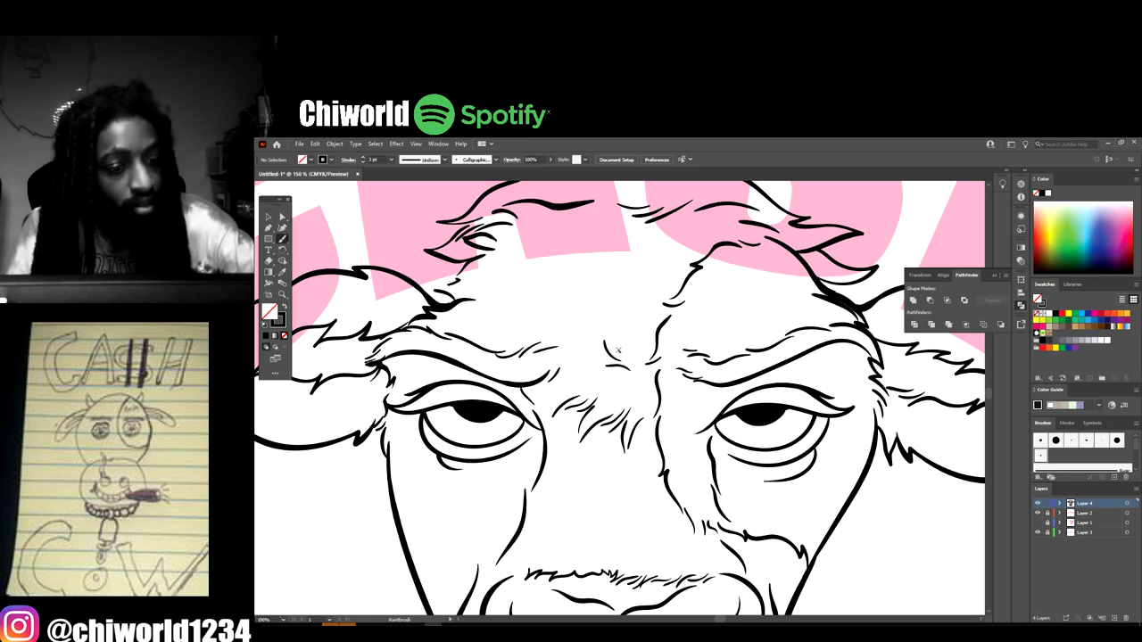
pyautogui.moveTo(618, 349)
pyautogui.mouseDown()
pyautogui.moveTo(598, 266)
pyautogui.moveTo(618, 282)
pyautogui.moveTo(604, 260)
pyautogui.mouseUp()
pyautogui.moveTo(594, 259)
pyautogui.mouseDown()
pyautogui.moveTo(612, 271)
pyautogui.moveTo(586, 232)
pyautogui.mouseUp()
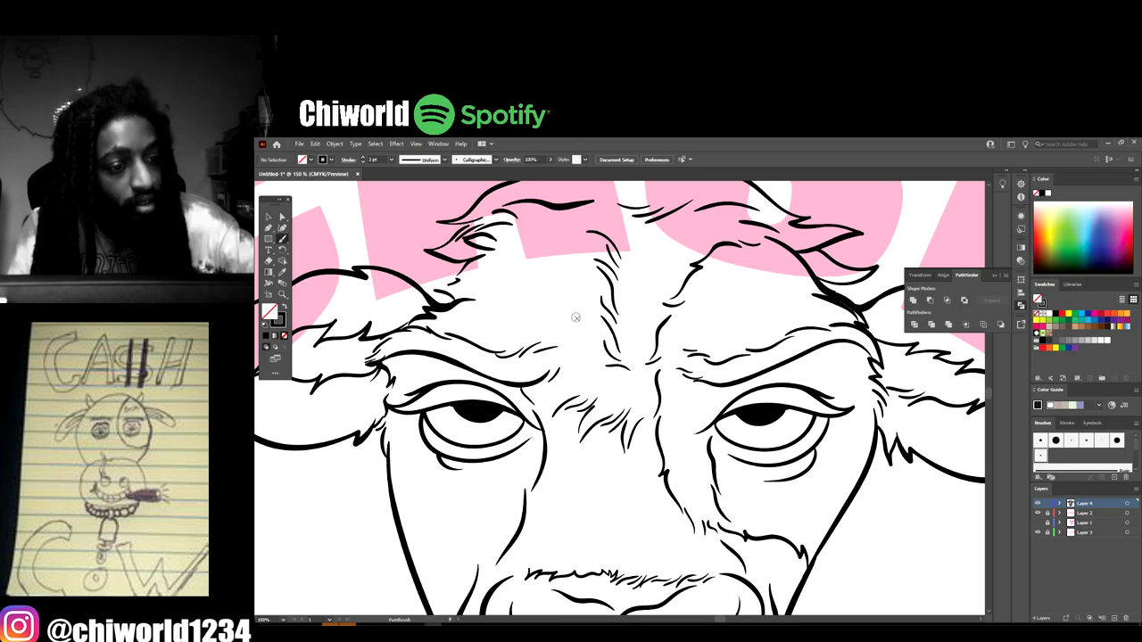
pyautogui.moveTo(577, 317)
pyautogui.mouseDown()
pyautogui.moveTo(524, 307)
pyautogui.moveTo(541, 294)
pyautogui.moveTo(509, 296)
pyautogui.mouseUp()
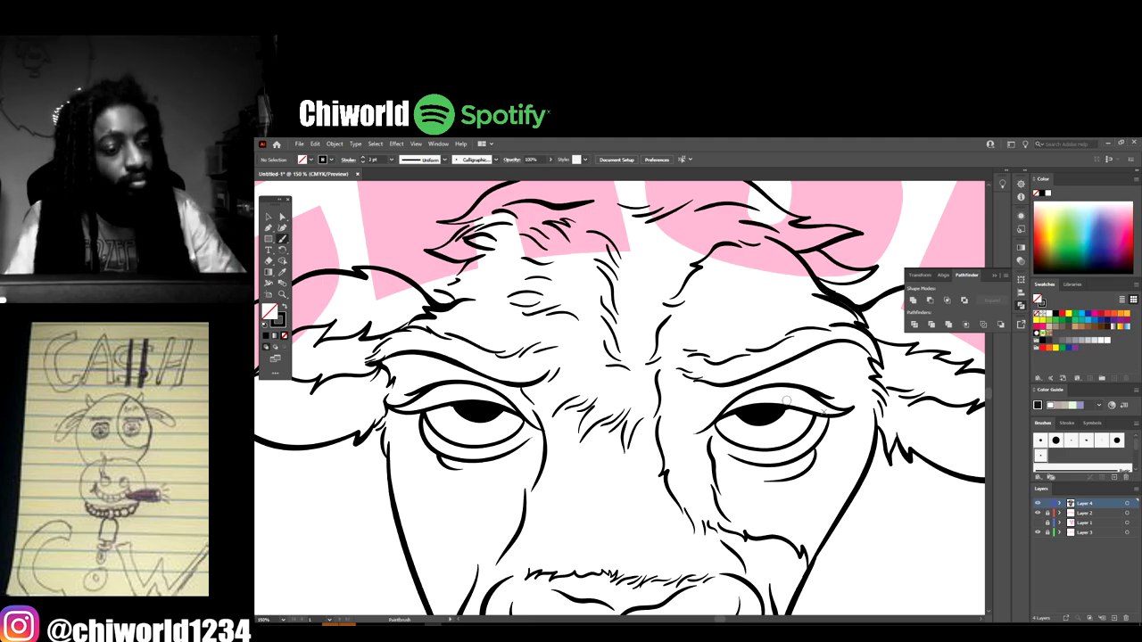
# - Hide Layer 2 and Layer 3 so both the CASH and COW lettering are out of view
pyautogui.hotkey('ctrl', '0')
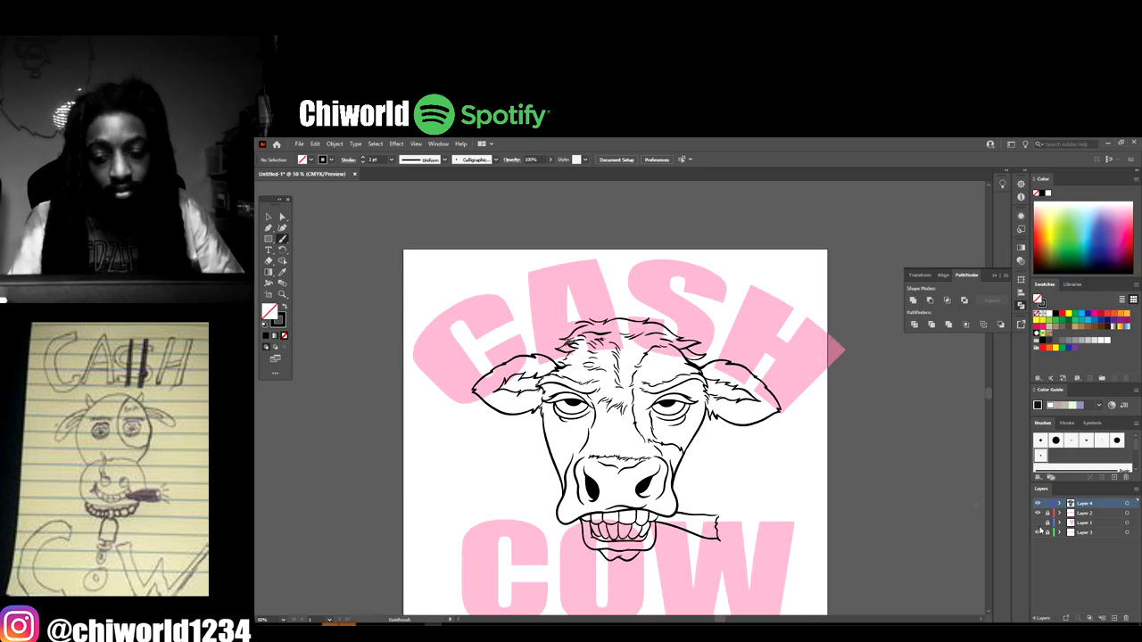
pyautogui.click(1038, 514)
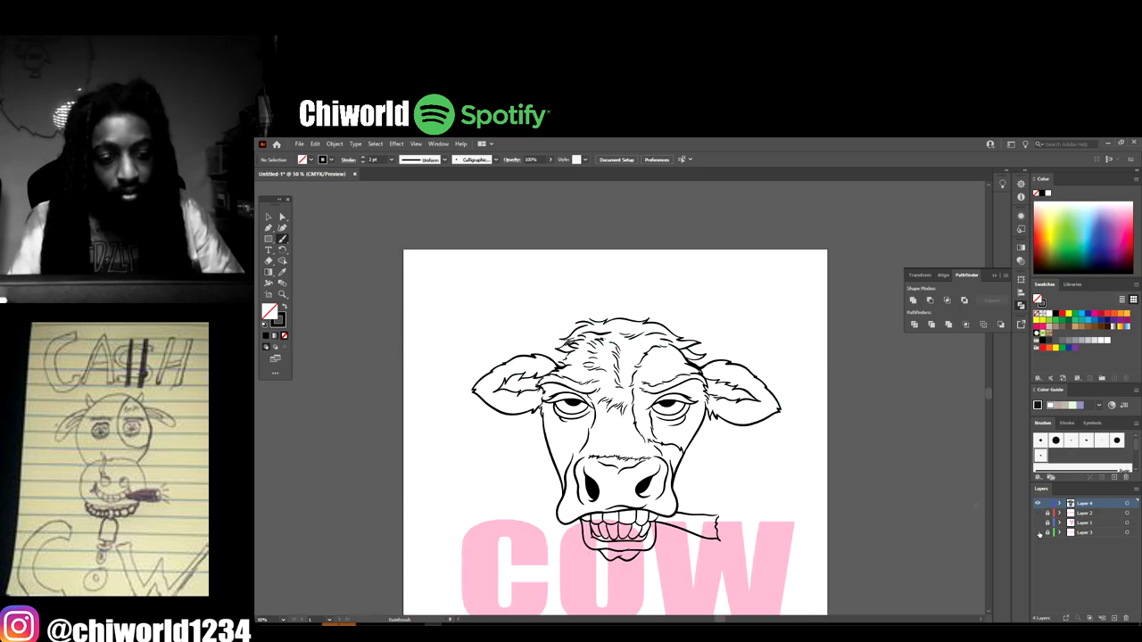
pyautogui.click(1038, 532)
# - Paint short, sparse fur strokes down the bridge of the nose and beside the inner eye corner
pyautogui.hotkey('ctrl', '-')
pyautogui.hotkey('ctrl', '-')
pyautogui.hotkey('ctrl', '=')
pyautogui.hotkey('ctrl', '=')
pyautogui.hotkey('ctrl', '=')
pyautogui.scroll(-1, 885, 509)
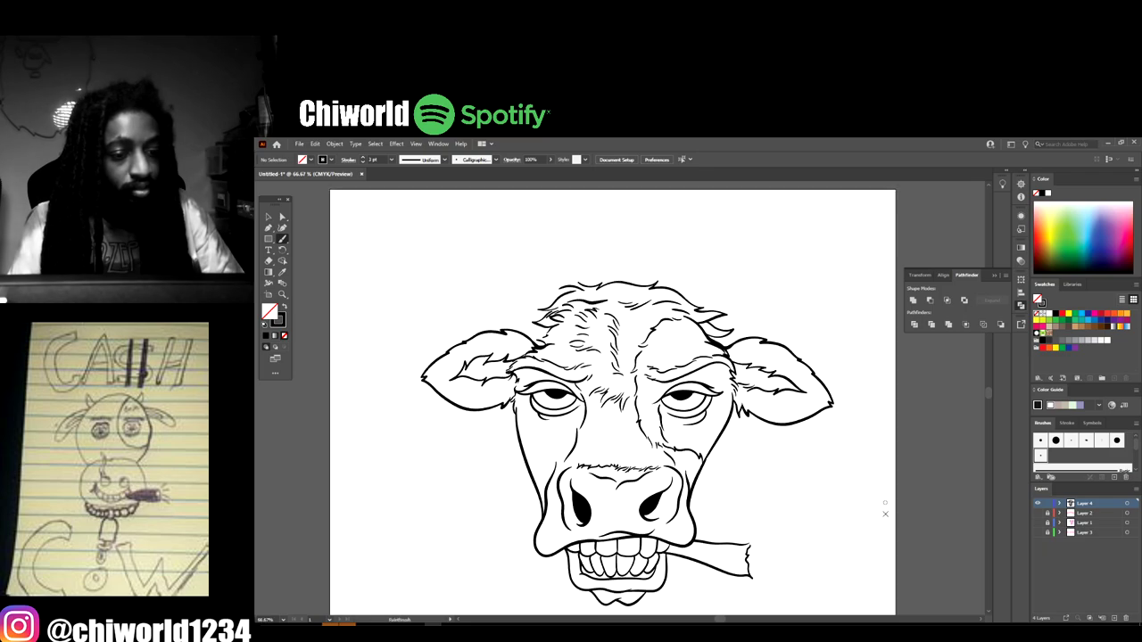
pyautogui.hotkey('ctrl', '=')
pyautogui.hotkey('ctrl', '=')
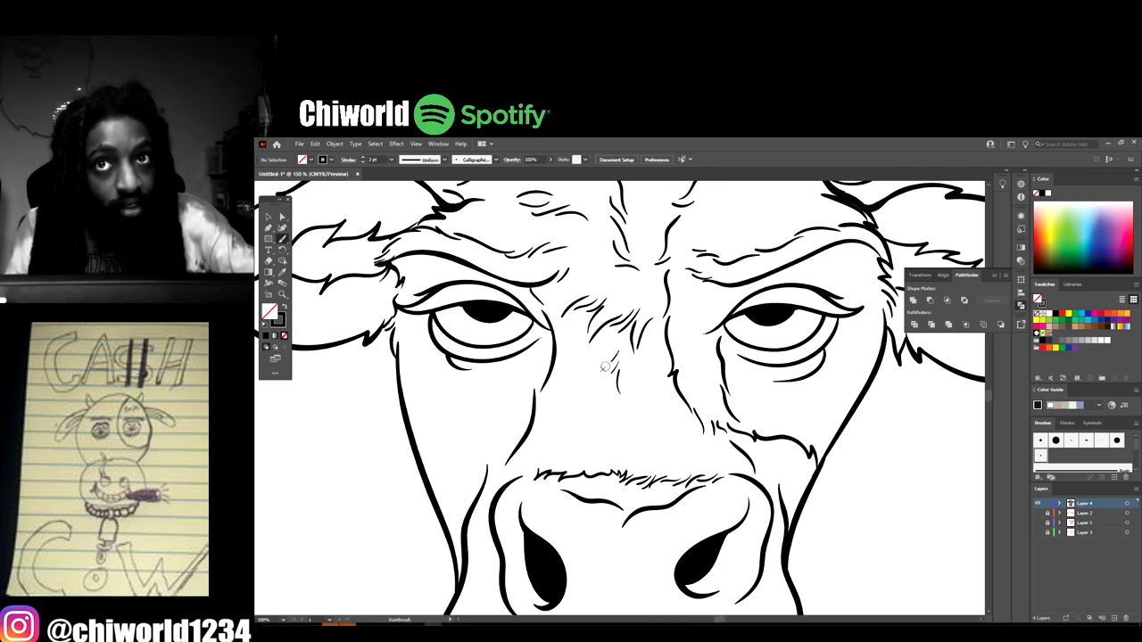
pyautogui.moveTo(555, 427); pyautogui.dragTo(565, 392)
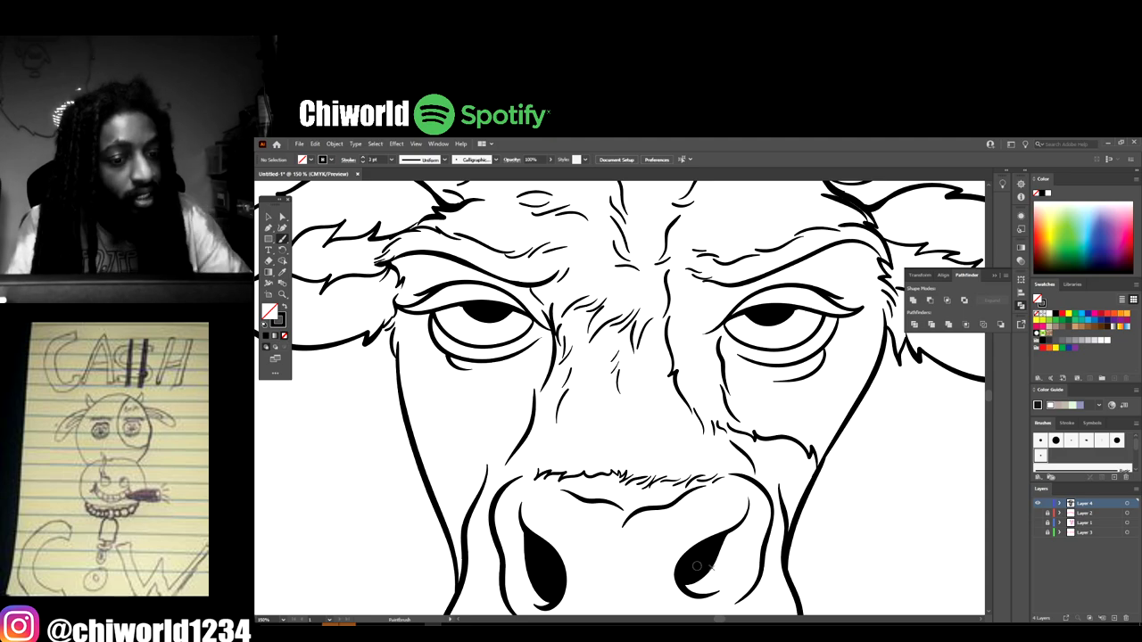
# - Paint fur strokes below the eye opposite the cigar and down the inside of that cheek's outline
pyautogui.press('ctrl')
pyautogui.scroll(-4, 728, 557)
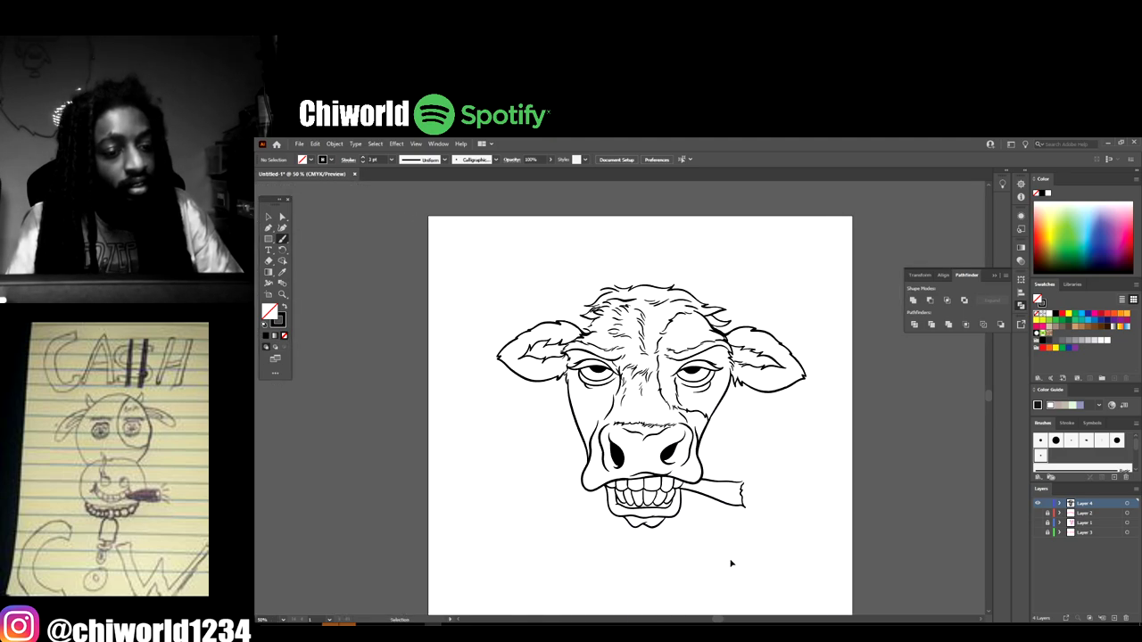
pyautogui.scroll(4, 732, 560)
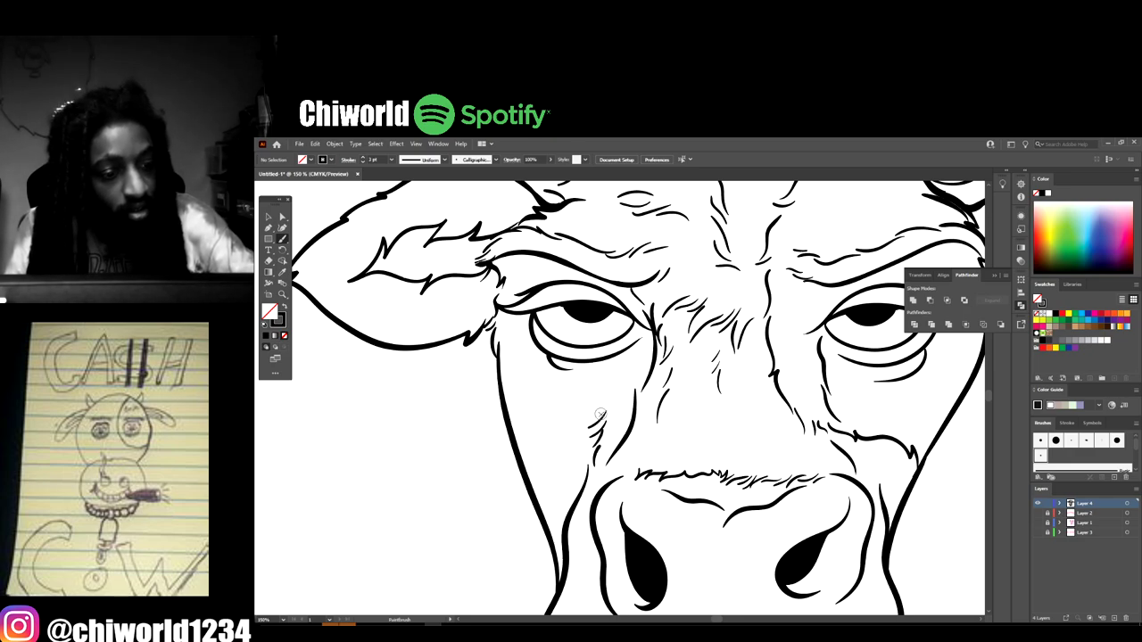
pyautogui.moveTo(576, 416)
pyautogui.mouseDown()
pyautogui.moveTo(594, 385)
pyautogui.moveTo(555, 389)
pyautogui.mouseUp()
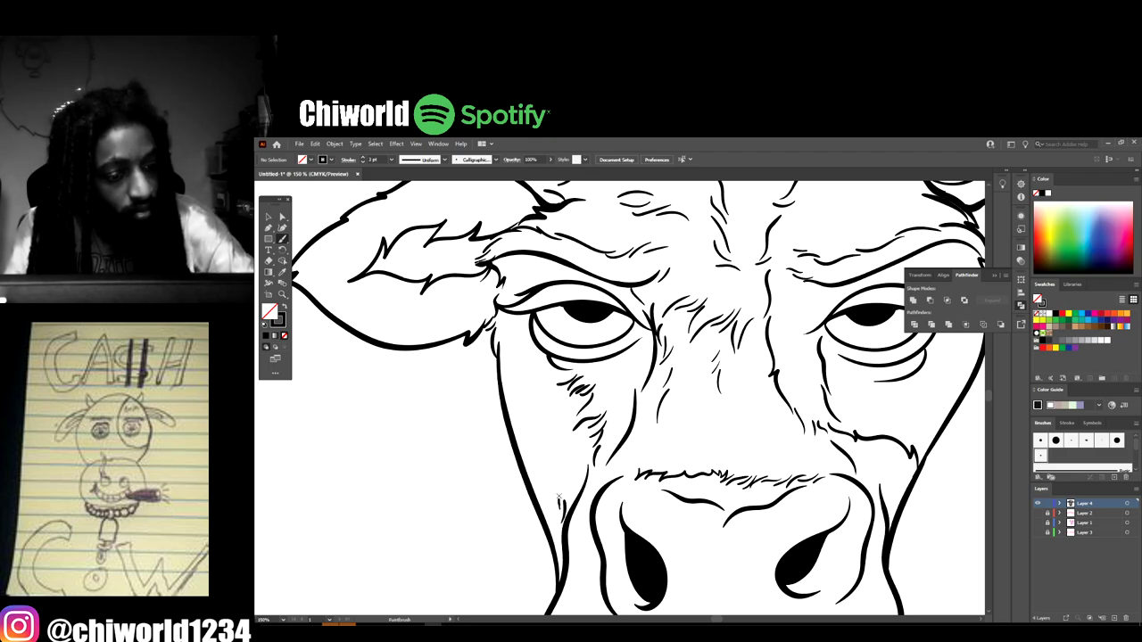
pyautogui.moveTo(556, 491)
pyautogui.mouseDown()
pyautogui.moveTo(521, 378)
pyautogui.moveTo(527, 360)
pyautogui.moveTo(509, 359)
pyautogui.moveTo(521, 341)
pyautogui.moveTo(505, 338)
pyautogui.mouseUp()
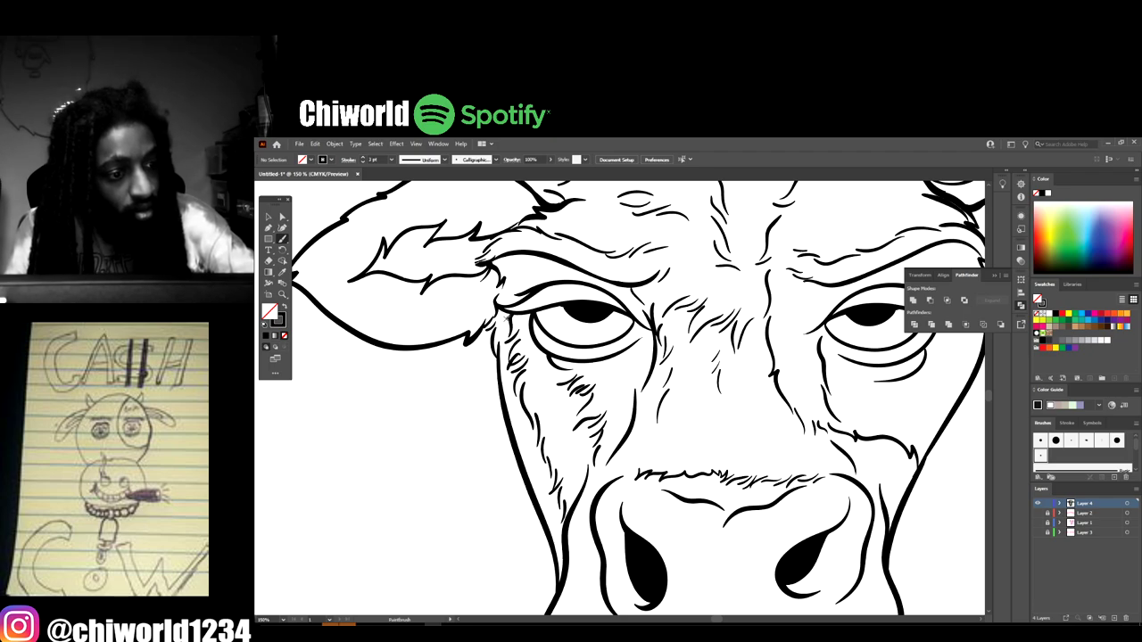
# - Paint fur strokes inside the cigar-side patch, above the brow and on the cheek below the eye
pyautogui.hotkey('ctrl', '-')
pyautogui.hotkey('ctrl', '-')
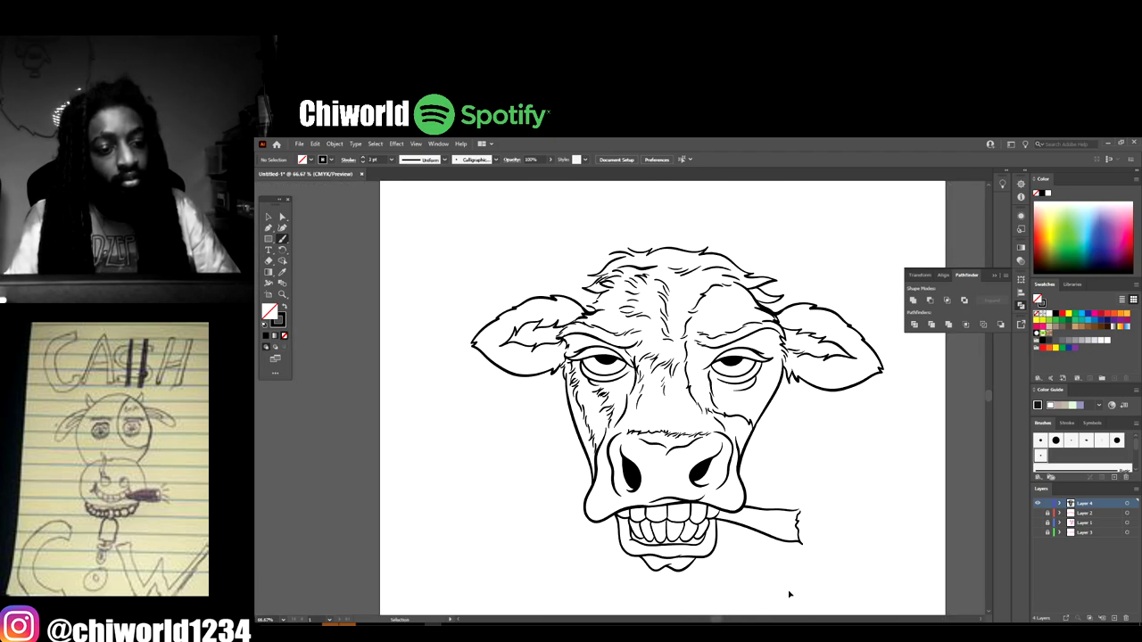
pyautogui.hotkey('ctrl', '-')
pyautogui.hotkey('ctrl', '-')
pyautogui.hotkey('ctrl', '+')
pyautogui.hotkey('ctrl', '+')
pyautogui.hotkey('ctrl', '+')
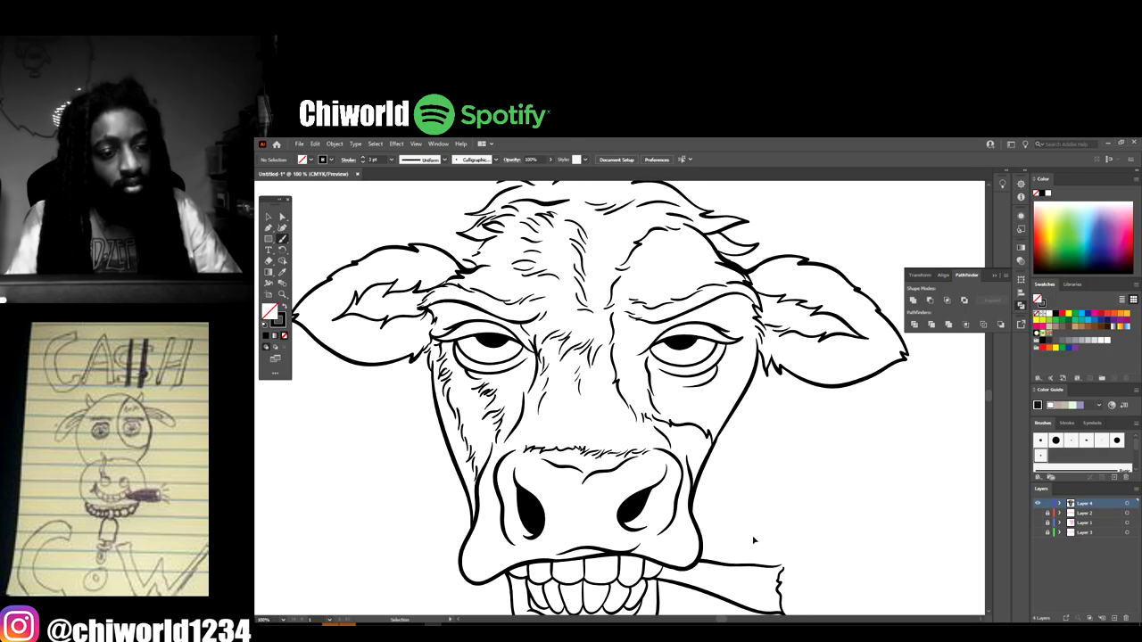
pyautogui.hotkey('ctrl', '+')
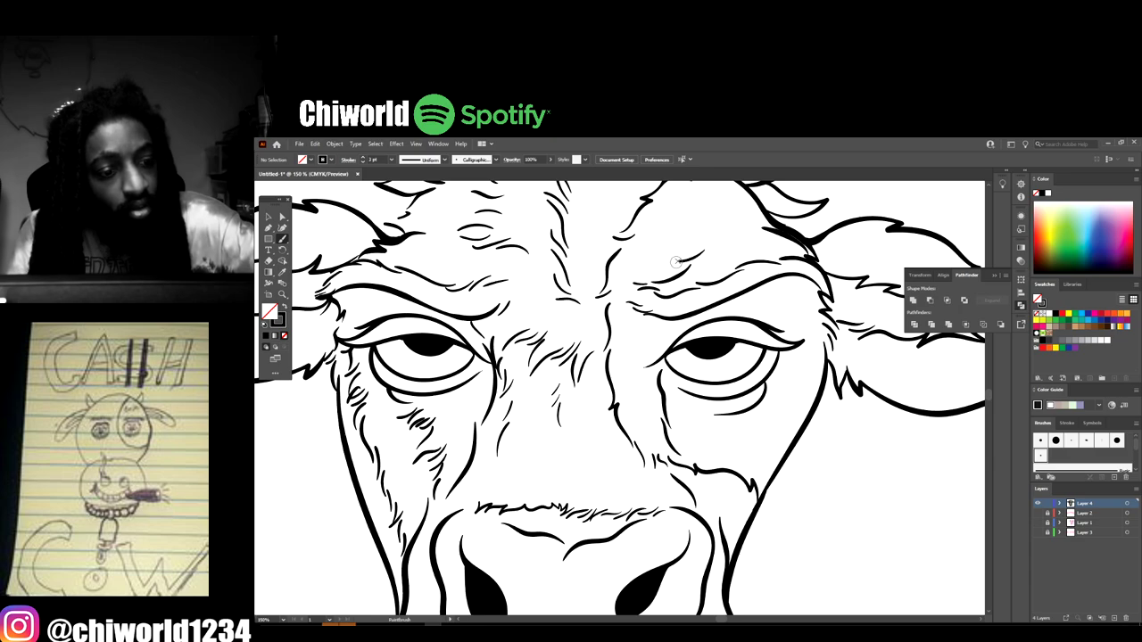
pyautogui.scroll(1, 641, 258)
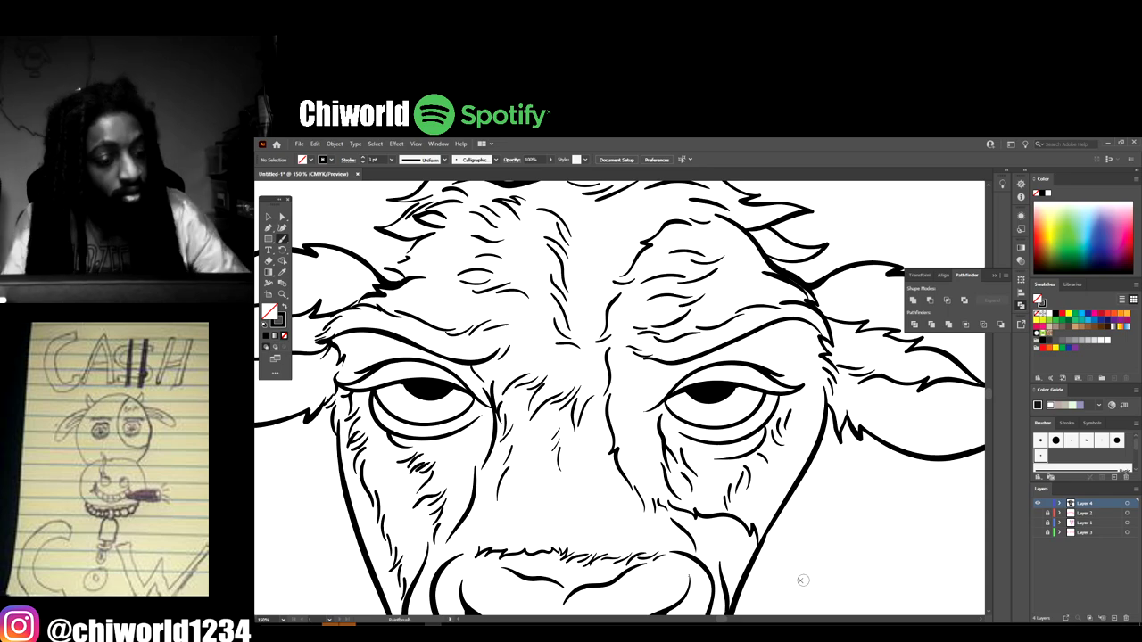
# - Examine the fur shading across the whole cow's head and the shape of the muzzle and mouth
pyautogui.hotkey('ctrl', '-')
pyautogui.hotkey('ctrl', '-')
pyautogui.hotkey('ctrl', '-')
pyautogui.hotkey('ctrl', '-')
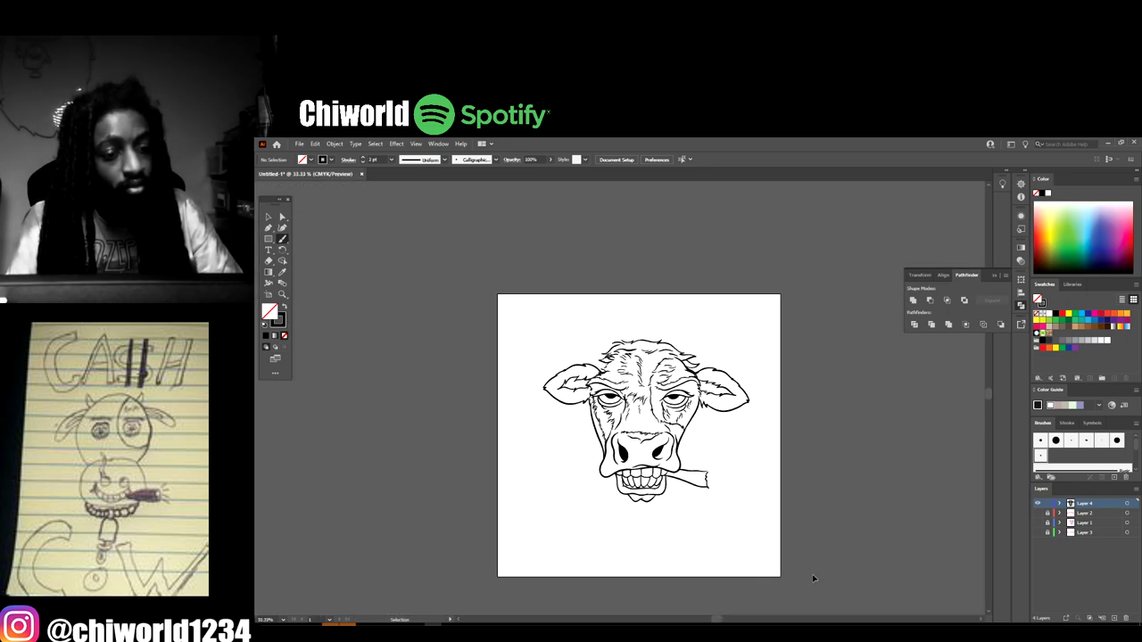
pyautogui.hotkey('ctrl', '-')
pyautogui.hotkey('ctrl', '+')
pyautogui.hotkey('ctrl', '+')
pyautogui.hotkey('ctrl', '+')
pyautogui.hotkey('ctrl', '+')
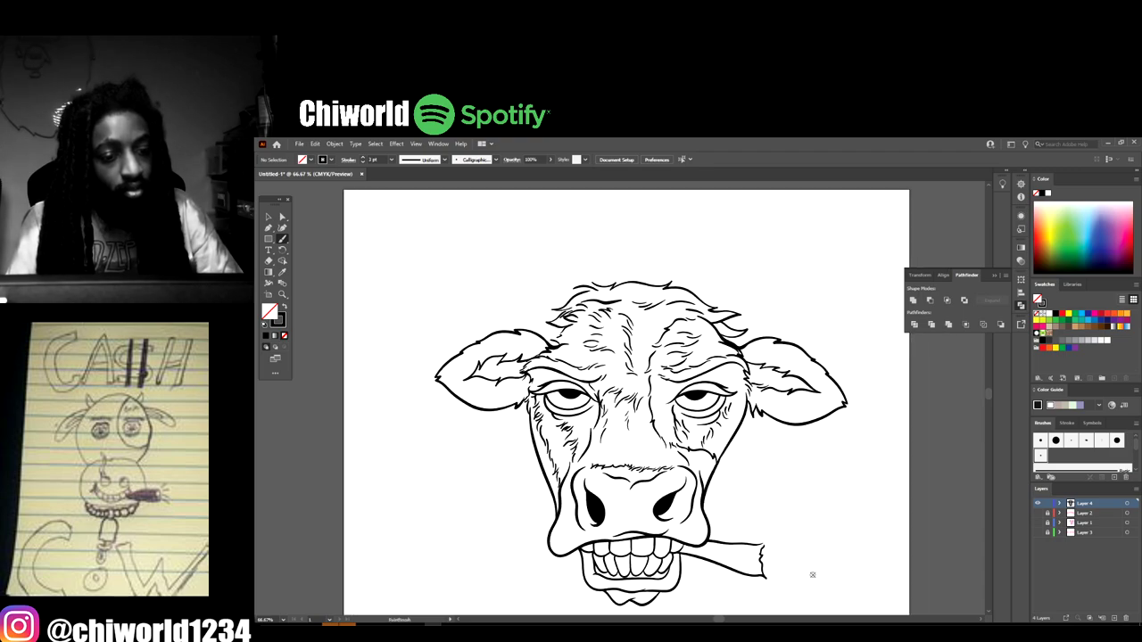
pyautogui.scroll(-3, 813, 574)
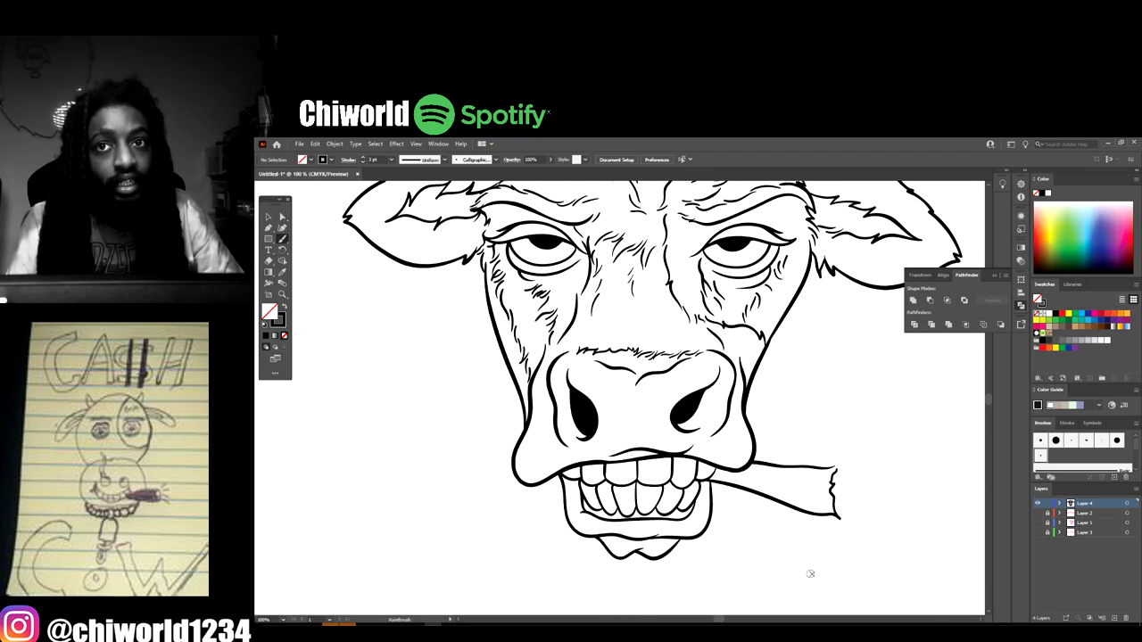
pyautogui.hotkey('ctrl', '-')
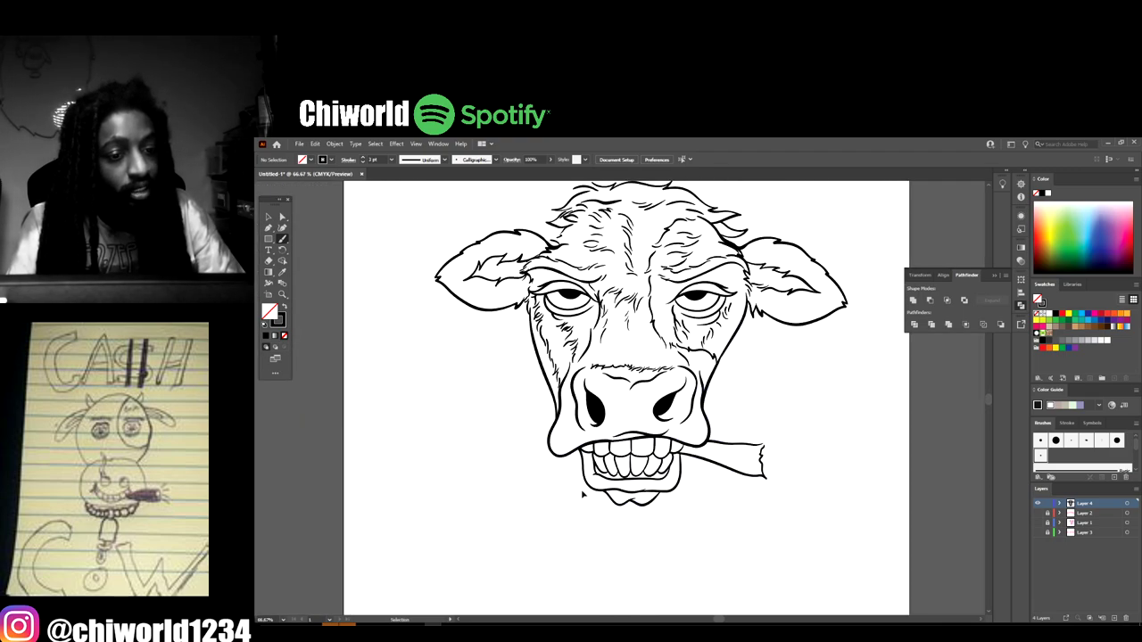
# - Erase the rounded muzzle outline opposite the cigar, from beside the nostril to the corner of the mouth
pyautogui.scroll(-1, 582, 491)
pyautogui.hotkey('ctrl', '+')
pyautogui.hotkey('ctrl', '+')
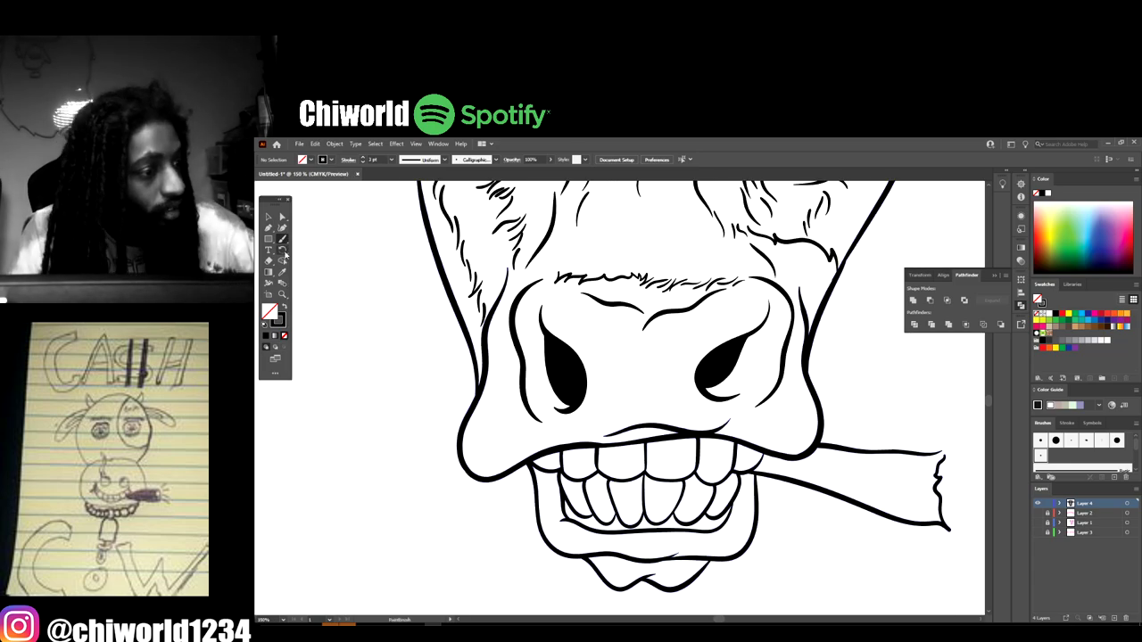
pyautogui.moveTo(498, 490)
pyautogui.mouseDown()
pyautogui.moveTo(516, 451)
pyautogui.moveTo(497, 496)
pyautogui.moveTo(467, 401)
pyautogui.moveTo(473, 502)
pyautogui.mouseUp()
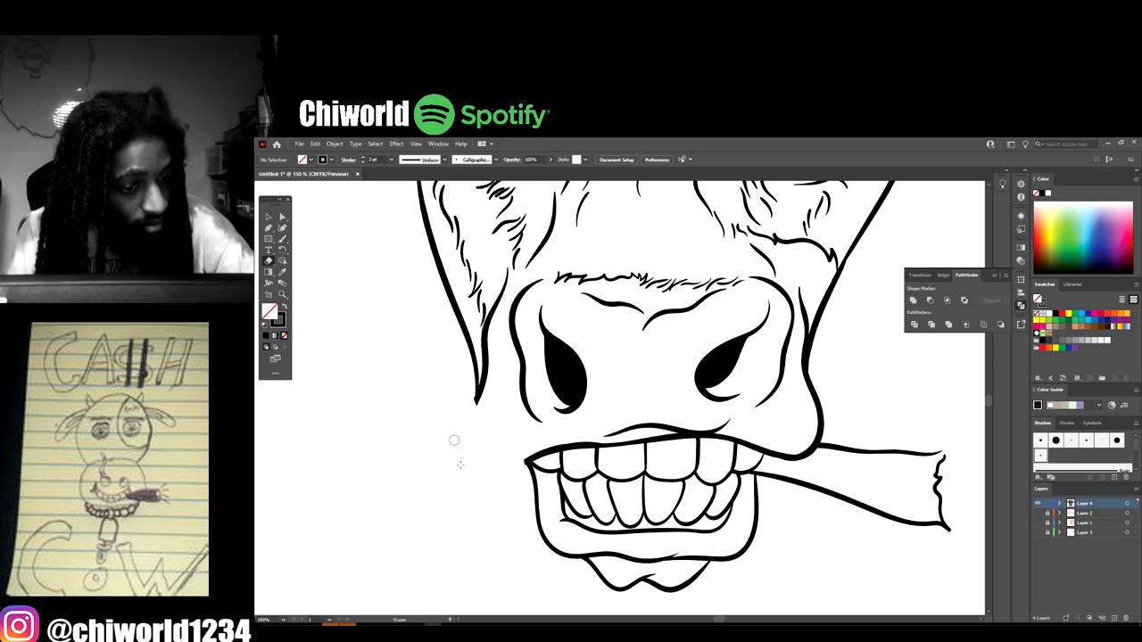
# - Repaint the mouth corner opposite the cigar with a pointed tip and a slimmer muzzle outline joining the cheek
pyautogui.click(282, 239)
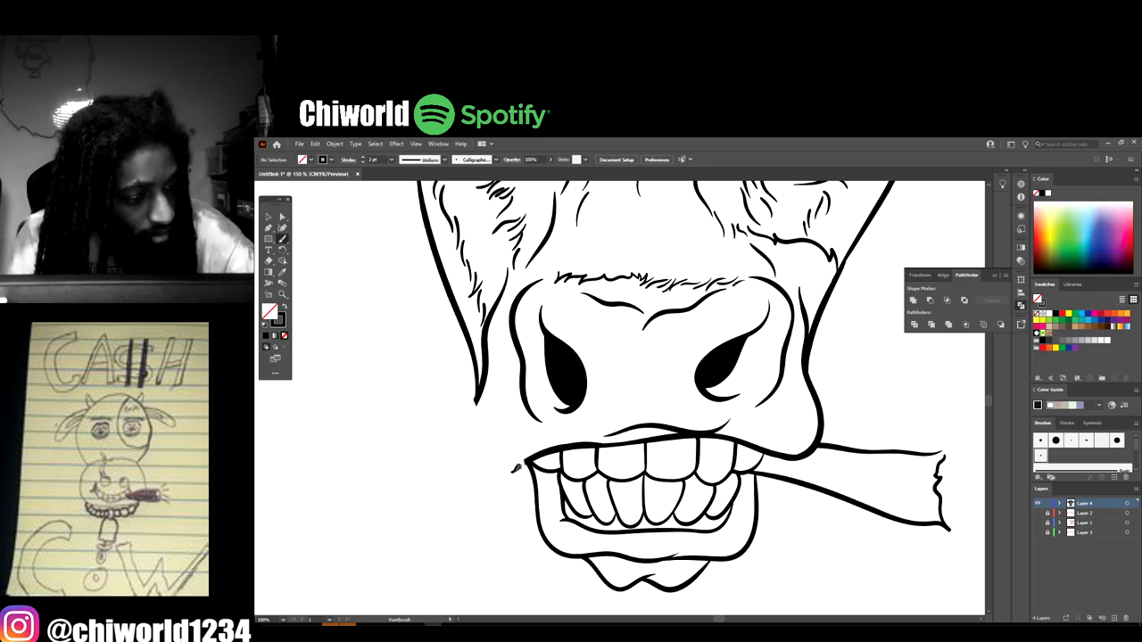
pyautogui.moveTo(523, 462); pyautogui.dragTo(545, 450)
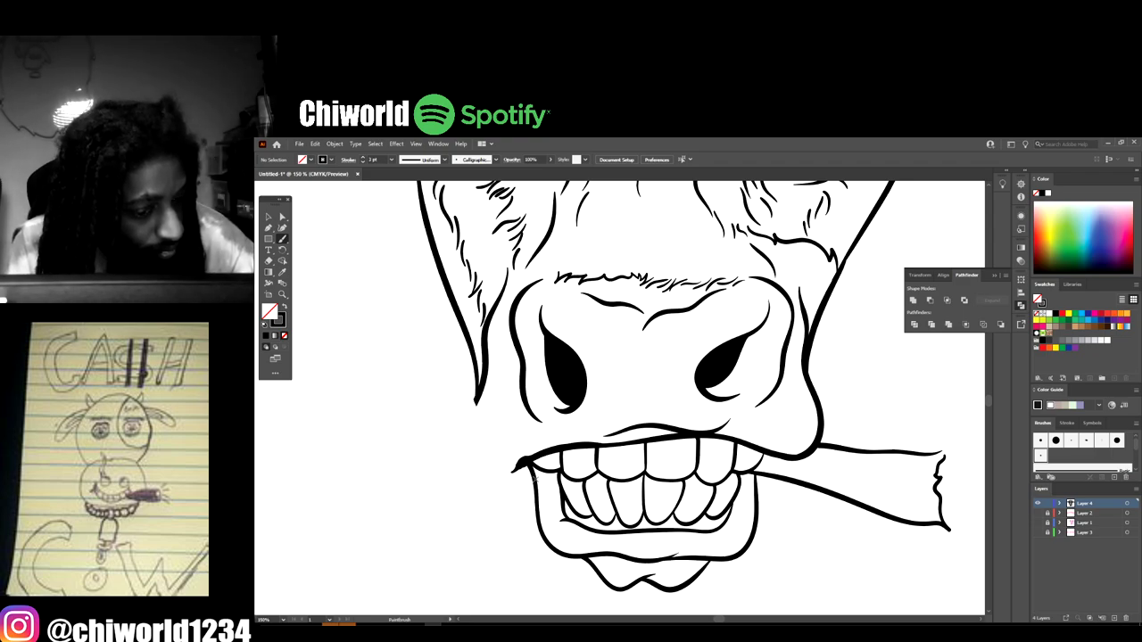
pyautogui.moveTo(533, 480)
pyautogui.mouseDown()
pyautogui.moveTo(494, 473)
pyautogui.moveTo(474, 412)
pyautogui.moveTo(488, 346)
pyautogui.mouseUp()
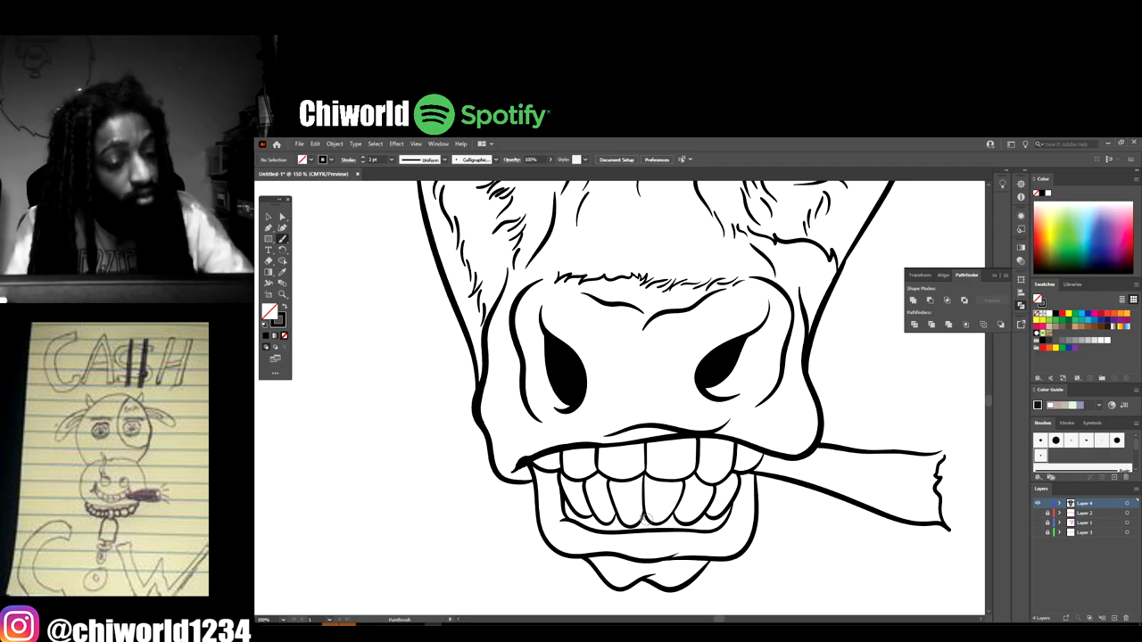
pyautogui.hotkey('ctrl', '-')
pyautogui.hotkey('ctrl', '-')
pyautogui.hotkey('ctrl', '-')
pyautogui.hotkey('ctrl', '+')
pyautogui.hotkey('ctrl', '+')
pyautogui.hotkey('ctrl', '+')
pyautogui.hotkey('ctrl', '+')
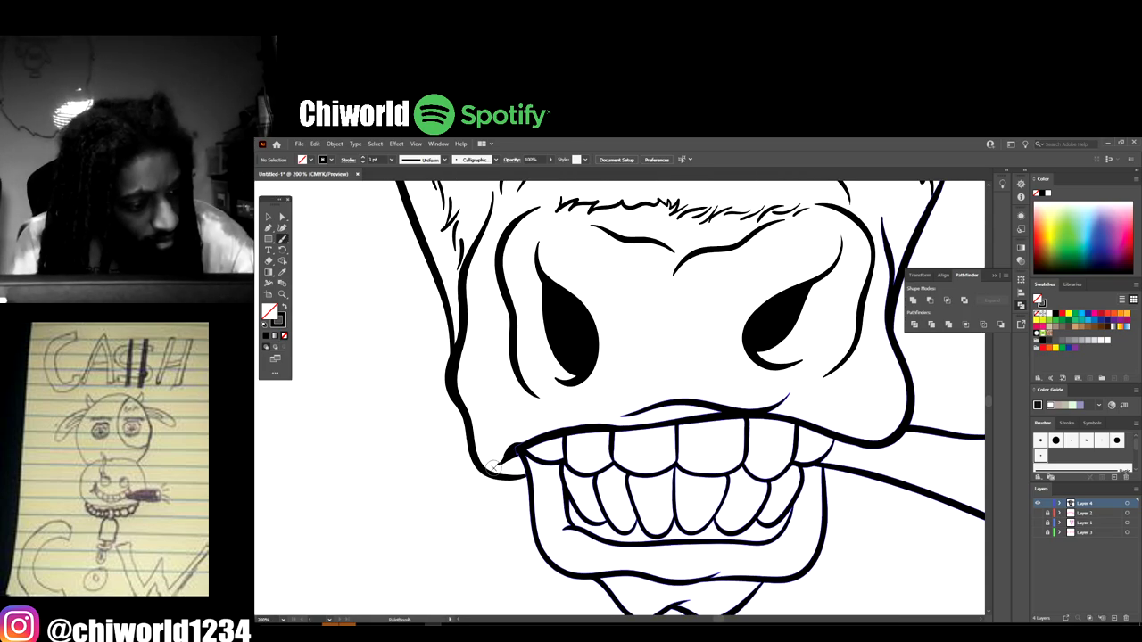
# - Thicken the upper lip line with a tapered brush stroke from the pointed mouth corner opposite the cigar to the first teeth
pyautogui.moveTo(495, 466)
pyautogui.mouseDown()
pyautogui.moveTo(528, 440)
pyautogui.moveTo(571, 432)
pyautogui.mouseUp()
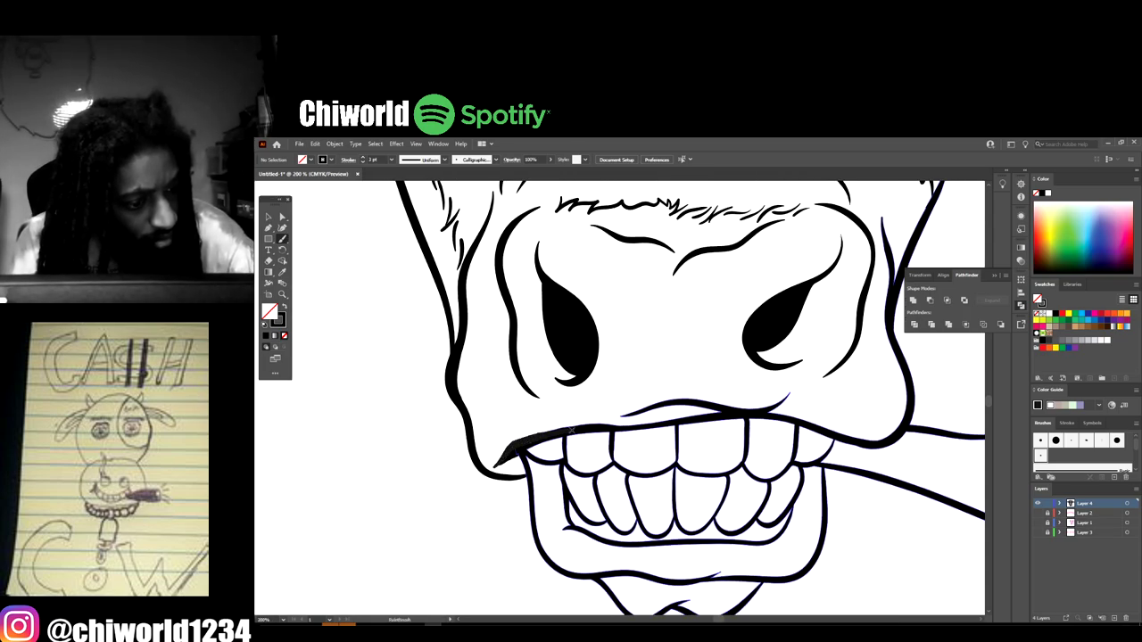
pyautogui.hotkey('ctrl', '-')
pyautogui.hotkey('ctrl', '-')
pyautogui.hotkey('ctrl', '-')
pyautogui.hotkey('ctrl', '-')
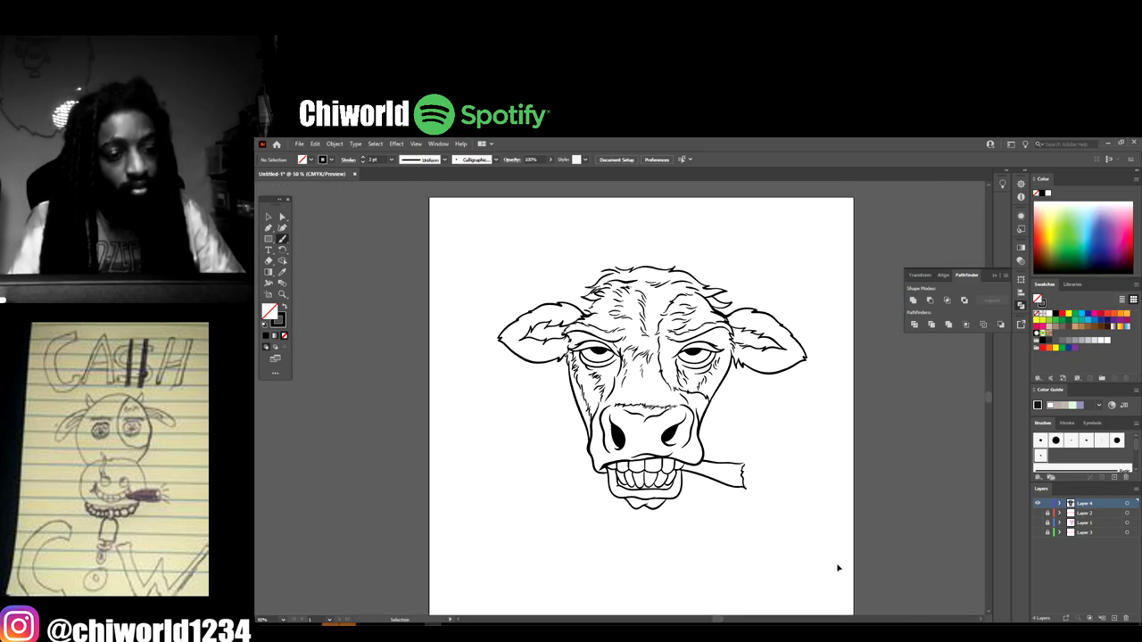
# - Examine the inked cow's head as a whole, from the mouth and cigar up to the eyes and crown
pyautogui.hotkey('ctrl', '+')
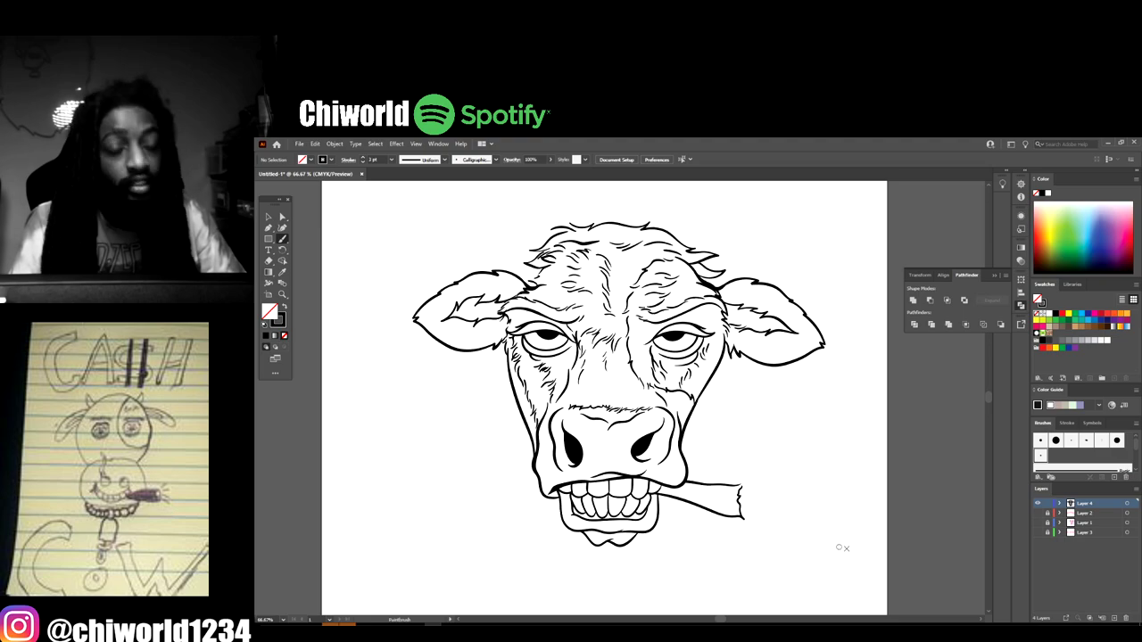
pyautogui.hotkey('ctrl', '-')
pyautogui.hotkey('ctrl', '+')
pyautogui.hotkey('ctrl', '+')
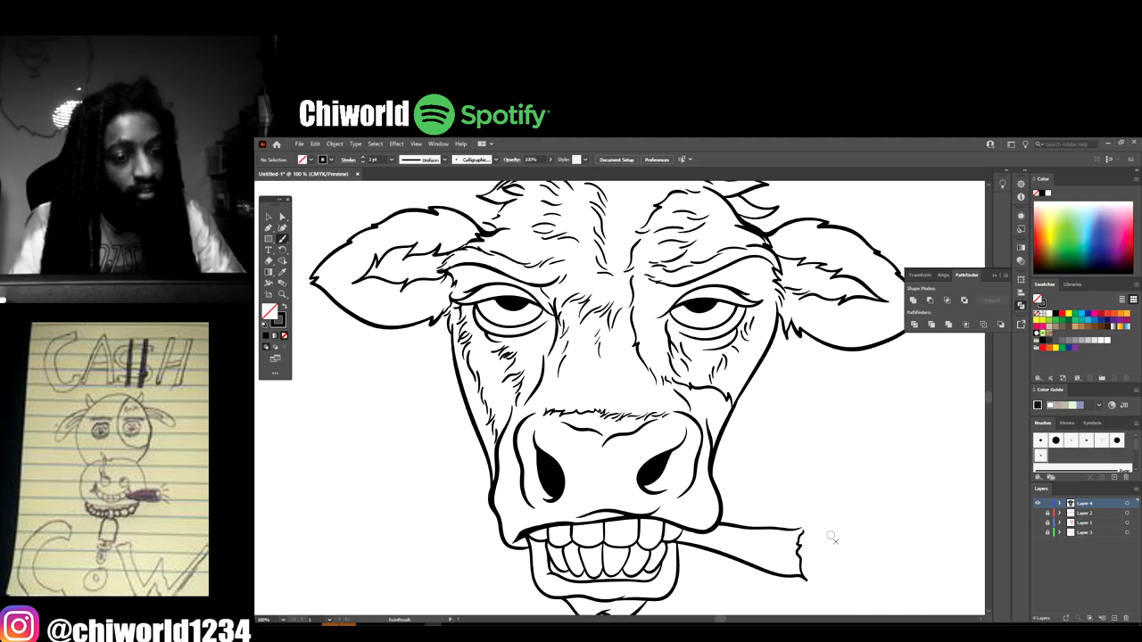
pyautogui.scroll(2, 569, 452)
pyautogui.scroll(2, 562, 441)
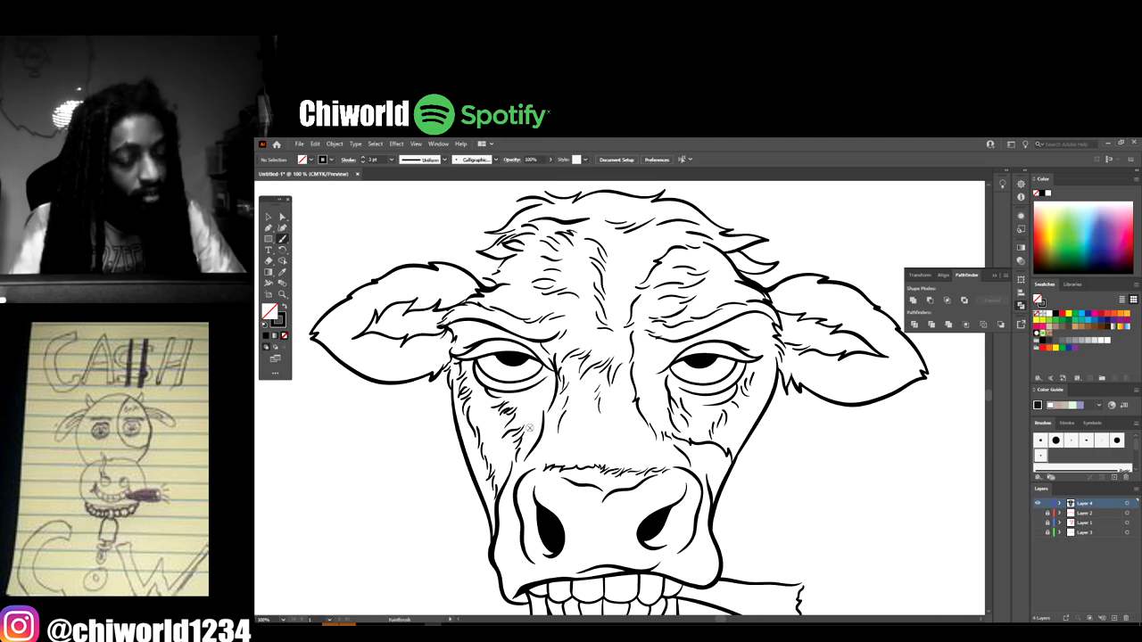
pyautogui.scroll(1, 446, 379)
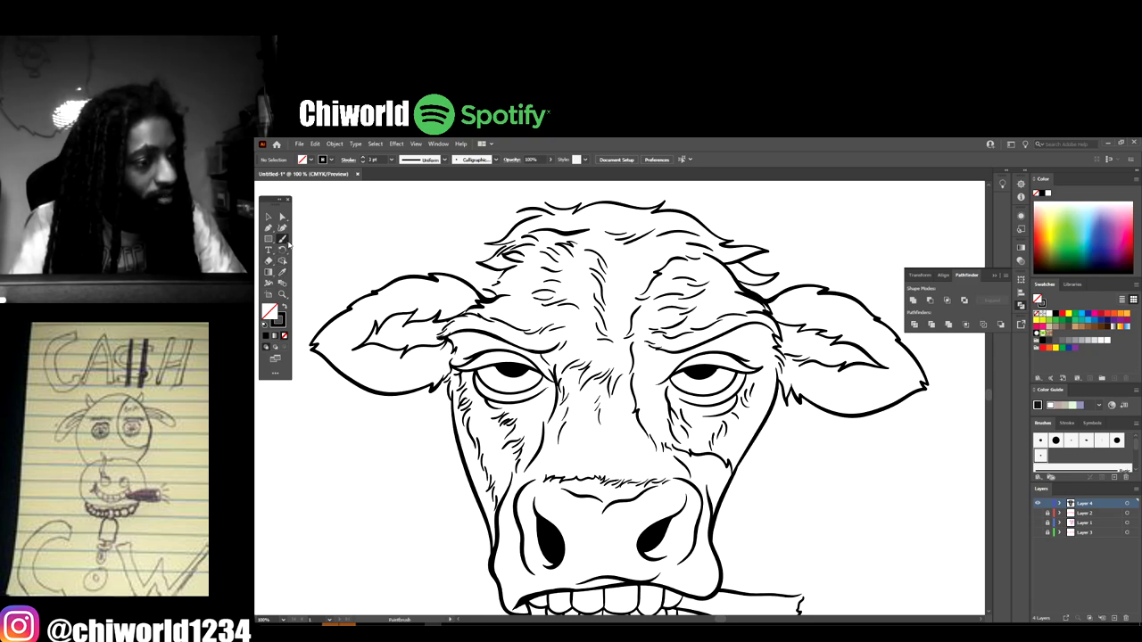
# - With the Pencil tool, black fill and no stroke, draw a solid shadow between the brow and upper eyelid of the cigar-side eye
pyautogui.moveTo(290, 244); pyautogui.dragTo(306, 261)
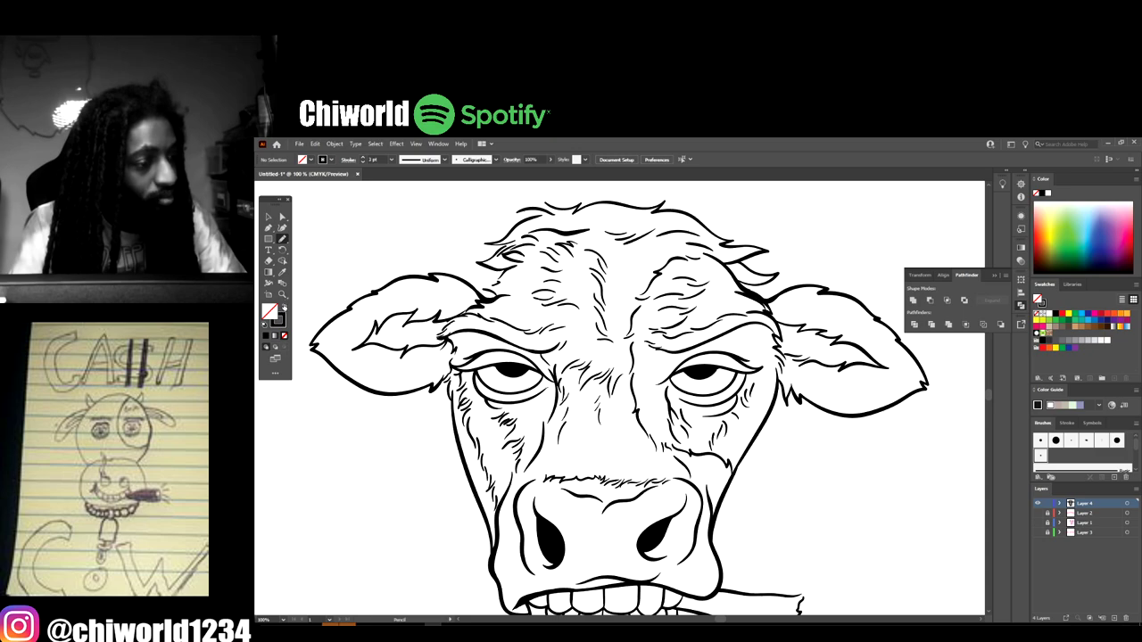
pyautogui.click(284, 307)
pyautogui.hotkey('ctrl', '=')
pyautogui.hotkey('ctrl', '=')
pyautogui.hotkey('ctrl', '=')
pyautogui.hscroll(2, 759, 461)
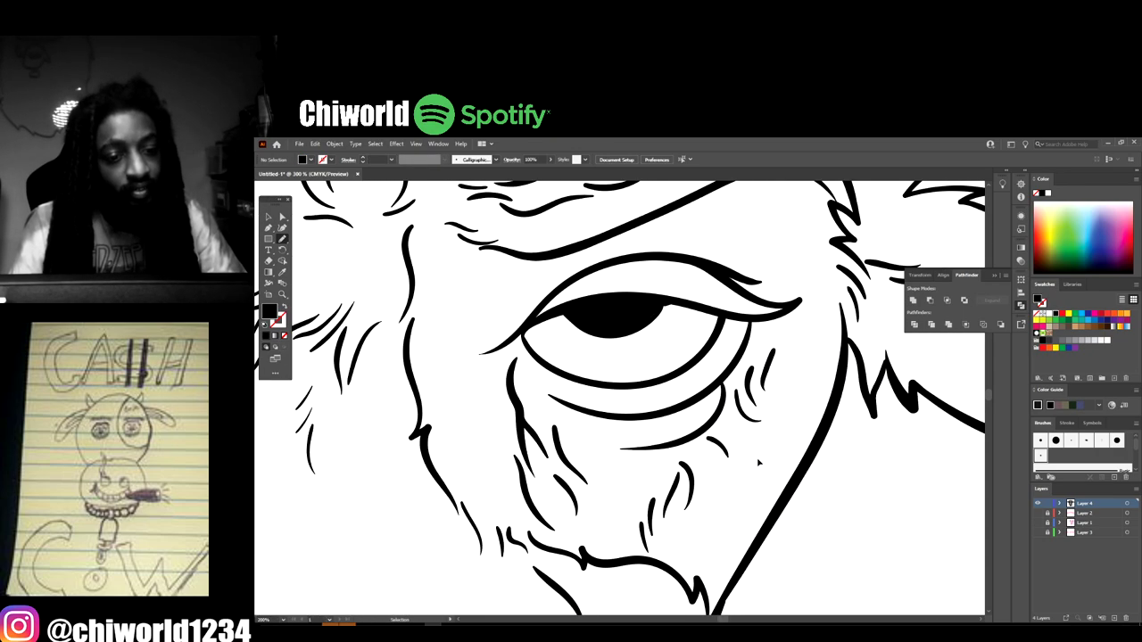
pyautogui.hscroll(2, 758, 461)
pyautogui.scroll(3, 759, 462)
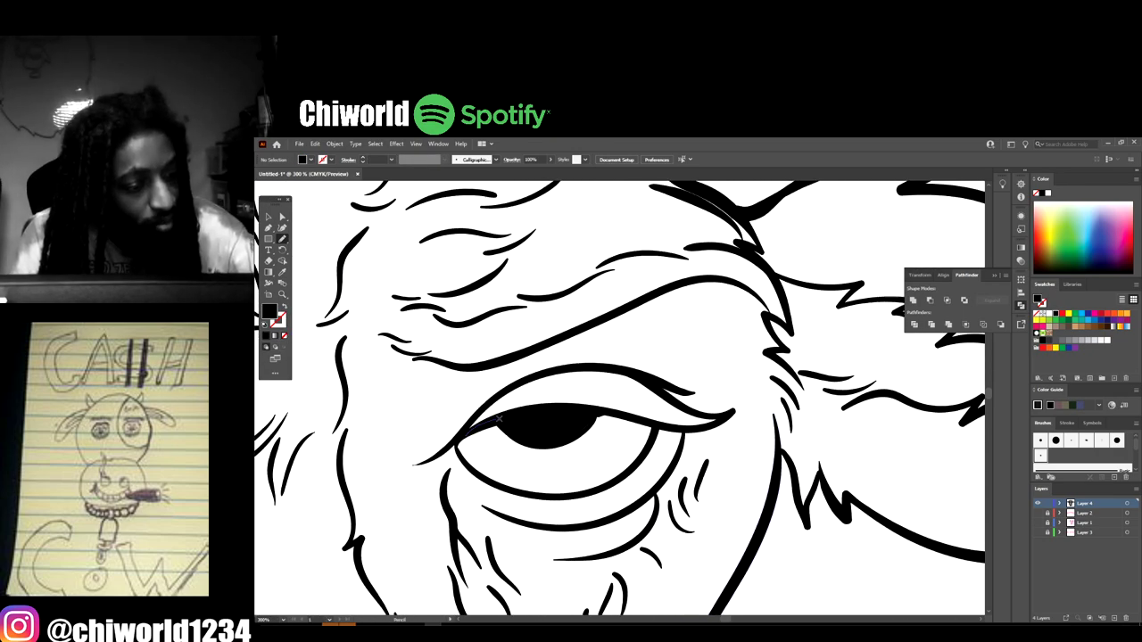
pyautogui.moveTo(498, 418)
pyautogui.mouseDown()
pyautogui.moveTo(553, 412)
pyautogui.moveTo(565, 441)
pyautogui.mouseUp()
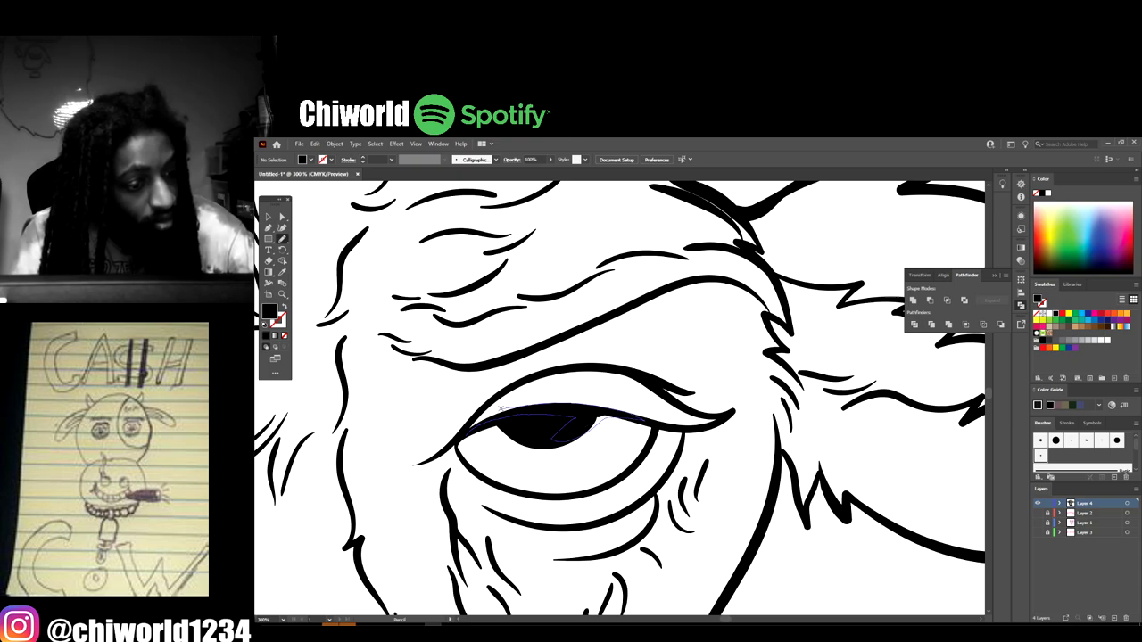
pyautogui.moveTo(501, 408)
pyautogui.mouseDown()
pyautogui.moveTo(572, 391)
pyautogui.moveTo(510, 398)
pyautogui.moveTo(546, 377)
pyautogui.moveTo(607, 370)
pyautogui.moveTo(651, 384)
pyautogui.mouseUp()
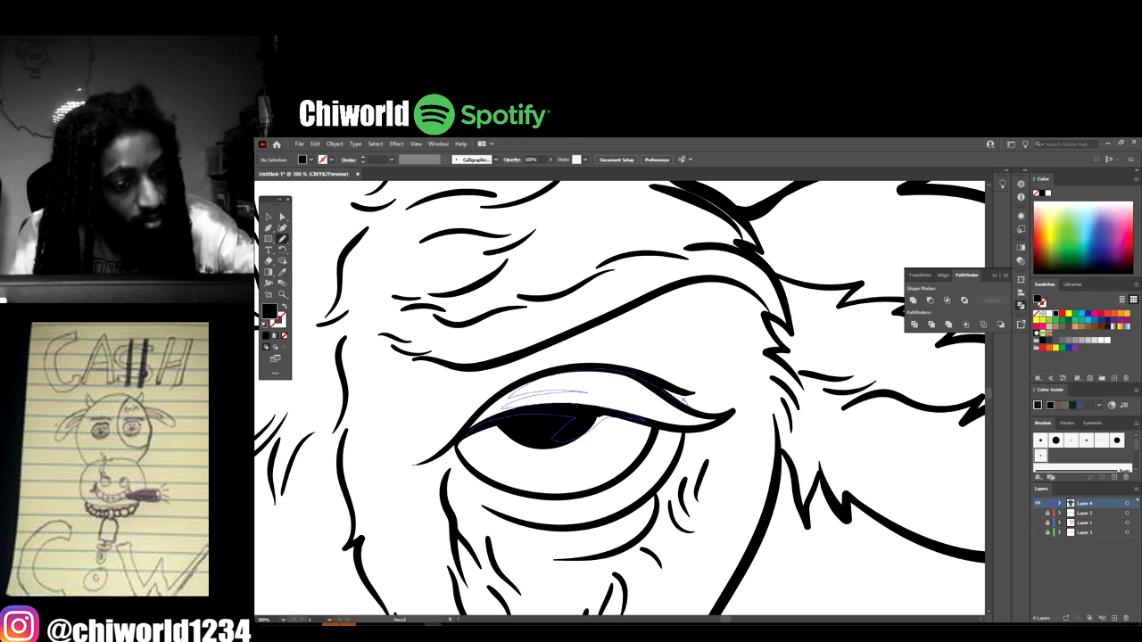
pyautogui.moveTo(680, 375)
pyautogui.mouseDown()
pyautogui.moveTo(565, 360)
pyautogui.moveTo(680, 286)
pyautogui.moveTo(498, 362)
pyautogui.mouseUp()
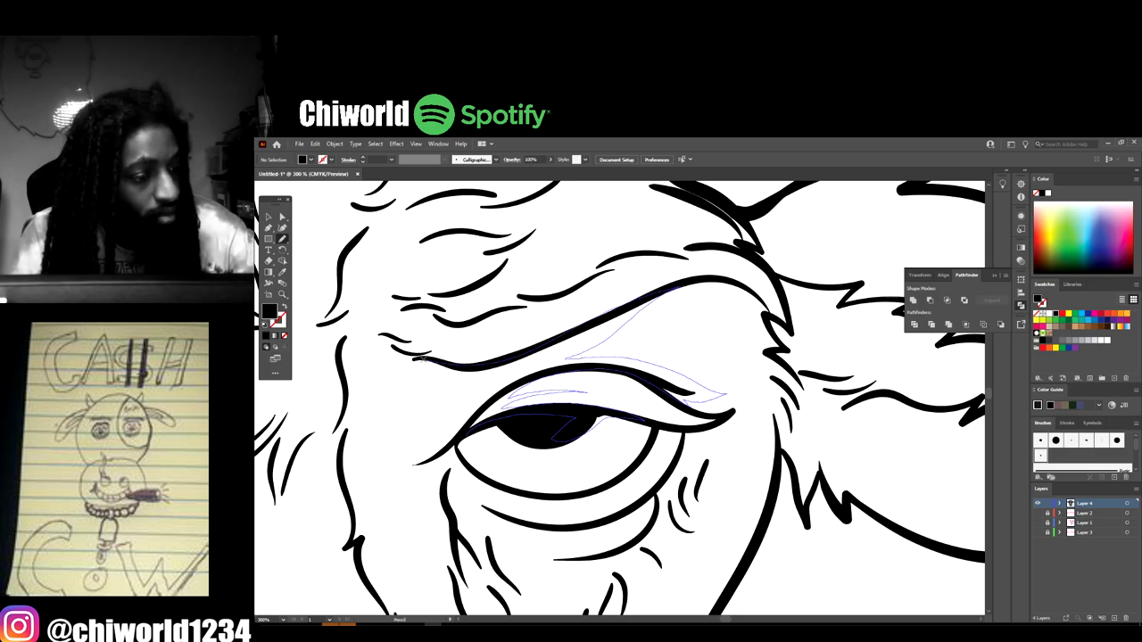
pyautogui.moveTo(413, 371)
pyautogui.mouseDown()
pyautogui.moveTo(447, 382)
pyautogui.moveTo(429, 388)
pyautogui.mouseUp()
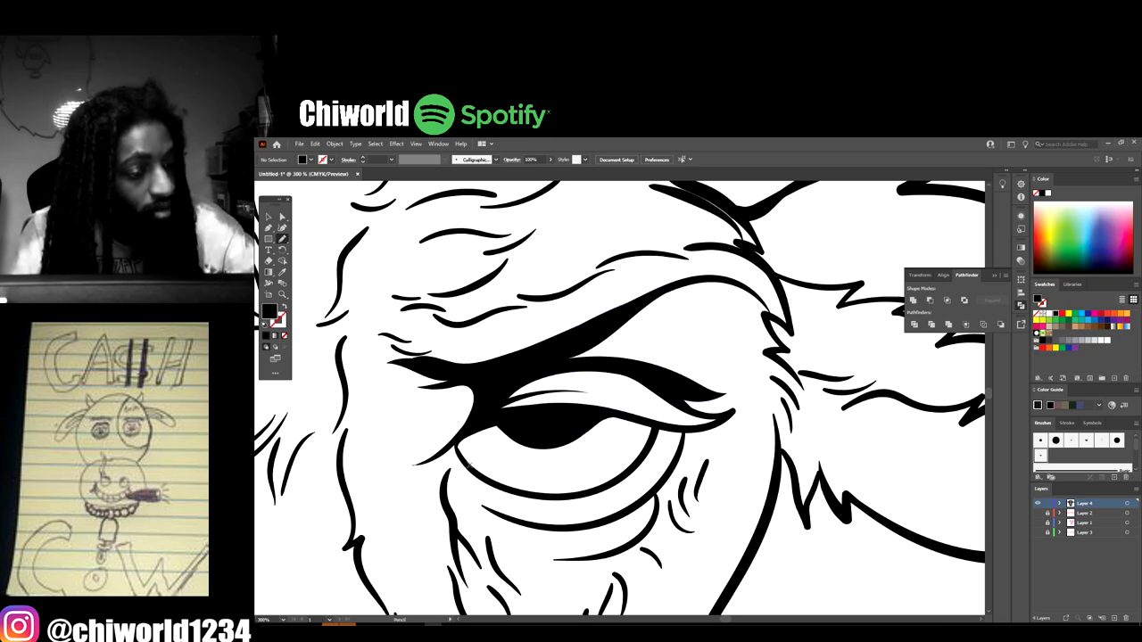
# - Draw a matching solid black shadow shape between the upper eyelid and brow of the eye opposite the cigar
pyautogui.hotkey('ctrl', '-')
pyautogui.hotkey('ctrl', '-')
pyautogui.hotkey('ctrl', '-')
pyautogui.hotkey('ctrl', '-')
pyautogui.hotkey('ctrl', '-')
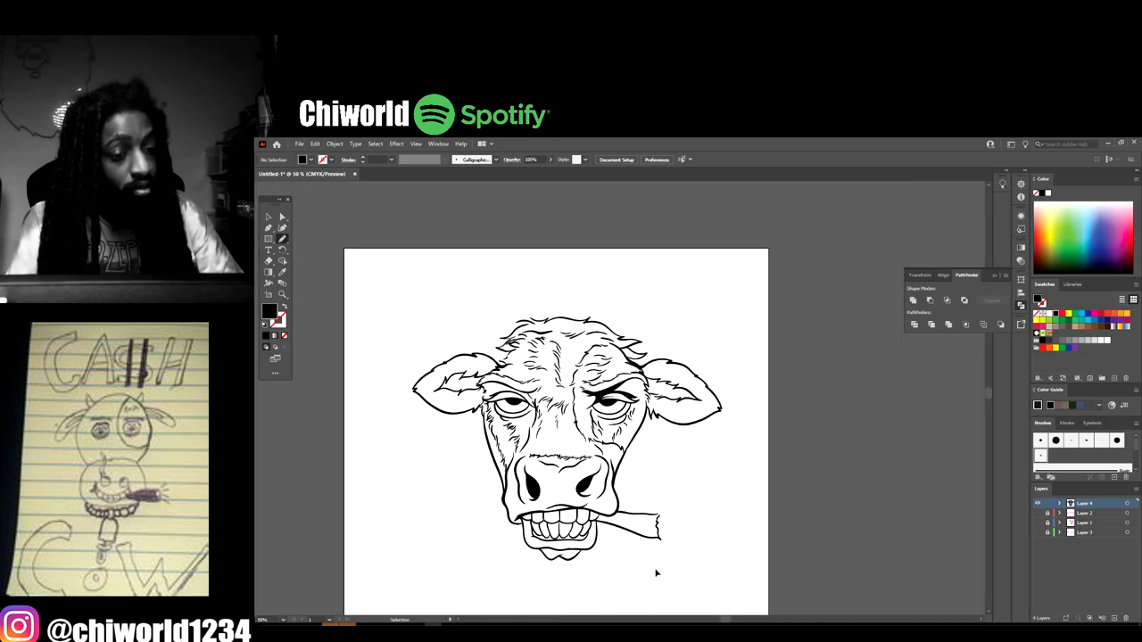
pyautogui.hotkey('ctrl', '+')
pyautogui.hotkey('ctrl', '+')
pyautogui.hotkey('ctrl', '+')
pyautogui.hotkey('ctrl', '+')
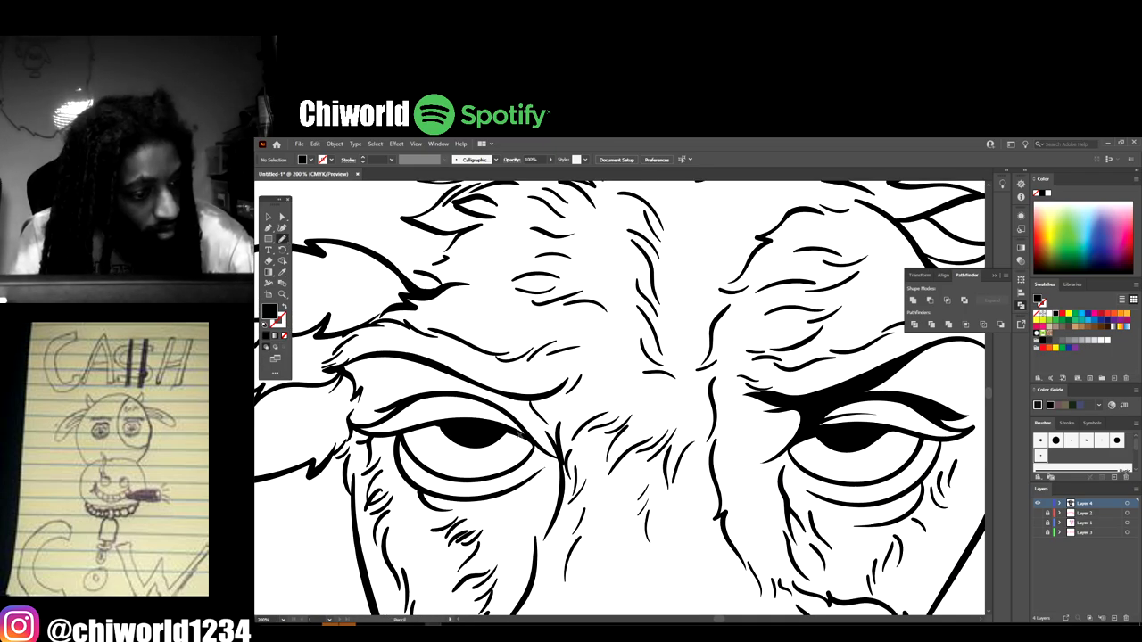
pyautogui.moveTo(497, 429)
pyautogui.mouseDown()
pyautogui.moveTo(445, 412)
pyautogui.moveTo(498, 412)
pyautogui.mouseUp()
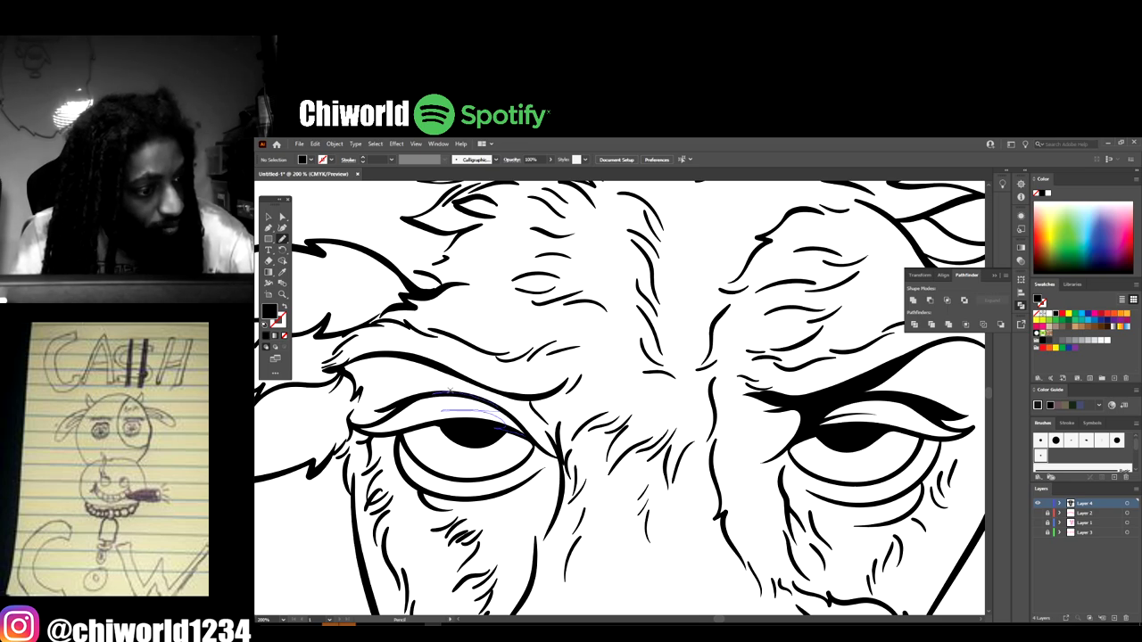
pyautogui.moveTo(412, 358); pyautogui.dragTo(453, 372)
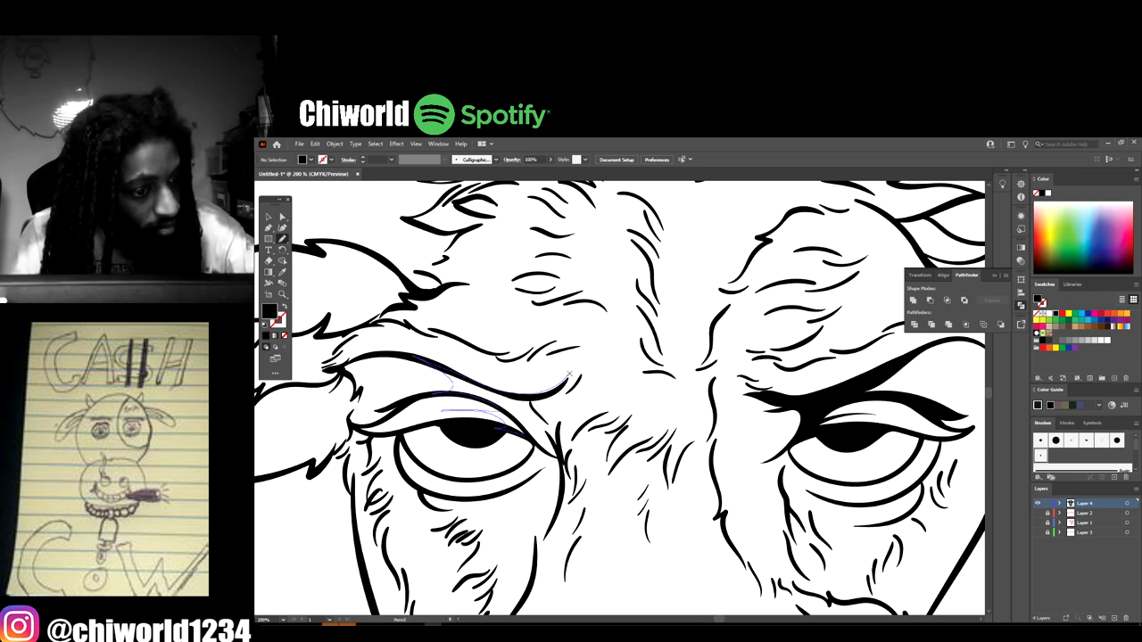
# - Draw solid black, spiky-edged shadow shapes around the inner corners of both of the cow's eyes with the Pencil tool
pyautogui.moveTo(570, 374)
pyautogui.mouseDown()
pyautogui.moveTo(566, 391)
pyautogui.moveTo(585, 368)
pyautogui.moveTo(585, 416)
pyautogui.mouseUp()
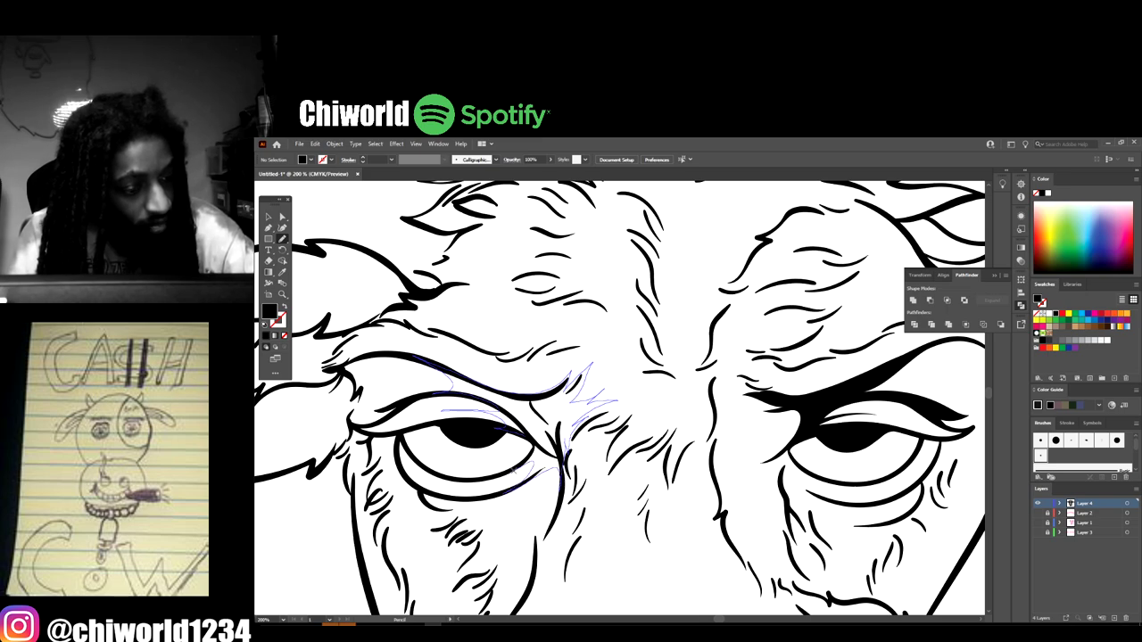
pyautogui.moveTo(533, 444); pyautogui.dragTo(521, 430)
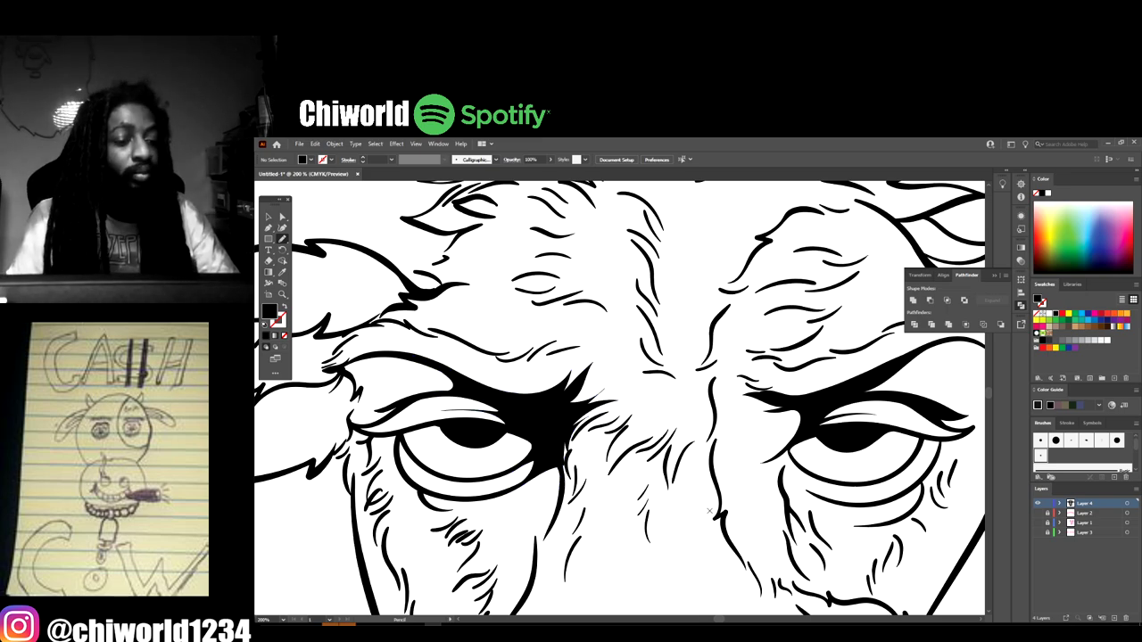
pyautogui.hotkey('ctrl', '-')
pyautogui.hotkey('ctrl', '-')
pyautogui.hotkey('ctrl', '-')
pyautogui.hotkey('ctrl', '-')
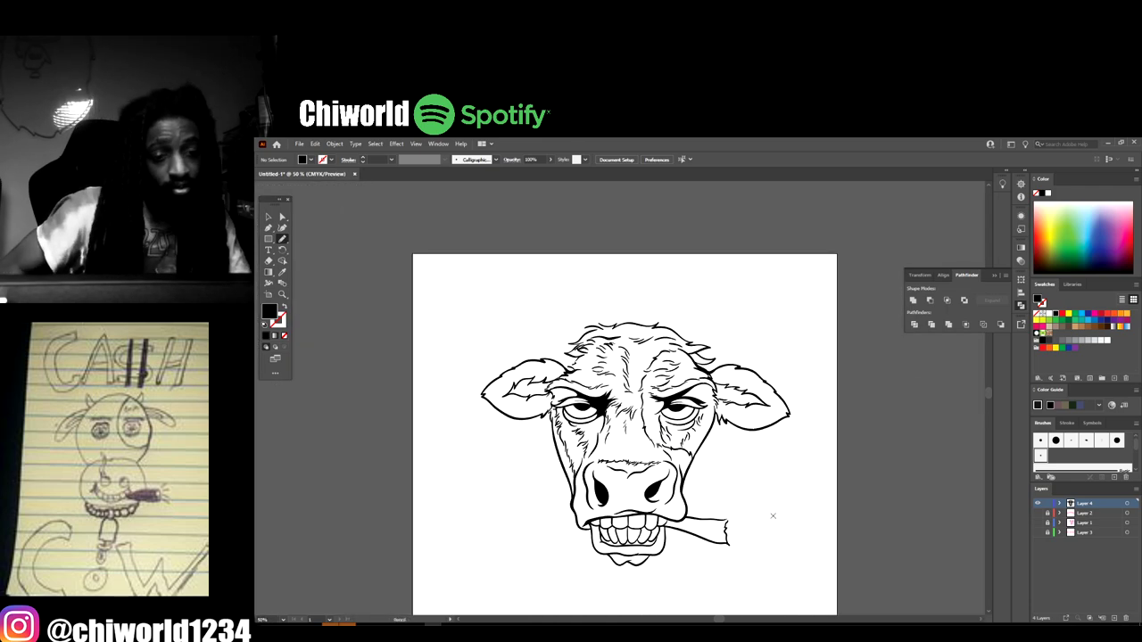
pyautogui.hotkey('ctrl', '+')
pyautogui.hotkey('ctrl', '+')
pyautogui.hotkey('ctrl', '+')
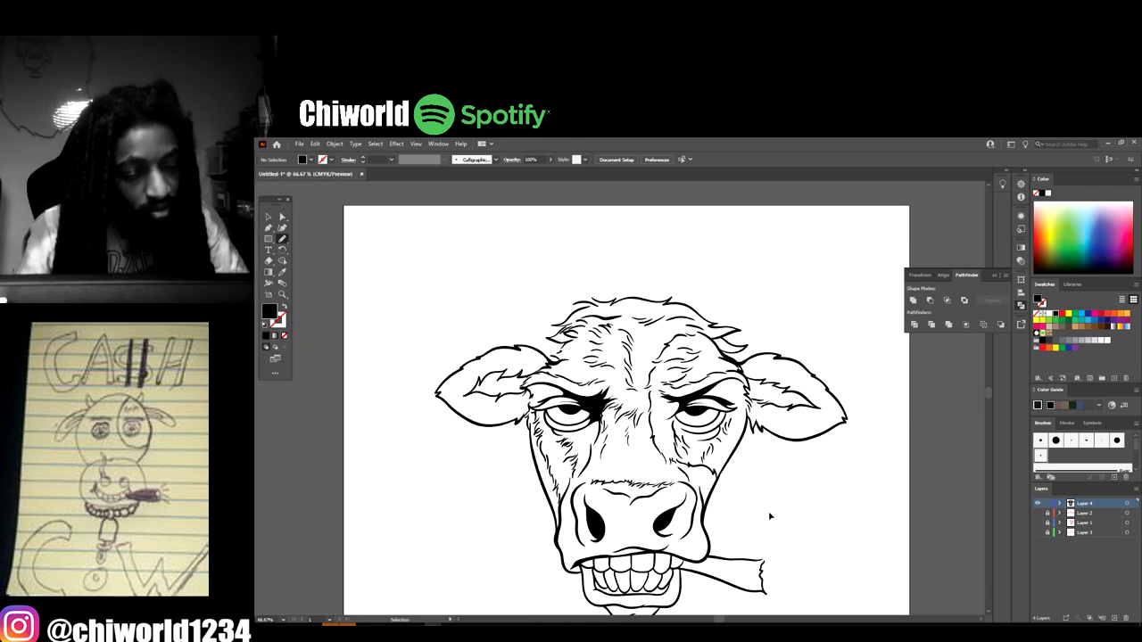
pyautogui.hotkey('ctrl', '+')
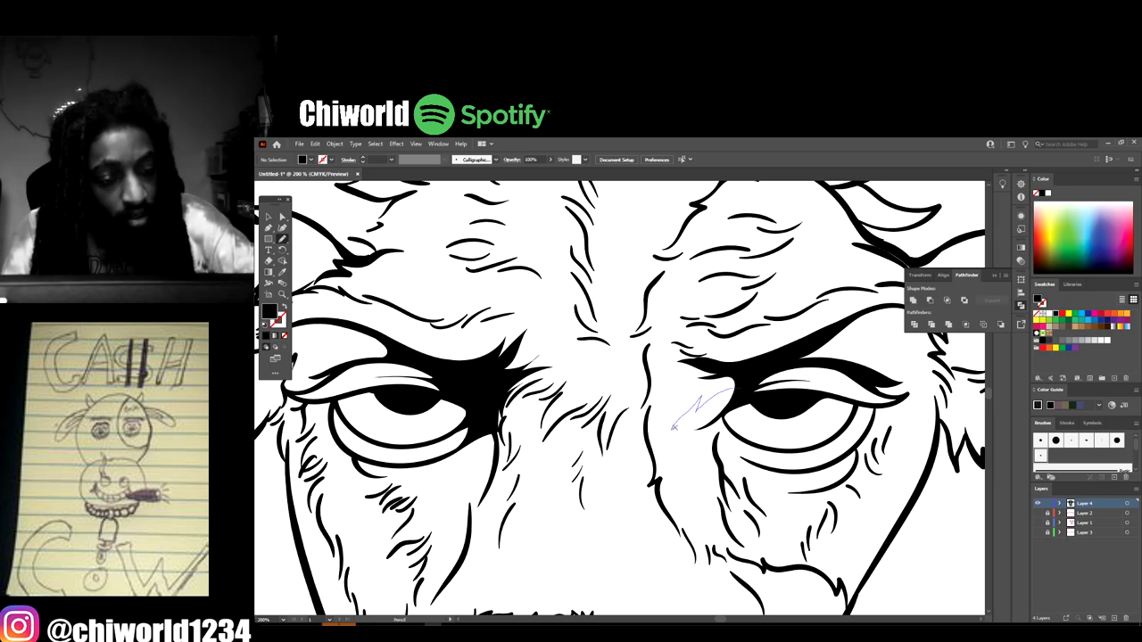
pyautogui.moveTo(675, 427); pyautogui.dragTo(661, 453)
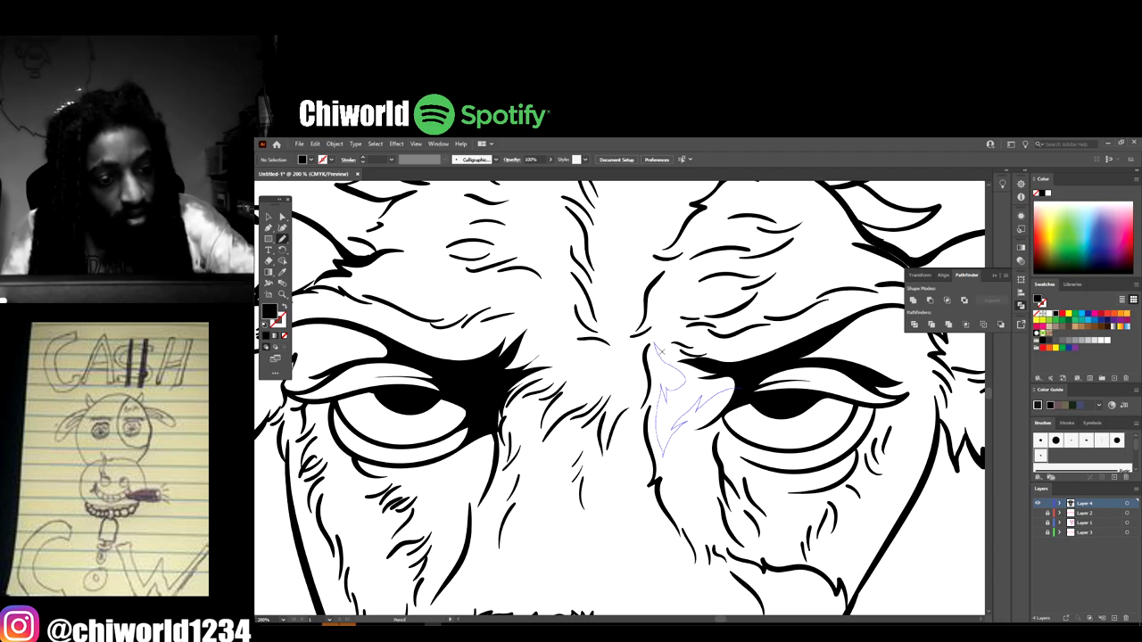
pyautogui.moveTo(703, 359); pyautogui.dragTo(740, 373)
# - Draw solid black shadows along the upper lip above the teeth, curving up around both lower corners of the muzzle
pyautogui.hotkey('ctrl', '-')
pyautogui.hotkey('ctrl', '-')
pyautogui.hotkey('ctrl', '-')
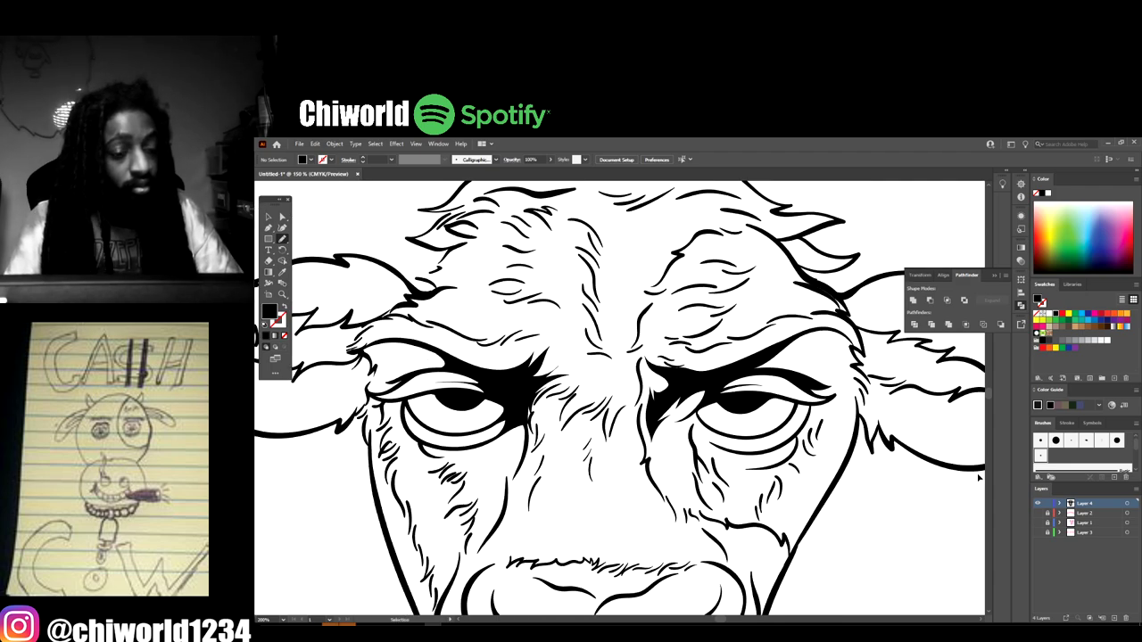
pyautogui.hotkey('ctrl', '-')
pyautogui.hotkey('ctrl', '-')
pyautogui.scroll(-4, 844, 474)
pyautogui.hotkey('ctrl', '+')
pyautogui.hotkey('ctrl', '+')
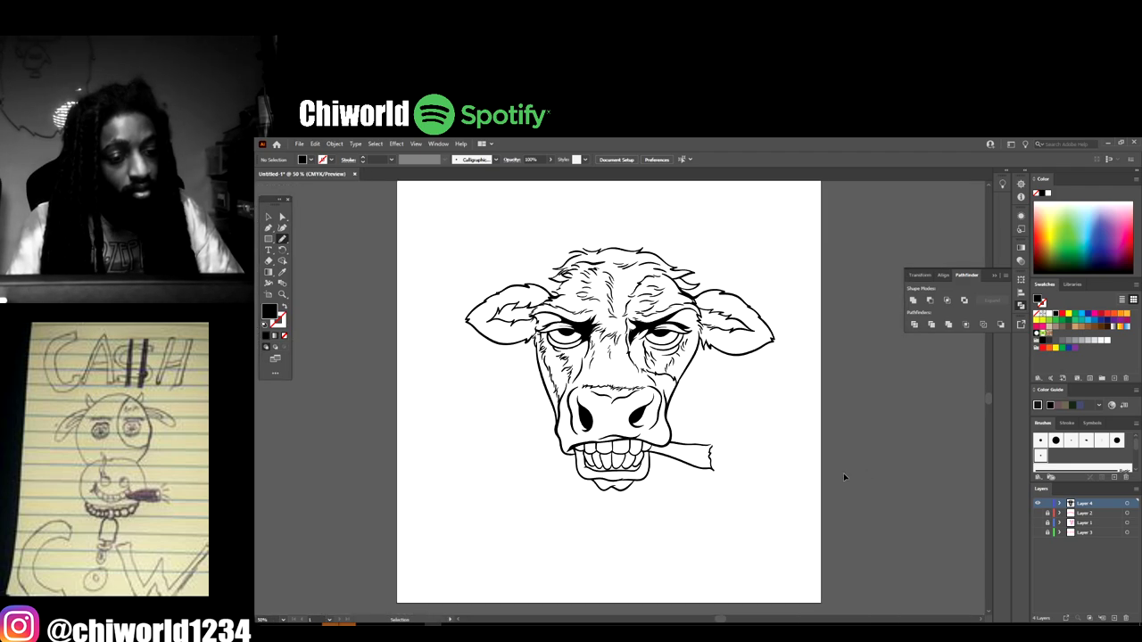
pyautogui.scroll(-2, 843, 474)
pyautogui.hotkey('ctrl', '+')
pyautogui.hotkey('ctrl', '+')
pyautogui.hotkey('ctrl', '+')
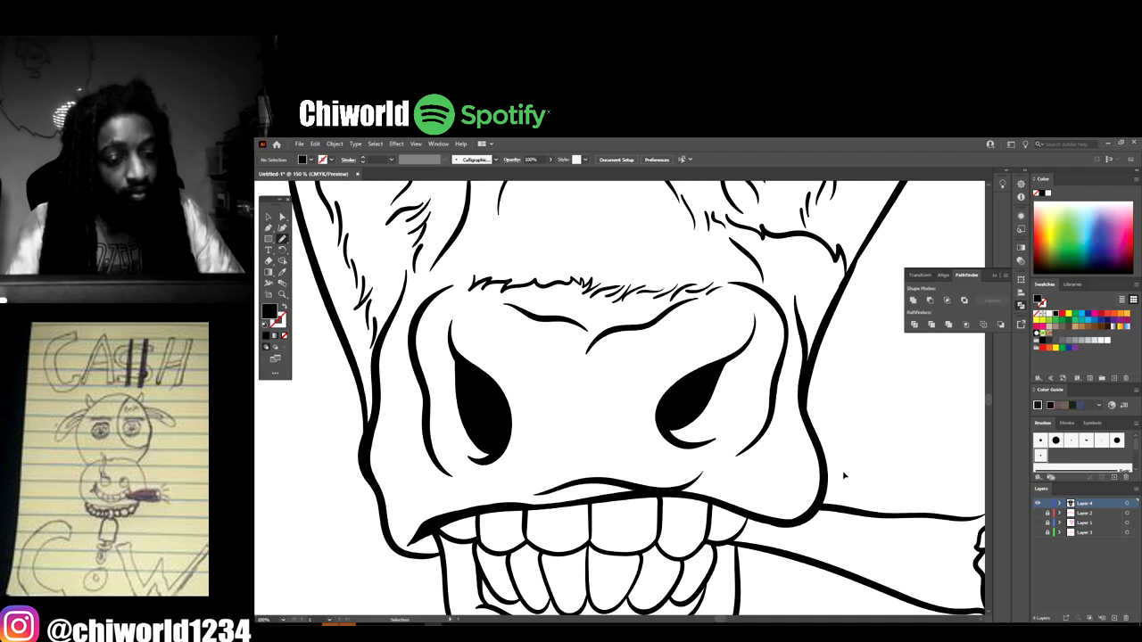
pyautogui.scroll(-3, 843, 473)
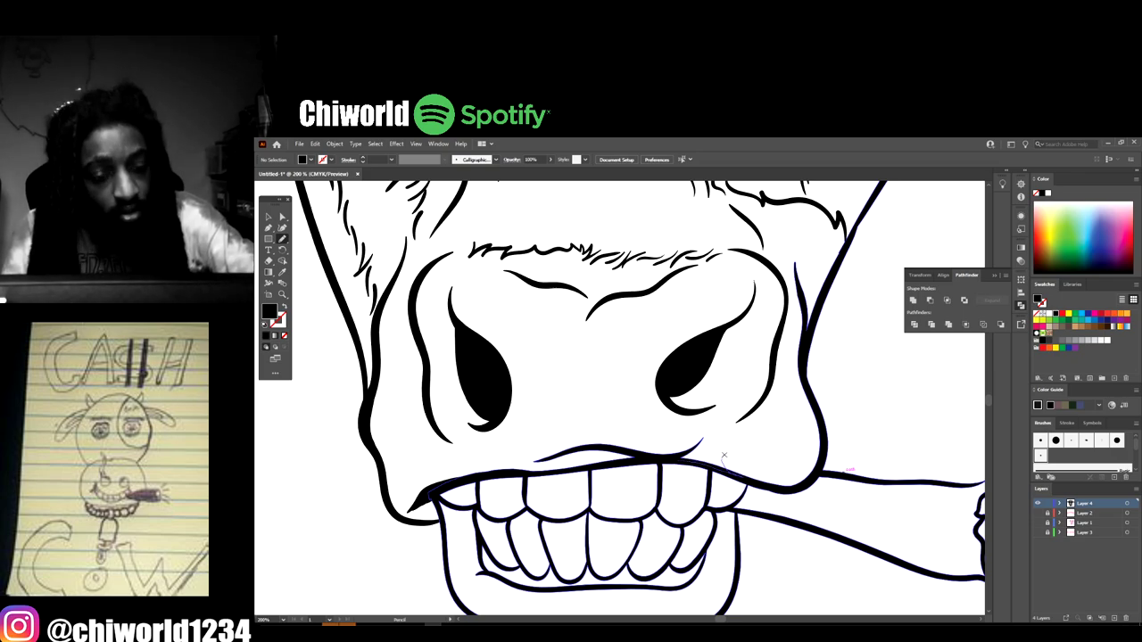
pyautogui.moveTo(724, 456)
pyautogui.mouseDown()
pyautogui.moveTo(776, 437)
pyautogui.moveTo(783, 400)
pyautogui.moveTo(765, 433)
pyautogui.moveTo(707, 446)
pyautogui.moveTo(727, 427)
pyautogui.moveTo(678, 458)
pyautogui.mouseUp()
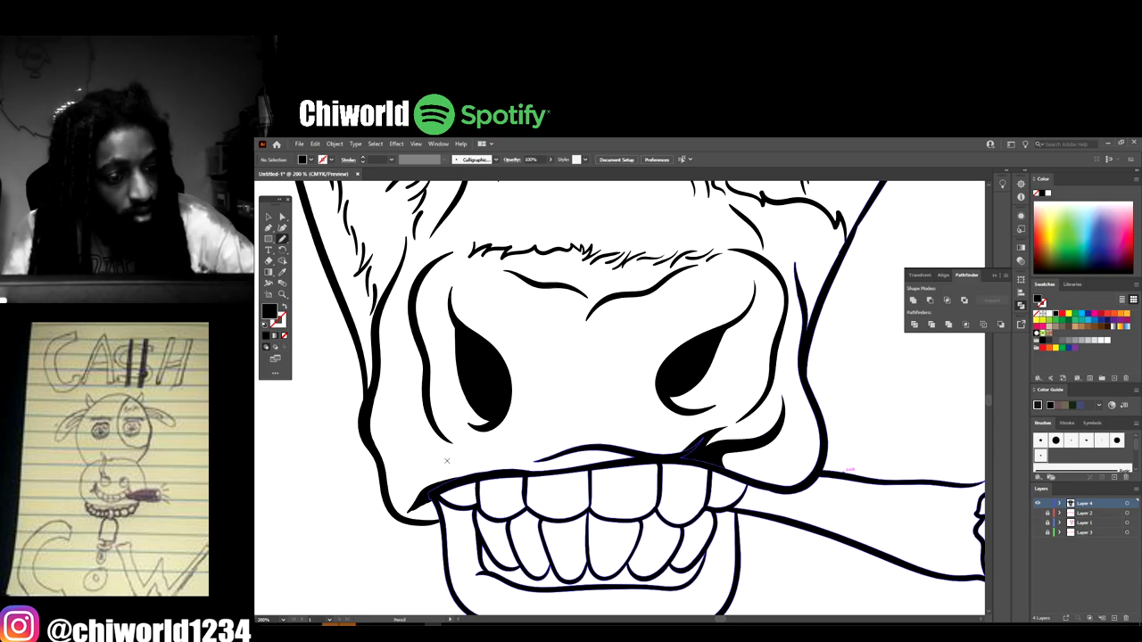
pyautogui.moveTo(505, 474)
pyautogui.mouseDown()
pyautogui.moveTo(601, 465)
pyautogui.moveTo(569, 466)
pyautogui.moveTo(567, 455)
pyautogui.moveTo(591, 445)
pyautogui.moveTo(495, 461)
pyautogui.mouseUp()
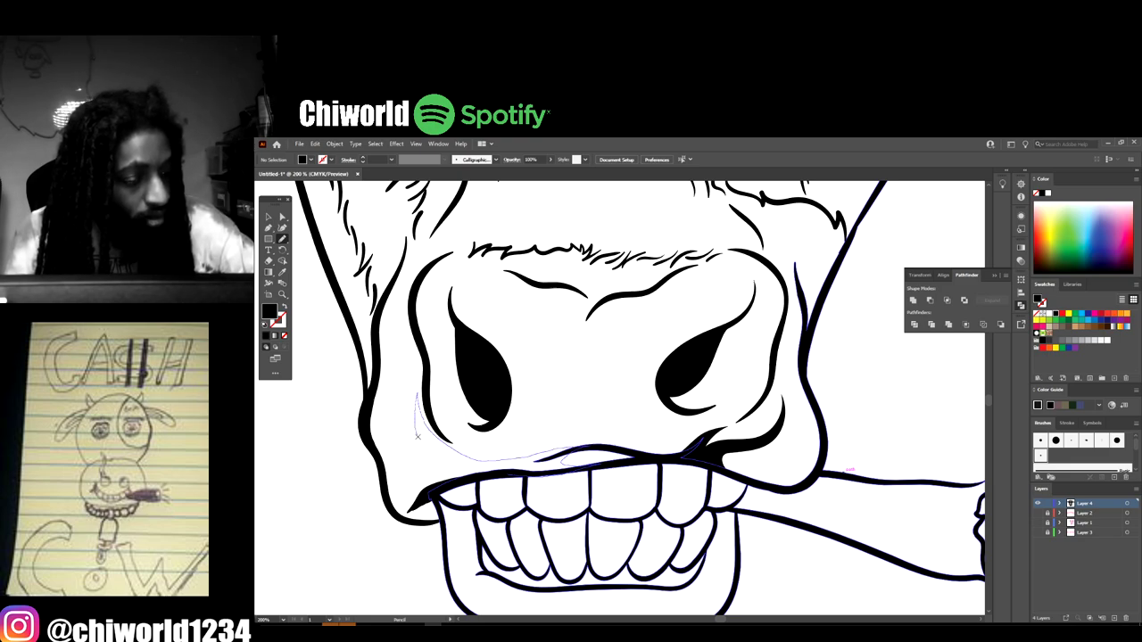
pyautogui.moveTo(421, 497); pyautogui.dragTo(427, 495)
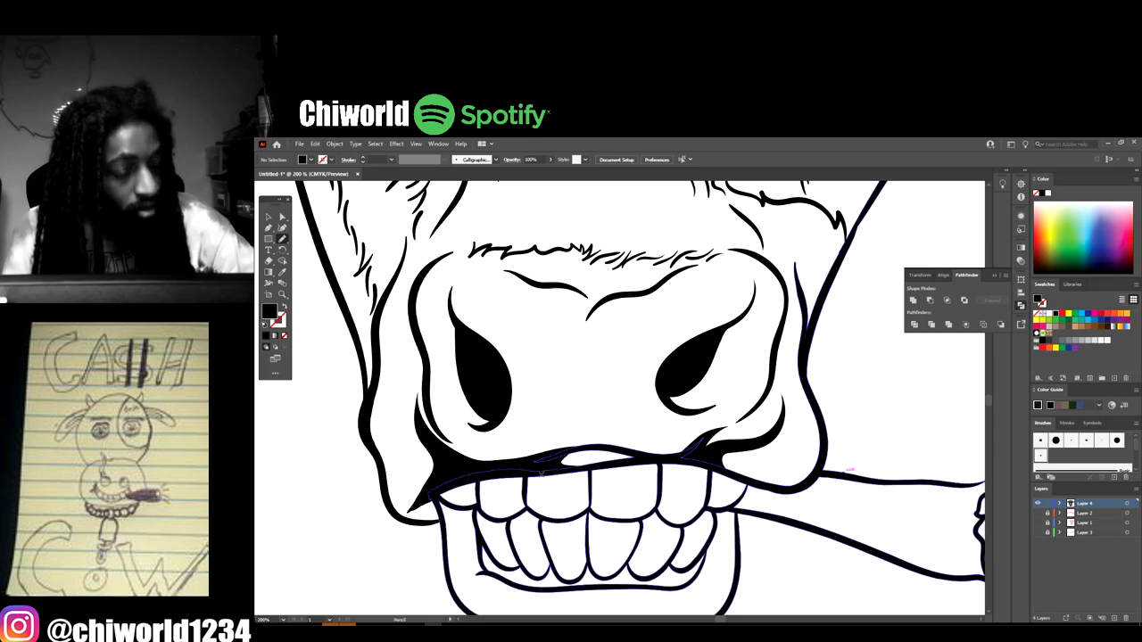
# - Draw a tapered black crease down the middle of the nose, joining the two curved lines above the nostrils
pyautogui.scroll(-6, 755, 502)
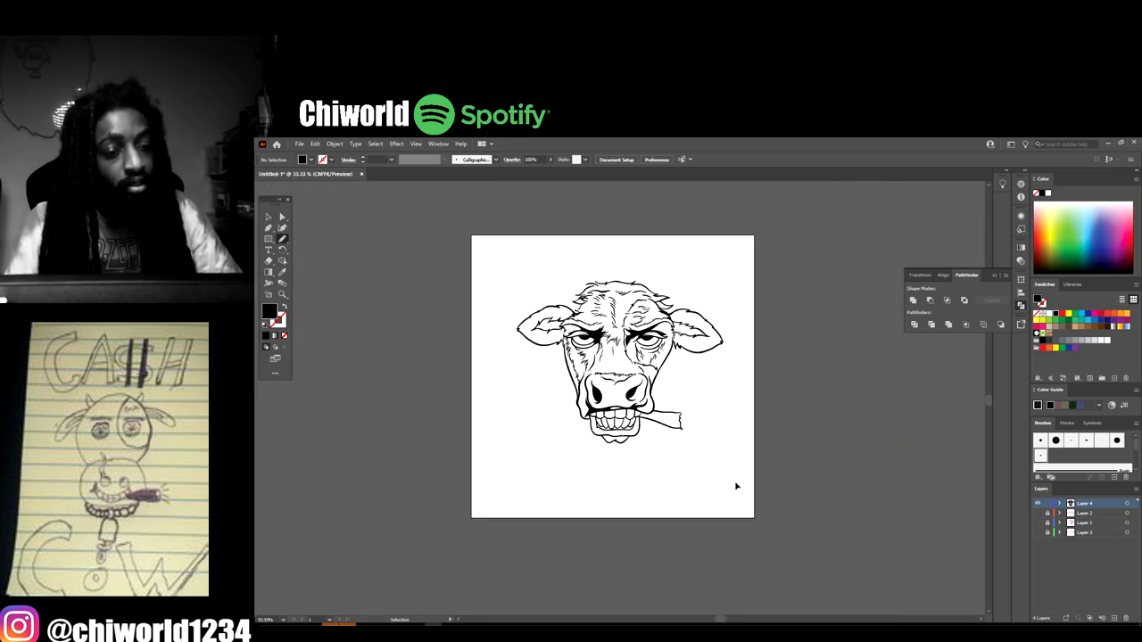
pyautogui.scroll(4, 734, 492)
pyautogui.scroll(4, 649, 374)
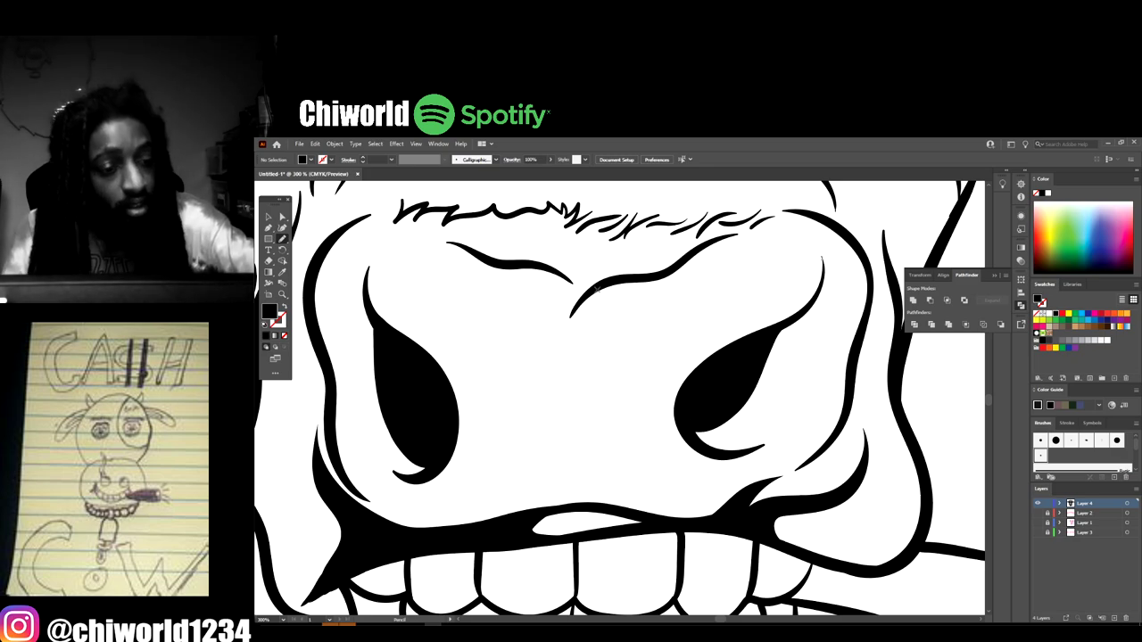
pyautogui.moveTo(602, 283)
pyautogui.mouseDown()
pyautogui.moveTo(577, 336)
pyautogui.moveTo(573, 426)
pyautogui.moveTo(563, 339)
pyautogui.mouseUp()
pyautogui.moveTo(539, 287); pyautogui.dragTo(574, 308)
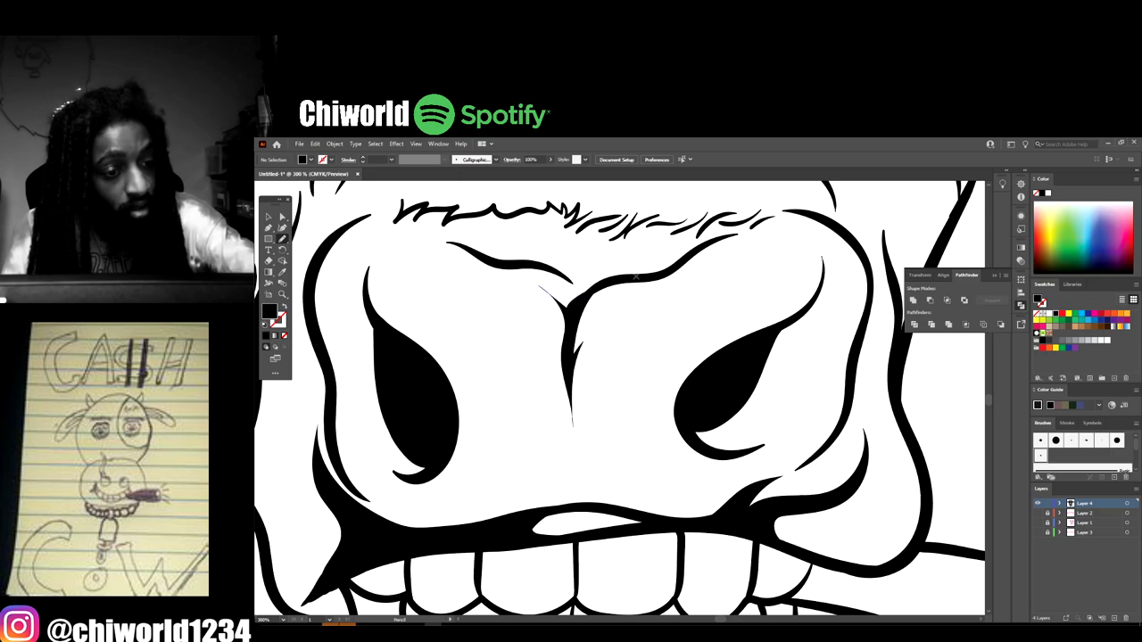
# - Draw a jagged black fur shadow along the face's left outline, from below the ear to beside the muzzle
pyautogui.hotkey('ctrl', '-')
pyautogui.hotkey('ctrl', '-')
pyautogui.hotkey('ctrl', '-')
pyautogui.hotkey('ctrl', '-')
pyautogui.hotkey('ctrl', '-')
pyautogui.hotkey('ctrl', '-')
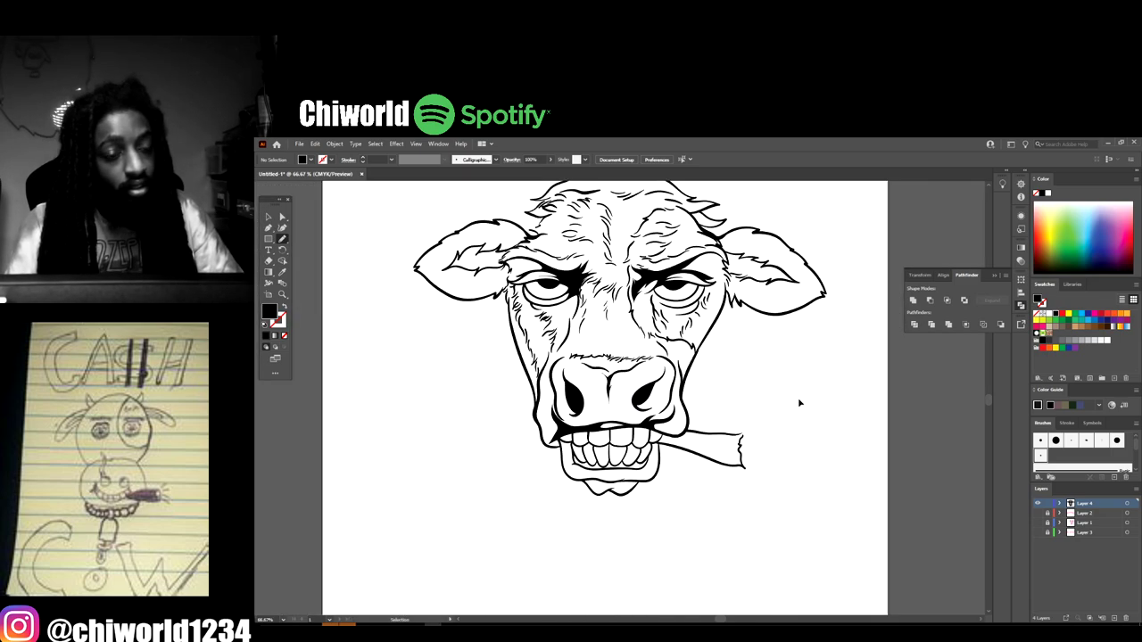
pyautogui.hscroll(-2, 769, 401)
pyautogui.hotkey('ctrl', '+')
pyautogui.hotkey('ctrl', '+')
pyautogui.hotkey('ctrl', '+')
pyautogui.hotkey('ctrl', '+')
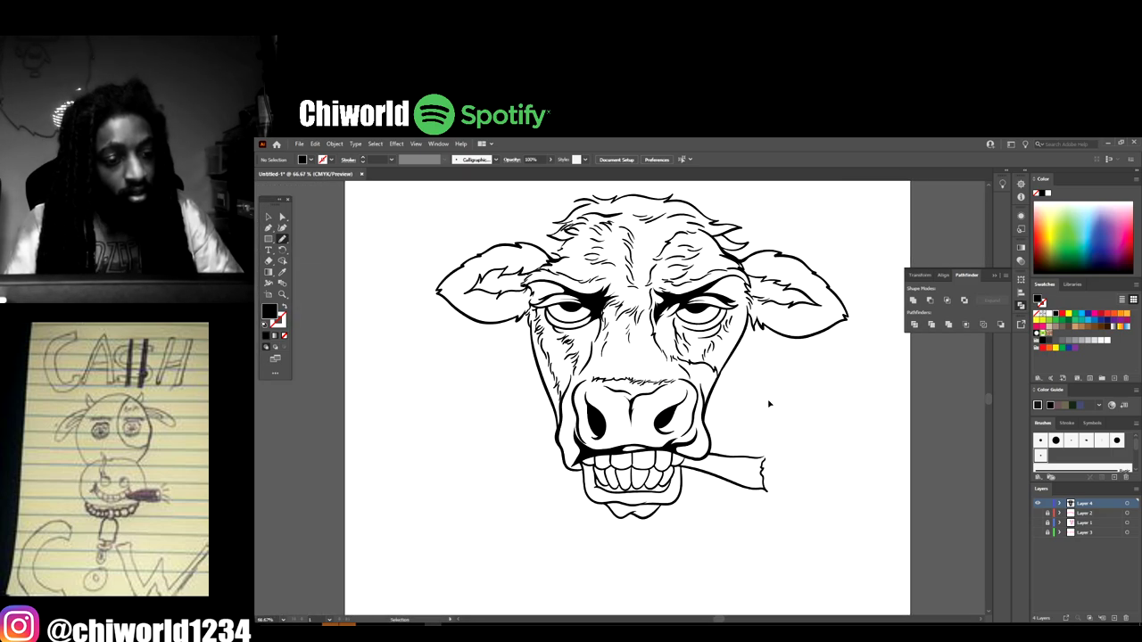
pyautogui.scroll(2, 523, 479)
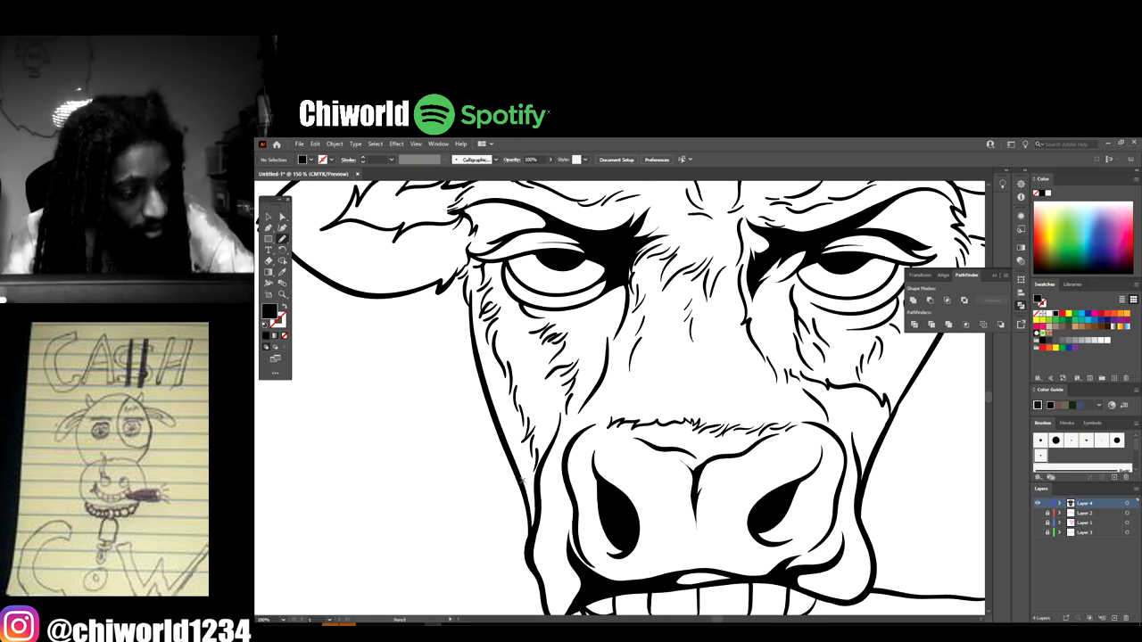
pyautogui.moveTo(530, 541)
pyautogui.mouseDown()
pyautogui.moveTo(536, 471)
pyautogui.moveTo(529, 486)
pyautogui.moveTo(505, 405)
pyautogui.mouseUp()
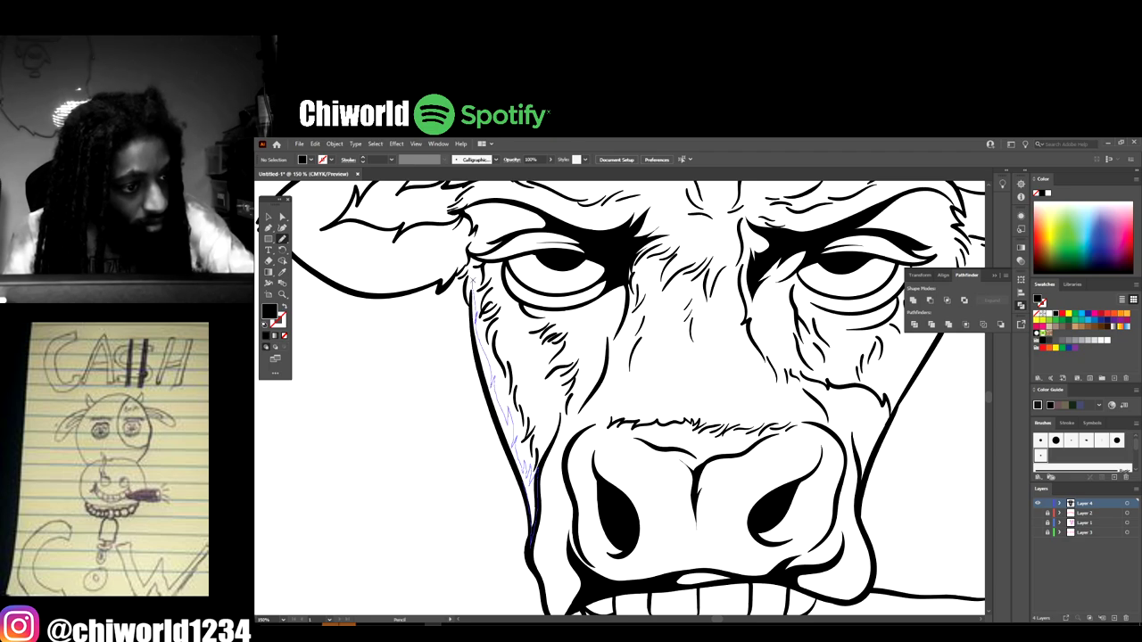
pyautogui.moveTo(472, 281)
pyautogui.mouseDown()
pyautogui.moveTo(467, 362)
pyautogui.moveTo(512, 482)
pyautogui.mouseUp()
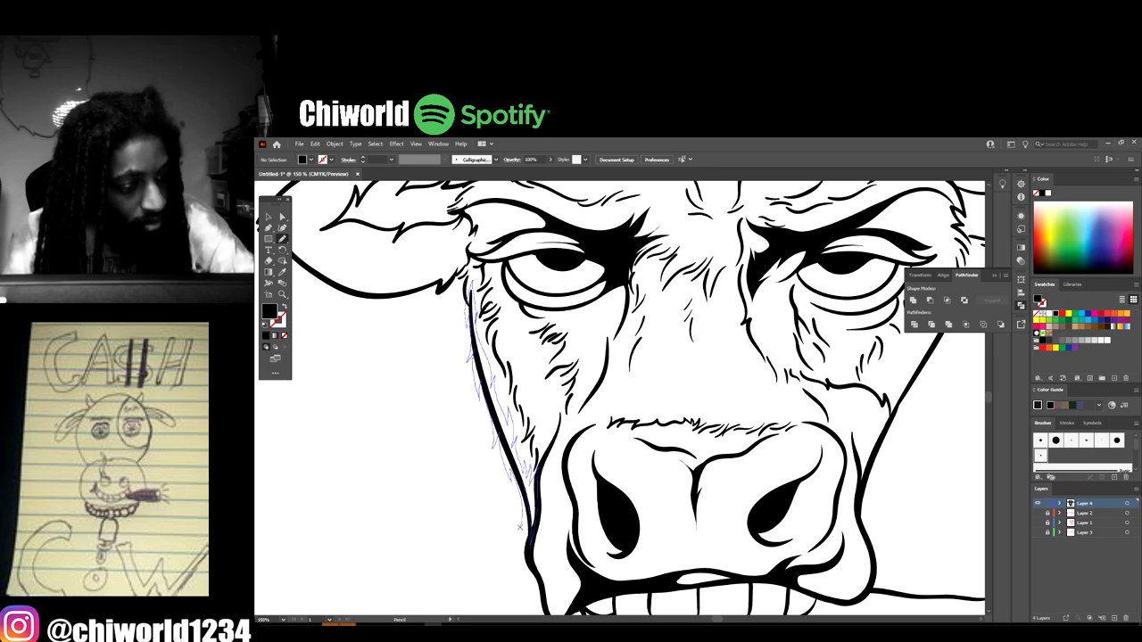
pyautogui.moveTo(527, 555); pyautogui.dragTo(528, 557)
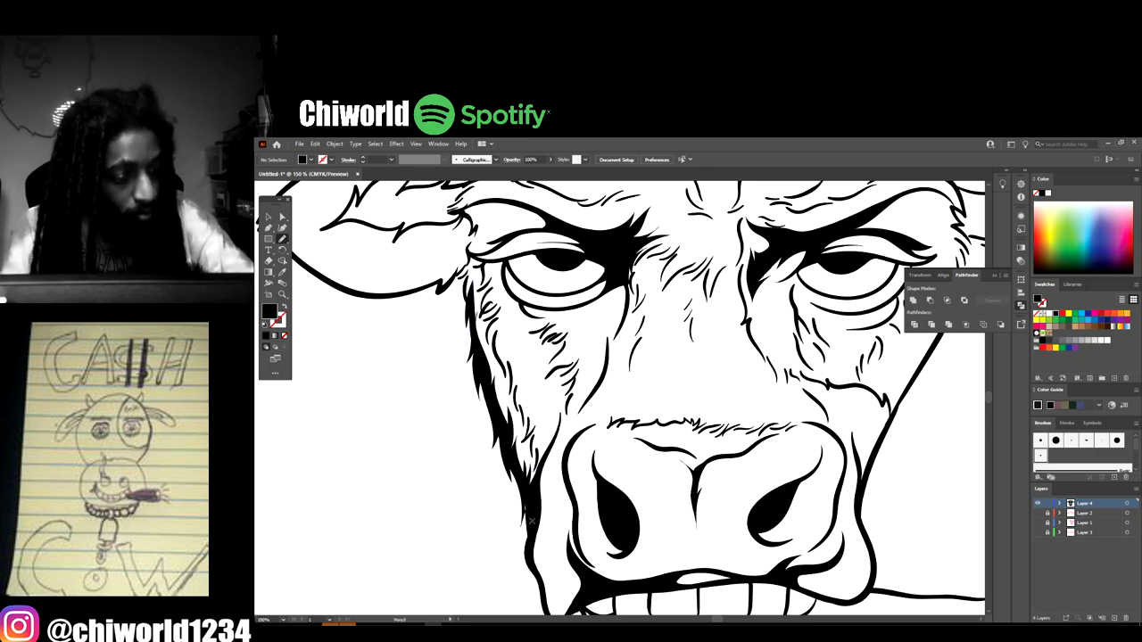
# - Draw a jagged black fur shadow along the face's right outline, from the muzzle up to the ear
pyautogui.hotkey('ctrl', '-')
pyautogui.hotkey('ctrl', '-')
pyautogui.hotkey('ctrl', '-')
pyautogui.hotkey('ctrl', '-')
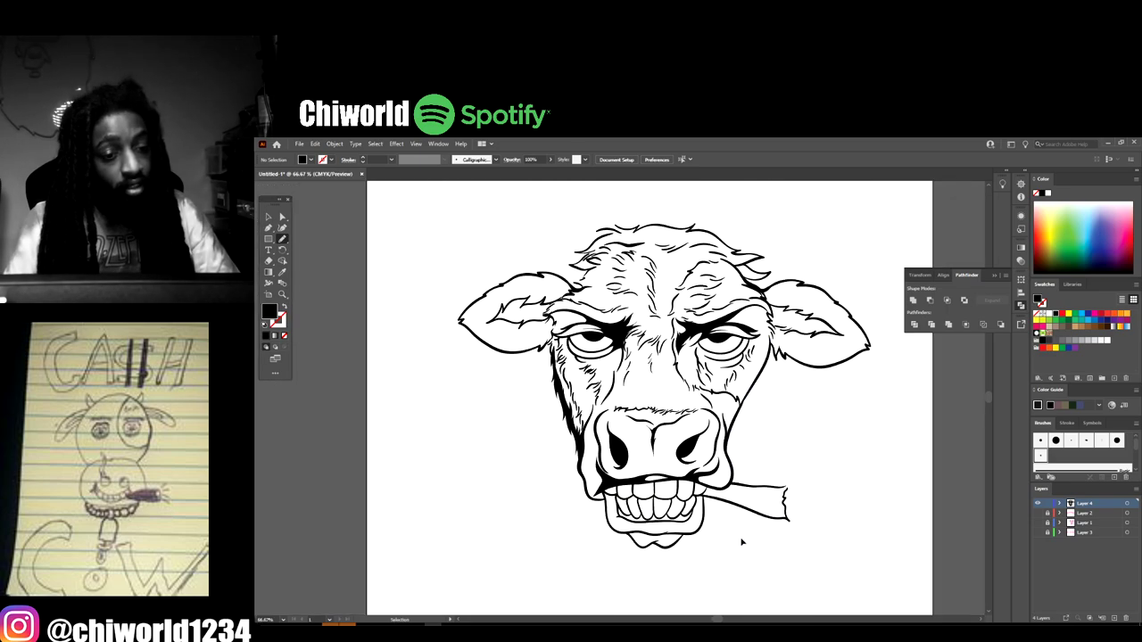
pyautogui.hotkey('ctrl', '+')
pyautogui.hotkey('ctrl', '+')
pyautogui.hotkey('ctrl', '+')
pyautogui.hotkey('ctrl', '+')
pyautogui.hotkey('ctrl', '+')
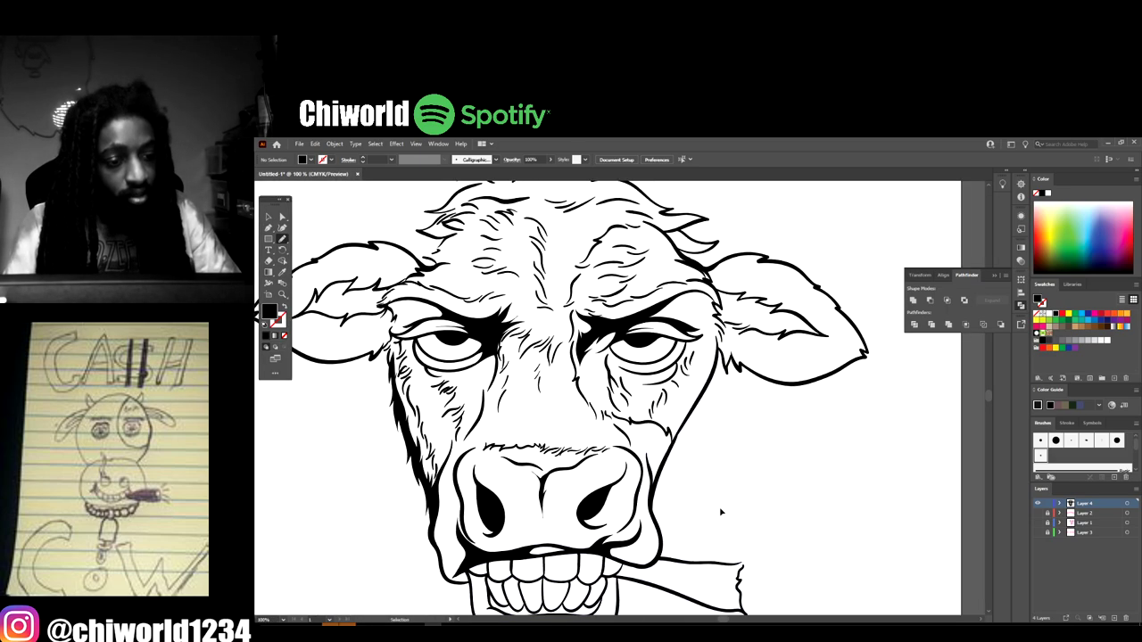
pyautogui.scroll(-2, 719, 506)
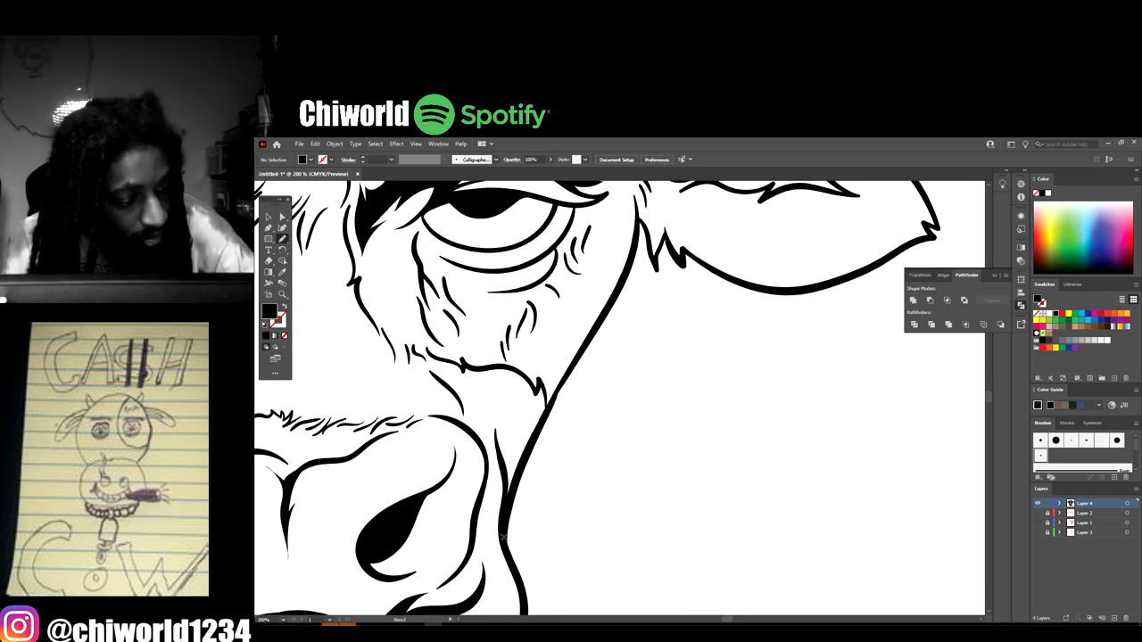
pyautogui.moveTo(502, 536)
pyautogui.mouseDown()
pyautogui.moveTo(539, 432)
pyautogui.moveTo(615, 293)
pyautogui.moveTo(636, 203)
pyautogui.moveTo(637, 277)
pyautogui.moveTo(610, 305)
pyautogui.moveTo(606, 340)
pyautogui.moveTo(602, 331)
pyautogui.moveTo(576, 388)
pyautogui.mouseUp()
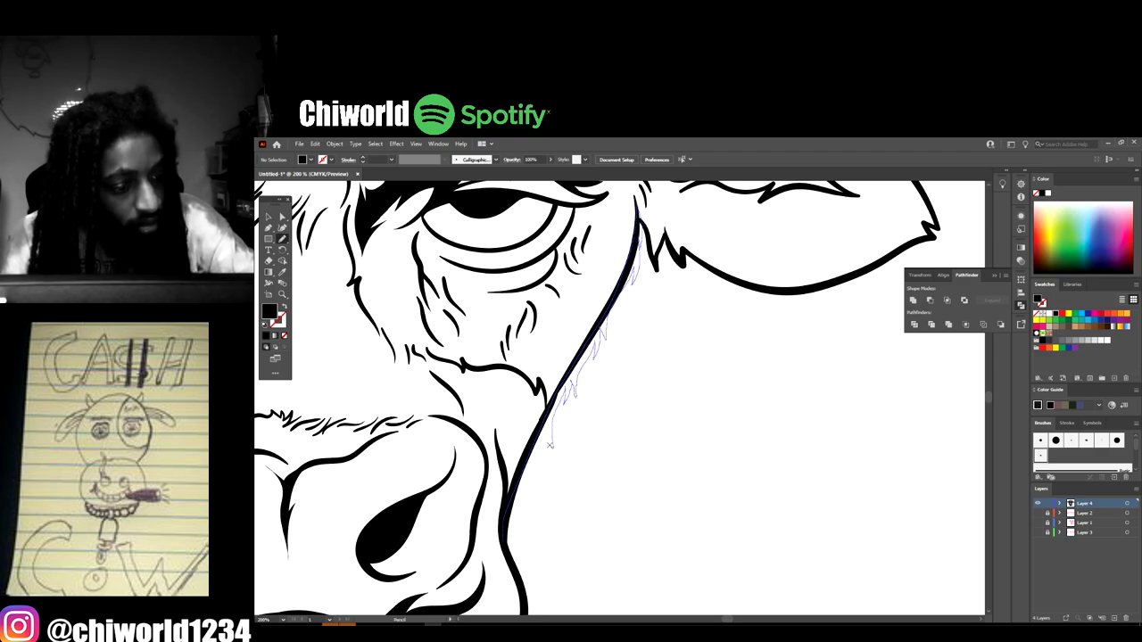
pyautogui.moveTo(514, 510); pyautogui.dragTo(504, 567)
# - Draw pointed black fur tufts under the right ear's base, extending along the start of its lower edge
pyautogui.hotkey('ctrl', '-')
pyautogui.hotkey('ctrl', '-')
pyautogui.hotkey('ctrl', '-')
pyautogui.hotkey('ctrl', '-')
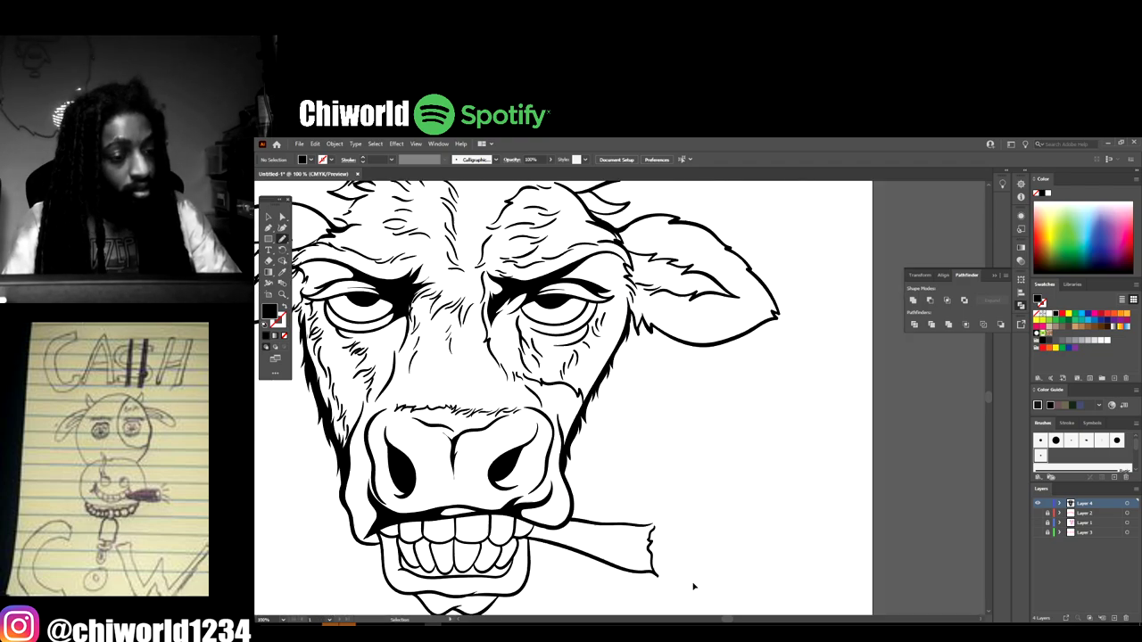
pyautogui.hotkey('ctrl', '+')
pyautogui.hotkey('ctrl', '+')
pyautogui.hotkey('ctrl', '+')
pyautogui.hotkey('ctrl', '+')
pyautogui.hotkey('ctrl', '+')
pyautogui.hotkey('ctrl', '+')
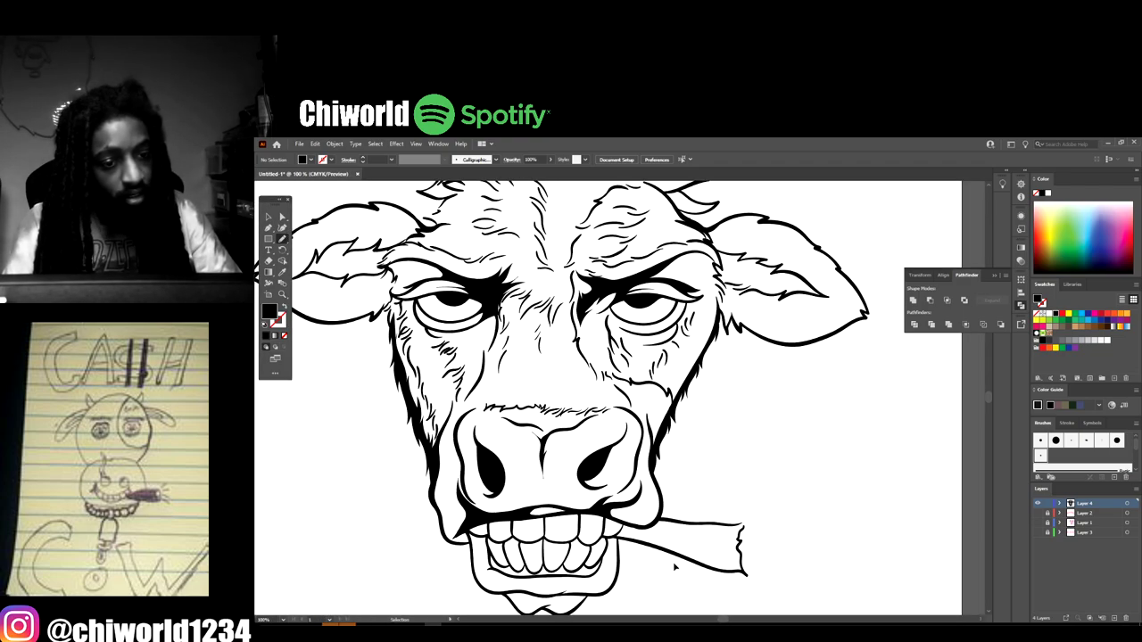
pyautogui.scroll(3, 672, 565)
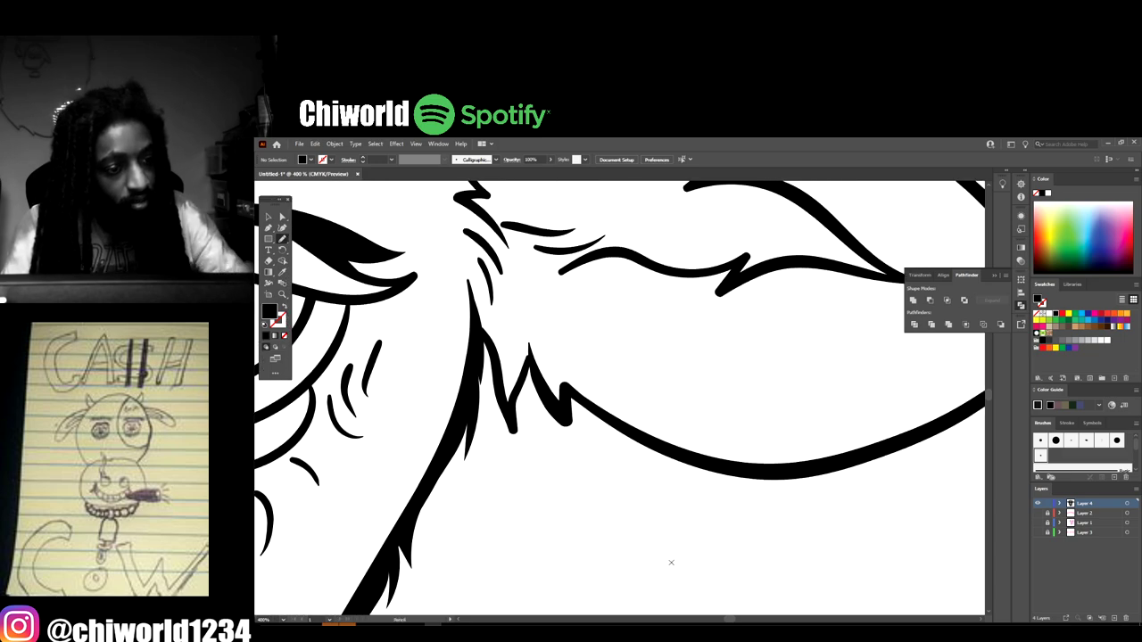
pyautogui.moveTo(600, 436)
pyautogui.mouseDown()
pyautogui.moveTo(554, 367)
pyautogui.moveTo(555, 410)
pyautogui.moveTo(522, 332)
pyautogui.moveTo(511, 421)
pyautogui.moveTo(474, 324)
pyautogui.moveTo(474, 386)
pyautogui.moveTo(516, 484)
pyautogui.moveTo(525, 426)
pyautogui.moveTo(549, 451)
pyautogui.mouseUp()
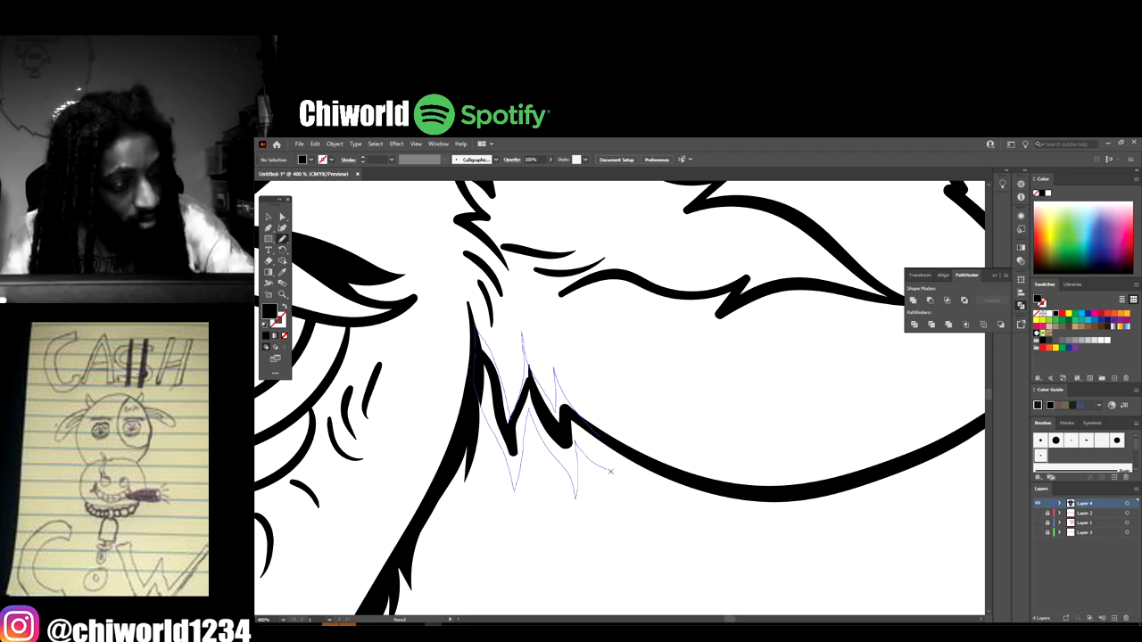
pyautogui.moveTo(610, 470)
pyautogui.mouseDown()
pyautogui.moveTo(650, 493)
pyautogui.moveTo(621, 461)
pyautogui.moveTo(703, 489)
pyautogui.mouseUp()
# - Draw pointed black fur tufts under the left ear's base, joining its lower edge to the face outline
pyautogui.scroll(2, 463, 341)
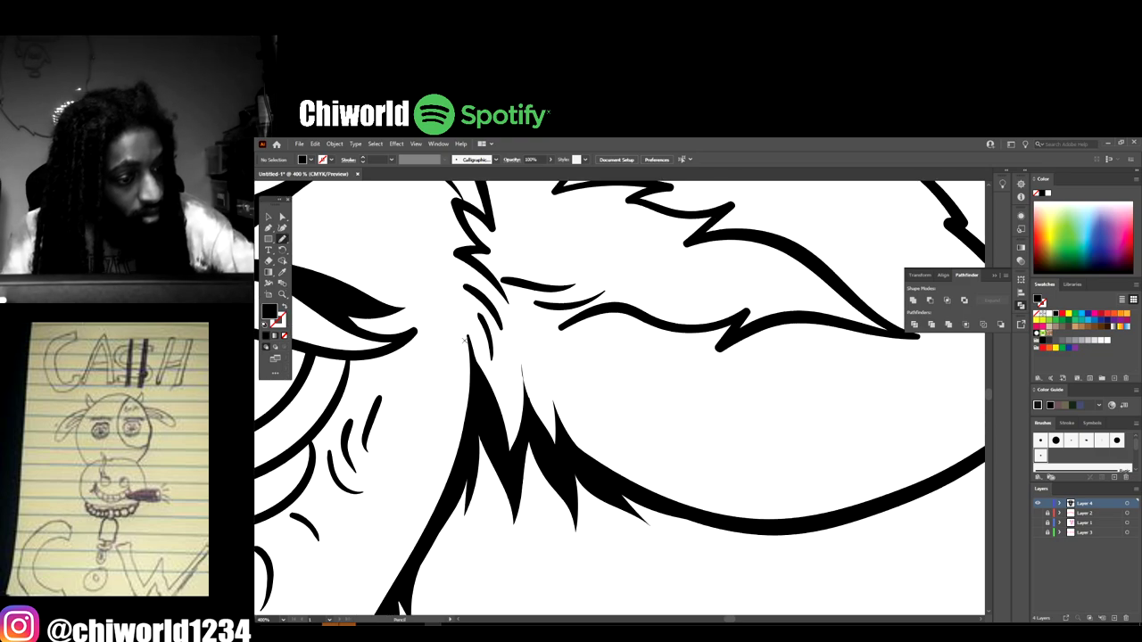
pyautogui.scroll(-5, 463, 341)
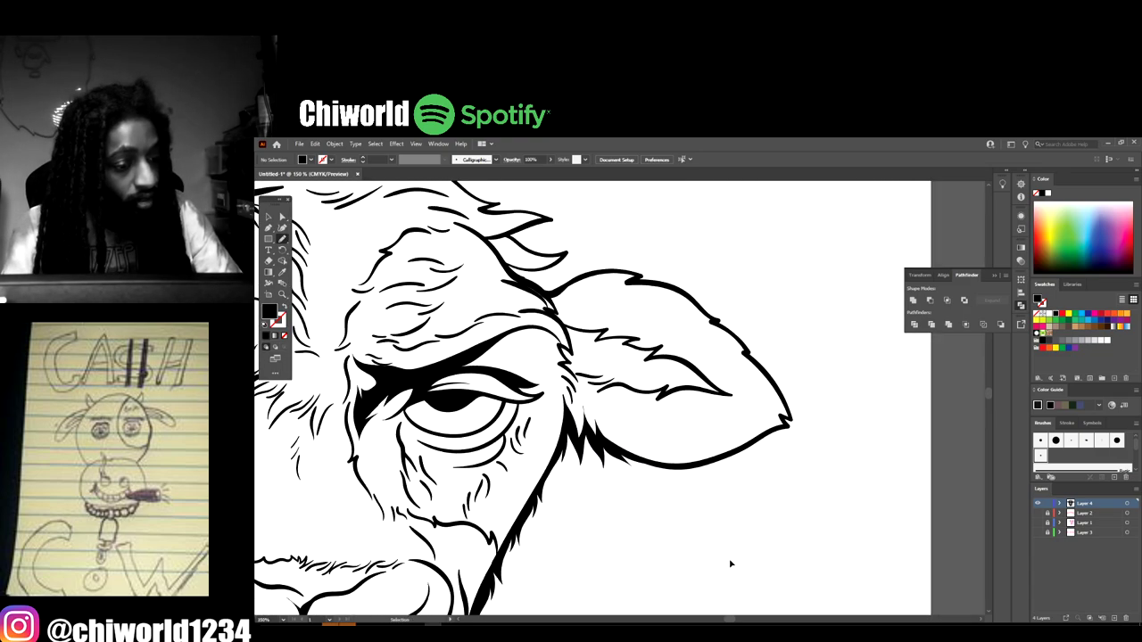
pyautogui.scroll(-4, 705, 553)
pyautogui.scroll(2, 690, 544)
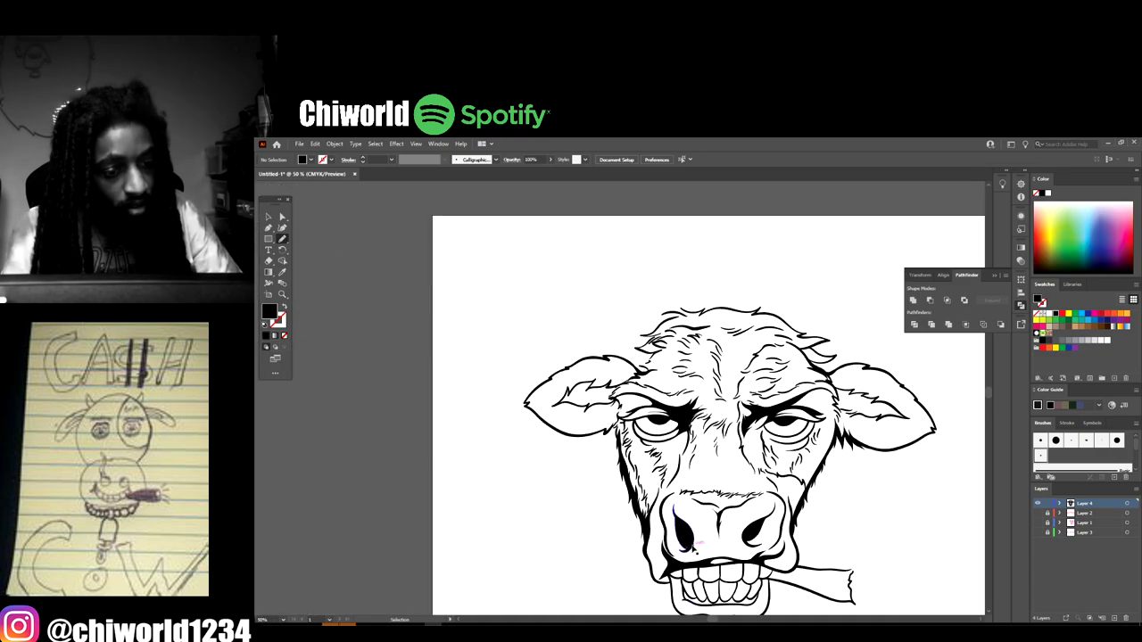
pyautogui.scroll(-3, 693, 544)
pyautogui.scroll(6, 691, 540)
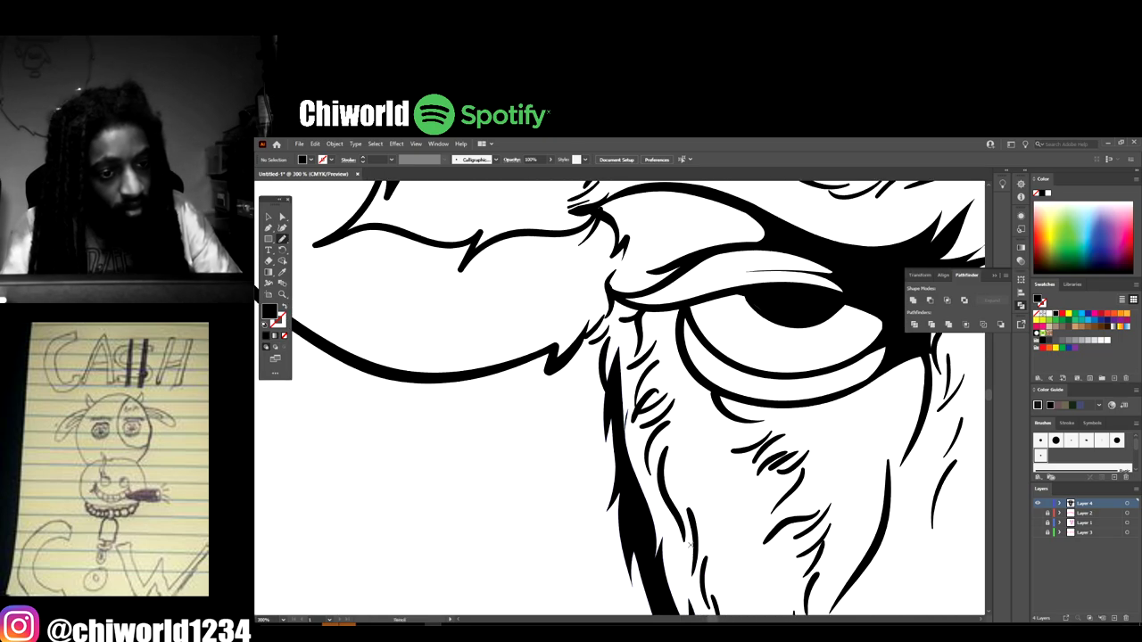
pyautogui.scroll(2, 689, 546)
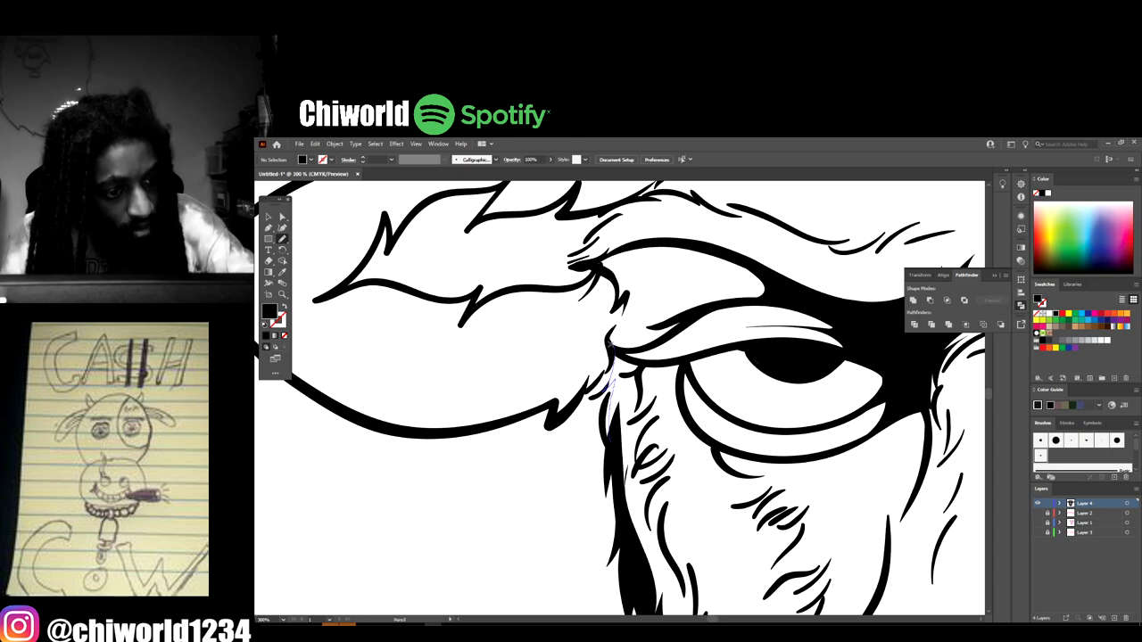
pyautogui.moveTo(592, 361)
pyautogui.mouseDown()
pyautogui.moveTo(560, 409)
pyautogui.moveTo(561, 374)
pyautogui.moveTo(533, 409)
pyautogui.moveTo(443, 431)
pyautogui.moveTo(536, 446)
pyautogui.moveTo(531, 459)
pyautogui.moveTo(583, 409)
pyautogui.moveTo(582, 445)
pyautogui.moveTo(591, 413)
pyautogui.moveTo(605, 471)
pyautogui.moveTo(633, 429)
pyautogui.mouseUp()
pyautogui.hotkey('ctrl', '-')
pyautogui.hotkey('ctrl', '-')
pyautogui.hscroll(1, 741, 484)
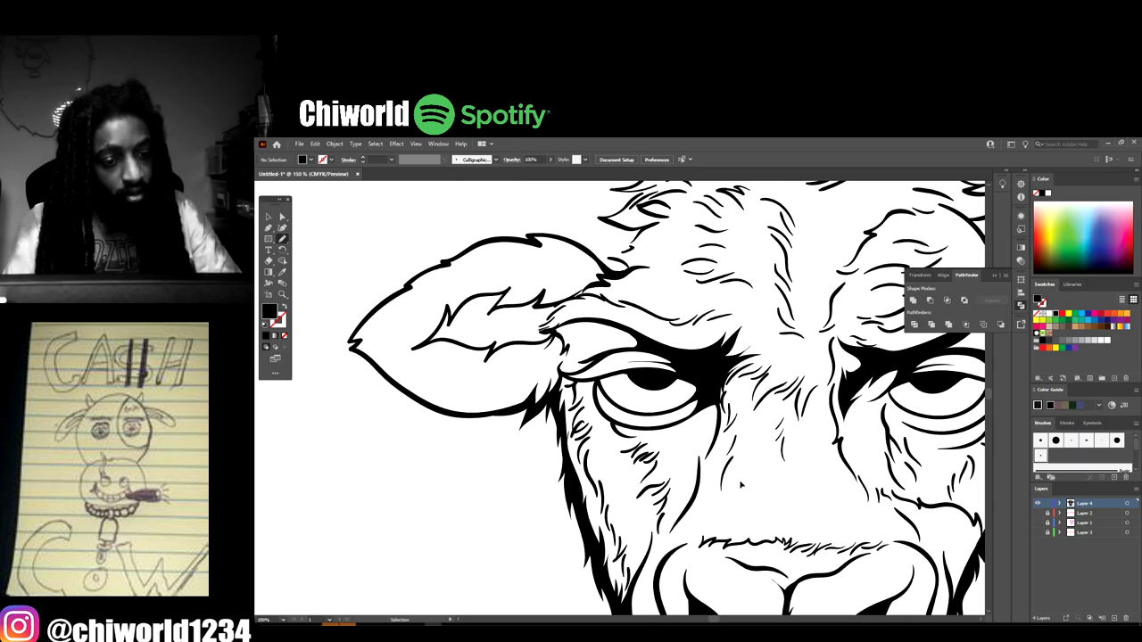
# - Draw a thin black shadow under the left eye's upper lid, from the pupil to the eye's outer corner
pyautogui.hotkey('ctrl', '=')
pyautogui.hotkey('ctrl', '=')
pyautogui.hotkey('ctrl', '=')
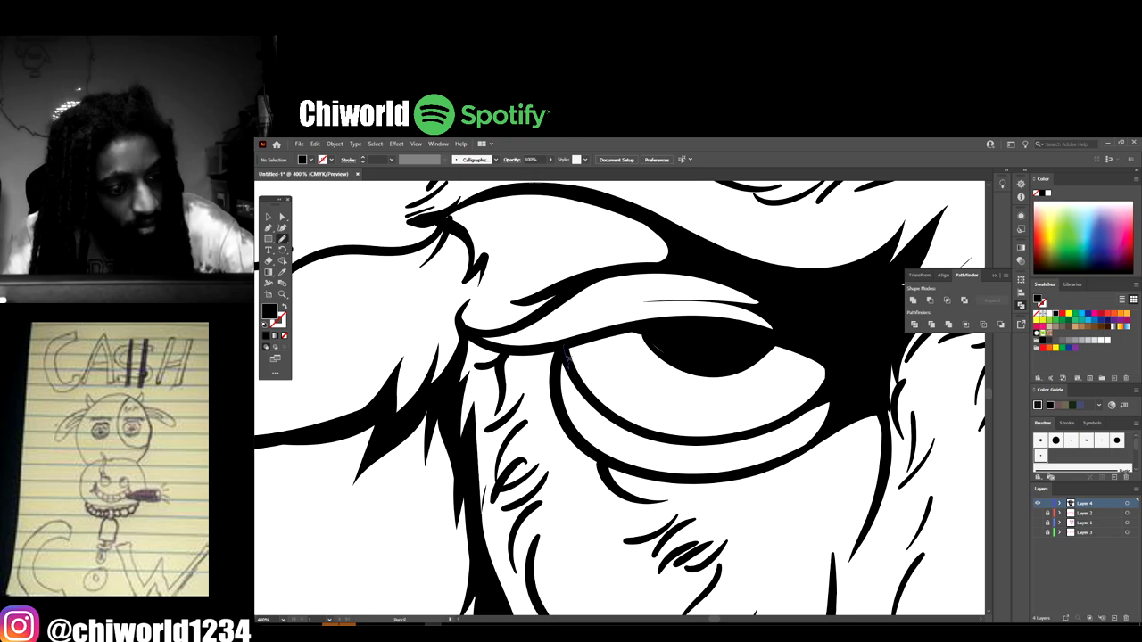
pyautogui.moveTo(639, 339)
pyautogui.mouseDown()
pyautogui.moveTo(689, 371)
pyautogui.moveTo(726, 367)
pyautogui.moveTo(718, 342)
pyautogui.moveTo(656, 321)
pyautogui.moveTo(571, 348)
pyautogui.mouseUp()
pyautogui.scroll(-7, 667, 465)
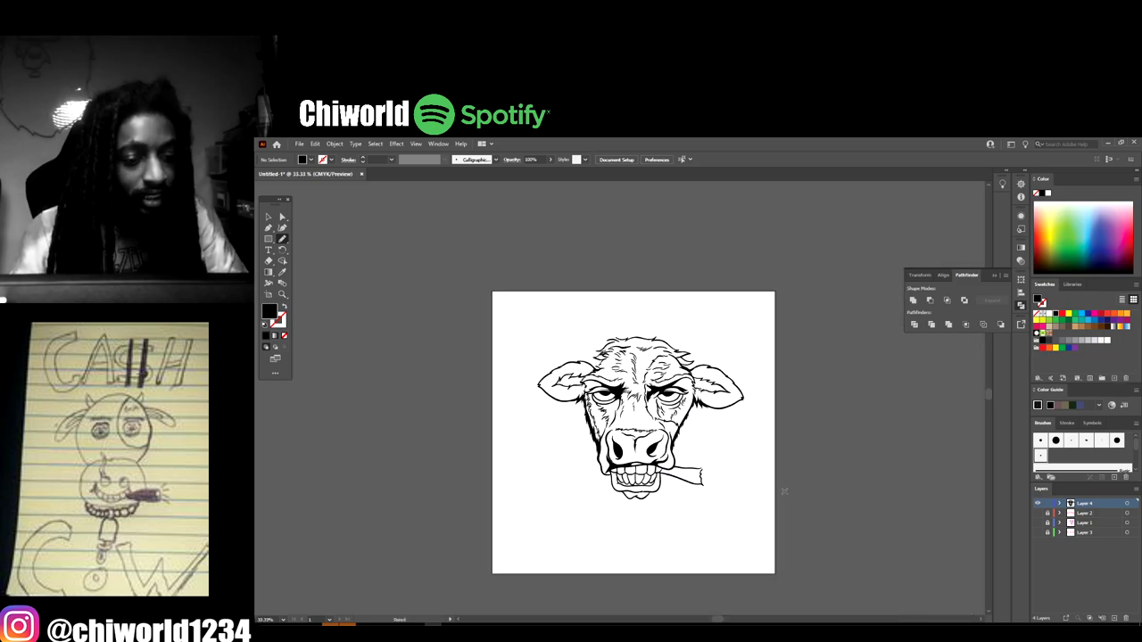
# - Draw spiky black fur tufts filling the gap between the left ear's upper edge and the hair above it
pyautogui.scroll(3, 788, 497)
pyautogui.scroll(4, 786, 496)
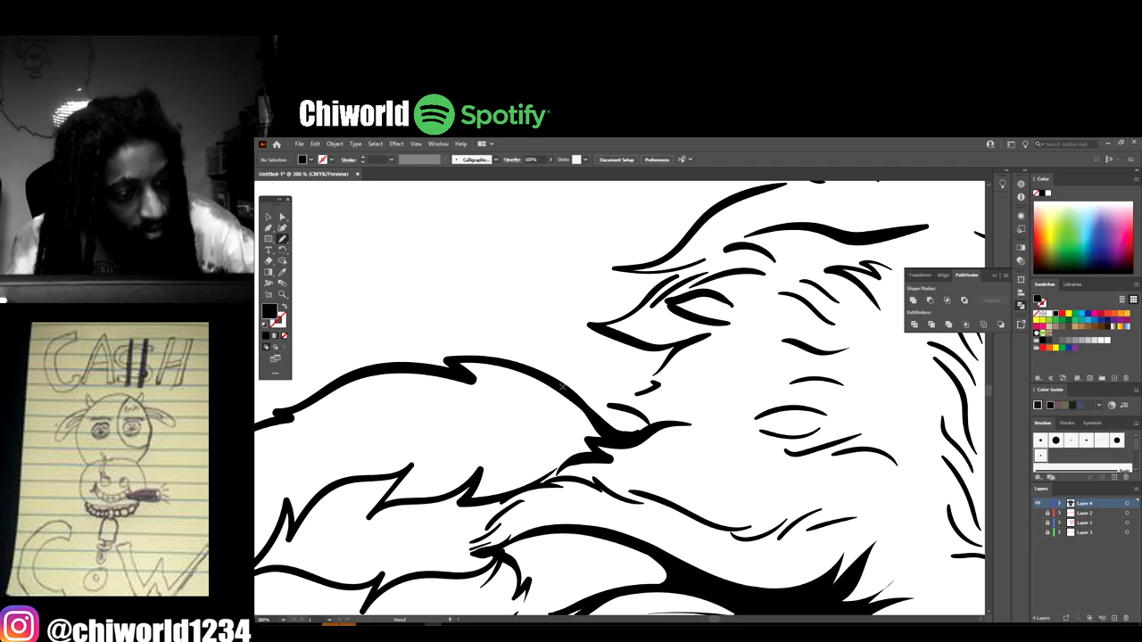
pyautogui.moveTo(578, 399)
pyautogui.mouseDown()
pyautogui.moveTo(616, 436)
pyautogui.moveTo(658, 426)
pyautogui.moveTo(613, 402)
pyautogui.mouseUp()
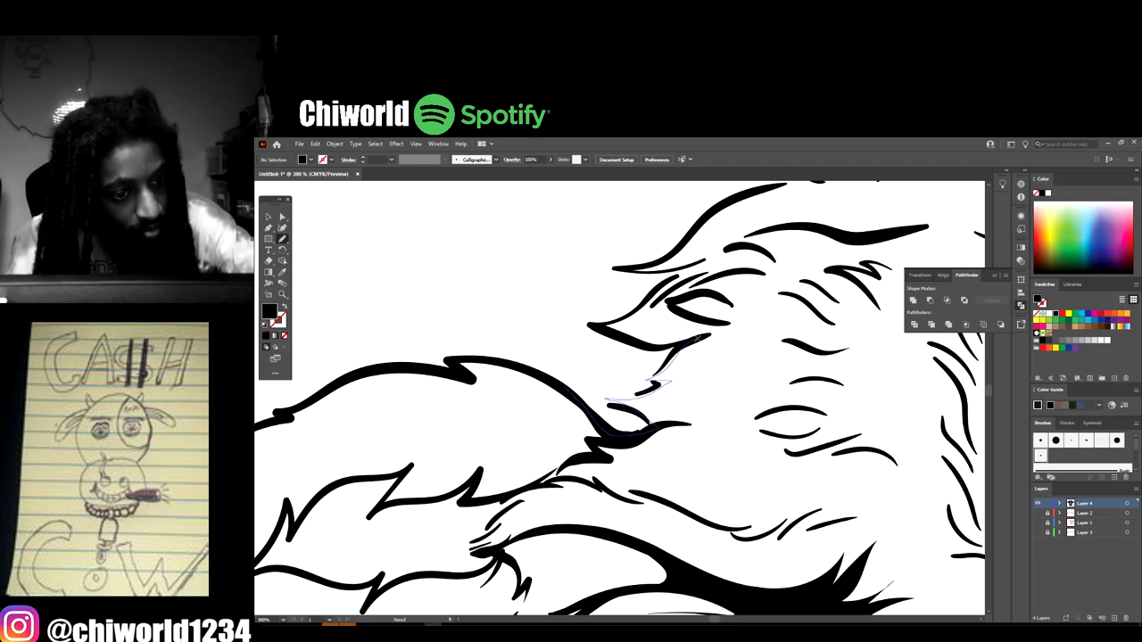
pyautogui.moveTo(700, 339)
pyautogui.mouseDown()
pyautogui.moveTo(626, 339)
pyautogui.moveTo(652, 359)
pyautogui.moveTo(573, 352)
pyautogui.mouseUp()
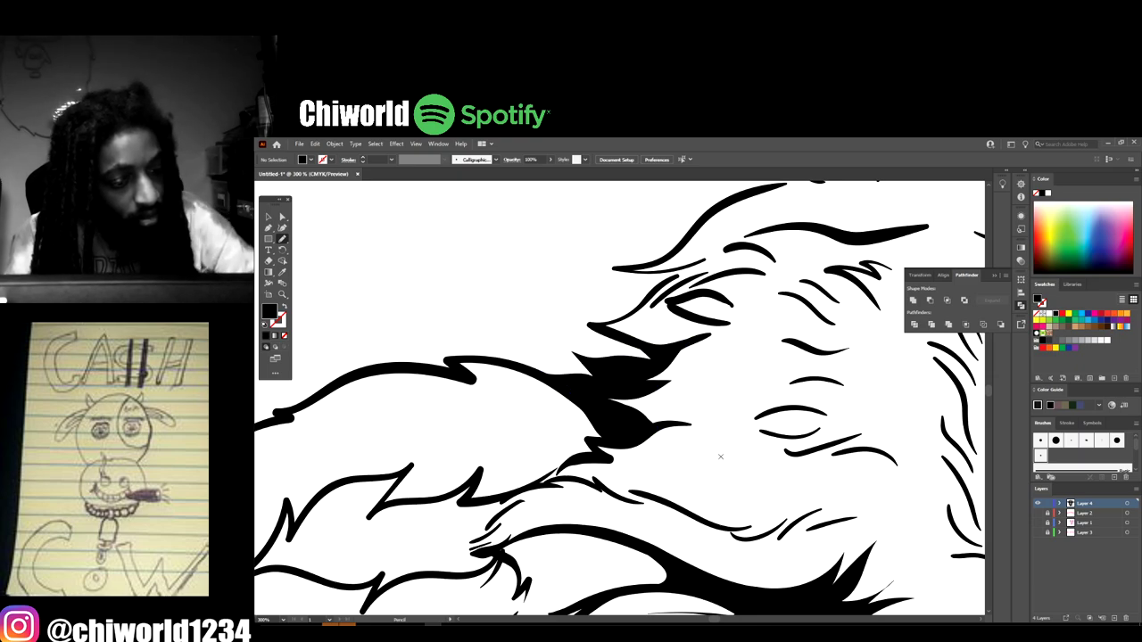
pyautogui.hotkey('ctrl', '-')
pyautogui.hotkey('ctrl', '-')
pyautogui.hotkey('ctrl', '-')
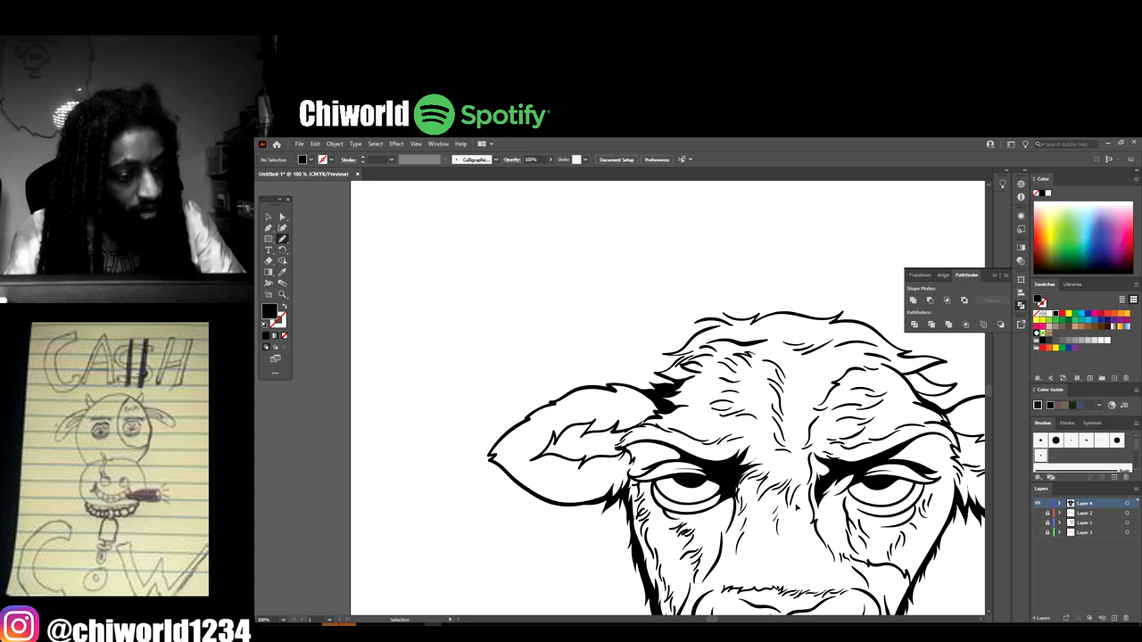
# - Draw a jagged black fur shadow at the base of the left inner ear, beside the brow
pyautogui.hotkey('ctrl', '+')
pyautogui.hotkey('ctrl', '+')
pyautogui.hotkey('ctrl', '+')
pyautogui.hotkey('ctrl', '+')
pyautogui.hotkey('ctrl', '+')
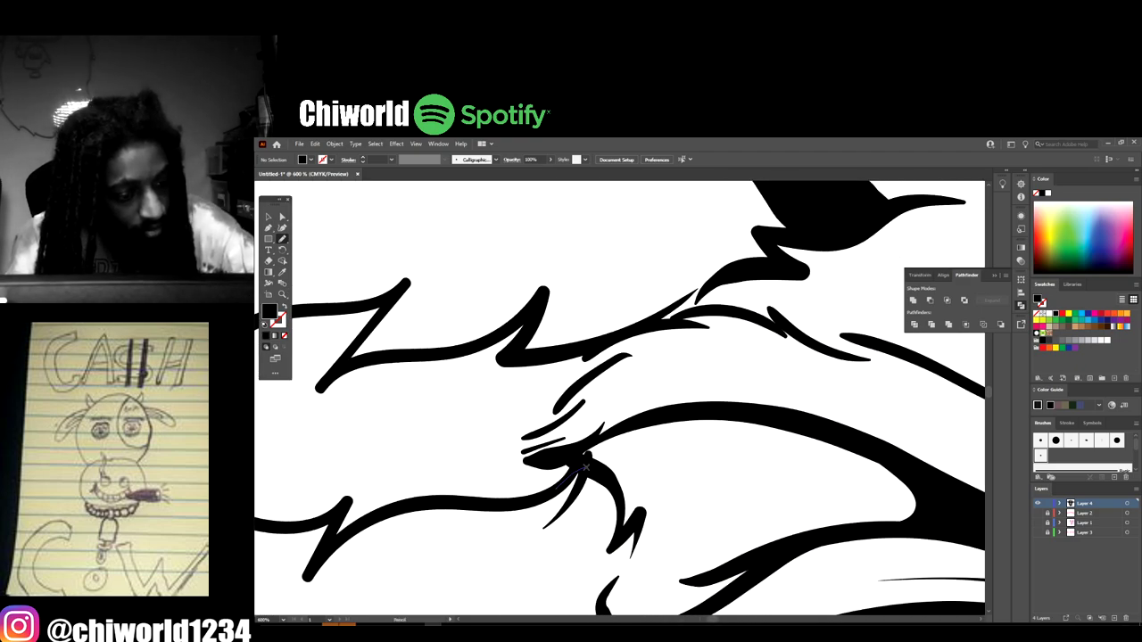
pyautogui.moveTo(585, 466)
pyautogui.mouseDown()
pyautogui.moveTo(601, 434)
pyautogui.moveTo(616, 431)
pyautogui.moveTo(556, 455)
pyautogui.moveTo(592, 415)
pyautogui.moveTo(548, 438)
pyautogui.moveTo(614, 383)
pyautogui.moveTo(577, 402)
pyautogui.moveTo(598, 376)
pyautogui.moveTo(675, 356)
pyautogui.moveTo(614, 340)
pyautogui.moveTo(644, 326)
pyautogui.moveTo(594, 341)
pyautogui.moveTo(500, 401)
pyautogui.moveTo(545, 391)
pyautogui.moveTo(458, 461)
pyautogui.moveTo(513, 449)
pyautogui.moveTo(485, 478)
pyautogui.moveTo(550, 478)
pyautogui.moveTo(516, 501)
pyautogui.mouseUp()
pyautogui.hotkey('ctrl', '-')
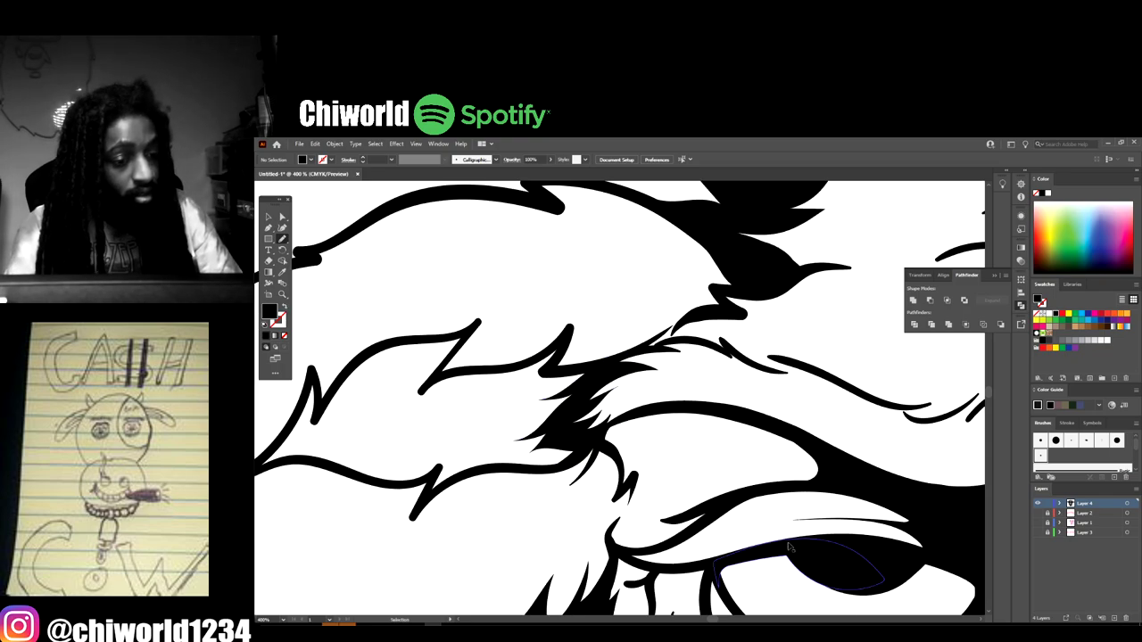
pyautogui.hotkey('ctrl', '-')
pyautogui.hotkey('ctrl', '-')
pyautogui.hotkey('ctrl', '-')
# - Draw a small black filler shape joining the left inner ear's upper line to the fur line above the brow
pyautogui.hotkey('ctrl', '+')
pyautogui.hotkey('ctrl', '+')
pyautogui.hotkey('ctrl', '+')
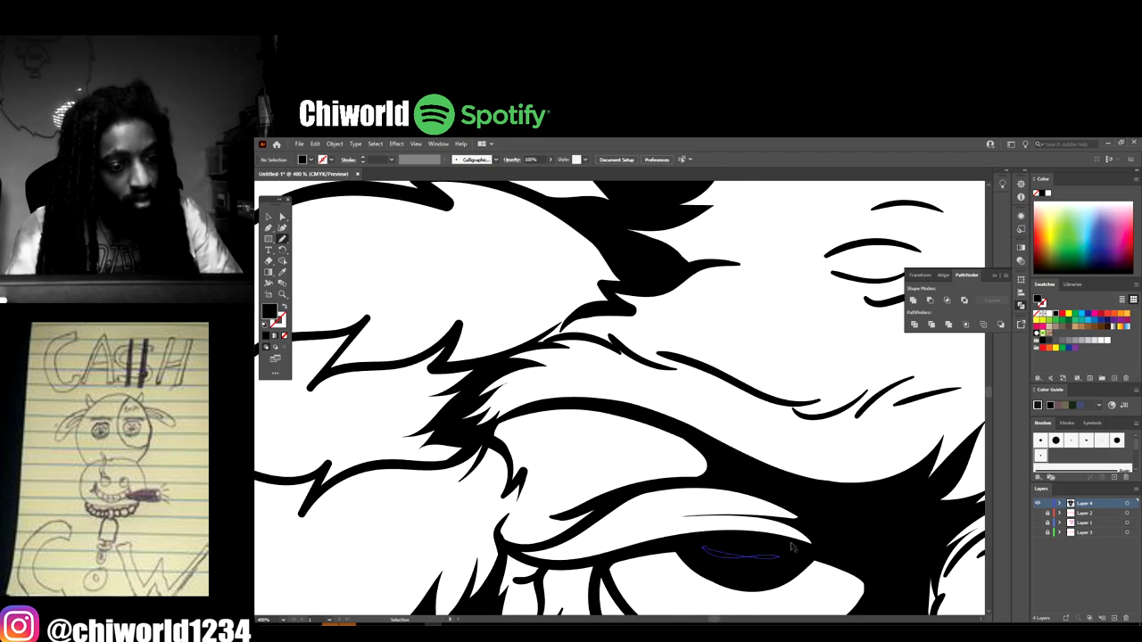
pyautogui.scroll(2, 793, 548)
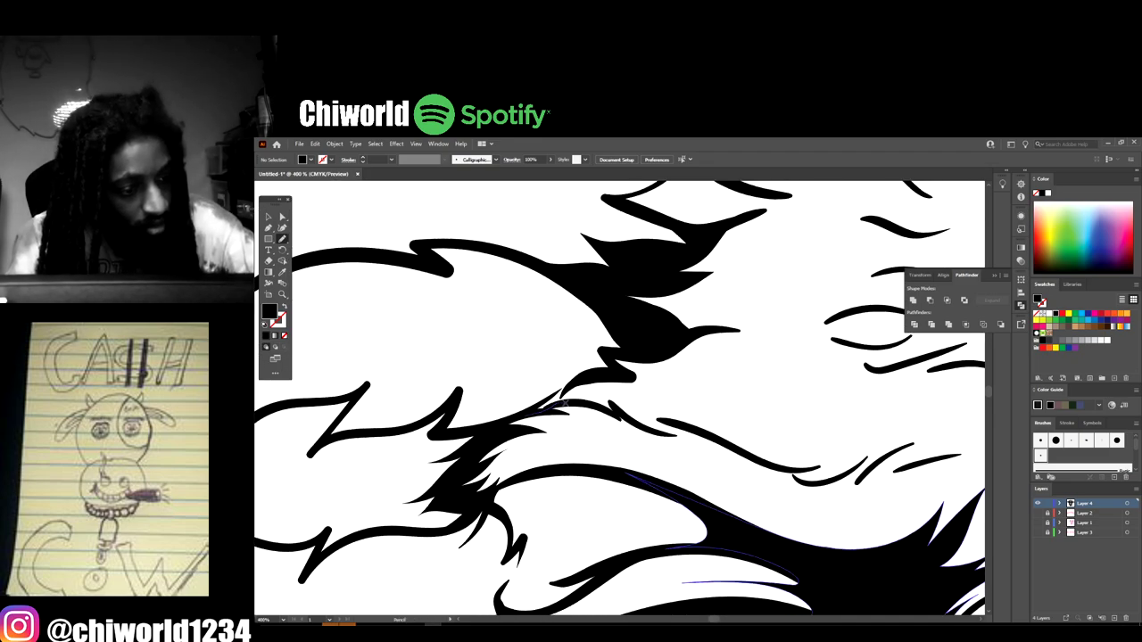
pyautogui.moveTo(562, 393)
pyautogui.mouseDown()
pyautogui.moveTo(603, 370)
pyautogui.moveTo(523, 415)
pyautogui.mouseUp()
pyautogui.scroll(-5, 650, 526)
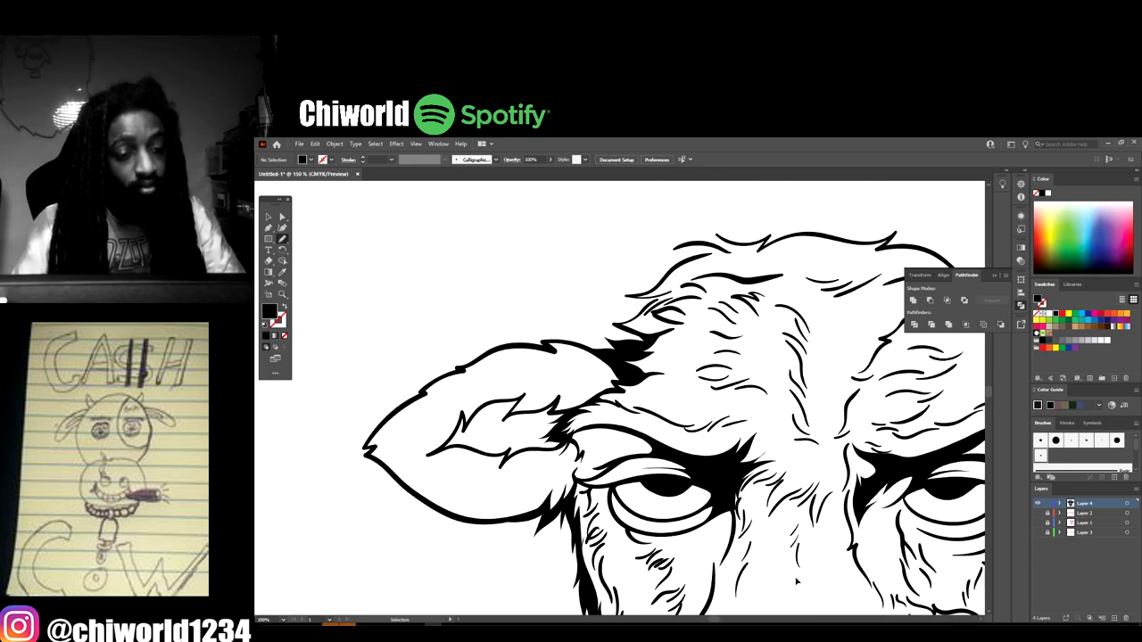
pyautogui.hscroll(3, 794, 579)
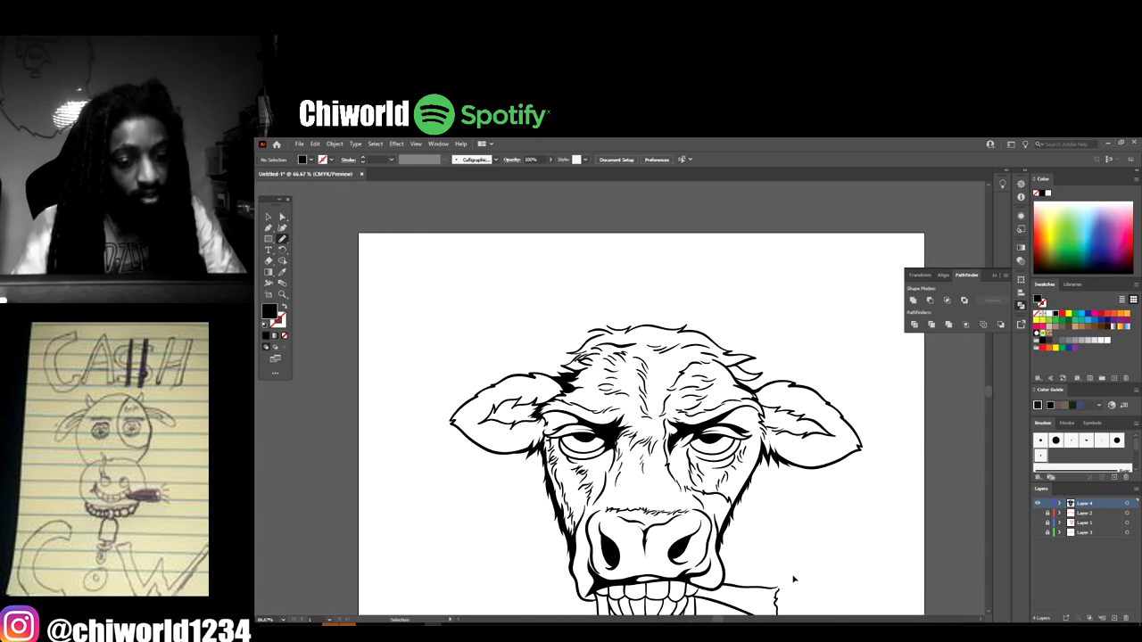
pyautogui.hotkey('ctrl', '-')
pyautogui.hscroll(3, 794, 579)
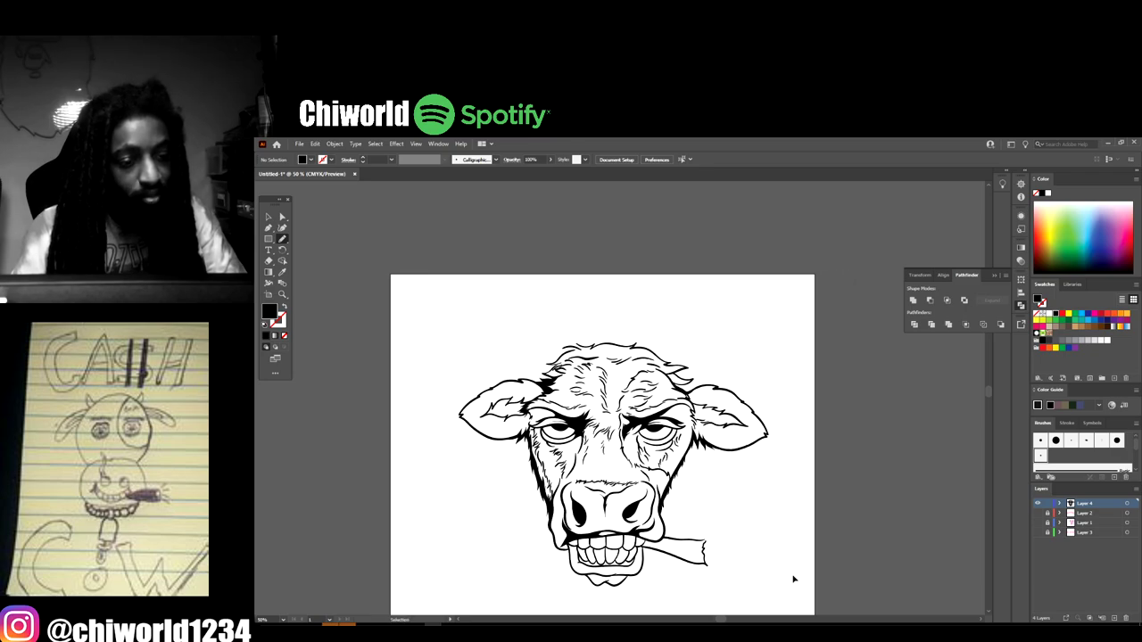
# - Draw a jagged black fur shadow along the lower line of the left inner ear, from its base to its tip
pyautogui.hotkey('ctrl', '=')
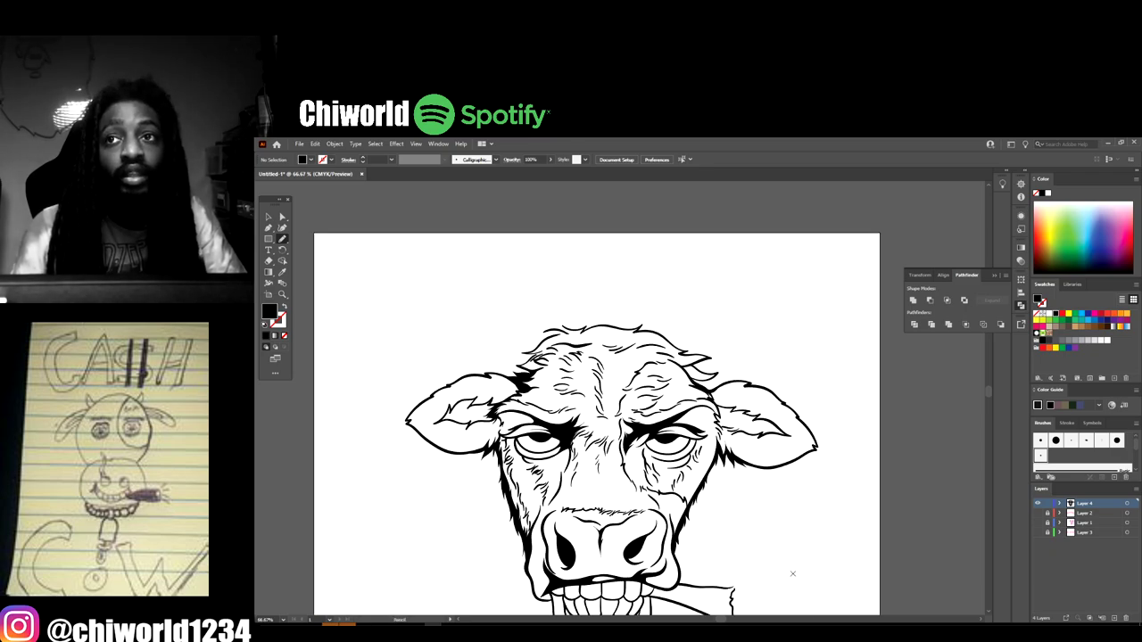
pyautogui.hscroll(-2, 793, 573)
pyautogui.hotkey('ctrl', '=')
pyautogui.hotkey('ctrl', '=')
pyautogui.hscroll(-3, 793, 574)
pyautogui.hotkey('ctrl', '=')
pyautogui.hscroll(-3, 793, 574)
pyautogui.scroll(-2, 785, 571)
pyautogui.hotkey('ctrl', '=')
pyautogui.hotkey('ctrl', '=')
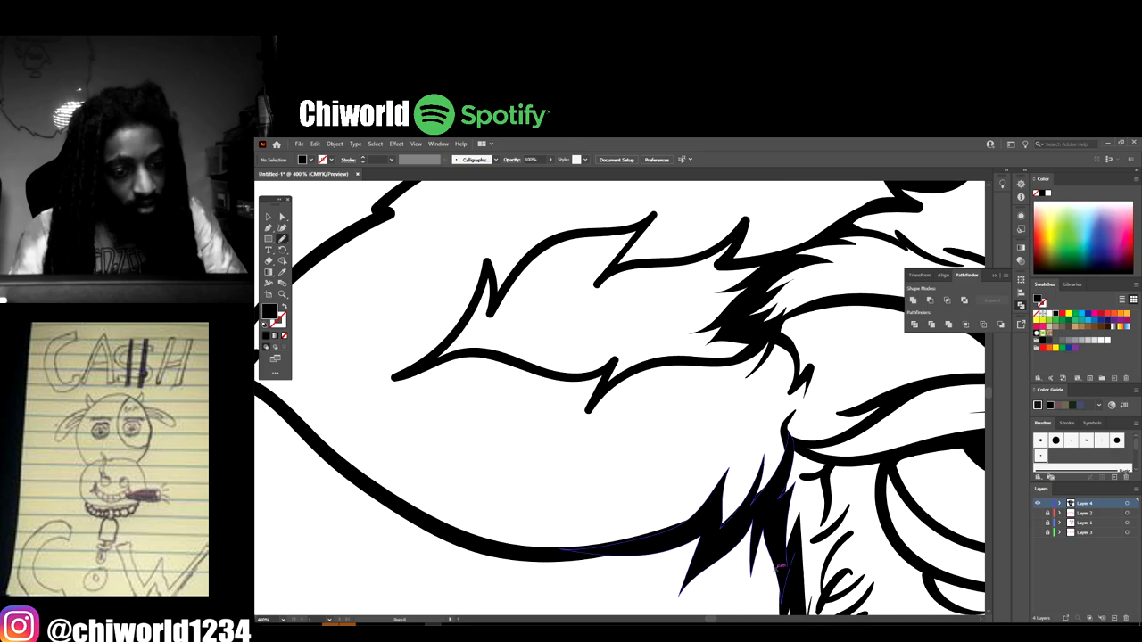
pyautogui.scroll(2, 780, 565)
pyautogui.moveTo(793, 391)
pyautogui.mouseDown()
pyautogui.moveTo(746, 450)
pyautogui.moveTo(750, 427)
pyautogui.moveTo(674, 503)
pyautogui.moveTo(700, 448)
pyautogui.moveTo(666, 471)
pyautogui.moveTo(719, 421)
pyautogui.moveTo(622, 455)
pyautogui.moveTo(627, 441)
pyautogui.moveTo(556, 504)
pyautogui.moveTo(583, 463)
pyautogui.moveTo(538, 500)
pyautogui.moveTo(579, 432)
pyautogui.moveTo(547, 448)
pyautogui.moveTo(536, 432)
pyautogui.moveTo(481, 475)
pyautogui.moveTo(505, 419)
pyautogui.moveTo(465, 446)
pyautogui.moveTo(491, 418)
pyautogui.moveTo(363, 458)
pyautogui.moveTo(386, 416)
pyautogui.moveTo(346, 407)
pyautogui.moveTo(422, 388)
pyautogui.mouseUp()
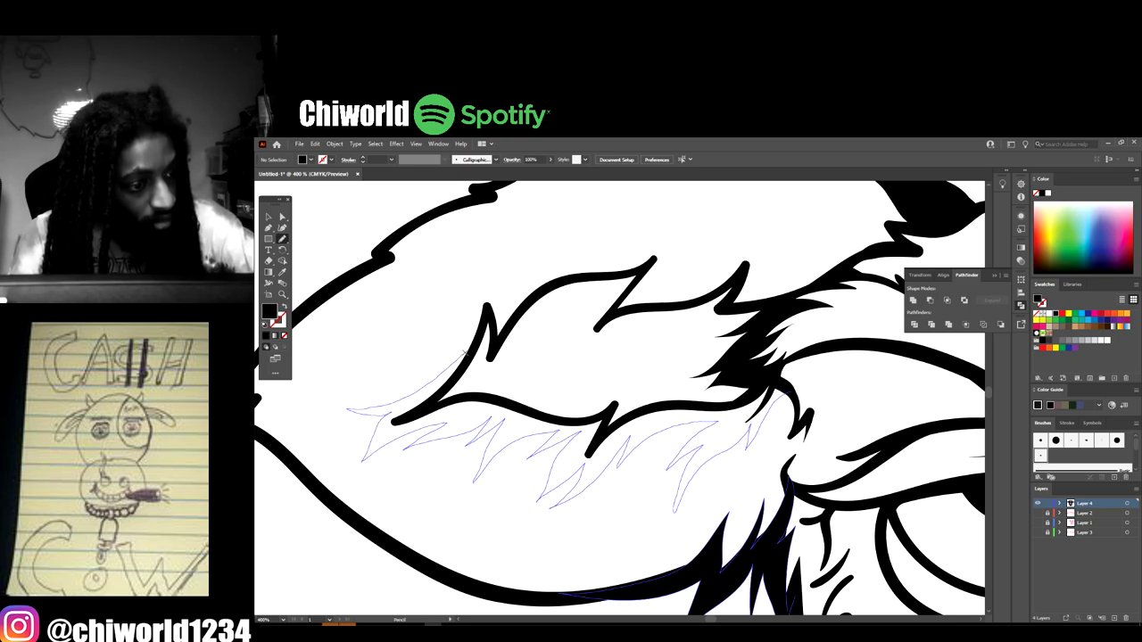
pyautogui.moveTo(501, 393)
pyautogui.mouseDown()
pyautogui.moveTo(569, 416)
pyautogui.moveTo(627, 392)
pyautogui.moveTo(626, 407)
pyautogui.moveTo(726, 393)
pyautogui.moveTo(759, 370)
pyautogui.moveTo(795, 394)
pyautogui.mouseUp()
pyautogui.hotkey('ctrl', '-')
pyautogui.hotkey('ctrl', '-')
pyautogui.hotkey('ctrl', '-')
pyautogui.hotkey('ctrl', '-')
pyautogui.hotkey('ctrl', '-')
pyautogui.hotkey('ctrl', '-')
pyautogui.hotkey('ctrl', '-')
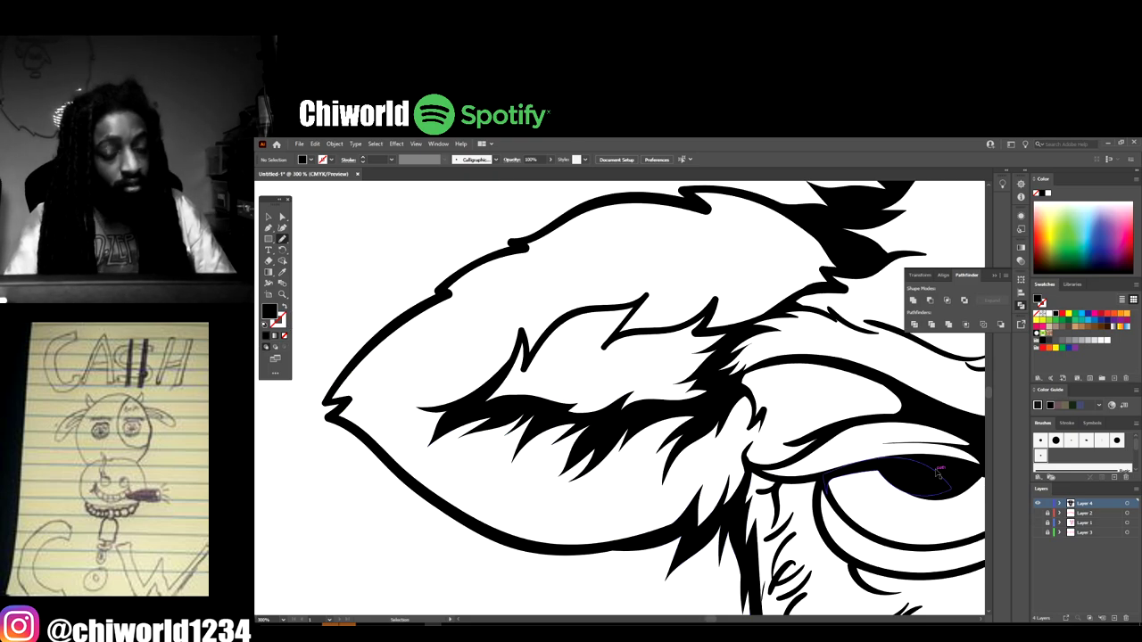
# - Draw spiky black fur shading on the right cheek, along the inner side of the face outline below the ear
pyautogui.hotkey('ctrl', '+')
pyautogui.hotkey('ctrl', '+')
pyautogui.hotkey('ctrl', '+')
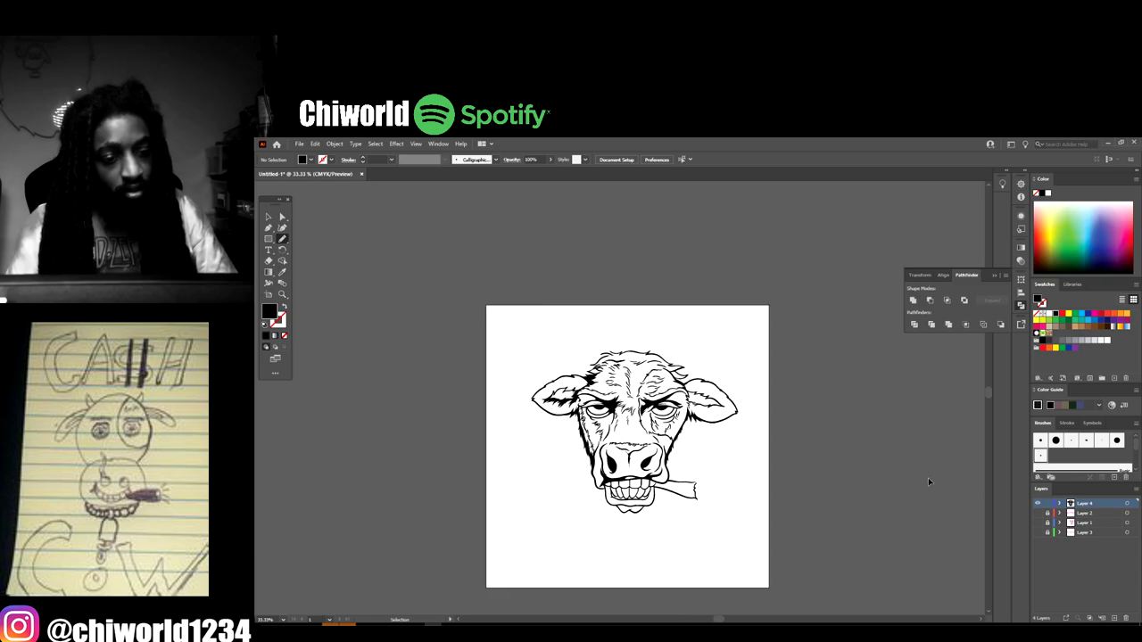
pyautogui.hotkey('ctrl', '+')
pyautogui.hotkey('ctrl', '+')
pyautogui.hotkey('ctrl', '+')
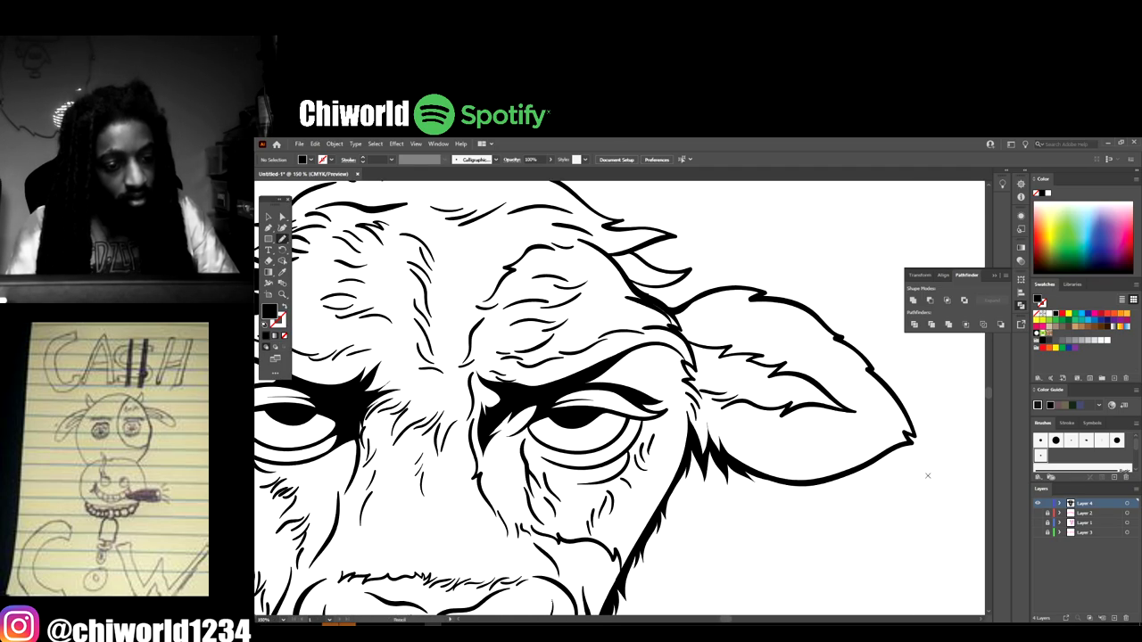
pyautogui.scroll(-1, 928, 472)
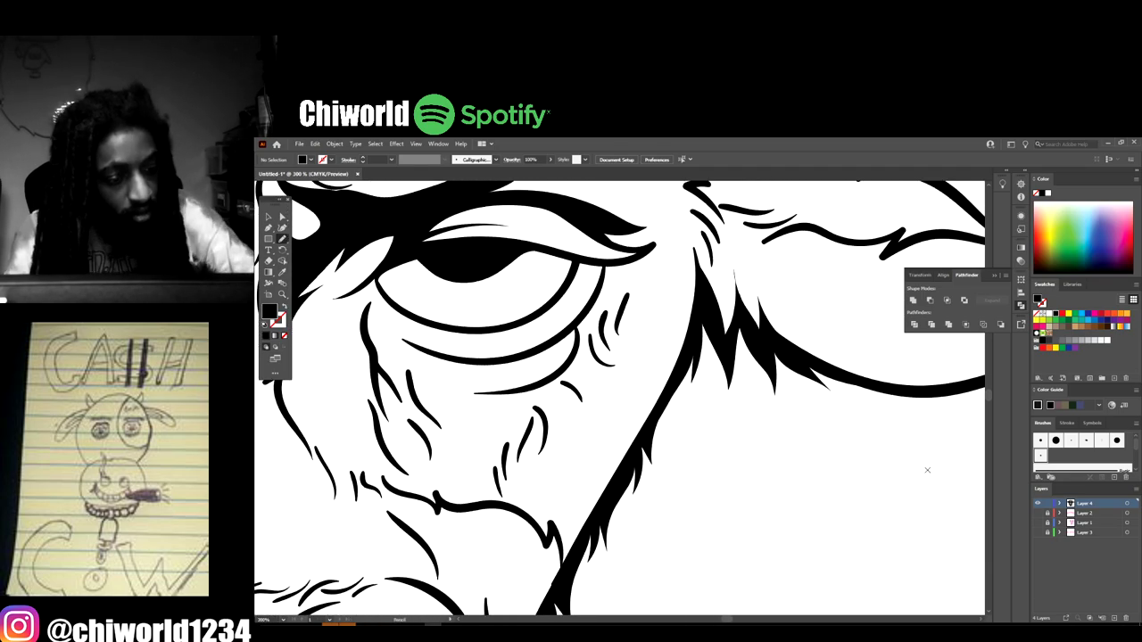
pyautogui.moveTo(692, 325)
pyautogui.mouseDown()
pyautogui.moveTo(654, 397)
pyautogui.moveTo(640, 381)
pyautogui.moveTo(633, 410)
pyautogui.moveTo(631, 391)
pyautogui.moveTo(593, 422)
pyautogui.mouseUp()
pyautogui.moveTo(586, 480)
pyautogui.mouseDown()
pyautogui.moveTo(577, 516)
pyautogui.moveTo(551, 470)
pyautogui.moveTo(554, 503)
pyautogui.moveTo(531, 479)
pyautogui.moveTo(577, 539)
pyautogui.moveTo(588, 497)
pyautogui.mouseUp()
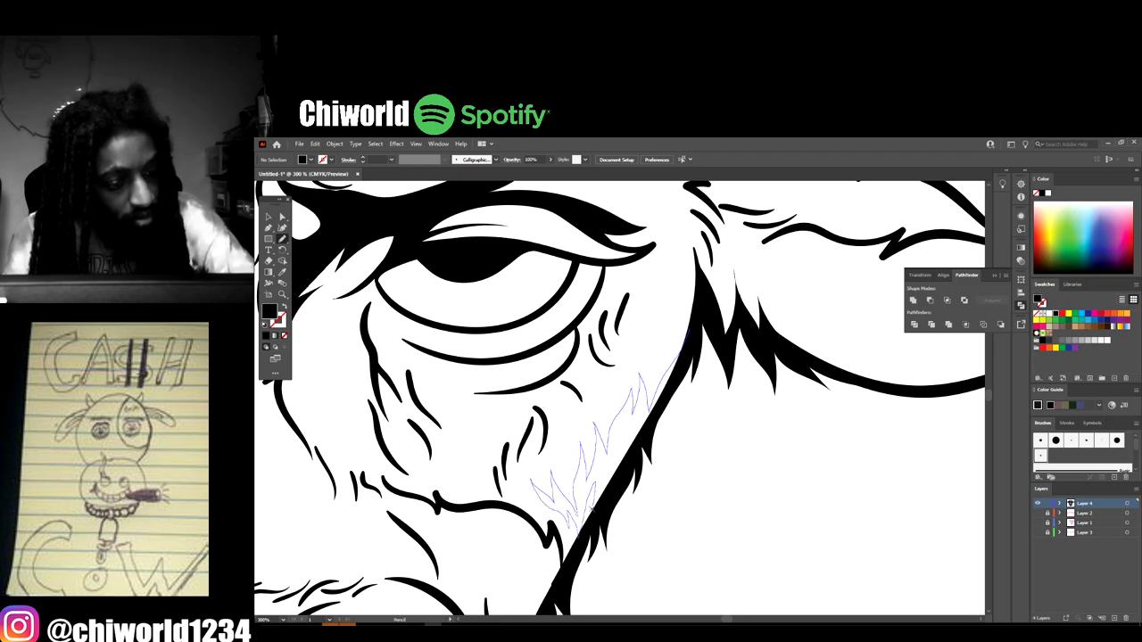
pyautogui.moveTo(640, 426)
pyautogui.mouseDown()
pyautogui.moveTo(667, 441)
pyautogui.moveTo(683, 408)
pyautogui.moveTo(695, 330)
pyautogui.mouseUp()
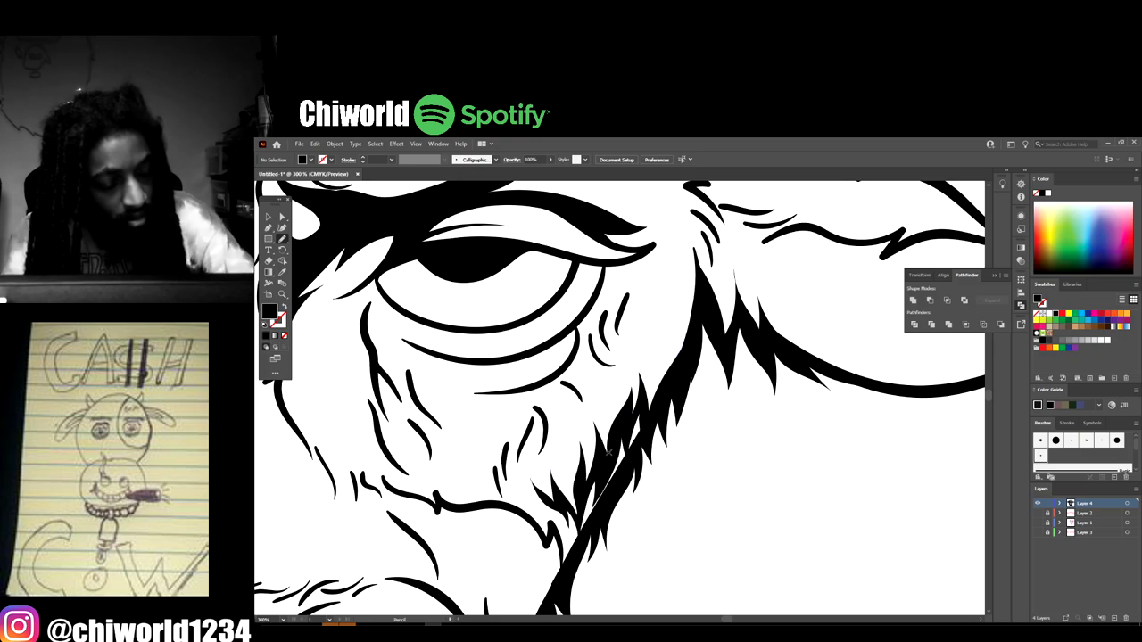
pyautogui.moveTo(643, 407)
pyautogui.mouseDown()
pyautogui.moveTo(586, 527)
pyautogui.moveTo(603, 460)
pyautogui.moveTo(643, 393)
pyautogui.mouseUp()
pyautogui.moveTo(582, 531)
pyautogui.mouseDown()
pyautogui.moveTo(600, 478)
pyautogui.moveTo(584, 496)
pyautogui.moveTo(579, 550)
pyautogui.mouseUp()
pyautogui.hotkey('ctrl', '0')
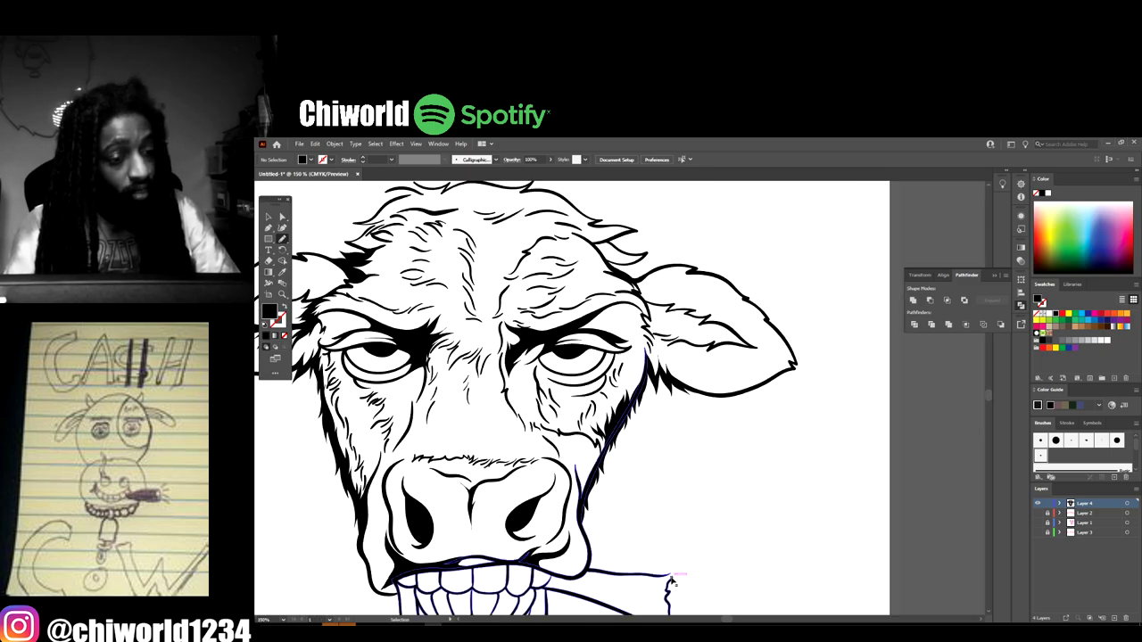
# - Draw a jagged black fur shadow along the lower line of the right inner ear, from its base to its tip
pyautogui.hotkey('ctrl', '=')
pyautogui.hotkey('ctrl', '=')
pyautogui.hotkey('ctrl', '=')
pyautogui.hotkey('ctrl', '=')
pyautogui.hotkey('ctrl', '=')
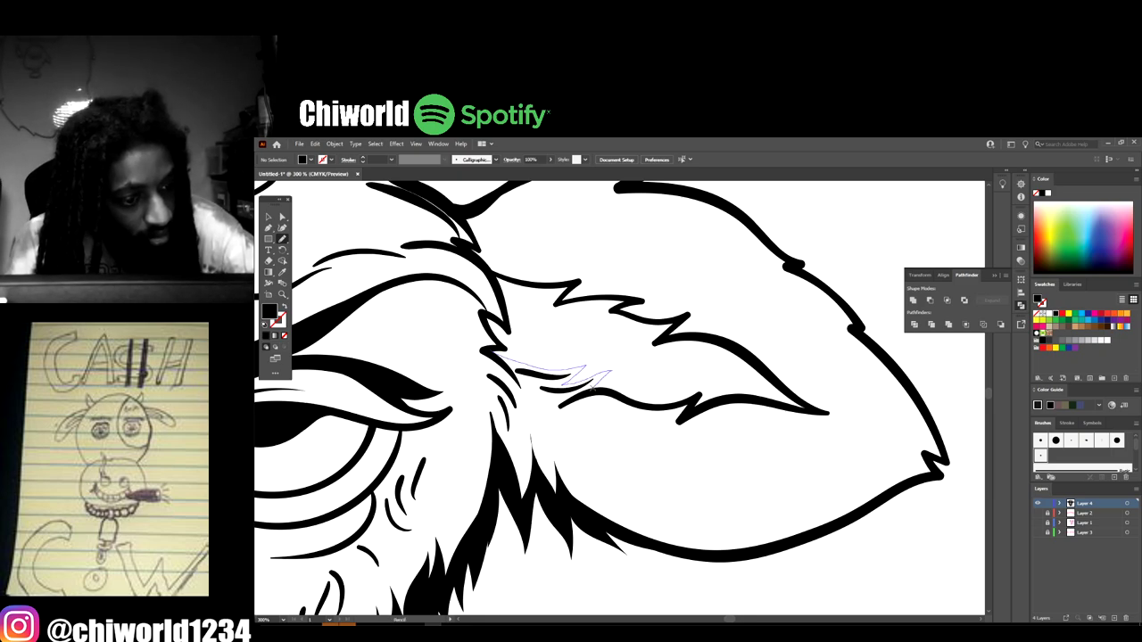
pyautogui.moveTo(585, 393)
pyautogui.mouseDown()
pyautogui.moveTo(683, 403)
pyautogui.moveTo(714, 384)
pyautogui.moveTo(699, 406)
pyautogui.mouseUp()
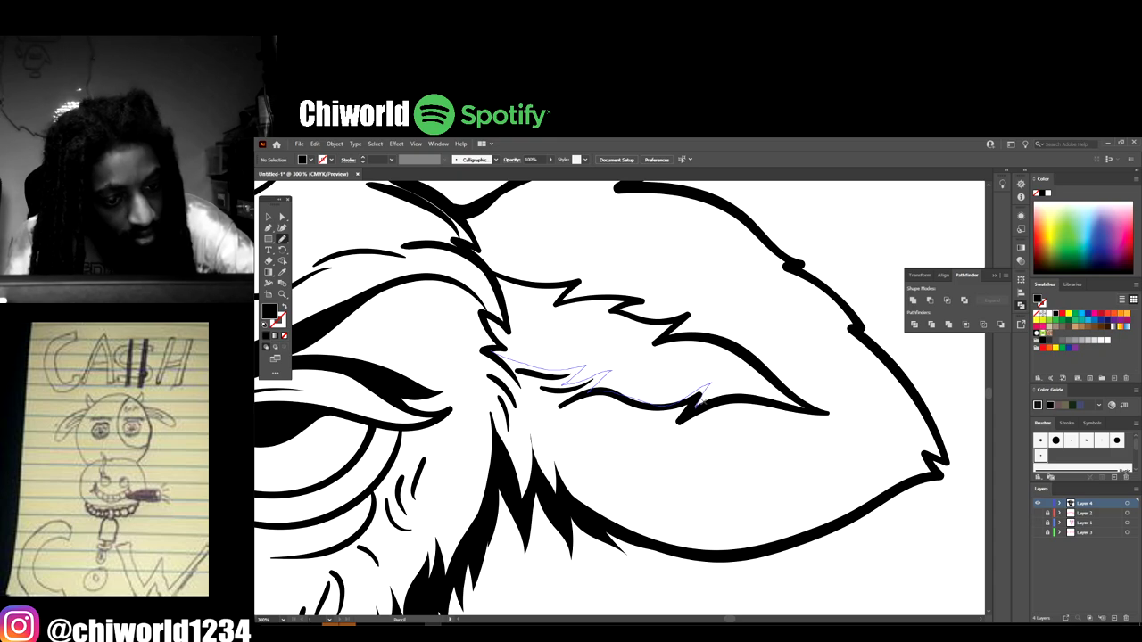
pyautogui.moveTo(778, 404)
pyautogui.mouseDown()
pyautogui.moveTo(681, 439)
pyautogui.moveTo(703, 419)
pyautogui.moveTo(661, 445)
pyautogui.moveTo(593, 404)
pyautogui.moveTo(595, 434)
pyautogui.moveTo(579, 414)
pyautogui.moveTo(589, 436)
pyautogui.moveTo(545, 399)
pyautogui.mouseUp()
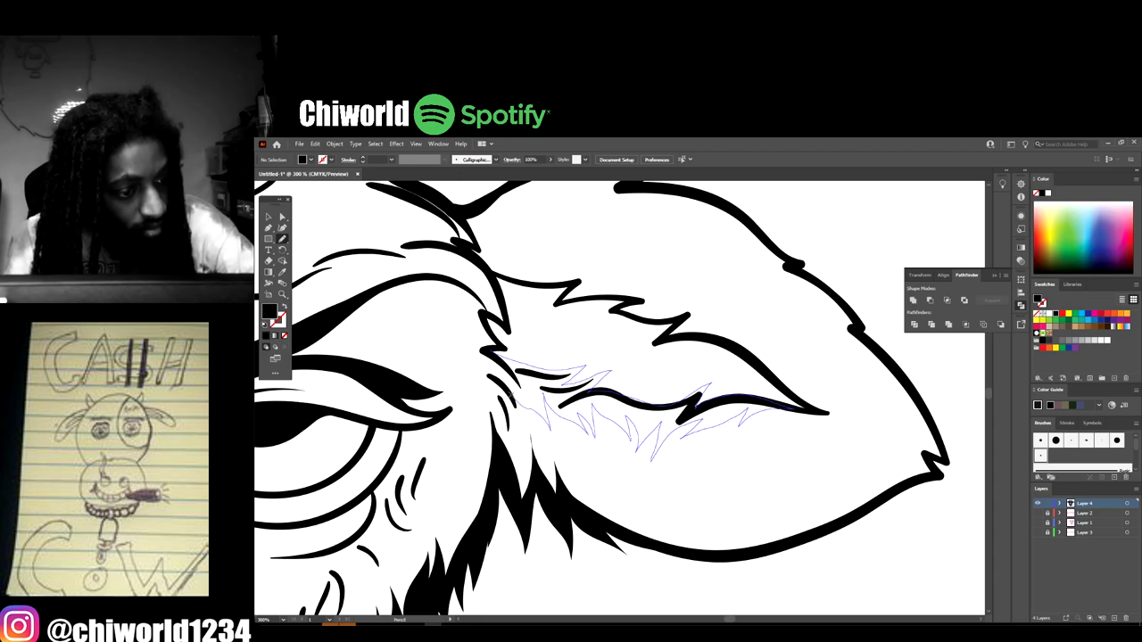
pyautogui.moveTo(489, 354); pyautogui.dragTo(483, 351)
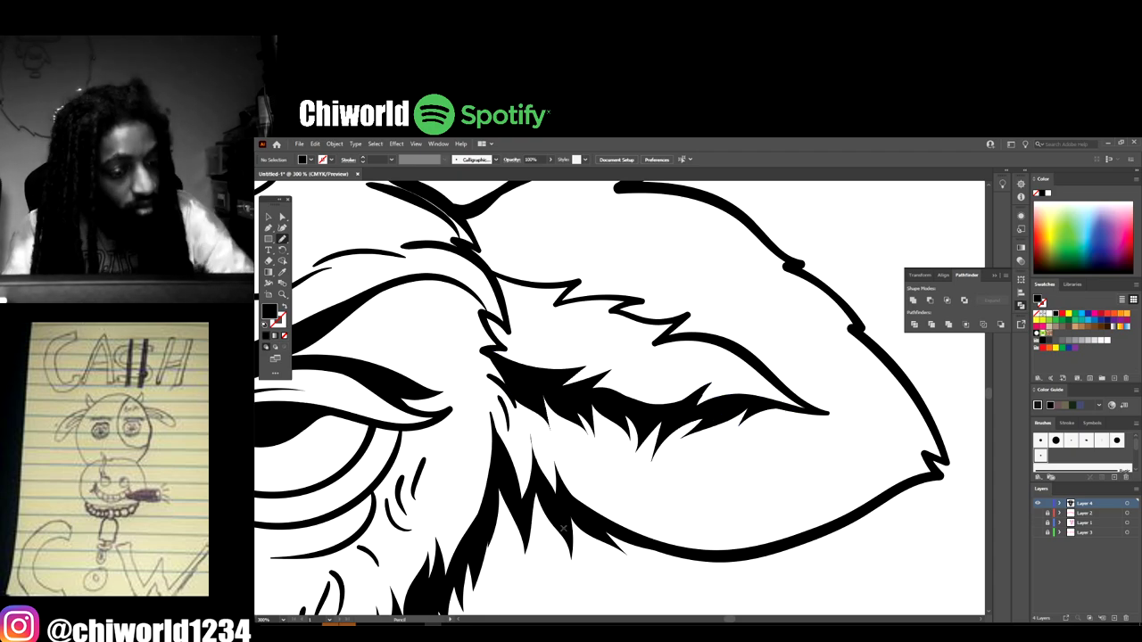
pyautogui.hotkey('ctrl', '-')
pyautogui.hotkey('ctrl', '-')
pyautogui.hotkey('ctrl', '-')
pyautogui.hotkey('ctrl', '-')
pyautogui.hscroll(-2, 696, 569)
pyautogui.scroll(1, 694, 567)
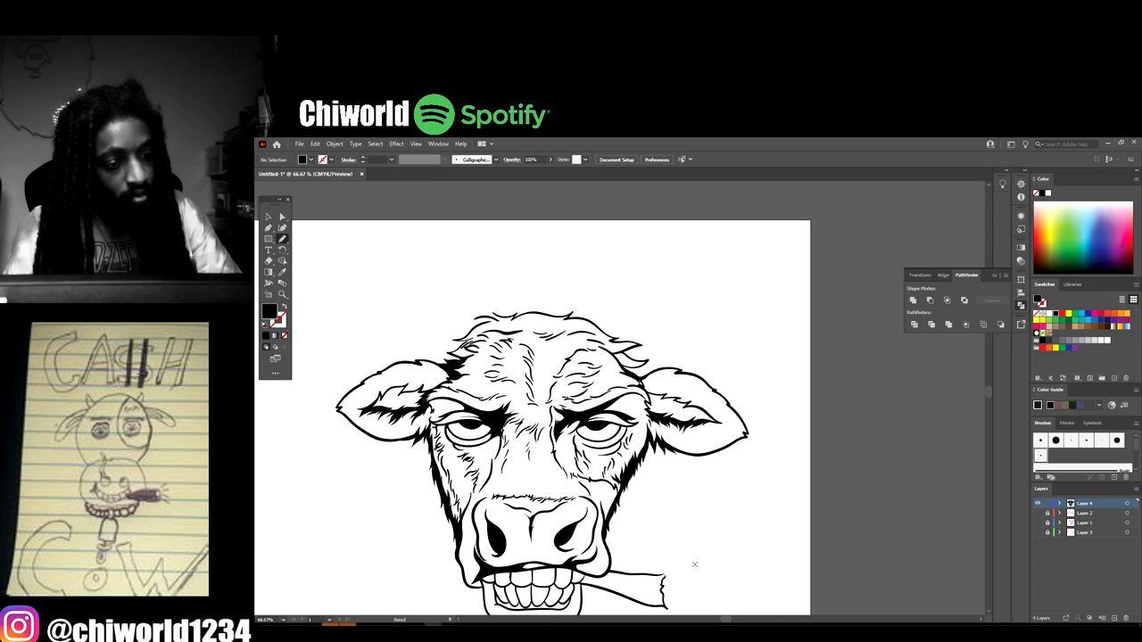
# - Draw a jagged black fur shadow along the upper line of the right inner ear, from the ear's base outward
pyautogui.hotkey('ctrl', '=')
pyautogui.scroll(5, 695, 568)
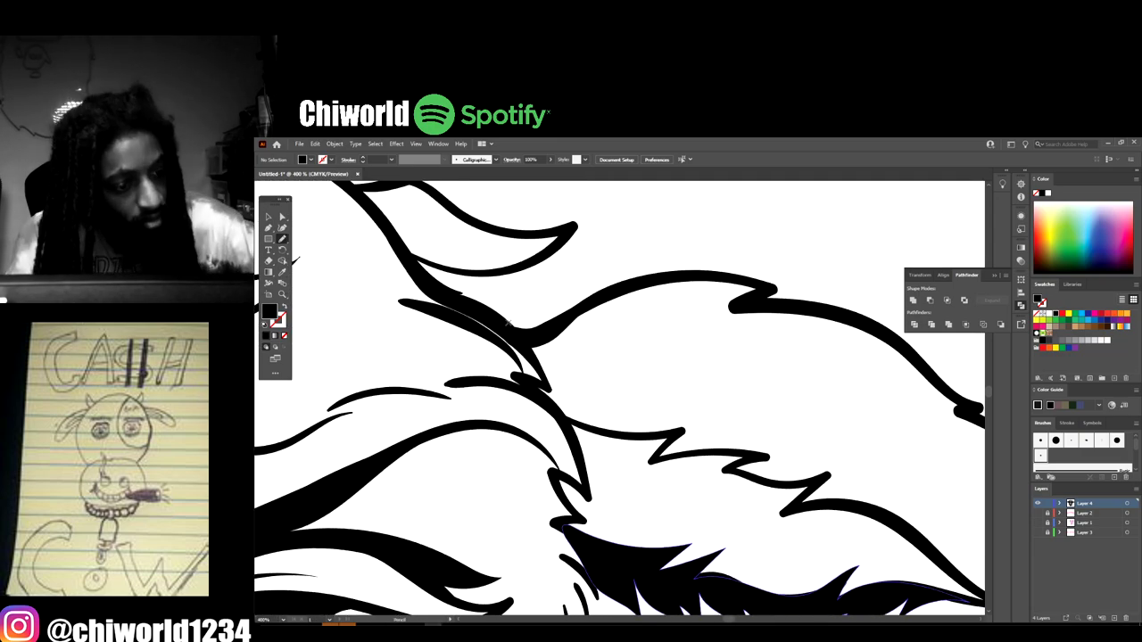
pyautogui.moveTo(510, 328)
pyautogui.mouseDown()
pyautogui.moveTo(548, 388)
pyautogui.moveTo(523, 377)
pyautogui.moveTo(568, 421)
pyautogui.moveTo(639, 438)
pyautogui.moveTo(674, 433)
pyautogui.moveTo(634, 470)
pyautogui.moveTo(746, 455)
pyautogui.moveTo(704, 475)
pyautogui.moveTo(811, 481)
pyautogui.moveTo(763, 524)
pyautogui.moveTo(832, 506)
pyautogui.moveTo(898, 524)
pyautogui.moveTo(838, 486)
pyautogui.mouseUp()
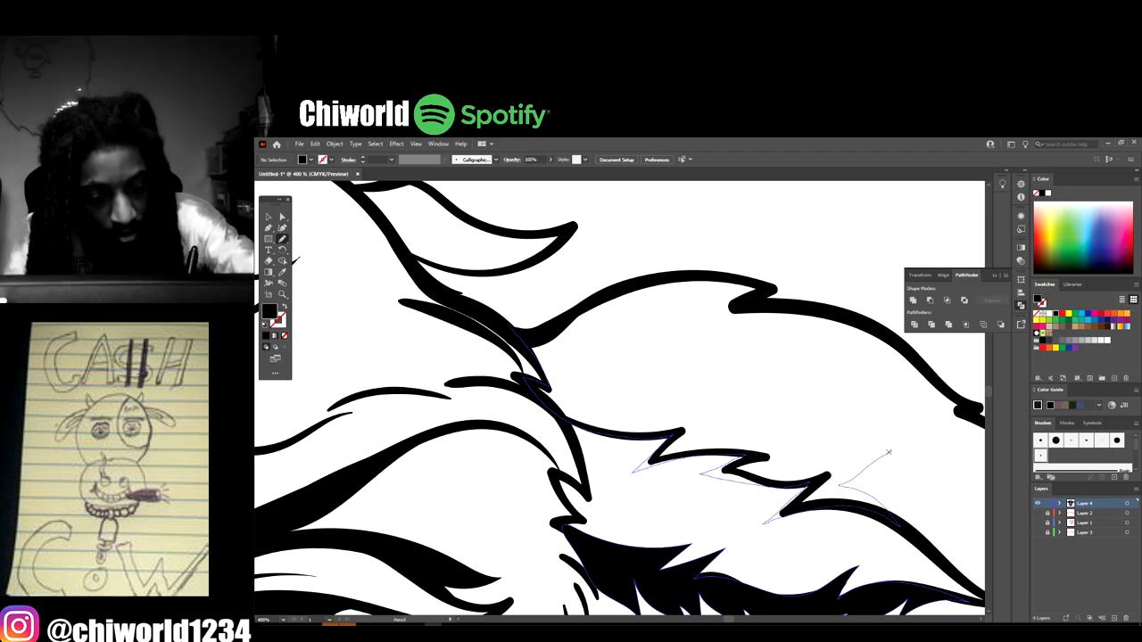
pyautogui.moveTo(888, 452)
pyautogui.mouseDown()
pyautogui.moveTo(824, 464)
pyautogui.moveTo(793, 458)
pyautogui.moveTo(845, 446)
pyautogui.moveTo(753, 425)
pyautogui.moveTo(710, 431)
pyautogui.moveTo(753, 384)
pyautogui.moveTo(711, 403)
pyautogui.moveTo(607, 390)
pyautogui.mouseUp()
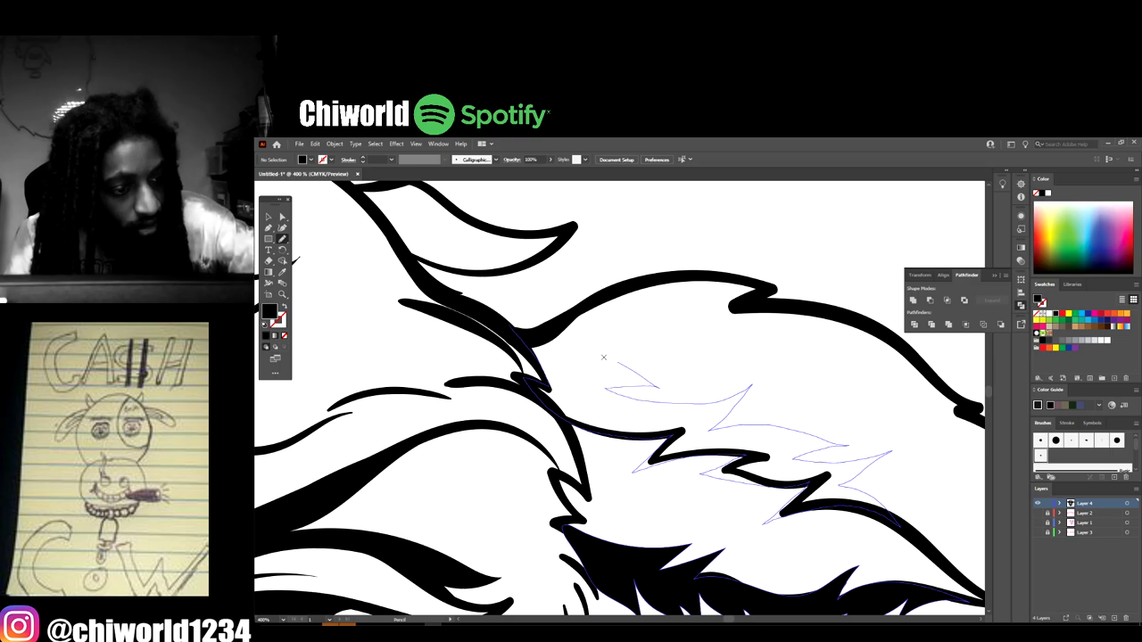
pyautogui.moveTo(557, 330); pyautogui.dragTo(553, 333)
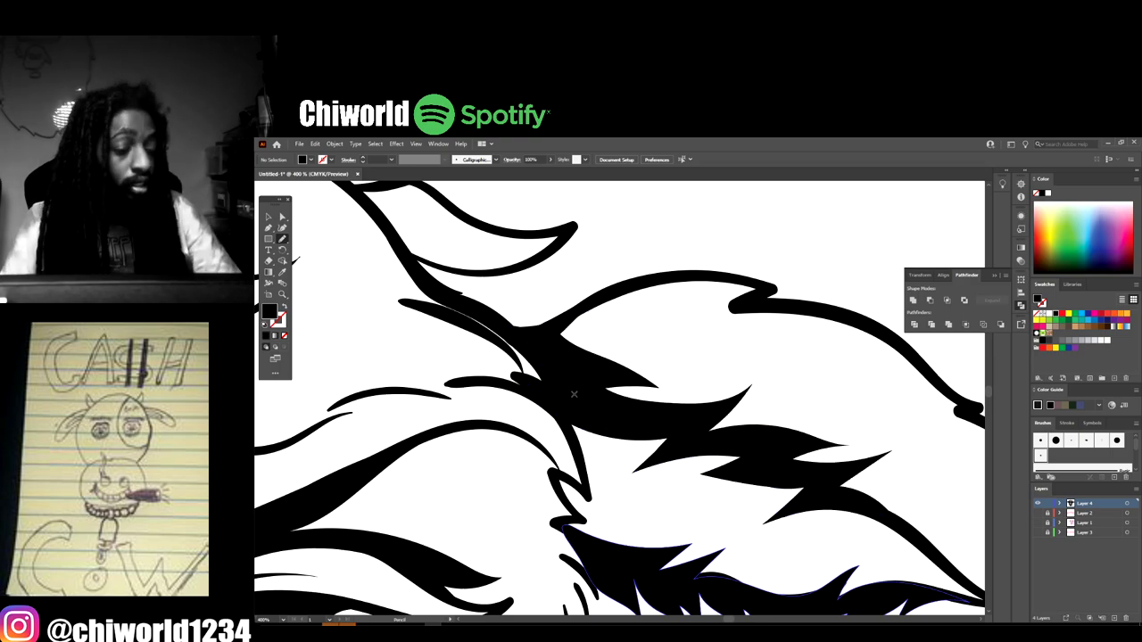
pyautogui.scroll(-8, 730, 538)
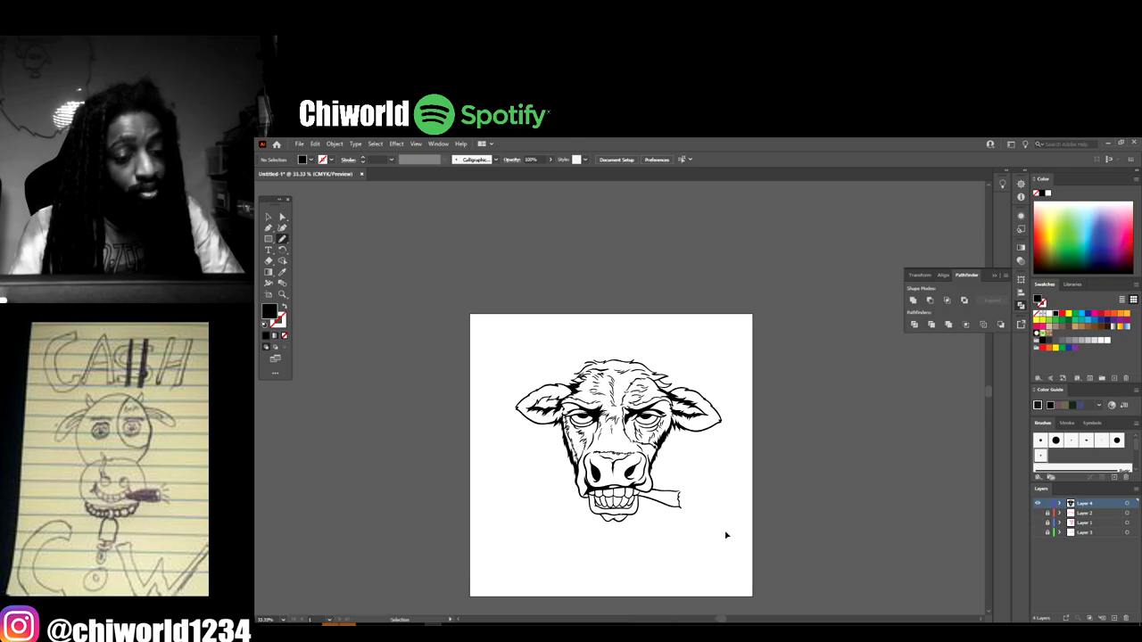
# - Draw a pointed black fur shadow along the top of the right brow's inner end, above the right eye
pyautogui.scroll(3, 726, 535)
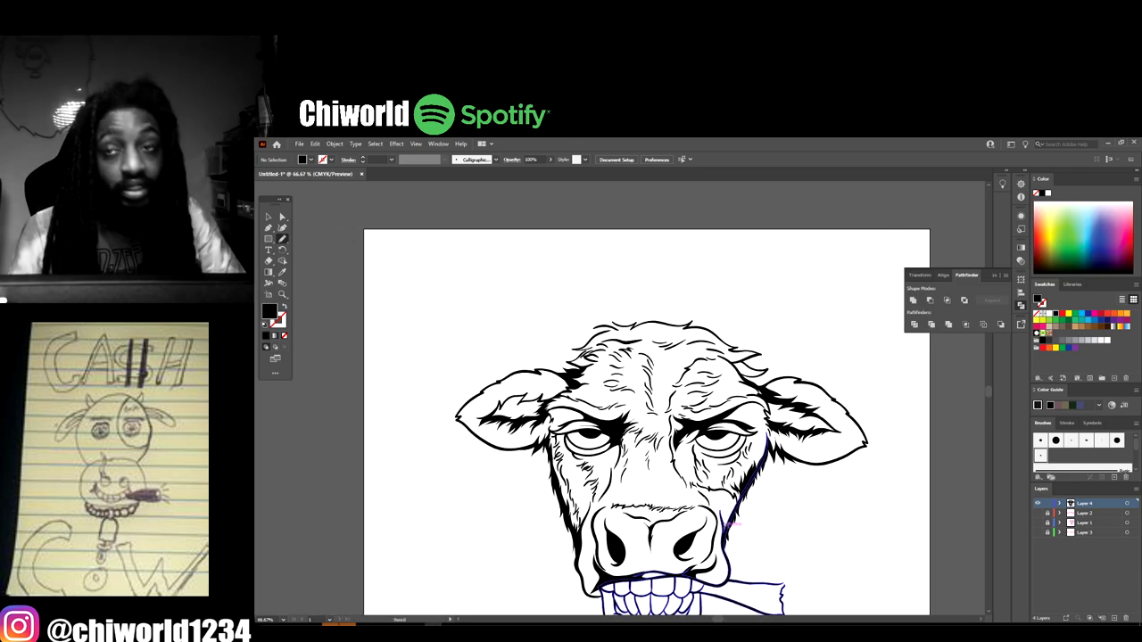
pyautogui.scroll(5, 730, 526)
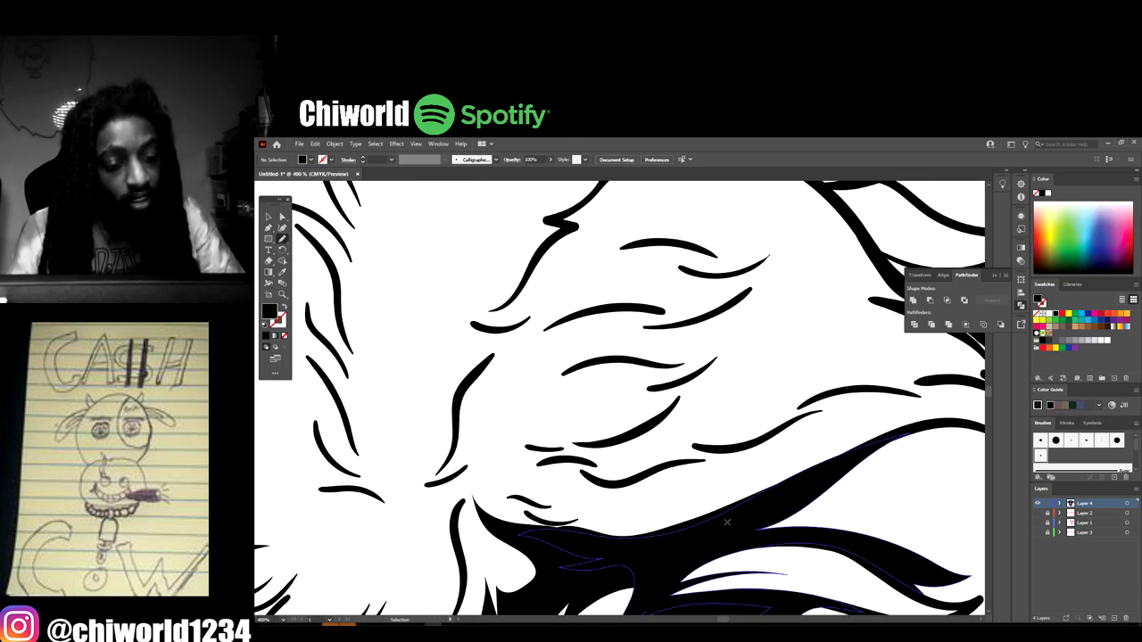
pyautogui.moveTo(575, 446)
pyautogui.mouseDown()
pyautogui.moveTo(654, 431)
pyautogui.moveTo(602, 433)
pyautogui.moveTo(513, 409)
pyautogui.moveTo(529, 403)
pyautogui.moveTo(494, 397)
pyautogui.moveTo(482, 381)
pyautogui.moveTo(500, 421)
pyautogui.moveTo(473, 416)
pyautogui.mouseUp()
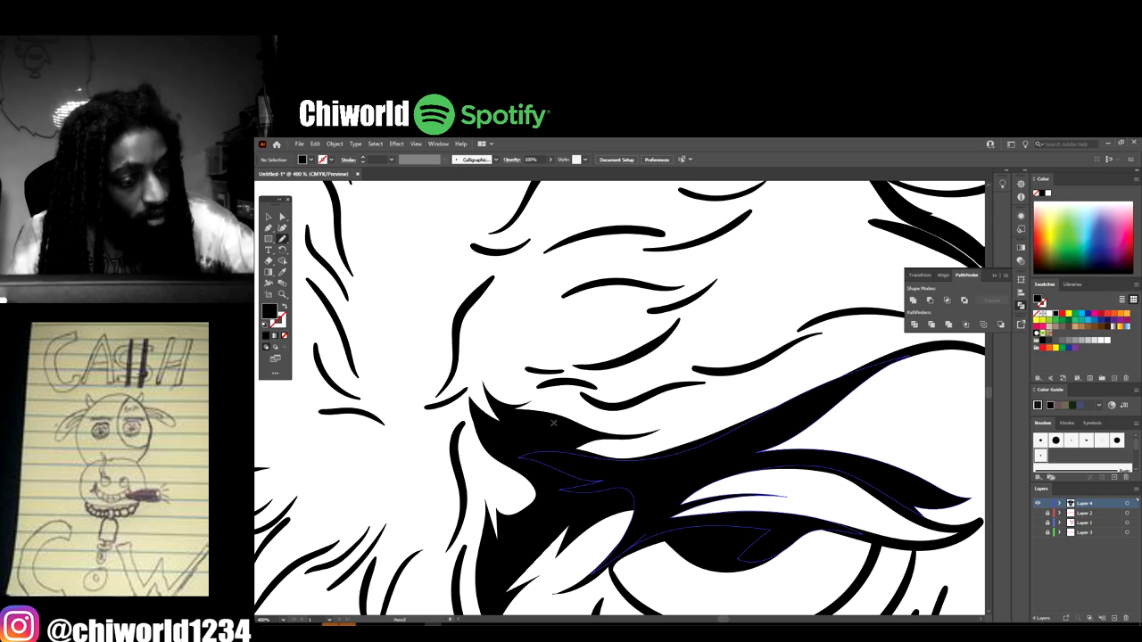
pyautogui.hotkey('ctrl', '-')
pyautogui.hotkey('ctrl', '-')
pyautogui.hotkey('ctrl', '-')
pyautogui.hotkey('ctrl', '-')
pyautogui.hotkey('ctrl', '-')
pyautogui.hotkey('ctrl', '-')
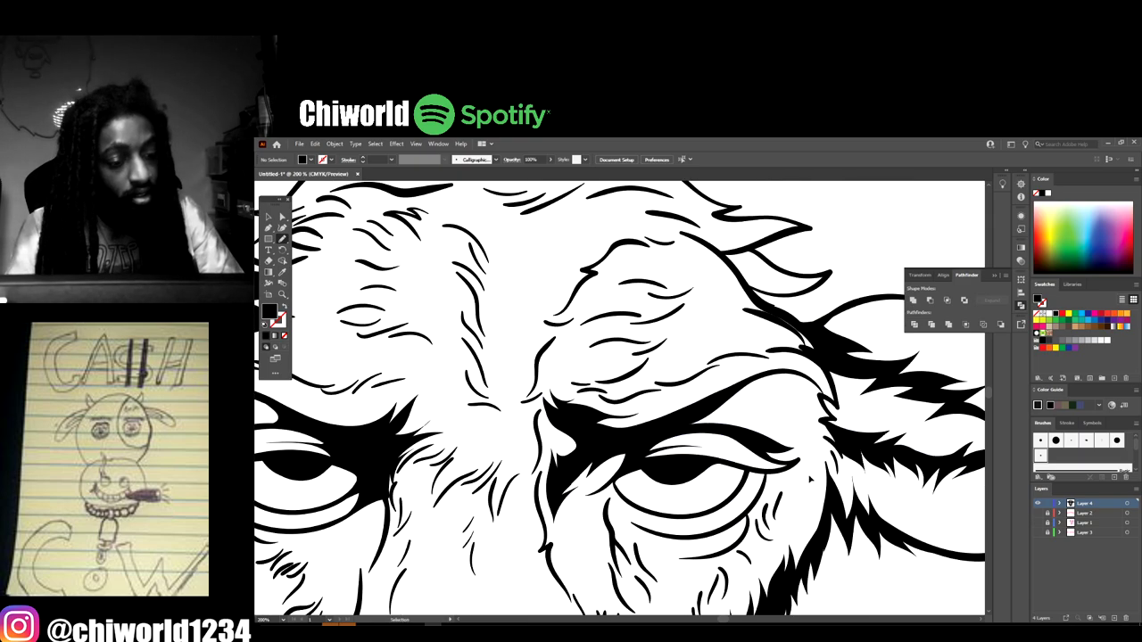
pyautogui.hotkey('ctrl', '+')
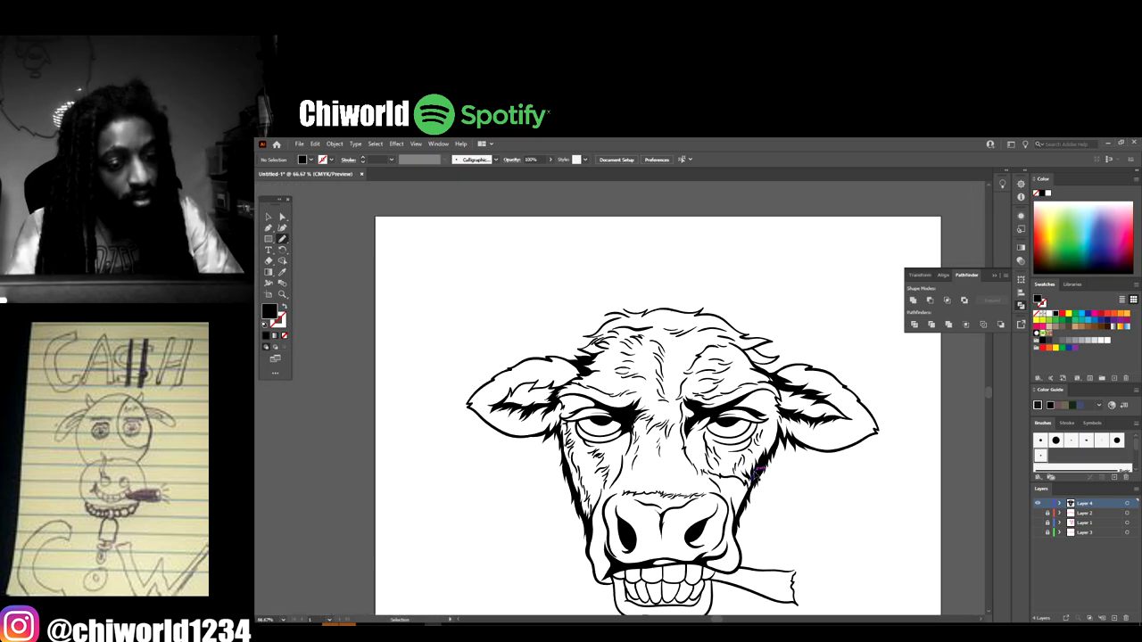
pyautogui.scroll(-1, 754, 470)
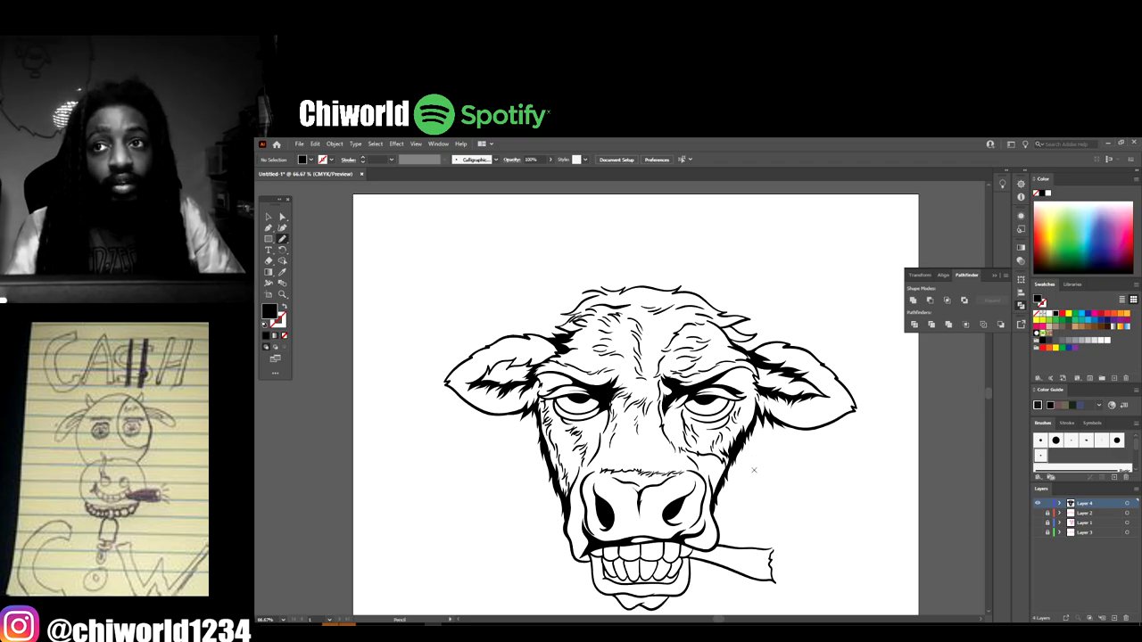
# - Draw a spiky black fur shadow between the left cheek and the muzzle, joining the face outline to the fur line above the nose
pyautogui.hotkey('ctrl', '+')
pyautogui.hotkey('ctrl', '+')
pyautogui.scroll(-3, 754, 471)
pyautogui.hotkey('ctrl', '+')
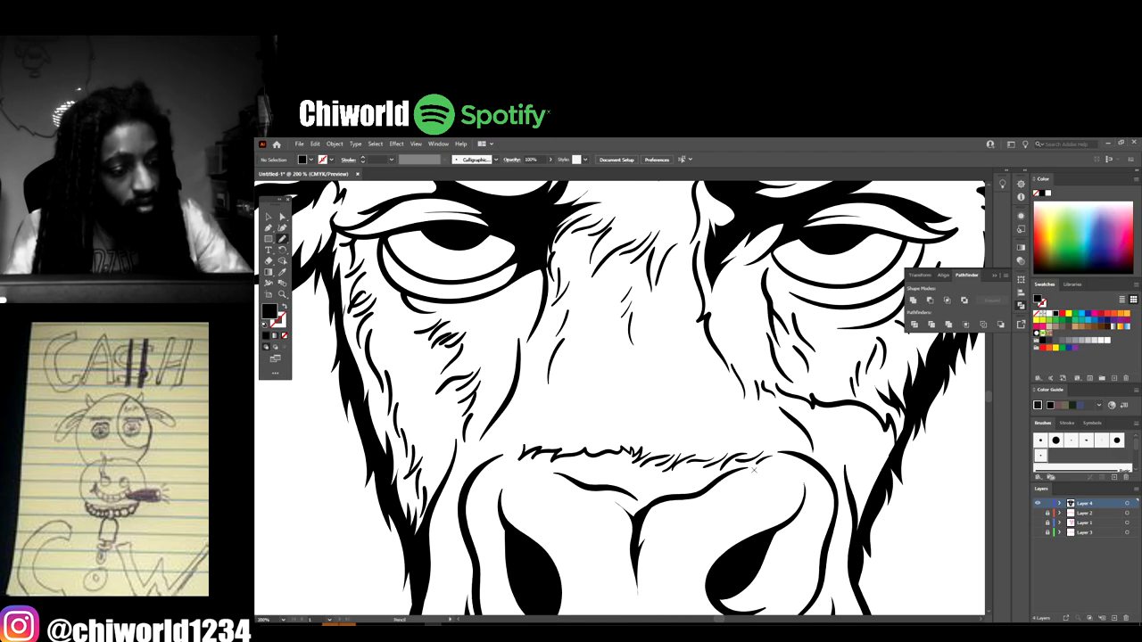
pyautogui.moveTo(427, 511); pyautogui.dragTo(469, 463)
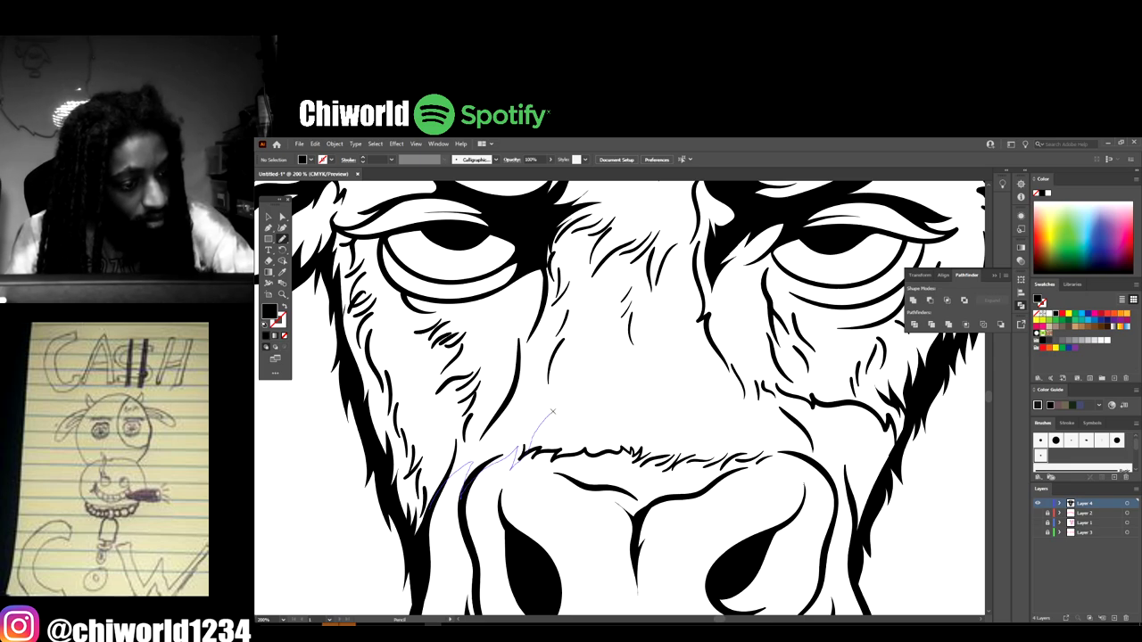
pyautogui.moveTo(552, 411)
pyautogui.mouseDown()
pyautogui.moveTo(526, 428)
pyautogui.moveTo(539, 402)
pyautogui.moveTo(509, 433)
pyautogui.moveTo(534, 383)
pyautogui.moveTo(505, 416)
pyautogui.mouseUp()
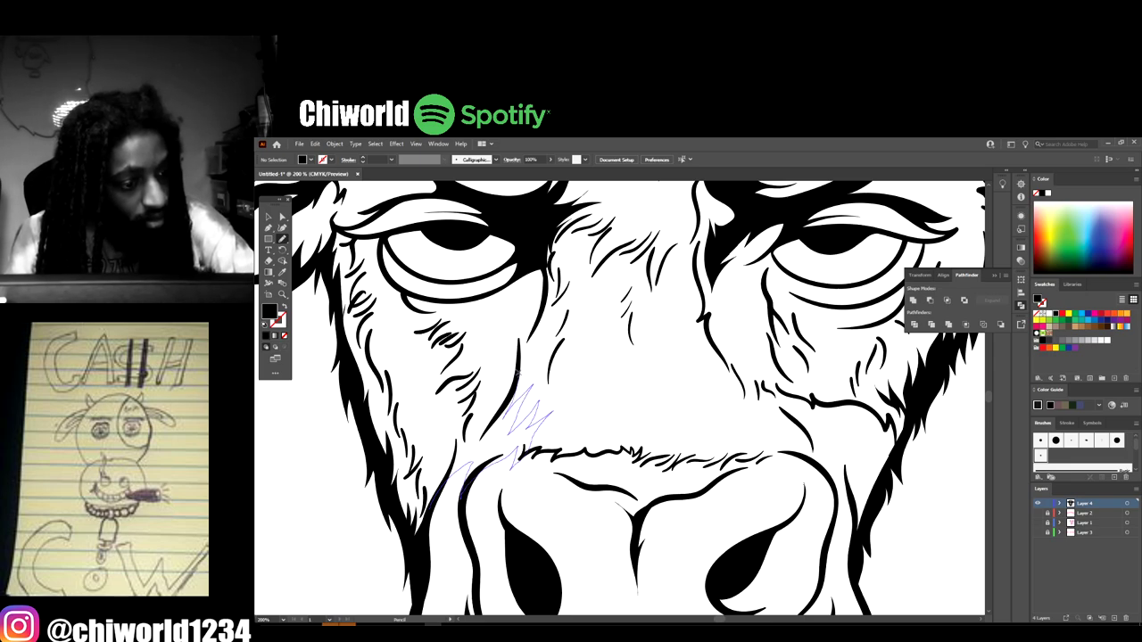
pyautogui.moveTo(517, 373)
pyautogui.mouseDown()
pyautogui.moveTo(472, 434)
pyautogui.moveTo(479, 401)
pyautogui.moveTo(455, 435)
pyautogui.moveTo(453, 411)
pyautogui.moveTo(442, 467)
pyautogui.mouseUp()
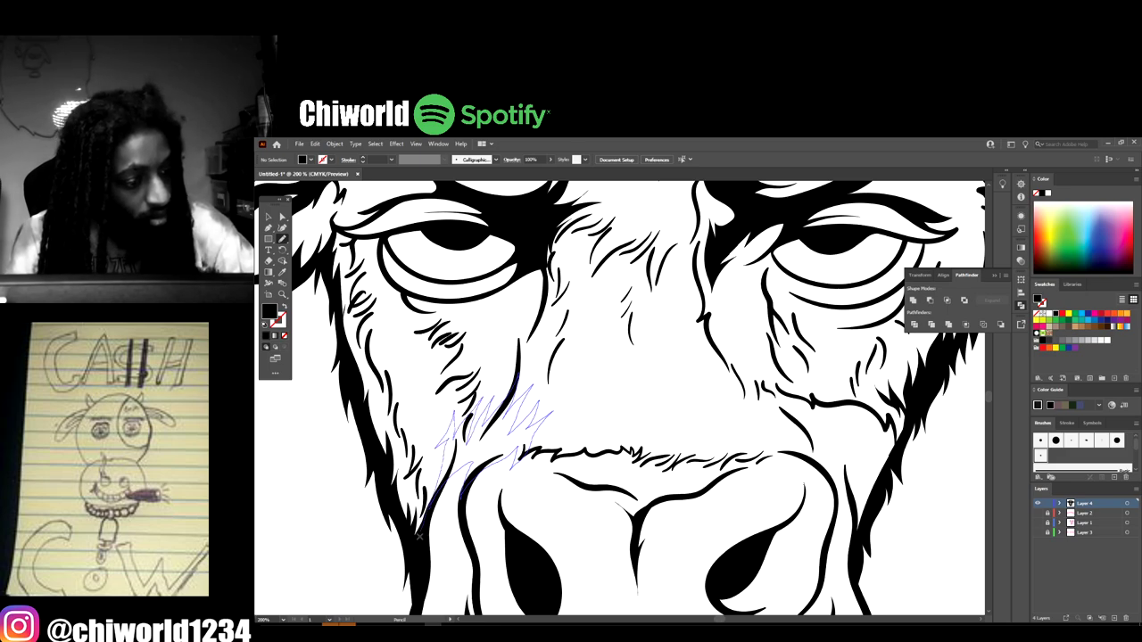
pyautogui.moveTo(420, 537); pyautogui.dragTo(419, 536)
# - Thicken the line running from the left eye's inner corner down to the muzzle into a solid black shadow
pyautogui.moveTo(522, 357); pyautogui.dragTo(546, 306)
pyautogui.moveTo(539, 238)
pyautogui.mouseDown()
pyautogui.moveTo(514, 291)
pyautogui.moveTo(505, 366)
pyautogui.moveTo(470, 454)
pyautogui.mouseUp()
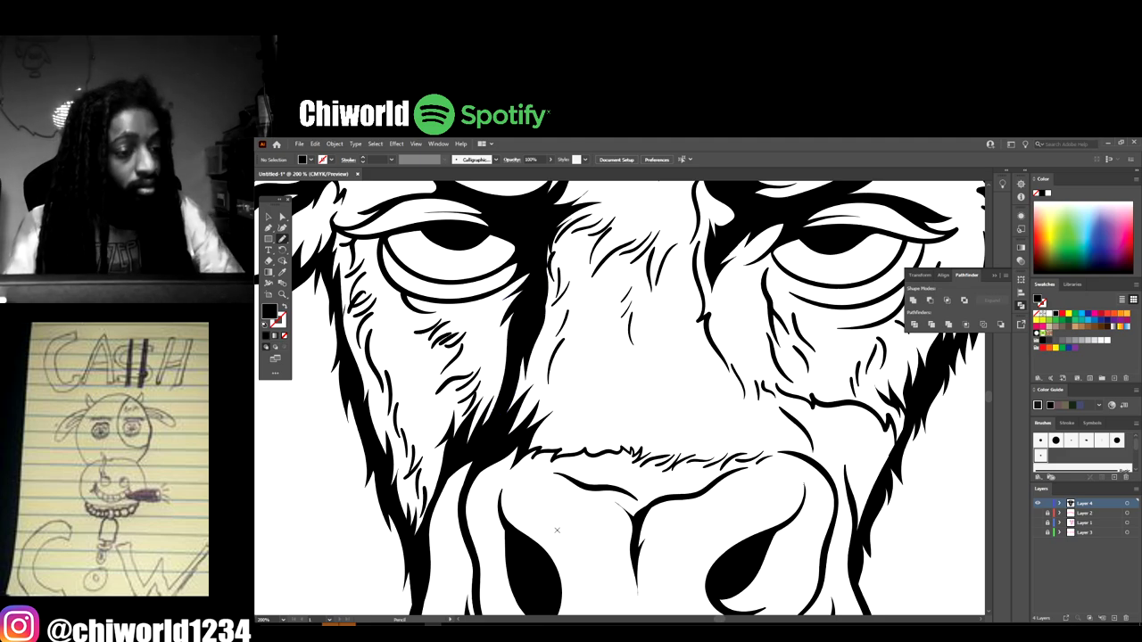
pyautogui.hotkey('ctrl', '-')
pyautogui.hotkey('ctrl', '-')
pyautogui.hotkey('ctrl', '-')
pyautogui.hotkey('ctrl', '-')
pyautogui.hotkey('ctrl', '-')
pyautogui.hotkey('ctrl', '-')
pyautogui.hotkey('ctrl', '-')
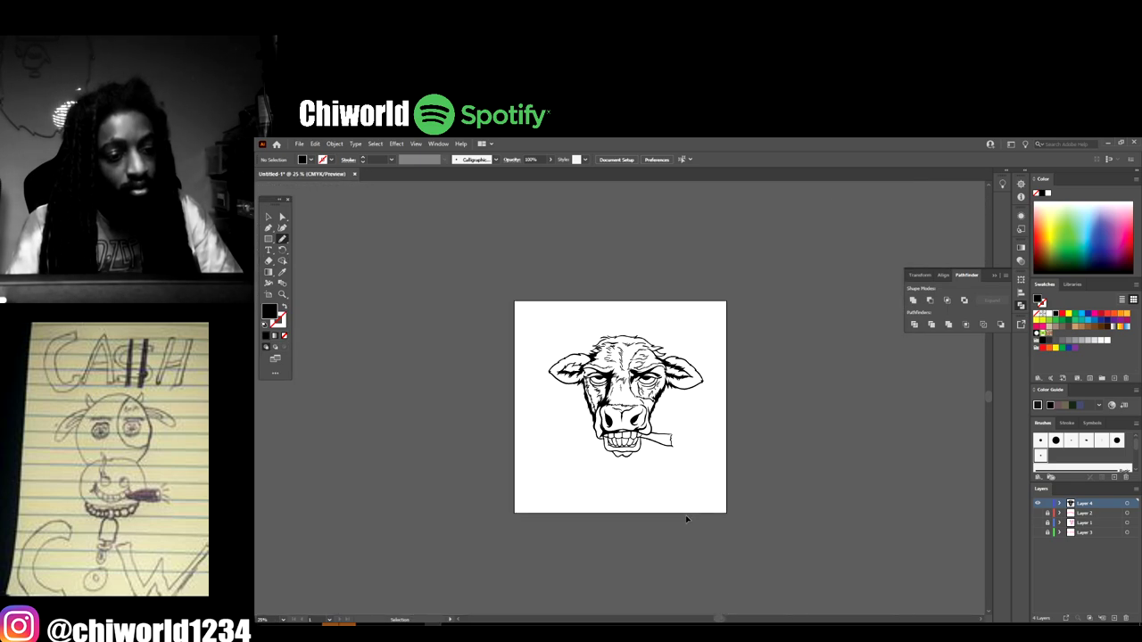
pyautogui.hotkey('ctrl', '+')
pyautogui.hotkey('ctrl', '+')
pyautogui.hotkey('ctrl', '+')
pyautogui.hotkey('ctrl', '+')
pyautogui.hotkey('ctrl', '+')
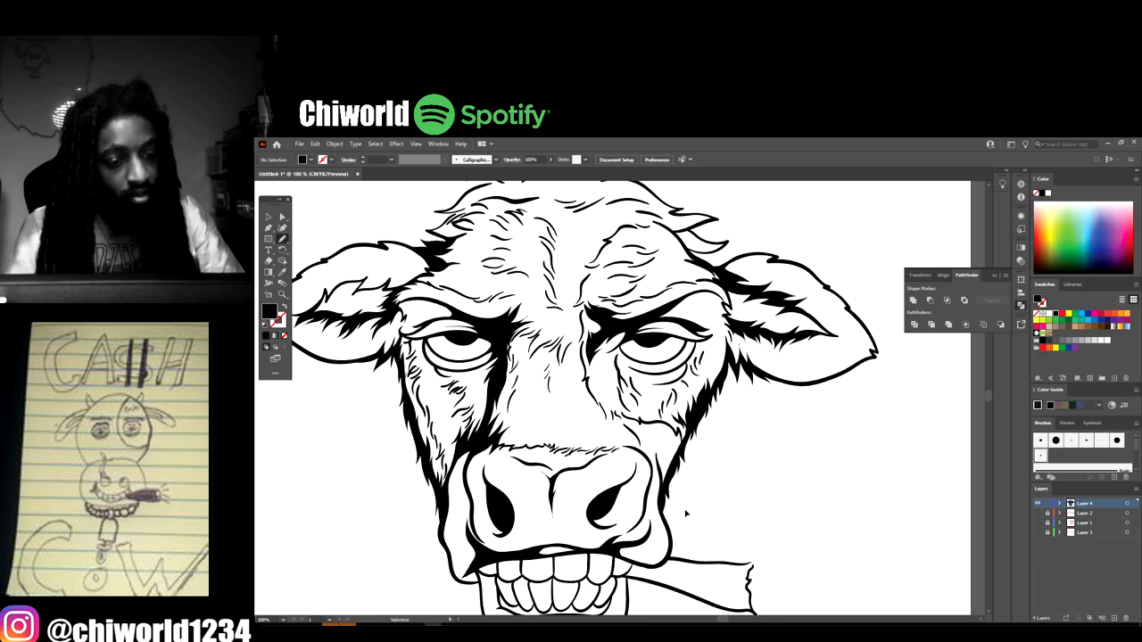
pyautogui.hotkey('ctrl', '+')
pyautogui.hotkey('ctrl', '+')
pyautogui.hotkey('ctrl', '+')
pyautogui.hotkey('ctrl', '+')
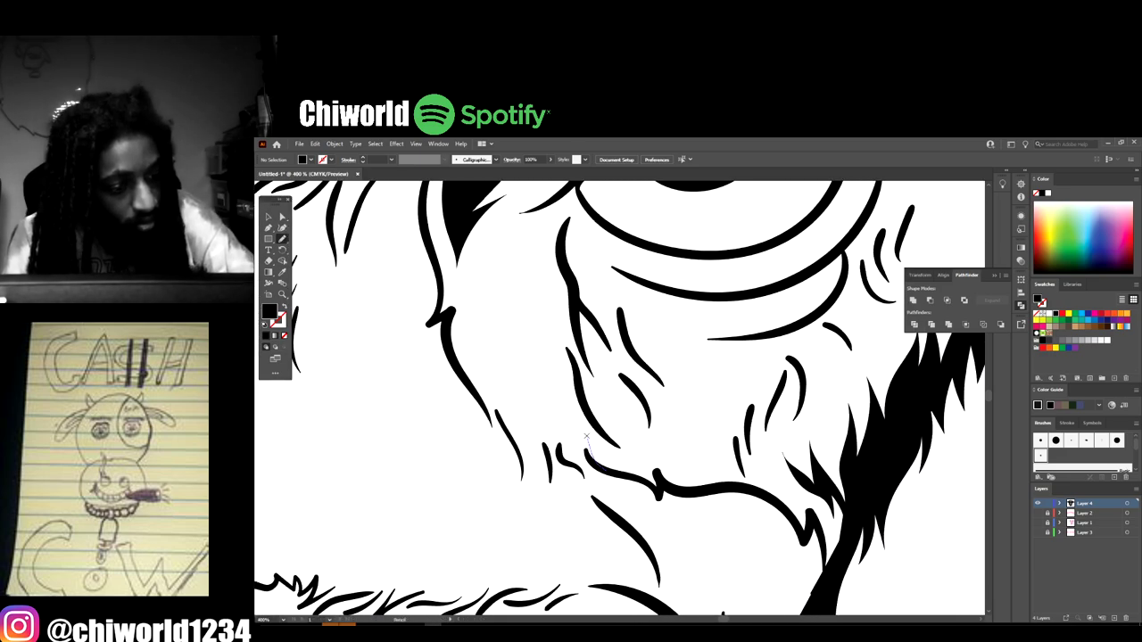
pyautogui.moveTo(586, 437); pyautogui.dragTo(580, 462)
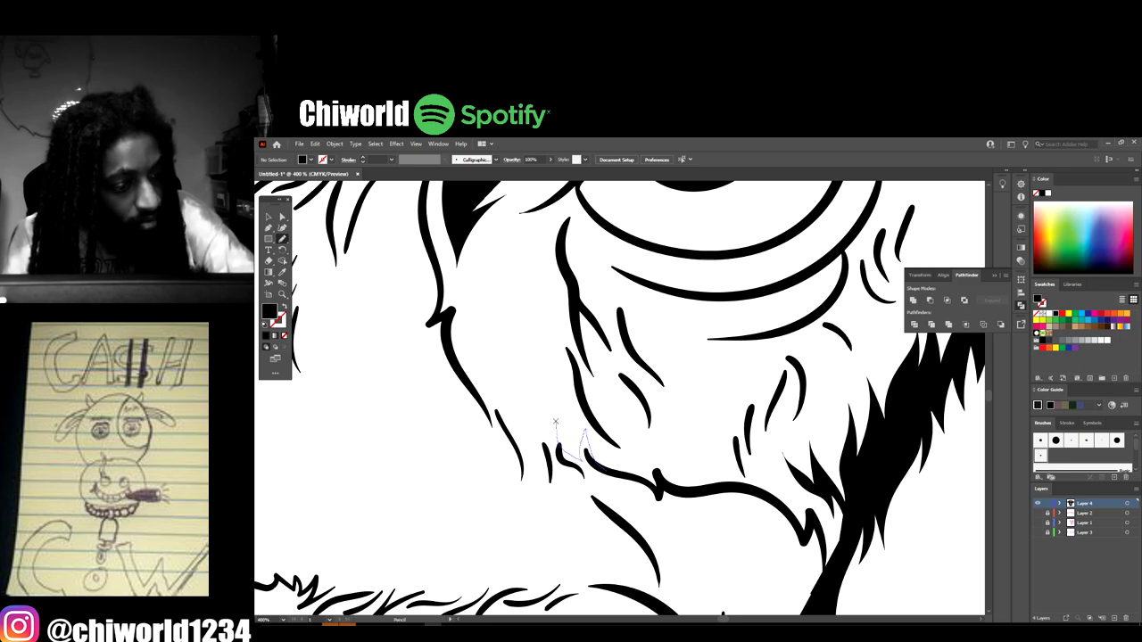
pyautogui.moveTo(556, 421); pyautogui.dragTo(557, 426)
pyautogui.hotkey('ctrl', 'z')
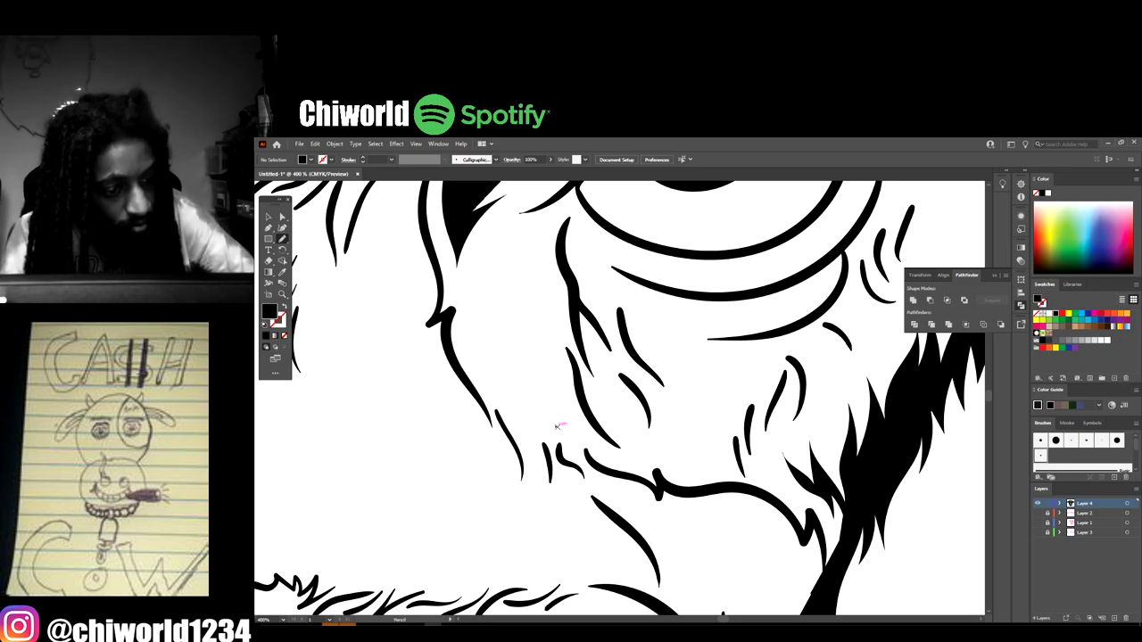
# - Draw a pointed tuft across the line below the right eye and a spiky fur shadow joining the loose strokes at its inner end
pyautogui.moveTo(680, 490); pyautogui.dragTo(655, 449)
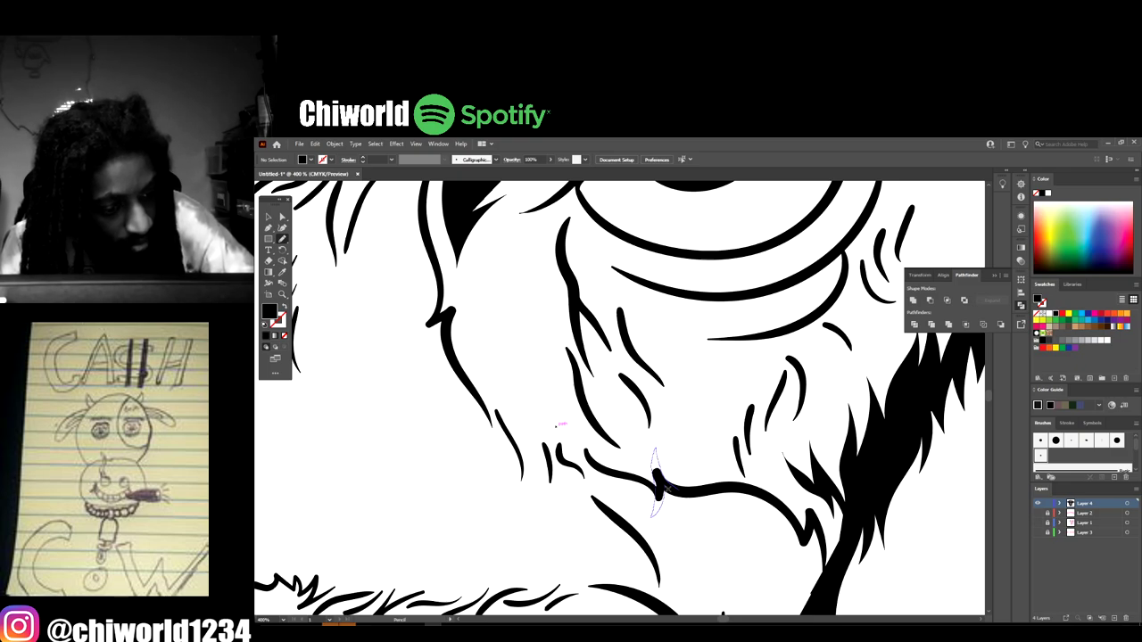
pyautogui.moveTo(668, 489); pyautogui.dragTo(700, 489)
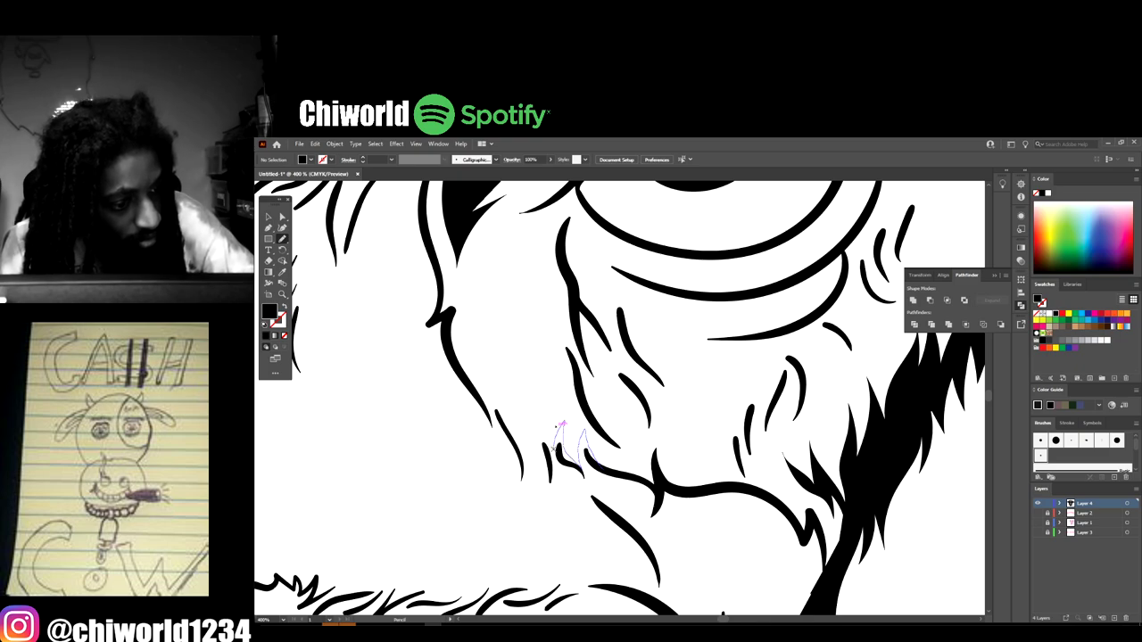
pyautogui.moveTo(536, 471)
pyautogui.mouseDown()
pyautogui.moveTo(509, 432)
pyautogui.moveTo(497, 449)
pyautogui.moveTo(519, 496)
pyautogui.moveTo(562, 460)
pyautogui.mouseUp()
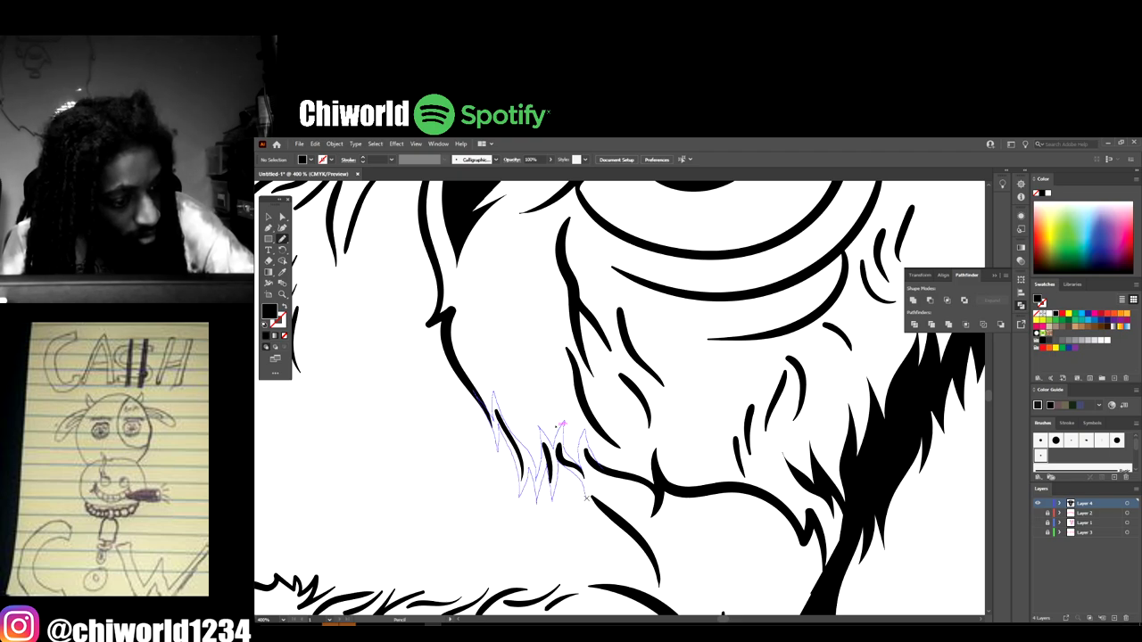
pyautogui.moveTo(586, 497)
pyautogui.mouseDown()
pyautogui.moveTo(590, 462)
pyautogui.moveTo(638, 487)
pyautogui.moveTo(610, 466)
pyautogui.mouseUp()
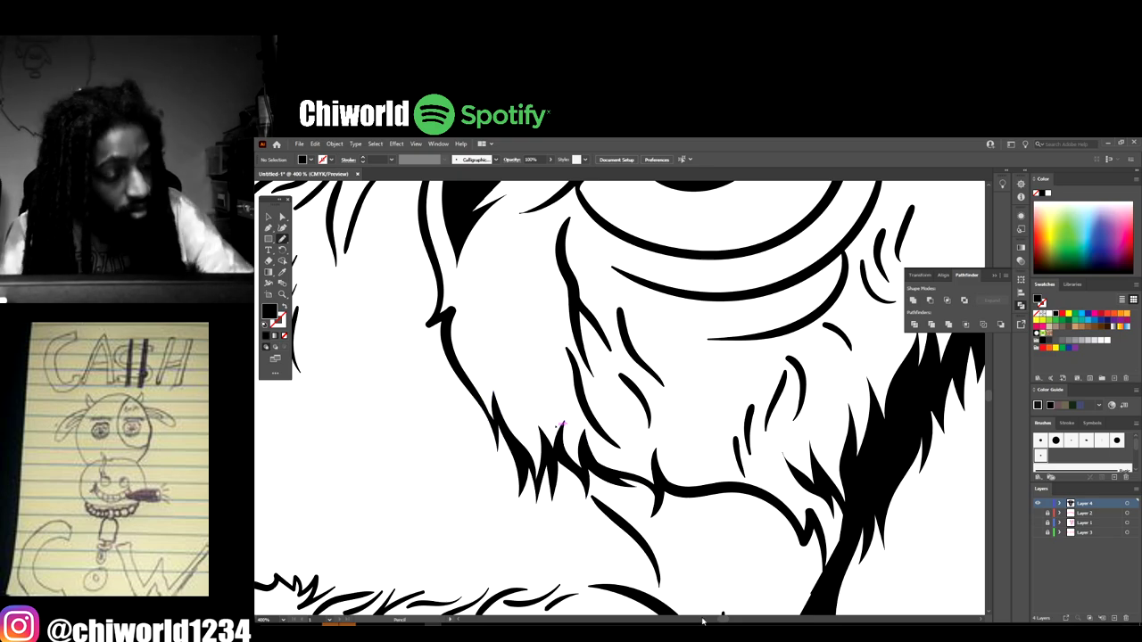
# - Sharpen the notch where the line below the right eye meets the cheek outline with pointed black fur tips
pyautogui.scroll(-2, 676, 479)
pyautogui.scroll(2, 812, 603)
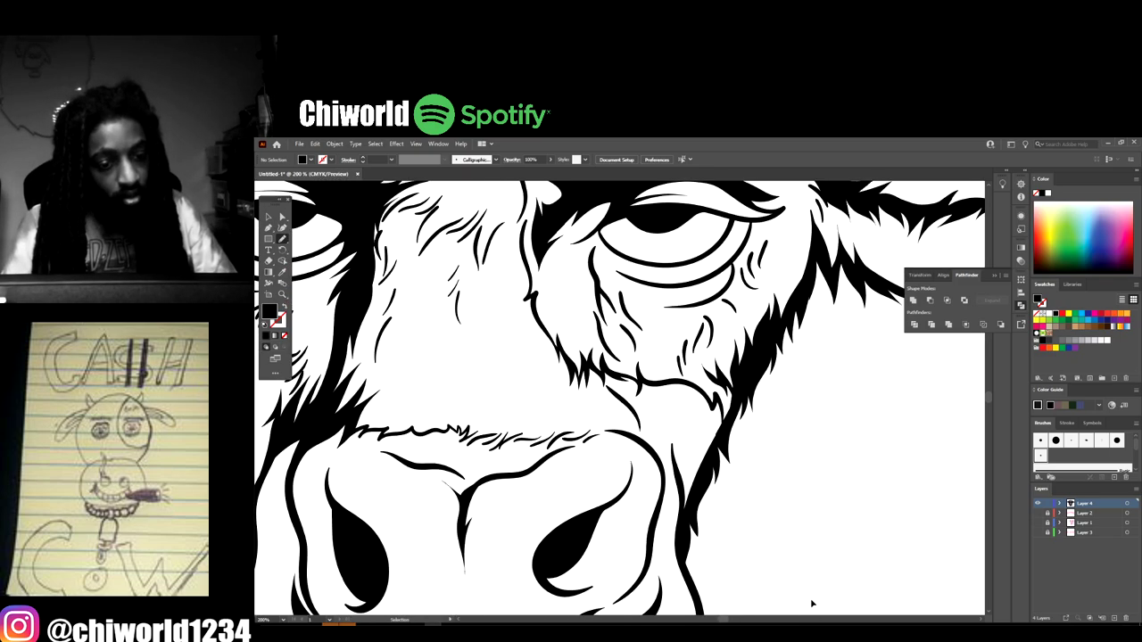
pyautogui.scroll(2, 811, 604)
pyautogui.moveTo(761, 515)
pyautogui.mouseDown()
pyautogui.moveTo(757, 416)
pyautogui.moveTo(716, 343)
pyautogui.moveTo(711, 419)
pyautogui.mouseUp()
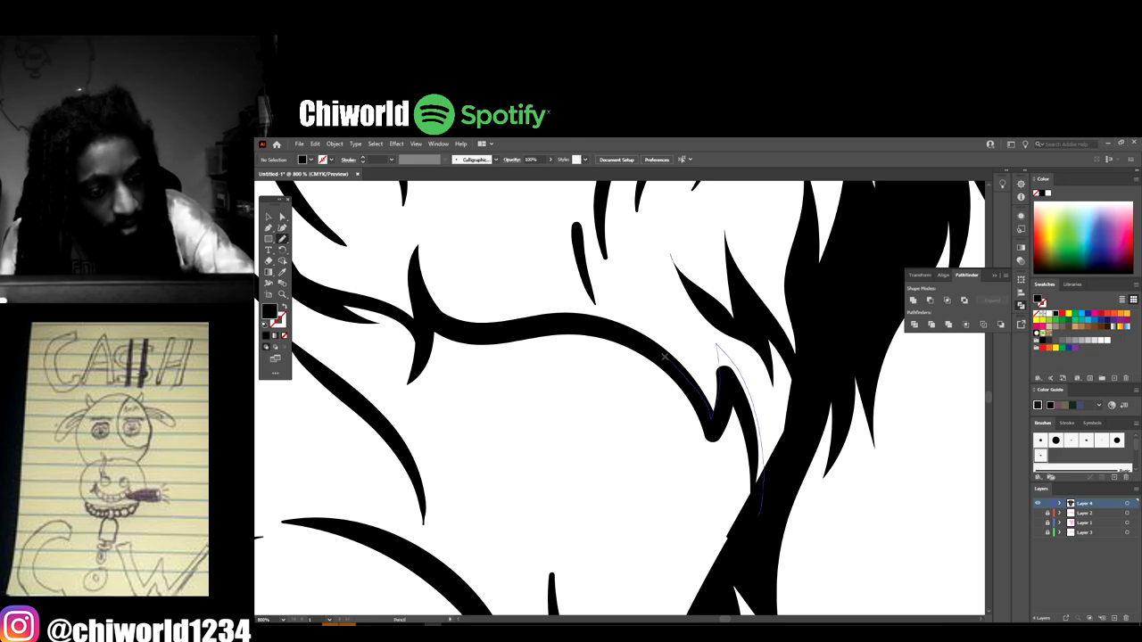
pyautogui.moveTo(663, 356)
pyautogui.mouseDown()
pyautogui.moveTo(696, 422)
pyautogui.moveTo(698, 478)
pyautogui.mouseUp()
pyautogui.moveTo(730, 406); pyautogui.dragTo(747, 498)
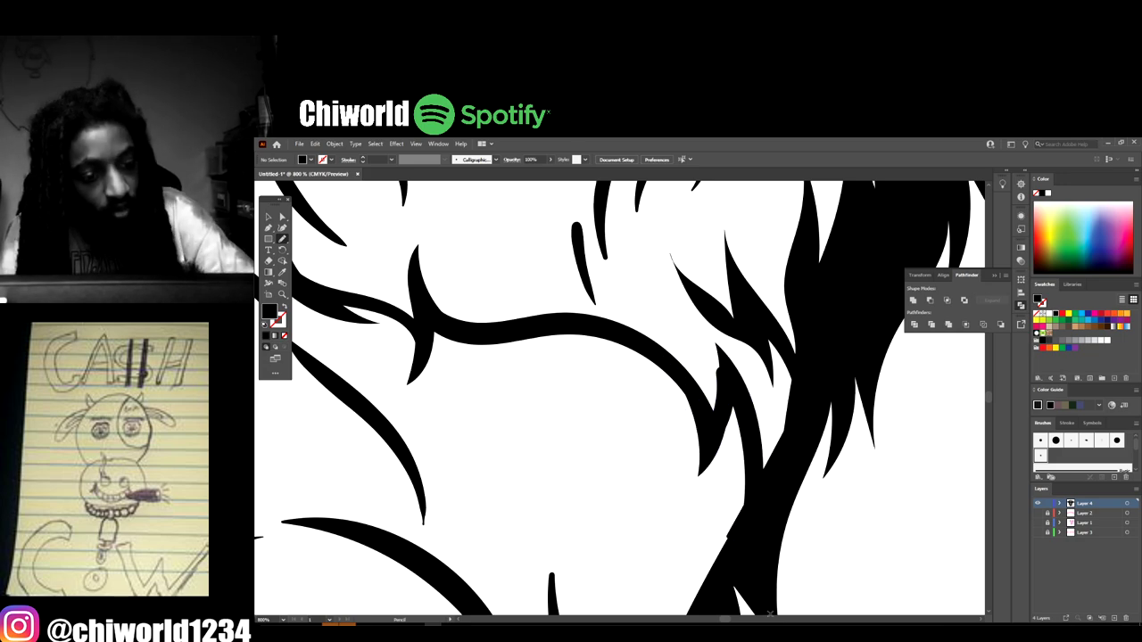
pyautogui.scroll(-3, 779, 611)
pyautogui.scroll(-3, 779, 611)
pyautogui.scroll(2, 696, 397)
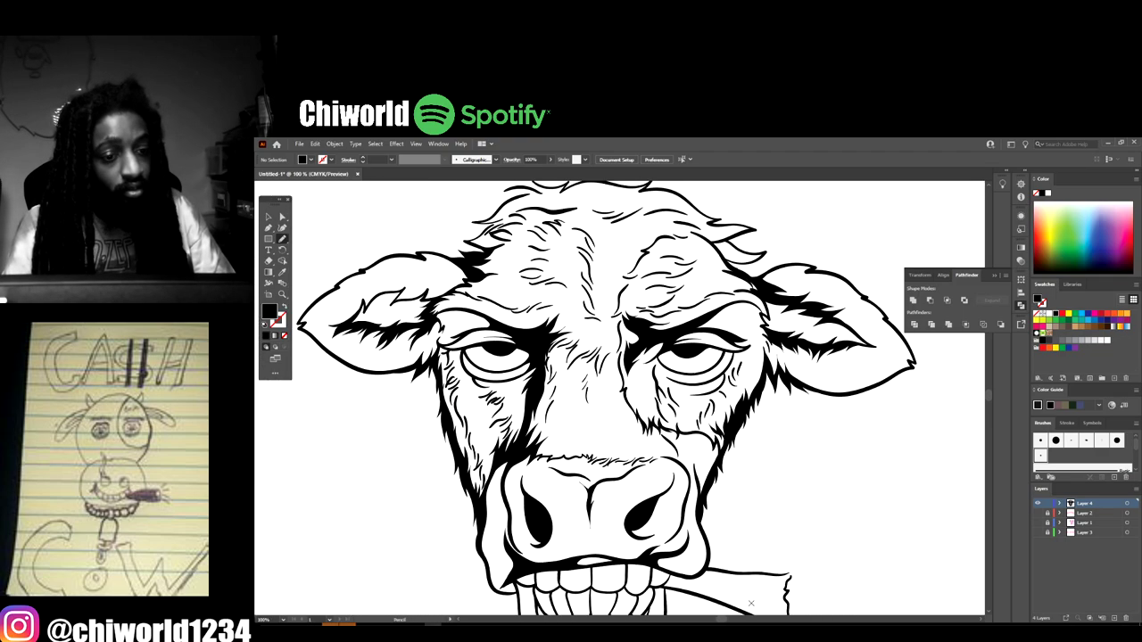
# - Draw a small pointed black shape joining the two line strokes beside the right eye's inner corner
pyautogui.scroll(3, 654, 394)
pyautogui.scroll(2, 751, 603)
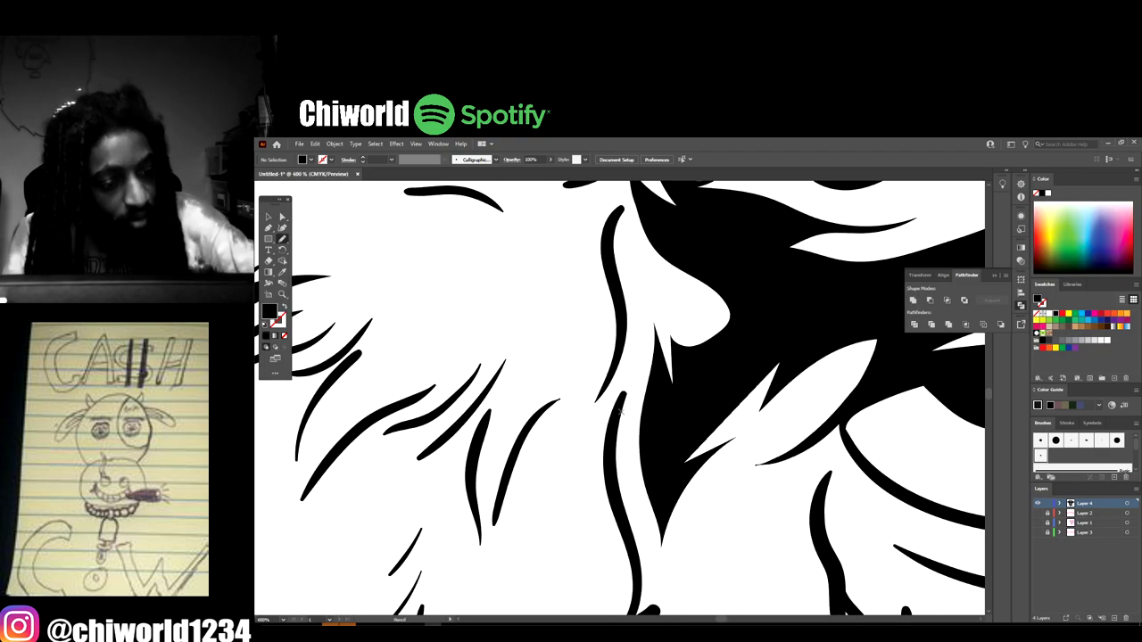
pyautogui.moveTo(617, 418); pyautogui.dragTo(638, 357)
pyautogui.moveTo(610, 393)
pyautogui.mouseDown()
pyautogui.moveTo(623, 318)
pyautogui.moveTo(590, 413)
pyautogui.mouseUp()
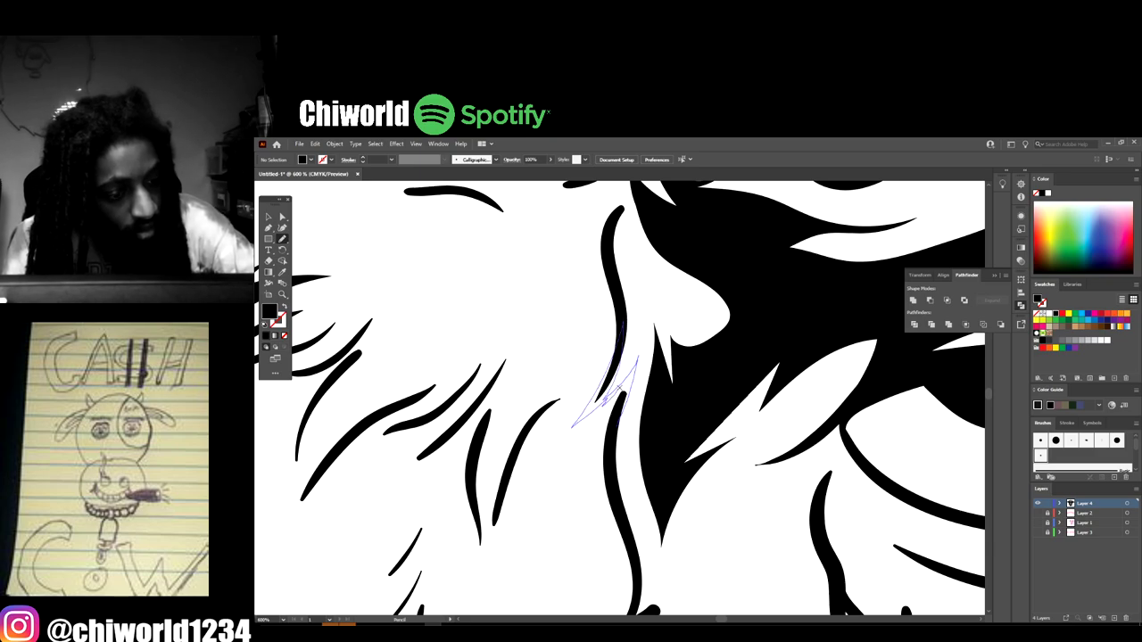
# - Draw a pointed black fur shape joining the right brow's inner tip to the forehead line above and the nose-bridge line below
pyautogui.scroll(5, 610, 437)
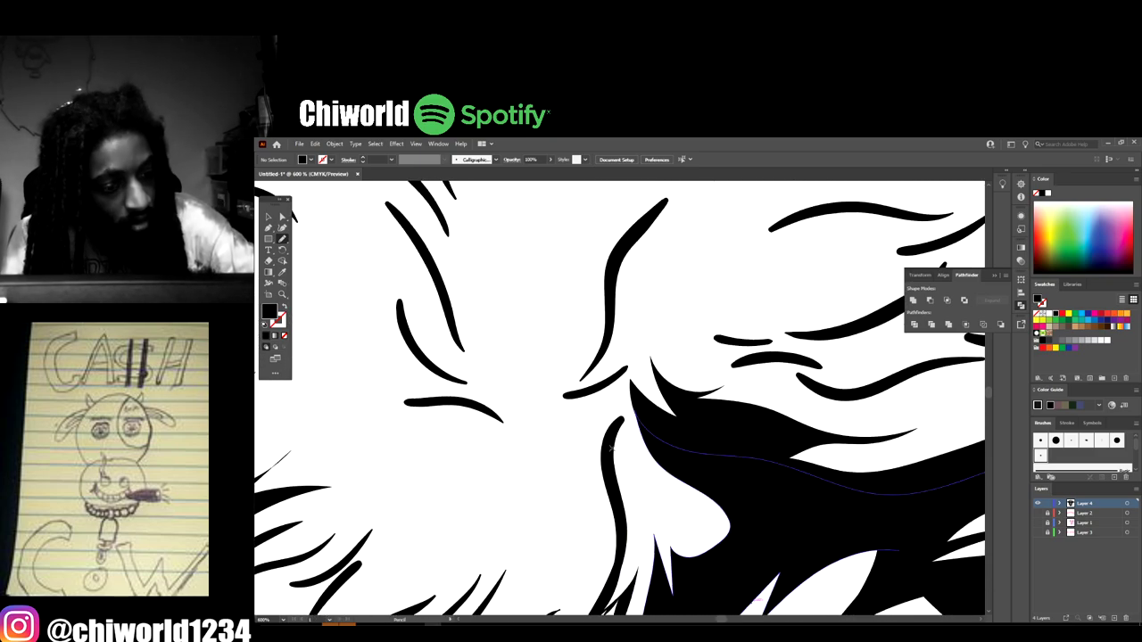
pyautogui.moveTo(635, 328)
pyautogui.mouseDown()
pyautogui.moveTo(625, 360)
pyautogui.moveTo(589, 389)
pyautogui.mouseUp()
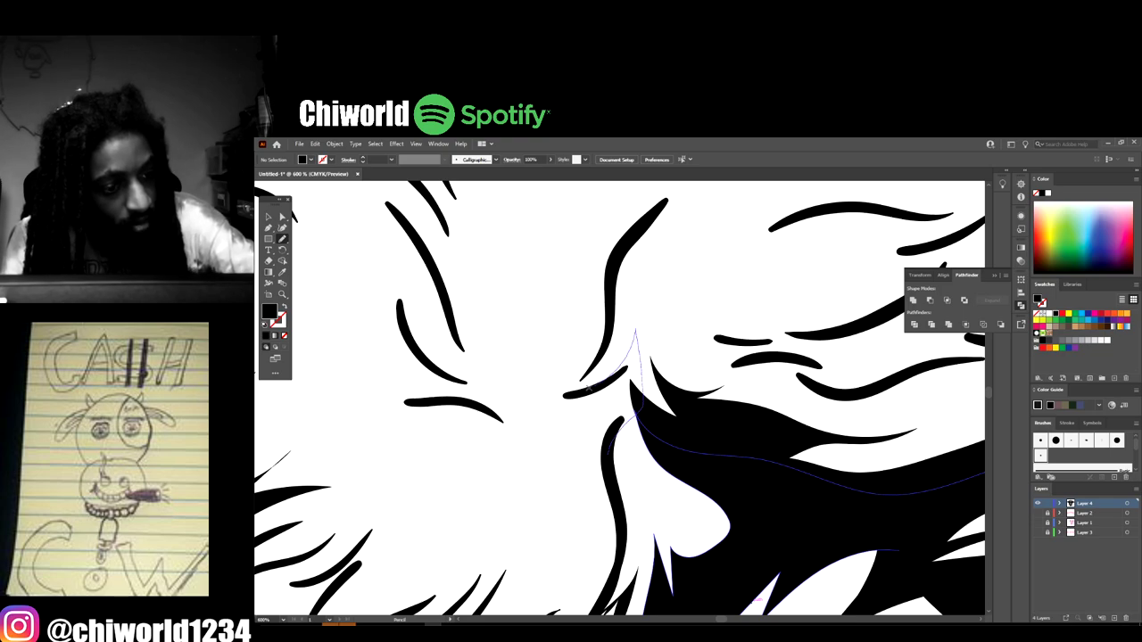
pyautogui.moveTo(614, 298)
pyautogui.mouseDown()
pyautogui.moveTo(574, 376)
pyautogui.moveTo(542, 403)
pyautogui.mouseUp()
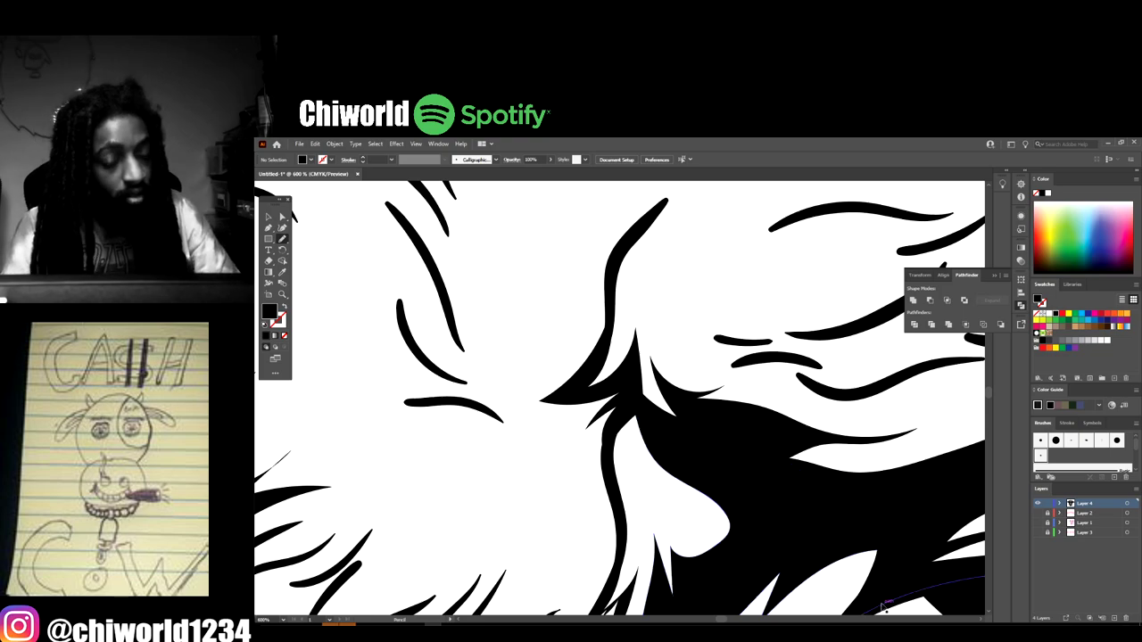
pyautogui.hotkey('ctrl', '1')
pyautogui.hotkey('ctrl', '-')
pyautogui.hotkey('ctrl', '+')
pyautogui.hotkey('ctrl', '+')
pyautogui.hotkey('ctrl', '+')
pyautogui.hotkey('ctrl', '+')
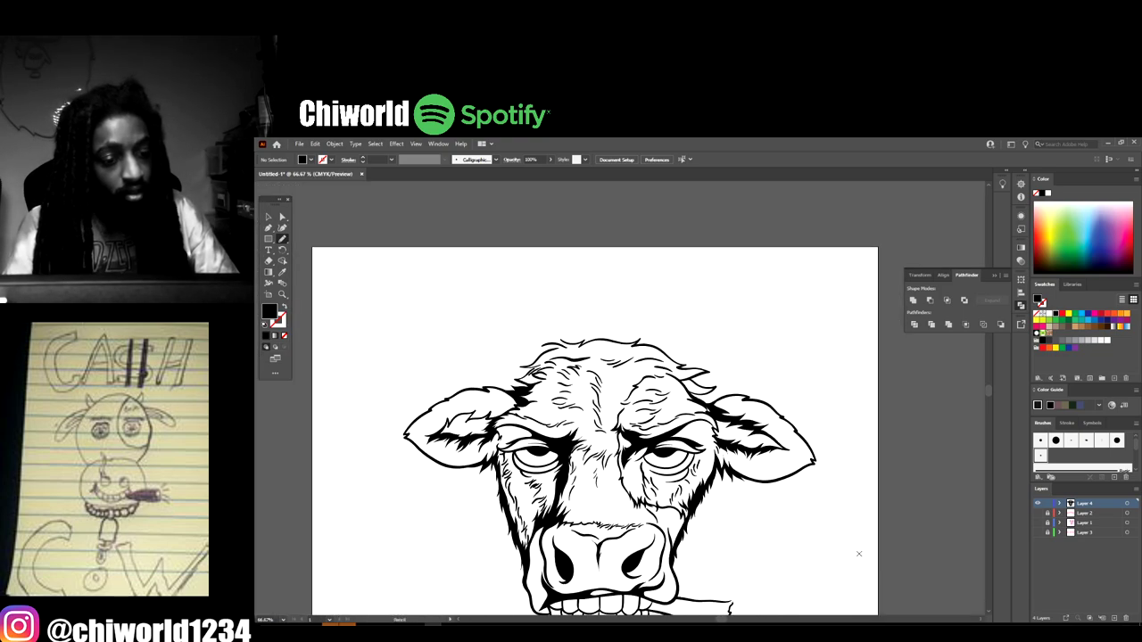
# - Draw a pointed black fur tuft bridging the gap in the forehead patch line above the right brow's inner end
pyautogui.hotkey('ctrl', '+')
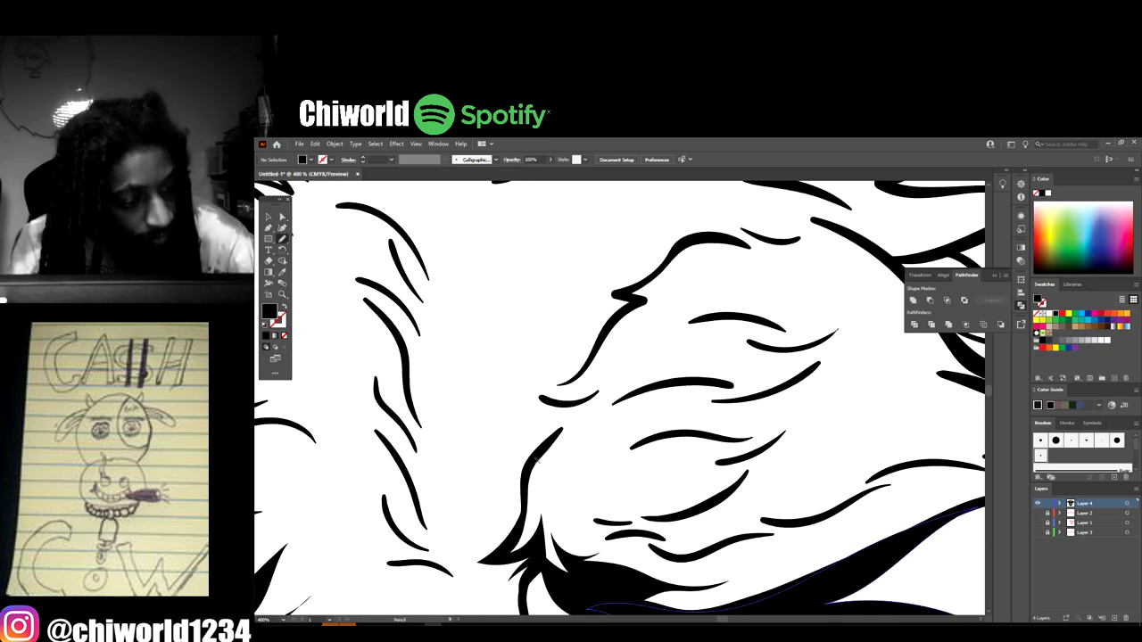
pyautogui.moveTo(550, 444); pyautogui.dragTo(588, 419)
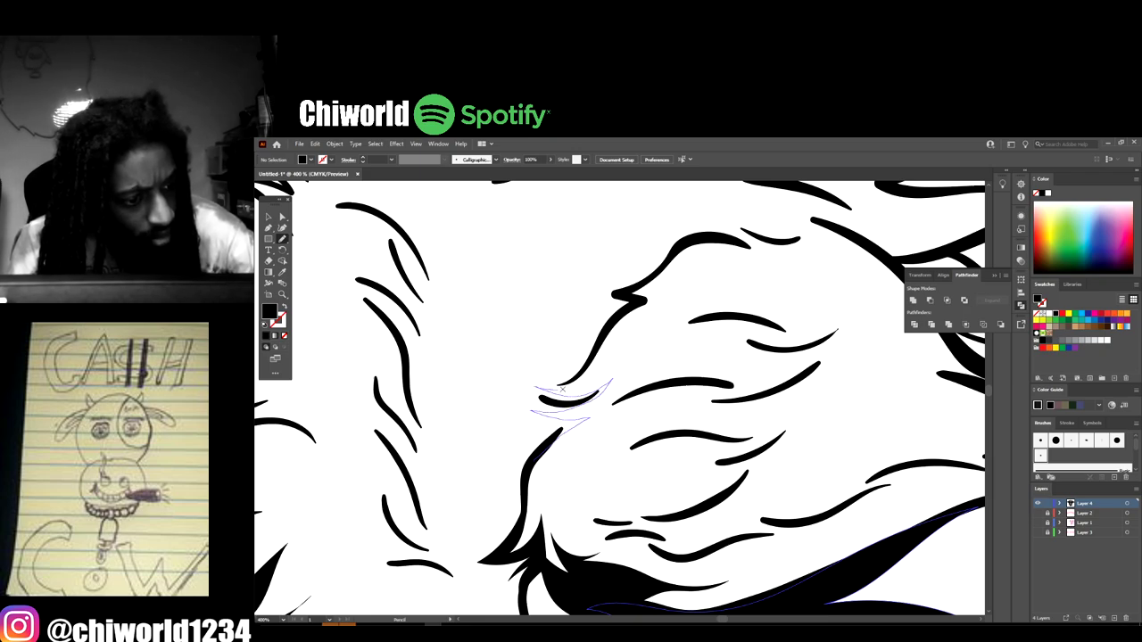
pyautogui.moveTo(622, 310)
pyautogui.mouseDown()
pyautogui.moveTo(549, 382)
pyautogui.moveTo(515, 381)
pyautogui.mouseUp()
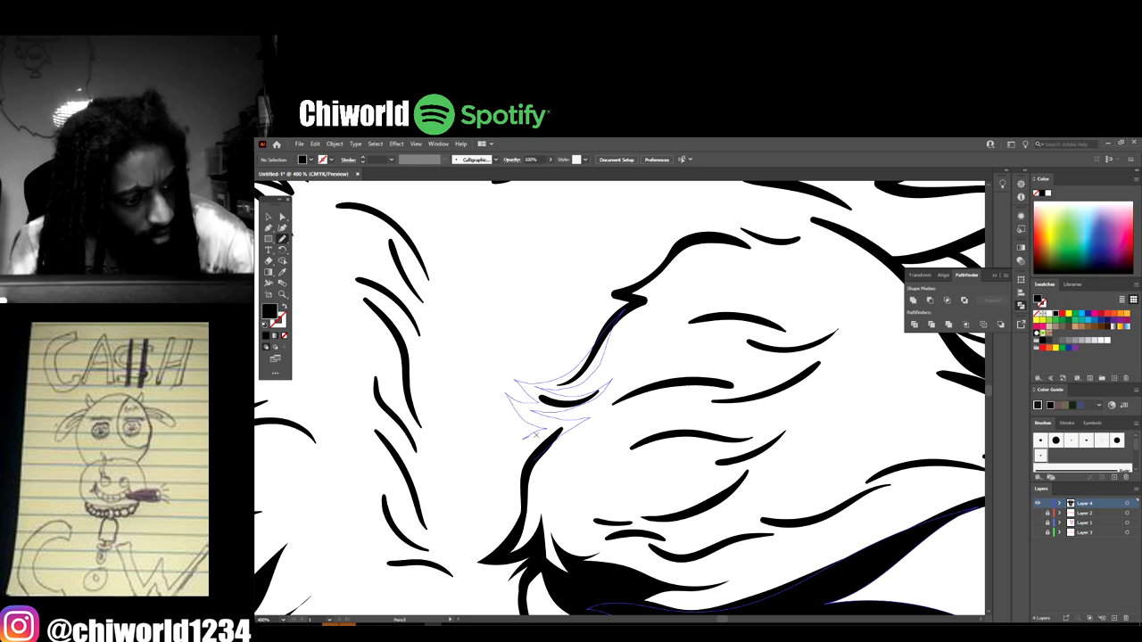
pyautogui.moveTo(529, 466); pyautogui.dragTo(530, 464)
pyautogui.hotkey('ctrl', '-')
pyautogui.hotkey('ctrl', '-')
pyautogui.hotkey('ctrl', '-')
pyautogui.hotkey('ctrl', '-')
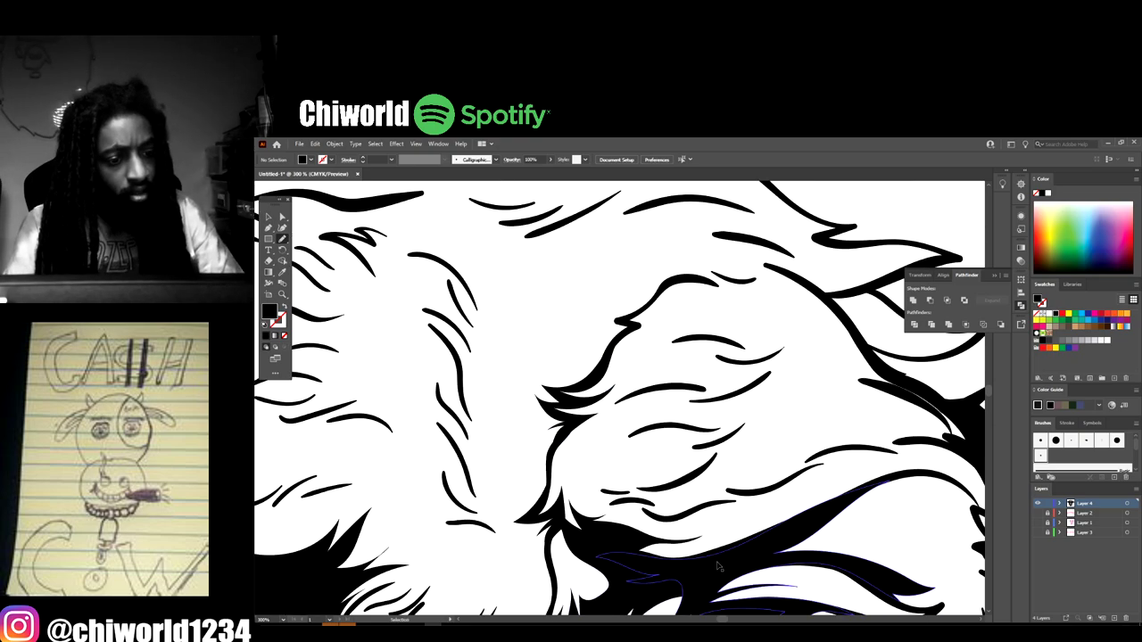
# - Draw a spiky black fur shape joining the top end of the forehead patch line to the line descending to the right ear
pyautogui.scroll(1, 716, 562)
pyautogui.hotkey('ctrl', '+')
pyautogui.scroll(6, 721, 561)
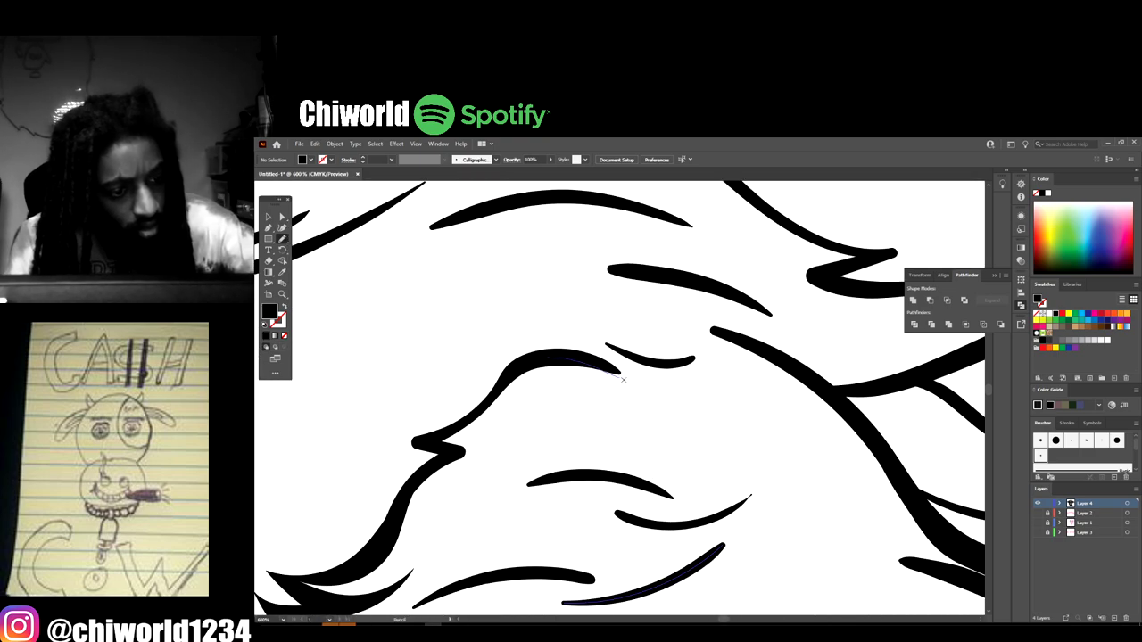
pyautogui.moveTo(582, 345)
pyautogui.mouseDown()
pyautogui.moveTo(669, 367)
pyautogui.moveTo(710, 360)
pyautogui.moveTo(645, 327)
pyautogui.moveTo(777, 357)
pyautogui.moveTo(636, 310)
pyautogui.mouseUp()
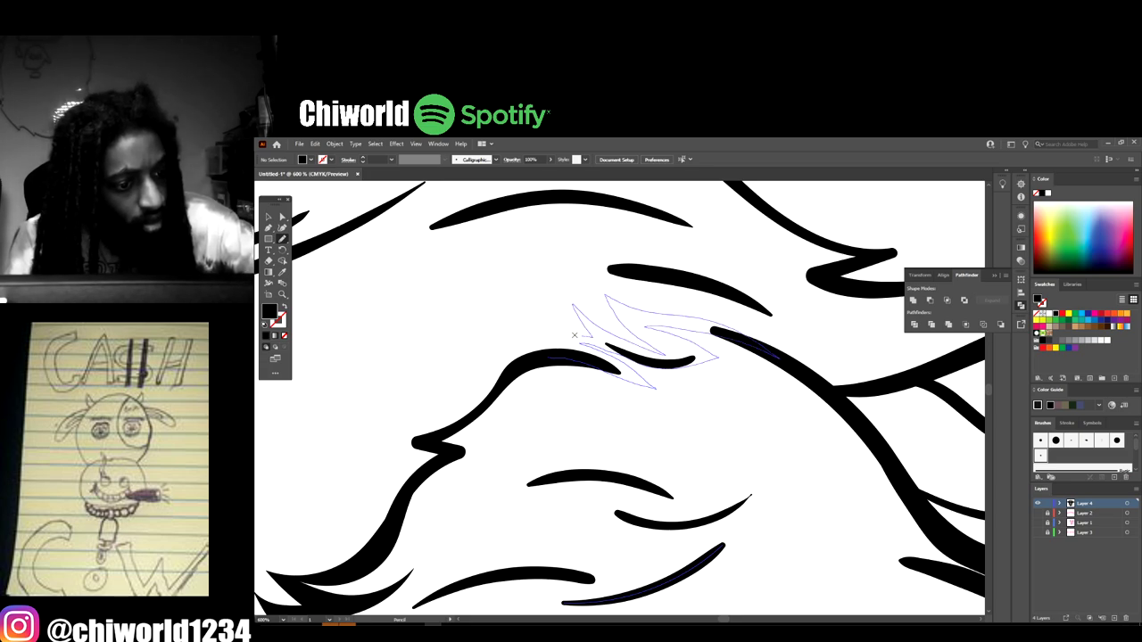
pyautogui.moveTo(575, 335)
pyautogui.mouseDown()
pyautogui.moveTo(525, 340)
pyautogui.moveTo(495, 378)
pyautogui.mouseUp()
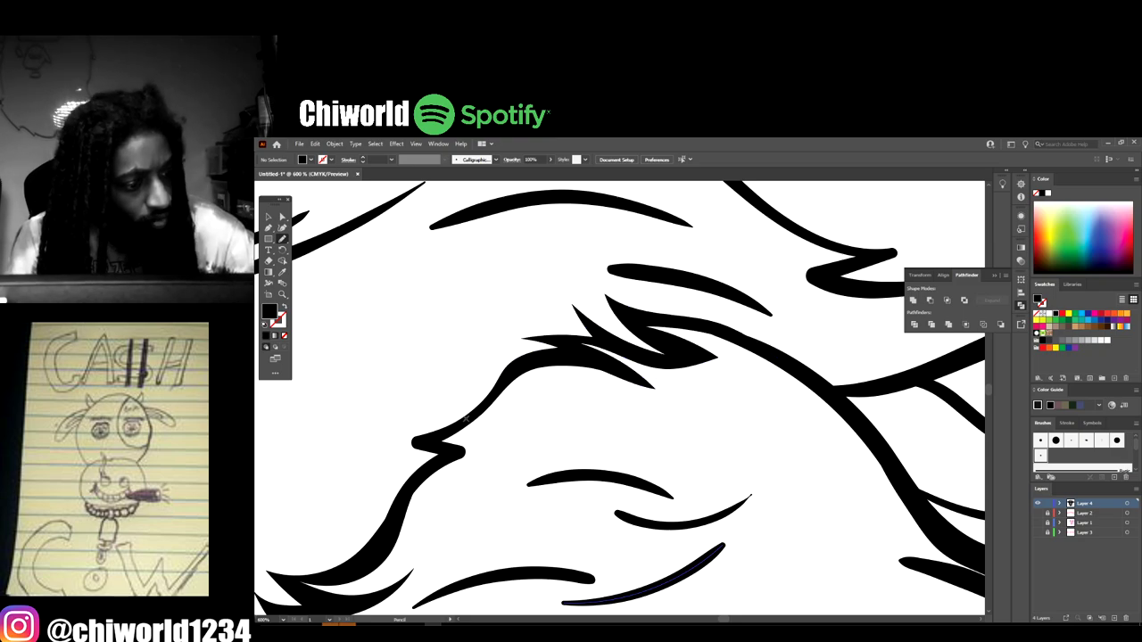
# - Sharpen the notch midway along the forehead patch line with pointed black fur tips on both sides
pyautogui.moveTo(410, 437)
pyautogui.mouseDown()
pyautogui.moveTo(364, 455)
pyautogui.moveTo(414, 458)
pyautogui.moveTo(393, 477)
pyautogui.mouseUp()
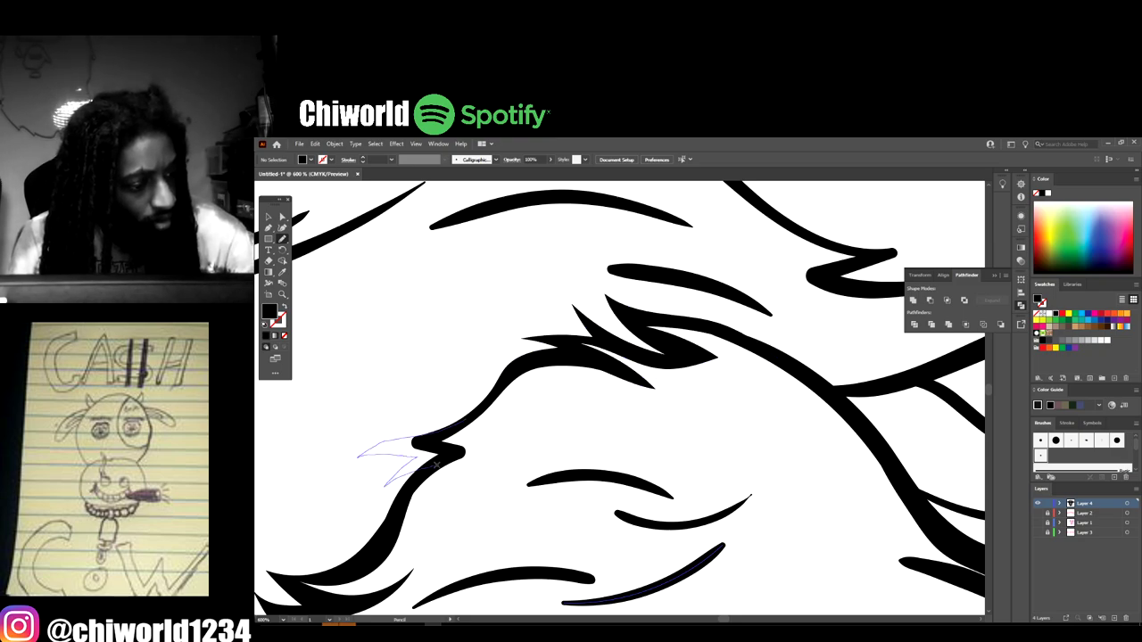
pyautogui.moveTo(449, 433)
pyautogui.mouseDown()
pyautogui.moveTo(454, 451)
pyautogui.moveTo(500, 453)
pyautogui.moveTo(412, 449)
pyautogui.mouseUp()
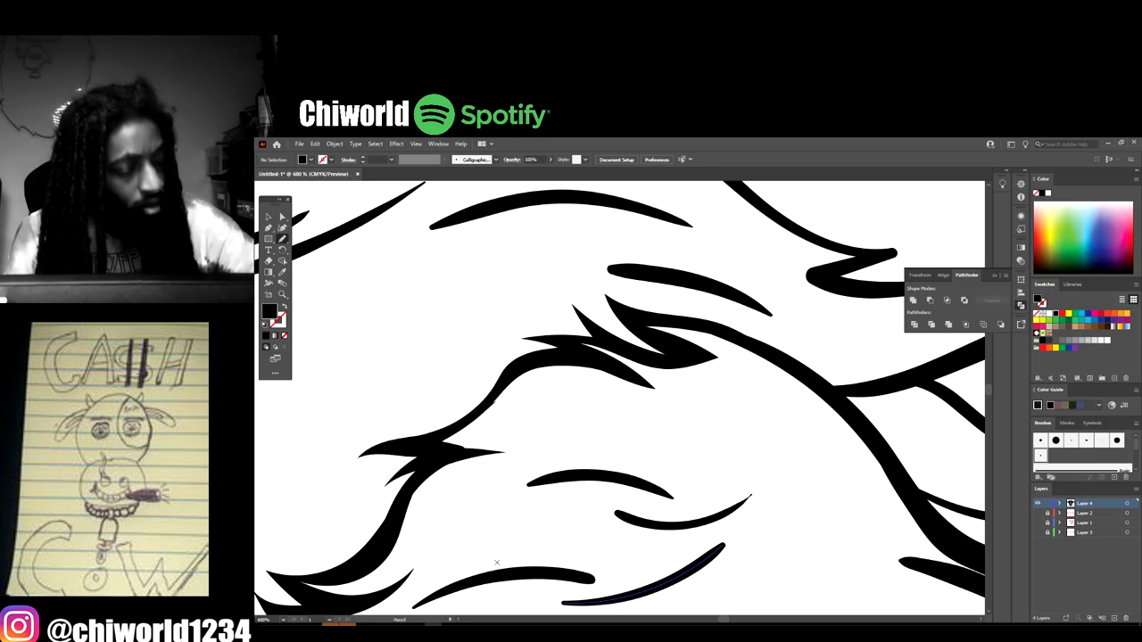
pyautogui.hotkey('ctrl', '-')
pyautogui.hotkey('ctrl', '-')
pyautogui.hotkey('ctrl', '-')
pyautogui.hotkey('ctrl', '-')
pyautogui.hotkey('ctrl', '-')
pyautogui.hotkey('ctrl', '-')
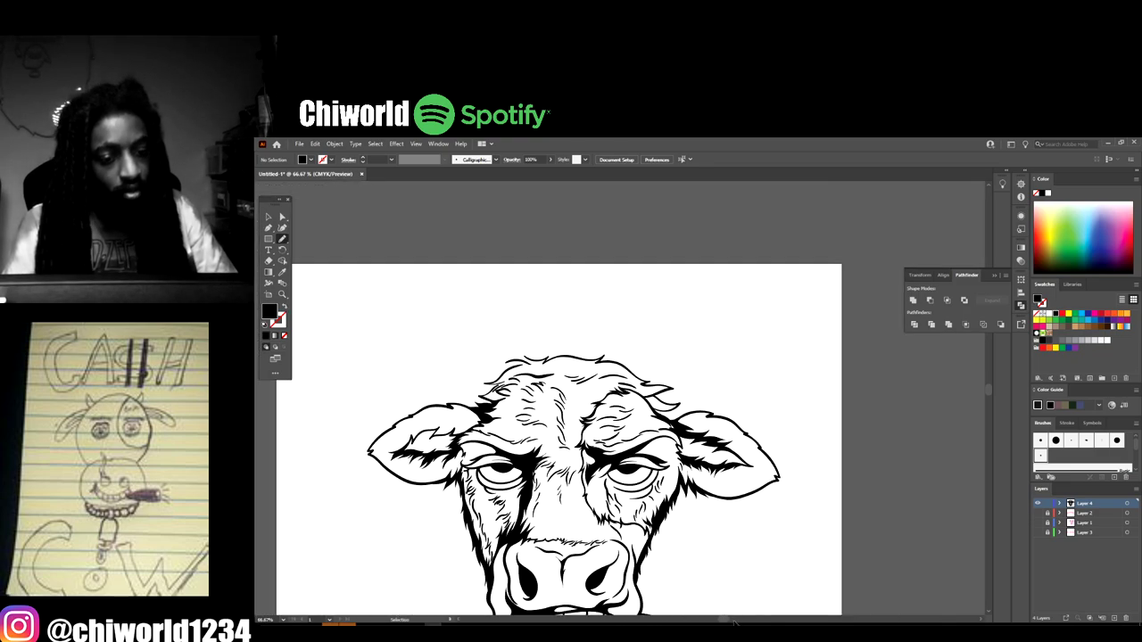
# - Fill the gap between the forehead line and the loose stroke at the right ear's base with a pointed black shadow
pyautogui.hotkey('ctrl', '+')
pyautogui.hotkey('ctrl', '+')
pyautogui.hotkey('ctrl', '+')
pyautogui.hotkey('ctrl', '+')
pyautogui.hotkey('ctrl', '+')
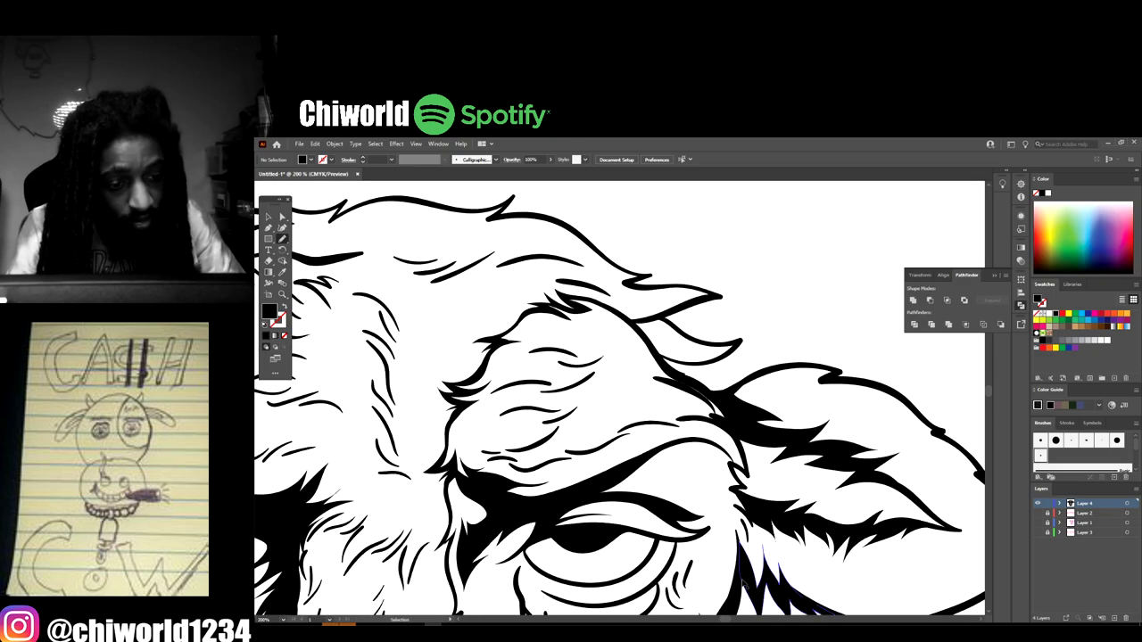
pyautogui.moveTo(769, 455)
pyautogui.mouseDown()
pyautogui.moveTo(716, 444)
pyautogui.moveTo(576, 360)
pyautogui.moveTo(662, 363)
pyautogui.moveTo(701, 382)
pyautogui.mouseUp()
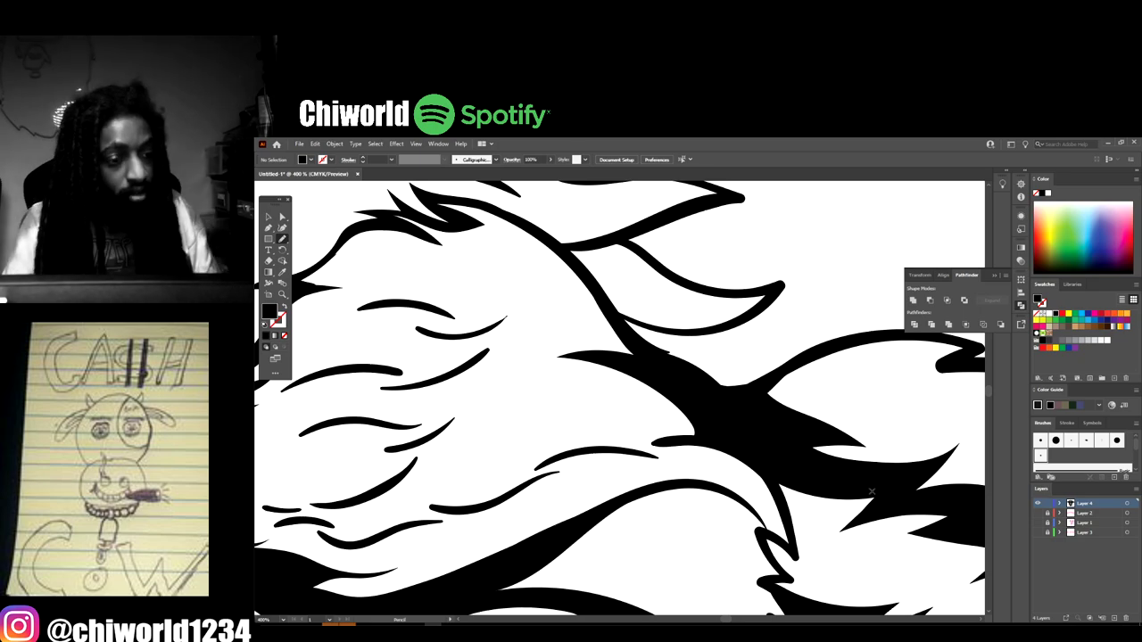
pyautogui.hotkey('ctrl', '-')
pyautogui.hotkey('ctrl', '-')
pyautogui.hotkey('ctrl', '-')
pyautogui.hotkey('ctrl', '-')
pyautogui.hotkey('ctrl', '-')
pyautogui.hotkey('ctrl', '-')
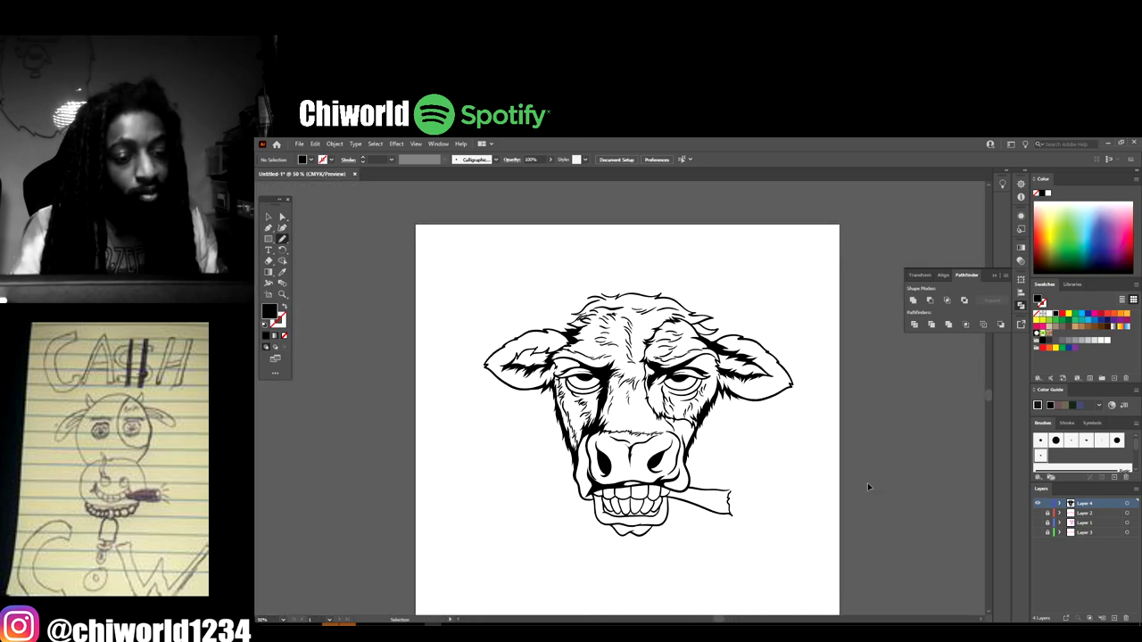
# - Draw a large spiky black shadow over the hair tufts above the right ear and fill the gaps along its inner edge
pyautogui.hotkey('ctrl', '+')
pyautogui.hotkey('ctrl', '+')
pyautogui.hotkey('ctrl', '+')
pyautogui.hotkey('ctrl', '+')
pyautogui.hotkey('ctrl', '+')
pyautogui.hotkey('ctrl', '+')
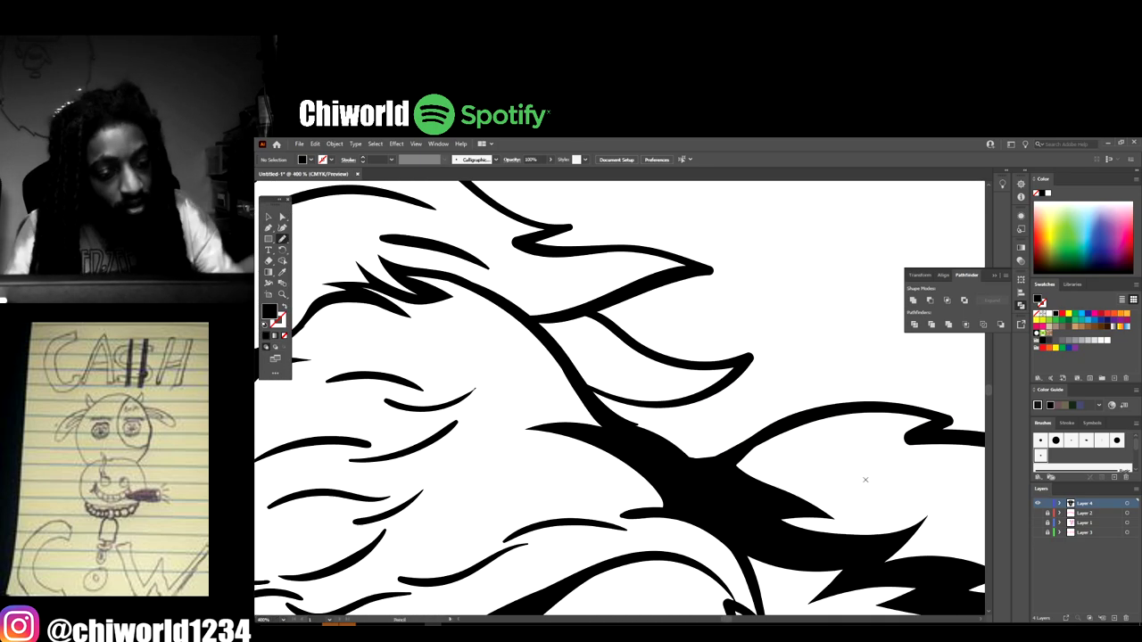
pyautogui.moveTo(546, 335)
pyautogui.mouseDown()
pyautogui.moveTo(606, 412)
pyautogui.moveTo(700, 469)
pyautogui.moveTo(797, 425)
pyautogui.moveTo(750, 413)
pyautogui.moveTo(794, 353)
pyautogui.moveTo(751, 369)
pyautogui.moveTo(760, 332)
pyautogui.moveTo(678, 346)
pyautogui.moveTo(760, 310)
pyautogui.moveTo(585, 308)
pyautogui.moveTo(634, 345)
pyautogui.mouseUp()
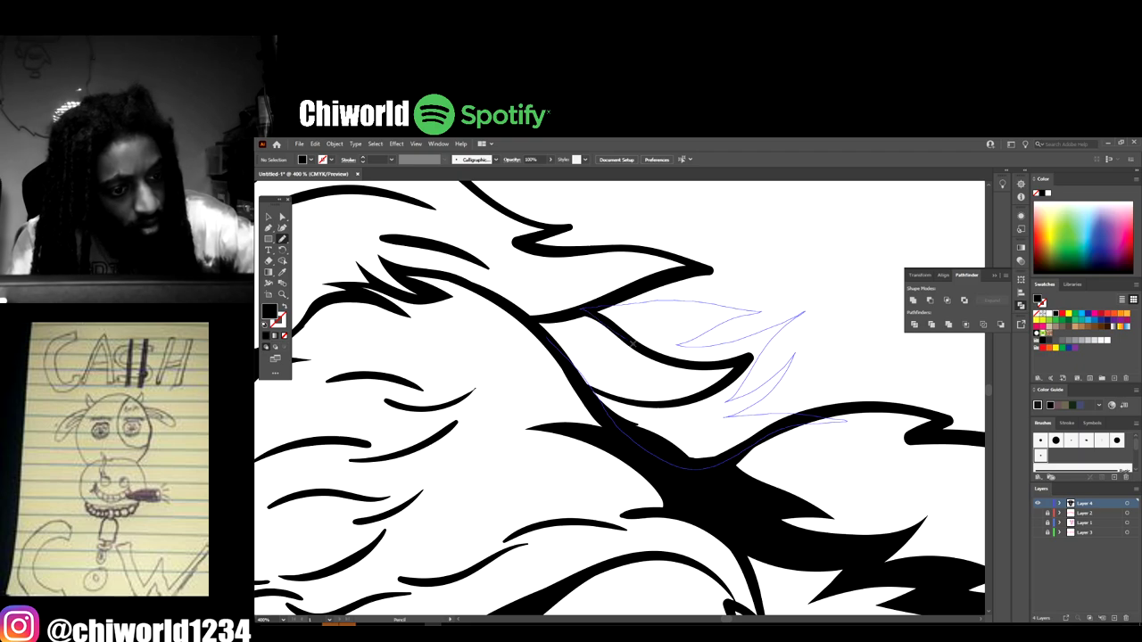
pyautogui.moveTo(730, 364)
pyautogui.mouseDown()
pyautogui.moveTo(649, 386)
pyautogui.moveTo(578, 374)
pyautogui.moveTo(553, 358)
pyautogui.mouseUp()
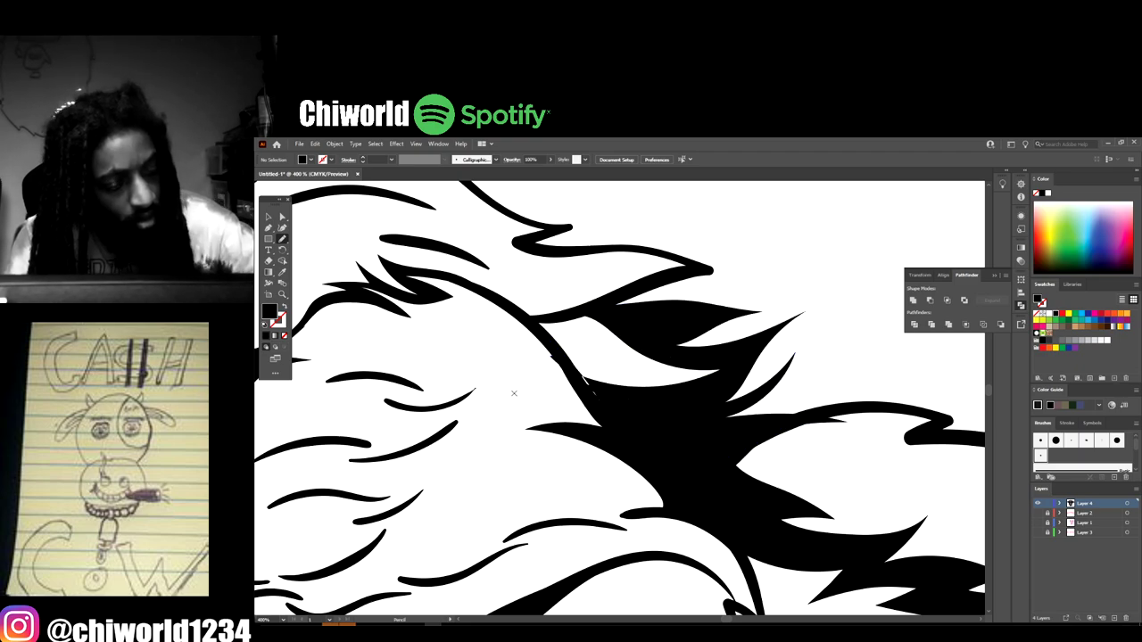
pyautogui.moveTo(627, 410)
pyautogui.mouseDown()
pyautogui.moveTo(683, 389)
pyautogui.moveTo(646, 364)
pyautogui.moveTo(533, 332)
pyautogui.moveTo(540, 339)
pyautogui.mouseUp()
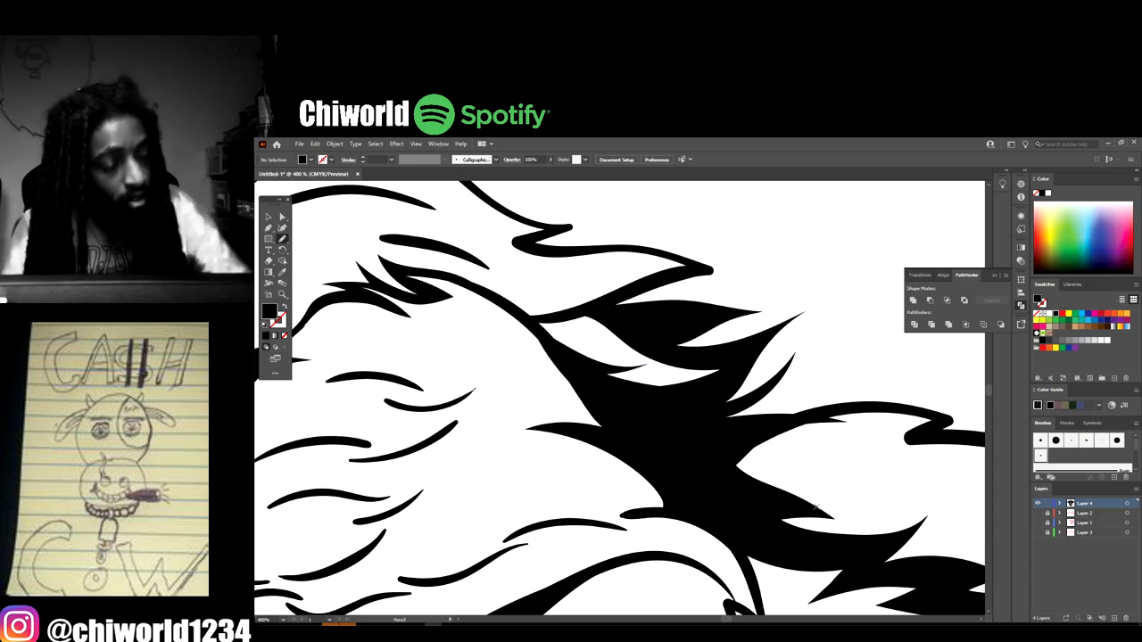
pyautogui.hotkey('ctrl', '-')
pyautogui.hotkey('ctrl', '-')
pyautogui.hotkey('ctrl', '-')
pyautogui.hotkey('ctrl', '-')
pyautogui.hotkey('ctrl', '-')
pyautogui.hotkey('ctrl', '-')
pyautogui.hotkey('ctrl', '-')
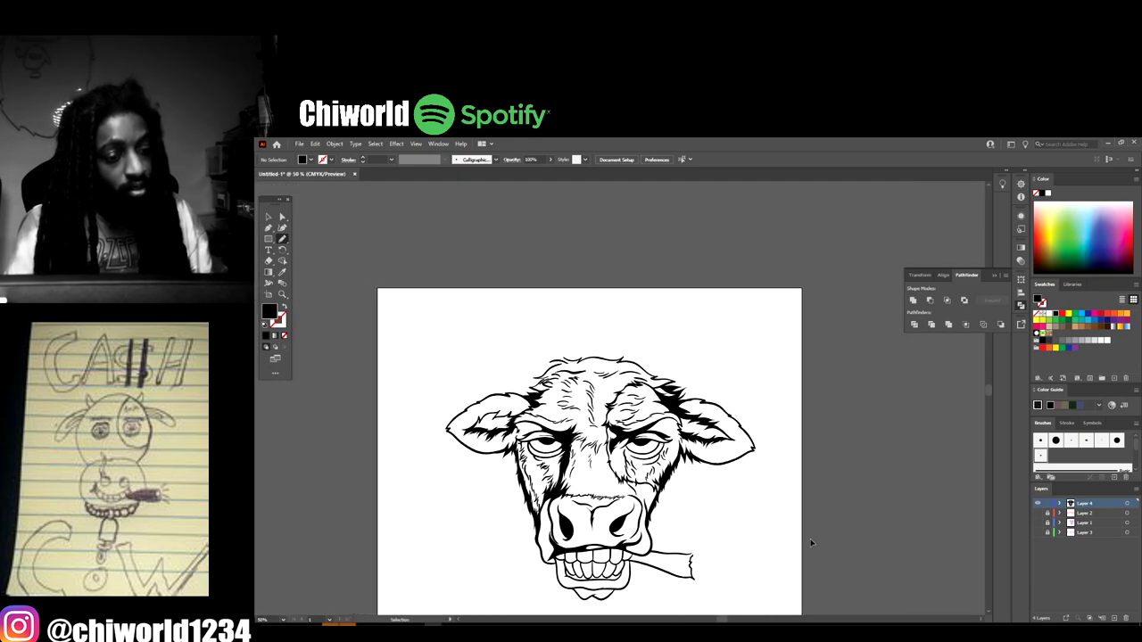
# - Draw a spiky black fur shadow along the head's edge above the left ear, extending up to the loose hair strokes
pyautogui.hotkey('ctrl', '+')
pyautogui.hotkey('ctrl', '+')
pyautogui.hotkey('ctrl', '+')
pyautogui.hotkey('ctrl', '+')
pyautogui.hotkey('ctrl', '+')
pyautogui.hotkey('ctrl', '+')
pyautogui.hotkey('ctrl', '+')
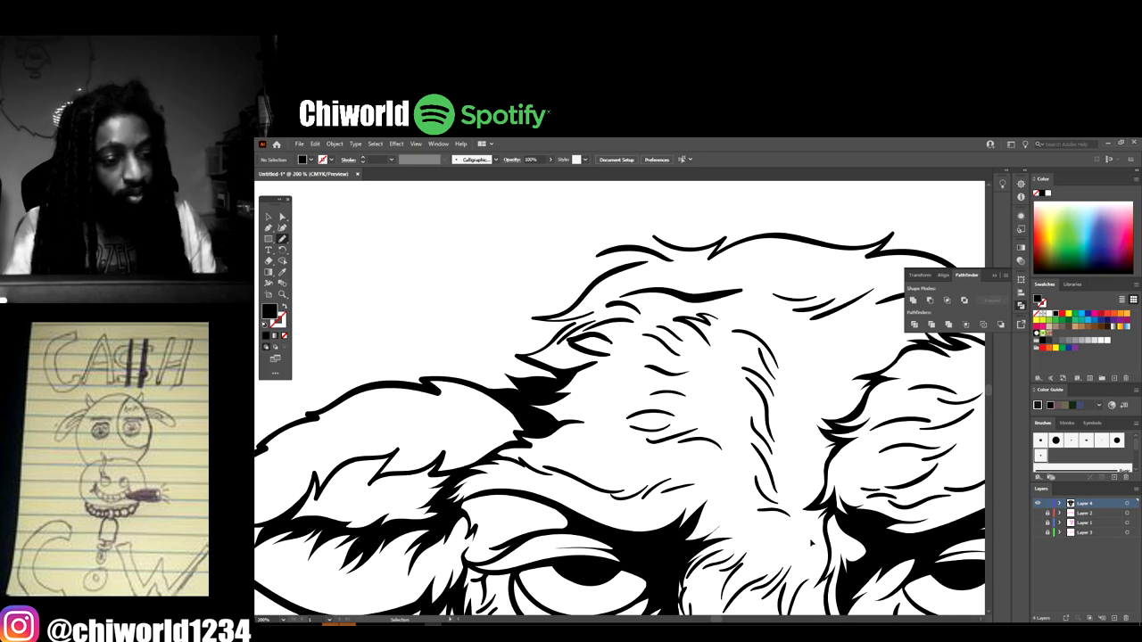
pyautogui.moveTo(527, 475)
pyautogui.mouseDown()
pyautogui.moveTo(583, 503)
pyautogui.moveTo(583, 519)
pyautogui.moveTo(497, 451)
pyautogui.moveTo(589, 473)
pyautogui.moveTo(548, 443)
pyautogui.moveTo(568, 404)
pyautogui.moveTo(563, 386)
pyautogui.mouseUp()
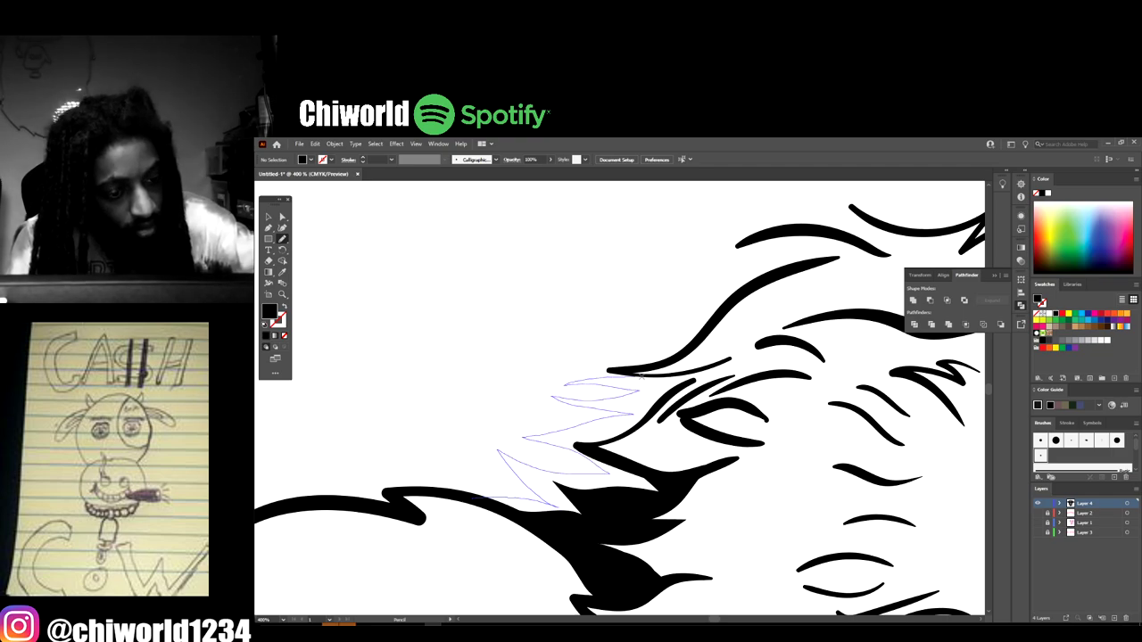
pyautogui.moveTo(737, 358)
pyautogui.mouseDown()
pyautogui.moveTo(601, 448)
pyautogui.moveTo(686, 454)
pyautogui.moveTo(619, 460)
pyautogui.moveTo(692, 480)
pyautogui.moveTo(634, 516)
pyautogui.moveTo(559, 531)
pyautogui.moveTo(450, 492)
pyautogui.mouseUp()
pyautogui.scroll(-7, 543, 511)
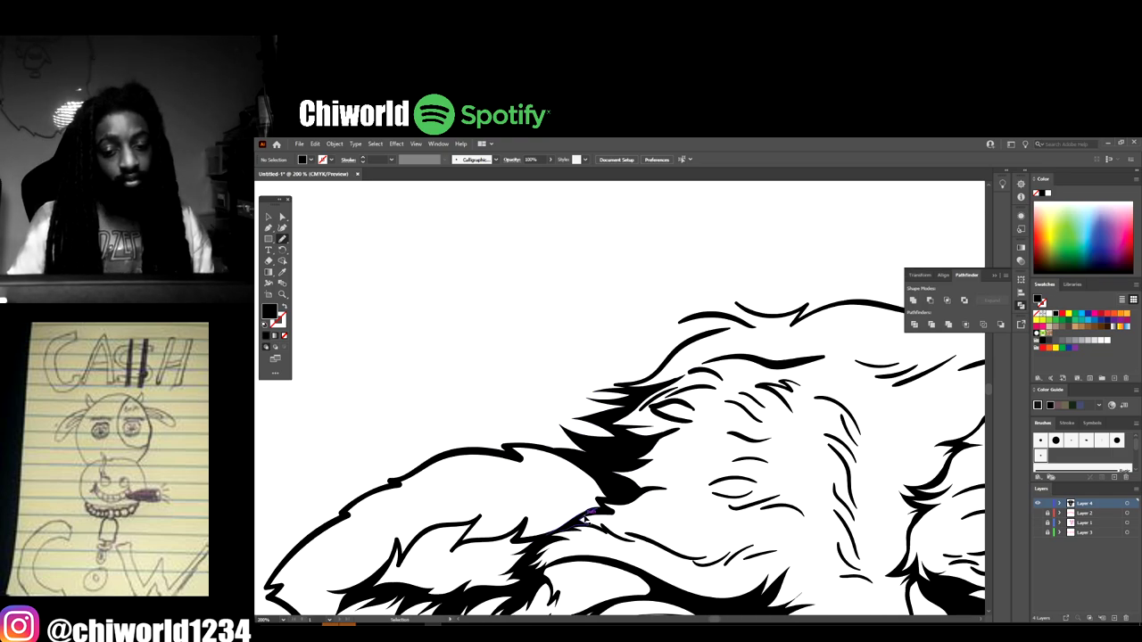
pyautogui.scroll(-1, 723, 564)
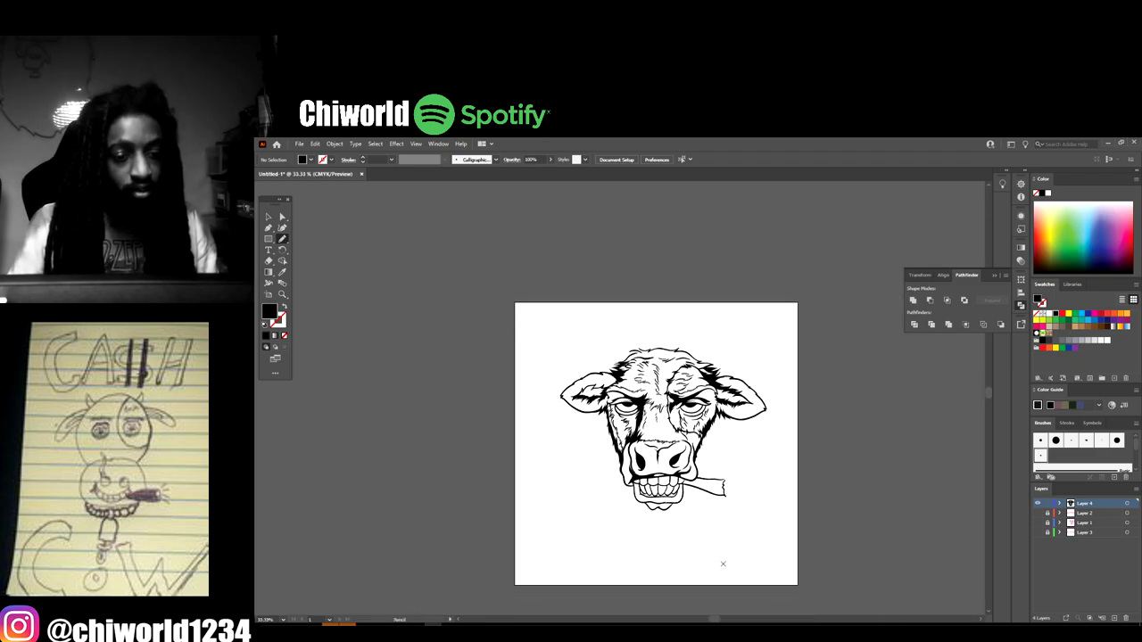
# - Draw a spiky black hair tuft across the crown's left side, joining the loose outline strokes on top of the head
pyautogui.scroll(2, 723, 564)
pyautogui.scroll(4, 745, 570)
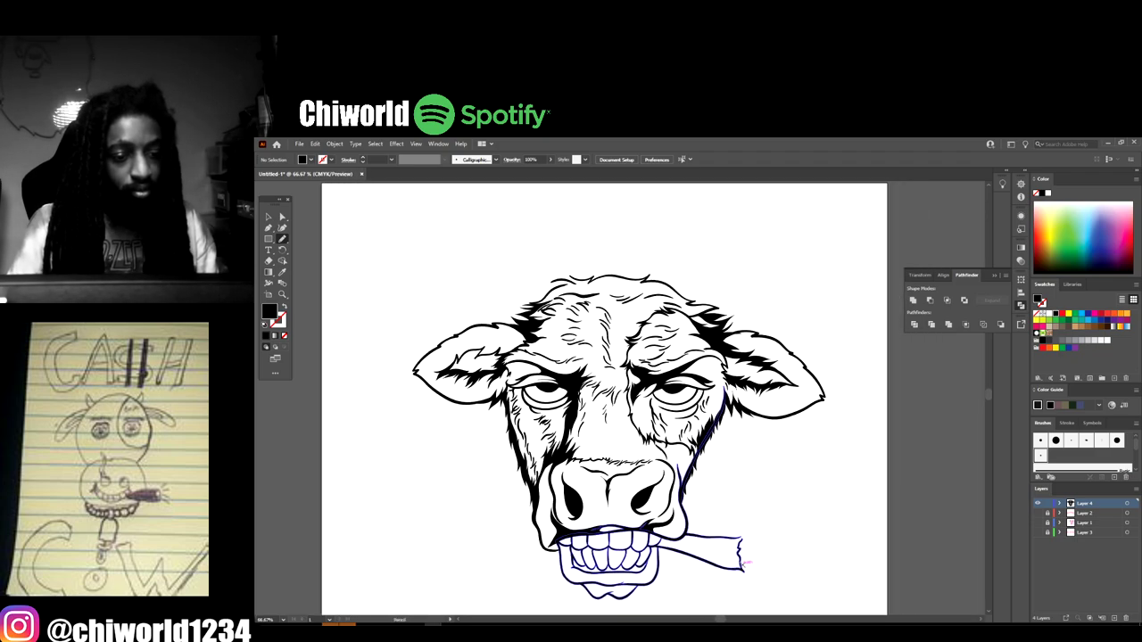
pyautogui.scroll(2, 739, 560)
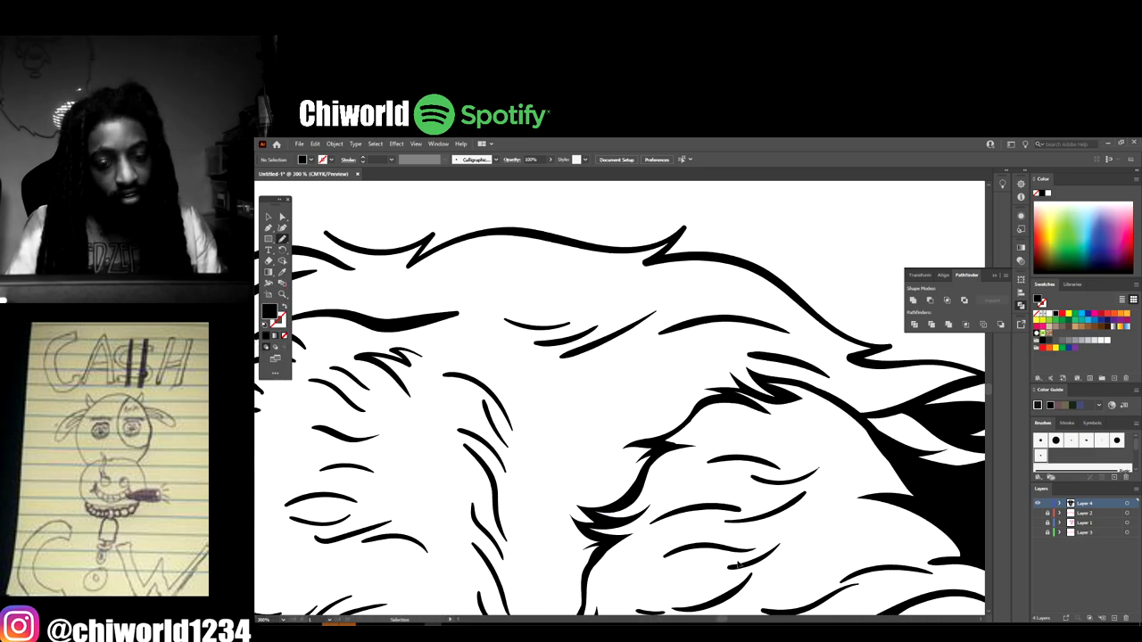
pyautogui.hscroll(-2, 734, 563)
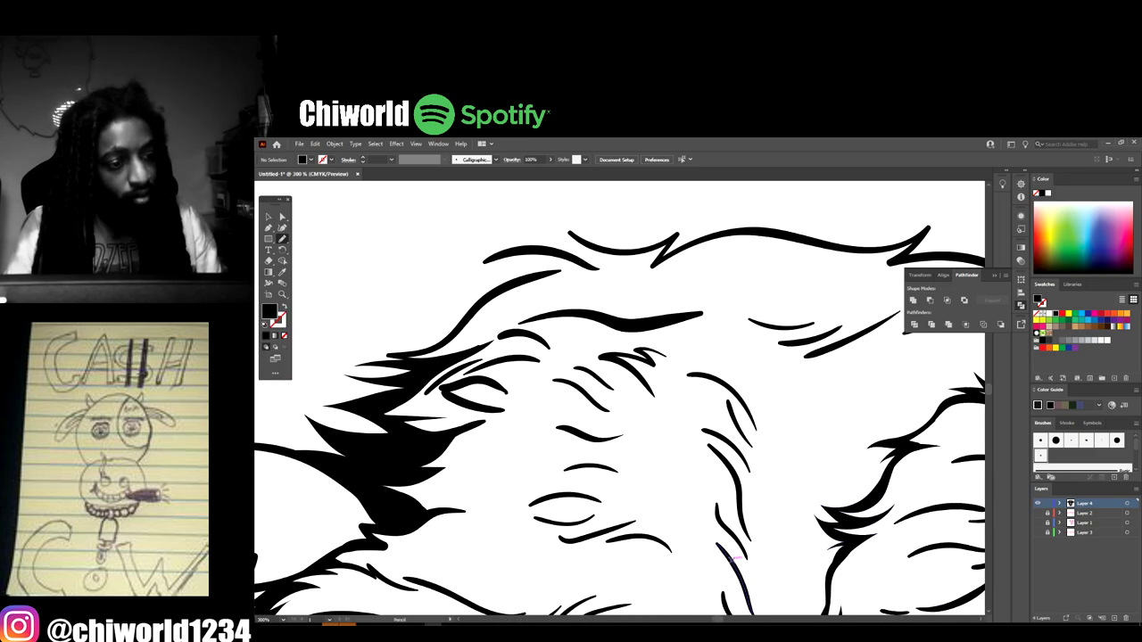
pyautogui.scroll(1, 732, 561)
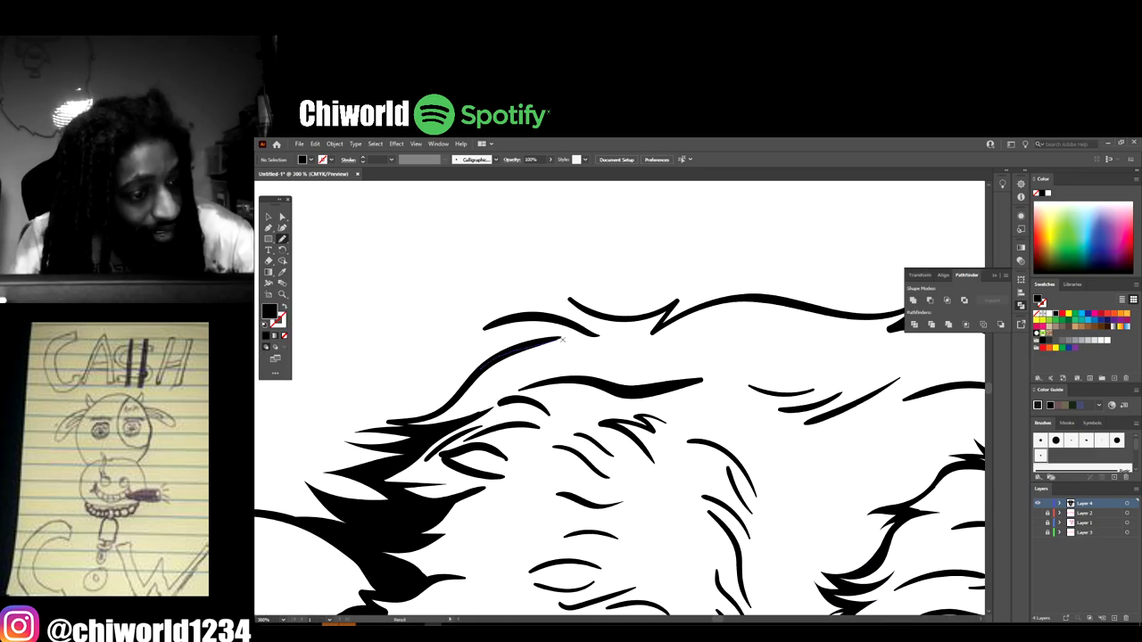
pyautogui.moveTo(563, 339); pyautogui.dragTo(489, 320)
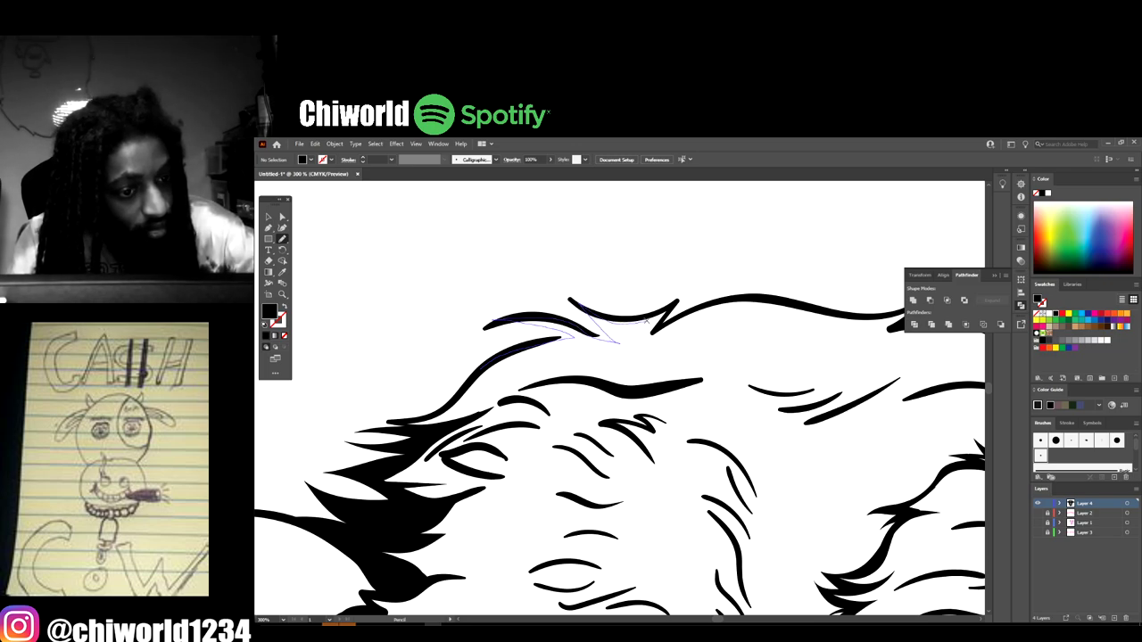
pyautogui.moveTo(644, 343); pyautogui.dragTo(767, 298)
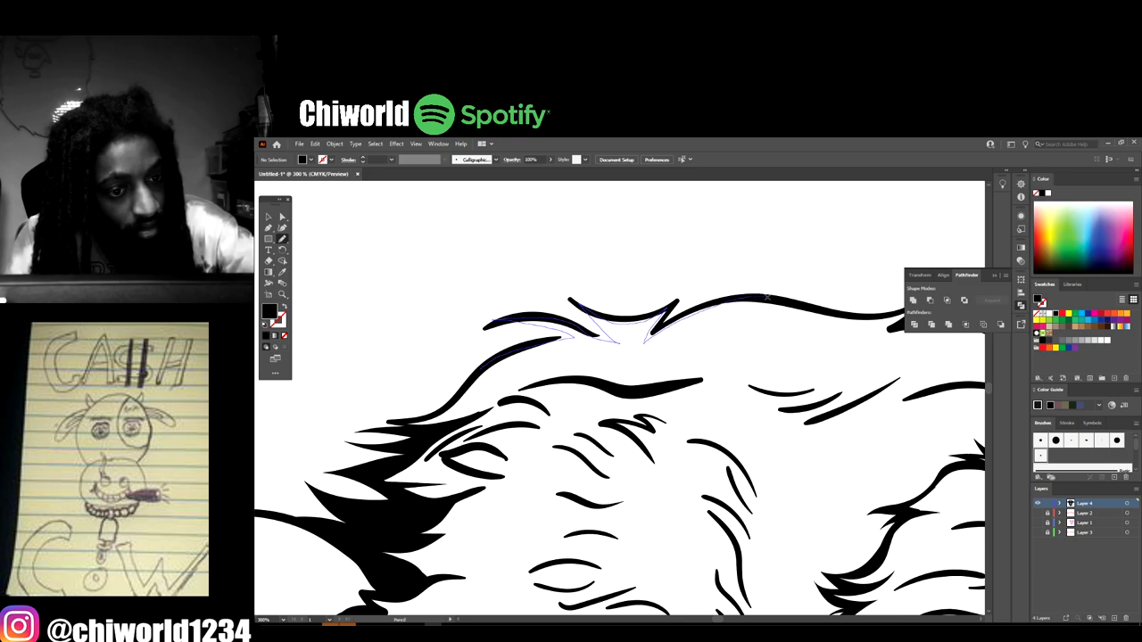
pyautogui.moveTo(689, 304)
pyautogui.mouseDown()
pyautogui.moveTo(704, 268)
pyautogui.moveTo(681, 288)
pyautogui.mouseUp()
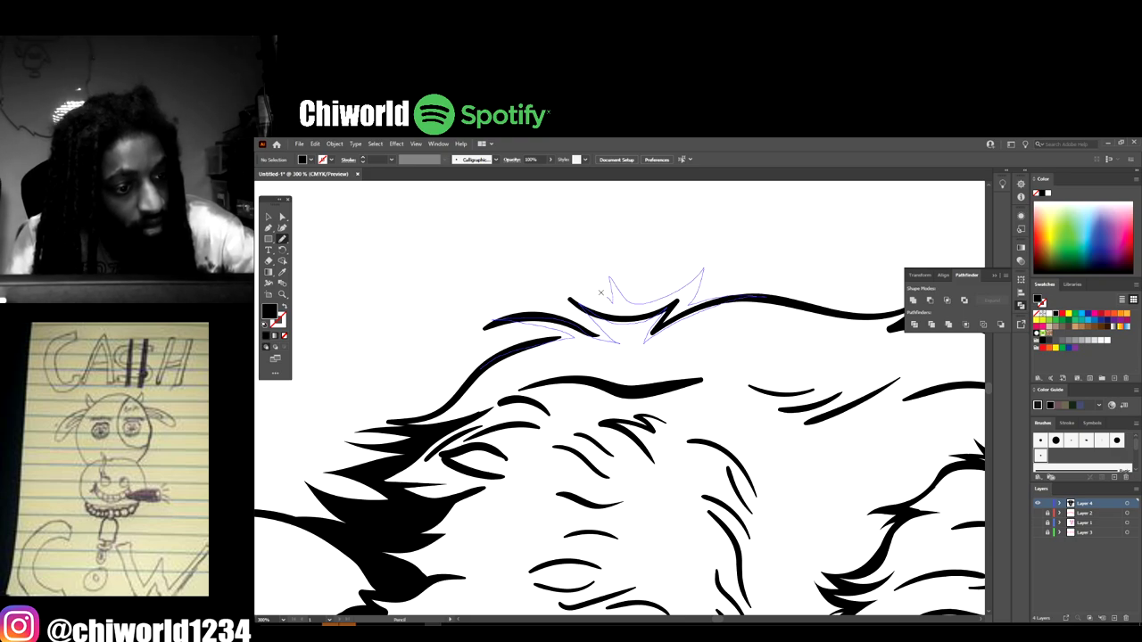
pyautogui.moveTo(601, 293); pyautogui.dragTo(560, 296)
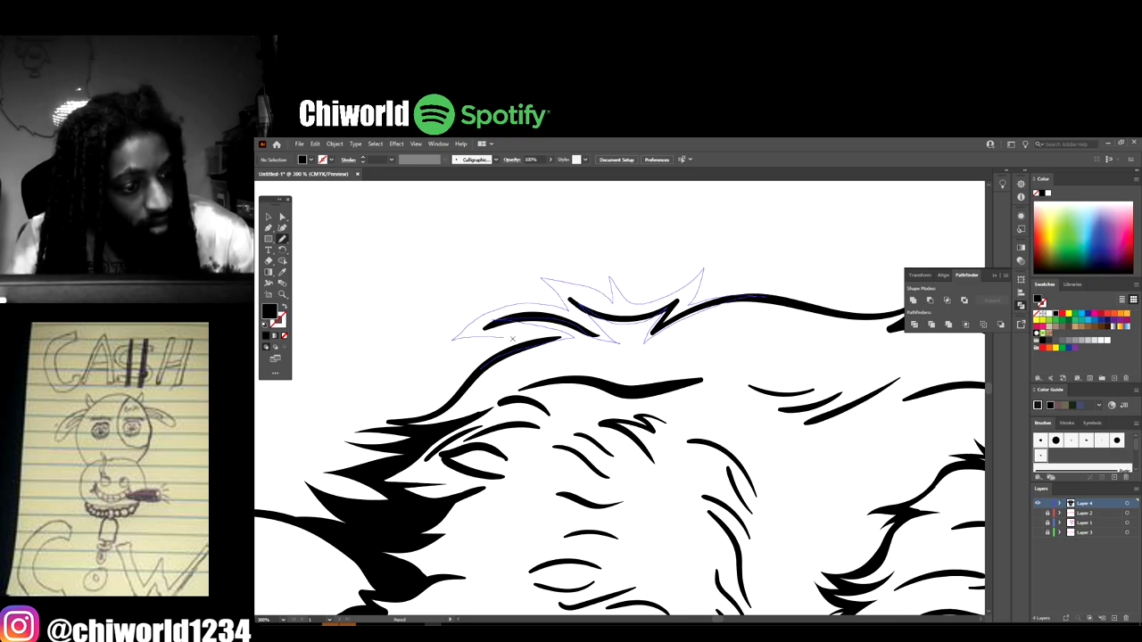
pyautogui.moveTo(513, 340); pyautogui.dragTo(482, 361)
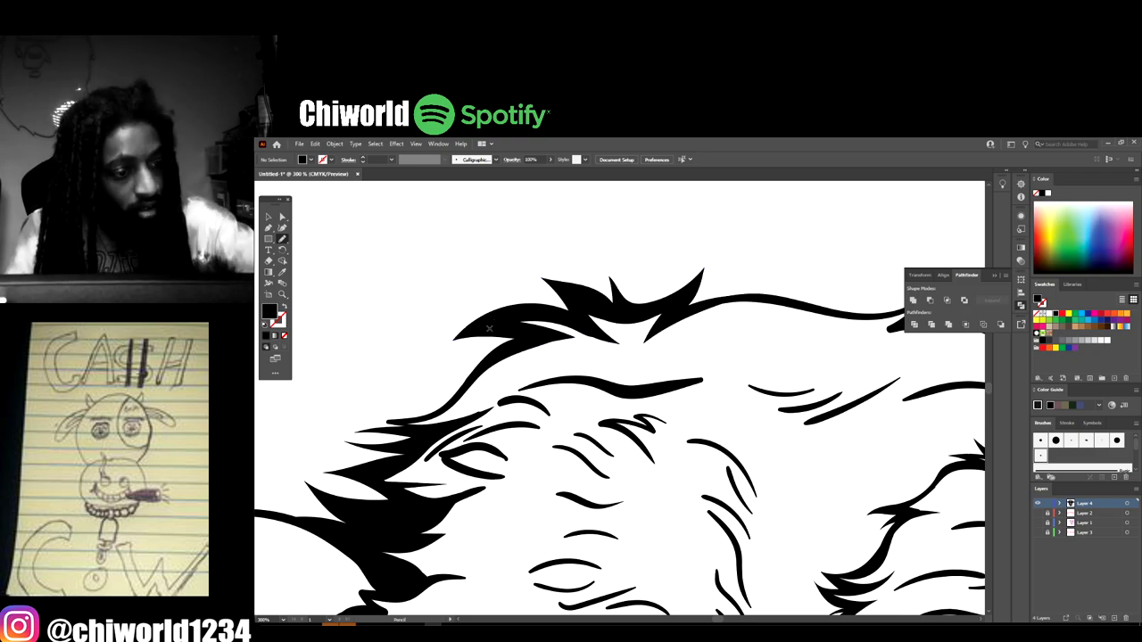
# - Examine the head's overall shading and the hair outline running from the crown down to the right ear
pyautogui.hotkey('ctrl', '-')
pyautogui.hotkey('ctrl', '-')
pyautogui.hotkey('ctrl', '-')
pyautogui.hotkey('ctrl', '-')
pyautogui.hotkey('ctrl', '-')
pyautogui.hotkey('ctrl', '-')
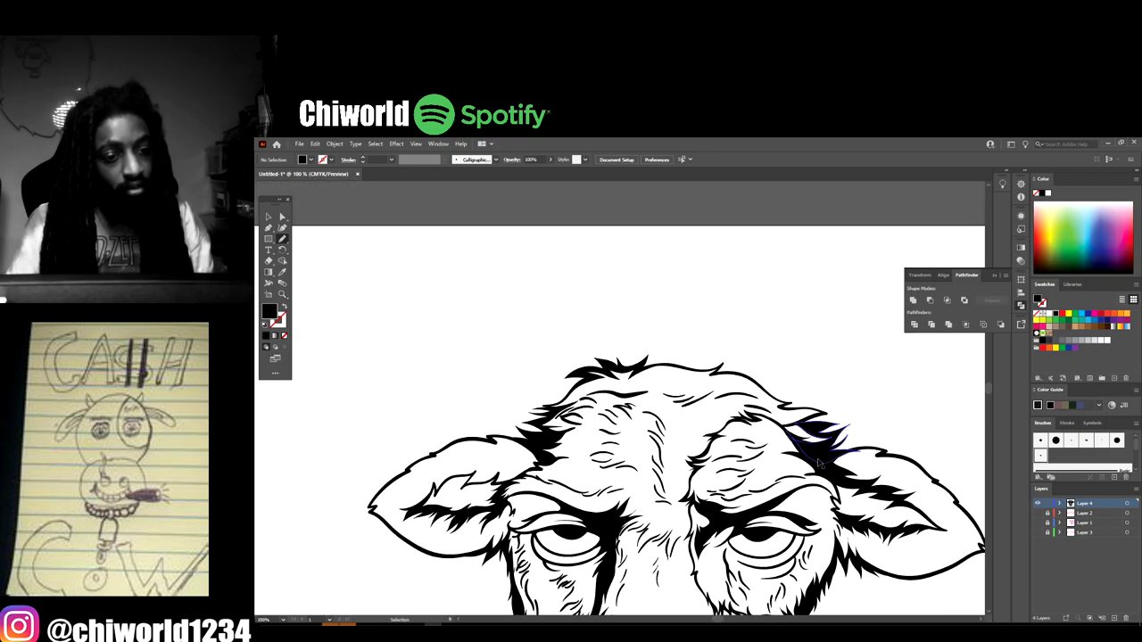
pyautogui.hotkey('ctrl', '+')
pyautogui.hotkey('ctrl', '+')
pyautogui.hotkey('ctrl', '+')
pyautogui.hotkey('ctrl', '+')
pyautogui.hotkey('ctrl', '+')
pyautogui.hotkey('ctrl', '+')
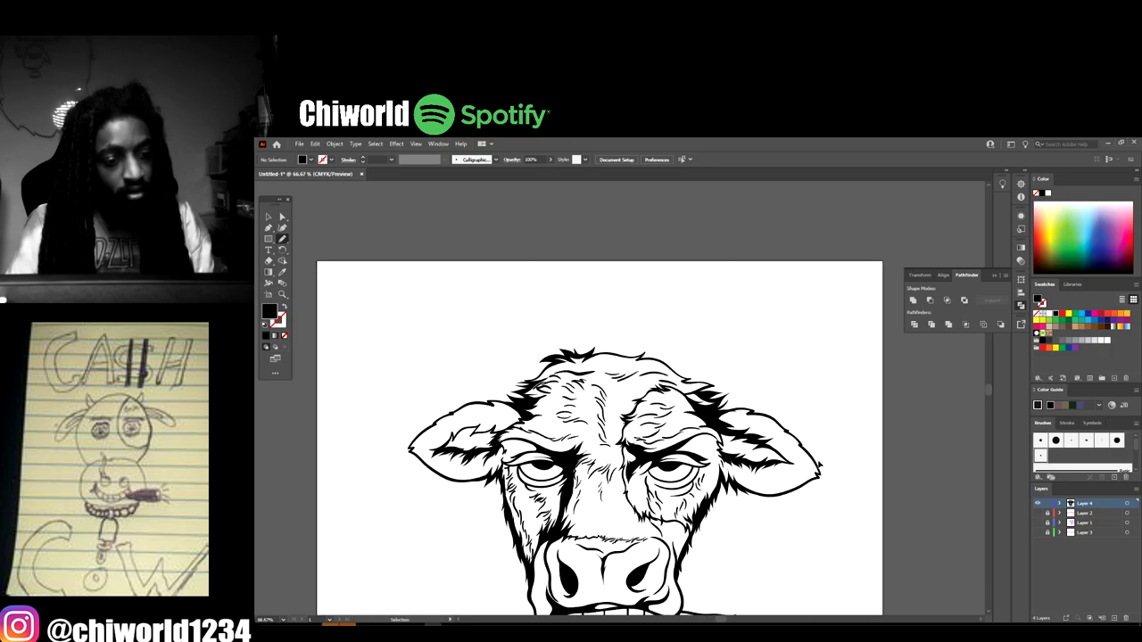
pyautogui.scroll(3, 819, 464)
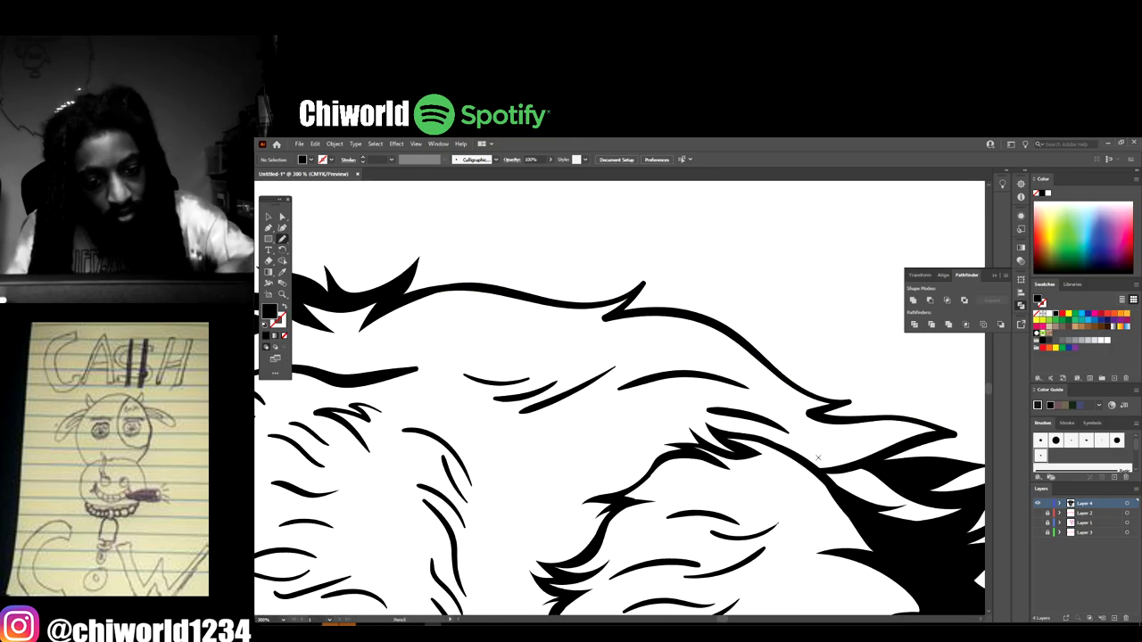
pyautogui.hotkey('ctrl', '-')
pyautogui.hscroll(2, 819, 458)
pyautogui.hotkey('ctrl', '+')
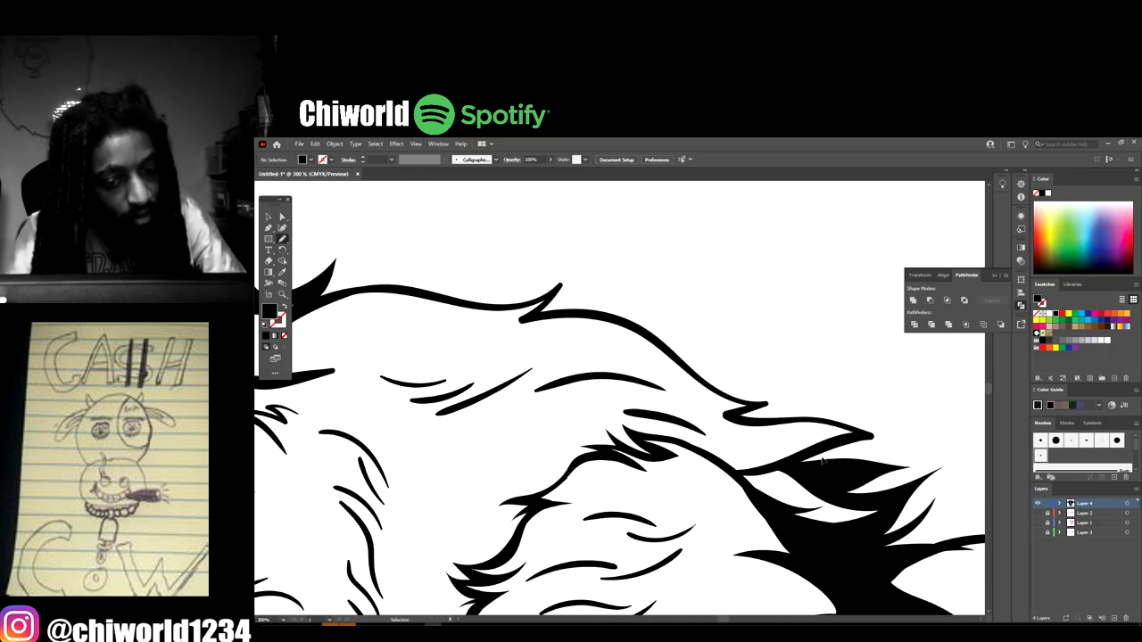
# - Draw a spiky black fur shadow along the crown's outline, from the existing top tuft down to the hair above the right ear
pyautogui.hscroll(-2, 820, 457)
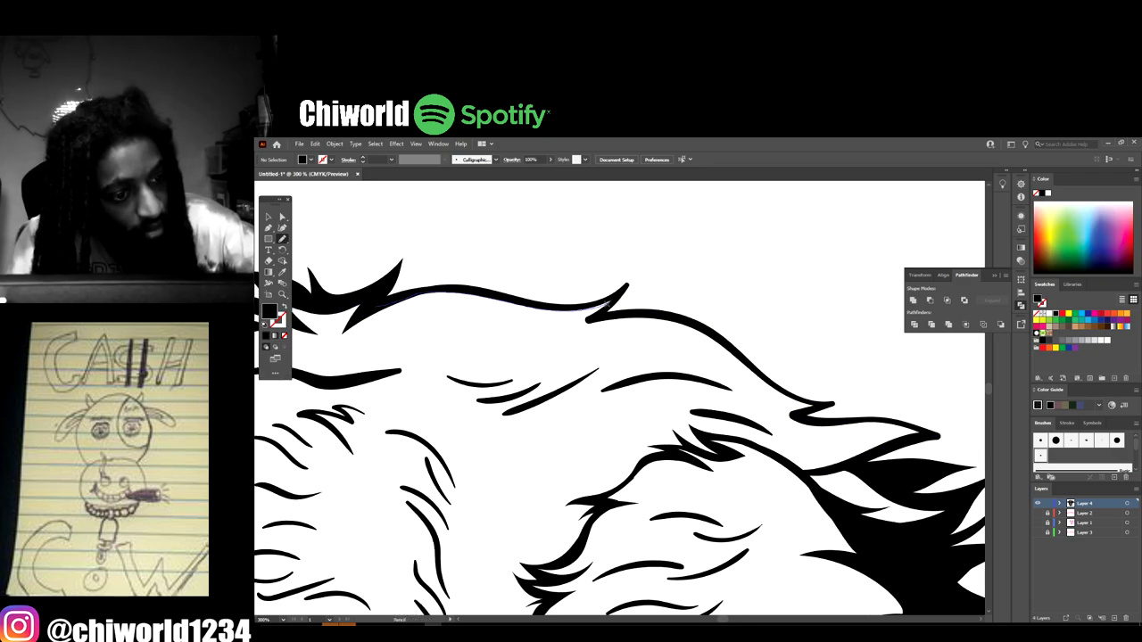
pyautogui.moveTo(643, 318); pyautogui.dragTo(792, 402)
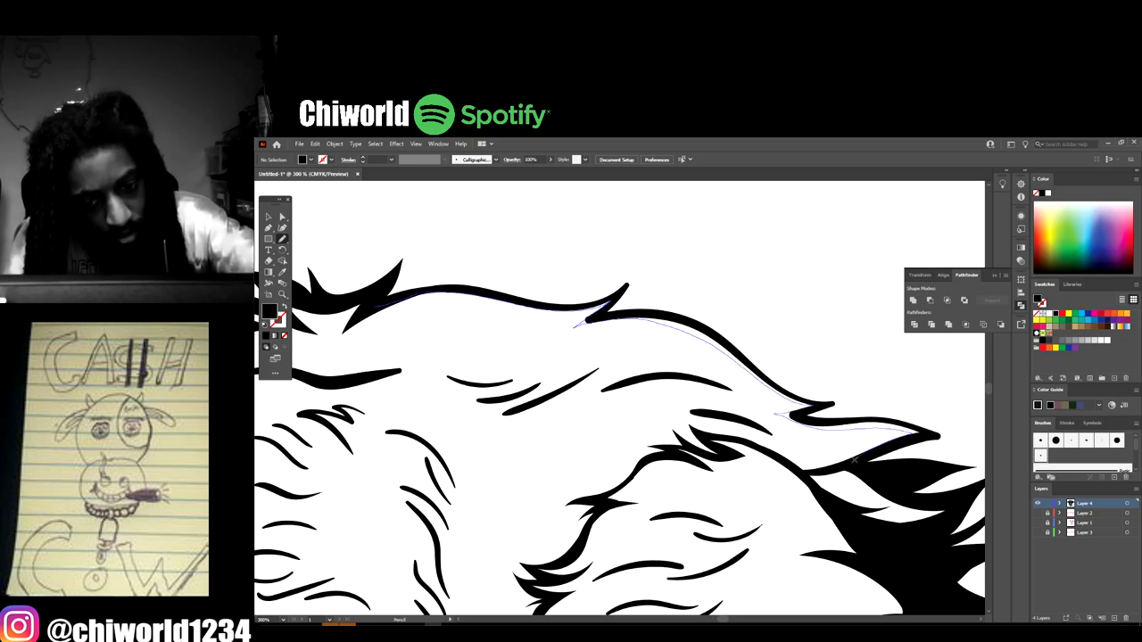
pyautogui.moveTo(898, 463)
pyautogui.mouseDown()
pyautogui.moveTo(979, 438)
pyautogui.moveTo(852, 399)
pyautogui.moveTo(873, 381)
pyautogui.moveTo(807, 389)
pyautogui.moveTo(839, 377)
pyautogui.moveTo(743, 342)
pyautogui.moveTo(771, 320)
pyautogui.moveTo(655, 303)
pyautogui.moveTo(662, 275)
pyautogui.moveTo(633, 293)
pyautogui.moveTo(655, 247)
pyautogui.moveTo(566, 289)
pyautogui.moveTo(577, 253)
pyautogui.moveTo(545, 279)
pyautogui.moveTo(452, 279)
pyautogui.moveTo(444, 253)
pyautogui.moveTo(390, 285)
pyautogui.mouseUp()
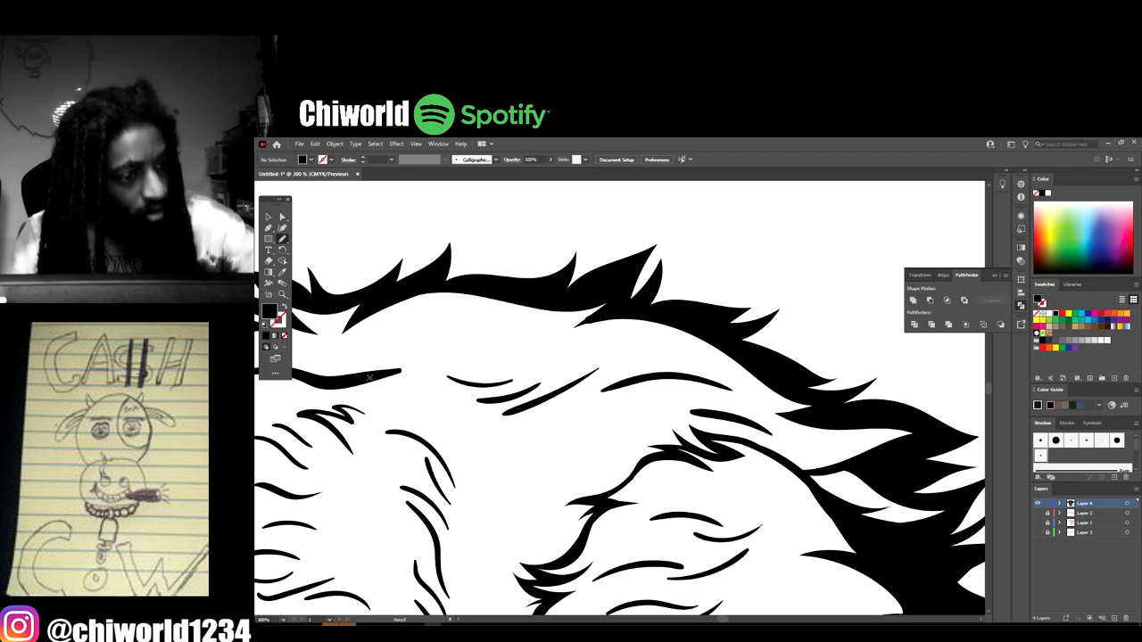
# - Examine the whole cow head on the artboard to judge the balance of its black shading
pyautogui.hotkey('ctrl', '-')
pyautogui.hotkey('ctrl', '-')
pyautogui.hotkey('ctrl', '-')
pyautogui.hotkey('ctrl', '-')
pyautogui.hotkey('ctrl', '-')
pyautogui.hotkey('ctrl', '-')
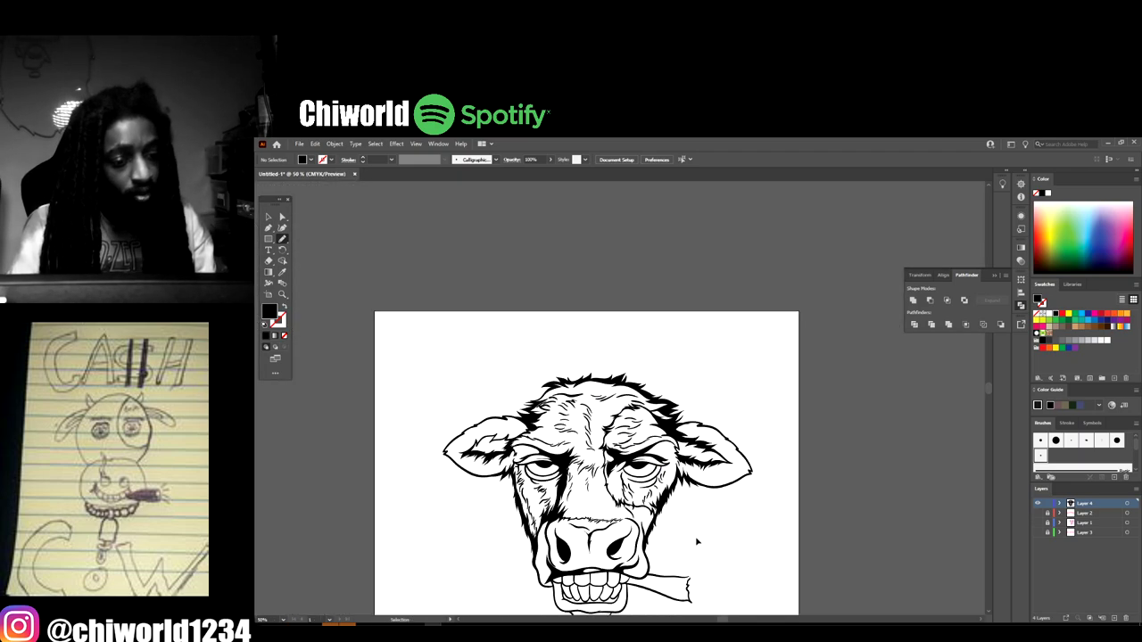
pyautogui.scroll(-4, 706, 538)
pyautogui.hotkey('ctrl', '-')
pyautogui.hscroll(1, 708, 538)
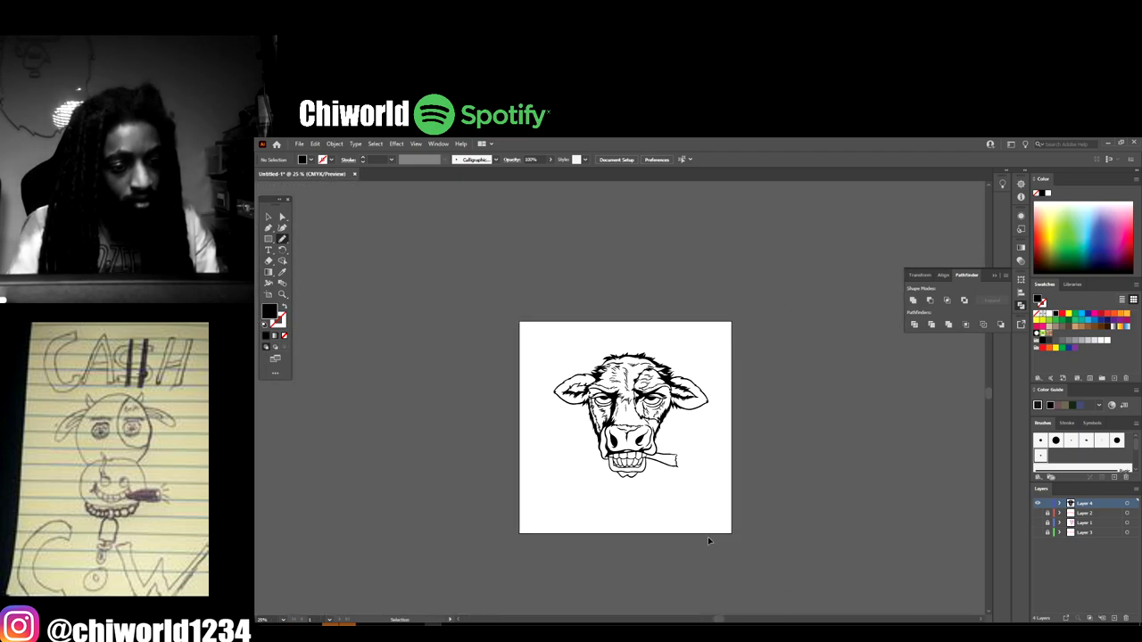
# - Draw pointed black shadow creases on the cigar, running outward from the corner of the mouth with the Pencil tool
pyautogui.hotkey('ctrl', '+')
pyautogui.hotkey('ctrl', '+')
pyautogui.scroll(-4, 709, 536)
pyautogui.hotkey('ctrl', '+')
pyautogui.hotkey('ctrl', '+')
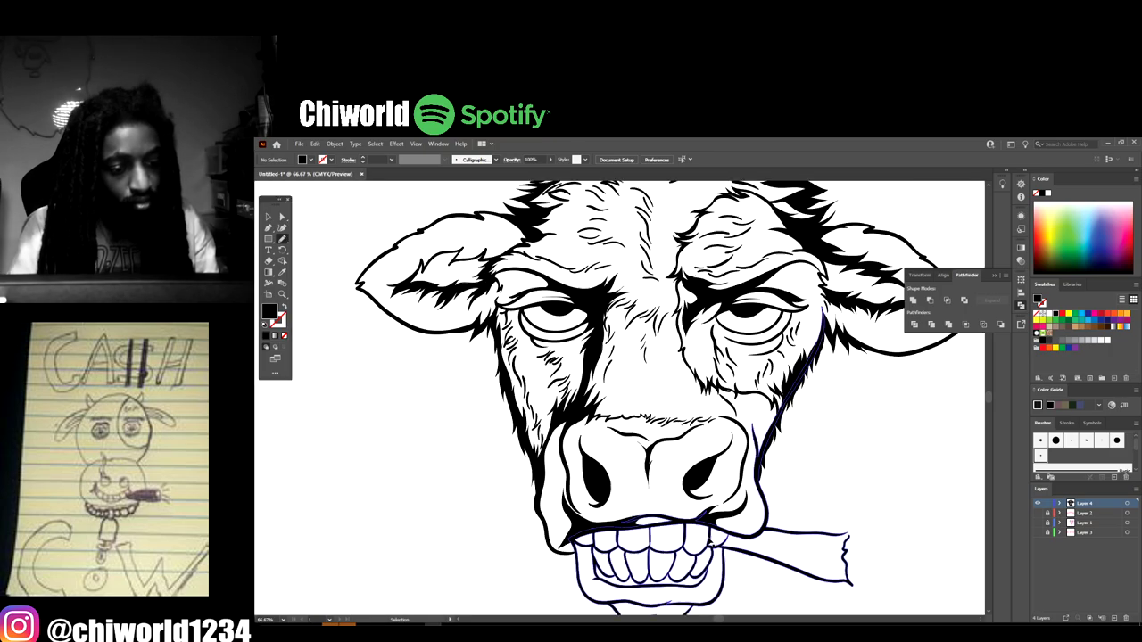
pyautogui.scroll(-6, 708, 538)
pyautogui.scroll(-3, 709, 537)
pyautogui.hotkey('ctrl', '+')
pyautogui.hotkey('ctrl', '+')
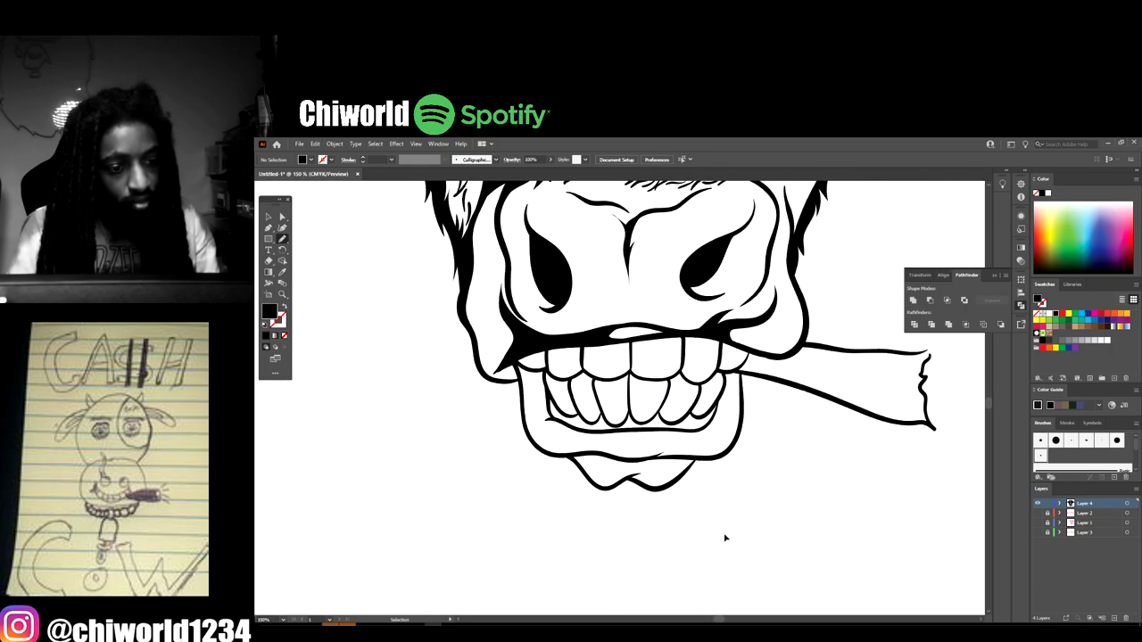
pyautogui.scroll(-2, 726, 538)
pyautogui.hotkey('ctrl', '+')
pyautogui.hotkey('ctrl', '+')
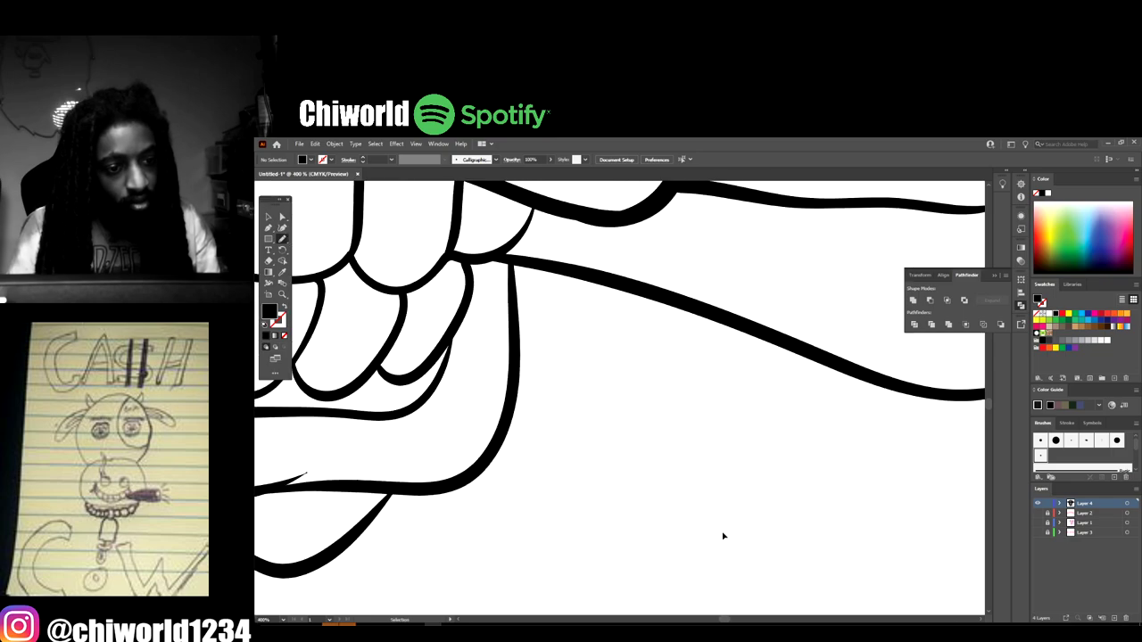
pyautogui.press('n')
pyautogui.scroll(2, 723, 533)
pyautogui.hotkey('ctrl', '-')
pyautogui.hscroll(2, 720, 528)
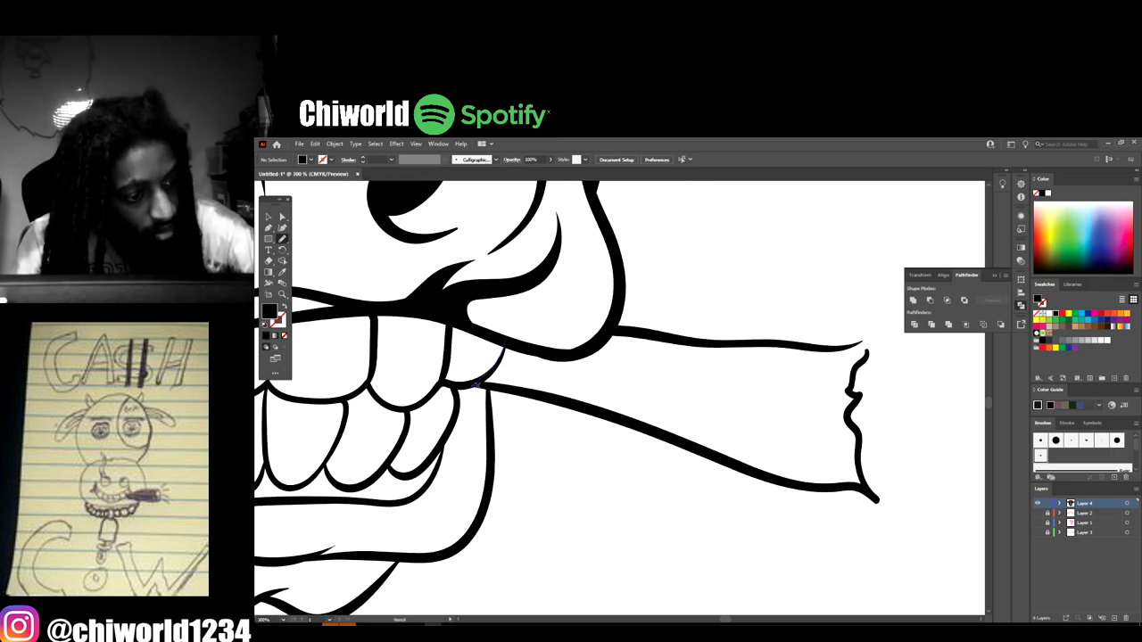
pyautogui.moveTo(477, 384)
pyautogui.mouseDown()
pyautogui.moveTo(569, 400)
pyautogui.moveTo(590, 384)
pyautogui.moveTo(723, 427)
pyautogui.moveTo(583, 375)
pyautogui.moveTo(708, 390)
pyautogui.moveTo(675, 371)
pyautogui.moveTo(592, 362)
pyautogui.moveTo(652, 354)
pyautogui.moveTo(619, 343)
pyautogui.moveTo(818, 375)
pyautogui.moveTo(650, 333)
pyautogui.moveTo(532, 354)
pyautogui.mouseUp()
pyautogui.scroll(-6, 631, 507)
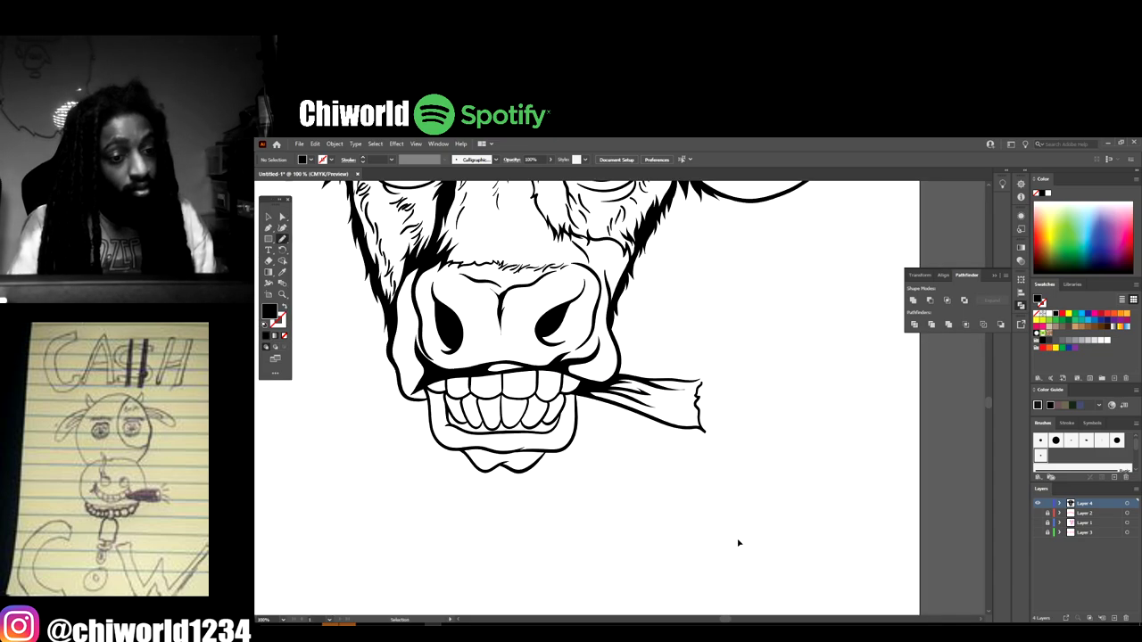
# - Show the Layer 1 sketch together with the inked cow head
pyautogui.scroll(1, 732, 533)
pyautogui.scroll(-1, 732, 533)
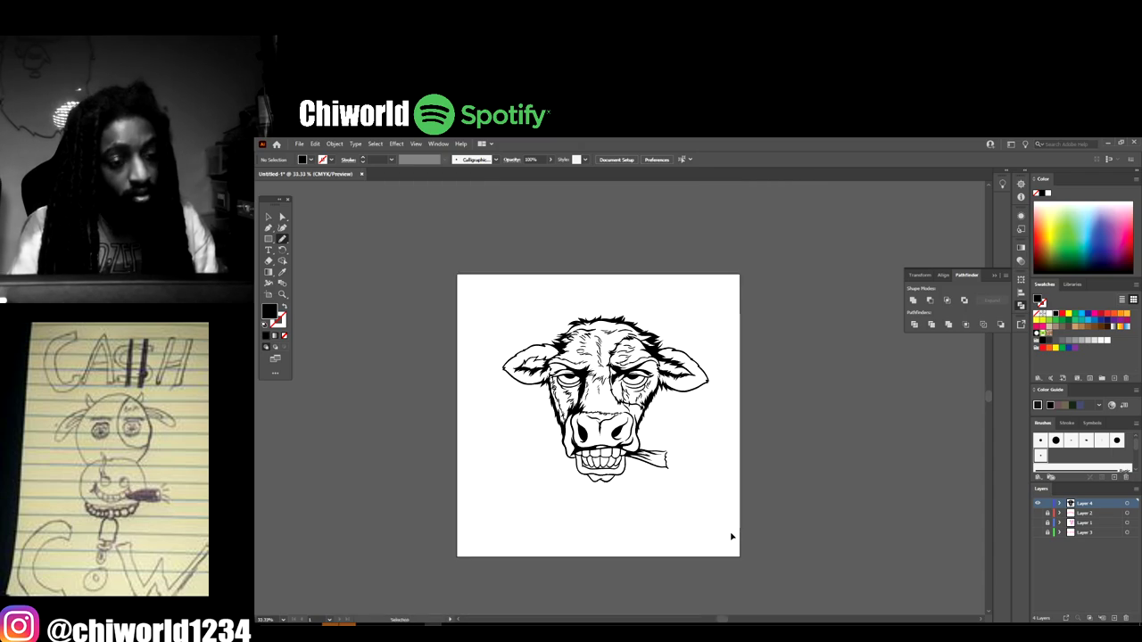
pyautogui.scroll(2, 732, 536)
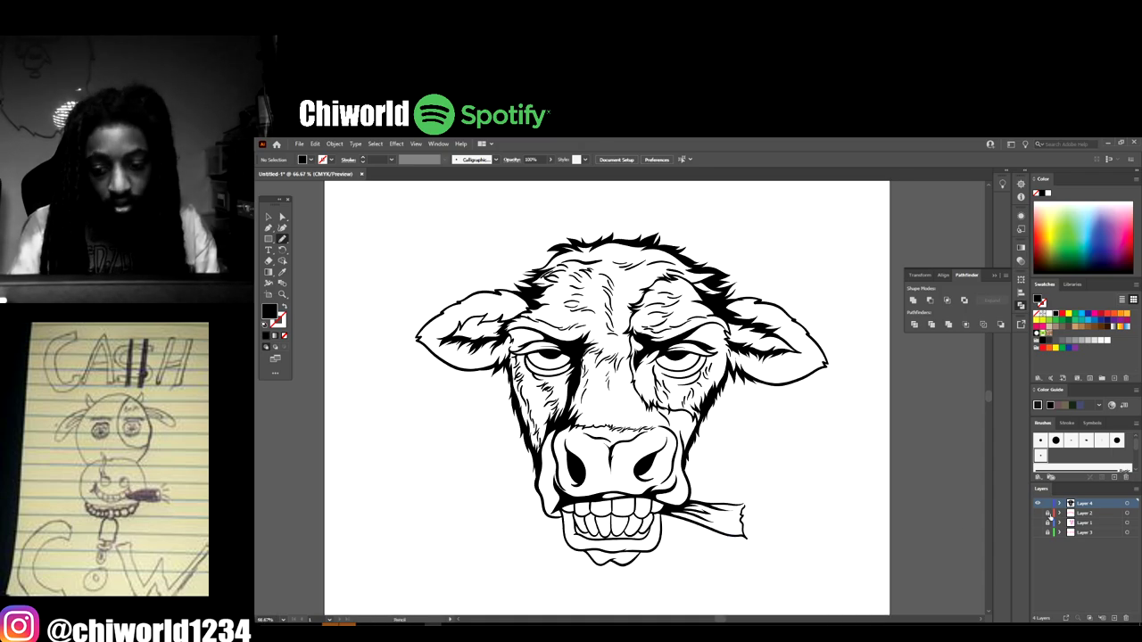
pyautogui.click(1038, 524)
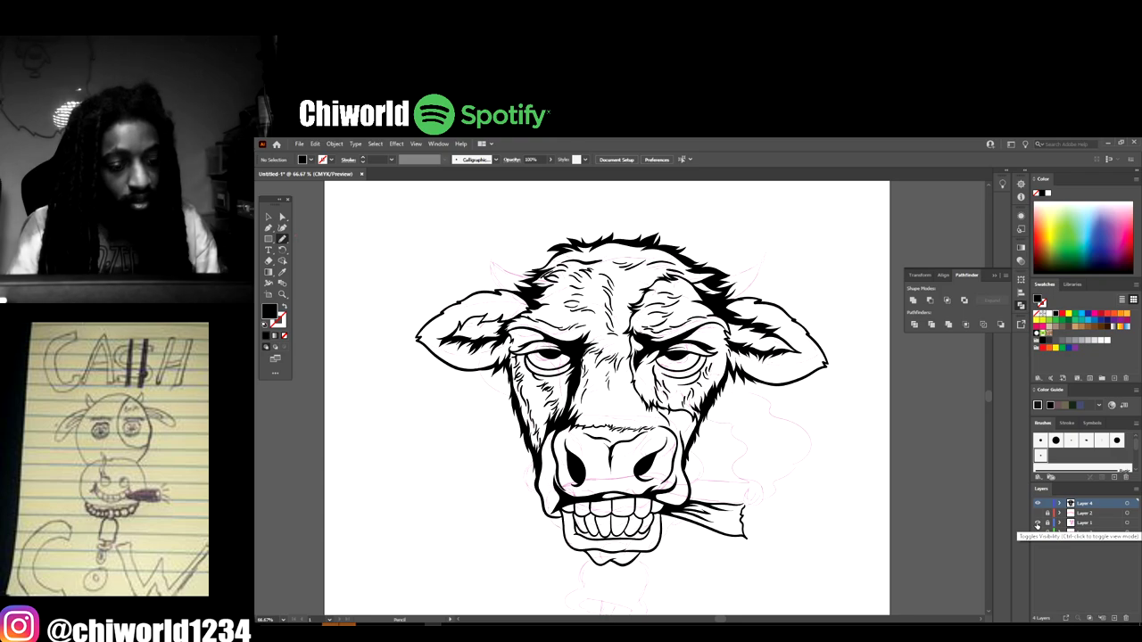
pyautogui.hotkey('ctrl', '-')
pyautogui.scroll(-1, 850, 510)
pyautogui.hotkey('ctrl', '+')
pyautogui.scroll(-1, 883, 502)
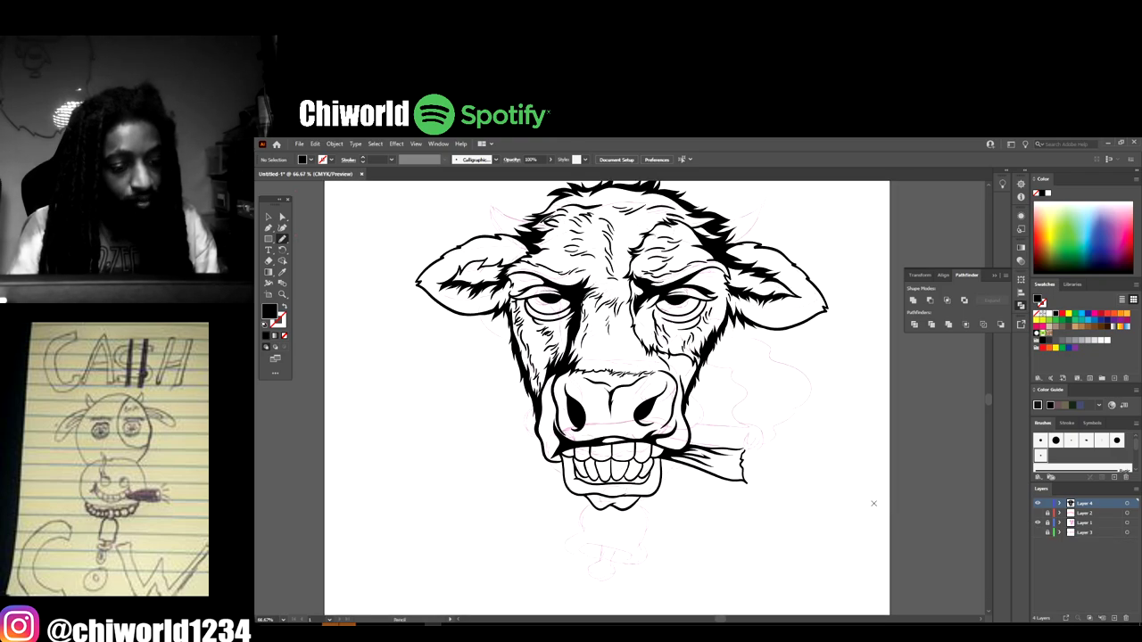
pyautogui.scroll(-1, 752, 455)
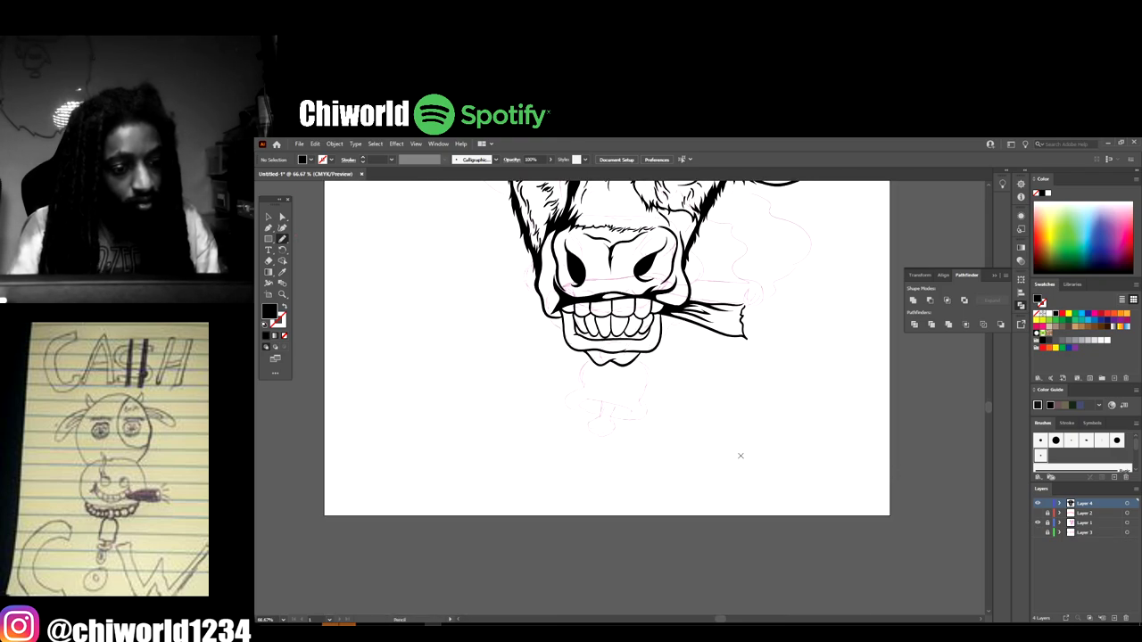
# - Examine the sketched bell below the chin and its position relative to the inked jaw
pyautogui.hotkey('ctrl', '+')
pyautogui.hotkey('ctrl', '+')
pyautogui.hotkey('ctrl', '+')
pyautogui.scroll(2, 739, 450)
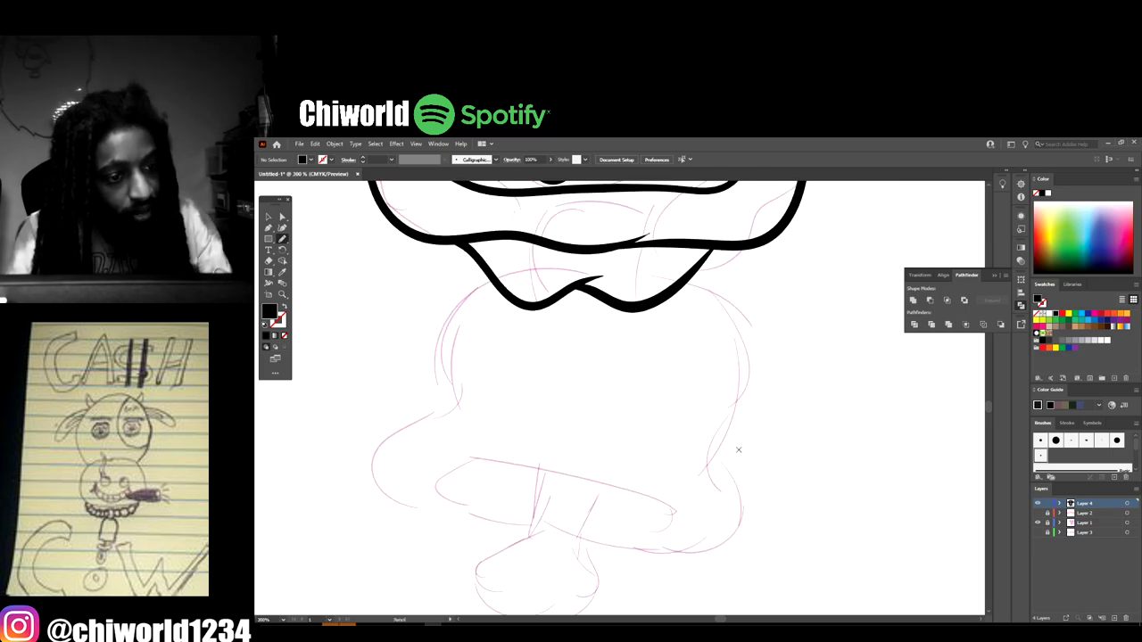
pyautogui.scroll(-2, 739, 450)
pyautogui.hotkey('ctrl', '-')
pyautogui.hotkey('ctrl', '-')
pyautogui.hotkey('ctrl', '-')
pyautogui.hotkey('ctrl', '-')
pyautogui.hotkey('ctrl', '-')
pyautogui.hotkey('ctrl', '-')
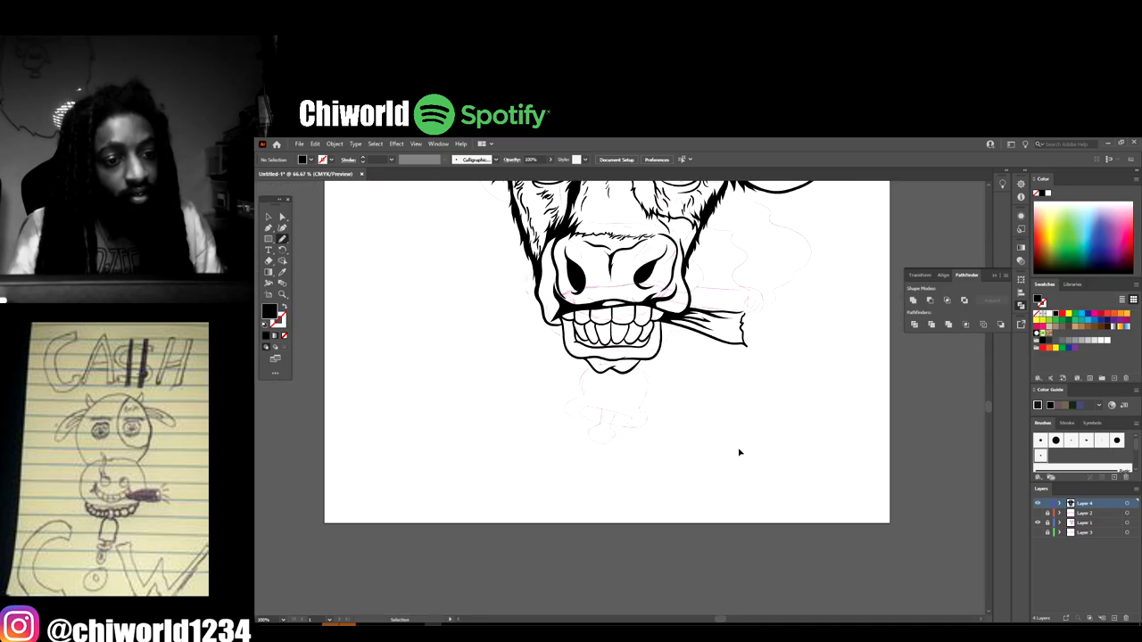
pyautogui.hotkey('ctrl', '+')
pyautogui.hotkey('ctrl', '+')
pyautogui.hotkey('ctrl', '+')
pyautogui.hotkey('ctrl', '+')
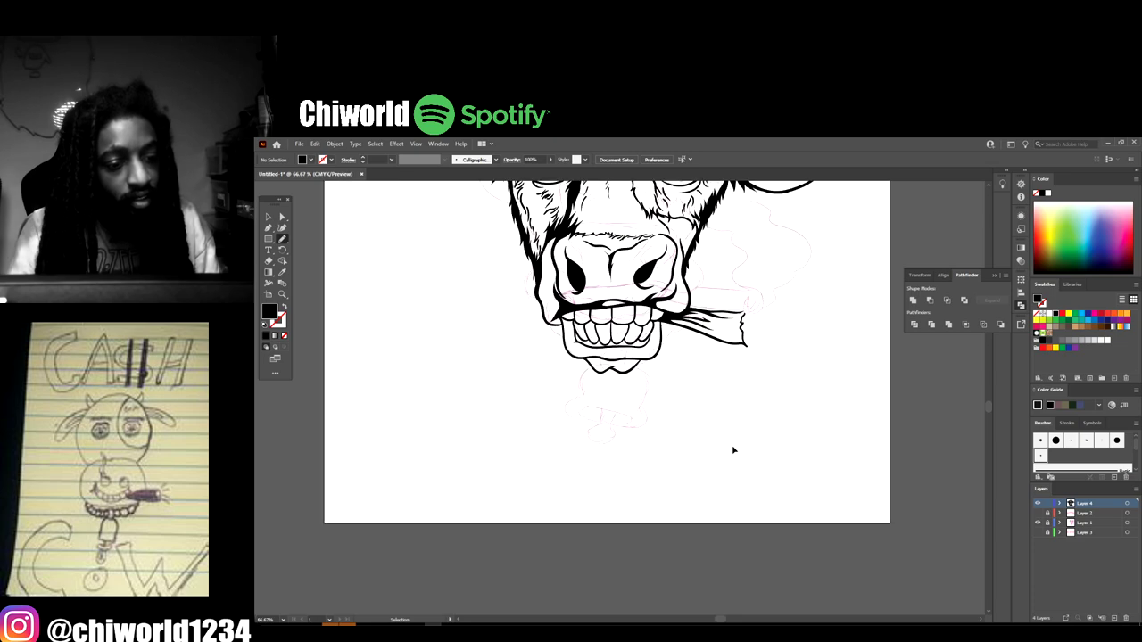
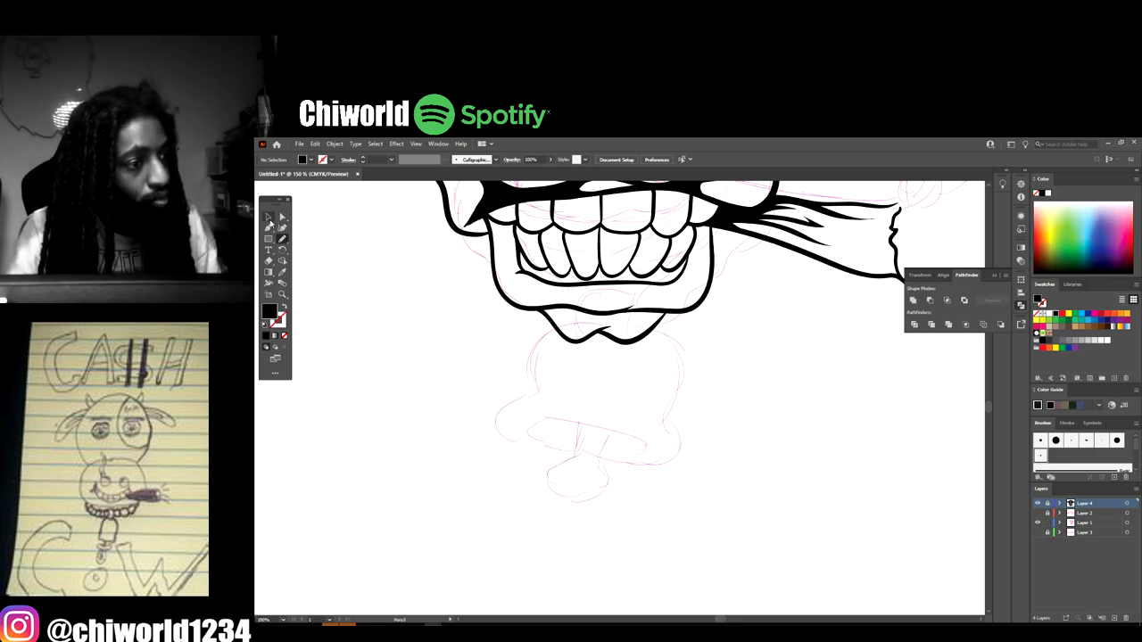
# - Lock Layer 4, unlock Layer 1 and nudge the entire sketch down so the bell sits lower beneath the chin
pyautogui.hotkey('ctrl', '-')
pyautogui.hotkey('ctrl', '-')
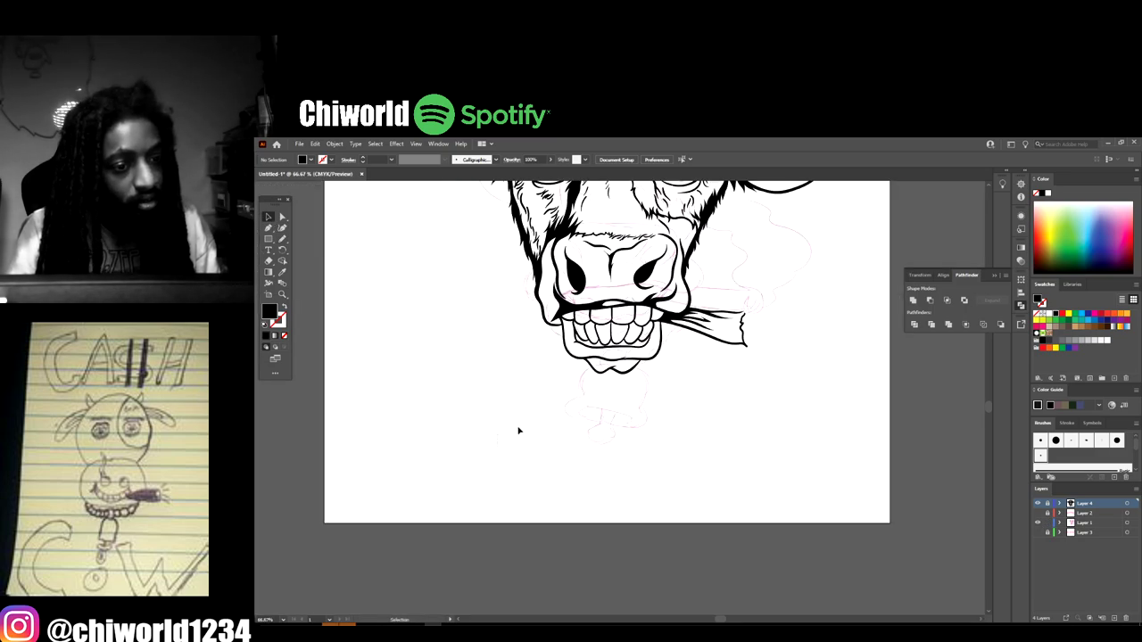
pyautogui.hotkey('ctrl', 'a')
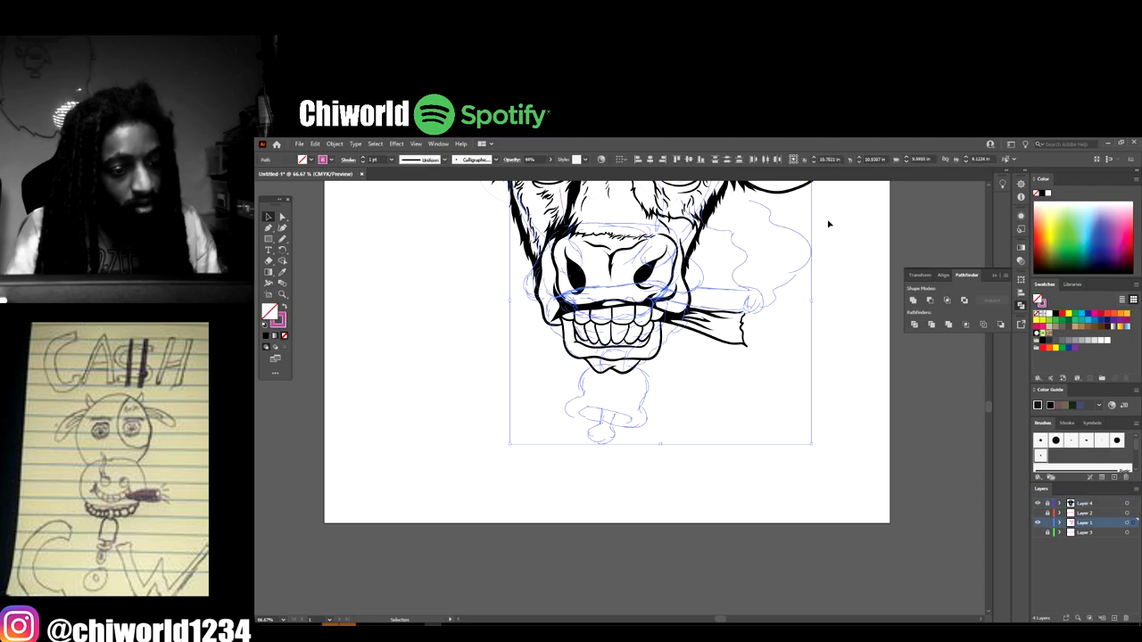
pyautogui.press('Down')
pyautogui.press('Down')
pyautogui.press('Down')
pyautogui.press('Down')
pyautogui.press('Down')
pyautogui.press('Down')
pyautogui.press('Down')
pyautogui.press('Down')
pyautogui.press('Down')
pyautogui.press('Down')
pyautogui.press('Down')
pyautogui.press('Down')
pyautogui.press('Down')
pyautogui.press('Down')
pyautogui.press('Down')
pyautogui.press('Down')
pyautogui.press('Down')
pyautogui.press('Down')
pyautogui.press('Down')
pyautogui.press('Down')
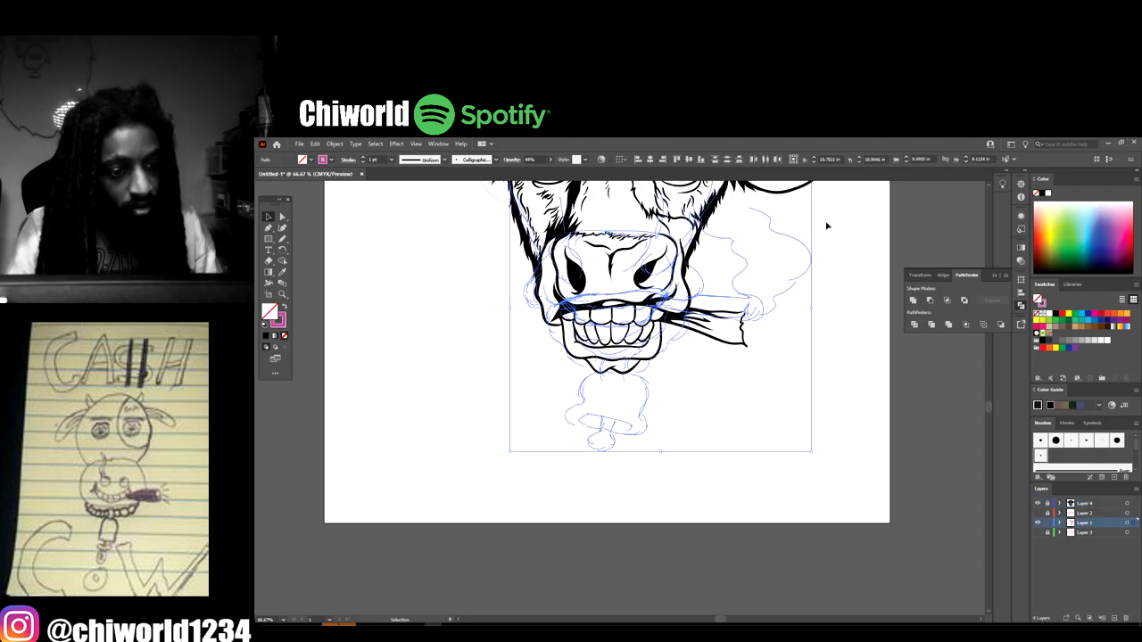
pyautogui.press('Down')
pyautogui.hotkey('shift', 'Down')
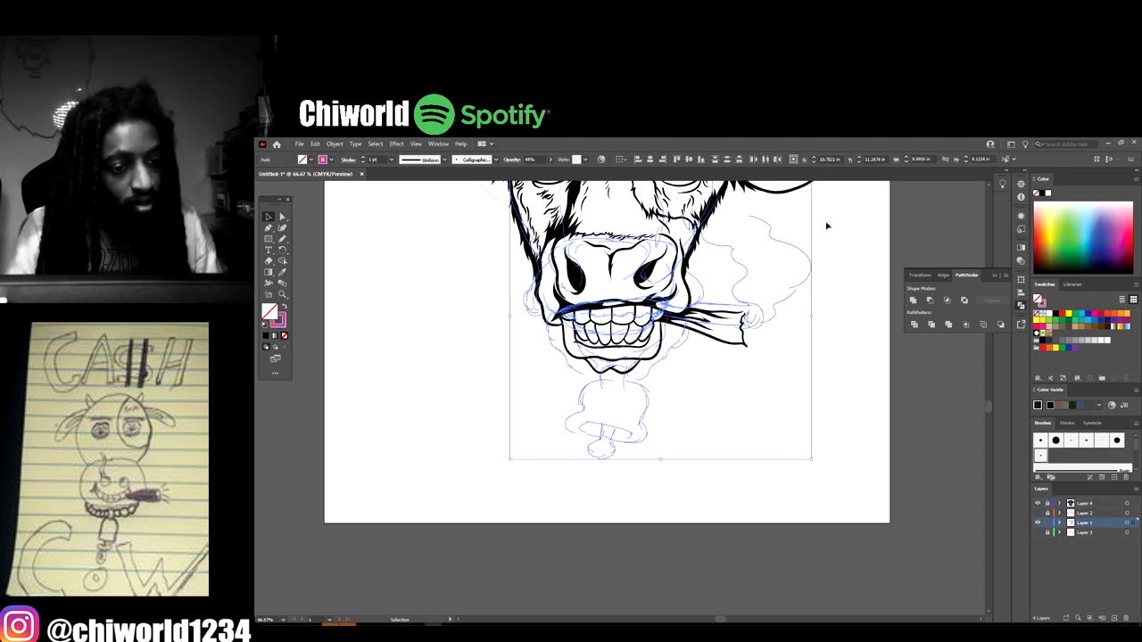
pyautogui.click(856, 380)
# - Lock the Layer 1 sketch again and make the unlocked Layer 4 the active drawing layer
pyautogui.scroll(3, 920, 421)
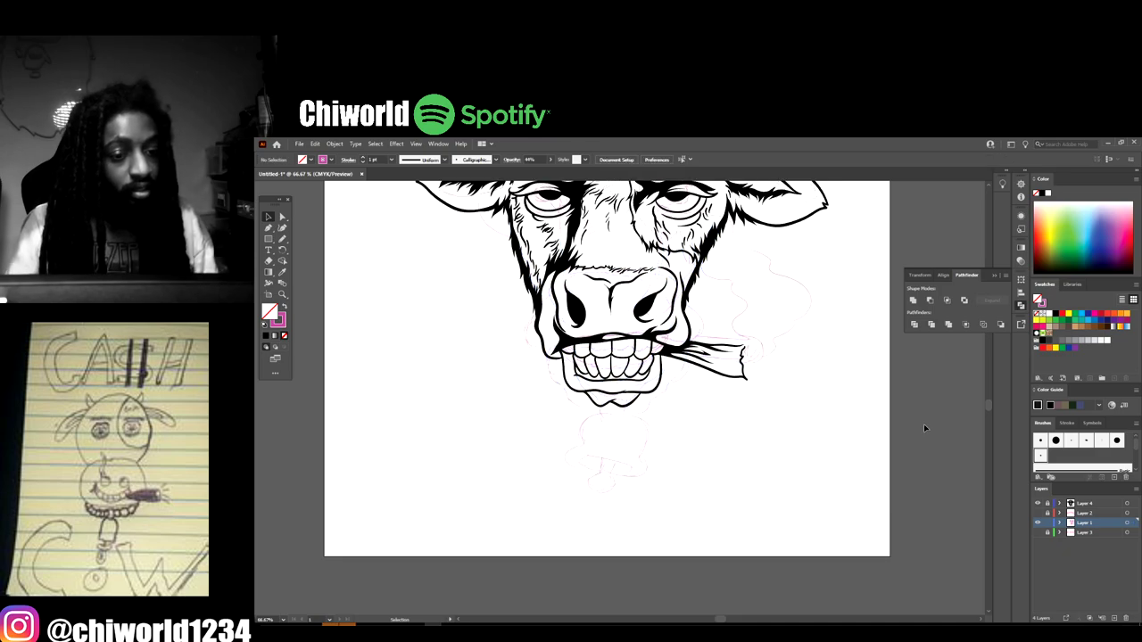
pyautogui.hotkey('ctrl', '-')
pyautogui.hotkey('ctrl', '-')
pyautogui.hotkey('ctrl', '+')
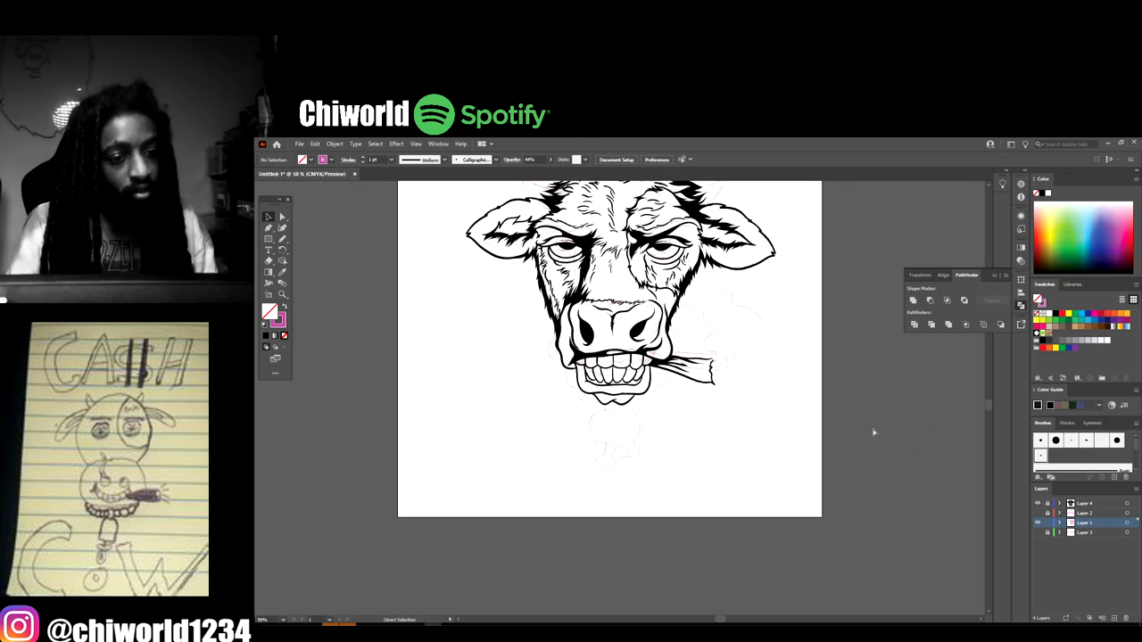
pyautogui.scroll(1, 892, 473)
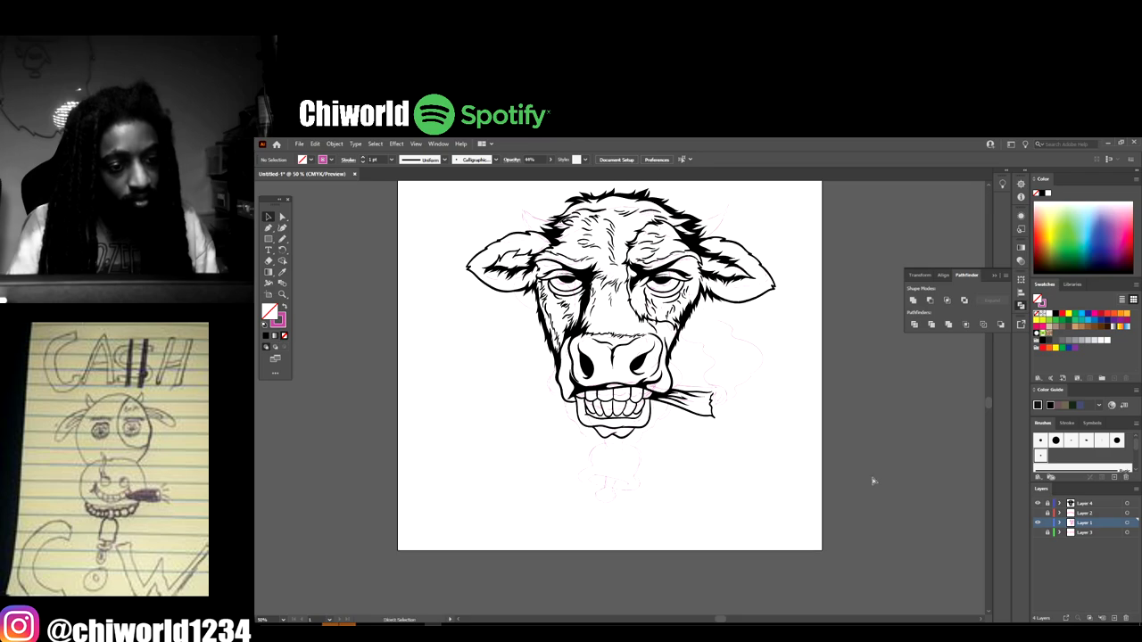
pyautogui.hotkey('ctrl', '+')
pyautogui.hotkey('ctrl', '+')
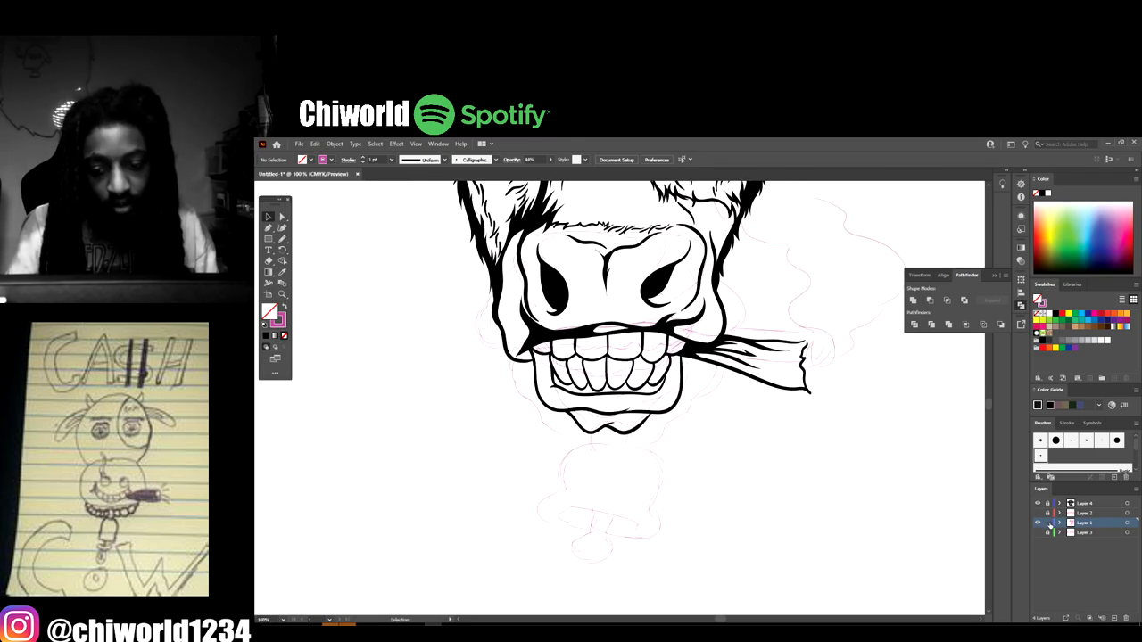
pyautogui.click(1086, 506)
pyautogui.scroll(-5, 805, 492)
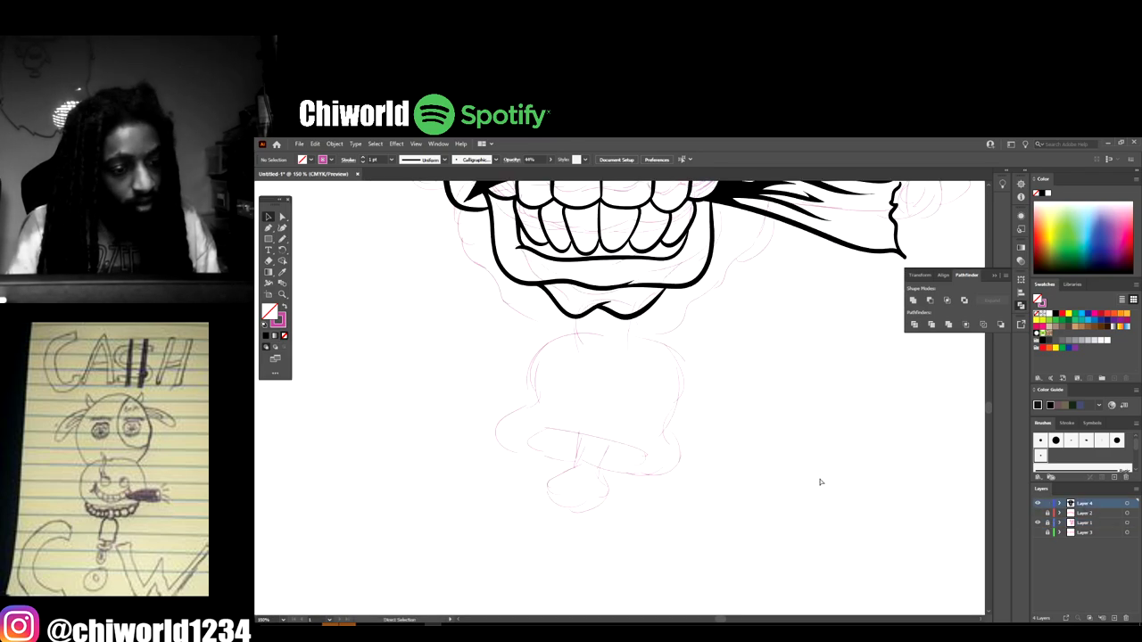
# - Draw the bell's inner shadow with the Pencil tool as a closed shape around the opening's upper rim, curving around the clapper
pyautogui.hotkey('ctrl', '+')
pyautogui.hotkey('ctrl', '+')
pyautogui.hotkey('ctrl', '+')
pyautogui.click(282, 239)
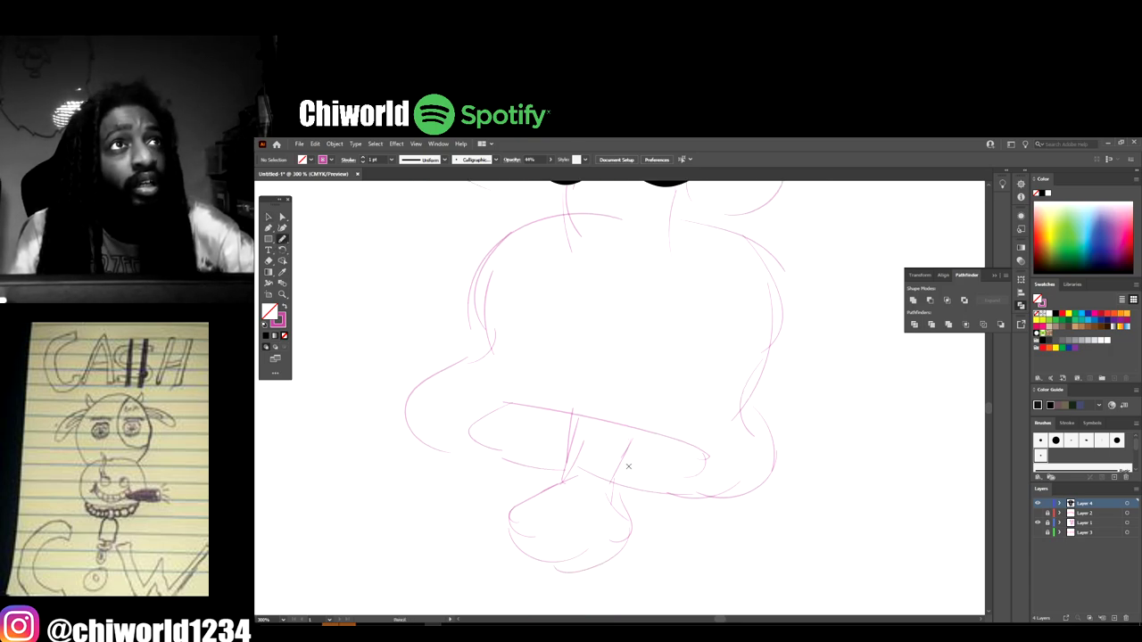
pyautogui.scroll(-2, 635, 446)
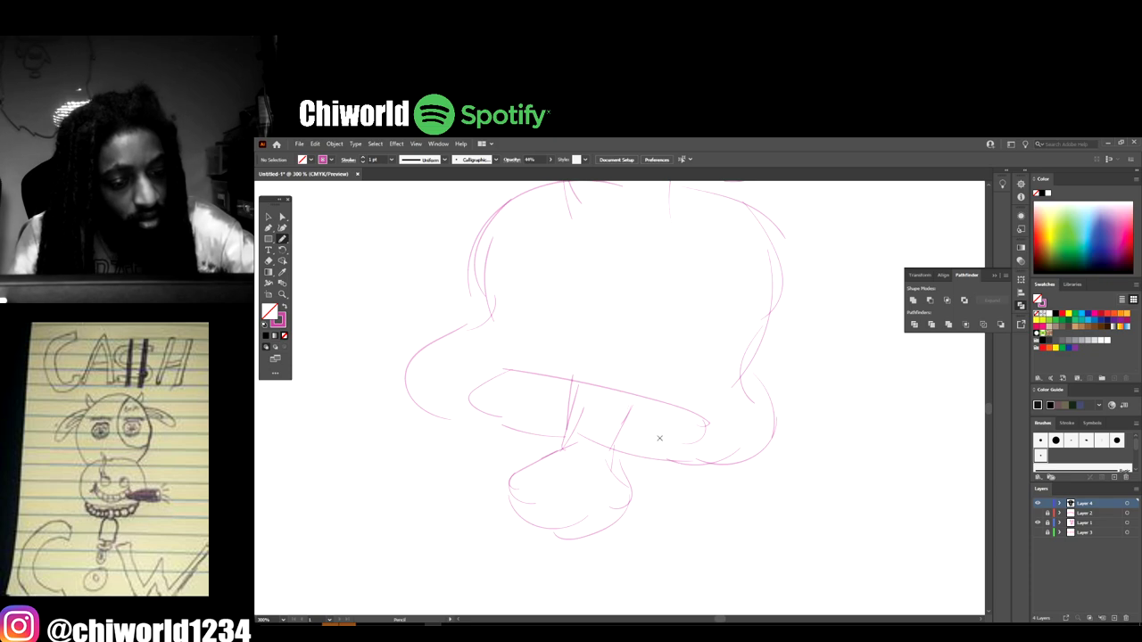
pyautogui.moveTo(708, 418)
pyautogui.mouseDown()
pyautogui.moveTo(568, 374)
pyautogui.moveTo(473, 379)
pyautogui.moveTo(514, 409)
pyautogui.moveTo(504, 390)
pyautogui.moveTo(564, 393)
pyautogui.mouseUp()
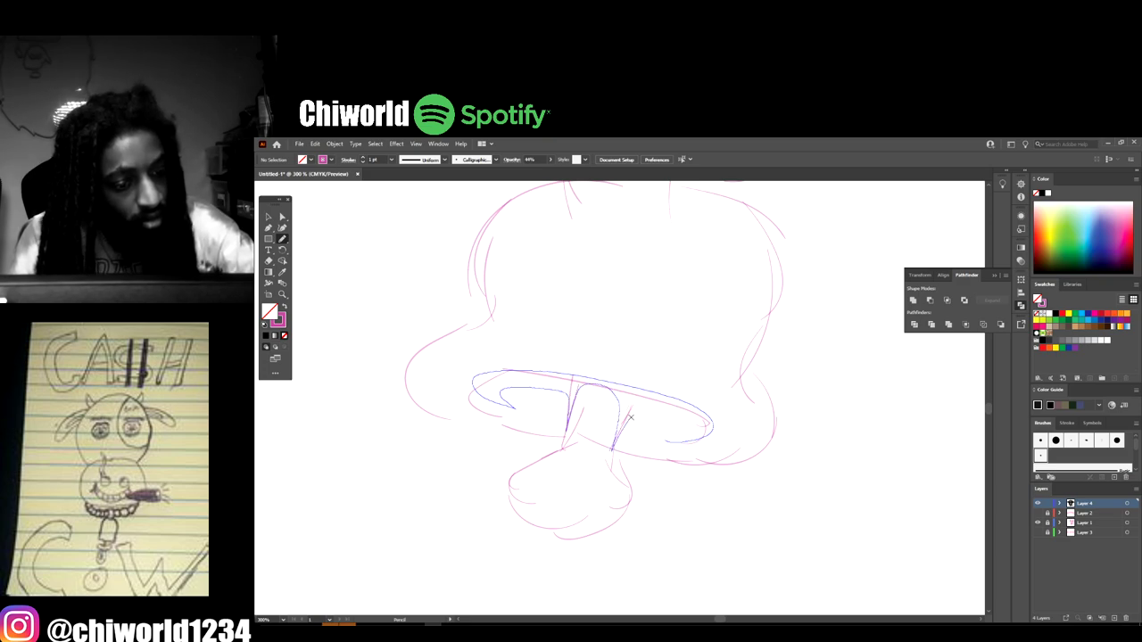
pyautogui.moveTo(642, 434); pyautogui.dragTo(641, 435)
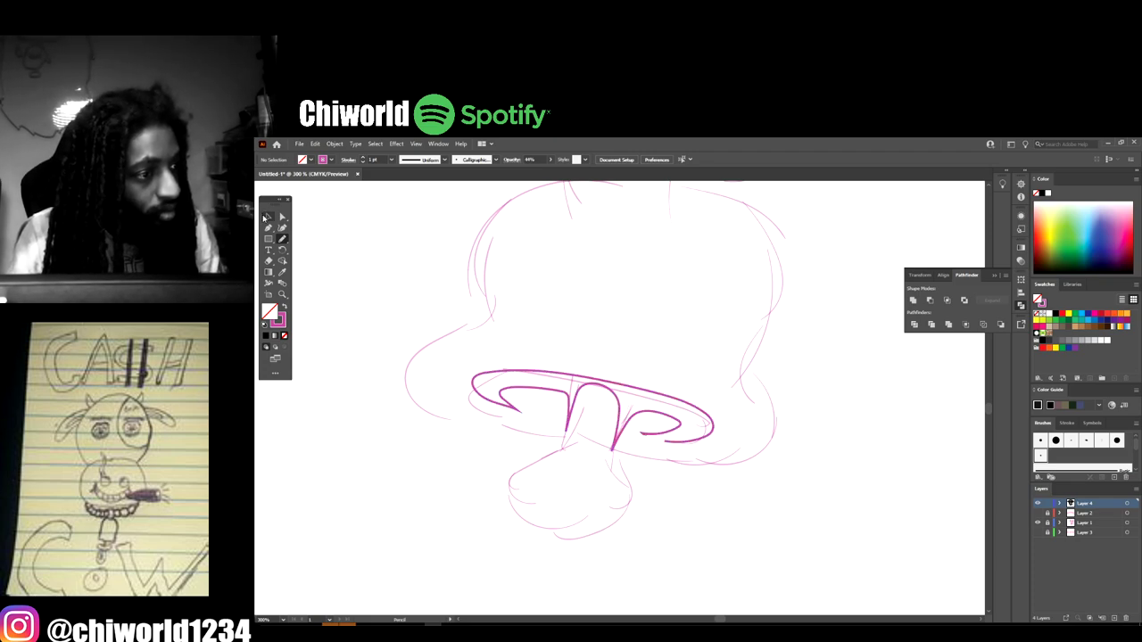
# - Turn the bell's inner shadow outline into a solid black (#000000) filled shape without a stroke
pyautogui.click(487, 373)
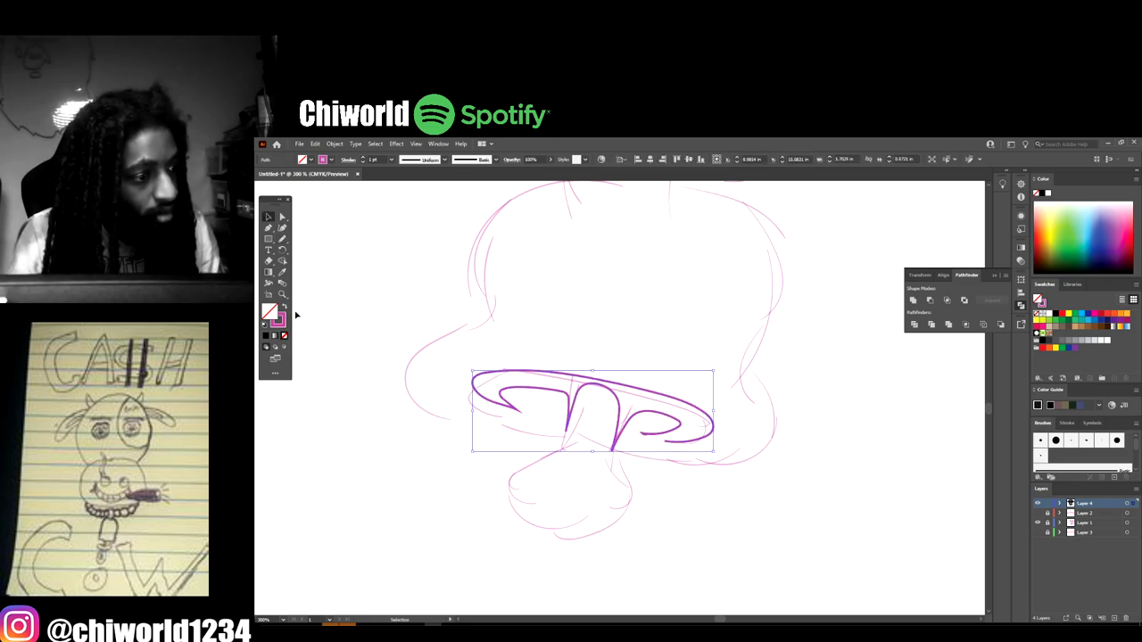
pyautogui.click(282, 307)
pyautogui.doubleClick(267, 312)
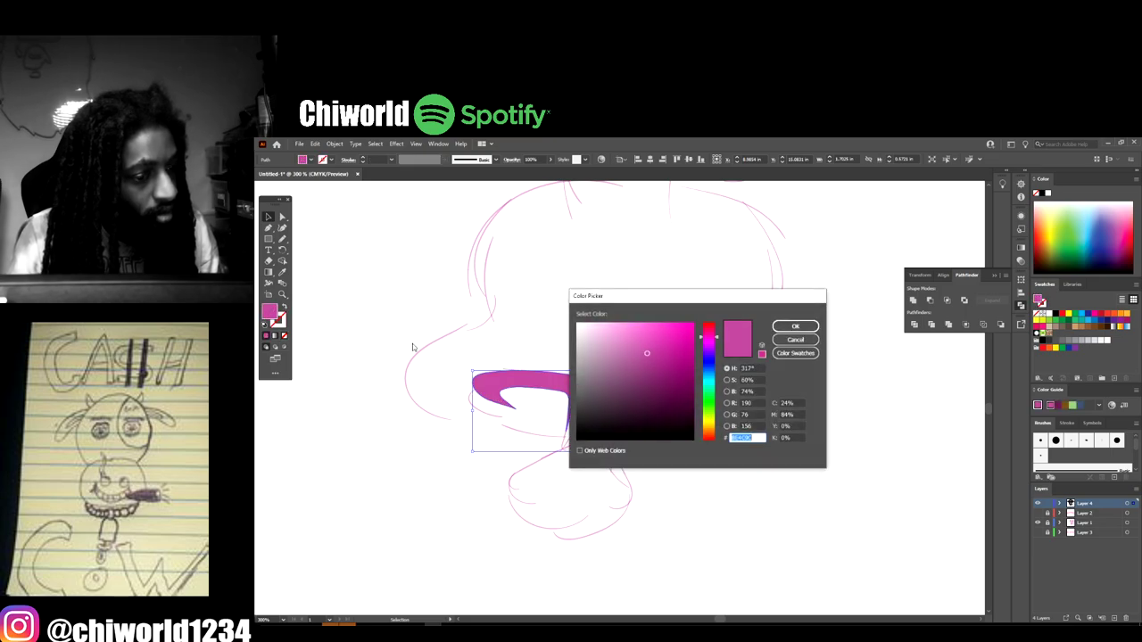
pyautogui.moveTo(615, 418); pyautogui.dragTo(669, 451)
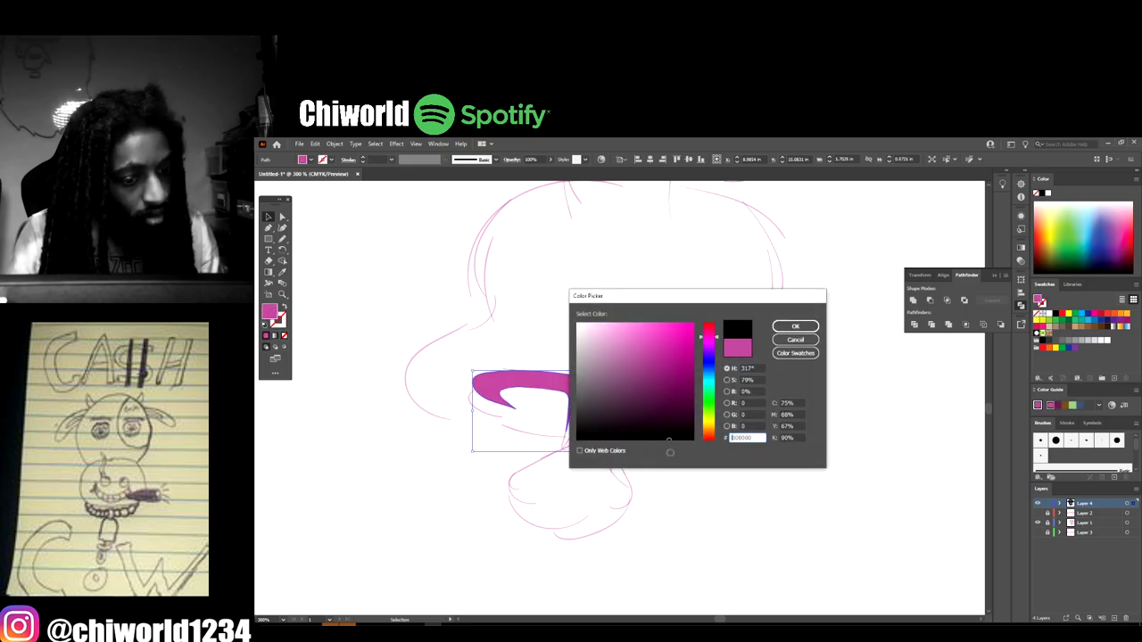
pyautogui.click(795, 329)
pyautogui.click(831, 435)
# - Thicken the inner shadow with a black Pencil shape that narrows the white pocket on the clapper's right side
pyautogui.hotkey('ctrl', '-')
pyautogui.hotkey('ctrl', '-')
pyautogui.hotkey('ctrl', '-')
pyautogui.hotkey('ctrl', '-')
pyautogui.hotkey('ctrl', '-')
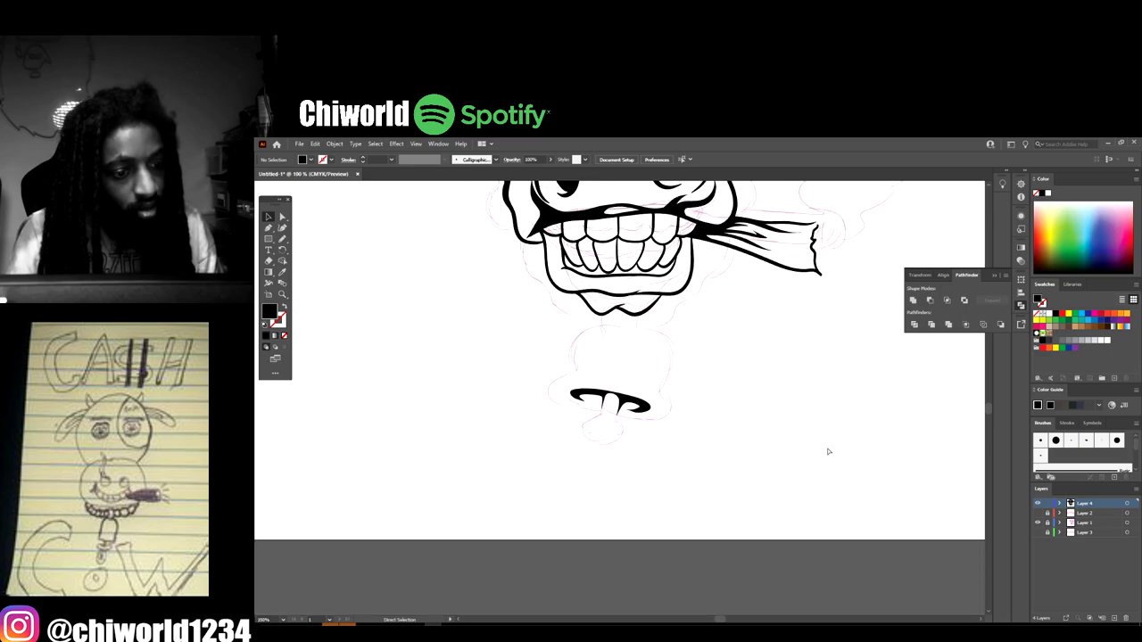
pyautogui.hotkey('ctrl', '-')
pyautogui.hotkey('ctrl', '+')
pyautogui.hotkey('ctrl', '+')
pyautogui.hotkey('ctrl', '+')
pyautogui.hotkey('ctrl', '+')
pyautogui.hotkey('ctrl', '+')
pyautogui.hotkey('ctrl', '+')
pyautogui.hotkey('ctrl', '+')
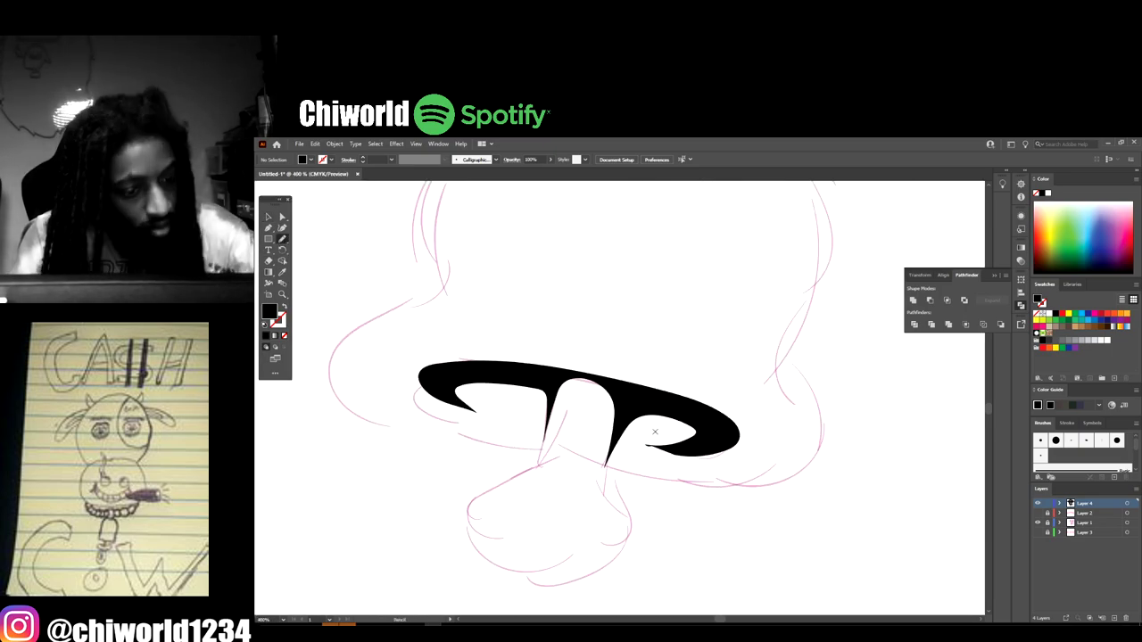
pyautogui.press('n')
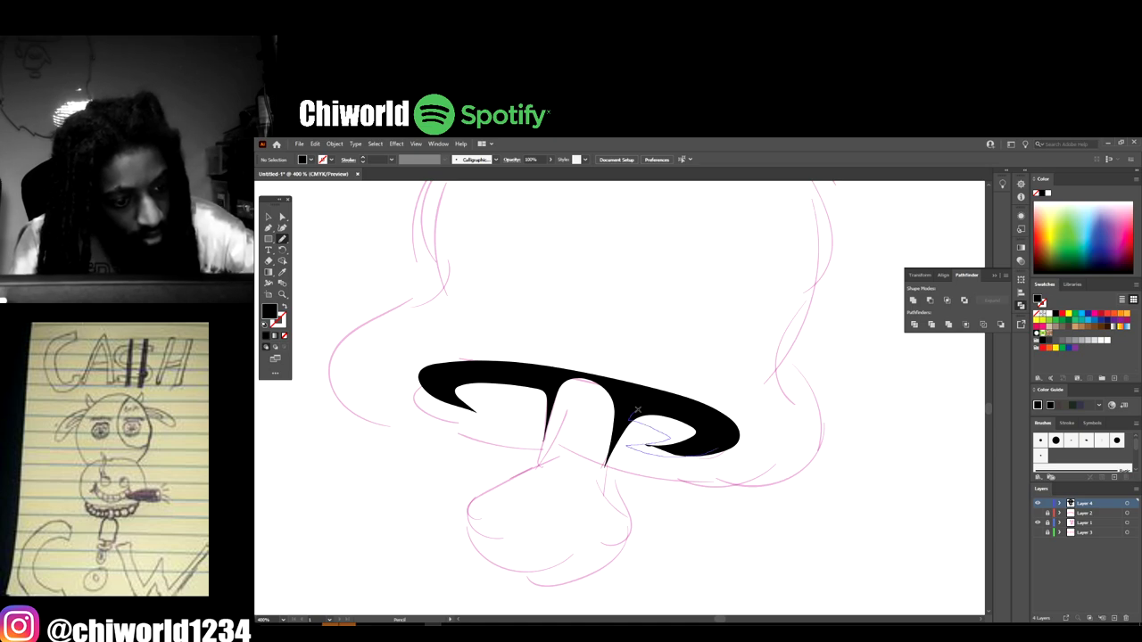
pyautogui.moveTo(712, 428); pyautogui.dragTo(705, 431)
# - Ink the bell's clapper with the Pencil tool as a closed black outline around its stem and round ball
pyautogui.scroll(2, 366, 438)
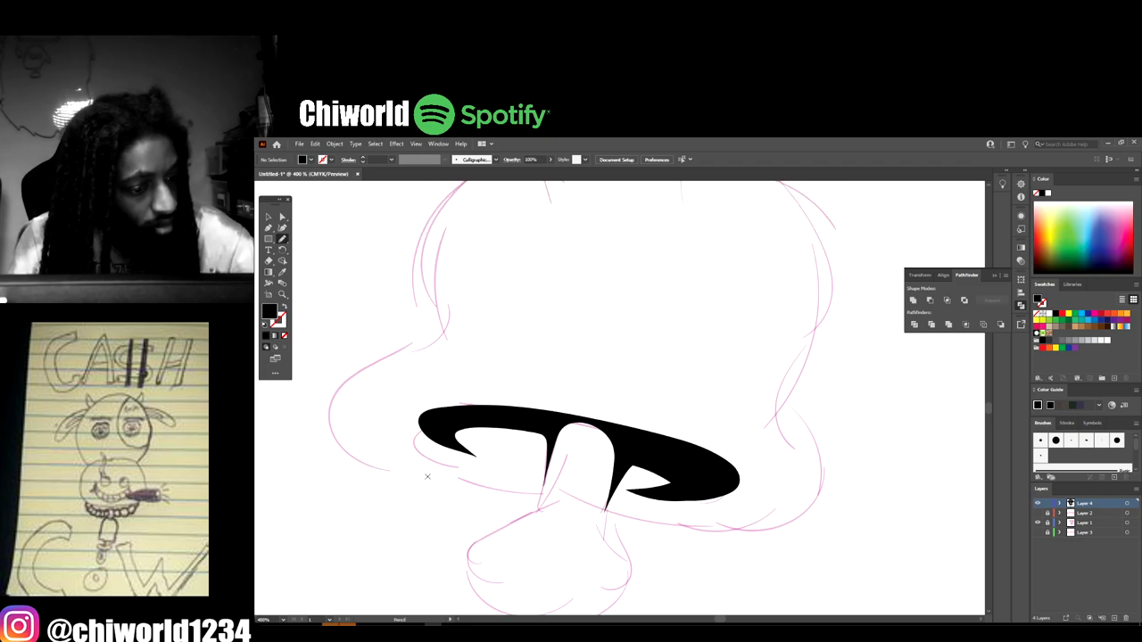
pyautogui.hscroll(-2, 491, 496)
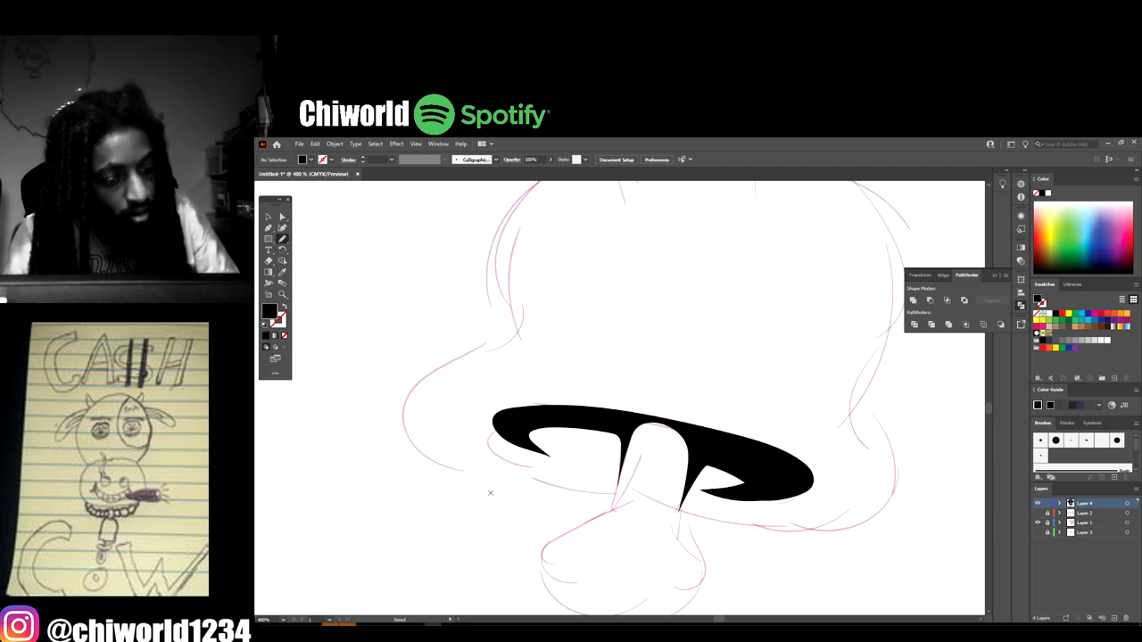
pyautogui.scroll(-2, 625, 446)
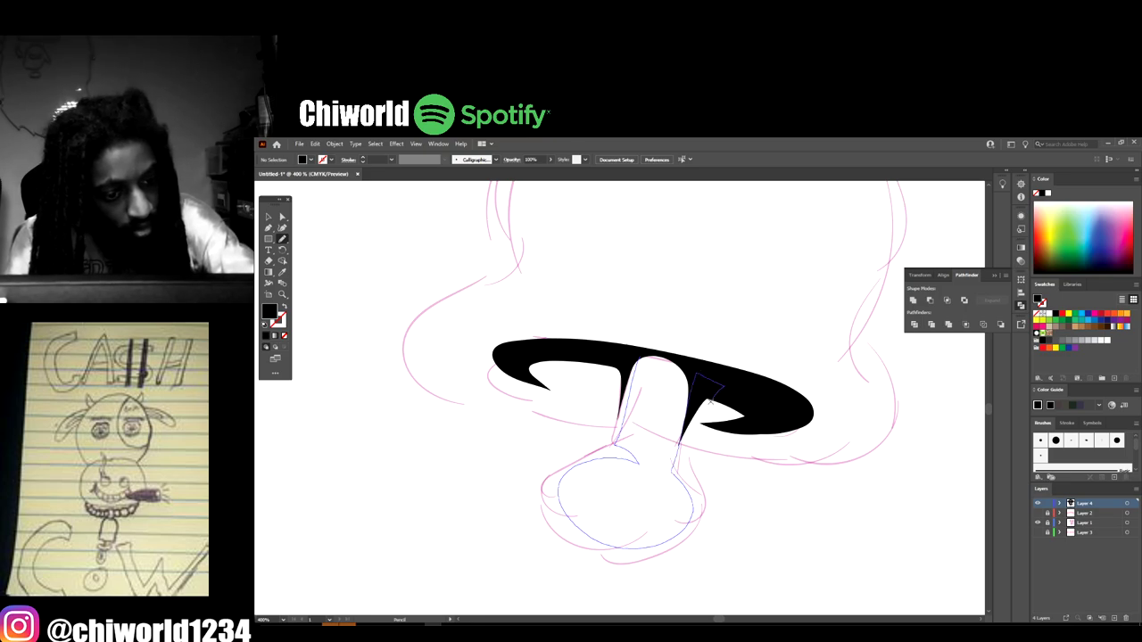
pyautogui.moveTo(705, 486)
pyautogui.mouseDown()
pyautogui.moveTo(643, 570)
pyautogui.moveTo(579, 561)
pyautogui.moveTo(542, 524)
pyautogui.moveTo(549, 463)
pyautogui.mouseUp()
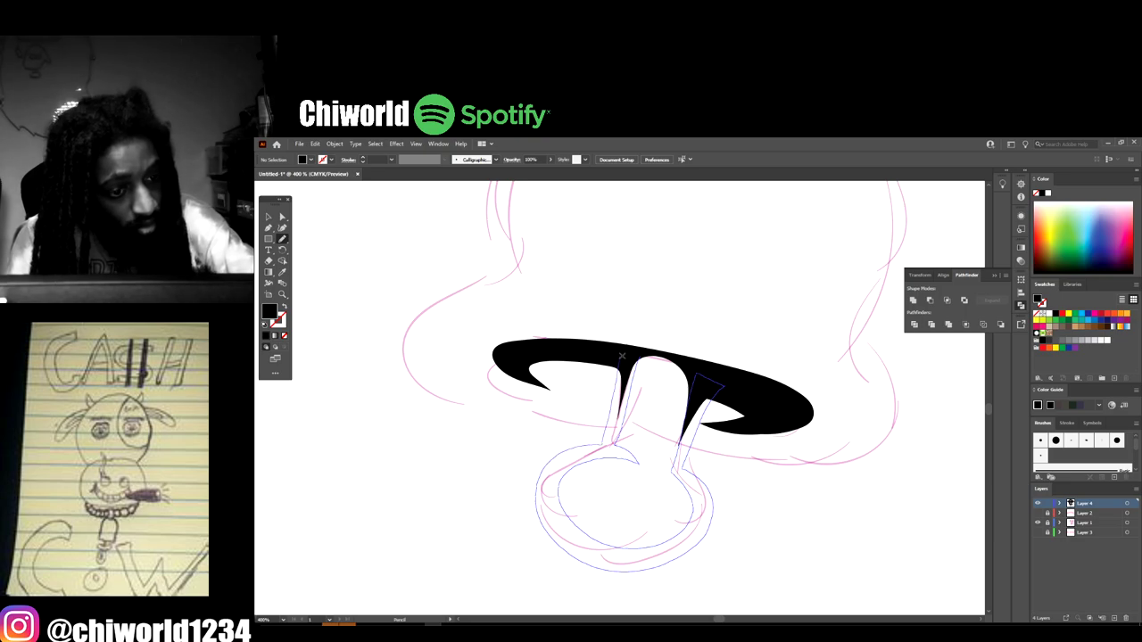
pyautogui.moveTo(622, 356); pyautogui.dragTo(645, 352)
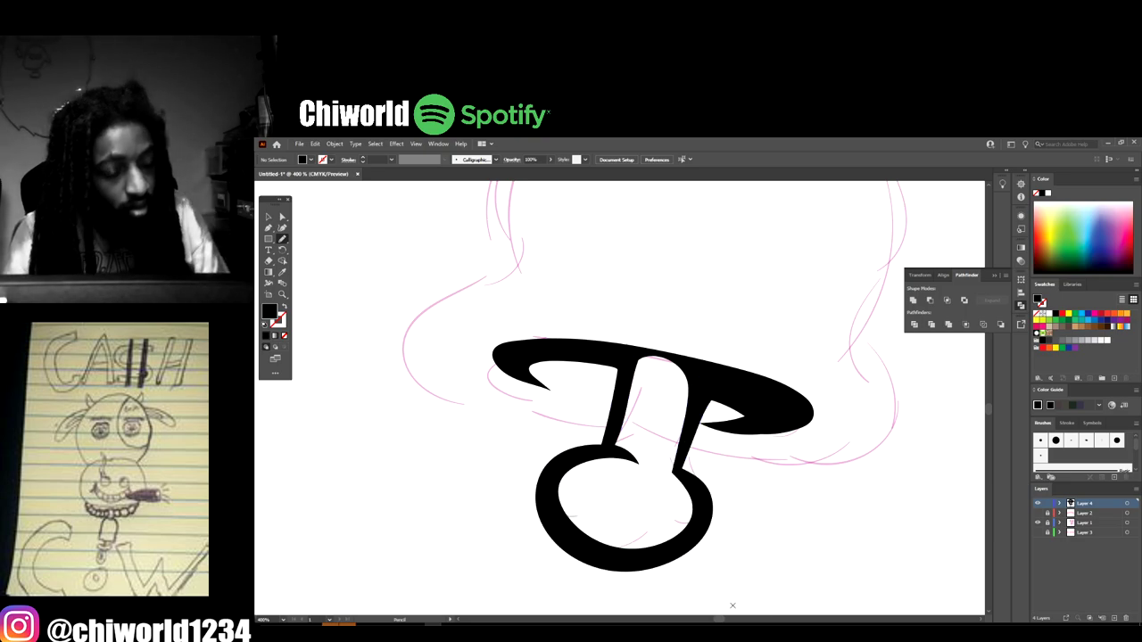
# - Ink the bell's flared rim with two tapered black Pencil shapes, one around its left side and one around its right
pyautogui.hotkey('ctrl', '-')
pyautogui.hotkey('ctrl', '-')
pyautogui.hotkey('ctrl', '-')
pyautogui.hotkey('ctrl', '=')
pyautogui.hotkey('ctrl', '=')
pyautogui.scroll(1, 752, 577)
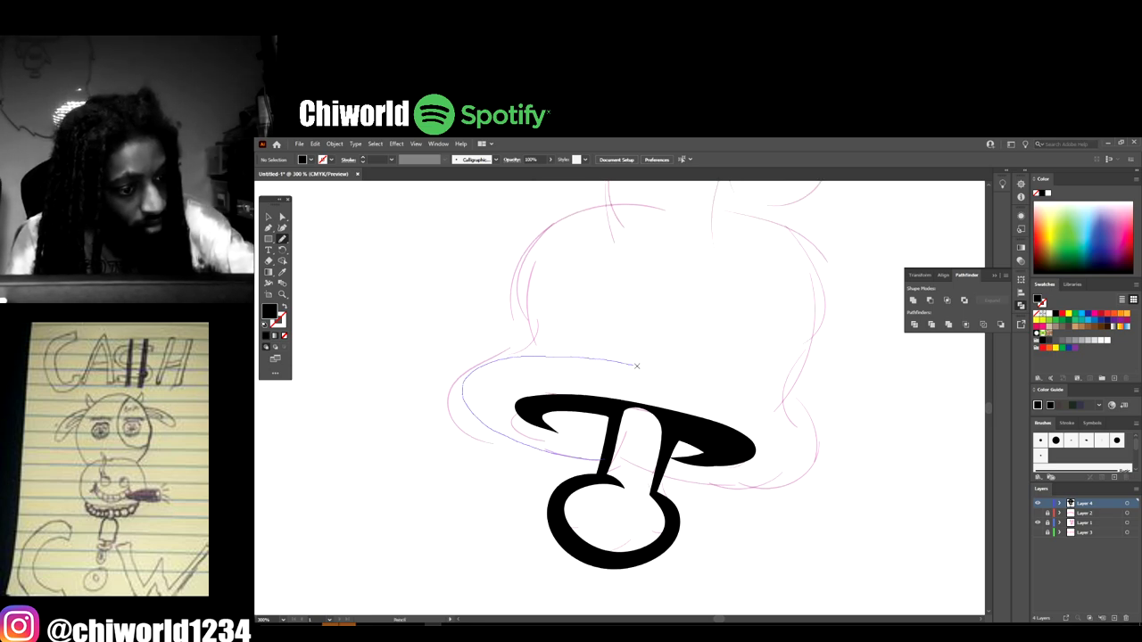
pyautogui.moveTo(637, 366); pyautogui.dragTo(480, 354)
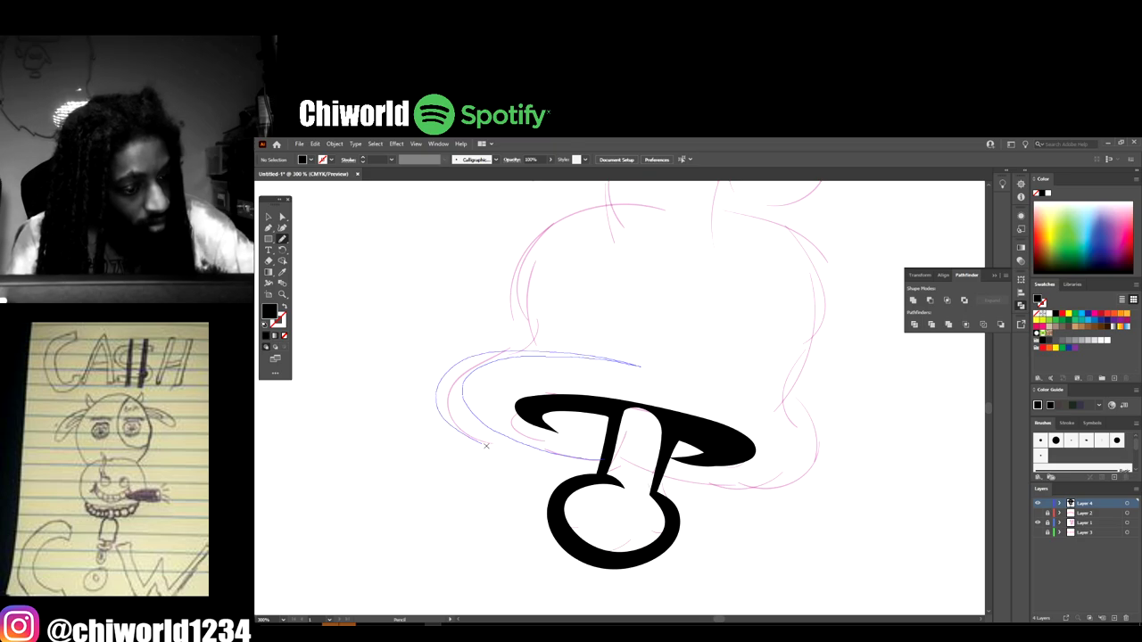
pyautogui.moveTo(600, 473)
pyautogui.mouseDown()
pyautogui.moveTo(697, 489)
pyautogui.moveTo(804, 472)
pyautogui.moveTo(778, 406)
pyautogui.mouseUp()
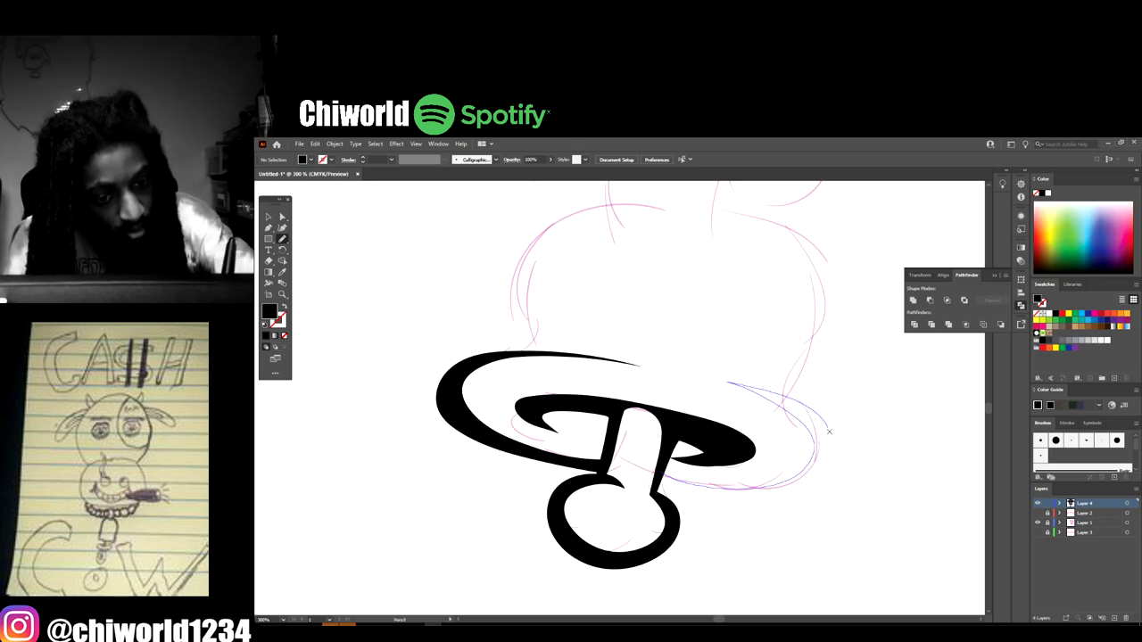
pyautogui.moveTo(727, 384); pyautogui.dragTo(724, 385)
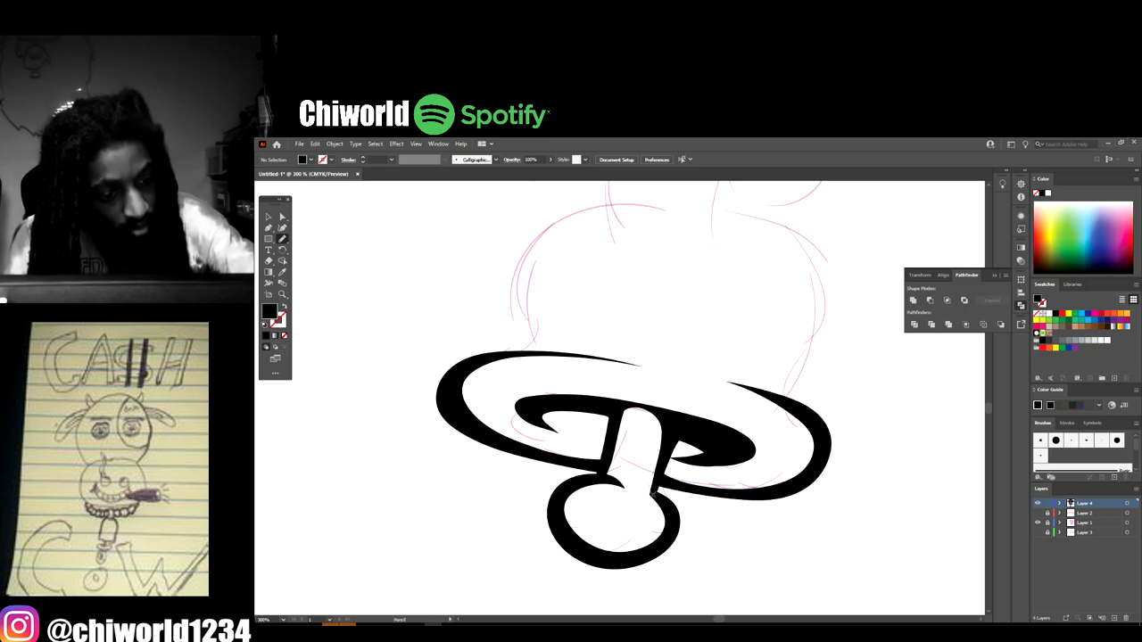
# - Ink both sides of the bell's dome from shoulder to rim with black Pencil shapes, including the curved hook at its crown
pyautogui.hotkey('ctrl', '-')
pyautogui.hotkey('ctrl', '-')
pyautogui.hotkey('ctrl', '-')
pyautogui.scroll(2, 714, 548)
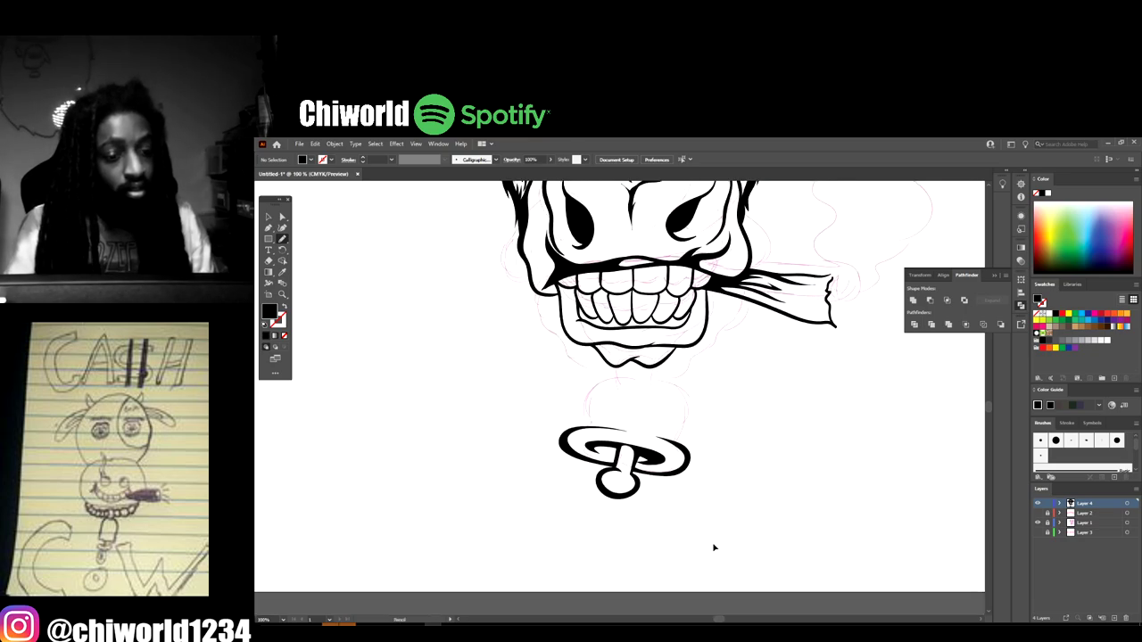
pyautogui.hotkey('ctrl', '+')
pyautogui.hotkey('ctrl', '+')
pyautogui.hotkey('ctrl', '+')
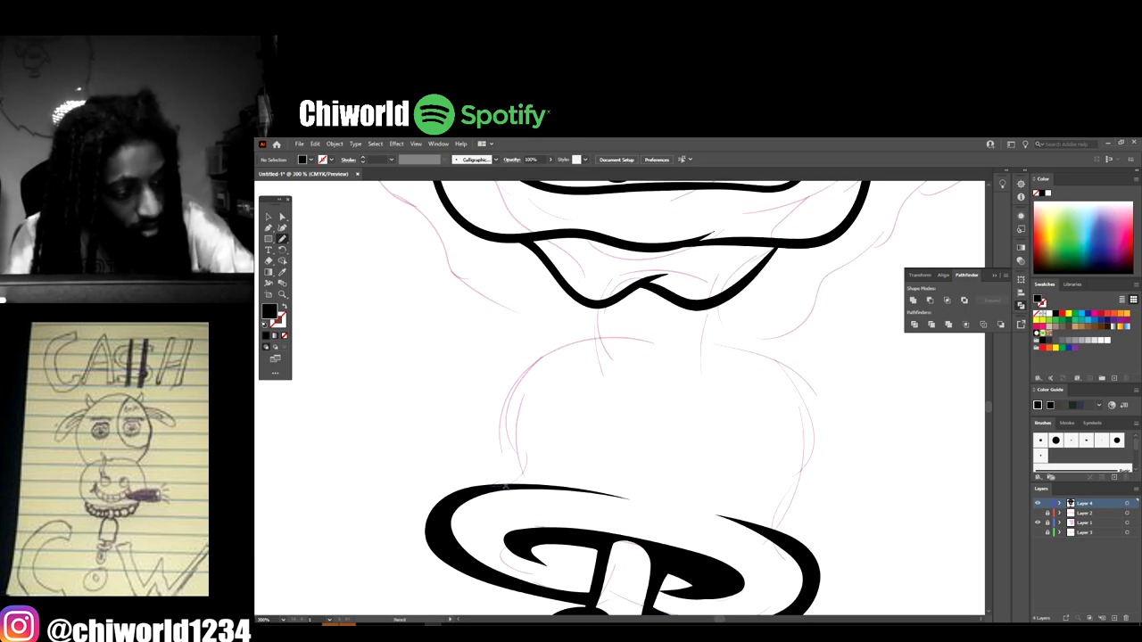
pyautogui.moveTo(510, 444)
pyautogui.mouseDown()
pyautogui.moveTo(522, 385)
pyautogui.moveTo(562, 348)
pyautogui.mouseUp()
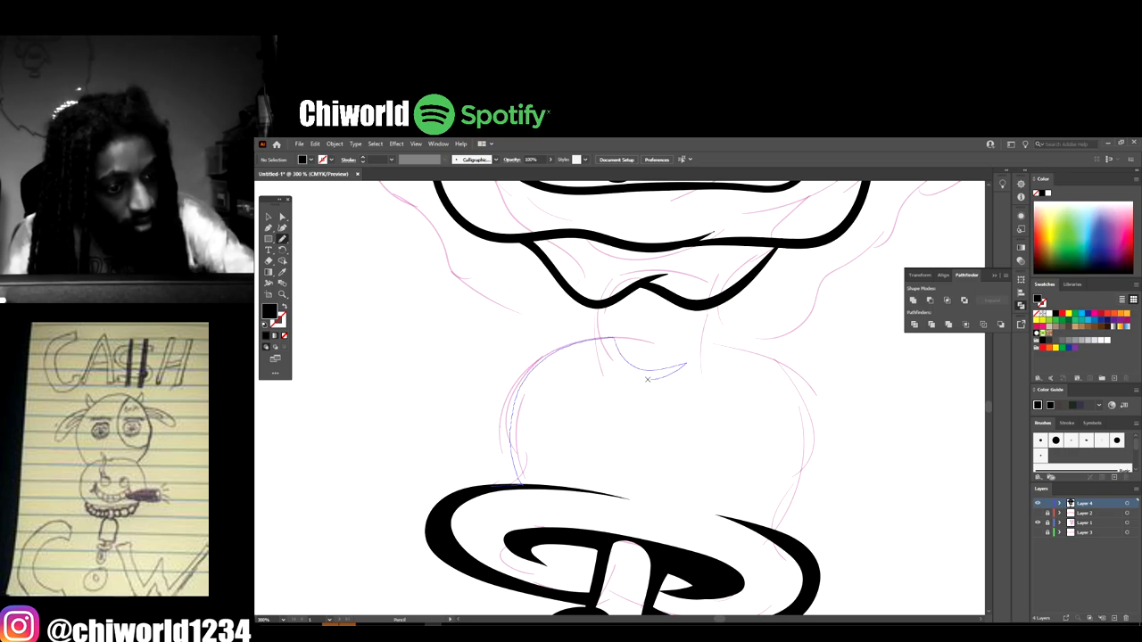
pyautogui.moveTo(648, 379); pyautogui.dragTo(604, 340)
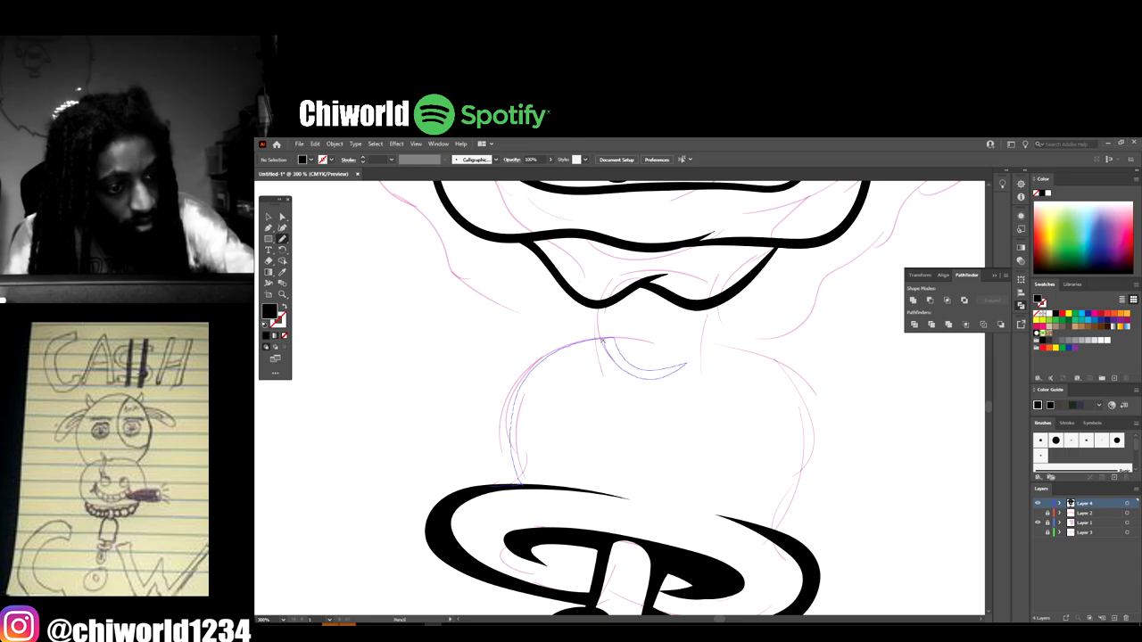
pyautogui.moveTo(569, 333); pyautogui.dragTo(520, 360)
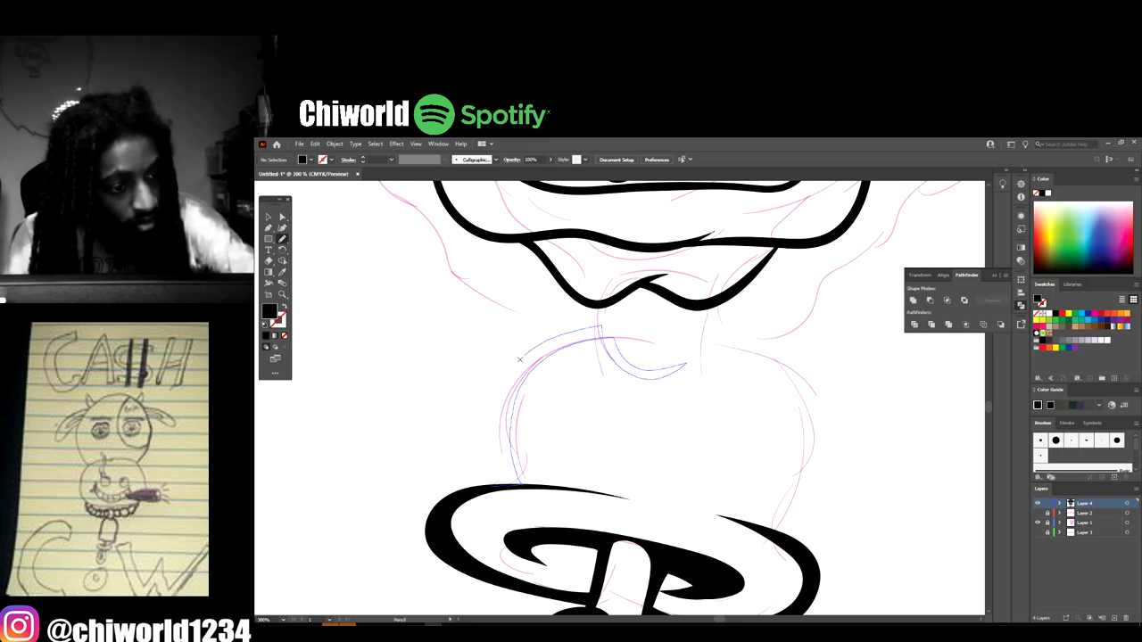
pyautogui.moveTo(498, 453)
pyautogui.mouseDown()
pyautogui.moveTo(499, 481)
pyautogui.moveTo(470, 496)
pyautogui.mouseUp()
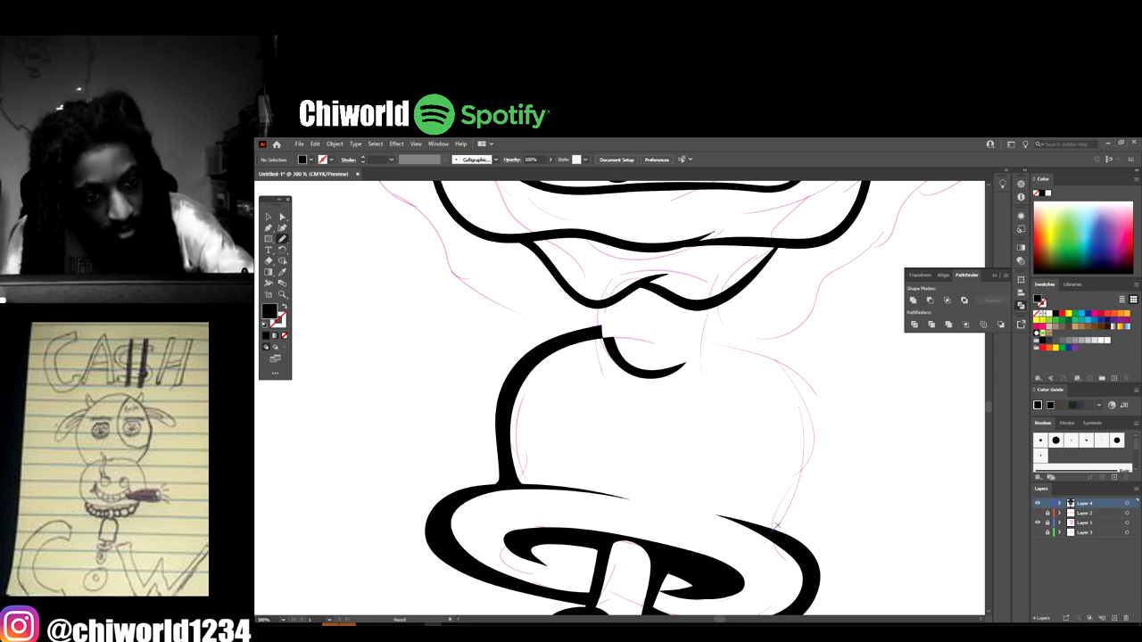
pyautogui.moveTo(778, 525)
pyautogui.mouseDown()
pyautogui.moveTo(811, 441)
pyautogui.moveTo(790, 388)
pyautogui.moveTo(698, 335)
pyautogui.moveTo(808, 375)
pyautogui.moveTo(837, 418)
pyautogui.moveTo(823, 470)
pyautogui.moveTo(775, 536)
pyautogui.mouseUp()
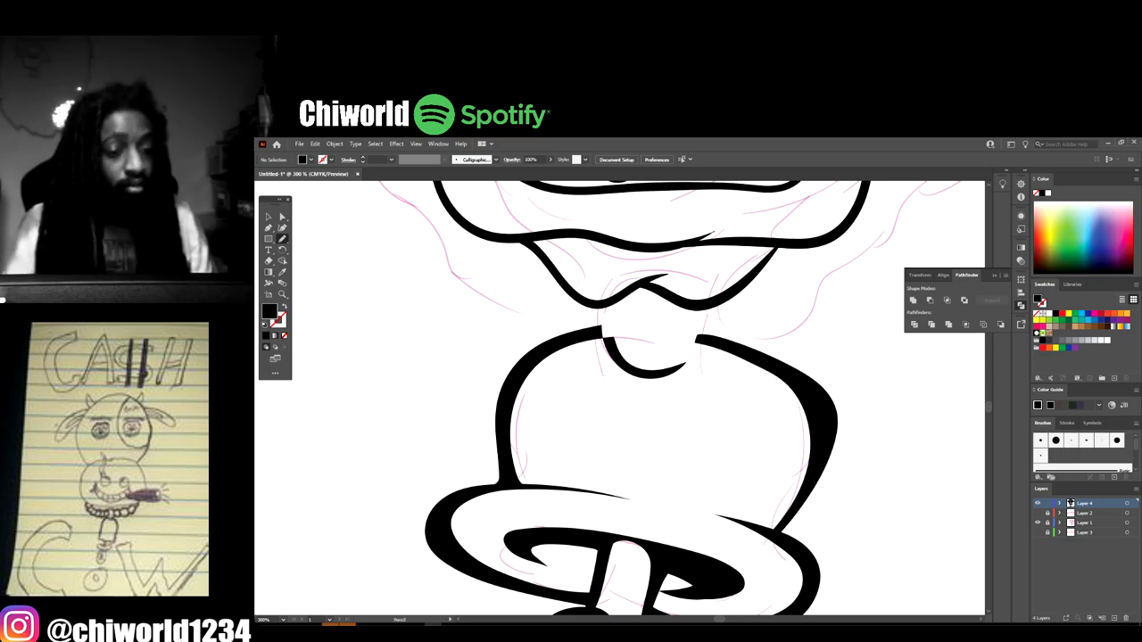
# - Examine the inked bell against the whole cow head with the Layer 1 sketch temporarily hidden
pyautogui.hotkey('ctrl', '-')
pyautogui.hotkey('ctrl', '-')
pyautogui.hotkey('ctrl', '-')
pyautogui.hotkey('ctrl', '-')
pyautogui.scroll(1, 892, 553)
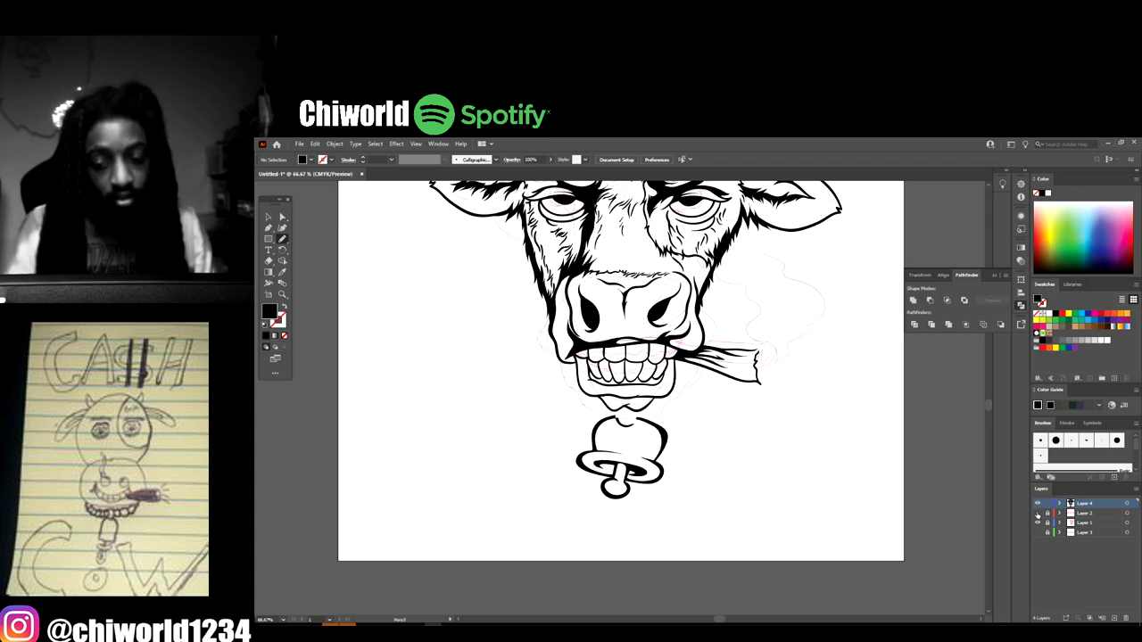
pyautogui.hotkey('ctrl', '-')
pyautogui.hotkey('ctrl', '-')
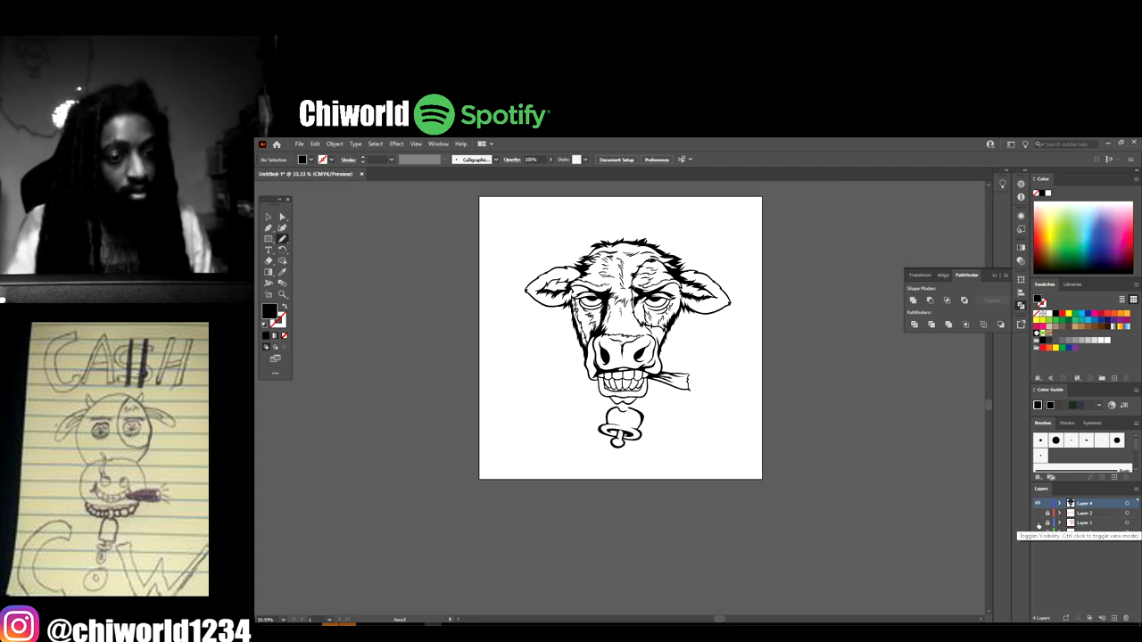
pyautogui.hotkey('ctrl', '+')
pyautogui.hotkey('ctrl', '+')
pyautogui.hotkey('ctrl', '+')
pyautogui.hotkey('ctrl', '+')
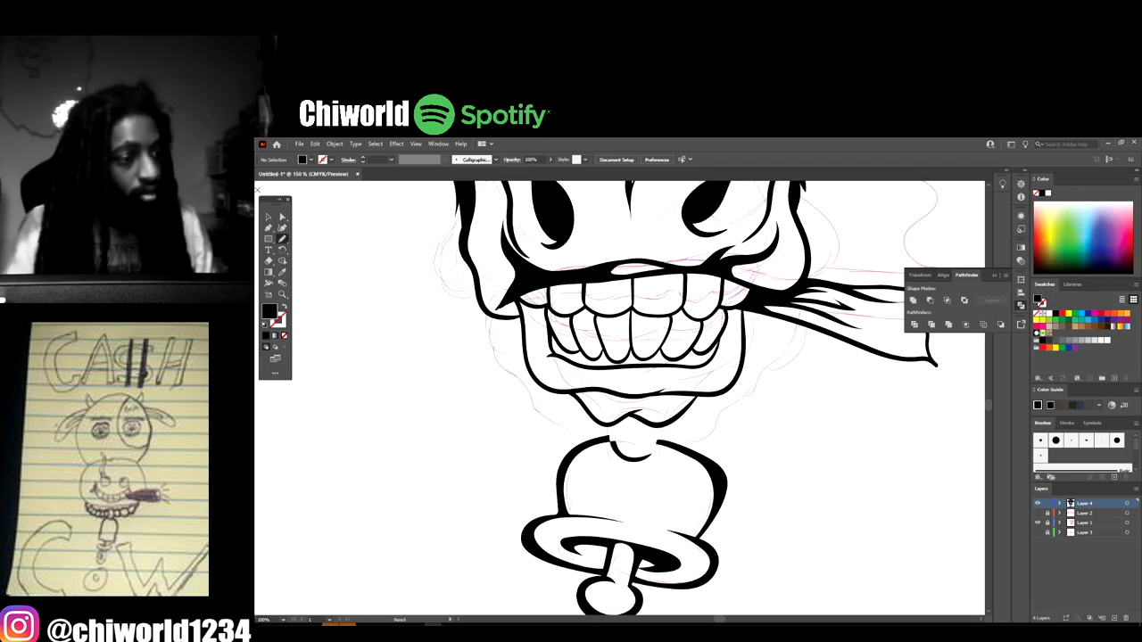
# - Connect the bell to the chin with black Paintbrush strokes that complete both sides of the hanging loop
pyautogui.click(280, 239)
pyautogui.click(305, 239)
pyautogui.hotkey('ctrl', '+')
pyautogui.hotkey('ctrl', '+')
pyautogui.hotkey('ctrl', '+')
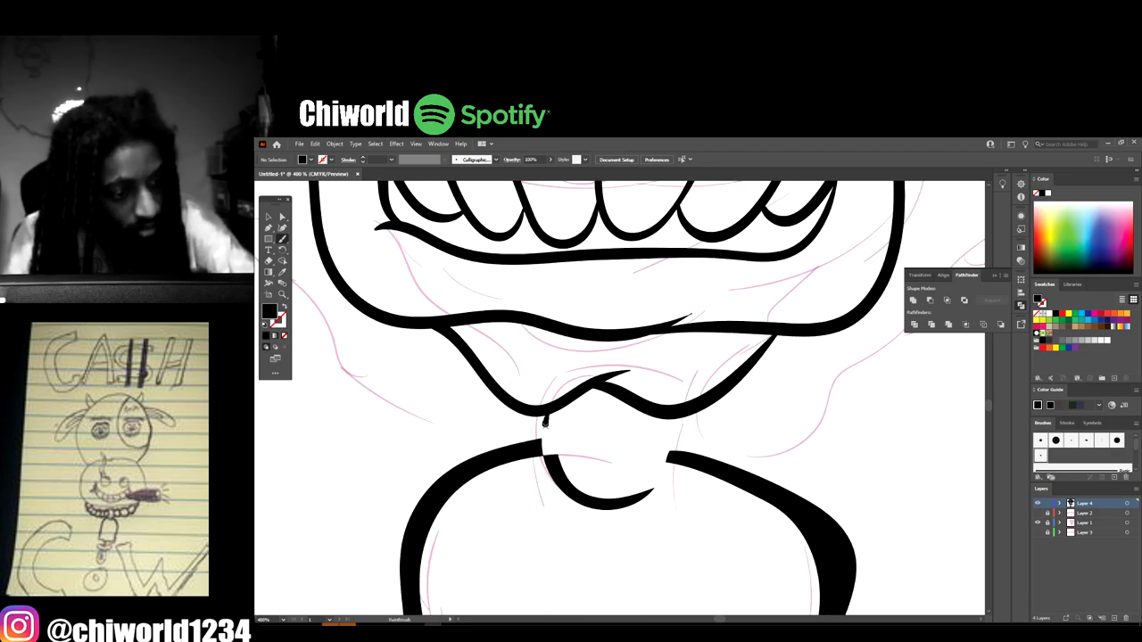
pyautogui.moveTo(545, 421)
pyautogui.mouseDown()
pyautogui.moveTo(552, 467)
pyautogui.moveTo(594, 504)
pyautogui.moveTo(647, 489)
pyautogui.moveTo(683, 418)
pyautogui.mouseUp()
pyautogui.hotkey('shift', 'x')
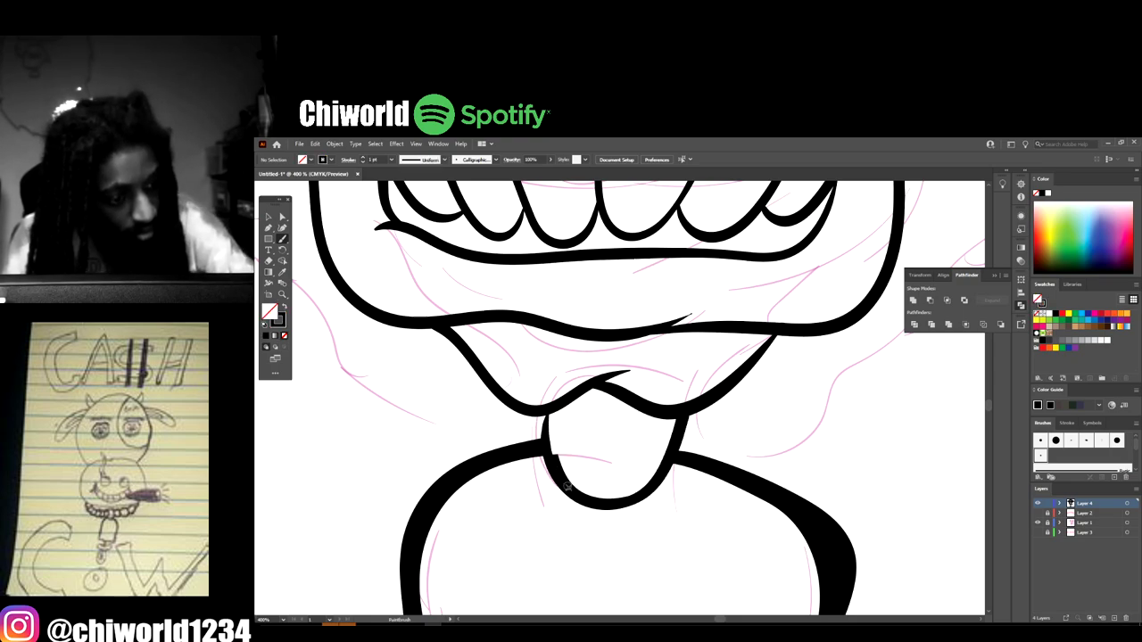
pyautogui.moveTo(551, 414)
pyautogui.mouseDown()
pyautogui.moveTo(581, 496)
pyautogui.moveTo(552, 411)
pyautogui.mouseUp()
pyautogui.moveTo(549, 457); pyautogui.dragTo(539, 409)
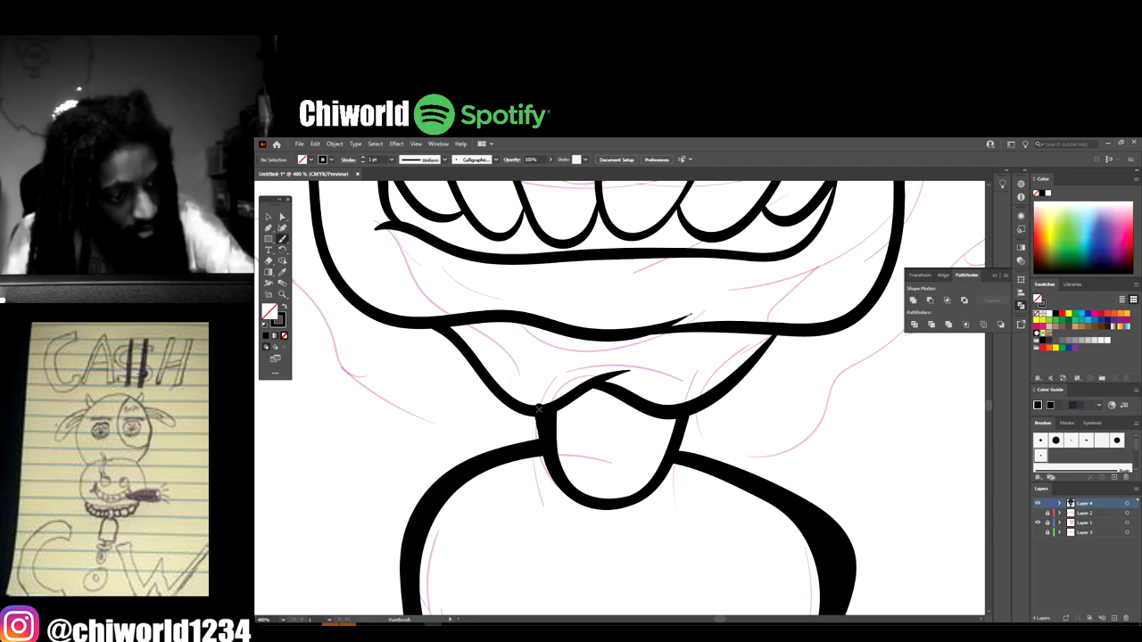
# - Choose a heavier stroke weight and paint wavy Paintbrush outlines from the bell's shoulders up both sides of the jaw
pyautogui.hotkey('ctrl', '-')
pyautogui.hotkey('ctrl', '-')
pyautogui.hotkey('ctrl', '-')
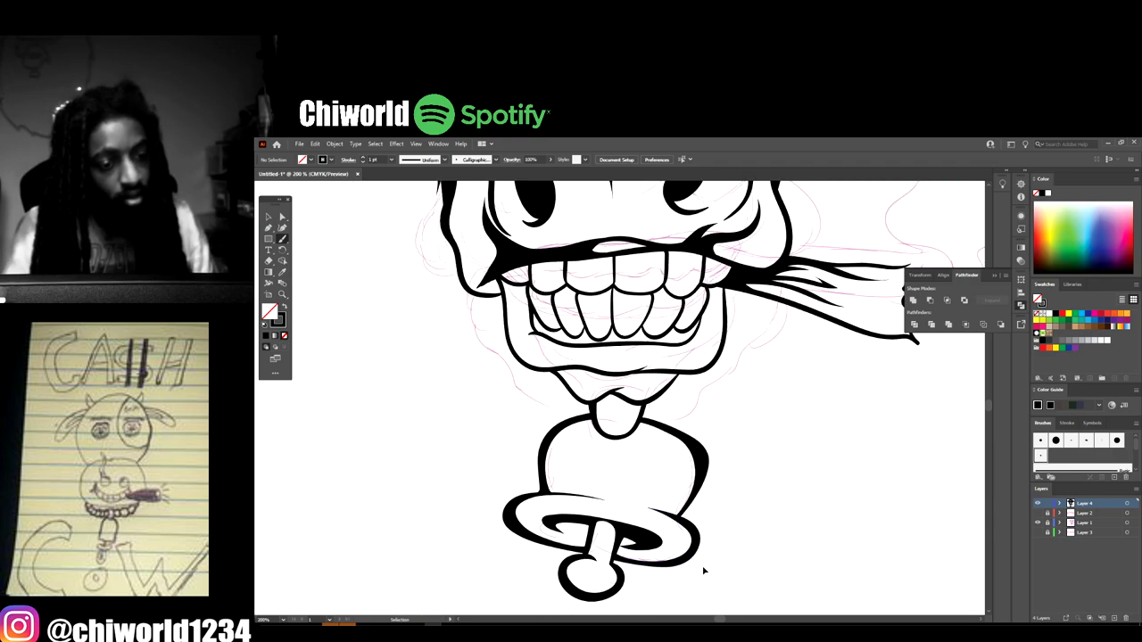
pyautogui.scroll(1, 703, 570)
pyautogui.hotkey('ctrl', '=')
pyautogui.hscroll(1, 704, 570)
pyautogui.scroll(1, 703, 568)
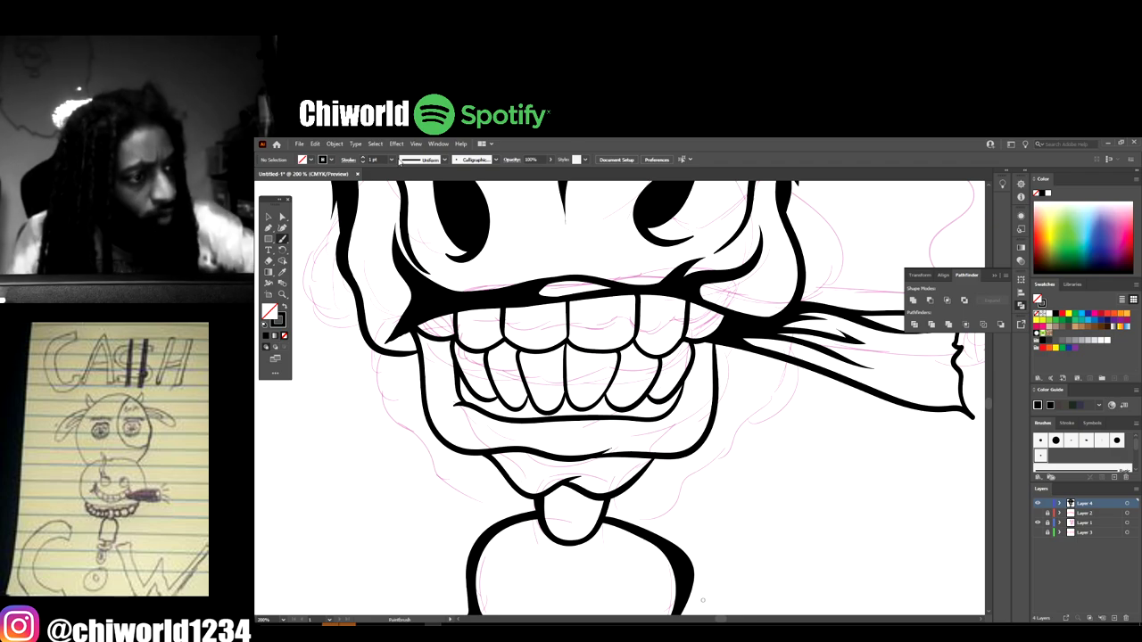
pyautogui.click(391, 160)
pyautogui.click(406, 219)
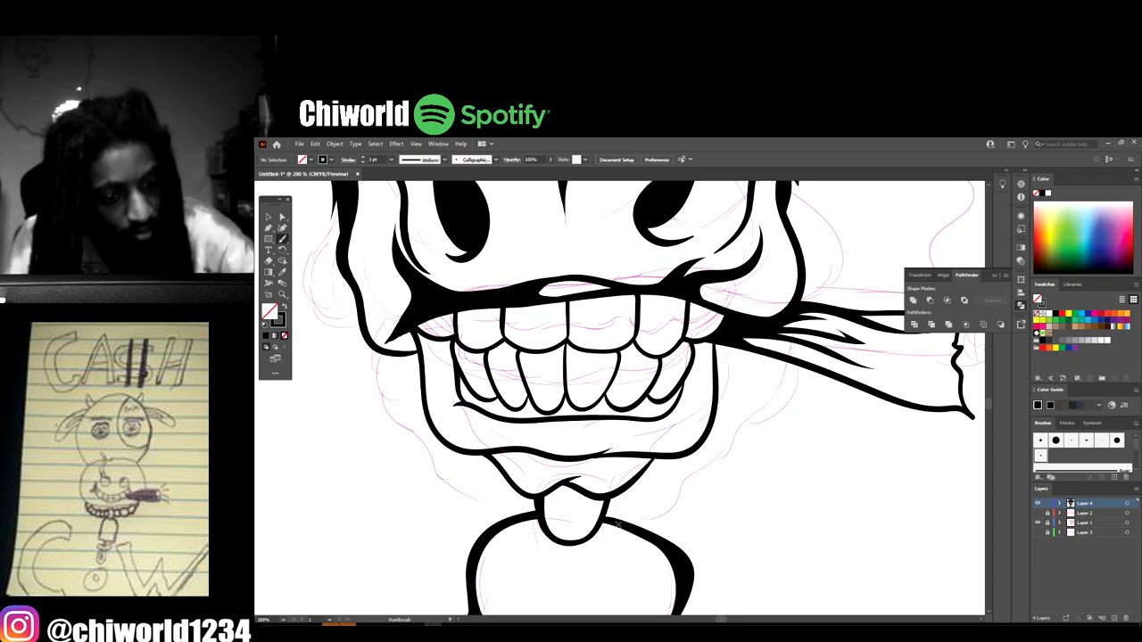
pyautogui.moveTo(618, 527)
pyautogui.mouseDown()
pyautogui.moveTo(655, 519)
pyautogui.moveTo(702, 486)
pyautogui.moveTo(739, 443)
pyautogui.moveTo(768, 374)
pyautogui.mouseUp()
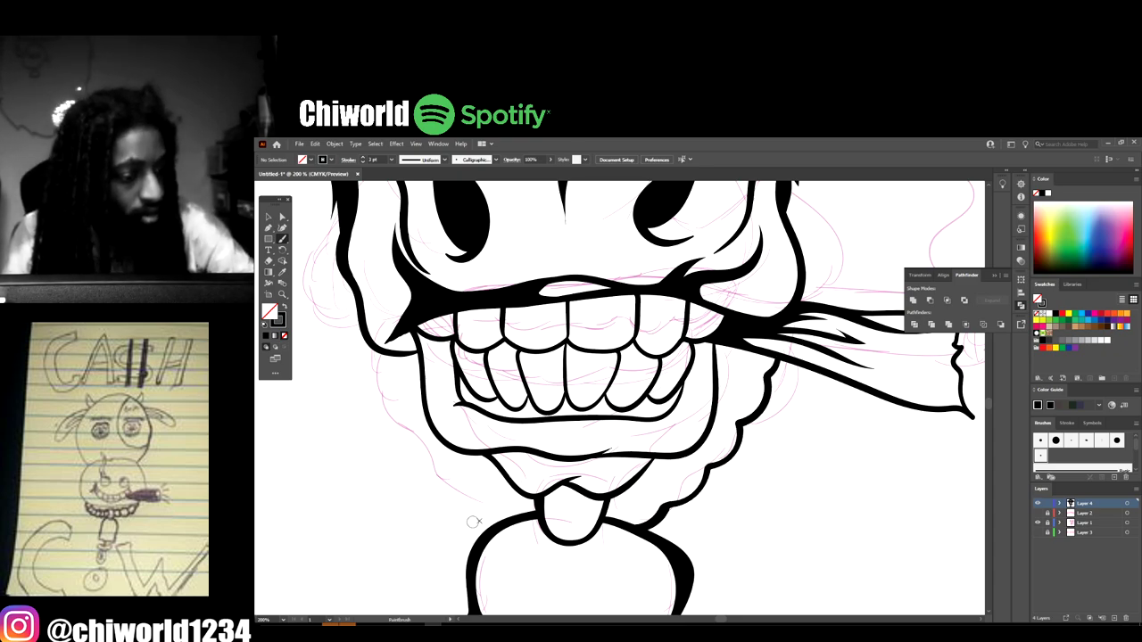
pyautogui.moveTo(505, 520)
pyautogui.mouseDown()
pyautogui.moveTo(427, 458)
pyautogui.moveTo(393, 353)
pyautogui.mouseUp()
# - Examine the whole cow illustration with the new jaw outlines and bell while the Layer 1 sketch is hidden
pyautogui.hotkey('ctrl', '-')
pyautogui.hotkey('ctrl', '-')
pyautogui.hotkey('ctrl', '-')
pyautogui.hotkey('ctrl', '-')
pyautogui.hotkey('ctrl', '-')
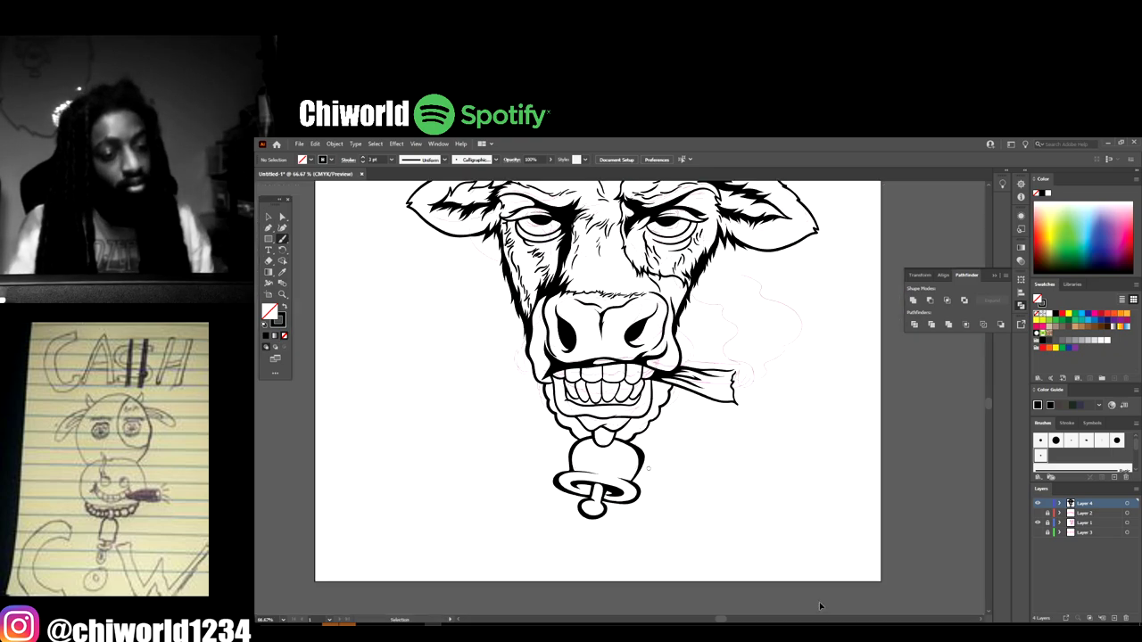
pyautogui.hscroll(-3, 796, 558)
pyautogui.scroll(2, 796, 560)
pyautogui.hotkey('ctrl', '+')
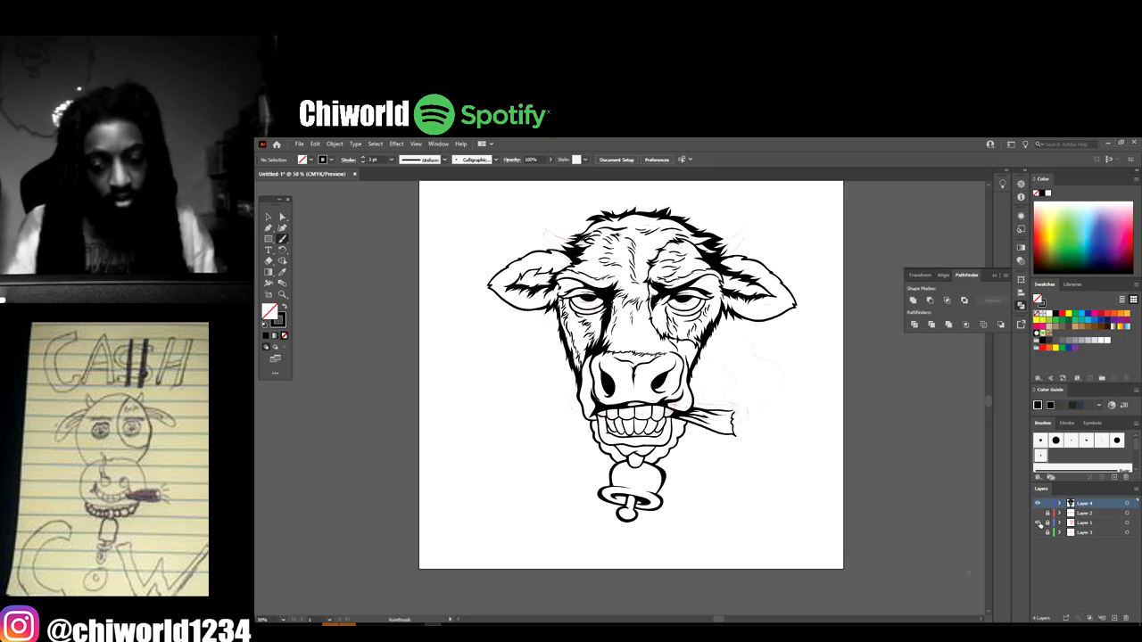
pyautogui.hotkey('ctrl', '-')
pyautogui.hotkey('ctrl', '-')
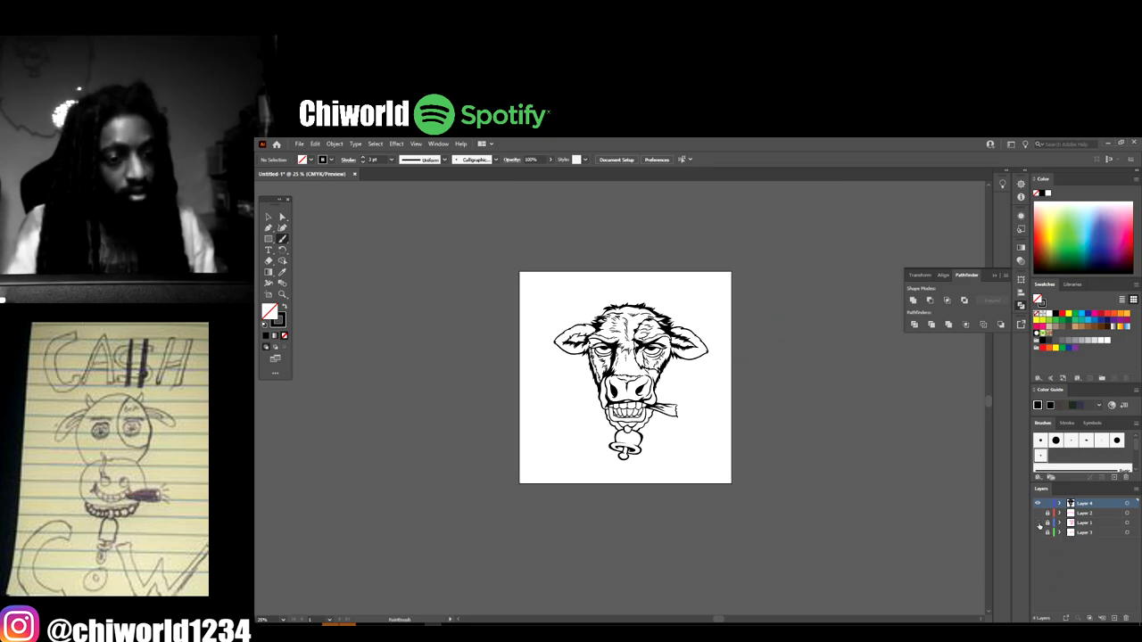
# - Turn the Layer 1 sketch back on and paint the cigar's ragged burnt tip and its hollow with black Paintbrush strokes
pyautogui.hotkey('ctrl', '+')
pyautogui.hotkey('ctrl', '+')
pyautogui.click(1038, 523)
pyautogui.hotkey('ctrl', '+')
pyautogui.hotkey('ctrl', '+')
pyautogui.hotkey('ctrl', '+')
pyautogui.hotkey('ctrl', '+')
pyautogui.hscroll(6, 874, 530)
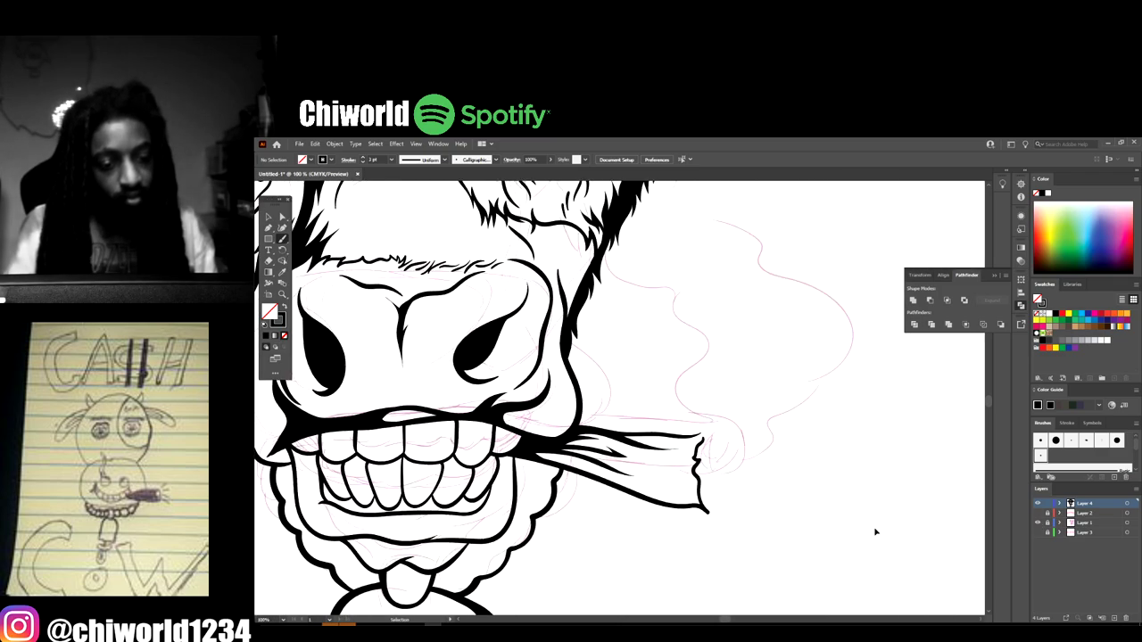
pyautogui.scroll(-1, 874, 529)
pyautogui.moveTo(594, 485)
pyautogui.mouseDown()
pyautogui.moveTo(637, 493)
pyautogui.moveTo(662, 473)
pyautogui.moveTo(657, 416)
pyautogui.mouseUp()
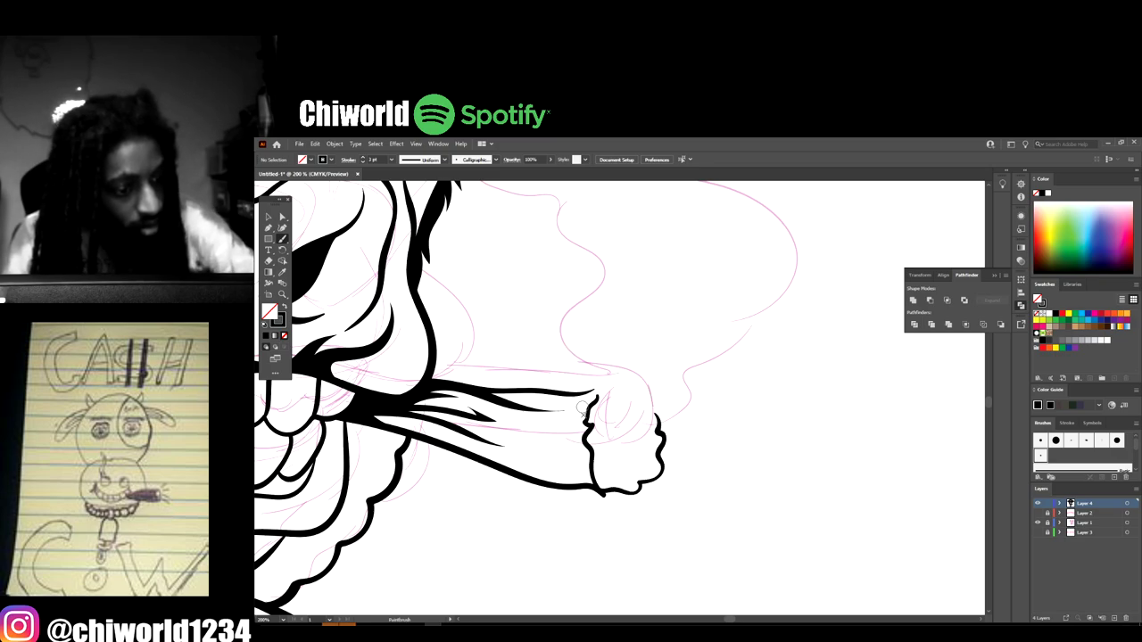
pyautogui.scroll(1, 603, 444)
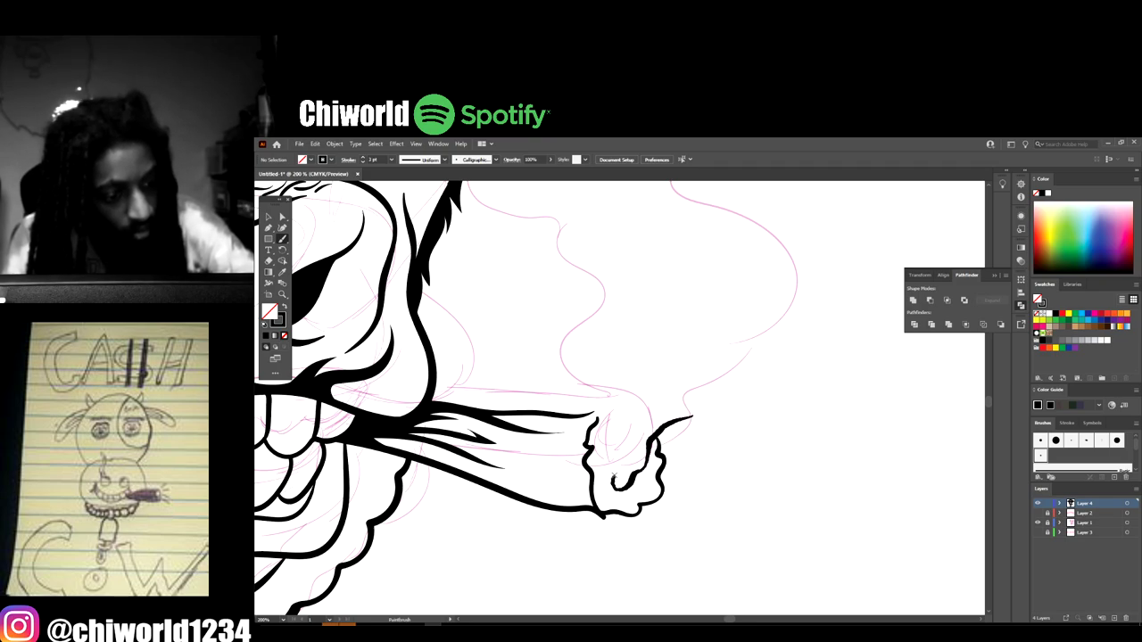
pyautogui.moveTo(616, 461)
pyautogui.mouseDown()
pyautogui.moveTo(597, 415)
pyautogui.moveTo(605, 382)
pyautogui.mouseUp()
pyautogui.moveTo(594, 462); pyautogui.dragTo(593, 518)
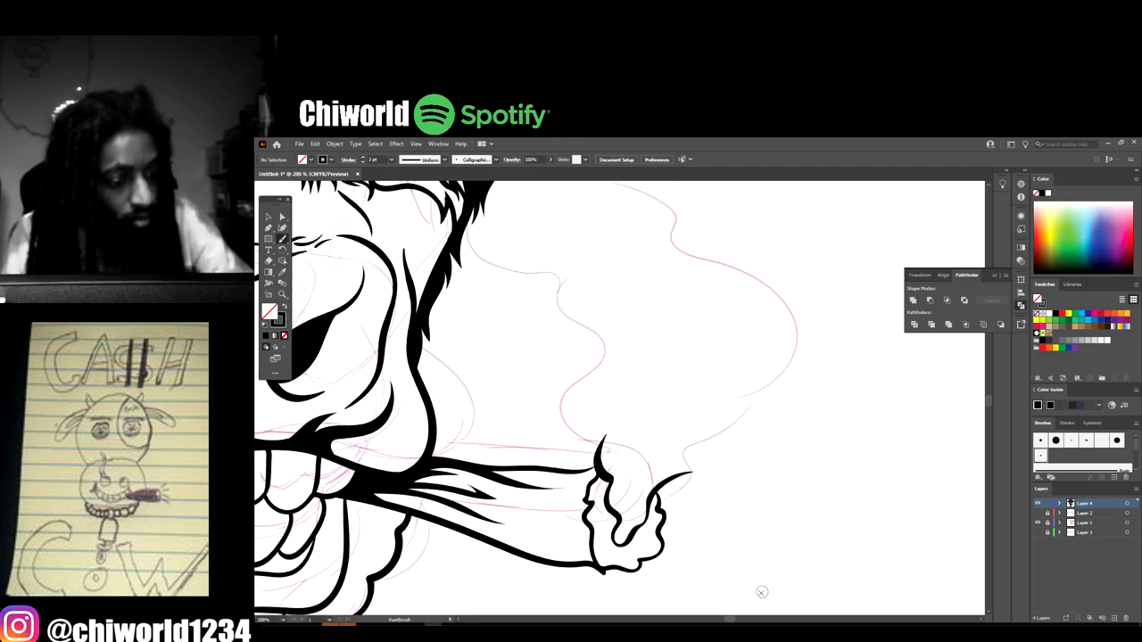
# - Paint the two wavy outlines of the smoke rising from the cigar's tip to the cheek and the underside of the ear
pyautogui.hotkey('ctrl', '-')
pyautogui.scroll(3, 742, 582)
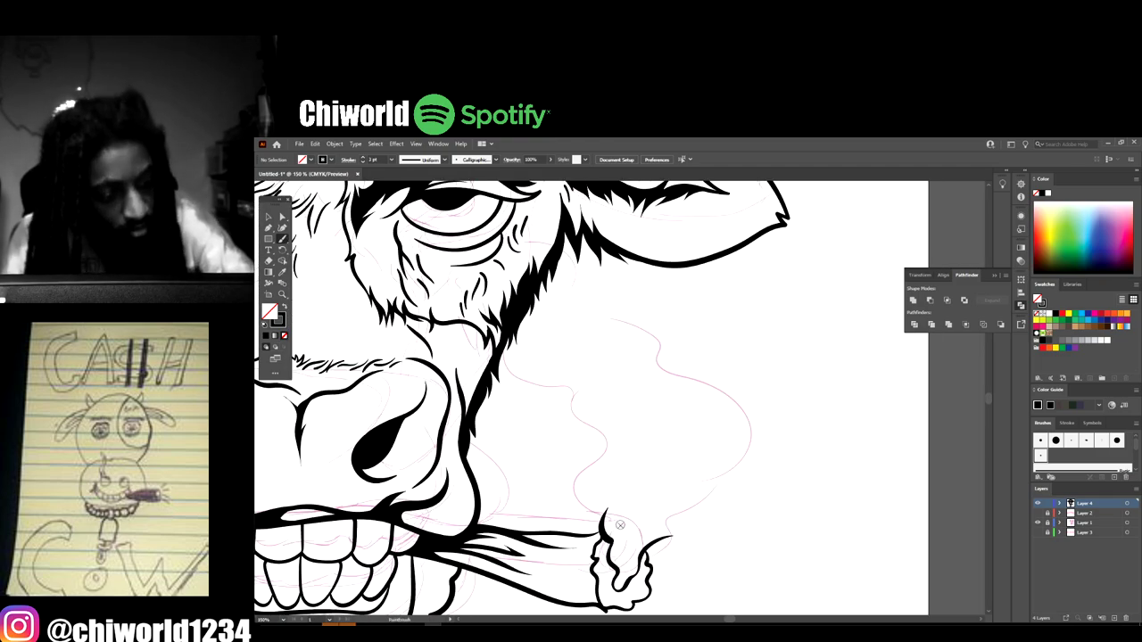
pyautogui.moveTo(615, 527)
pyautogui.mouseDown()
pyautogui.moveTo(606, 506)
pyautogui.moveTo(582, 498)
pyautogui.moveTo(573, 462)
pyautogui.moveTo(625, 443)
pyautogui.moveTo(614, 357)
pyautogui.moveTo(569, 355)
pyautogui.moveTo(529, 333)
pyautogui.moveTo(526, 299)
pyautogui.mouseUp()
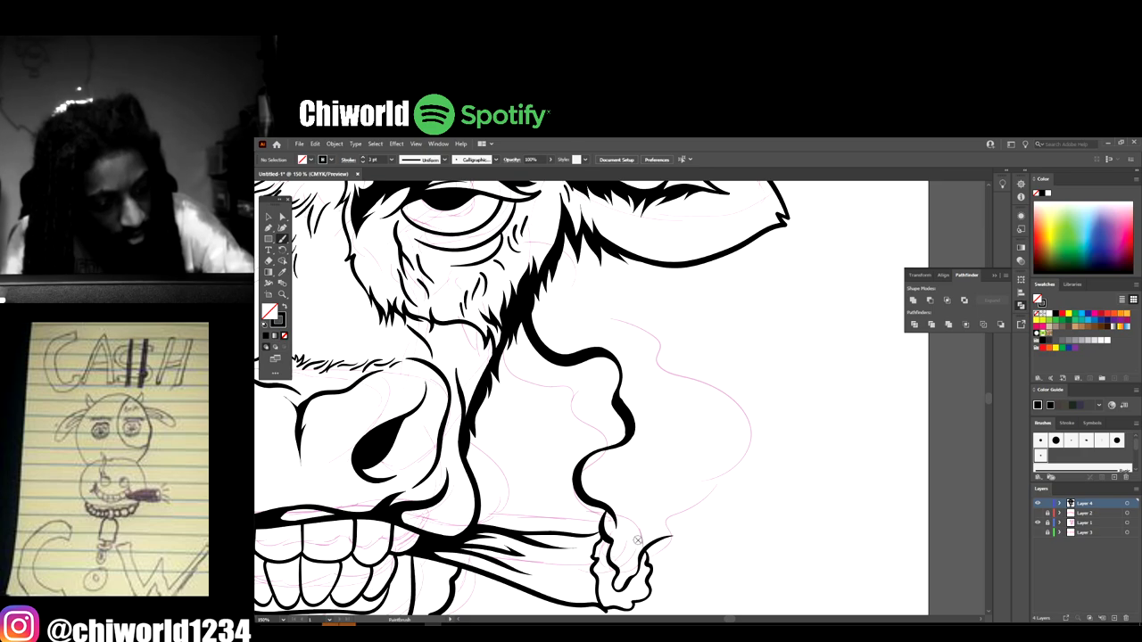
pyautogui.moveTo(662, 539)
pyautogui.mouseDown()
pyautogui.moveTo(690, 530)
pyautogui.moveTo(738, 467)
pyautogui.moveTo(756, 416)
pyautogui.moveTo(741, 389)
pyautogui.moveTo(669, 356)
pyautogui.moveTo(639, 296)
pyautogui.moveTo(603, 284)
pyautogui.moveTo(602, 239)
pyautogui.mouseUp()
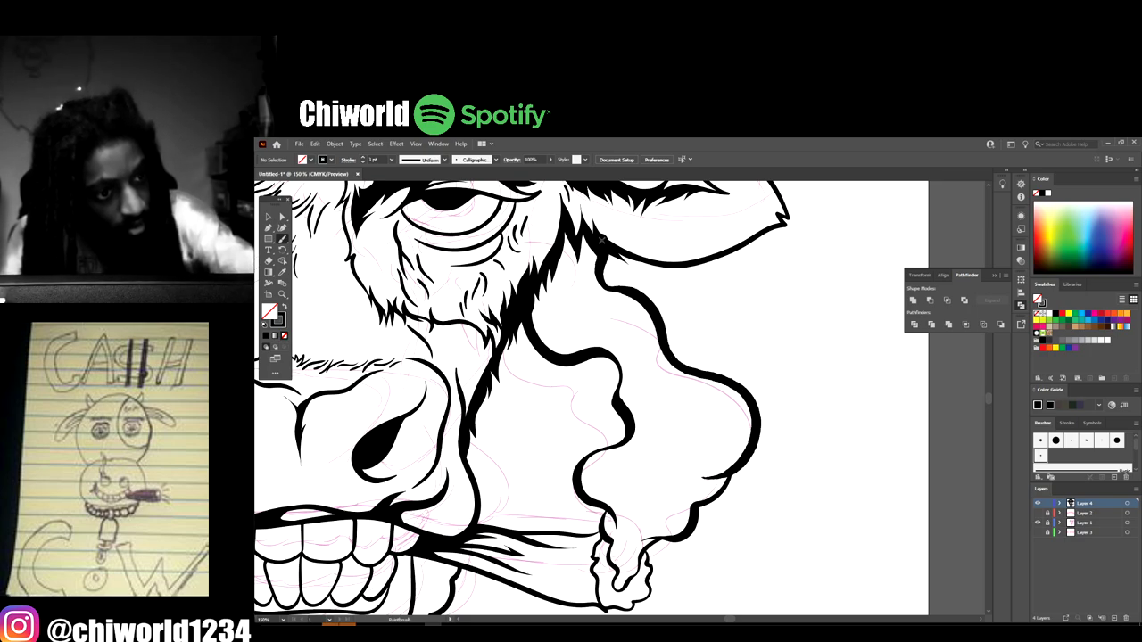
pyautogui.hotkey('ctrl', '0')
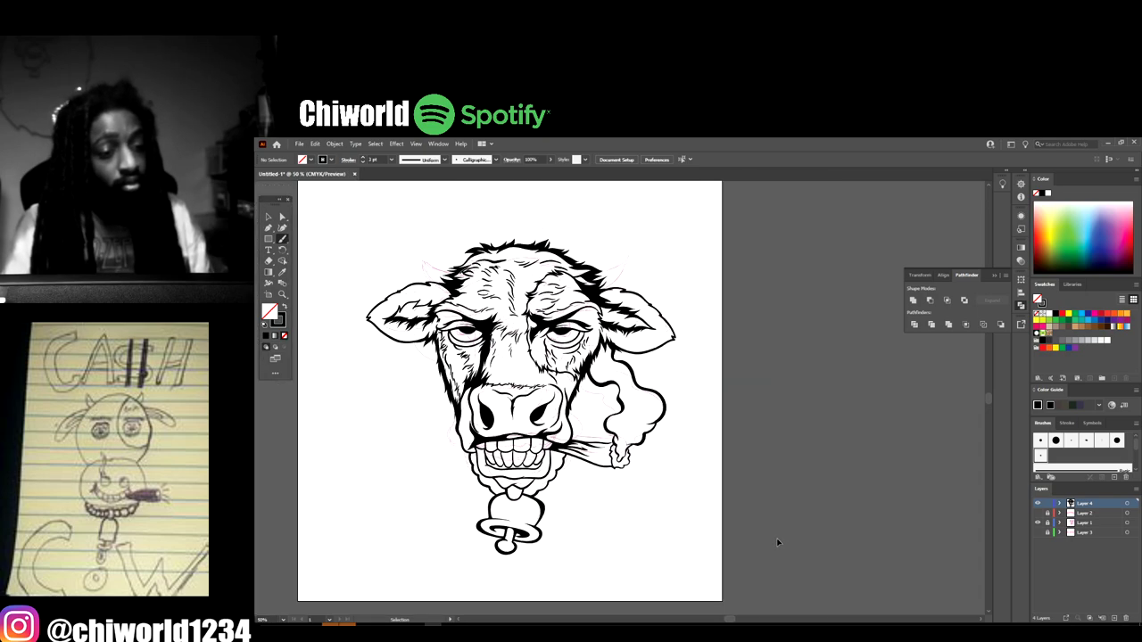
# - Thicken the lower outline of the ear above the smoke with a black Paintbrush stroke
pyautogui.hotkey('ctrl', '-')
pyautogui.scroll(1, 764, 532)
pyautogui.hotkey('ctrl', '+')
pyautogui.hotkey('ctrl', '+')
pyautogui.hotkey('ctrl', '+')
pyautogui.hotkey('ctrl', '+')
pyautogui.hotkey('ctrl', '+')
pyautogui.hotkey('ctrl', '+')
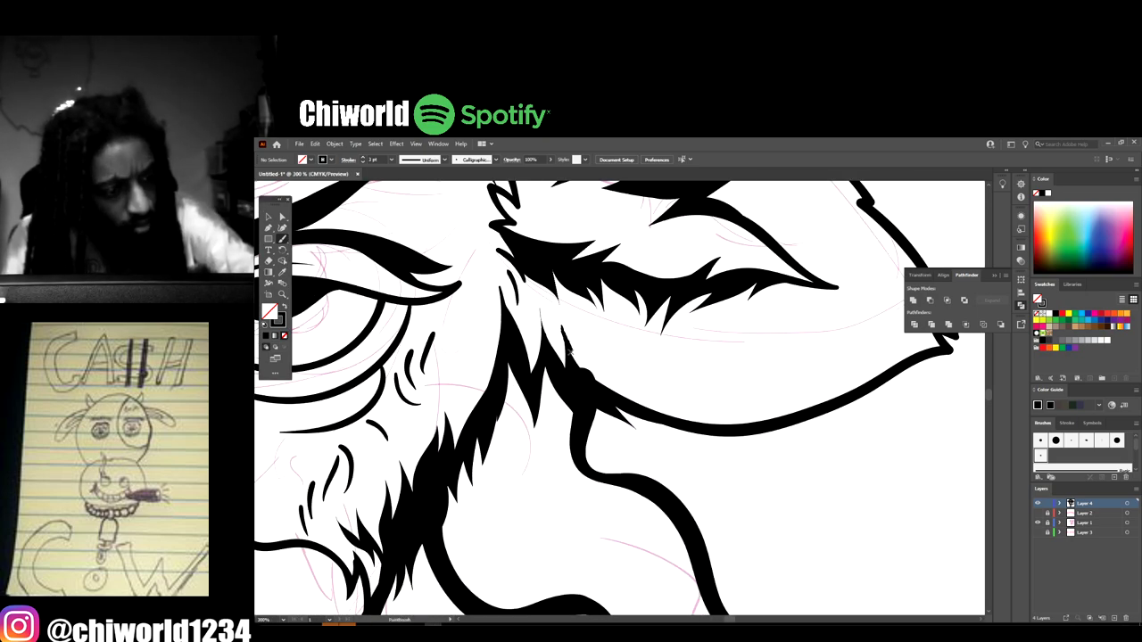
pyautogui.moveTo(571, 354)
pyautogui.mouseDown()
pyautogui.moveTo(621, 397)
pyautogui.moveTo(698, 420)
pyautogui.moveTo(745, 424)
pyautogui.moveTo(843, 393)
pyautogui.mouseUp()
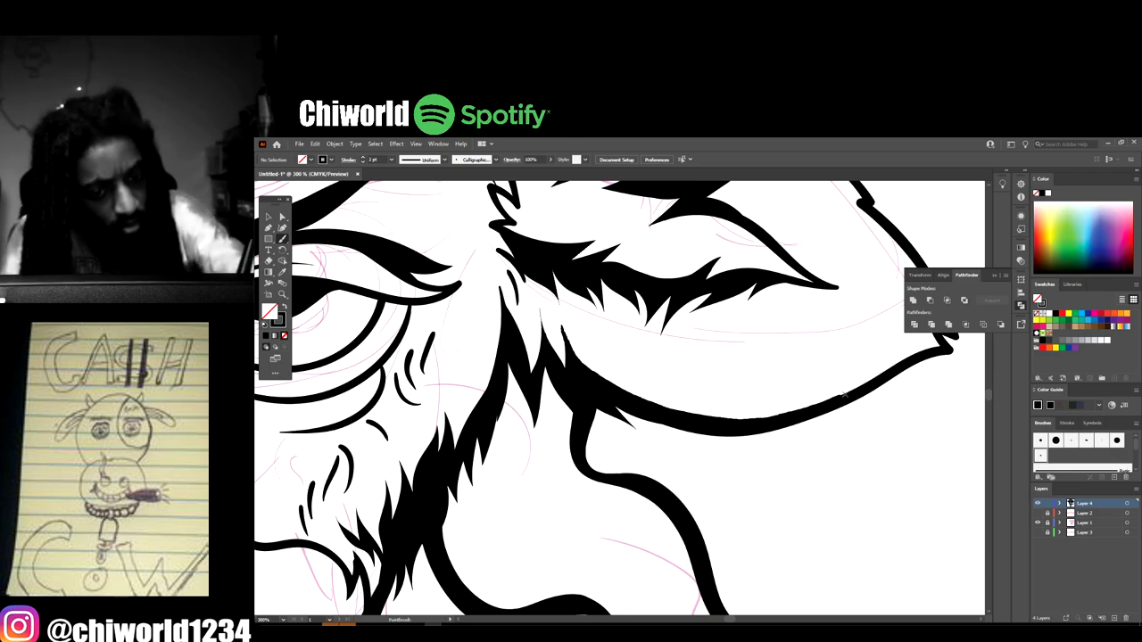
# - Hide the Layer 1 sketch and review the smoke, cigar and ear outlines across the whole cow head
pyautogui.hotkey('ctrl', '-')
pyautogui.hotkey('ctrl', '-')
pyautogui.hotkey('ctrl', '-')
pyautogui.hotkey('ctrl', '-')
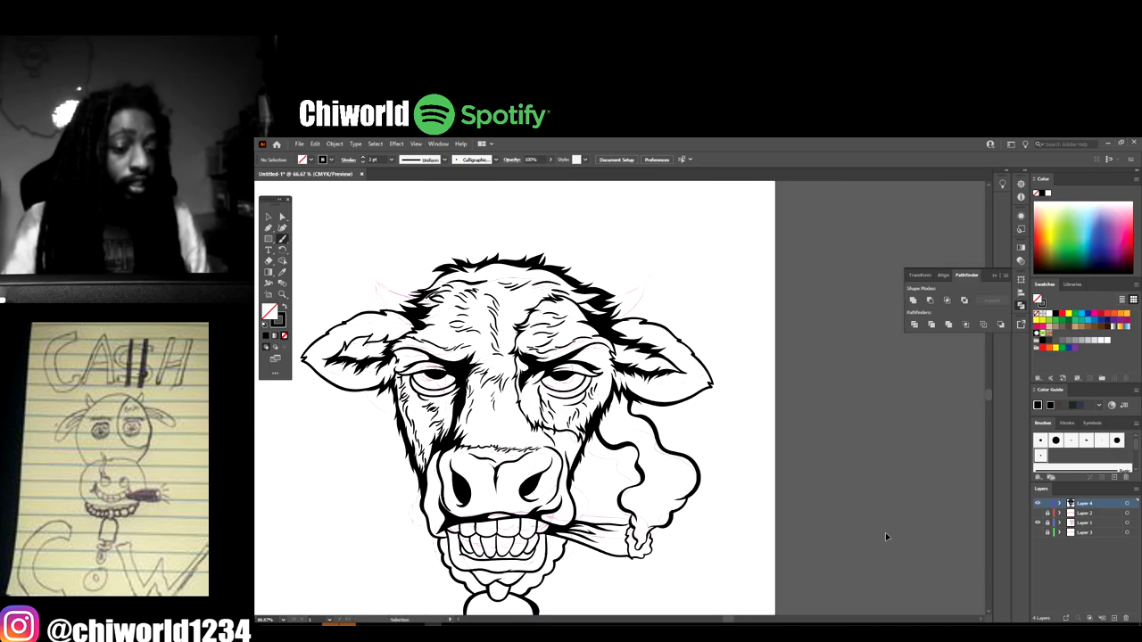
pyautogui.hotkey('ctrl', '-')
pyautogui.hscroll(-2, 886, 537)
pyautogui.scroll(-2, 888, 534)
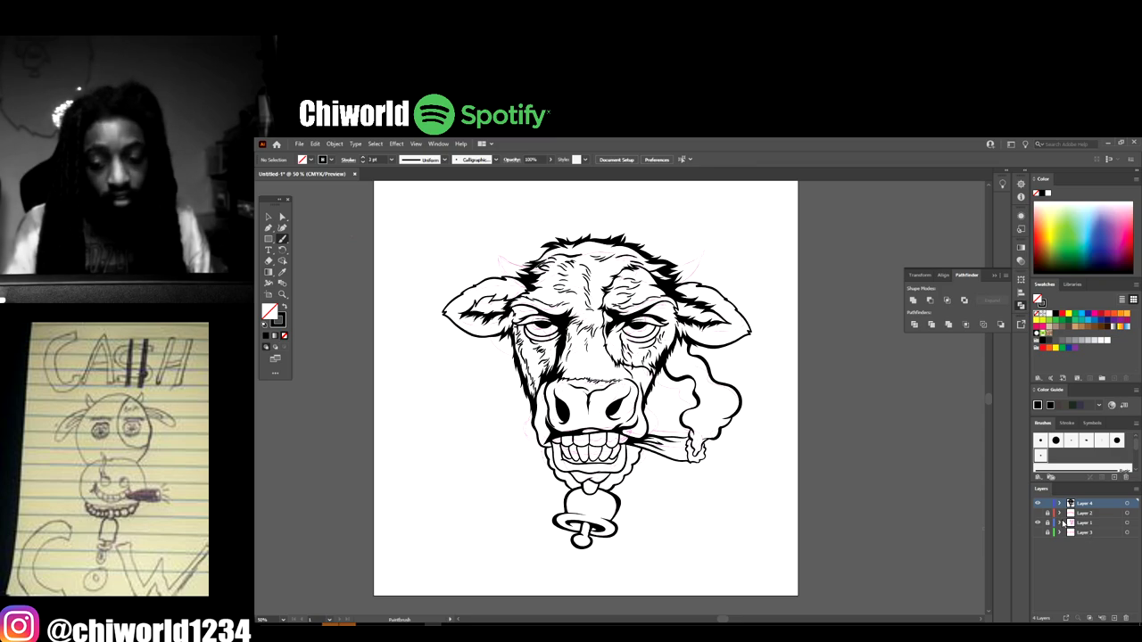
pyautogui.click(1038, 527)
pyautogui.hotkey('ctrl', '-')
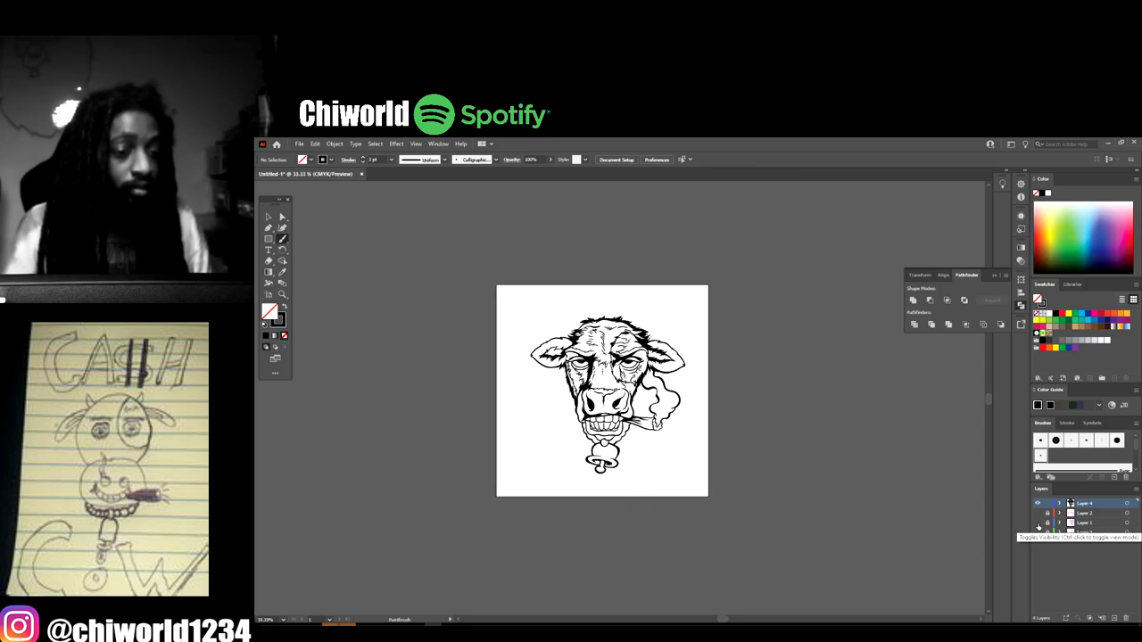
# - Thicken the cigar's upper edge and paint tapering grain lines along its upper and lower sides with the Paintbrush
pyautogui.hotkey('ctrl', '+')
pyautogui.hotkey('ctrl', '+')
pyautogui.hotkey('ctrl', '+')
pyautogui.hotkey('ctrl', '+')
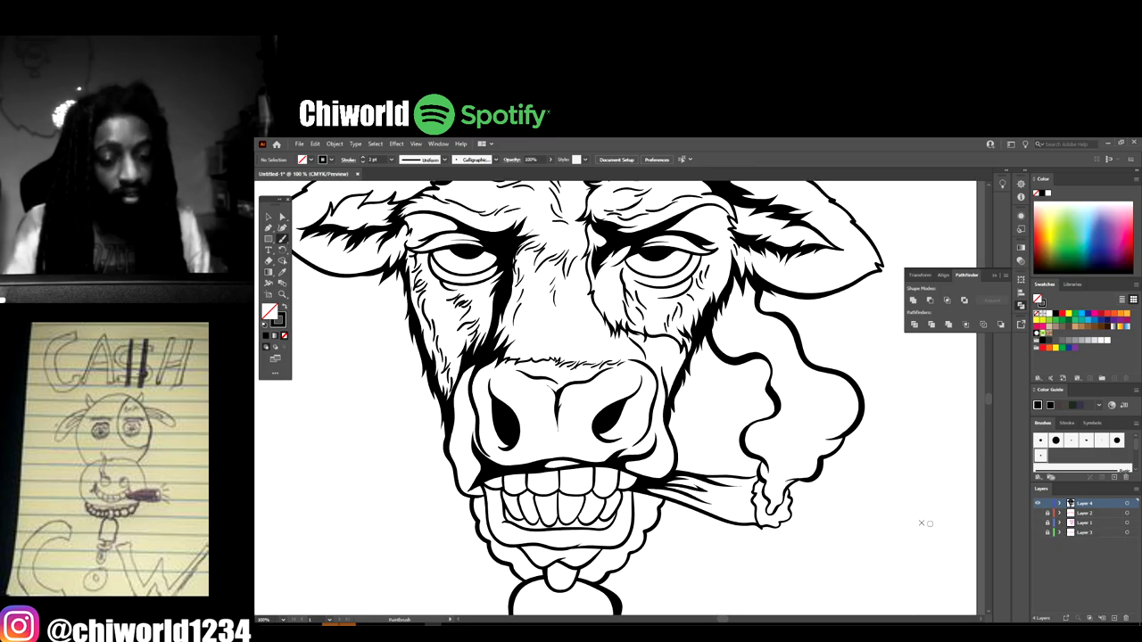
pyautogui.hotkey('ctrl', '+')
pyautogui.hotkey('ctrl', '+')
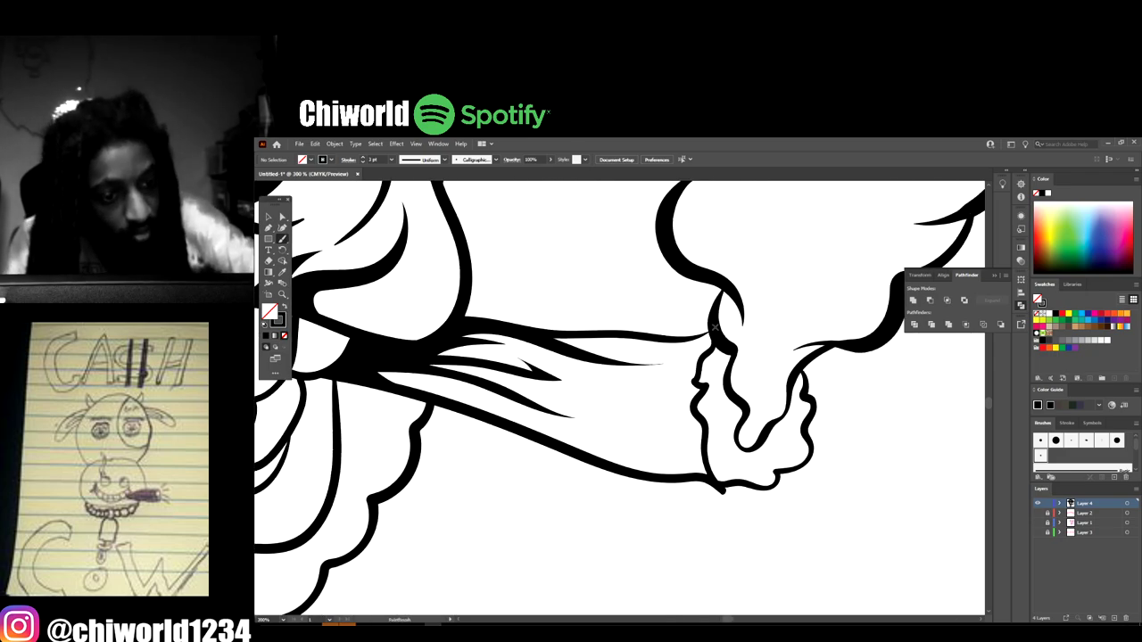
pyautogui.moveTo(713, 331); pyautogui.dragTo(464, 327)
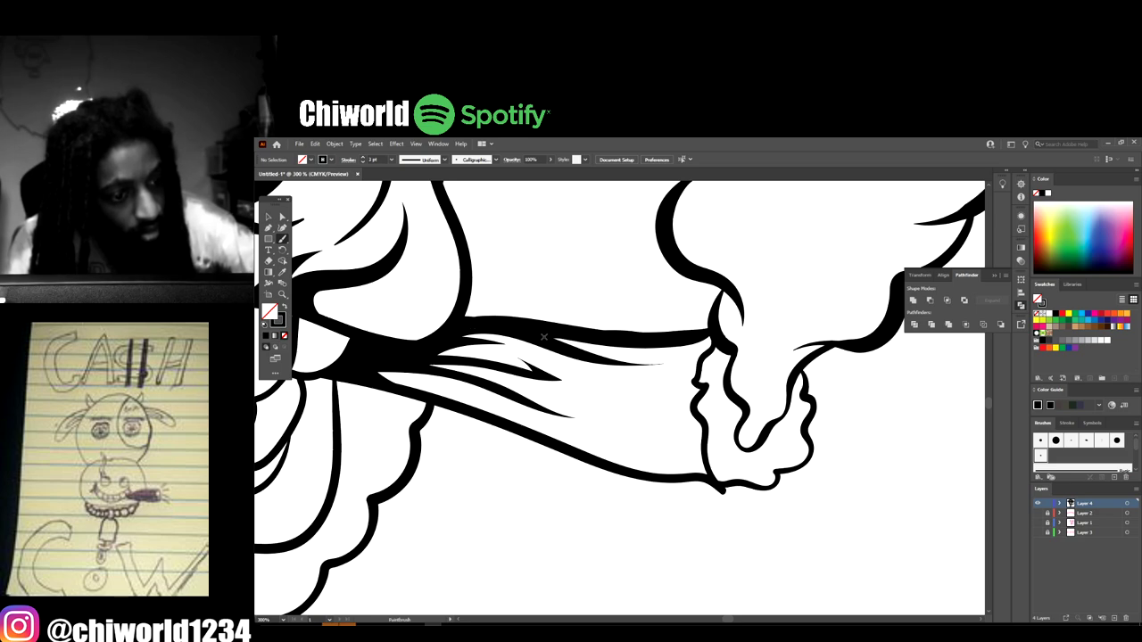
pyautogui.moveTo(548, 337)
pyautogui.mouseDown()
pyautogui.moveTo(612, 359)
pyautogui.moveTo(694, 357)
pyautogui.mouseUp()
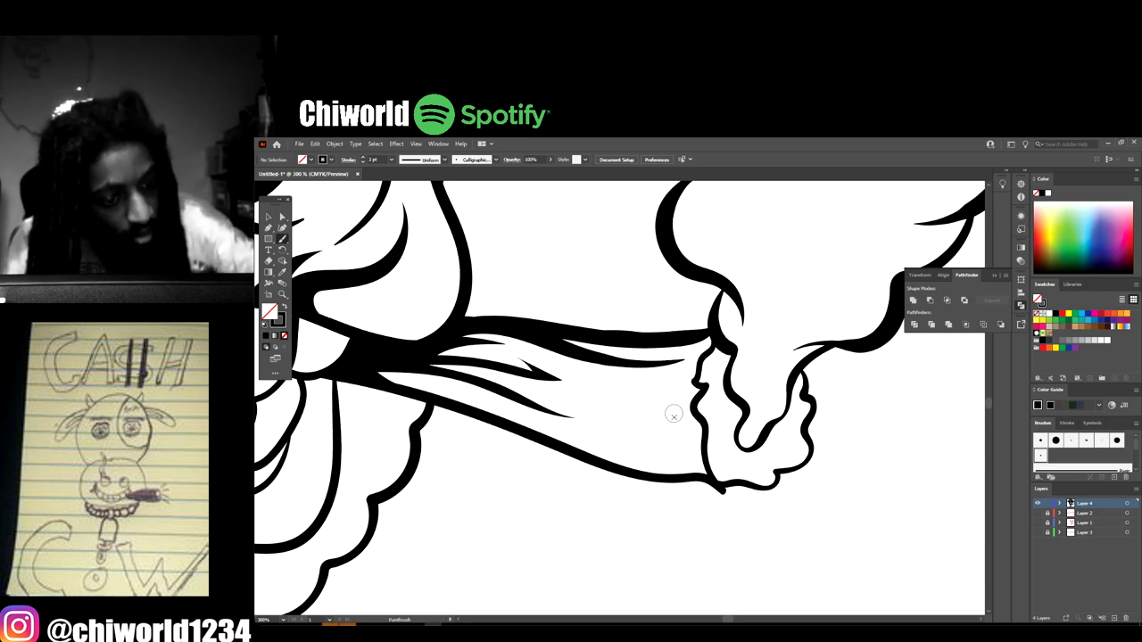
pyautogui.moveTo(687, 459)
pyautogui.mouseDown()
pyautogui.moveTo(584, 451)
pyautogui.moveTo(444, 410)
pyautogui.mouseUp()
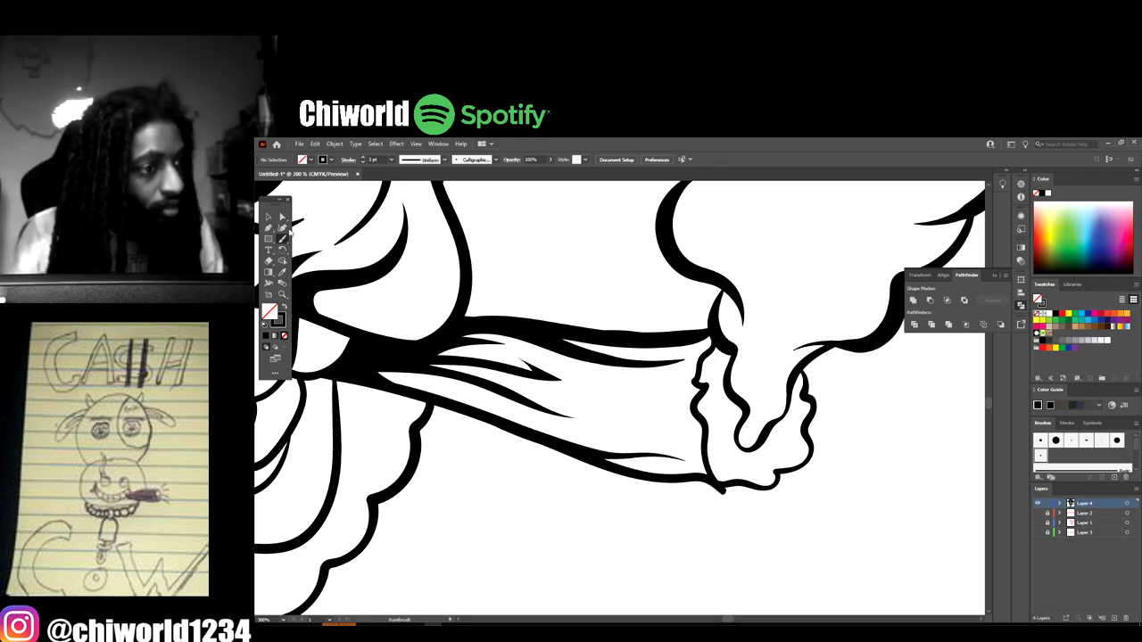
# - Set the stroke weight to 1 pt and paint fine ash creases inside the cigar's burnt tip
pyautogui.click(391, 159)
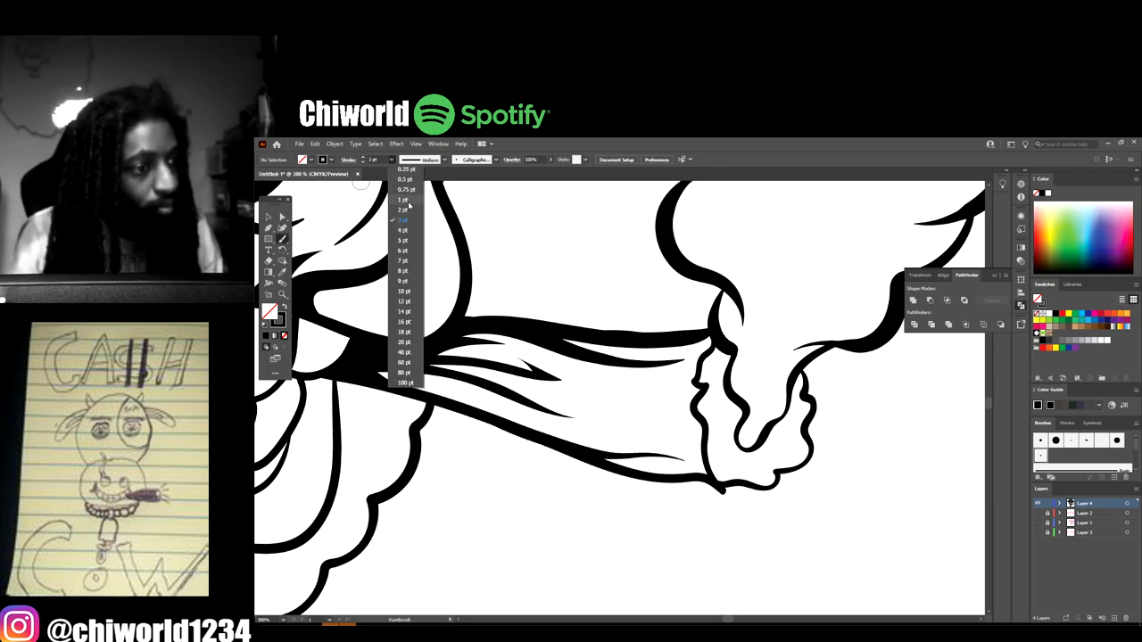
pyautogui.click(406, 199)
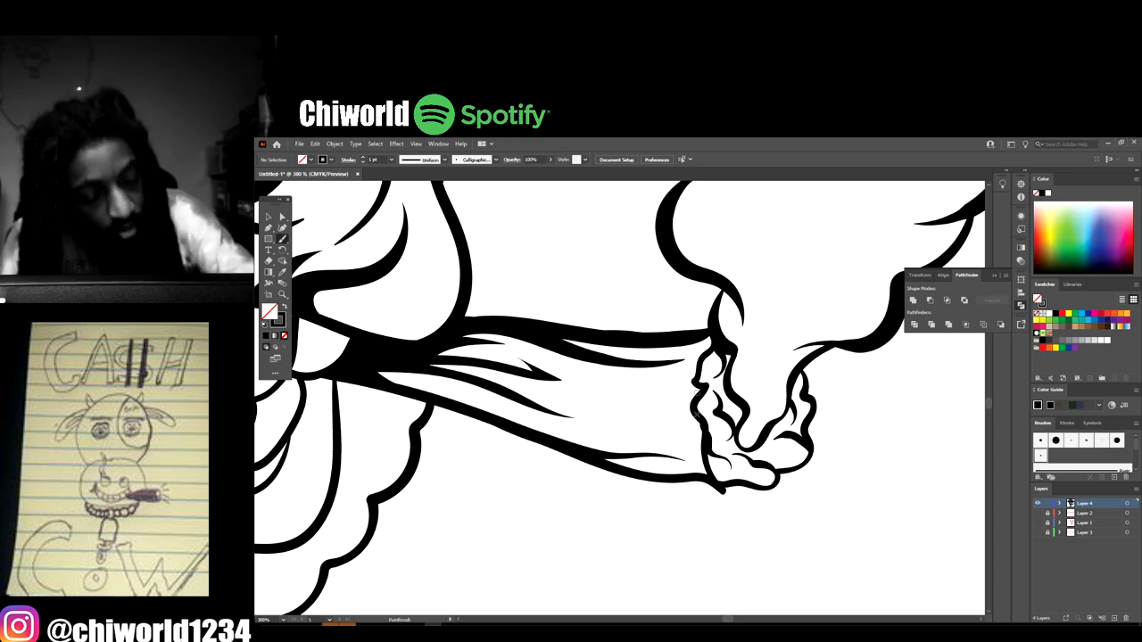
pyautogui.scroll(-3, 829, 604)
pyautogui.scroll(4, 797, 566)
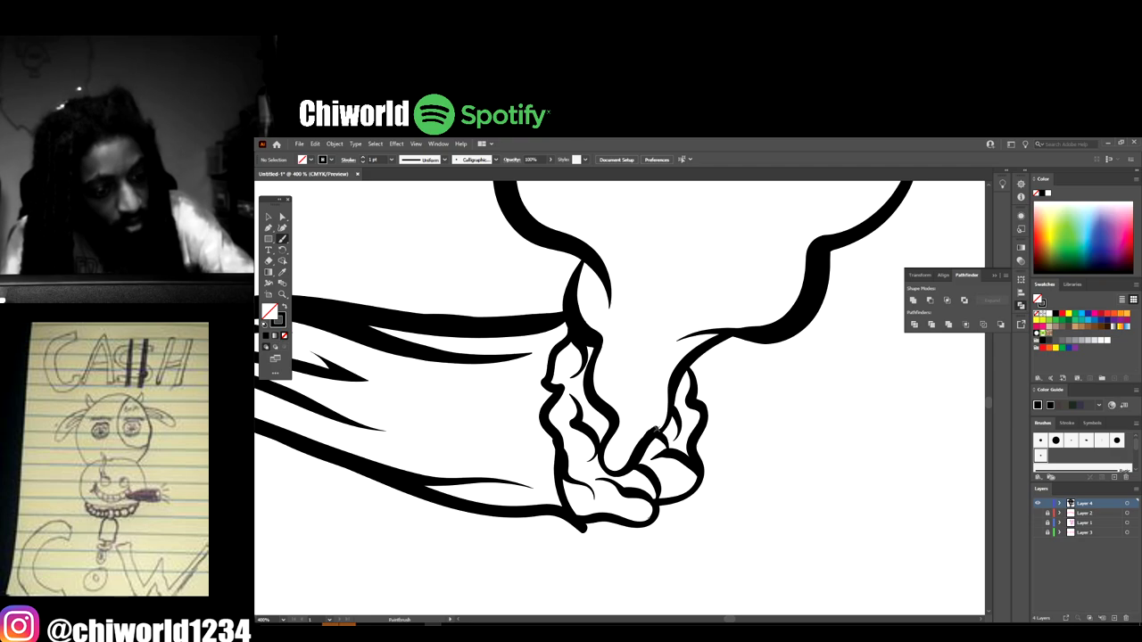
pyautogui.scroll(-6, 744, 530)
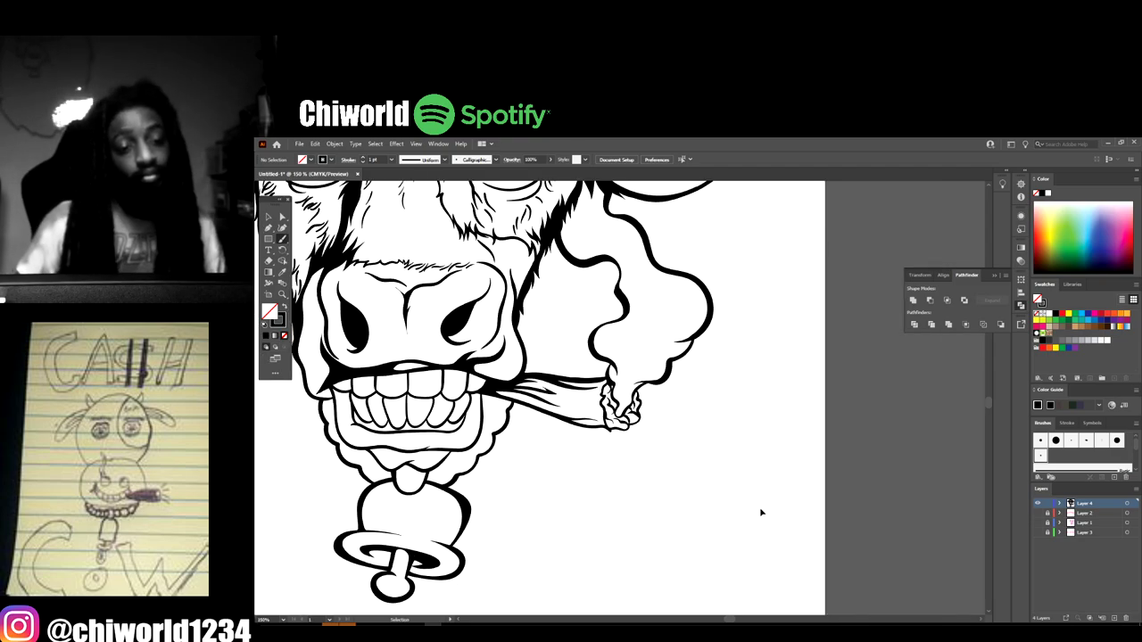
# - Examine the smoke outlines up close, the complete cow head, and the linework around the eye on the cigar side
pyautogui.scroll(5, 760, 510)
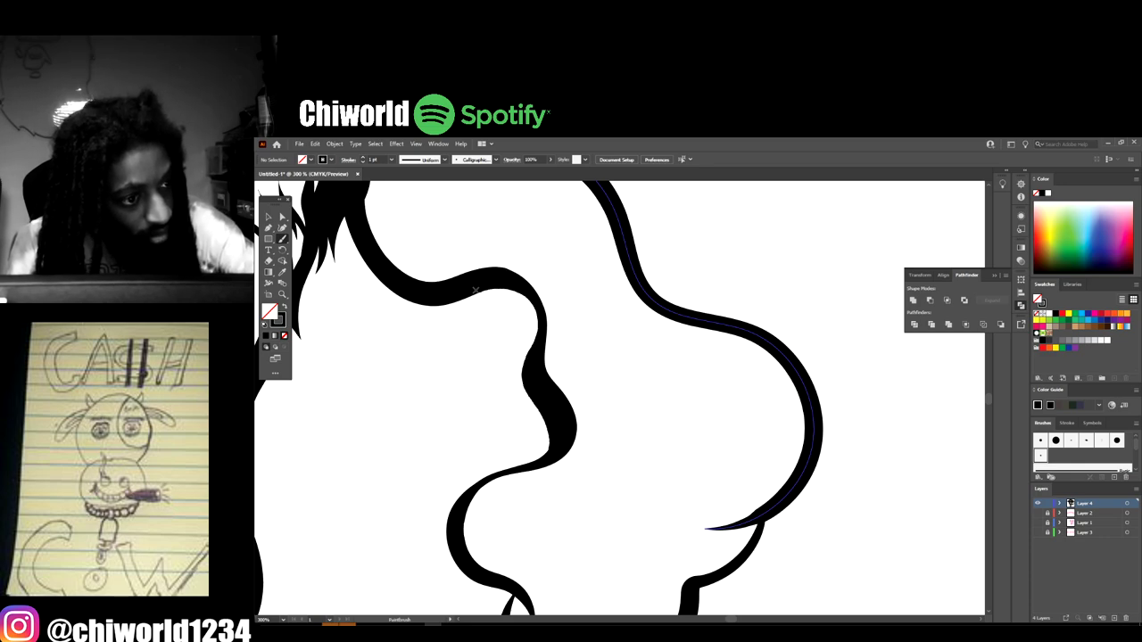
pyautogui.scroll(-5, 678, 583)
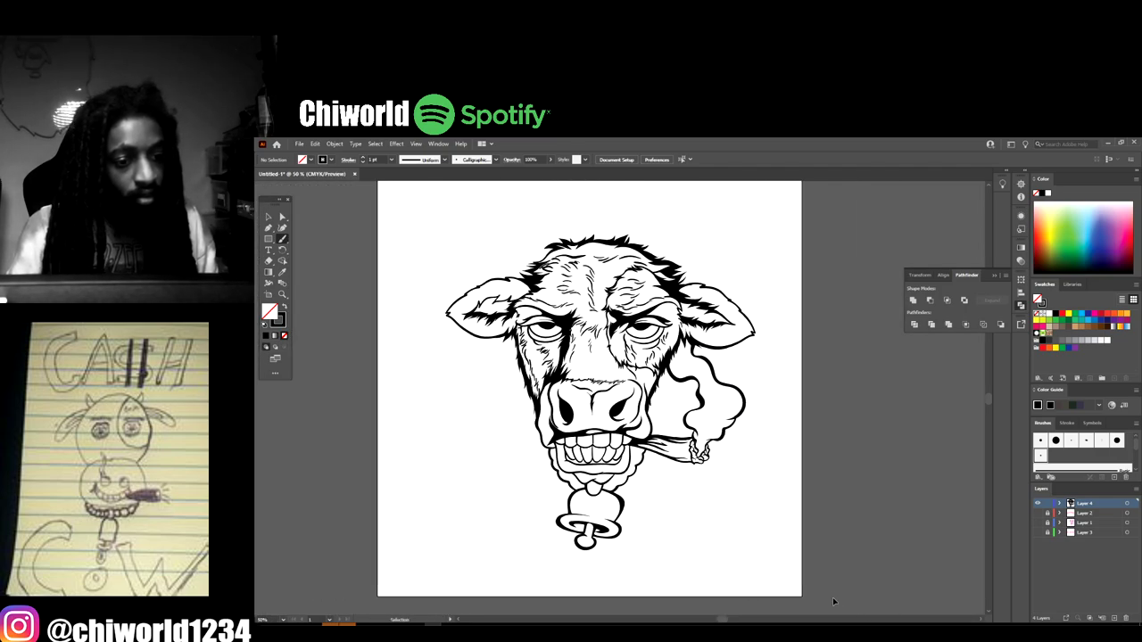
pyautogui.scroll(-1, 833, 599)
pyautogui.scroll(4, 833, 599)
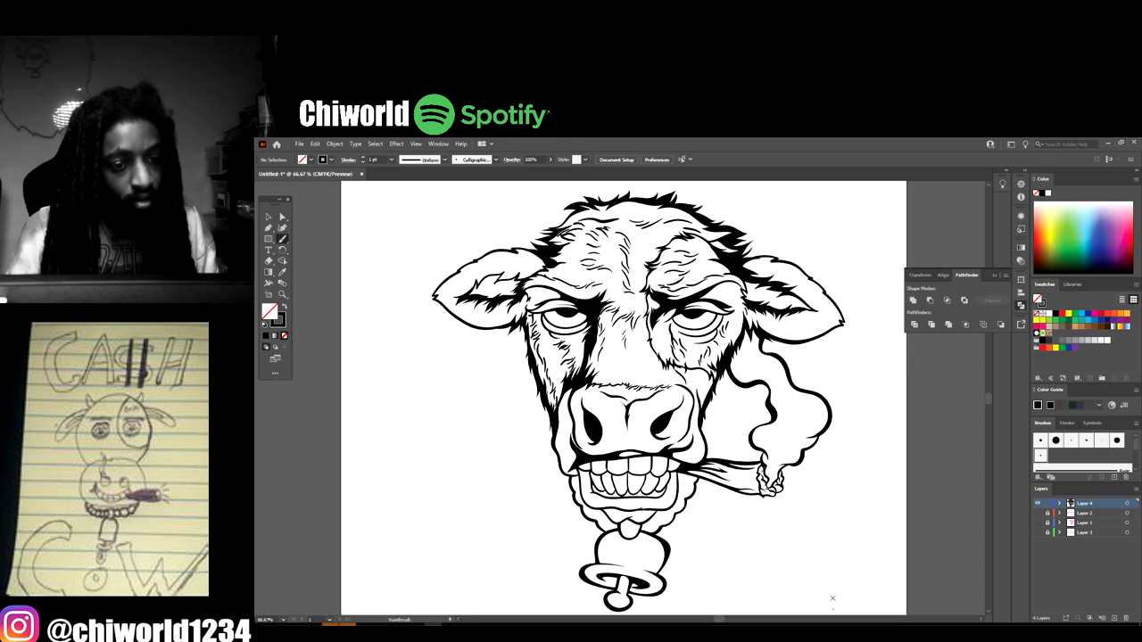
pyautogui.scroll(3, 833, 599)
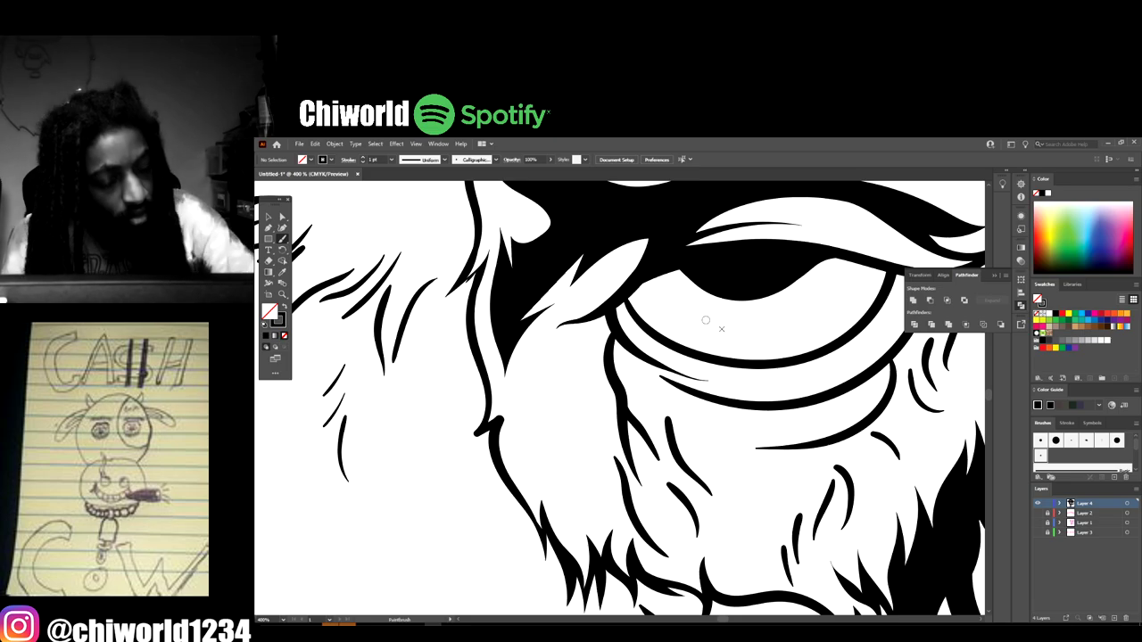
pyautogui.scroll(-5, 920, 456)
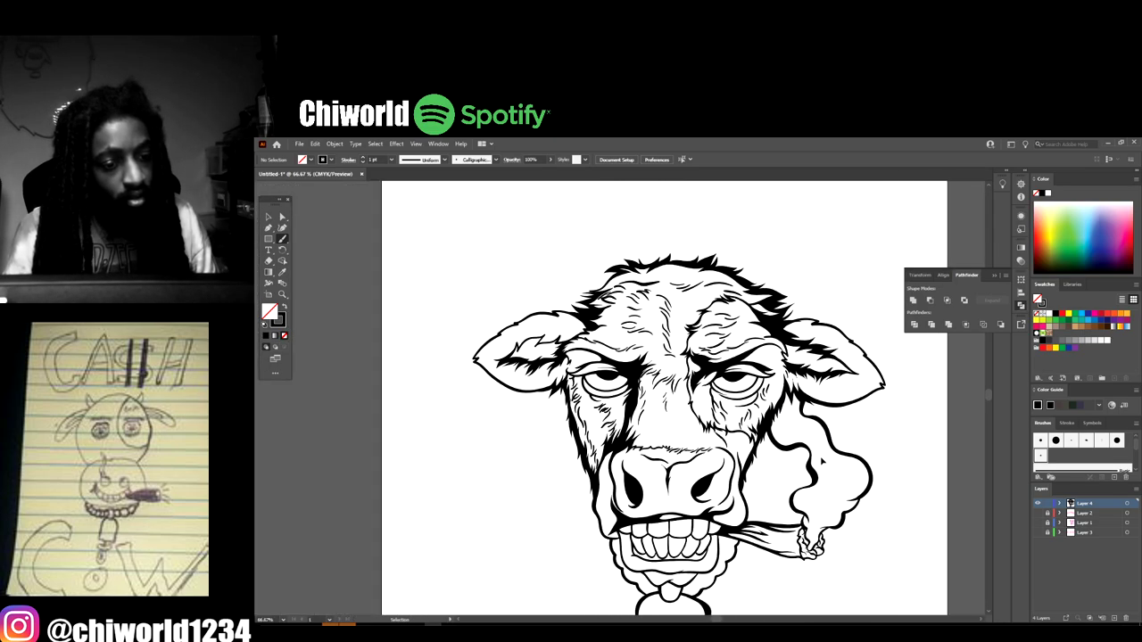
# - Examine the linework around both eyes, the brow and the bridge of the nose for areas needing more detail
pyautogui.scroll(3, 812, 456)
pyautogui.hotkey('ctrl', '=')
pyautogui.hotkey('ctrl', '=')
pyautogui.hotkey('ctrl', '=')
pyautogui.scroll(1, 821, 459)
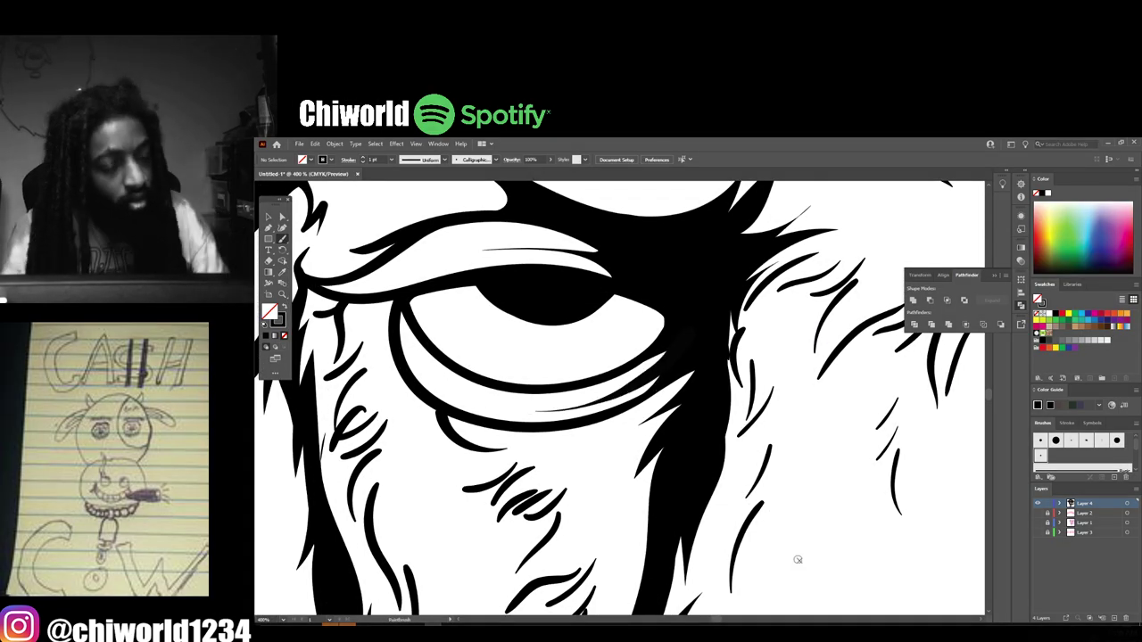
pyautogui.moveTo(777, 432); pyautogui.dragTo(397, 432)
pyautogui.hotkey('ctrl', '-')
pyautogui.hotkey('ctrl', '-')
pyautogui.scroll(-5, 891, 540)
pyautogui.scroll(5, 521, 356)
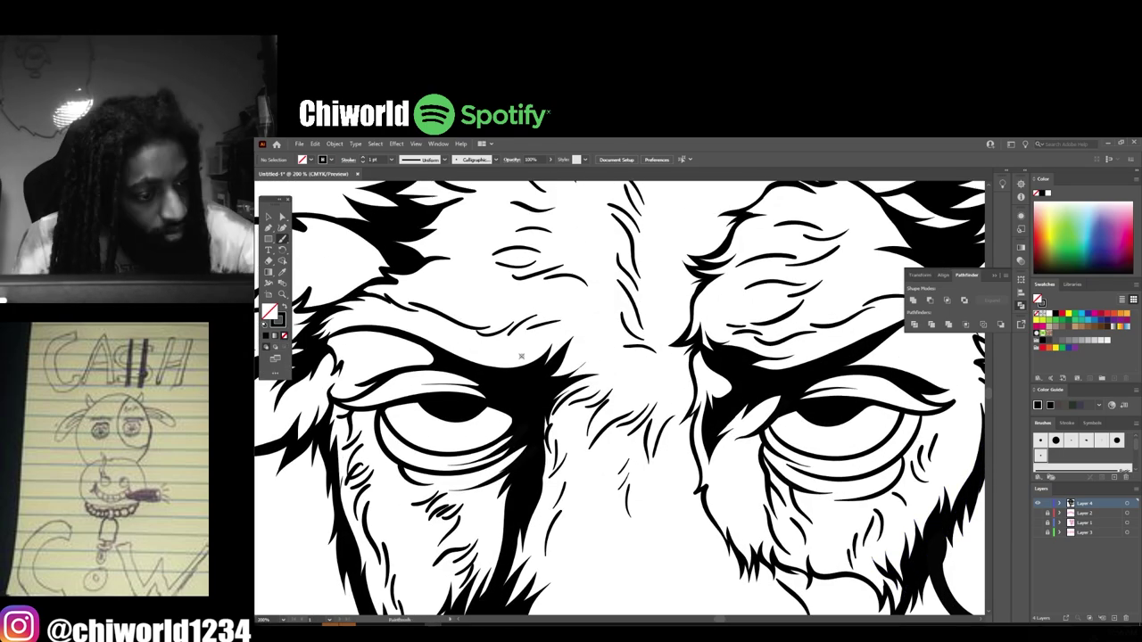
pyautogui.scroll(2, 387, 327)
pyautogui.scroll(-1, 839, 495)
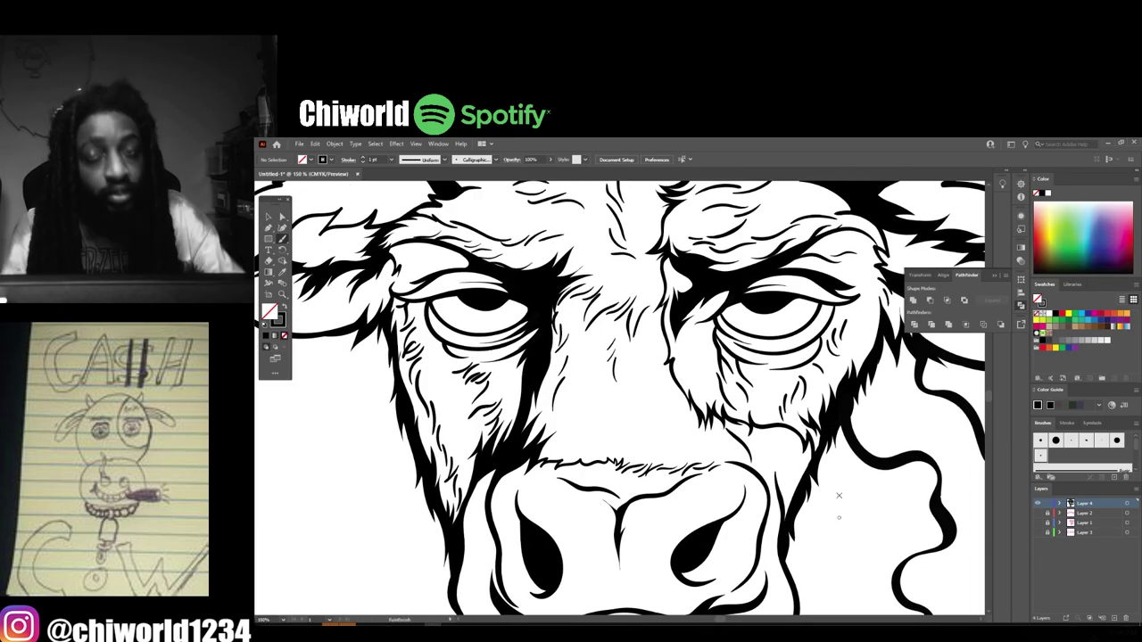
# - Paint short fur strokes along the nose bridge, across the forehead and inside the ears with the Paintbrush
pyautogui.scroll(4, 609, 398)
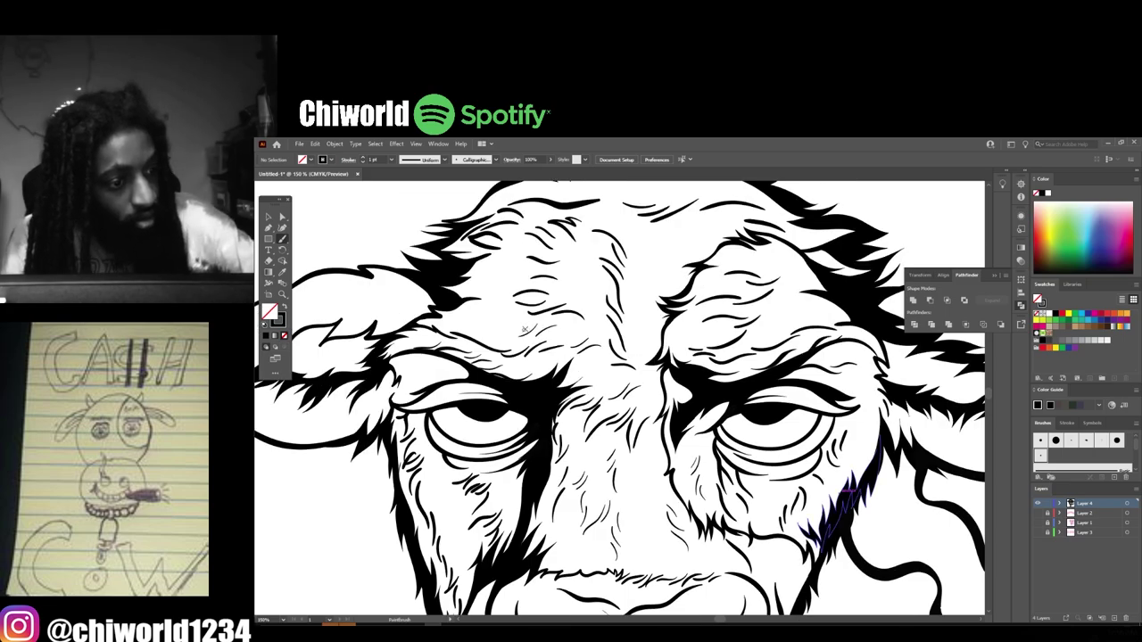
pyautogui.scroll(4, 708, 284)
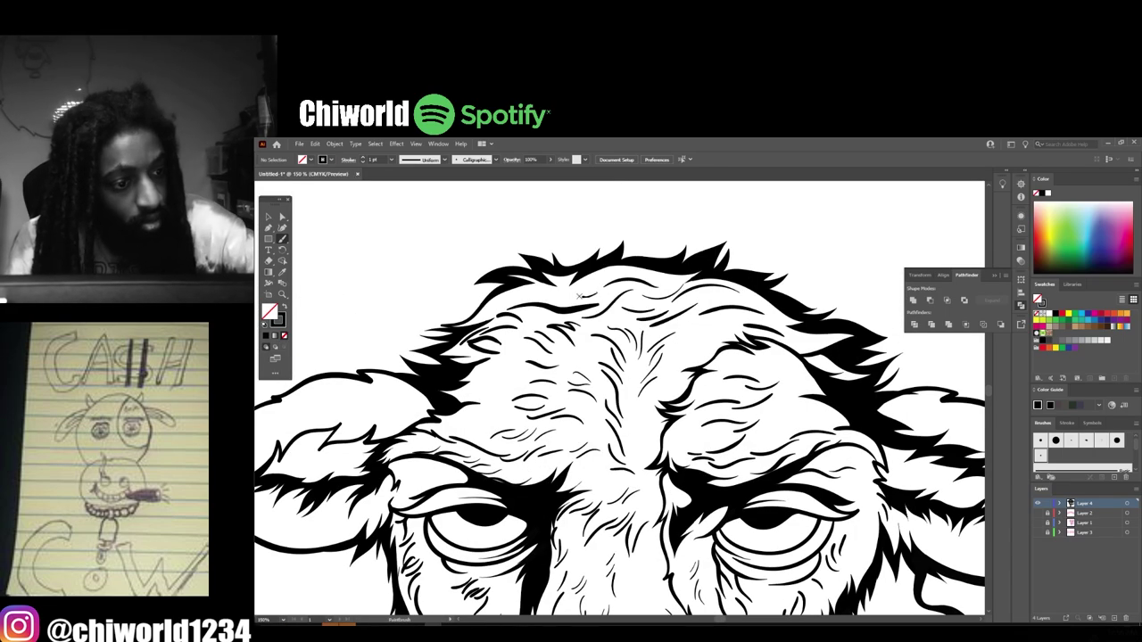
pyautogui.scroll(-3, 798, 517)
pyautogui.scroll(-1, 791, 428)
pyautogui.scroll(2, 791, 428)
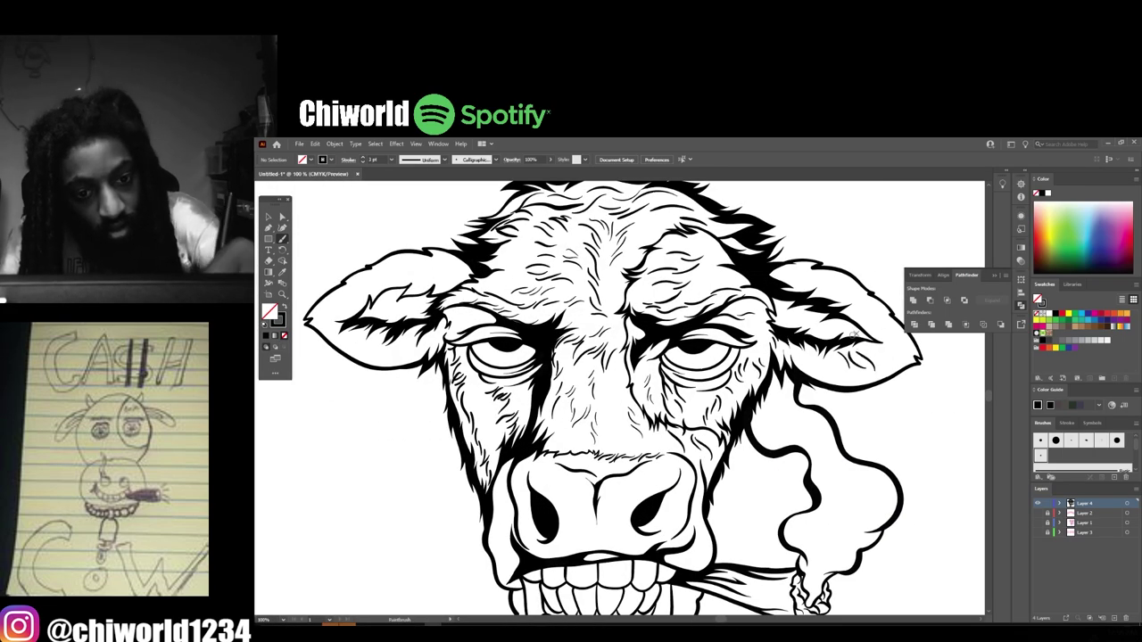
pyautogui.scroll(-4, 612, 384)
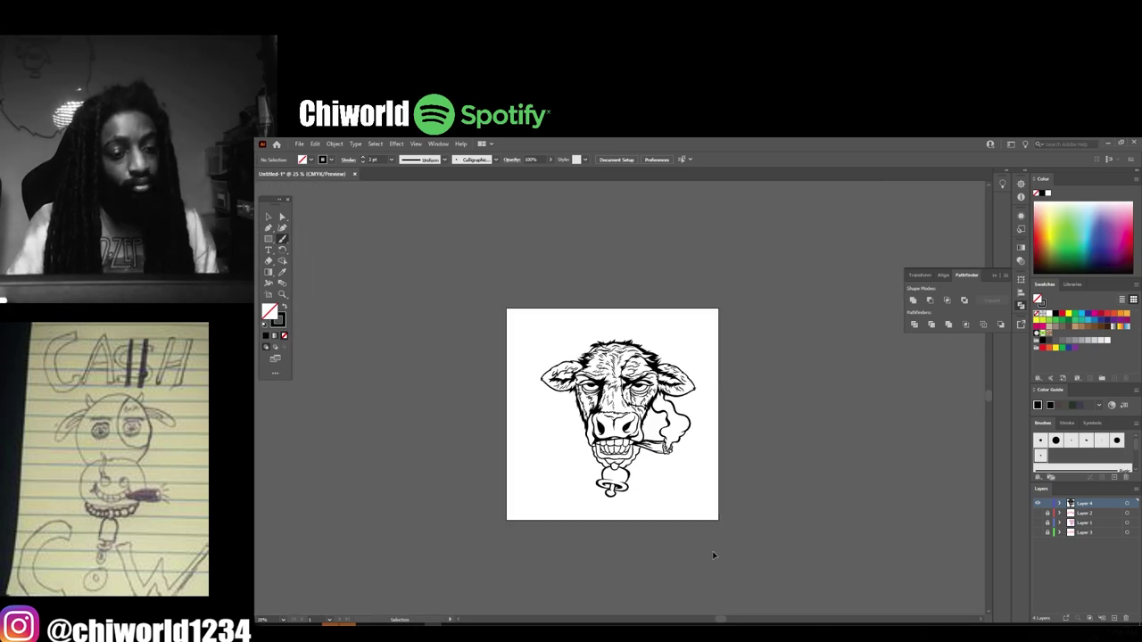
# - Switch to the Pencil with black fill and no stroke, and draw solid shadow shapes beneath the jaw beside the bell's loop
pyautogui.scroll(2, 607, 458)
pyautogui.press('n')
pyautogui.hotkey('shift', 'x')
pyautogui.scroll(6, 624, 446)
pyautogui.moveTo(615, 419); pyautogui.dragTo(540, 509)
pyautogui.moveTo(534, 443)
pyautogui.mouseDown()
pyautogui.moveTo(555, 470)
pyautogui.moveTo(539, 441)
pyautogui.mouseUp()
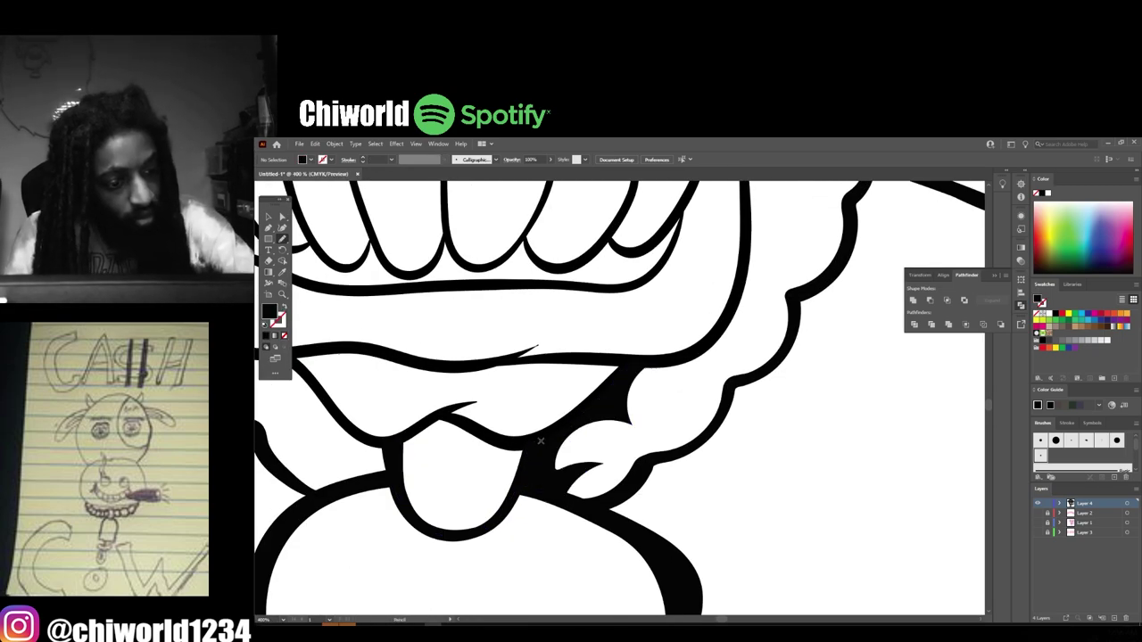
# - Draw solid black shadow shapes inside the scalloped chain along the jaw on the cigar side
pyautogui.scroll(2, 541, 441)
pyautogui.moveTo(681, 460); pyautogui.dragTo(707, 477)
pyautogui.moveTo(784, 281); pyautogui.dragTo(746, 389)
pyautogui.scroll(-1, 683, 414)
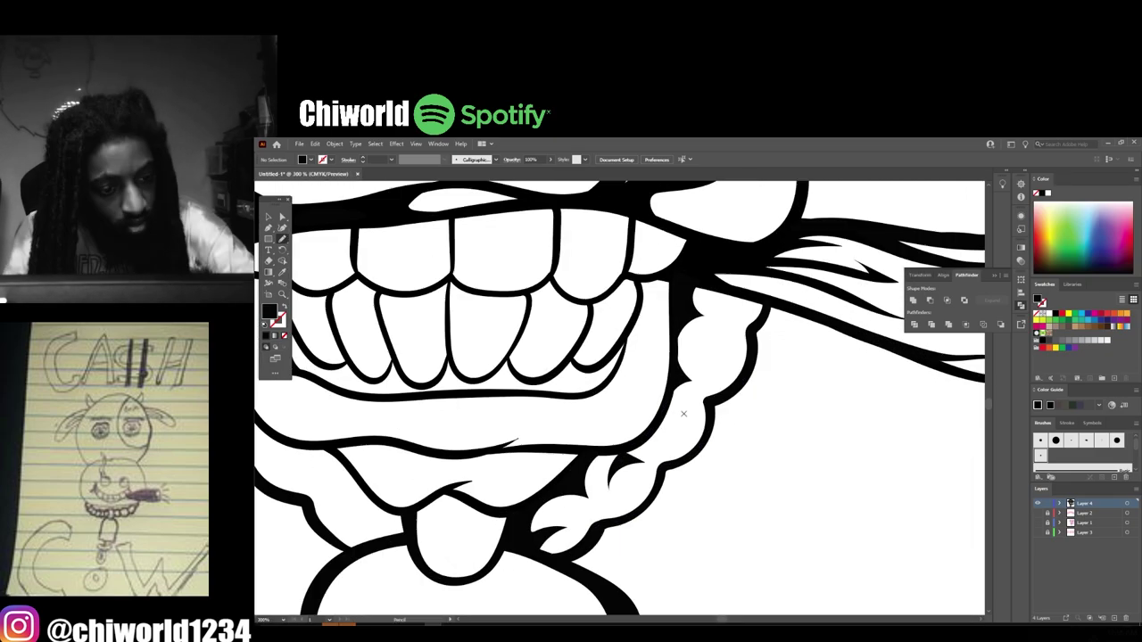
pyautogui.moveTo(668, 436); pyautogui.dragTo(687, 415)
pyautogui.hotkey('ctrl', '-')
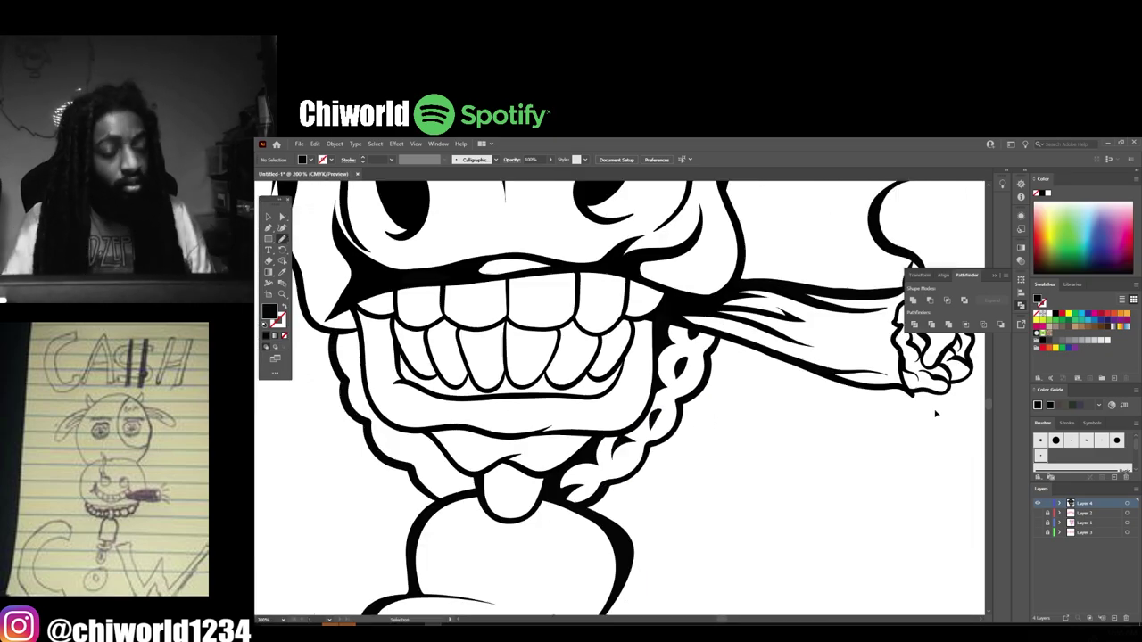
# - Add matching black shadow shapes inside the scalloped chain on the jaw side opposite the cigar
pyautogui.moveTo(661, 497); pyautogui.dragTo(830, 469)
pyautogui.hotkey('ctrl', '=')
pyautogui.moveTo(612, 448)
pyautogui.mouseDown()
pyautogui.moveTo(641, 464)
pyautogui.moveTo(616, 446)
pyautogui.mouseUp()
pyautogui.scroll(1, 506, 365)
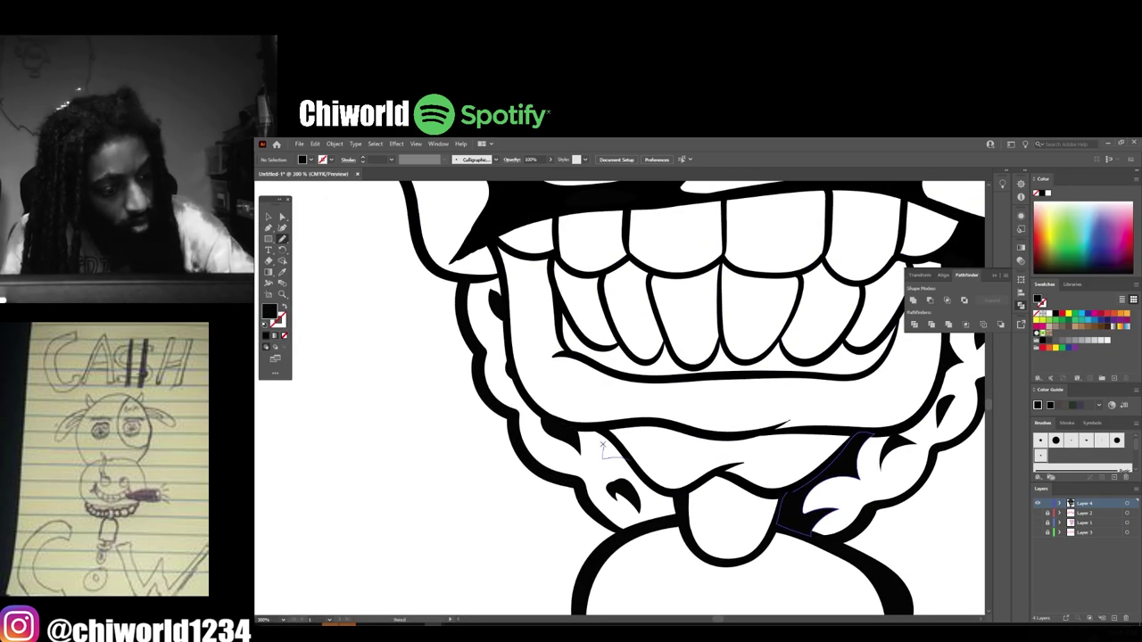
pyautogui.scroll(-2, 603, 444)
pyautogui.scroll(3, 778, 448)
# - Draw curved black shadow shapes on the teeth with the Pencil
pyautogui.moveTo(770, 393); pyautogui.dragTo(773, 303)
pyautogui.moveTo(688, 298)
pyautogui.mouseDown()
pyautogui.moveTo(658, 357)
pyautogui.moveTo(669, 298)
pyautogui.mouseUp()
pyautogui.moveTo(667, 505)
pyautogui.mouseDown()
pyautogui.moveTo(705, 427)
pyautogui.moveTo(695, 412)
pyautogui.mouseUp()
pyautogui.moveTo(746, 489); pyautogui.dragTo(784, 424)
pyautogui.moveTo(628, 464); pyautogui.dragTo(607, 510)
pyautogui.scroll(-5, 667, 403)
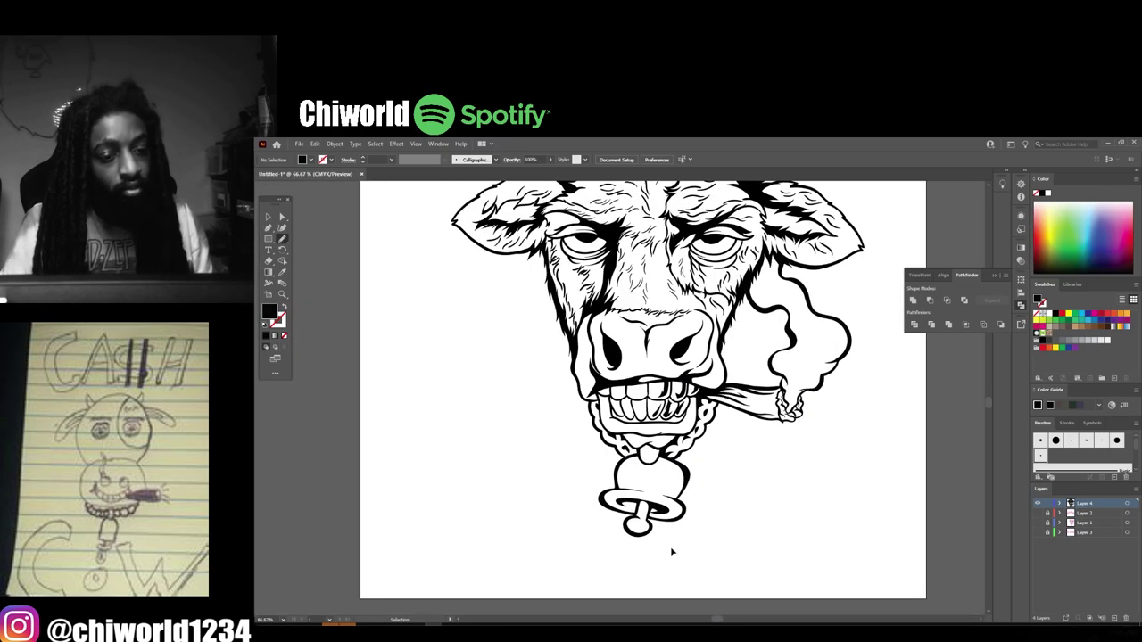
# - Add the remaining tooth shadows and draw black shading shapes on the bell below the jaw
pyautogui.scroll(4, 649, 404)
pyautogui.moveTo(642, 338)
pyautogui.mouseDown()
pyautogui.moveTo(614, 379)
pyautogui.moveTo(639, 339)
pyautogui.mouseUp()
pyautogui.moveTo(643, 409)
pyautogui.mouseDown()
pyautogui.moveTo(628, 459)
pyautogui.moveTo(640, 411)
pyautogui.mouseUp()
pyautogui.moveTo(573, 419)
pyautogui.mouseDown()
pyautogui.moveTo(584, 455)
pyautogui.moveTo(513, 487)
pyautogui.mouseUp()
pyautogui.scroll(-2, 543, 460)
pyautogui.scroll(2, 752, 537)
pyautogui.moveTo(448, 518)
pyautogui.mouseDown()
pyautogui.moveTo(446, 566)
pyautogui.moveTo(494, 510)
pyautogui.mouseUp()
# - Draw solid black shadow shapes inside the smoke trail beneath the ear
pyautogui.scroll(-5, 625, 410)
pyautogui.scroll(4, 759, 399)
pyautogui.moveTo(553, 273); pyautogui.dragTo(546, 293)
pyautogui.scroll(-2, 546, 286)
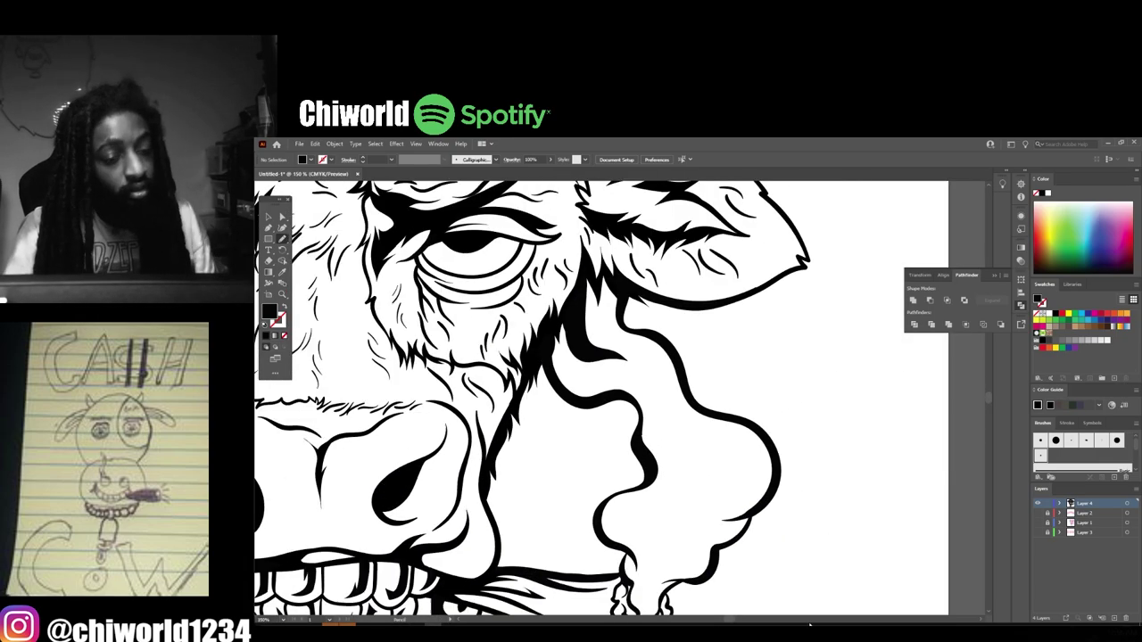
pyautogui.scroll(2, 637, 402)
pyautogui.scroll(-2, 637, 402)
pyautogui.moveTo(532, 436)
pyautogui.mouseDown()
pyautogui.moveTo(578, 377)
pyautogui.moveTo(573, 393)
pyautogui.mouseUp()
pyautogui.scroll(-4, 753, 441)
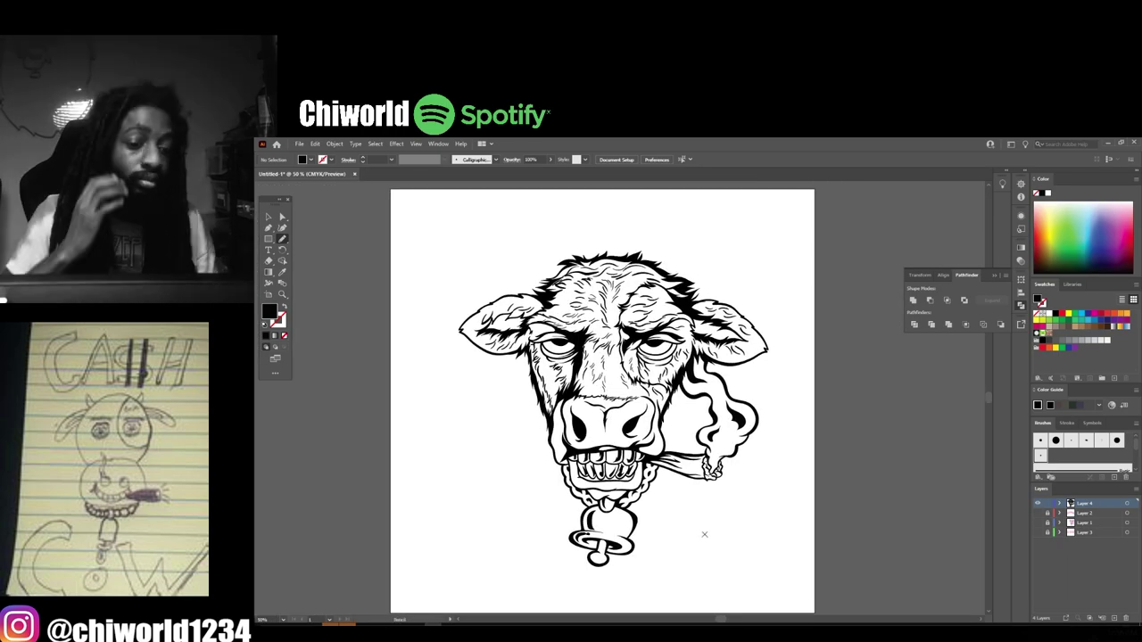
# - Fill the gum areas at both mouth corners beside the lower teeth with solid black Pencil shapes
pyautogui.scroll(6, 625, 470)
pyautogui.scroll(-1, 737, 503)
pyautogui.moveTo(716, 459)
pyautogui.mouseDown()
pyautogui.moveTo(762, 380)
pyautogui.moveTo(718, 457)
pyautogui.mouseUp()
pyautogui.scroll(-3, 773, 357)
pyautogui.scroll(4, 565, 429)
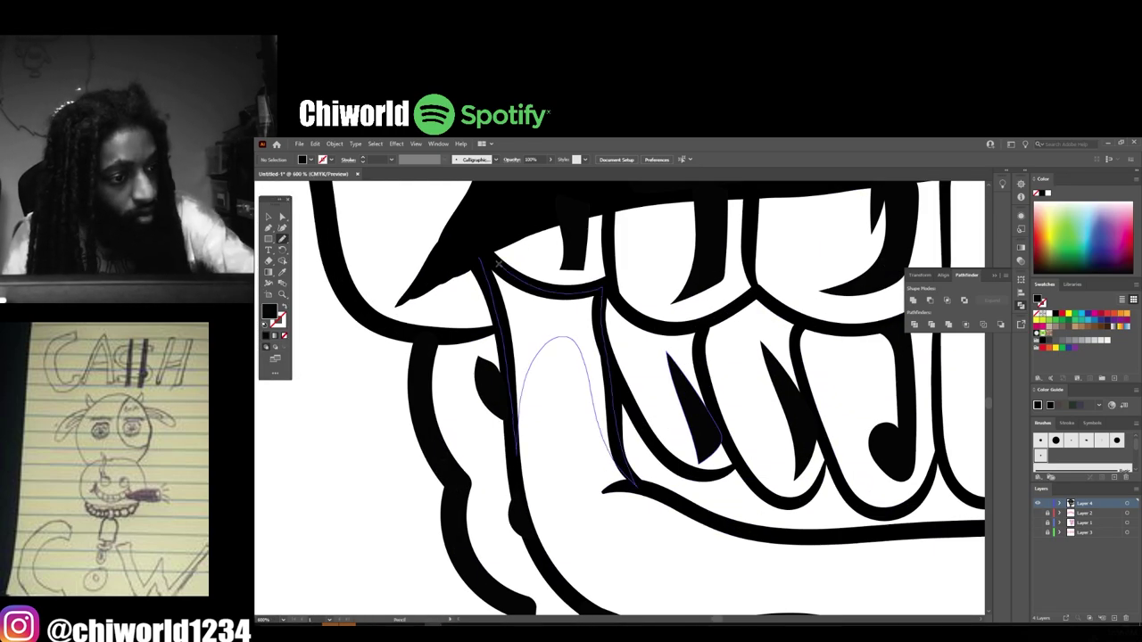
pyautogui.scroll(-2, 497, 265)
pyautogui.scroll(3, 580, 479)
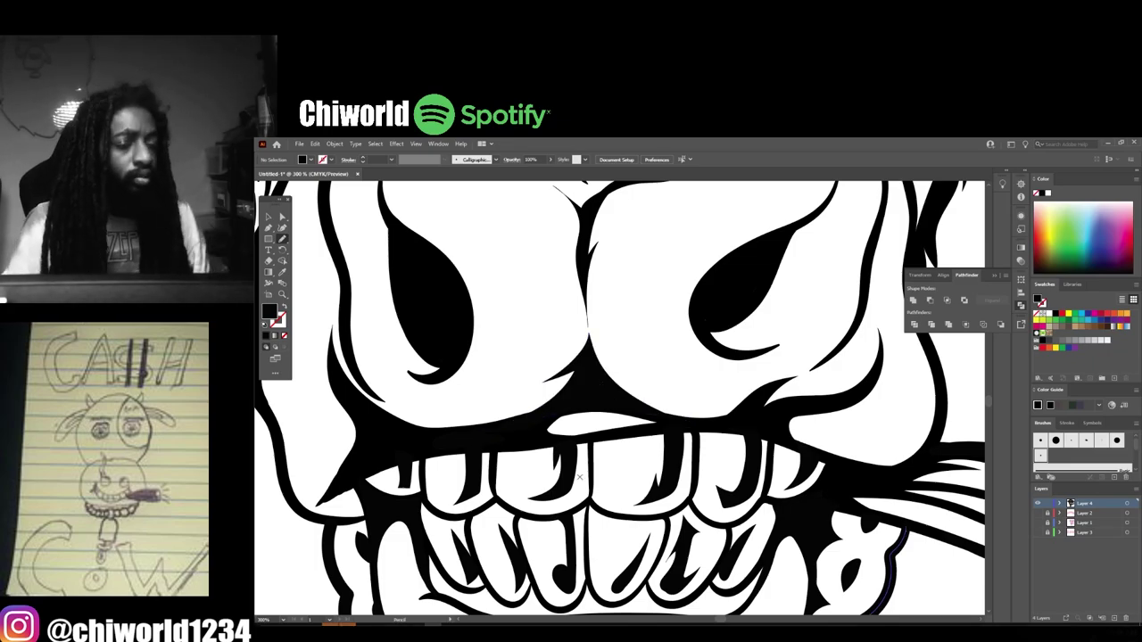
# - Show the pink CASH lettering on Layer 2 and draw a black outline around the letter A behind the fur
pyautogui.scroll(-3, 580, 478)
pyautogui.scroll(3, 529, 536)
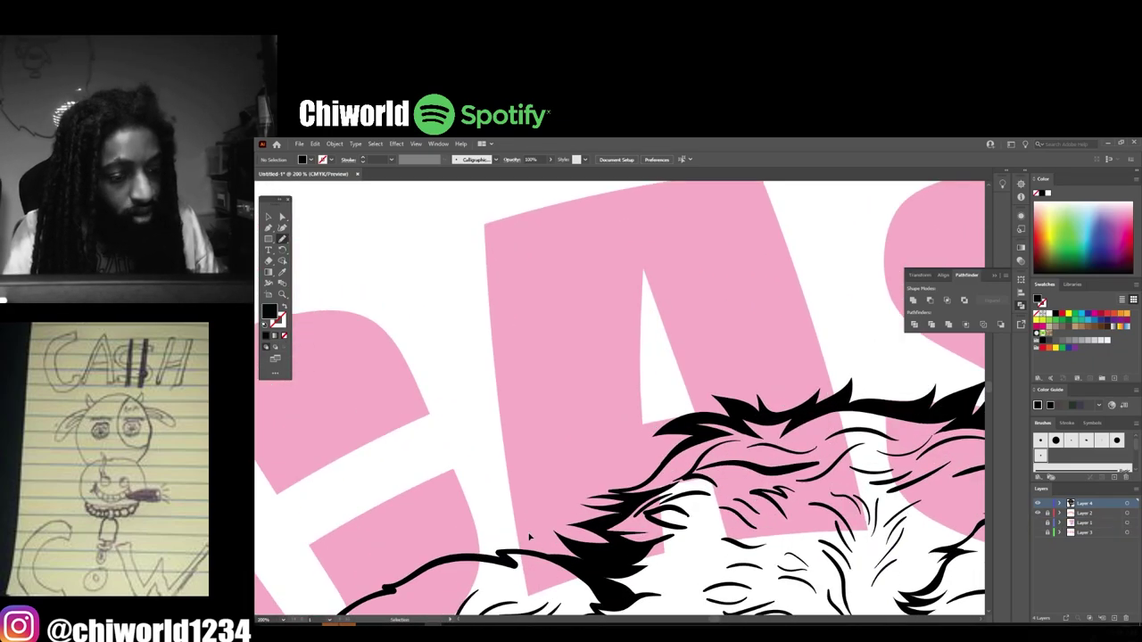
pyautogui.scroll(-1, 529, 537)
pyautogui.moveTo(540, 546); pyautogui.dragTo(521, 307)
pyautogui.moveTo(506, 355); pyautogui.dragTo(541, 555)
pyautogui.scroll(2, 580, 551)
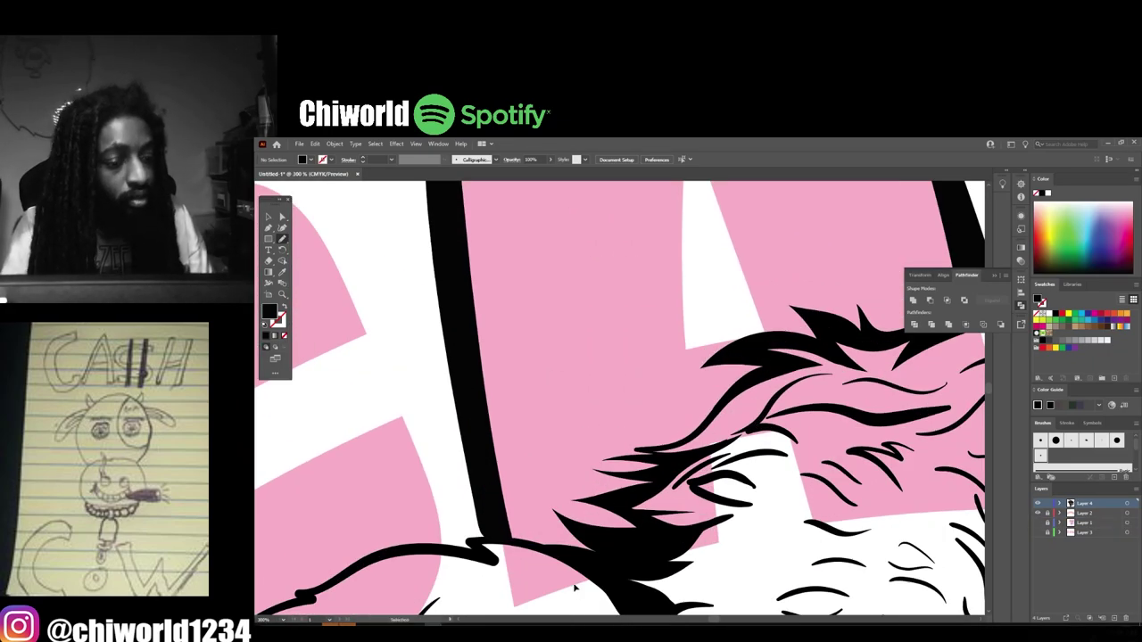
pyautogui.hscroll(2, 574, 587)
pyautogui.scroll(3, 573, 571)
pyautogui.moveTo(632, 547)
pyautogui.mouseDown()
pyautogui.moveTo(597, 557)
pyautogui.moveTo(647, 550)
pyautogui.mouseUp()
# - Hide Layer 2 to examine the A's outline against the whole artwork, and show the layer again
pyautogui.hotkey('ctrl', '-')
pyautogui.hotkey('ctrl', '-')
pyautogui.hotkey('ctrl', '-')
pyautogui.hotkey('ctrl', '-')
pyautogui.hotkey('ctrl', '-')
pyautogui.hotkey('ctrl', '-')
pyautogui.hotkey('ctrl', '-')
pyautogui.hotkey('ctrl', '-')
pyautogui.click(1038, 513)
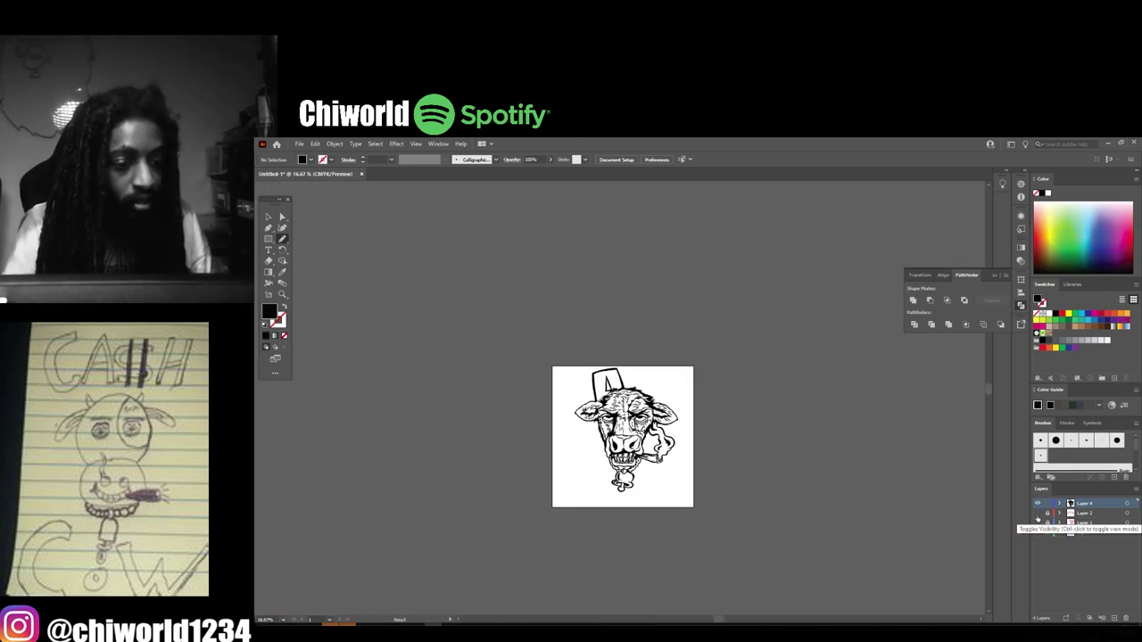
pyautogui.hotkey('ctrl', '=')
pyautogui.hotkey('ctrl', '=')
pyautogui.hotkey('ctrl', '=')
pyautogui.click(1038, 513)
pyautogui.hotkey('ctrl', '-')
pyautogui.scroll(-1, 733, 475)
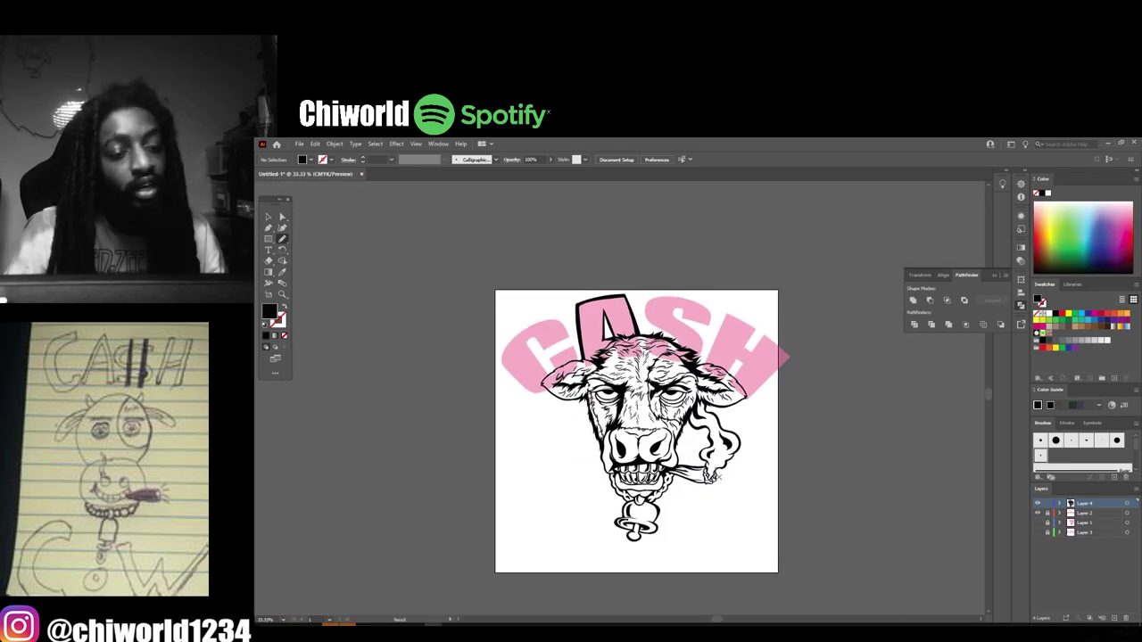
# - Outline the letter S in black, adding two short bars on top to turn it into a dollar sign
pyautogui.scroll(5, 586, 456)
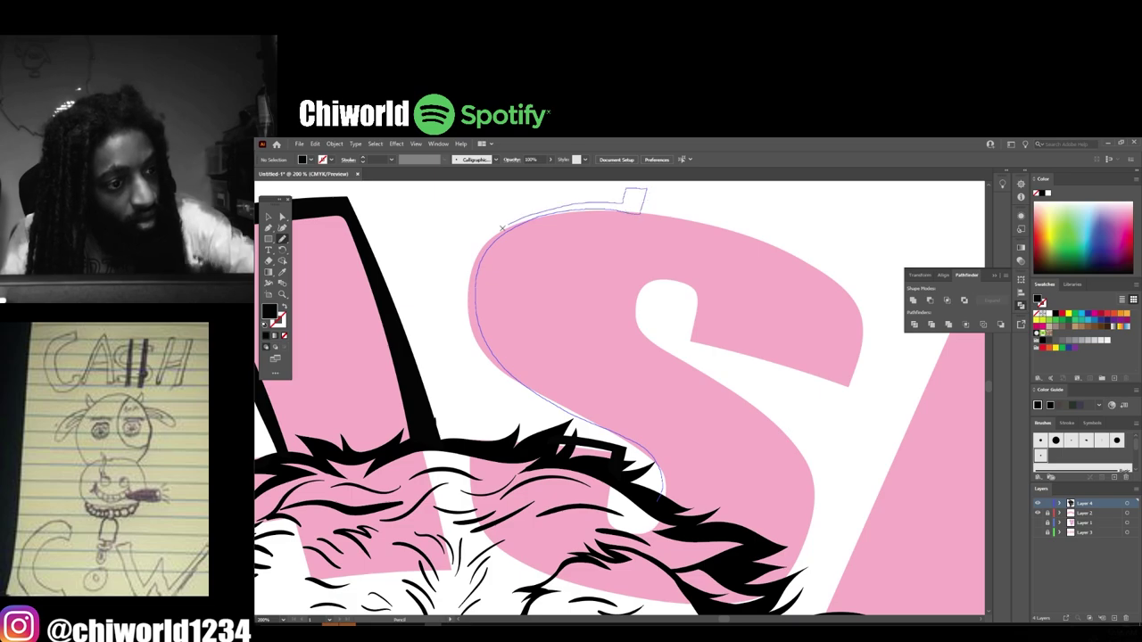
pyautogui.moveTo(502, 228); pyautogui.dragTo(657, 497)
pyautogui.scroll(-2, 638, 451)
pyautogui.scroll(1, 669, 419)
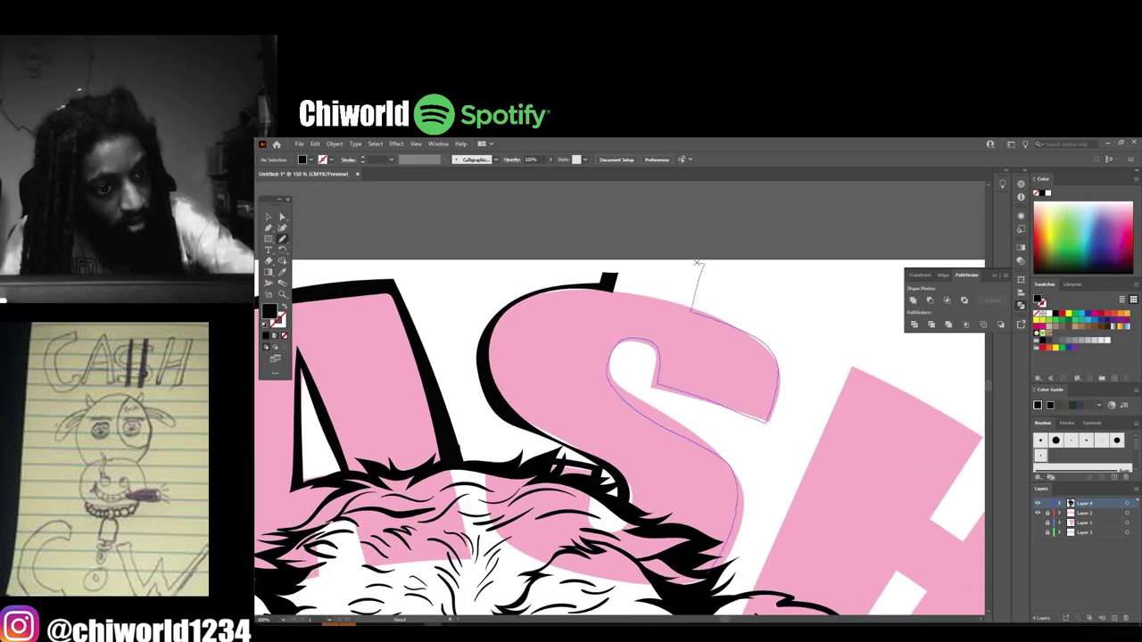
pyautogui.moveTo(647, 390); pyautogui.dragTo(719, 578)
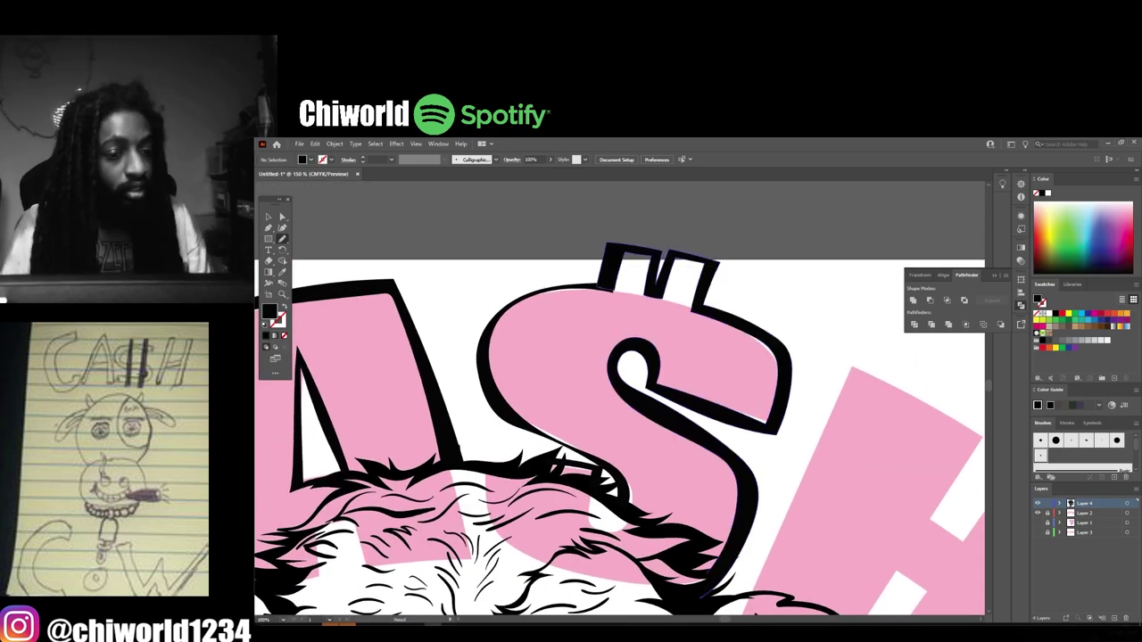
# - Hide Layer 2 and touch up the black outlines of the A and dollar sign with the Pencil
pyautogui.hotkey('ctrl', '-')
pyautogui.hotkey('ctrl', '-')
pyautogui.click(1038, 513)
pyautogui.scroll(5, 607, 351)
pyautogui.moveTo(688, 300); pyautogui.dragTo(496, 347)
pyautogui.moveTo(413, 373)
pyautogui.mouseDown()
pyautogui.moveTo(386, 426)
pyautogui.moveTo(496, 348)
pyautogui.mouseUp()
pyautogui.scroll(-6, 625, 399)
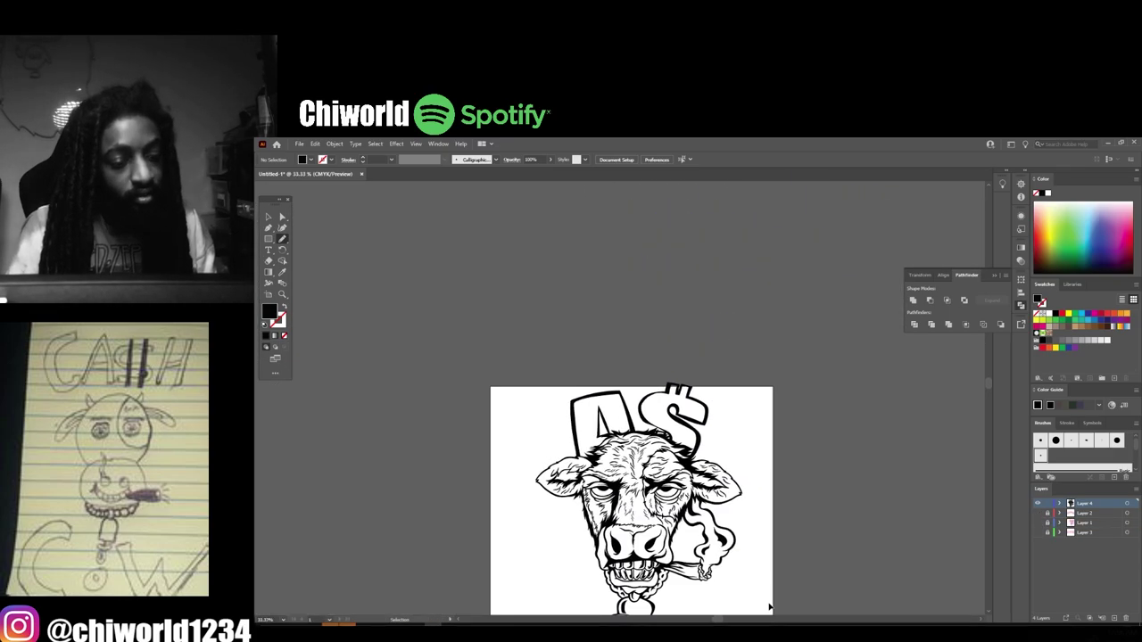
# - Show Layer 2 again and outline the letter H in black, including its lower gap above the ear
pyautogui.scroll(-1, 731, 447)
pyautogui.scroll(4, 723, 393)
pyautogui.click(1038, 513)
pyautogui.hscroll(2, 803, 500)
pyautogui.moveTo(514, 427); pyautogui.dragTo(618, 206)
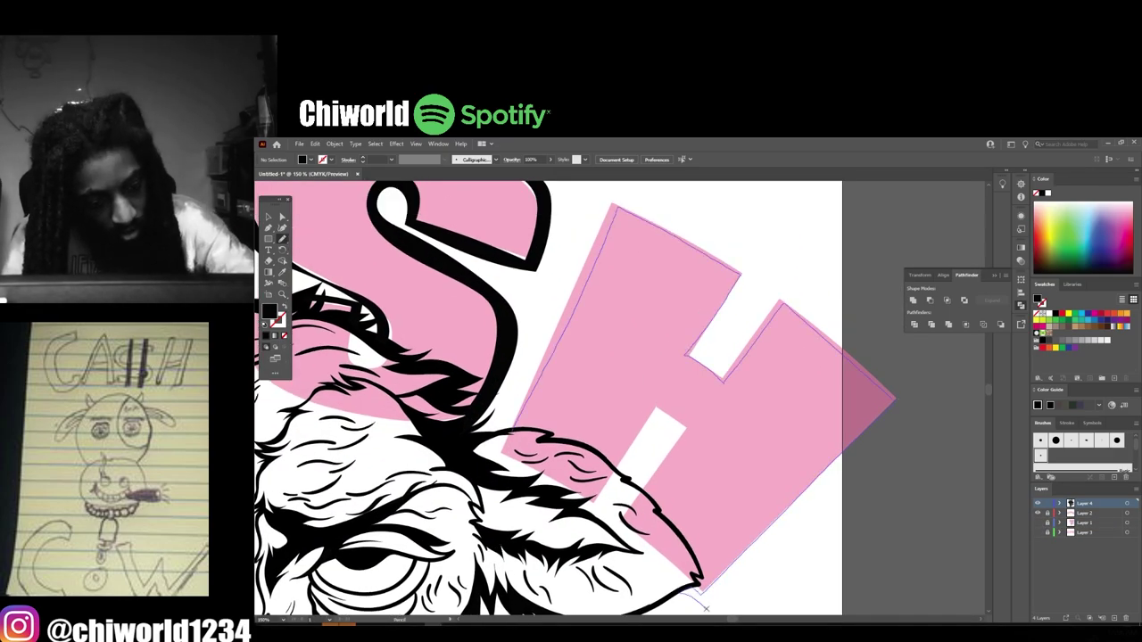
pyautogui.scroll(3, 655, 509)
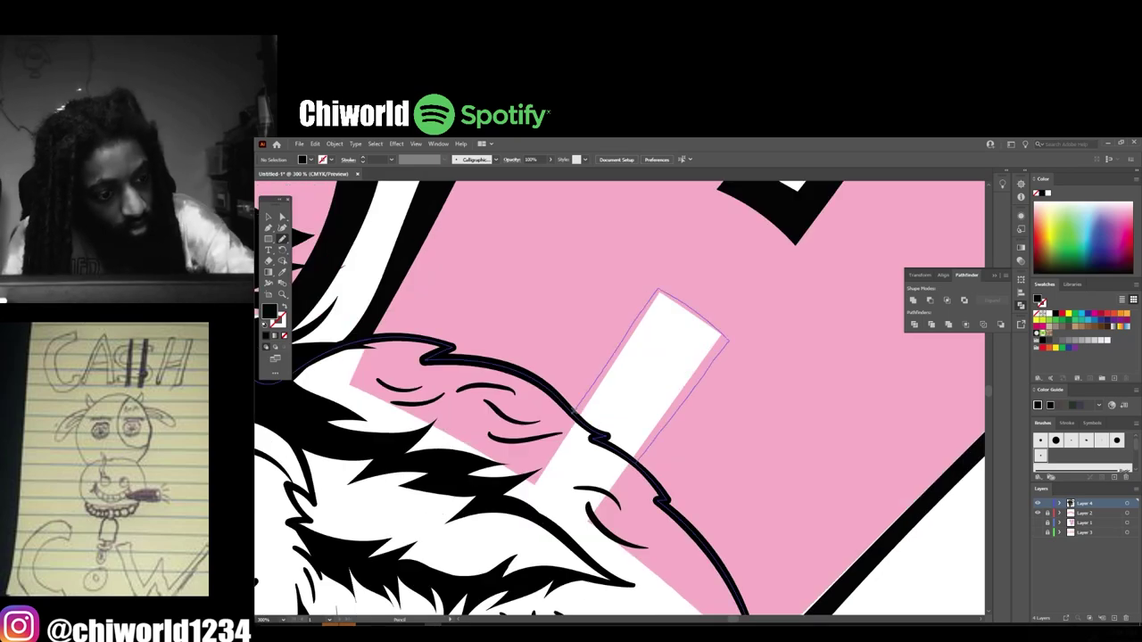
pyautogui.scroll(-3, 615, 448)
# - Draw a black outline around the letter C of CASH, ending where it meets the ear
pyautogui.scroll(4, 625, 402)
pyautogui.moveTo(741, 400); pyautogui.dragTo(635, 395)
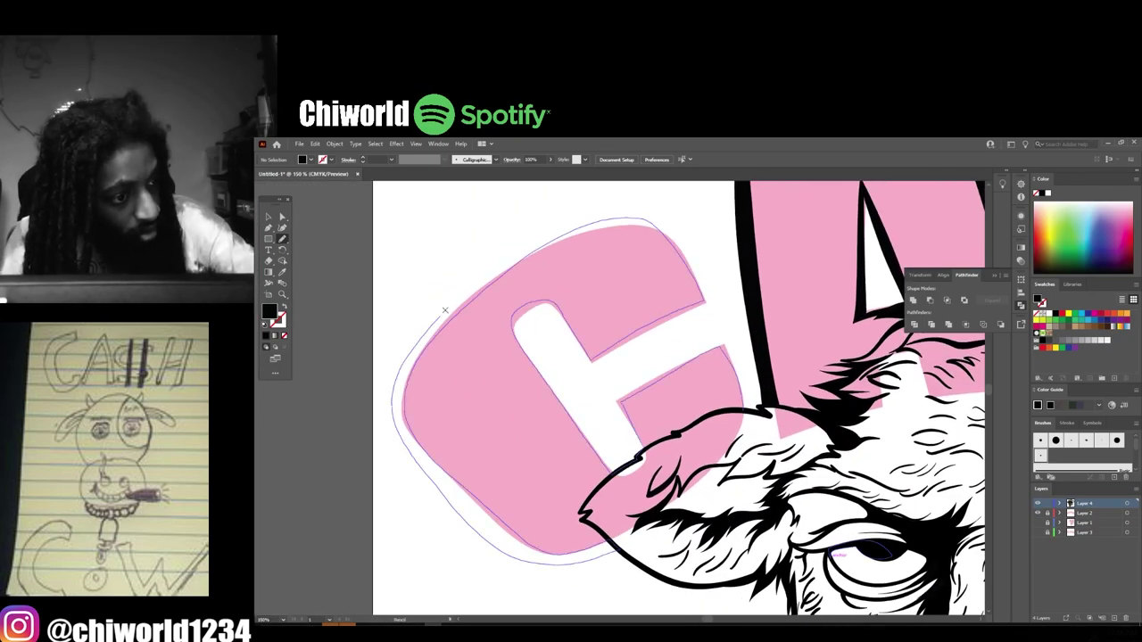
pyautogui.moveTo(754, 379); pyautogui.dragTo(743, 409)
pyautogui.scroll(-4, 576, 387)
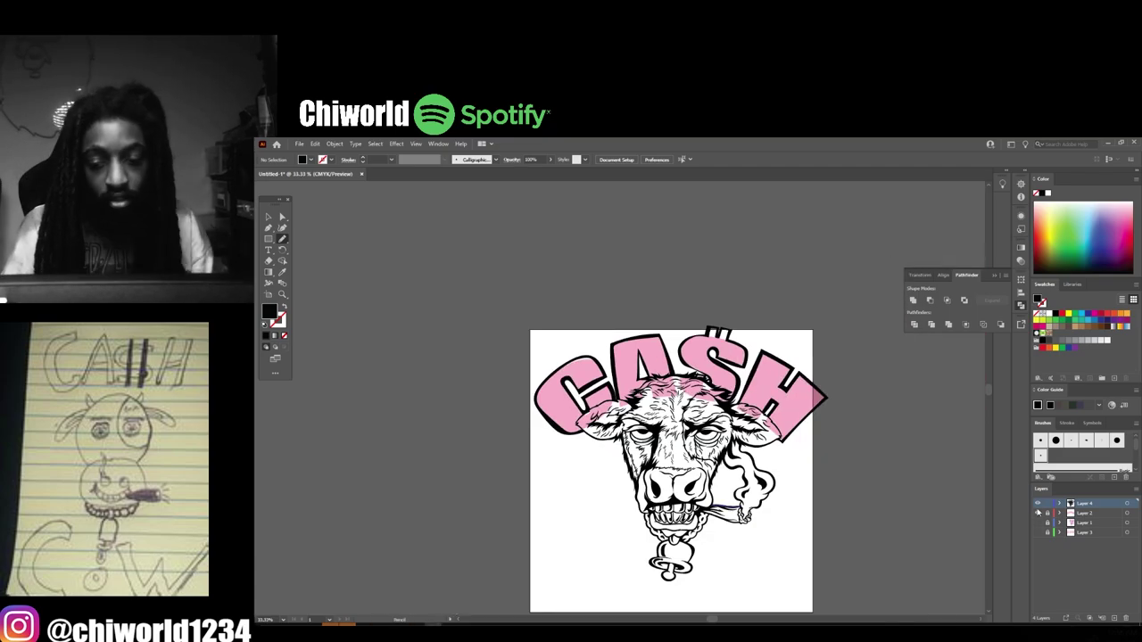
# - Hide Layer 2 and thicken the outer edge of the dollar sign's outline with a black Pencil shape
pyautogui.click(1038, 513)
pyautogui.moveTo(885, 500); pyautogui.dragTo(859, 479)
pyautogui.scroll(5, 692, 321)
pyautogui.moveTo(507, 427); pyautogui.dragTo(506, 344)
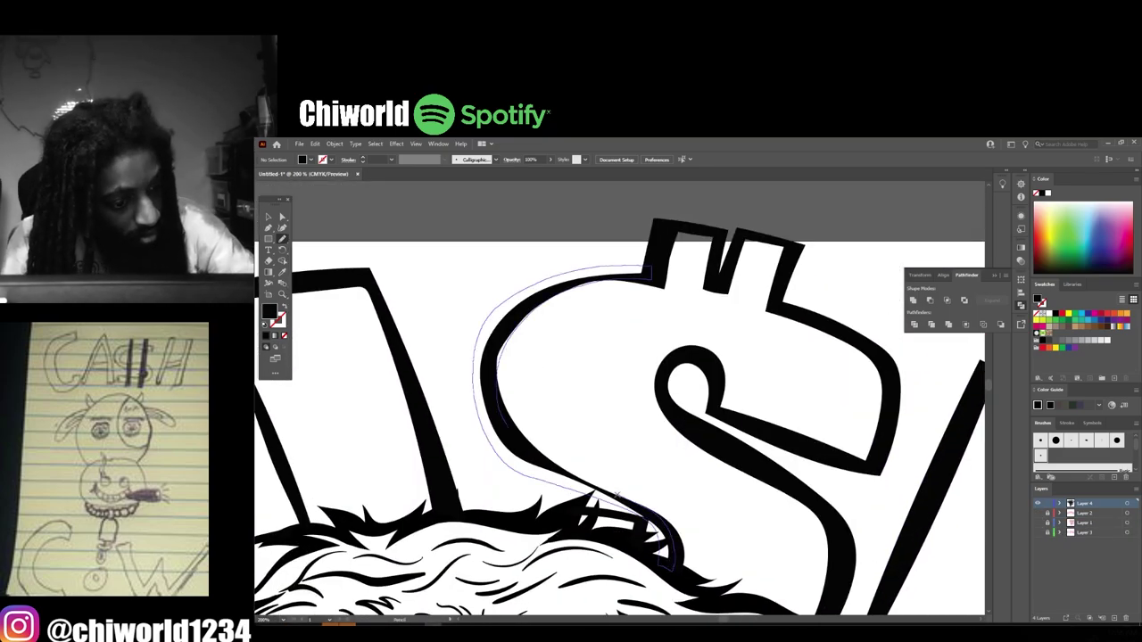
pyautogui.scroll(-6, 625, 401)
pyautogui.moveTo(617, 495)
pyautogui.mouseDown()
pyautogui.moveTo(509, 427)
pyautogui.moveTo(475, 430)
pyautogui.mouseUp()
pyautogui.scroll(2, 620, 531)
# - Show and unlock Layer 3 with the pink COW lettering, relock it, and make Layer 4 active
pyautogui.click(1038, 533)
pyautogui.click(1046, 533)
pyautogui.press('v')
pyautogui.click(475, 395)
pyautogui.click(905, 482)
pyautogui.scroll(-1, 757, 481)
pyautogui.scroll(-1, 757, 482)
pyautogui.click(1047, 533)
pyautogui.click(1085, 504)
pyautogui.scroll(4, 608, 466)
pyautogui.moveTo(608, 466); pyautogui.dragTo(720, 454)
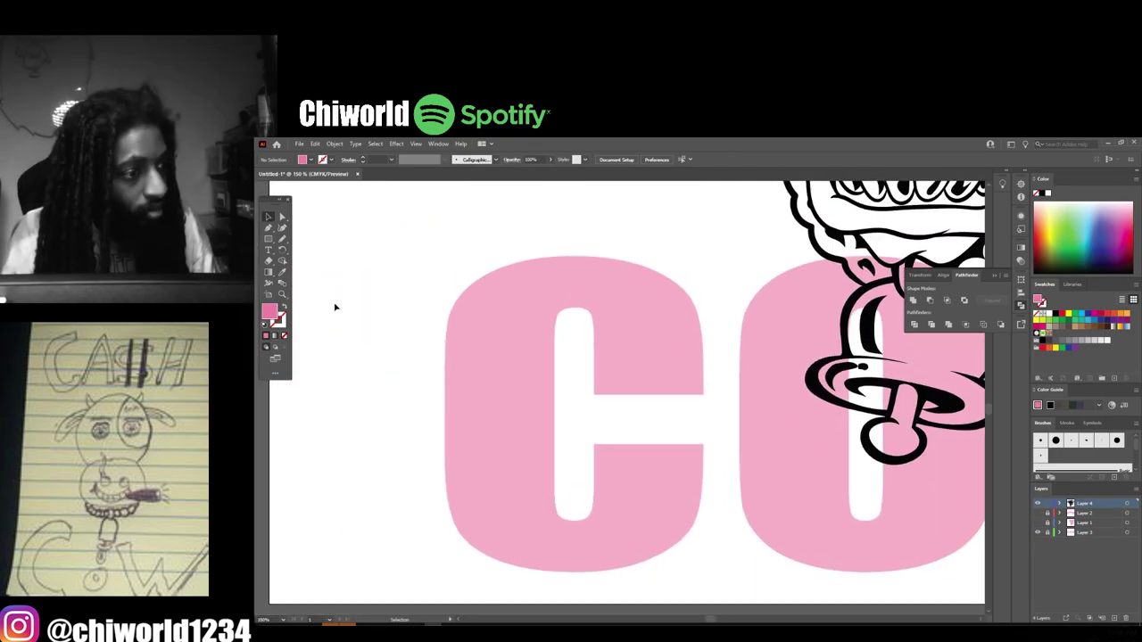
pyautogui.scroll(-2, 390, 361)
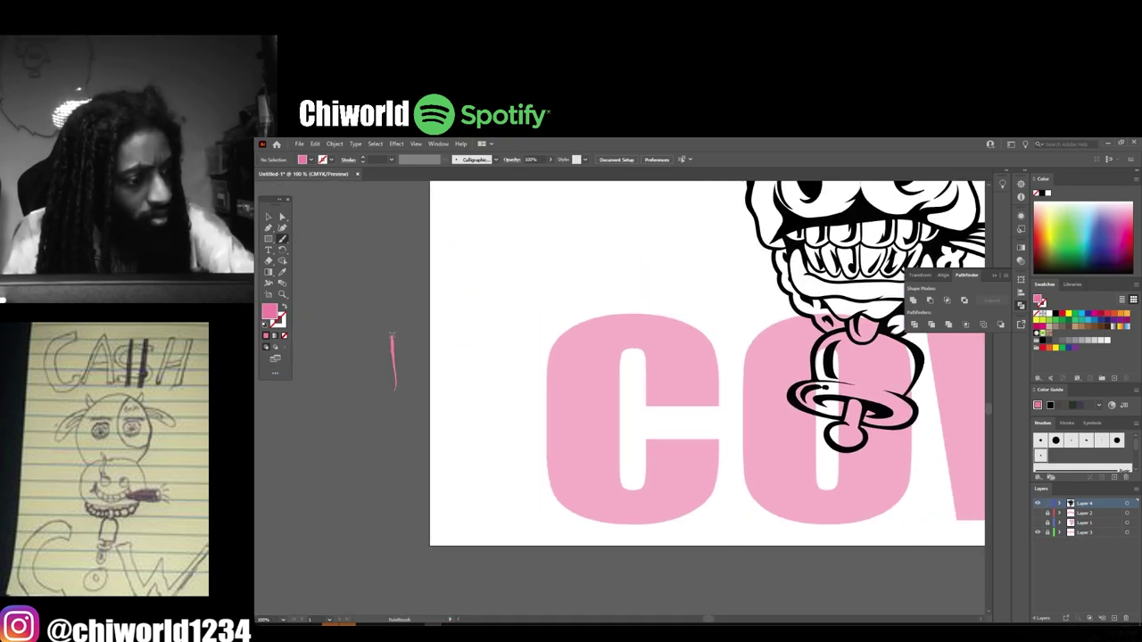
pyautogui.click(549, 357)
pyautogui.press('d')
pyautogui.hotkey('ctrl', 'z')
pyautogui.hotkey('ctrl', 'z')
pyautogui.click(282, 239)
# - Save the document as an Adobe Illustrator file named COW on the Desktop, accepting the save options
pyautogui.hotkey('ctrl', 's')
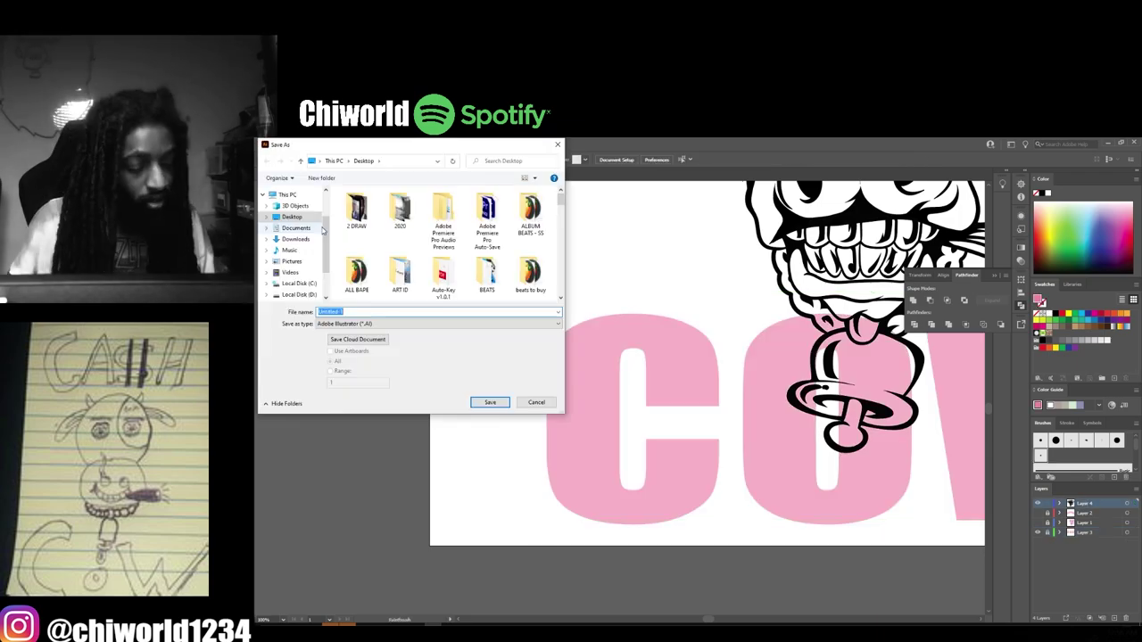
pyautogui.write('COW')
pyautogui.press('Return')
pyautogui.press('Return')
# - Set the Paintbrush to a black stroke with no fill and paint the outline strokes around the C of COW
pyautogui.press('d')
pyautogui.click(392, 159)
pyautogui.click(395, 224)
pyautogui.press('/')
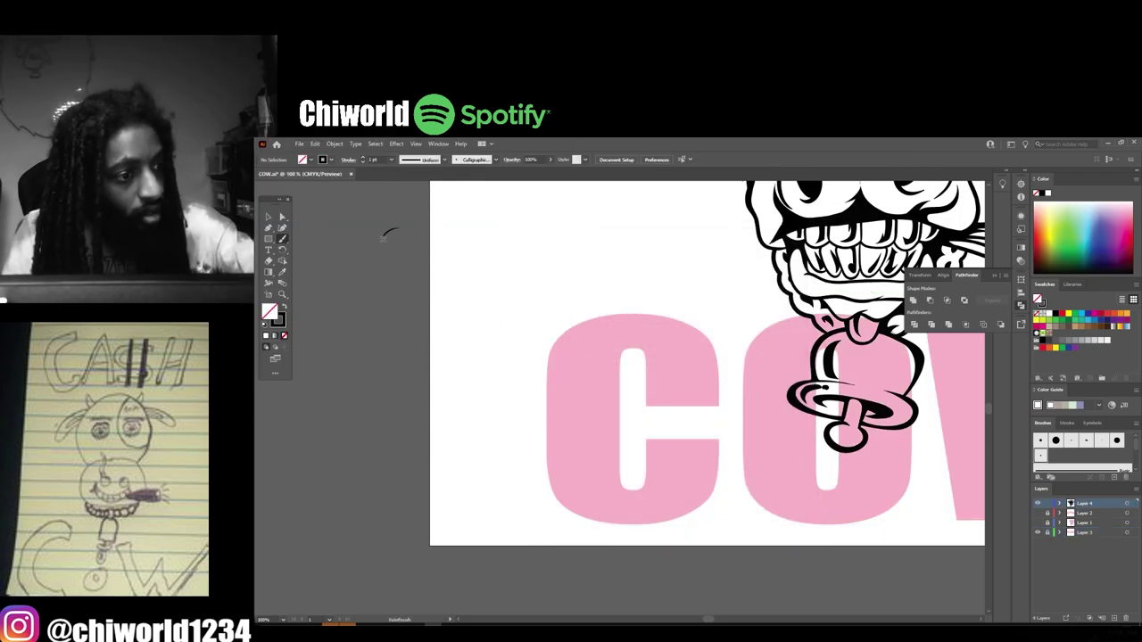
pyautogui.scroll(-3, 541, 339)
pyautogui.scroll(5, 636, 399)
pyautogui.moveTo(583, 436)
pyautogui.mouseDown()
pyautogui.moveTo(578, 566)
pyautogui.moveTo(584, 420)
pyautogui.moveTo(757, 390)
pyautogui.moveTo(757, 442)
pyautogui.mouseUp()
pyautogui.scroll(-1, 599, 434)
pyautogui.scroll(1, 599, 434)
pyautogui.moveTo(723, 410); pyautogui.dragTo(727, 468)
pyautogui.hotkey('ctrl', 'z')
pyautogui.moveTo(723, 409)
pyautogui.mouseDown()
pyautogui.moveTo(464, 404)
pyautogui.moveTo(654, 257)
pyautogui.moveTo(727, 408)
pyautogui.mouseUp()
# - Select the C's outline strokes, expand their appearance, and split them with the Pathfinder Divide operation
pyautogui.moveTo(482, 261); pyautogui.dragTo(757, 535)
pyautogui.click(335, 144)
pyautogui.click(361, 266)
pyautogui.click(914, 324)
# - Isolate the divided C outline group, delete the overshooting stroke ends, and exit isolation
pyautogui.rightClick(749, 436)
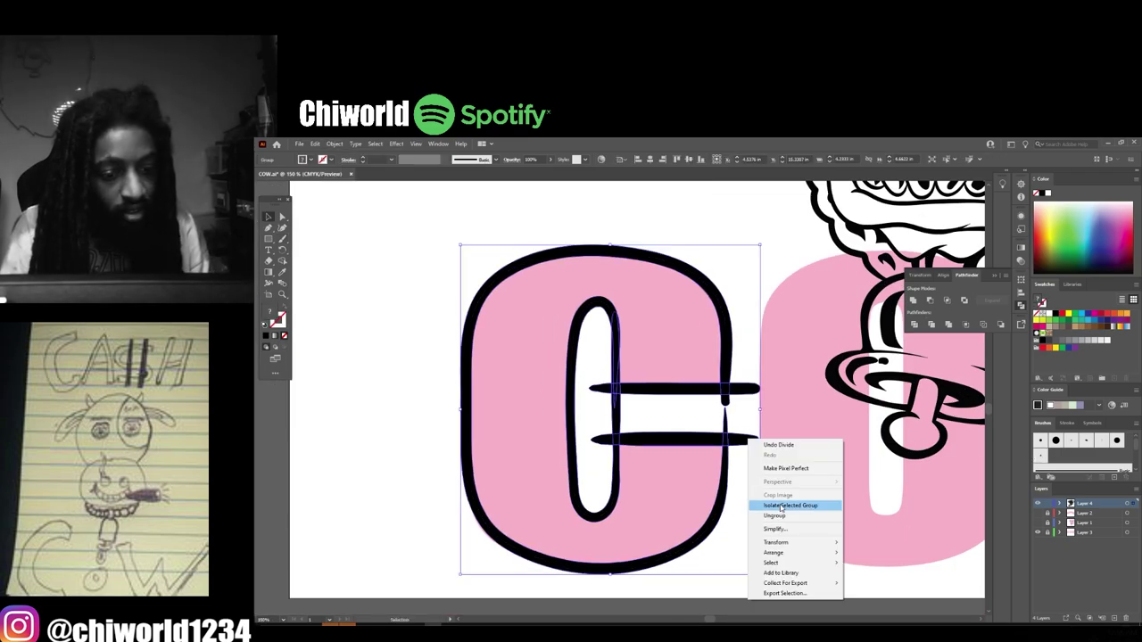
pyautogui.click(782, 505)
pyautogui.click(744, 440)
pyautogui.press('Delete')
pyautogui.doubleClick(772, 434)
pyautogui.scroll(-3, 538, 472)
pyautogui.click(431, 359)
pyautogui.click(490, 384)
# - Paint the inner and outer outlines of the O behind the bell, and check them with Layer 3 hidden briefly
pyautogui.press('b')
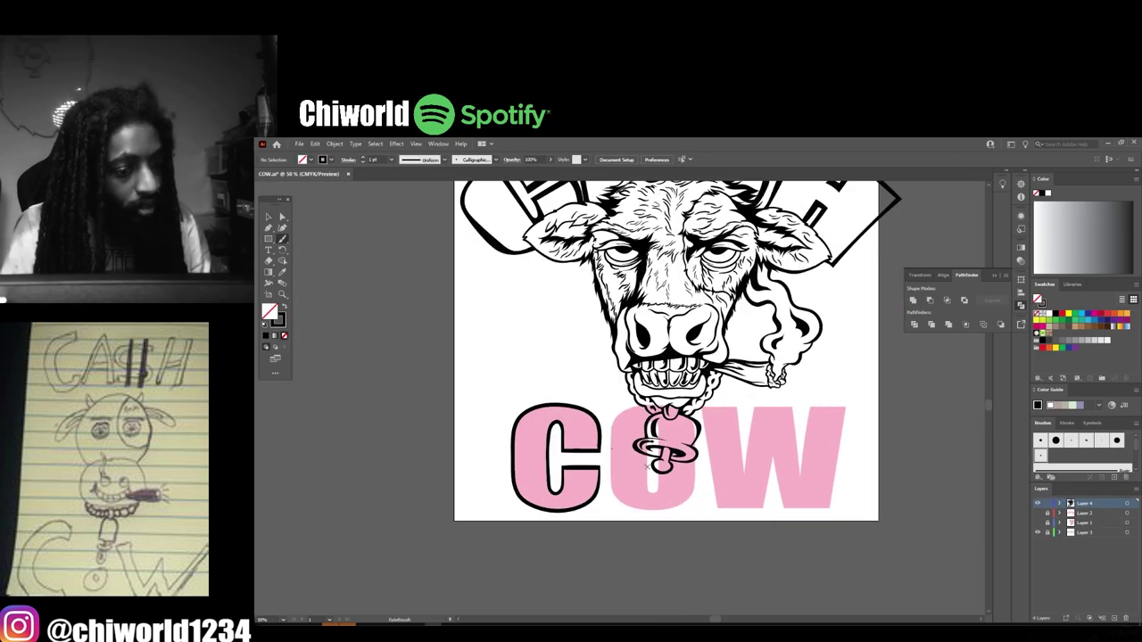
pyautogui.scroll(4, 660, 483)
pyautogui.moveTo(609, 353); pyautogui.dragTo(608, 402)
pyautogui.moveTo(649, 493); pyautogui.dragTo(608, 393)
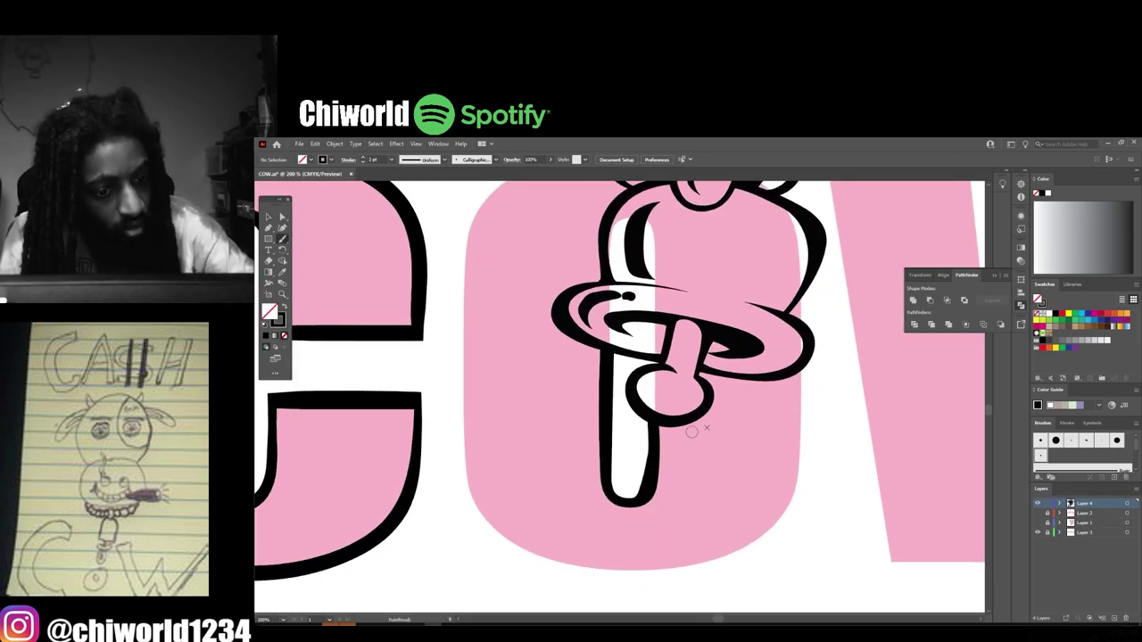
pyautogui.moveTo(802, 364); pyautogui.dragTo(461, 416)
pyautogui.scroll(3, 460, 416)
pyautogui.moveTo(462, 522)
pyautogui.mouseDown()
pyautogui.moveTo(568, 266)
pyautogui.moveTo(599, 264)
pyautogui.mouseUp()
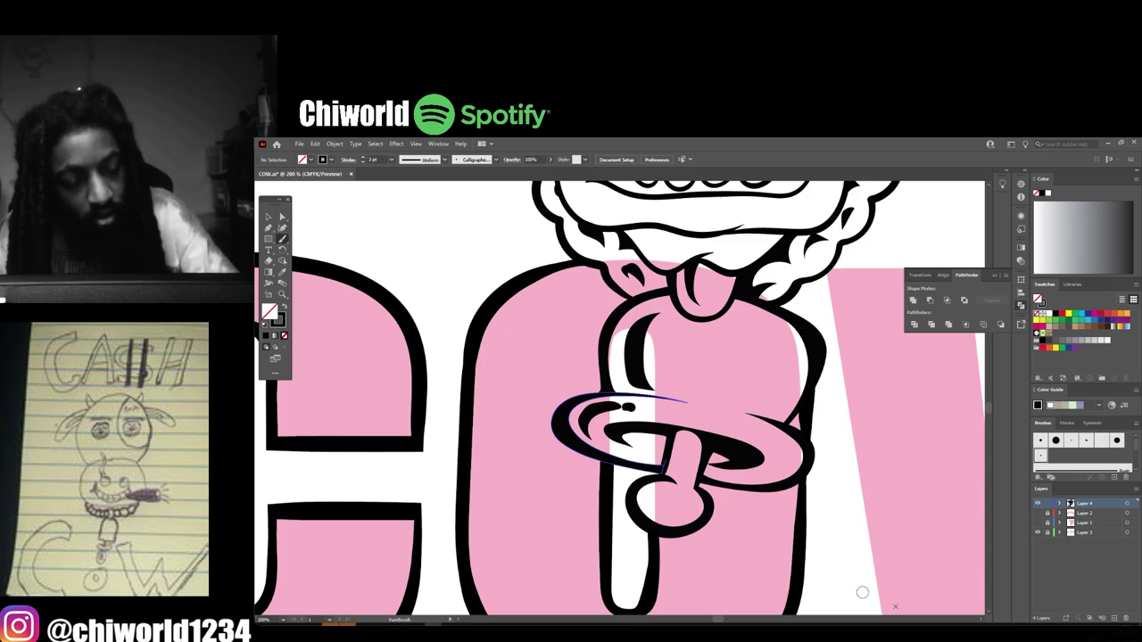
pyautogui.scroll(-6, 604, 400)
pyautogui.click(1038, 533)
pyautogui.click(1038, 532)
# - Paint the W's outer outline with black Paintbrush strokes along its sides, feet, lower middle notch and upper edge
pyautogui.scroll(5, 664, 399)
pyautogui.scroll(-2, 954, 527)
pyautogui.moveTo(448, 240); pyautogui.dragTo(503, 568)
pyautogui.moveTo(461, 535); pyautogui.dragTo(653, 539)
pyautogui.moveTo(629, 559); pyautogui.dragTo(677, 336)
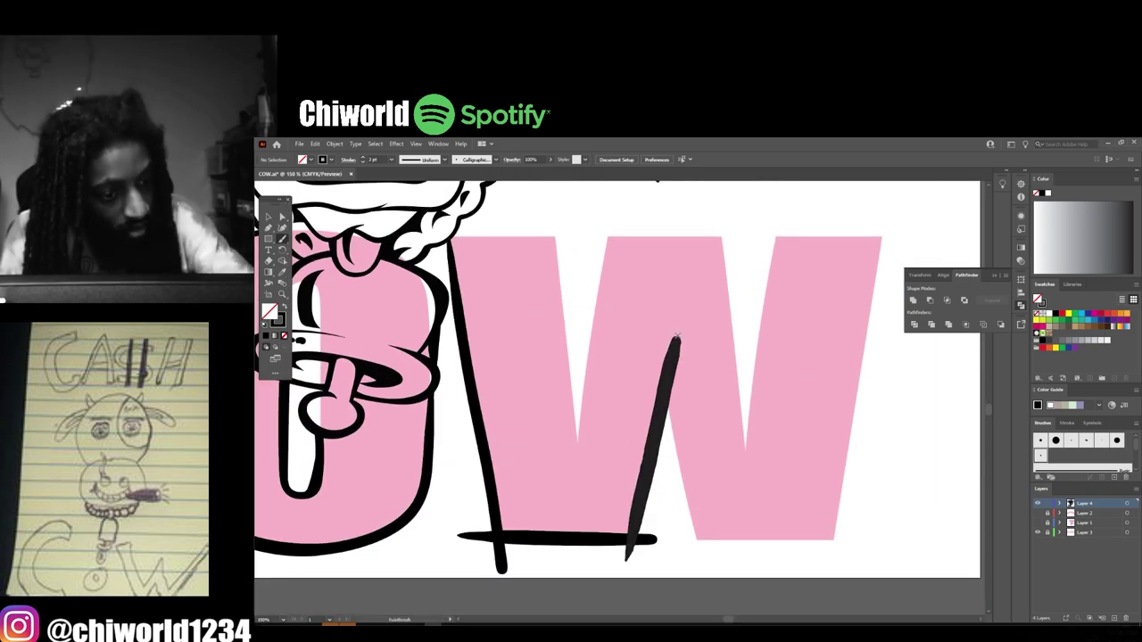
pyautogui.moveTo(706, 558); pyautogui.dragTo(646, 333)
pyautogui.moveTo(684, 541)
pyautogui.mouseDown()
pyautogui.moveTo(855, 534)
pyautogui.moveTo(894, 201)
pyautogui.mouseUp()
pyautogui.moveTo(919, 234); pyautogui.dragTo(439, 232)
pyautogui.hotkey('ctrl', 'z')
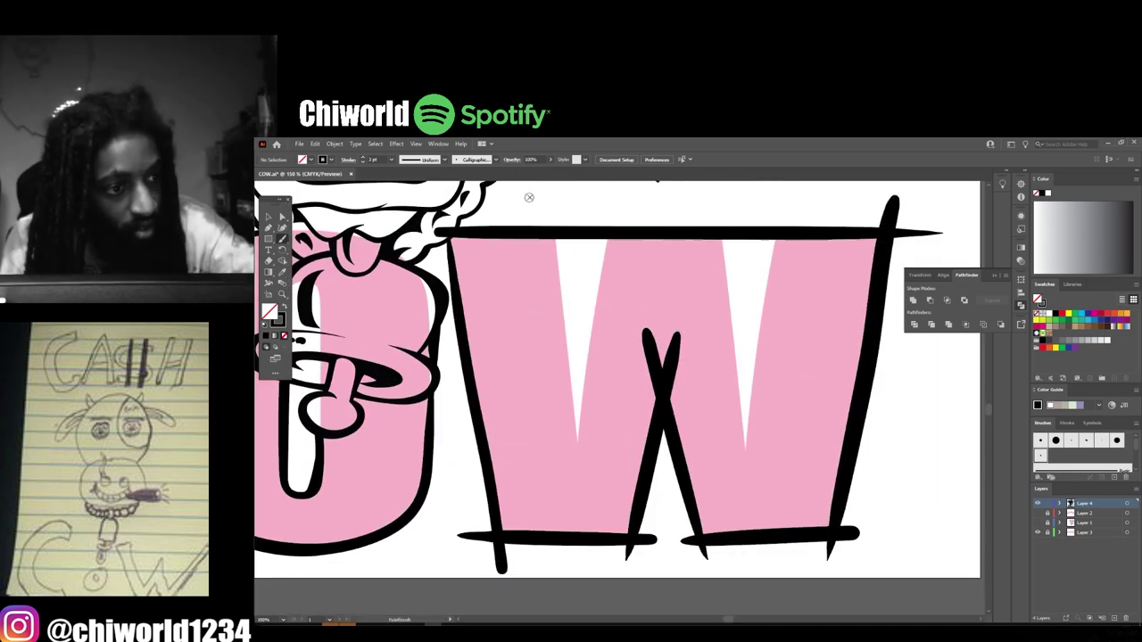
# - Paint crossing black strokes along both sides of the W's two upper notches, undoing the misplaced ones
pyautogui.hotkey('ctrl', 'z')
pyautogui.moveTo(536, 195)
pyautogui.mouseDown()
pyautogui.moveTo(583, 489)
pyautogui.moveTo(601, 330)
pyautogui.mouseUp()
pyautogui.hotkey('ctrl', 'z')
pyautogui.moveTo(564, 492); pyautogui.dragTo(624, 182)
pyautogui.hotkey('ctrl', 'z')
pyautogui.moveTo(594, 493); pyautogui.dragTo(544, 189)
pyautogui.moveTo(708, 200); pyautogui.dragTo(755, 491)
pyautogui.moveTo(745, 425); pyautogui.dragTo(793, 171)
# - Select the W's outline strokes and expand their appearance
pyautogui.hotkey('ctrl', '-')
pyautogui.hotkey('ctrl', '-')
pyautogui.press('a')
pyautogui.hotkey('ctrl', 'a')
pyautogui.click(335, 144)
pyautogui.click(376, 264)
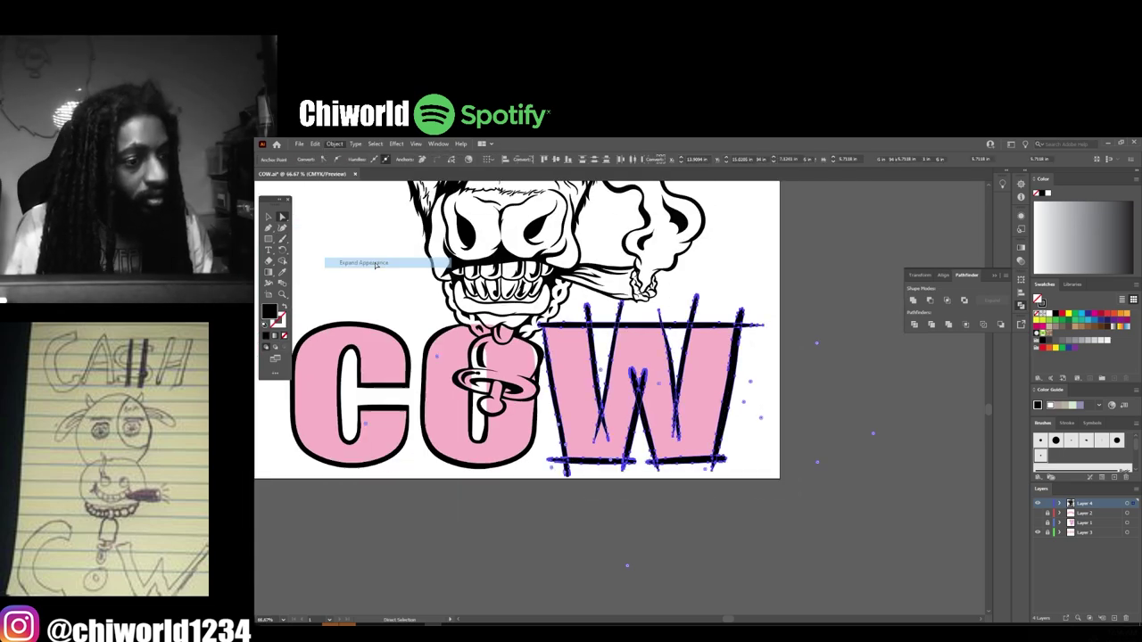
# - Delete the surplus outline pieces across the W's two upper notches and around its lower middle notch
pyautogui.hotkey('ctrl', '+')
pyautogui.hotkey('ctrl', '+')
pyautogui.click(670, 369)
pyautogui.press('Delete')
pyautogui.click(579, 464)
pyautogui.press('Delete')
pyautogui.click(745, 464)
pyautogui.press('Delete')
pyautogui.scroll(2, 620, 398)
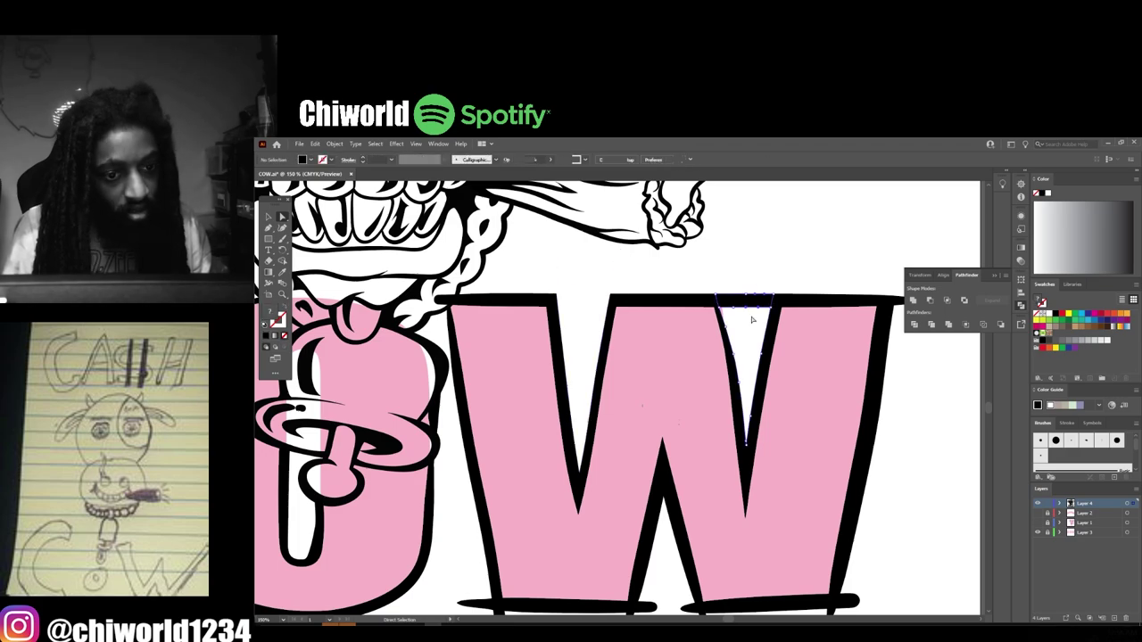
pyautogui.press('Delete')
# - Delete the overshooting stroke ends at the W's feet and the upper bar piece next to the chain
pyautogui.scroll(-2, 753, 319)
pyautogui.moveTo(886, 517); pyautogui.dragTo(857, 551)
pyautogui.press('Delete')
pyautogui.click(689, 547)
pyautogui.press('Delete')
pyautogui.scroll(2, 472, 509)
pyautogui.click(439, 288)
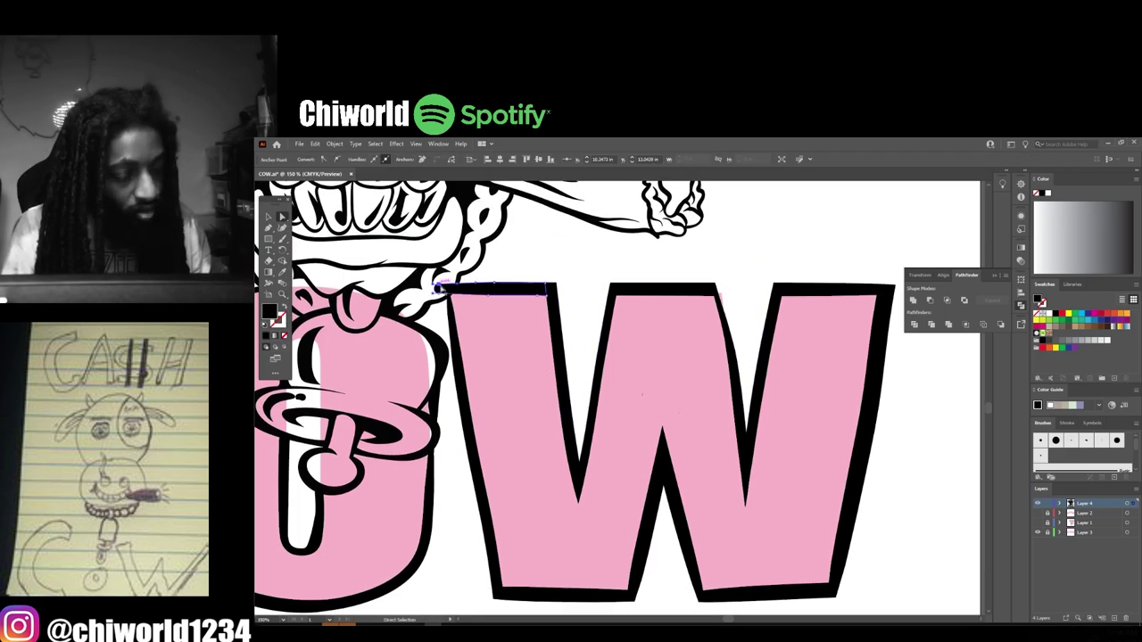
pyautogui.press('Delete')
# - Redraw the W's upper bar beside the chain as a solid black Pencil shape
pyautogui.hotkey('ctrl', '+')
pyautogui.hotkey('ctrl', '+')
pyautogui.hotkey('ctrl', '+')
pyautogui.moveTo(282, 239); pyautogui.dragTo(318, 262)
pyautogui.moveTo(385, 452); pyautogui.dragTo(518, 425)
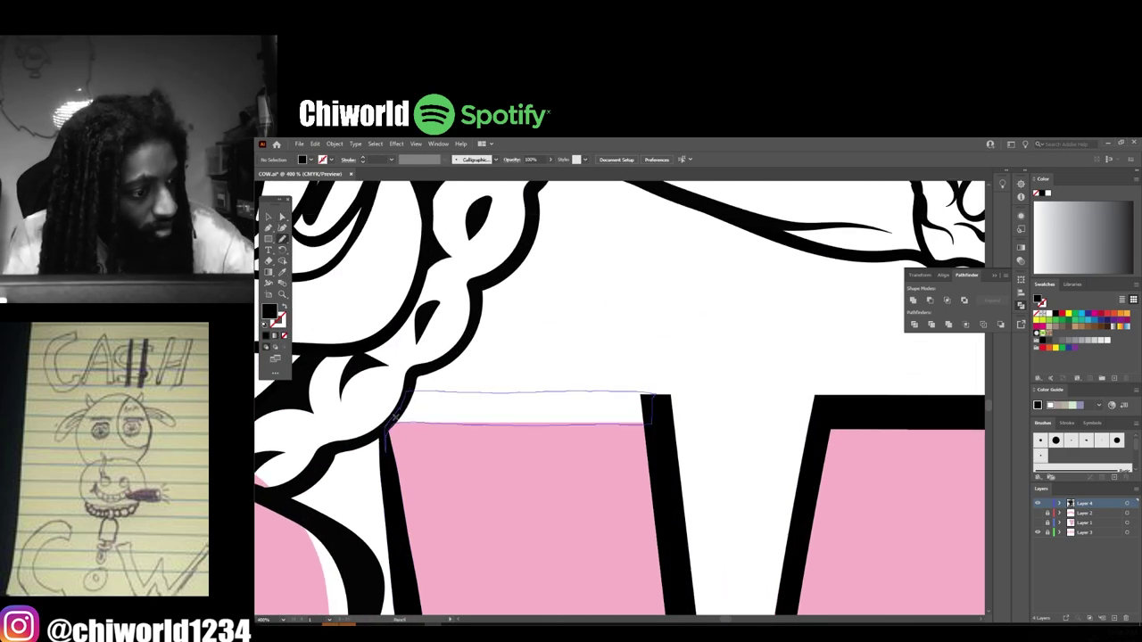
pyautogui.moveTo(395, 418); pyautogui.dragTo(386, 446)
# - Hide Layer 3 and draw solid black Pencil shadows inside the O's counter and beside the bell
pyautogui.scroll(-7, 641, 439)
pyautogui.hscroll(-1, 642, 439)
pyautogui.click(1037, 532)
pyautogui.scroll(6, 639, 474)
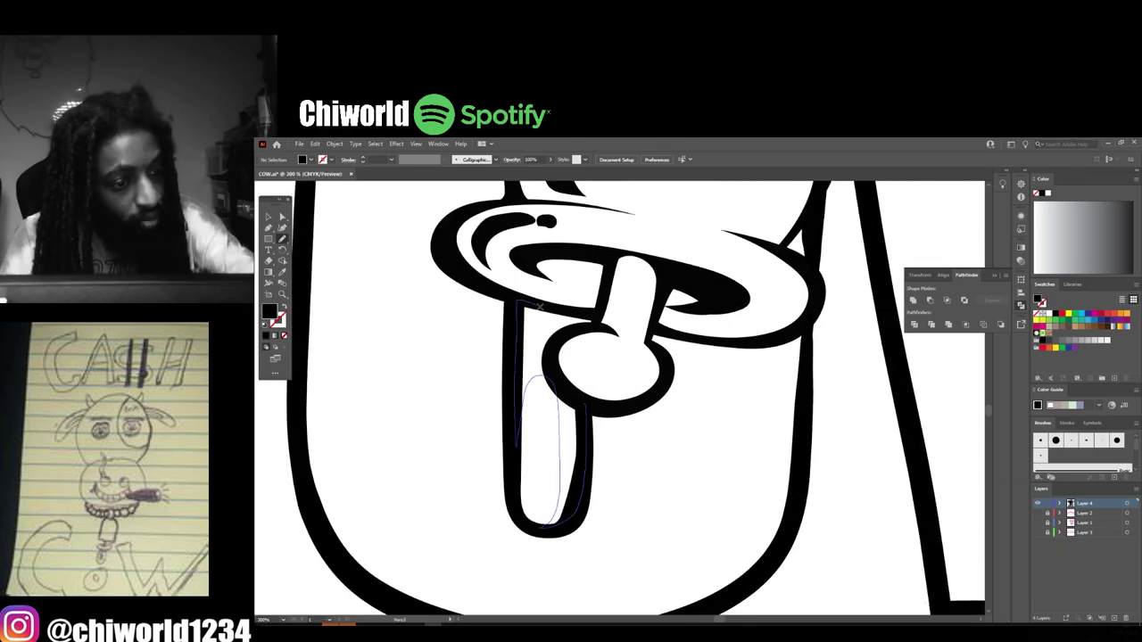
pyautogui.moveTo(540, 306); pyautogui.dragTo(584, 404)
pyautogui.scroll(-5, 608, 435)
pyautogui.scroll(3, 663, 406)
pyautogui.moveTo(607, 351); pyautogui.dragTo(597, 469)
pyautogui.hotkey('ctrl', '0')
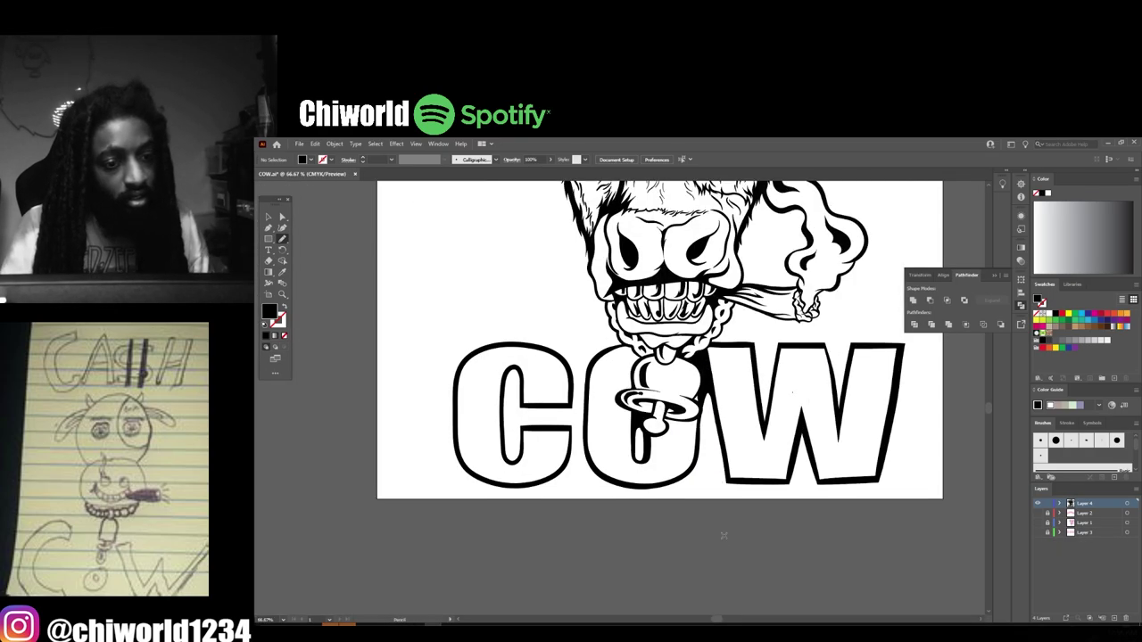
# - Draw solid black Pencil shadows in the C's opening, between the C and O, and in the W's upper notches
pyautogui.scroll(4, 541, 554)
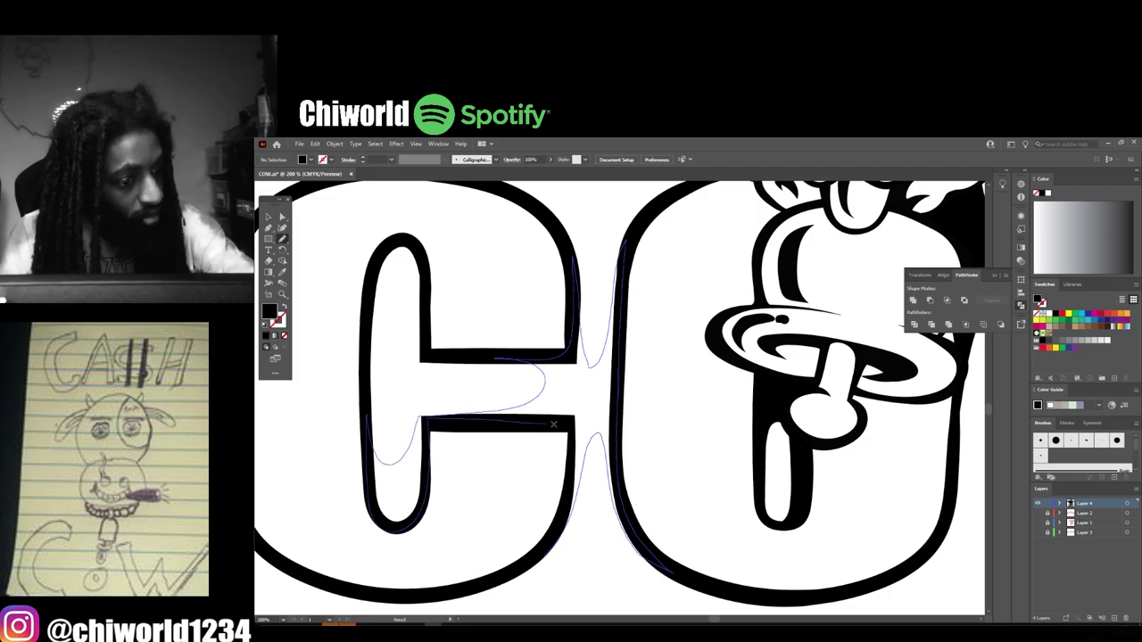
pyautogui.hotkey('ctrl', '0')
pyautogui.scroll(4, 715, 384)
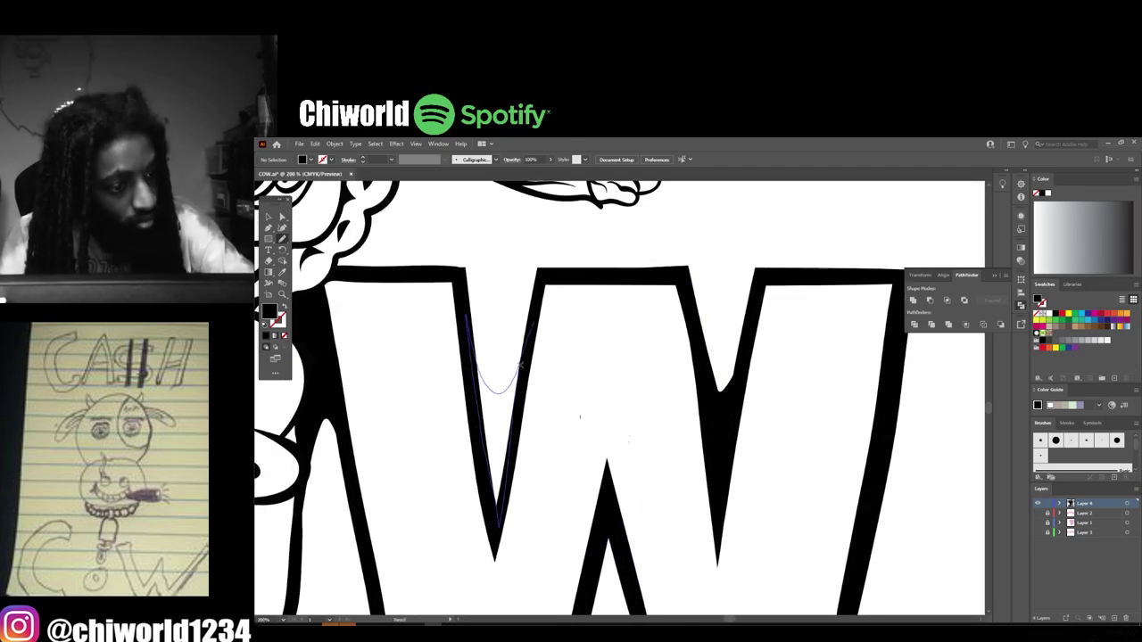
pyautogui.hotkey('ctrl', '0')
pyautogui.scroll(4, 634, 410)
pyautogui.hotkey('ctrl', '0')
# - Add black Pencil accents to the cigar tip and along the chain's outer edge
pyautogui.scroll(6, 662, 331)
pyautogui.press('n')
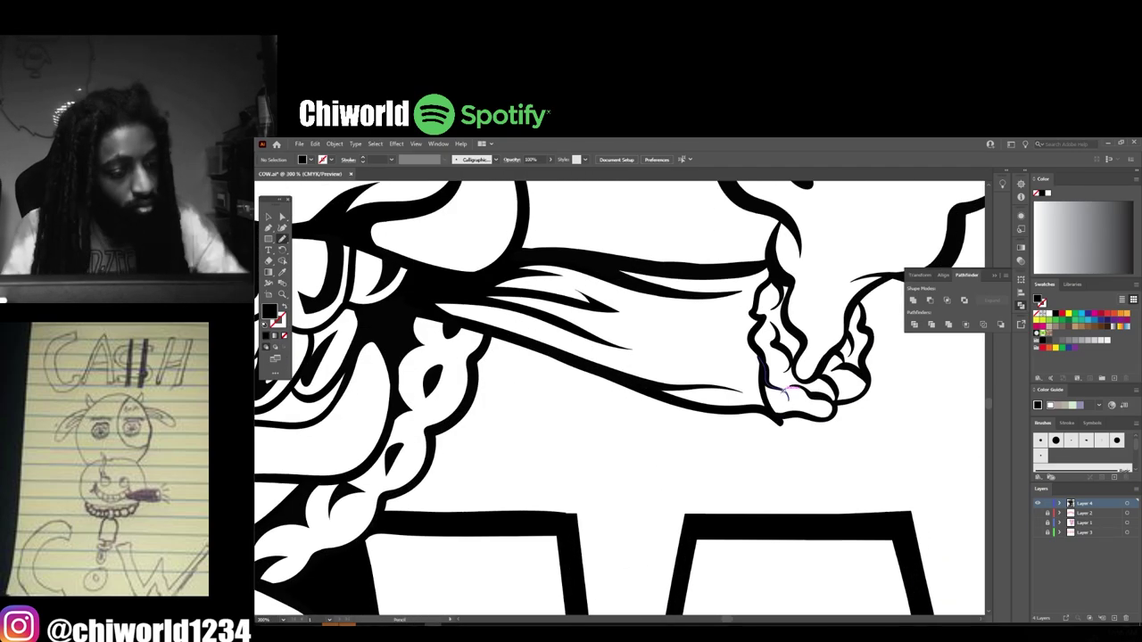
pyautogui.moveTo(373, 519); pyautogui.dragTo(528, 358)
pyautogui.moveTo(622, 384); pyautogui.dragTo(621, 385)
pyautogui.hotkey('ctrl', '0')
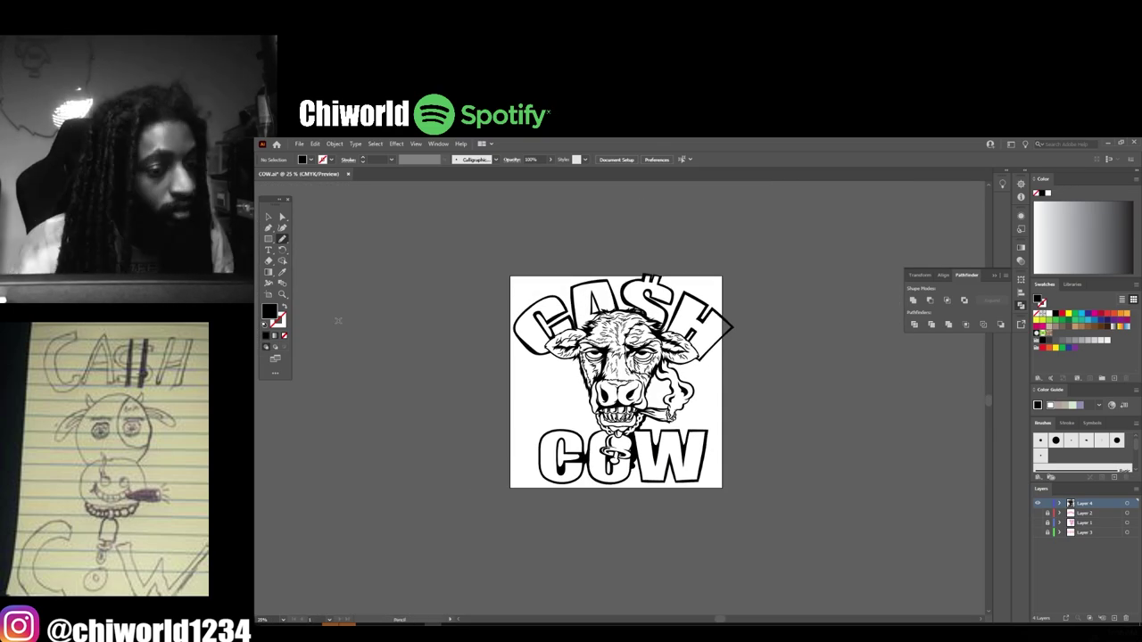
# - Thicken the black outlines of both ears and the head where they overlap the CASH lettering, using Pencil shapes
pyautogui.scroll(5, 518, 480)
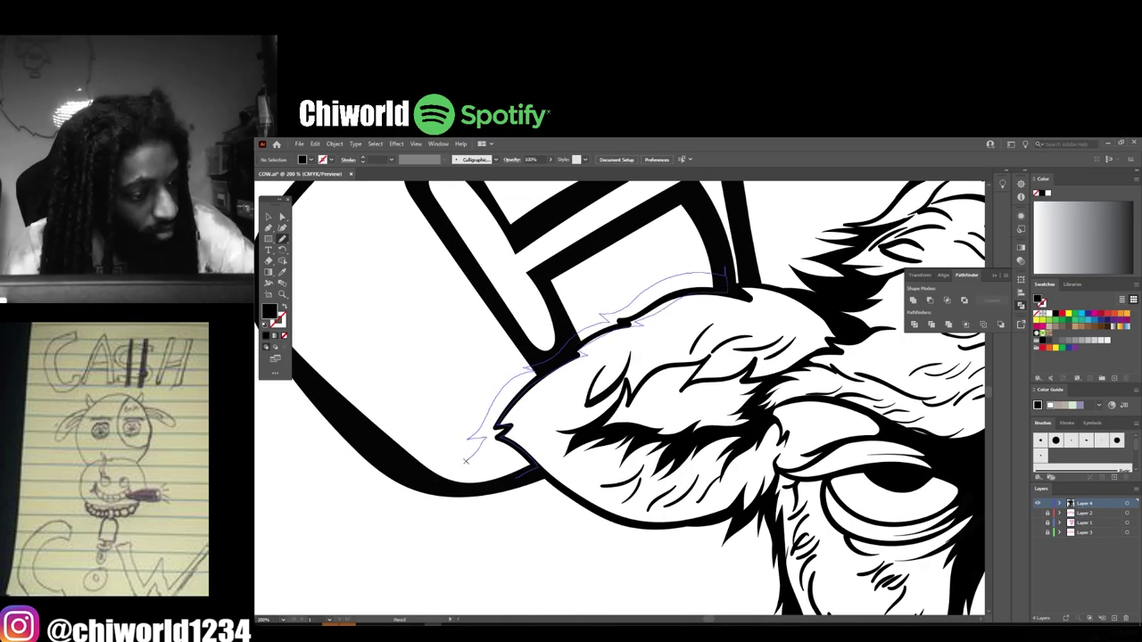
pyautogui.hotkey('ctrl', '0')
pyautogui.scroll(5, 662, 323)
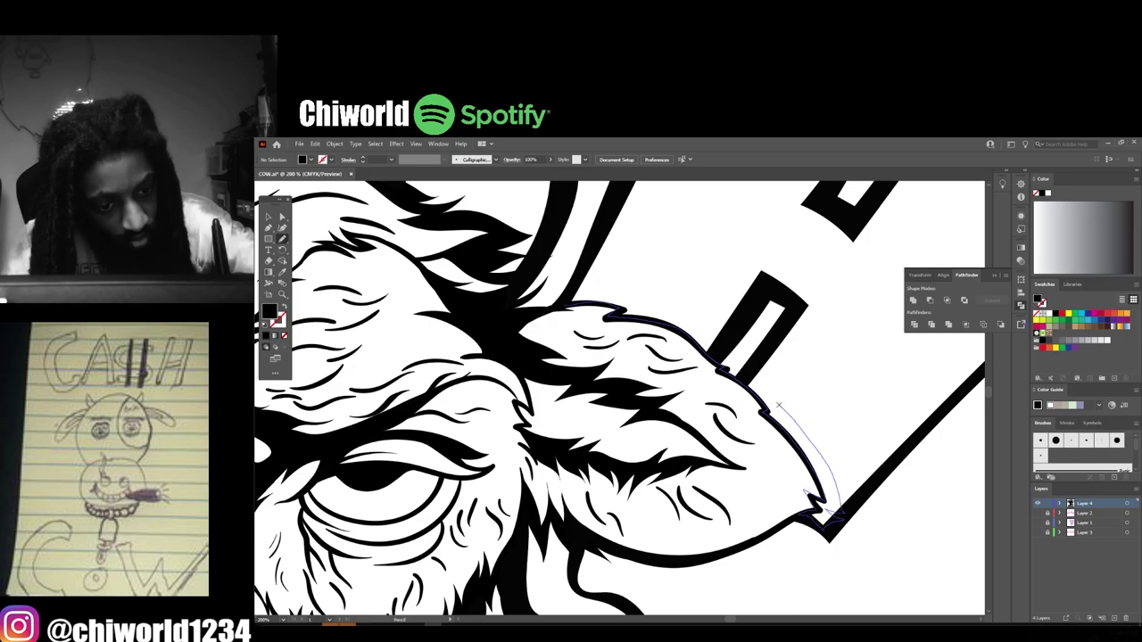
pyautogui.moveTo(779, 405); pyautogui.dragTo(566, 305)
pyautogui.scroll(-5, 723, 396)
pyautogui.scroll(6, 598, 364)
pyautogui.moveTo(484, 451)
pyautogui.mouseDown()
pyautogui.moveTo(601, 377)
pyautogui.moveTo(678, 346)
pyautogui.mouseUp()
pyautogui.scroll(-5, 618, 401)
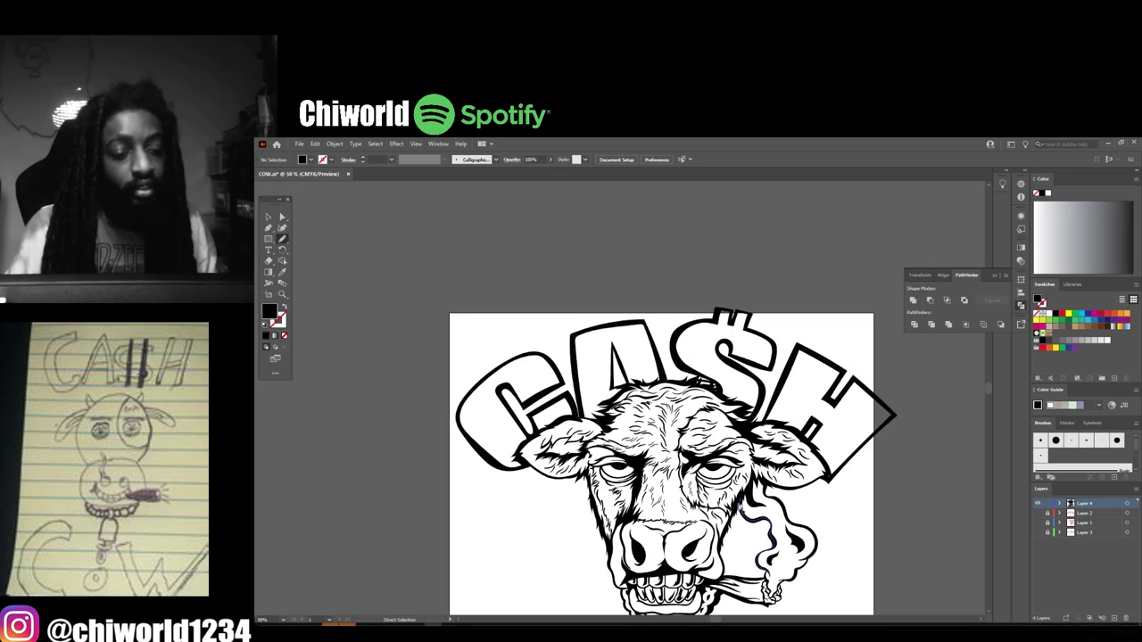
# - Select all the artwork and combine it with the Pathfinder Merge operation
pyautogui.scroll(-2, 621, 309)
pyautogui.press('v')
pyautogui.hotkey('ctrl', 'a')
pyautogui.click(948, 325)
pyautogui.moveTo(758, 308); pyautogui.dragTo(746, 315)
pyautogui.click(853, 458)
# - Delete the sketch and lettering guide layers, keeping only Layer 4
pyautogui.scroll(3, 652, 439)
pyautogui.click(1085, 513)
pyautogui.click(1125, 618)
pyautogui.press('Return')
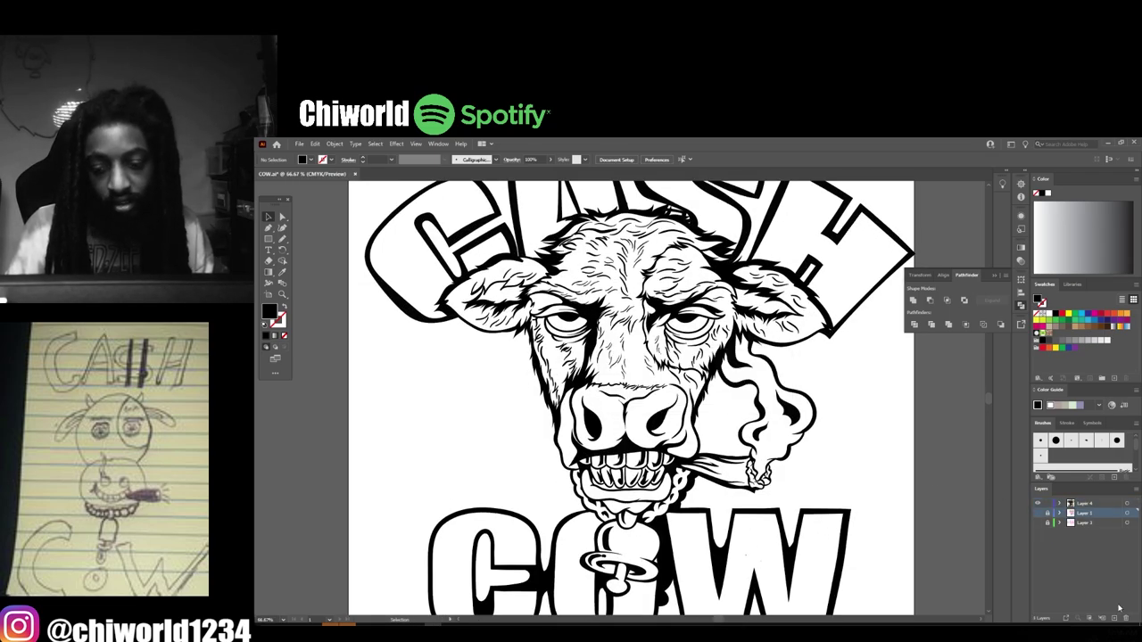
pyautogui.click(1125, 617)
pyautogui.press('Return')
pyautogui.click(1125, 618)
pyautogui.press('Return')
# - Draw jagged black fur tufts with the Pencil along the upper edge of the cow's muzzle
pyautogui.scroll(4, 644, 395)
pyautogui.press('n')
pyautogui.moveTo(862, 432)
pyautogui.mouseDown()
pyautogui.moveTo(740, 372)
pyautogui.moveTo(624, 378)
pyautogui.mouseUp()
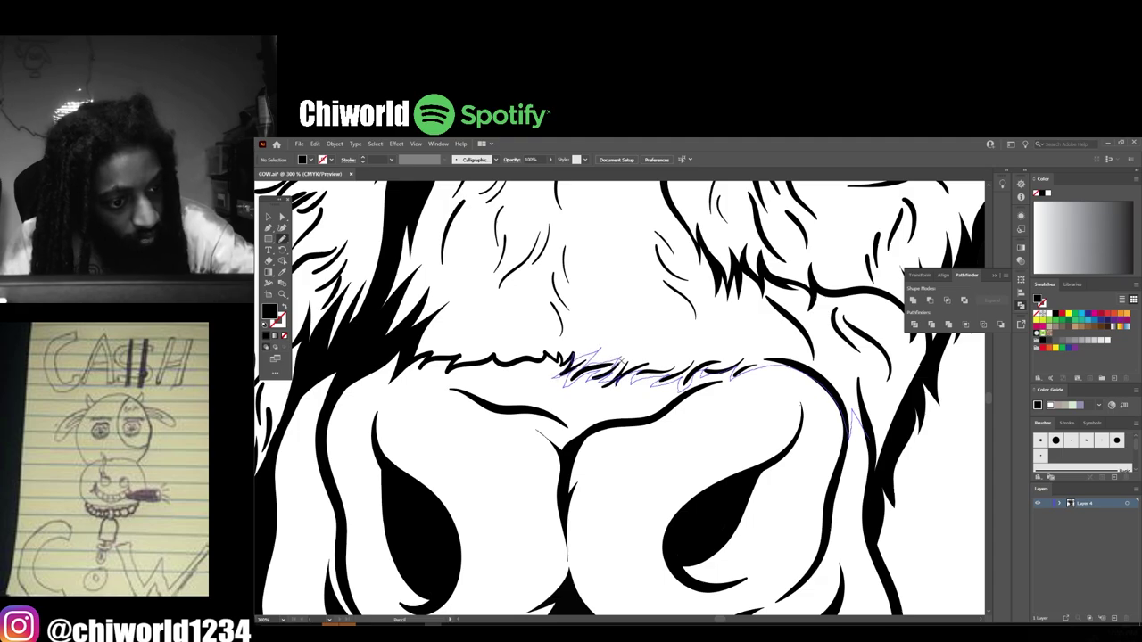
pyautogui.hotkey('ctrl', '+')
pyautogui.hotkey('ctrl', '-')
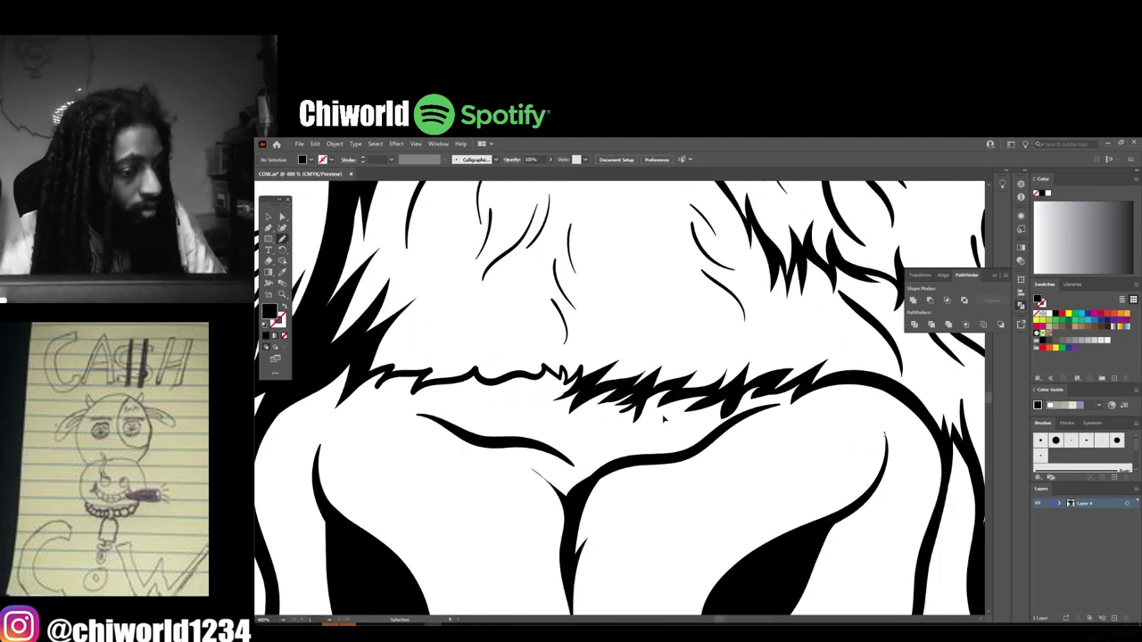
pyautogui.moveTo(656, 423); pyautogui.dragTo(774, 439)
pyautogui.hotkey('ctrl', '+')
pyautogui.moveTo(746, 402)
pyautogui.mouseDown()
pyautogui.moveTo(702, 416)
pyautogui.moveTo(429, 415)
pyautogui.moveTo(652, 376)
pyautogui.moveTo(743, 393)
pyautogui.mouseUp()
# - Select all the line art and expand its appearance
pyautogui.hotkey('ctrl', '-')
pyautogui.hotkey('ctrl', '-')
pyautogui.hotkey('ctrl', '-')
pyautogui.hotkey('ctrl', '-')
pyautogui.hotkey('ctrl', '-')
pyautogui.hotkey('ctrl', '-')
pyautogui.hotkey('ctrl', '-')
pyautogui.hotkey('ctrl', '-')
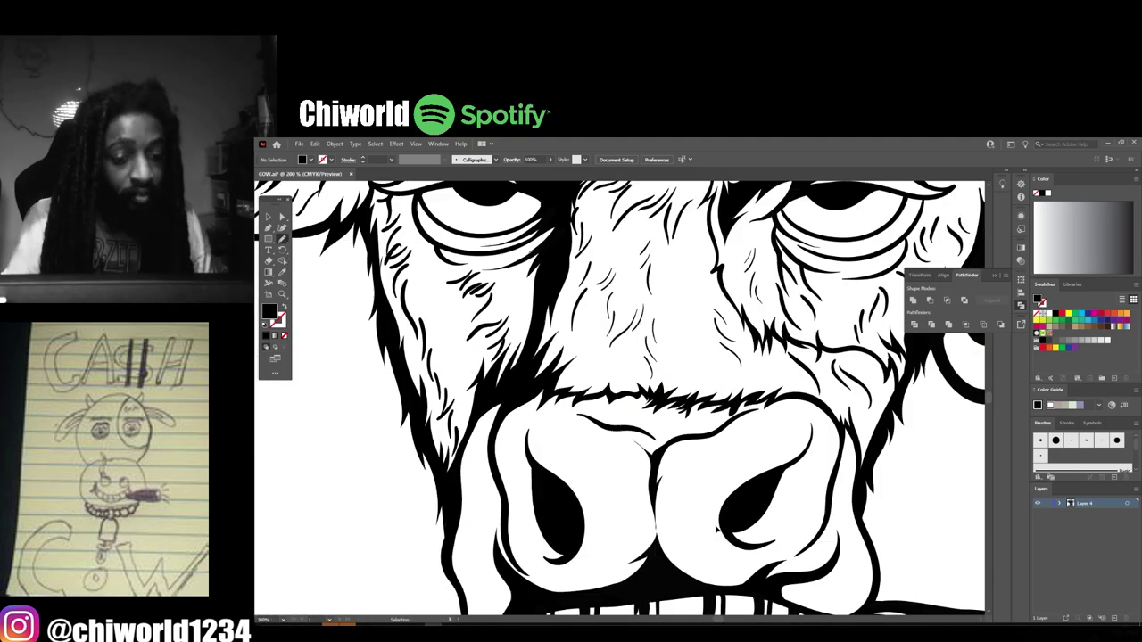
pyautogui.press('v')
pyautogui.hotkey('ctrl', 'a')
pyautogui.click(334, 144)
pyautogui.click(376, 265)
pyautogui.click(928, 402)
# - Duplicate Layer 4, lock the copy above it, and make the original layer active
pyautogui.moveTo(1085, 503); pyautogui.dragTo(1114, 618)
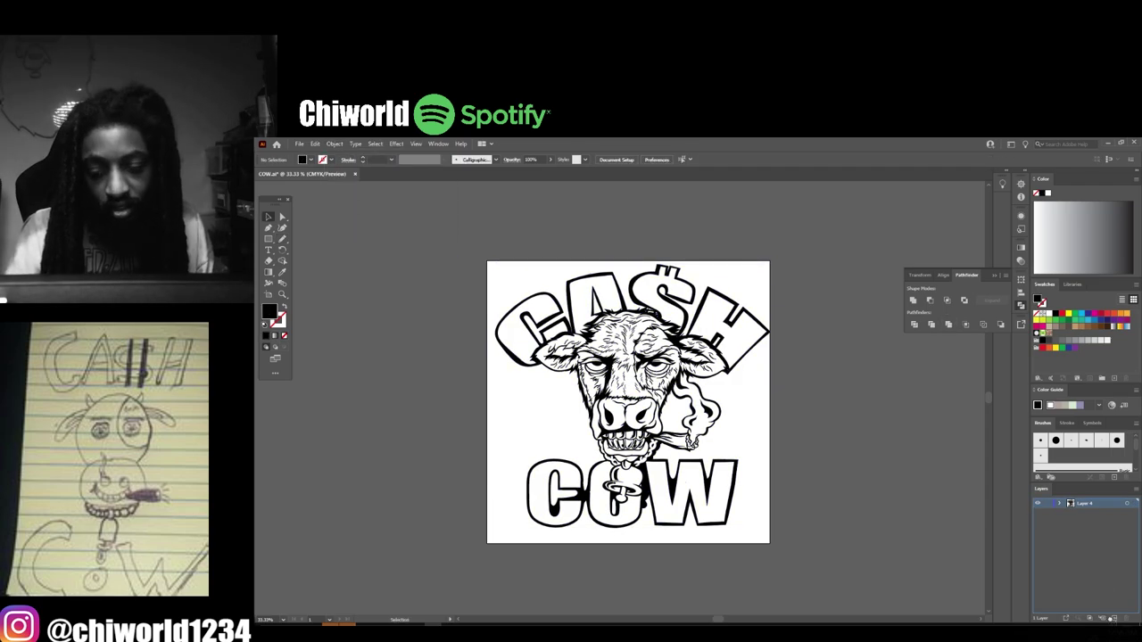
pyautogui.click(1047, 504)
pyautogui.click(1085, 514)
# - Choose a pale peach fill and draw a rectangle covering the whole illustration on Layer 4
pyautogui.click(1077, 327)
pyautogui.doubleClick(269, 311)
pyautogui.click(594, 328)
pyautogui.click(795, 327)
pyautogui.click(268, 239)
pyautogui.moveTo(487, 244); pyautogui.dragTo(777, 545)
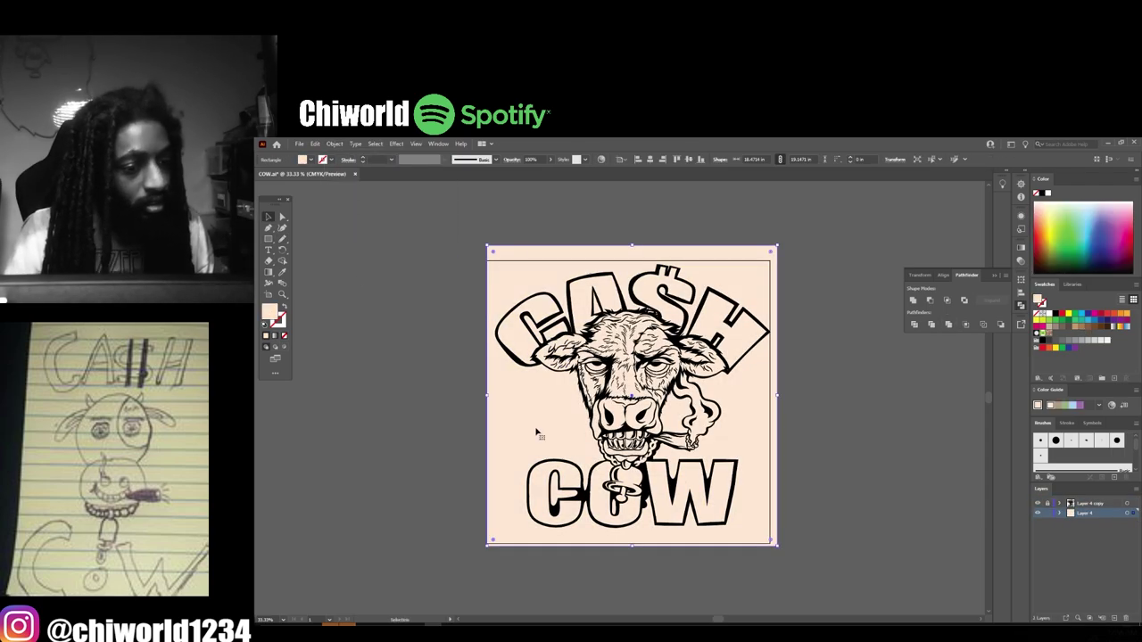
# - Divide the peach rectangle with the line art using Pathfinder and delete the piece surrounding the illustration
pyautogui.press('v')
pyautogui.hotkey('ctrl', 'a')
pyautogui.click(914, 324)
pyautogui.doubleClick(757, 452)
pyautogui.press('Delete')
pyautogui.scroll(-1, 757, 451)
pyautogui.click(1060, 514)
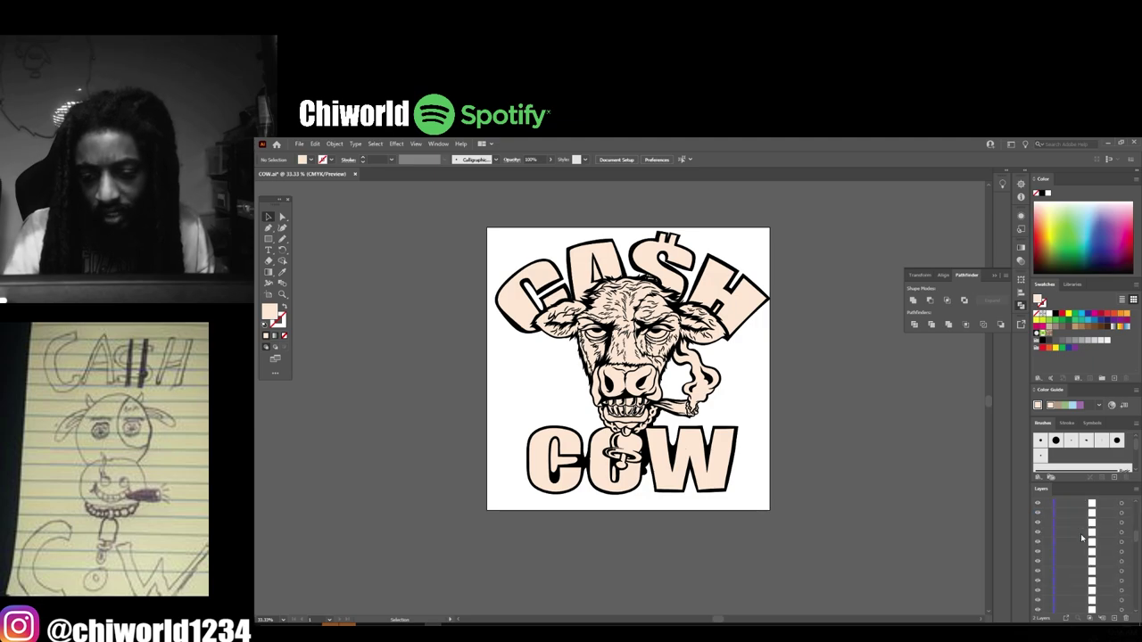
pyautogui.scroll(10, 1080, 537)
pyautogui.click(1060, 513)
# - Isolate the divided fill group on Layer 4 and recolor the CASH letter fills orange
pyautogui.hotkey('ctrl', '+')
pyautogui.hotkey('ctrl', '+')
pyautogui.scroll(-1, 905, 523)
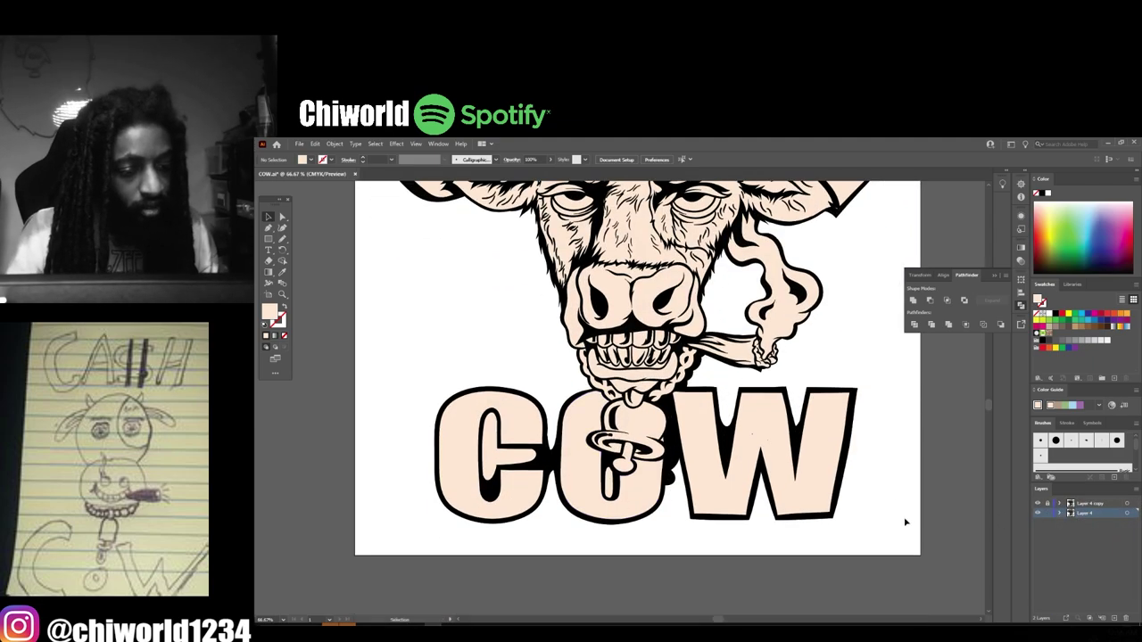
pyautogui.doubleClick(609, 485)
pyautogui.hotkey('ctrl', '-')
pyautogui.hotkey('ctrl', '-')
pyautogui.scroll(3, 619, 404)
pyautogui.hotkey('ctrl', '+')
pyautogui.hotkey('ctrl', '+')
pyautogui.hotkey('ctrl', '+')
pyautogui.hotkey('ctrl', '+')
pyautogui.hotkey('ctrl', '+')
pyautogui.hotkey('ctrl', '-')
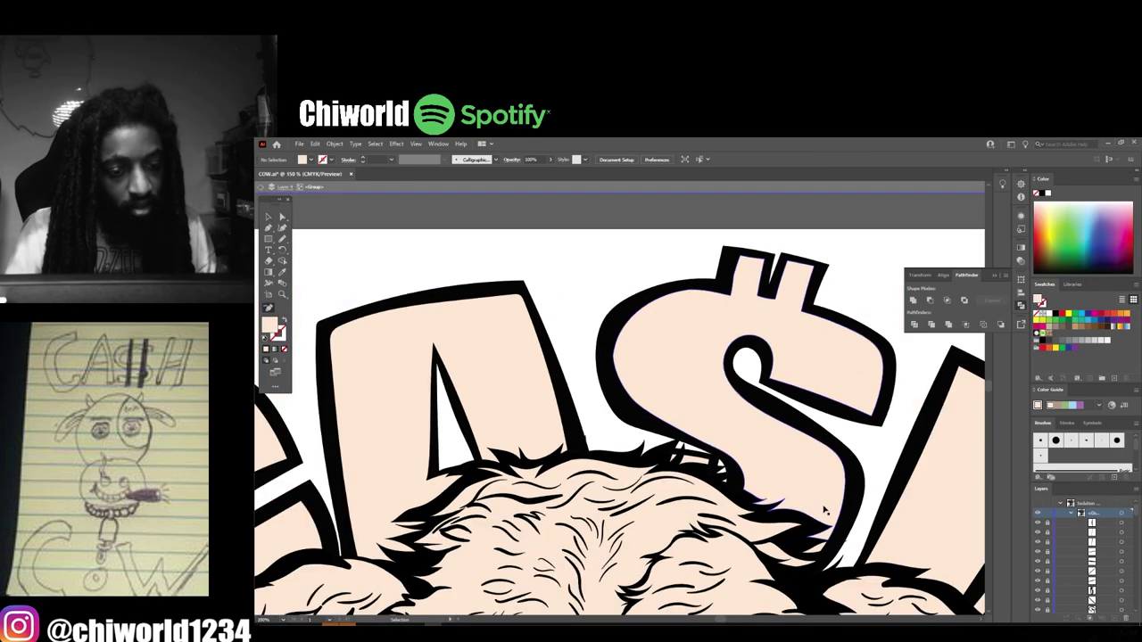
pyautogui.hotkey('ctrl', '-')
pyautogui.hotkey('ctrl', '-')
pyautogui.hotkey('ctrl', '-')
pyautogui.moveTo(458, 288); pyautogui.dragTo(779, 417)
pyautogui.click(1120, 314)
# - Recolor the small leftover slivers between the dollar sign's base and the cow's hair orange
pyautogui.hotkey('ctrl', '+')
pyautogui.hotkey('ctrl', '+')
pyautogui.click(668, 378)
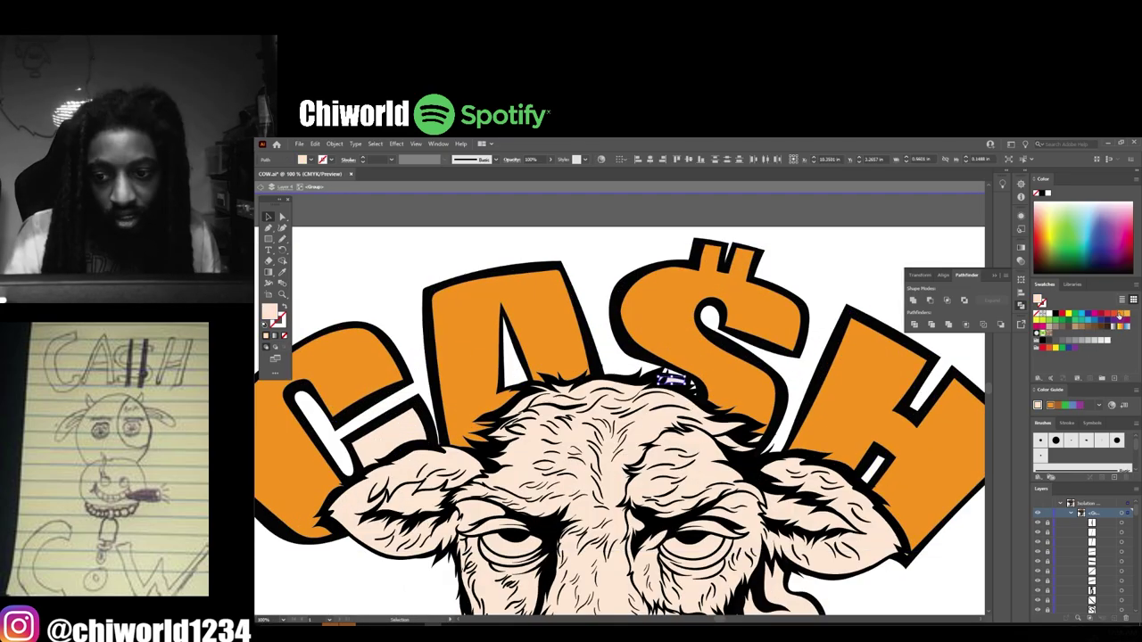
pyautogui.click(1121, 314)
# - Select the fills of the COW letters together and recolor them orange to match CASH
pyautogui.hotkey('ctrl', '-')
pyautogui.scroll(-3, 619, 377)
pyautogui.scroll(-2, 482, 294)
pyautogui.hotkey('ctrl', '-')
pyautogui.hotkey('ctrl', '-')
pyautogui.moveTo(494, 479); pyautogui.dragTo(739, 429)
pyautogui.click(1121, 314)
pyautogui.click(877, 418)
pyautogui.hotkey('ctrl', '-')
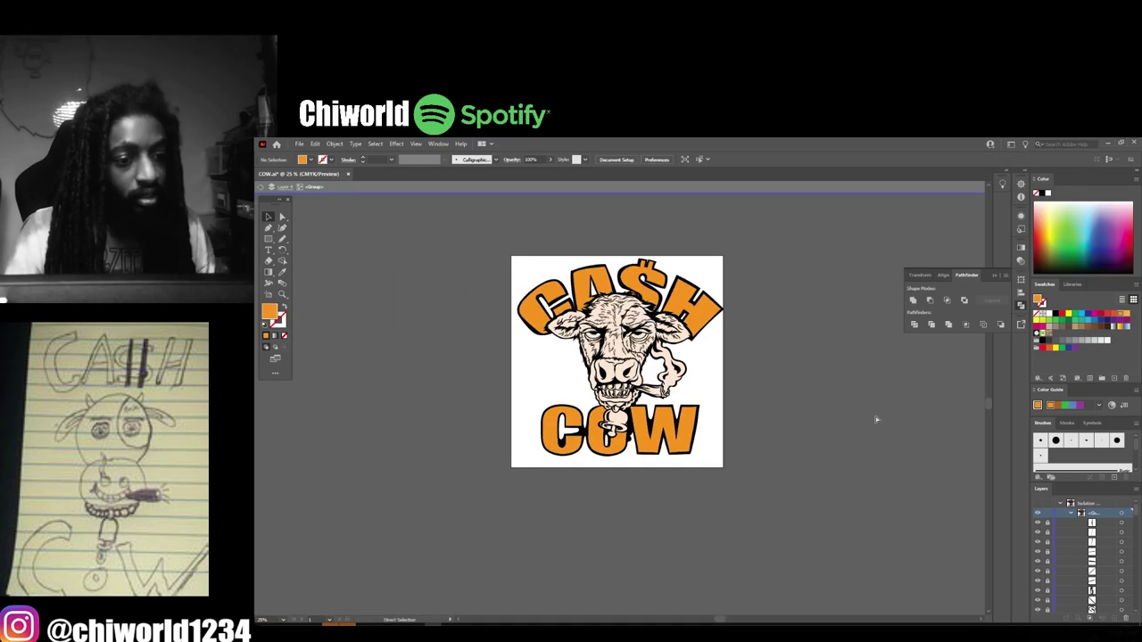
# - Recolor the cow's muzzle, lower lip and chin fills a muted rose with RGB 160, 96, 104
pyautogui.hotkey('ctrl', '+')
pyautogui.hotkey('ctrl', '+')
pyautogui.hotkey('ctrl', '+')
pyautogui.scroll(2, 634, 407)
pyautogui.click(633, 406)
pyautogui.doubleClick(271, 312)
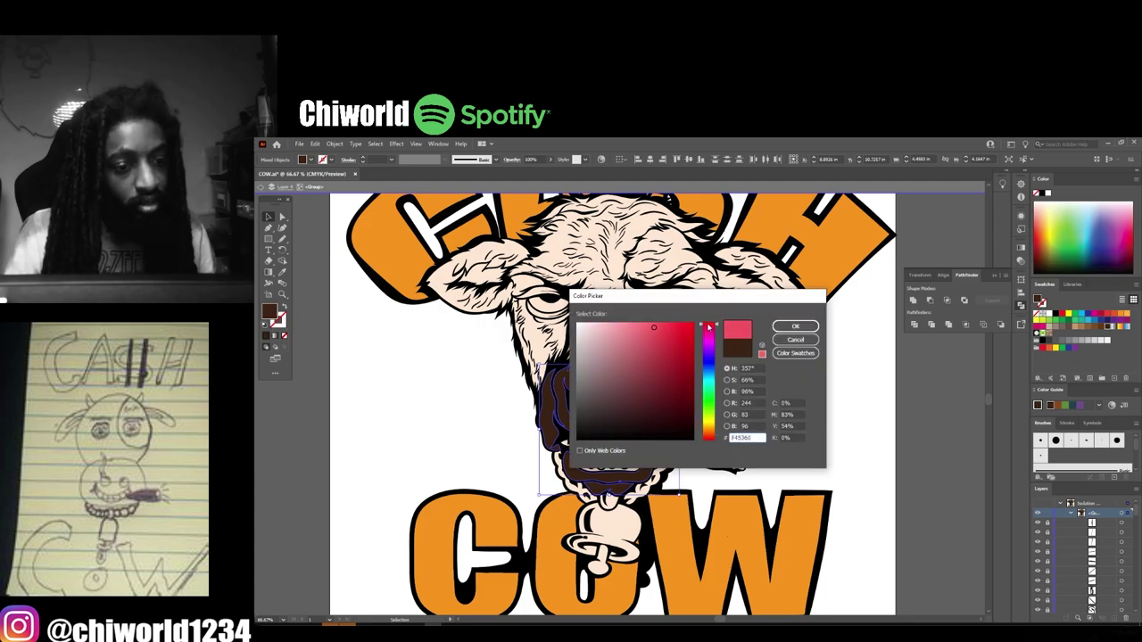
pyautogui.click(794, 326)
pyautogui.doubleClick(269, 311)
pyautogui.click(603, 373)
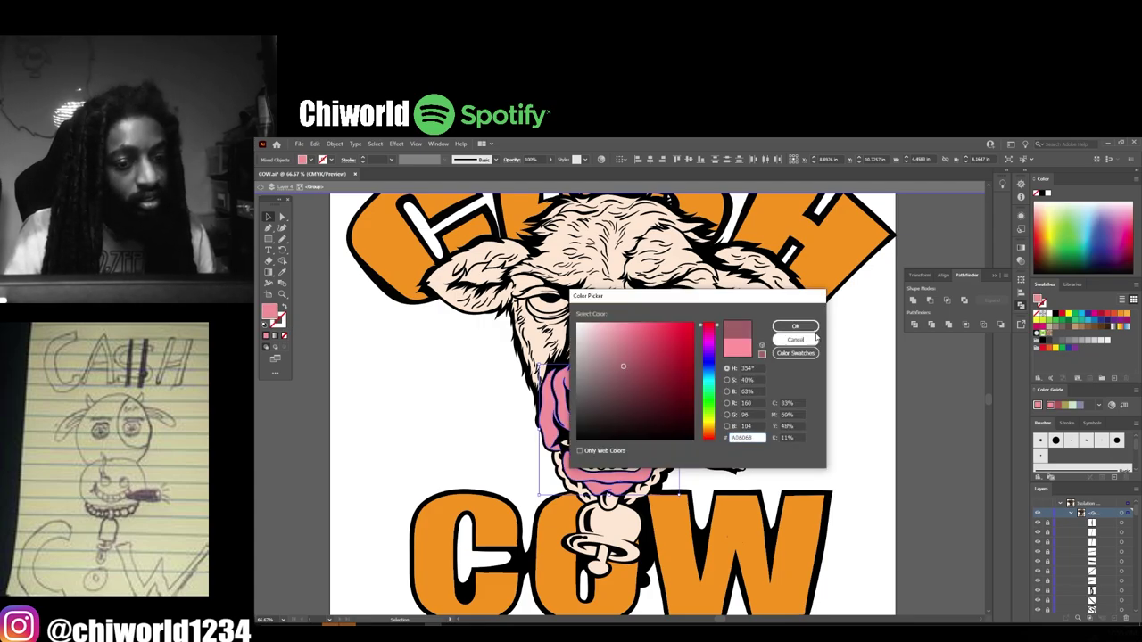
pyautogui.click(806, 326)
# - Recolor the cow's eye patch and the outer ear beside it a dark purplish gray
pyautogui.scroll(1, 616, 277)
pyautogui.scroll(1, 714, 312)
pyautogui.click(714, 294)
pyautogui.click(1055, 340)
pyautogui.doubleClick(269, 312)
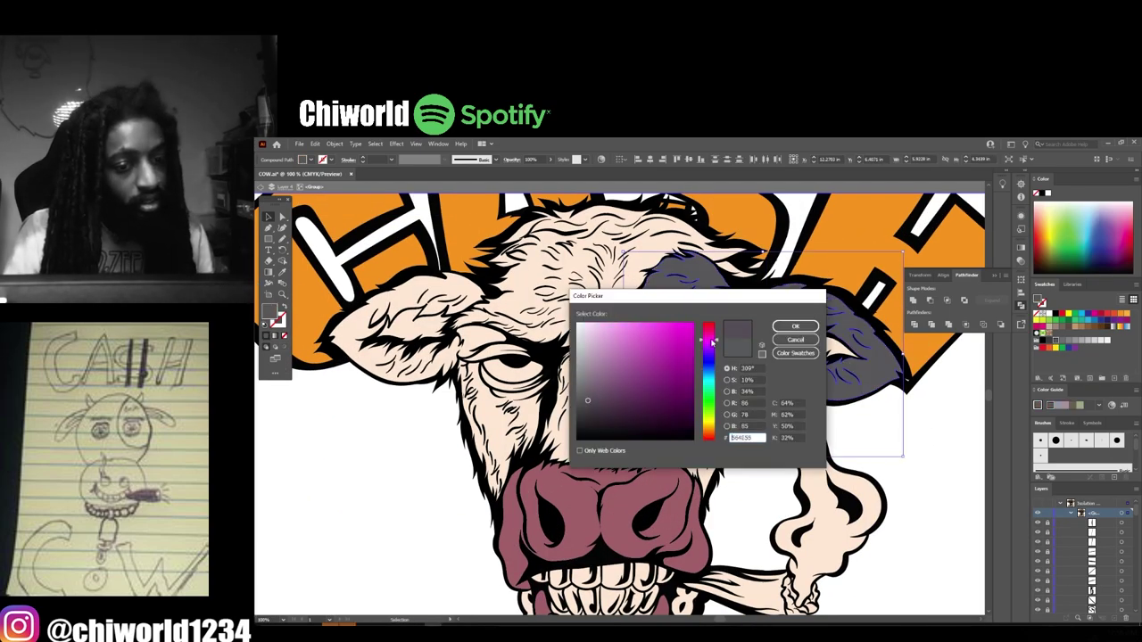
pyautogui.click(796, 326)
# - Recolor the cow's muzzle and lower lip fills medium gray
pyautogui.scroll(-3, 667, 422)
pyautogui.scroll(3, 655, 468)
pyautogui.click(637, 357)
pyautogui.click(1062, 340)
# - Recolor both of the cow's eyeballs a soft pink by lightening a magenta swatch
pyautogui.scroll(-3, 797, 349)
pyautogui.scroll(3, 798, 316)
pyautogui.click(727, 312)
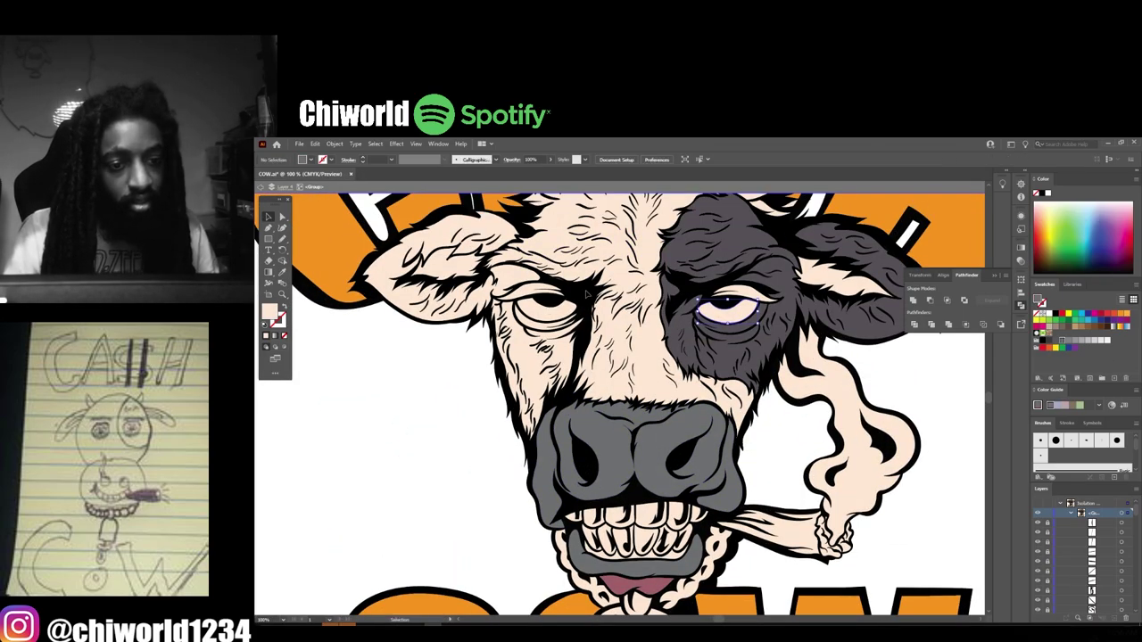
pyautogui.keyDown('shift'); pyautogui.click(546, 308); pyautogui.keyUp('shift')
pyautogui.click(1101, 313)
pyautogui.doubleClick(269, 312)
pyautogui.click(620, 332)
pyautogui.click(795, 327)
# - Recolor the gum area below the lower teeth a strong pink
pyautogui.scroll(1, 722, 357)
pyautogui.scroll(-3, 722, 392)
pyautogui.click(594, 488)
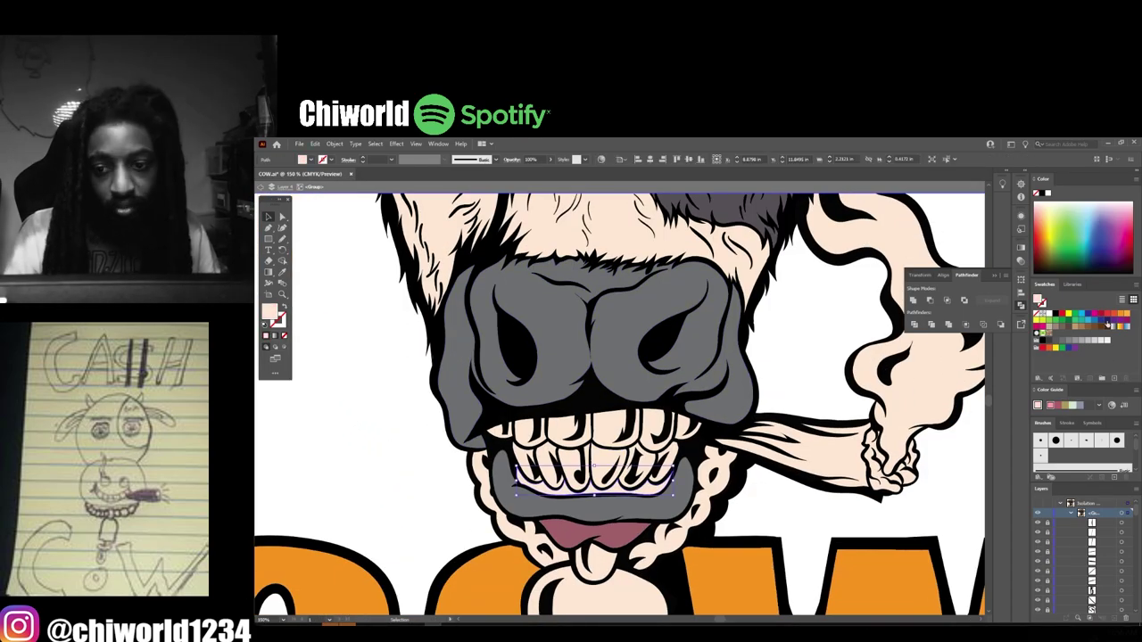
pyautogui.doubleClick(271, 312)
pyautogui.click(795, 326)
# - Select the fills of all upper and lower teeth and recolor them golden yellow-orange
pyautogui.click(569, 456)
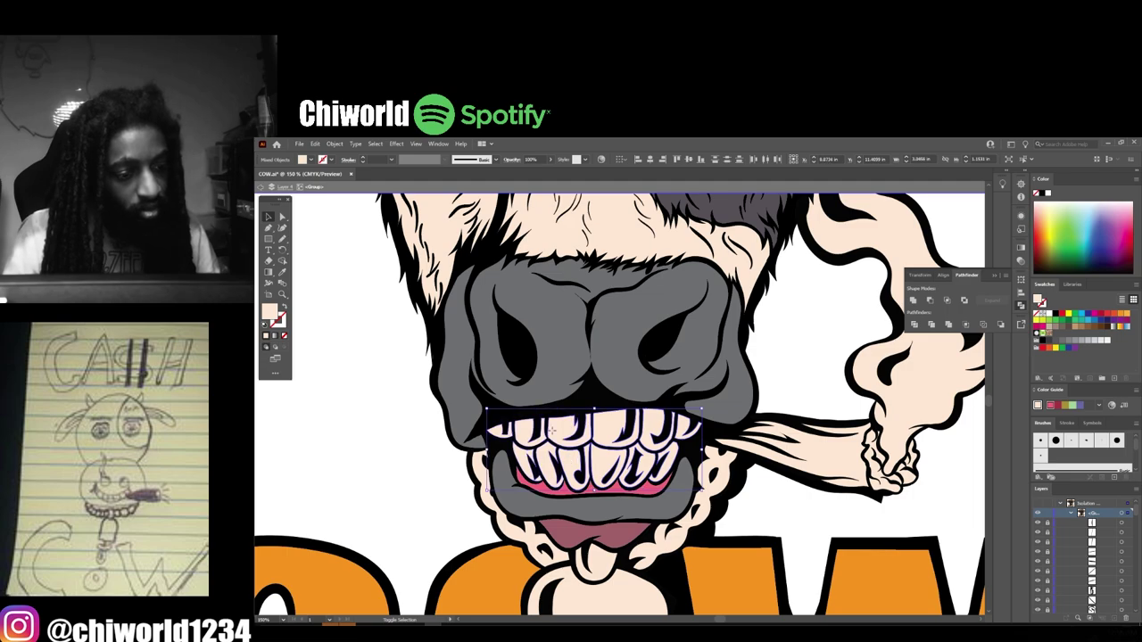
pyautogui.click(1119, 313)
pyautogui.doubleClick(271, 312)
pyautogui.click(711, 428)
pyautogui.click(796, 327)
# - Recolor the cigar body a warm orange-brown, adjusting a brown swatch in the color picker
pyautogui.scroll(-2, 795, 359)
pyautogui.click(684, 375)
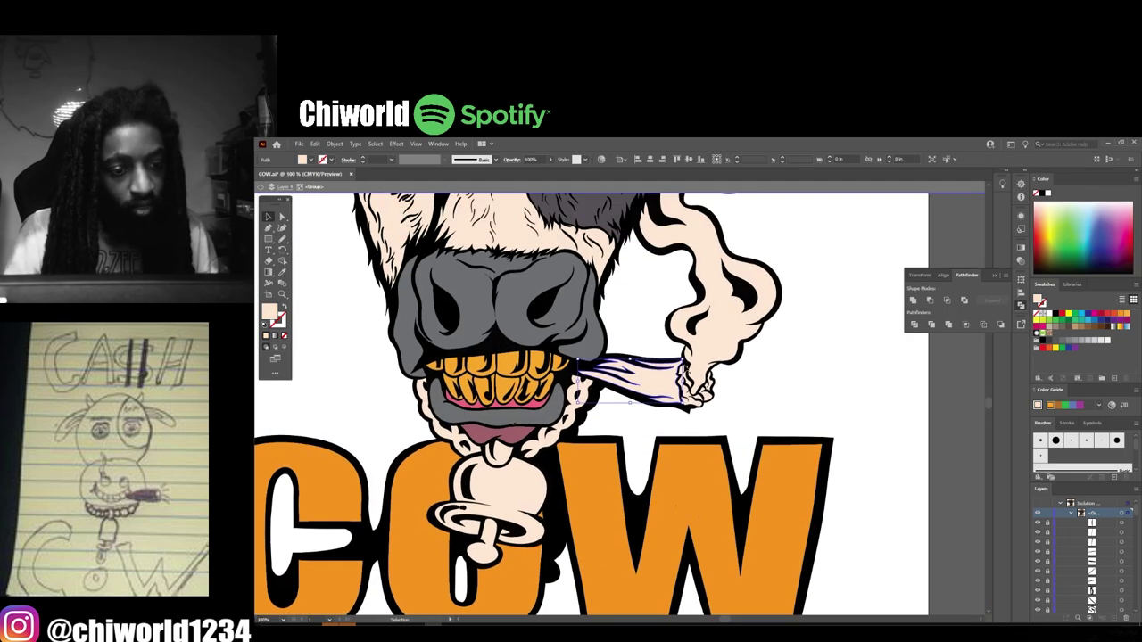
pyautogui.click(1082, 327)
pyautogui.doubleClick(270, 311)
pyautogui.click(651, 340)
pyautogui.click(795, 327)
# - Recolor the frayed end of the cigar green and the smoke light gray
pyautogui.click(690, 395)
pyautogui.click(1075, 314)
pyautogui.click(714, 331)
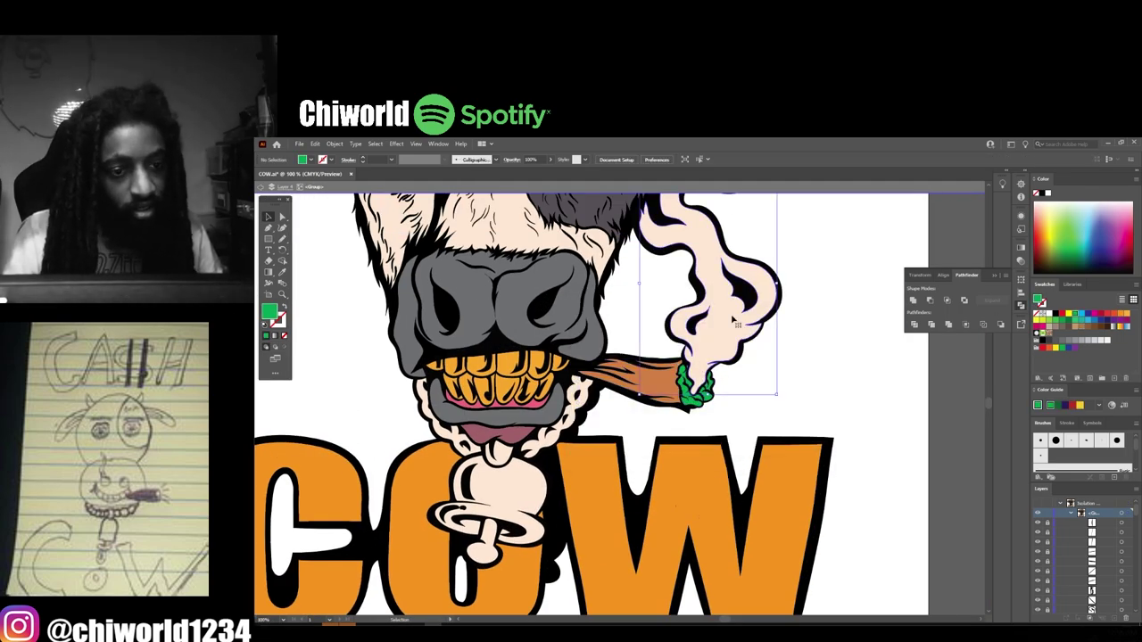
pyautogui.click(1094, 340)
# - Apply the teeth's gold to the neck chain, the bell and the bell's clapper with the Eyedropper
pyautogui.hscroll(-3, 795, 401)
pyautogui.click(641, 492)
pyautogui.keyDown('shift'); pyautogui.click(701, 438); pyautogui.keyUp('shift')
pyautogui.press('i')
pyautogui.click(747, 451)
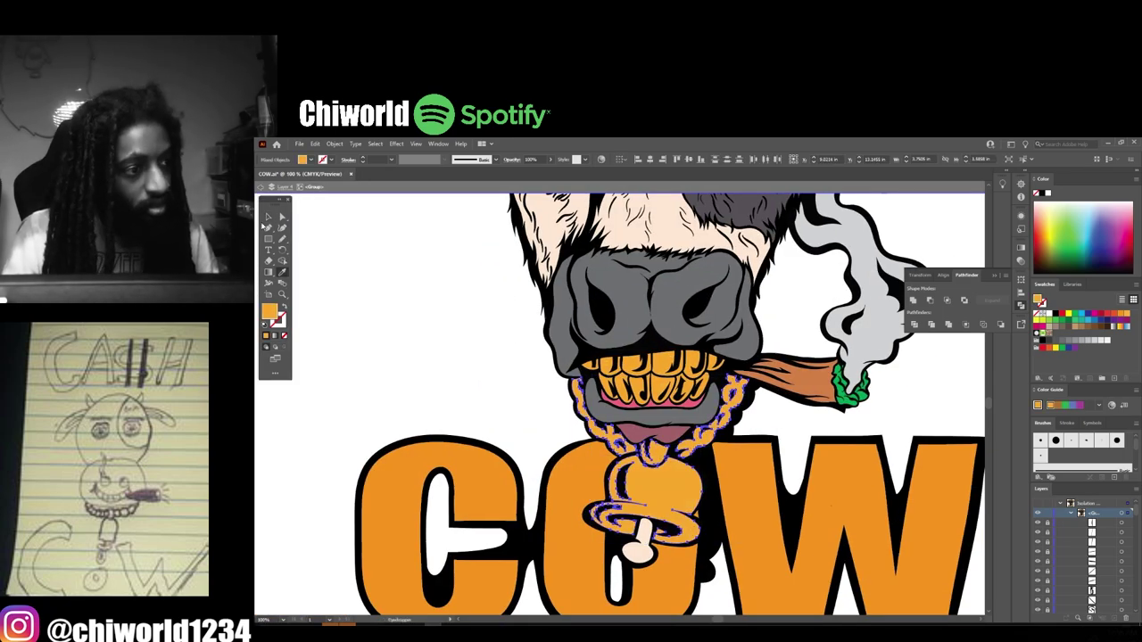
pyautogui.keyDown('ctrl'); pyautogui.click(641, 552); pyautogui.keyUp('ctrl')
pyautogui.click(585, 544)
# - Select the fills of the COW letters and recolor them red-orange
pyautogui.press('v')
pyautogui.click(523, 500)
pyautogui.hotkey('ctrl', '-')
pyautogui.hotkey('ctrl', '-')
pyautogui.hotkey('ctrl', '-')
pyautogui.hotkey('ctrl', '+')
pyautogui.moveTo(482, 531); pyautogui.dragTo(785, 495)
pyautogui.click(1106, 314)
pyautogui.scroll(3, 839, 321)
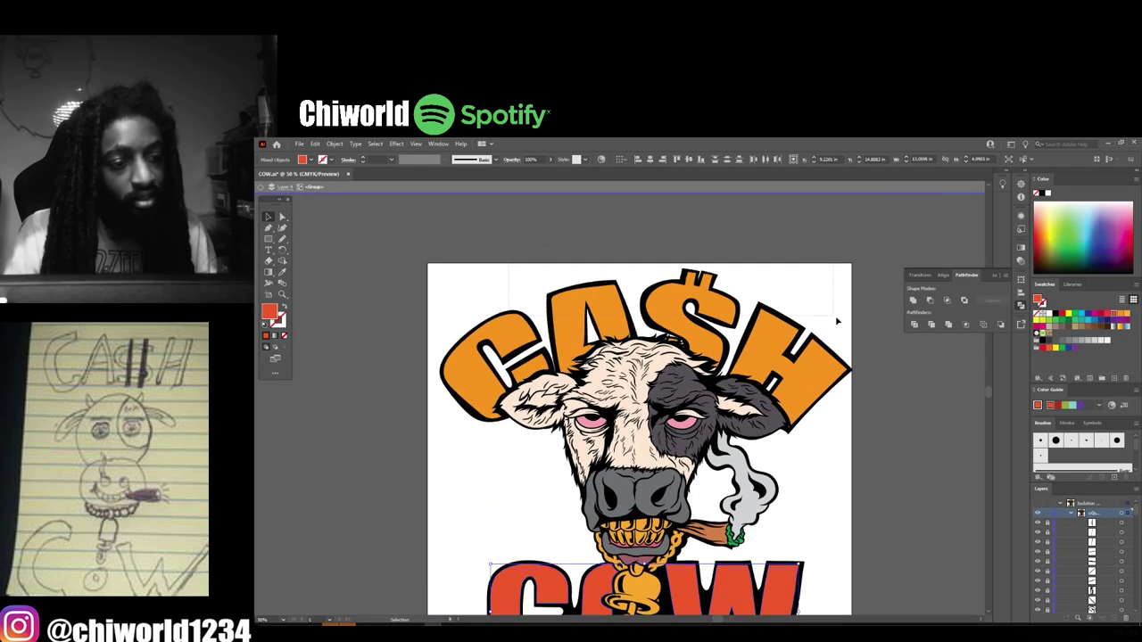
pyautogui.moveTo(839, 321); pyautogui.dragTo(472, 384)
pyautogui.click(1106, 313)
pyautogui.hotkey('ctrl', 'z')
# - Recolor the C, A and H of CASH red, including the C's separate inner piece, leaving the dollar sign orange
pyautogui.click(607, 303)
pyautogui.keyDown('shift'); pyautogui.click(795, 357); pyautogui.keyUp('shift')
pyautogui.keyDown('shift'); pyautogui.click(482, 348); pyautogui.keyUp('shift')
pyautogui.click(1106, 313)
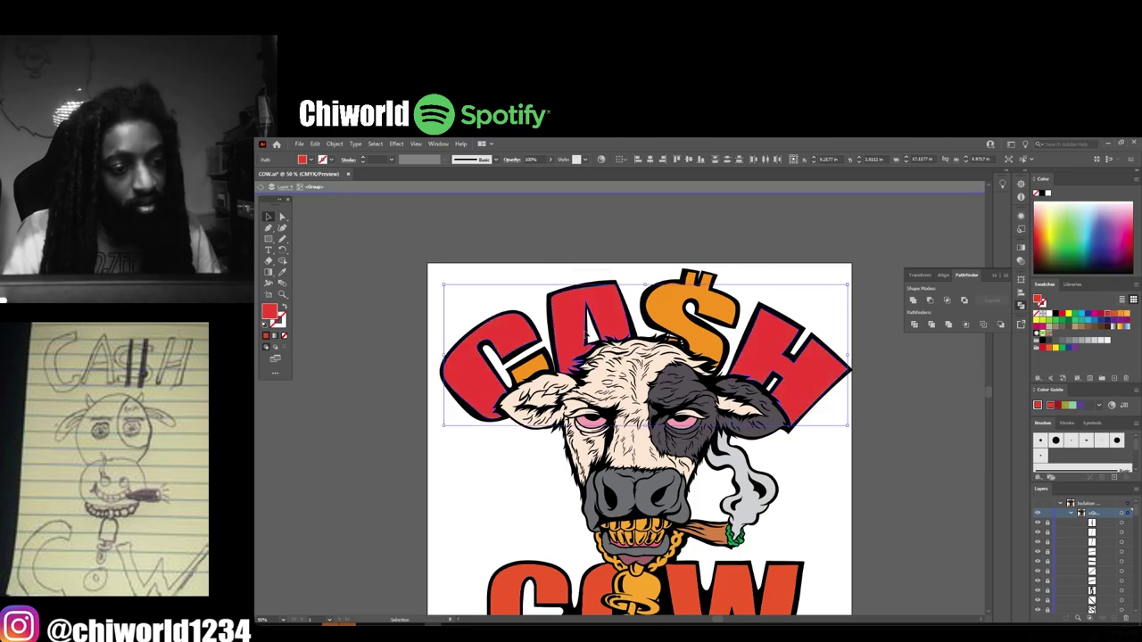
pyautogui.click(531, 369)
pyautogui.click(1107, 313)
pyautogui.click(875, 407)
# - Recolor the cow's lower lip and chin with the pale peach sampled from its face
pyautogui.hotkey('ctrl', '-')
pyautogui.hotkey('ctrl', '-')
pyautogui.hotkey('ctrl', '+')
pyautogui.hotkey('ctrl', '+')
pyautogui.hotkey('ctrl', '+')
pyautogui.hotkey('ctrl', '+')
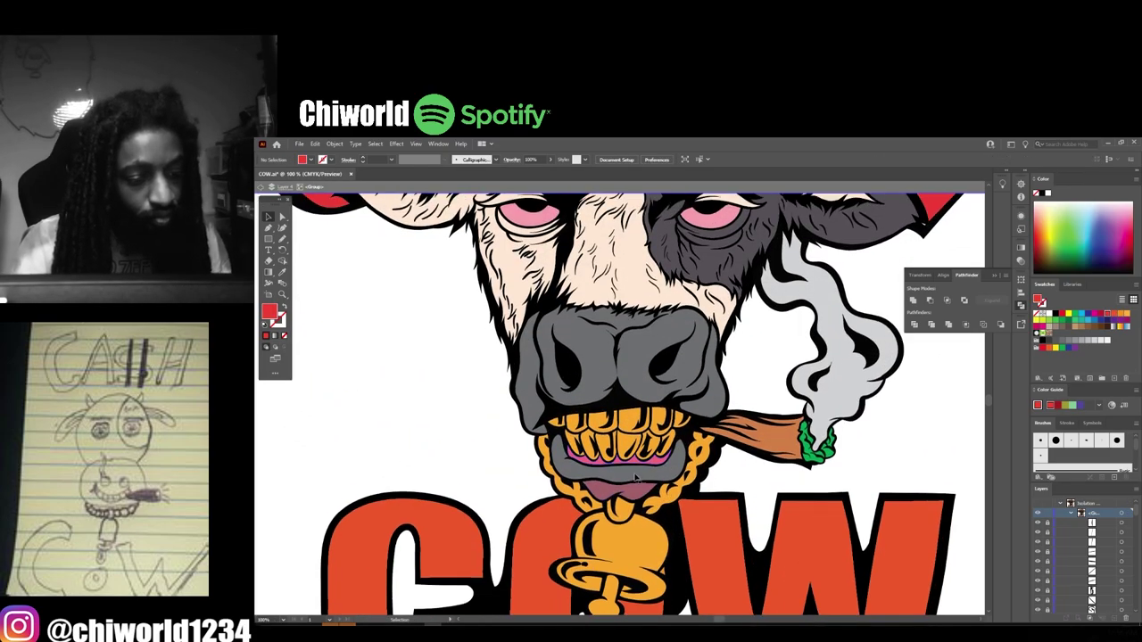
pyautogui.click(606, 468)
pyautogui.press('i')
pyautogui.click(575, 263)
pyautogui.press('v')
pyautogui.click(889, 473)
# - Recolor the inner areas of both ears deep pink, adjusting a magenta swatch in the color picker
pyautogui.hotkey('ctrl', '-')
pyautogui.hotkey('ctrl', '-')
pyautogui.hotkey('ctrl', '-')
pyautogui.hotkey('ctrl', '-')
pyautogui.hotkey('ctrl', '+')
pyautogui.hotkey('ctrl', '+')
pyautogui.hotkey('ctrl', '+')
pyautogui.hotkey('ctrl', '+')
pyautogui.click(473, 294)
pyautogui.keyDown('shift'); pyautogui.click(856, 302); pyautogui.keyUp('shift')
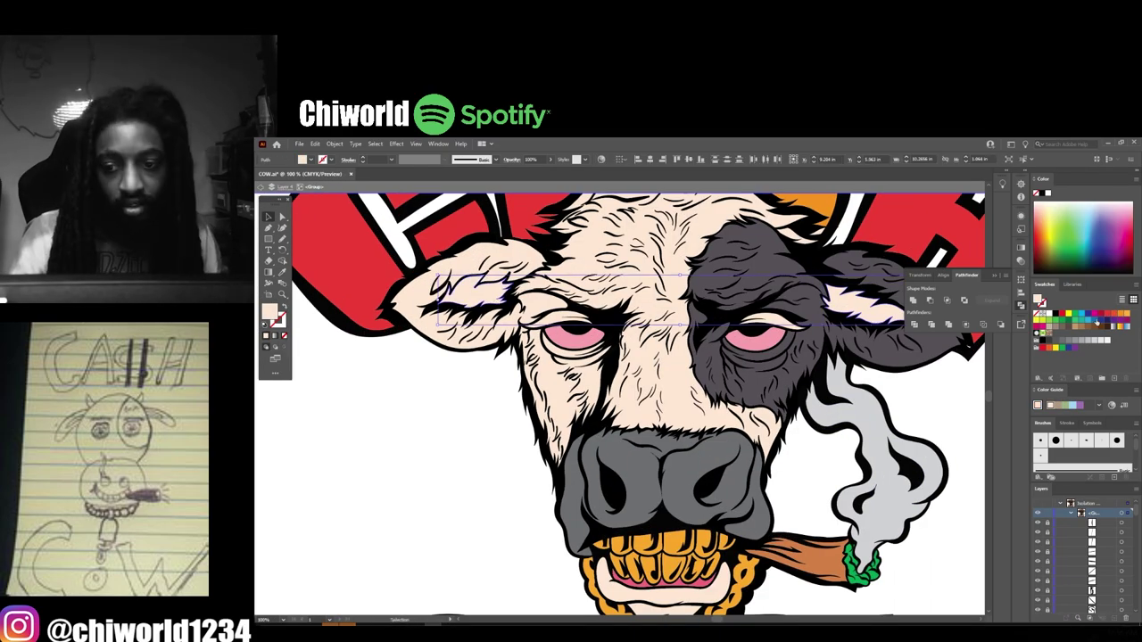
pyautogui.click(1095, 314)
pyautogui.doubleClick(269, 312)
pyautogui.click(648, 334)
pyautogui.click(795, 326)
pyautogui.click(398, 428)
pyautogui.hotkey('ctrl', '-')
pyautogui.hotkey('ctrl', '+')
pyautogui.click(575, 335)
pyautogui.keyDown('shift'); pyautogui.click(753, 336); pyautogui.keyUp('shift')
pyautogui.doubleClick(270, 312)
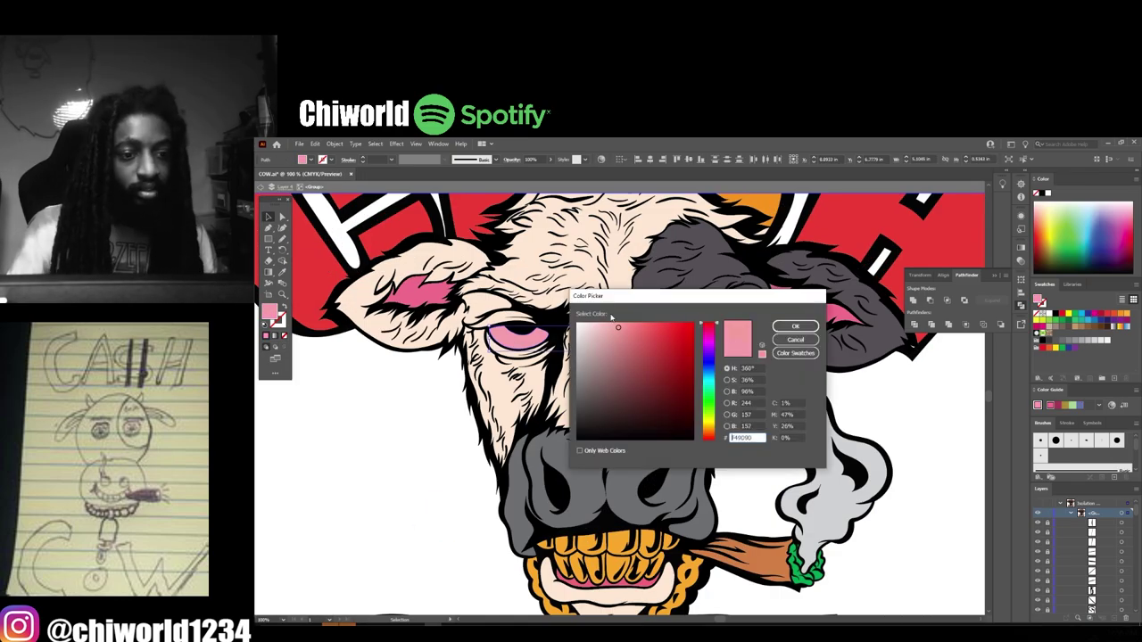
pyautogui.click(795, 340)
# - Exit isolation mode and add a new layer between the line art copy and the flat color layer
pyautogui.doubleClick(913, 421)
pyautogui.hotkey('ctrl', '-')
pyautogui.hotkey('ctrl', '-')
pyautogui.hotkey('ctrl', '-')
pyautogui.click(1115, 617)
# - Sample the gold of the teeth and darken it to a brown fill for shading
pyautogui.hotkey('ctrl', '+')
pyautogui.hotkey('ctrl', '+')
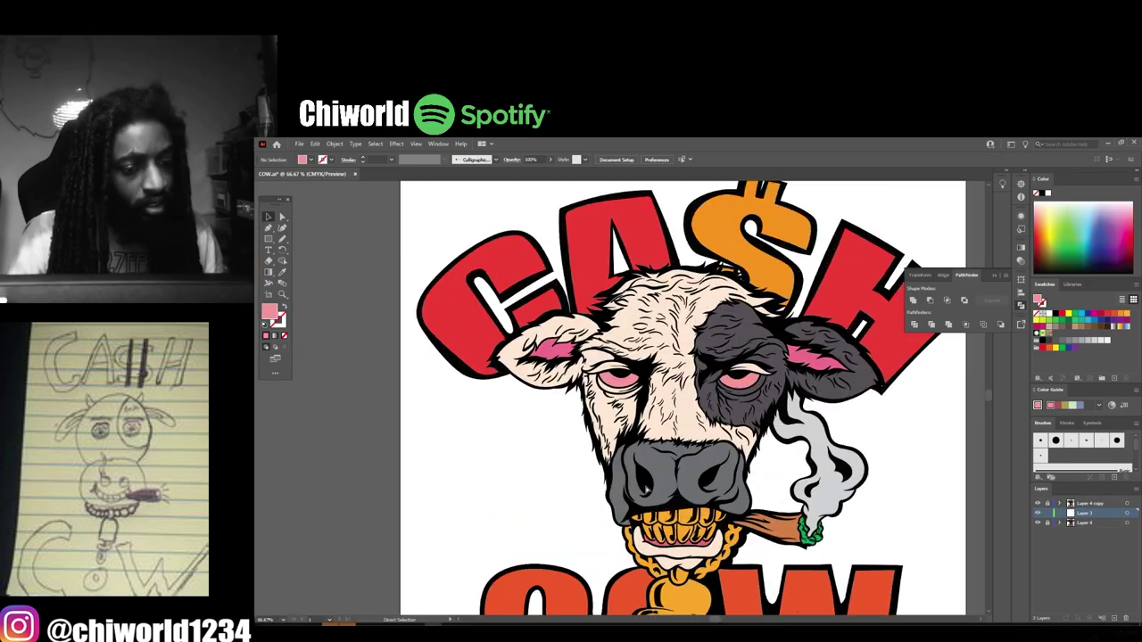
pyautogui.moveTo(657, 474); pyautogui.dragTo(629, 371)
pyautogui.hotkey('ctrl', '+')
pyautogui.hotkey('ctrl', '+')
pyautogui.hotkey('ctrl', '+')
pyautogui.hotkey('ctrl', '+')
pyautogui.hotkey('ctrl', '+')
pyautogui.press('i')
pyautogui.click(658, 370)
pyautogui.doubleClick(269, 312)
pyautogui.click(688, 369)
pyautogui.press('Return')
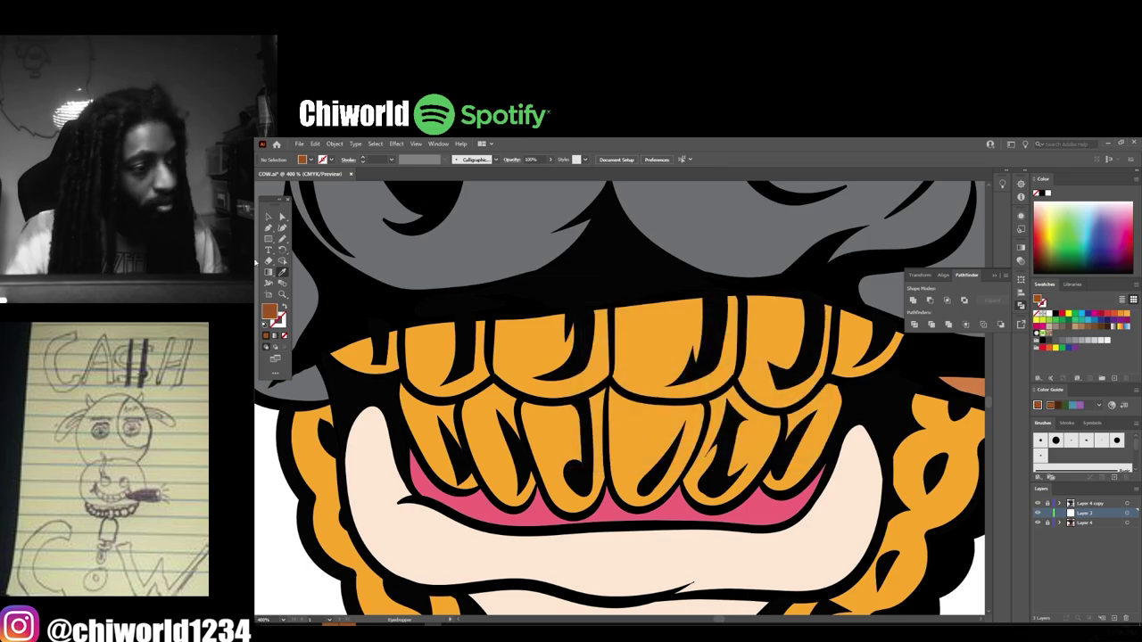
# - Draw brown Pencil shadow shapes over the upper row of teeth and the first three lower teeth
pyautogui.press('n')
pyautogui.moveTo(327, 343); pyautogui.dragTo(399, 413)
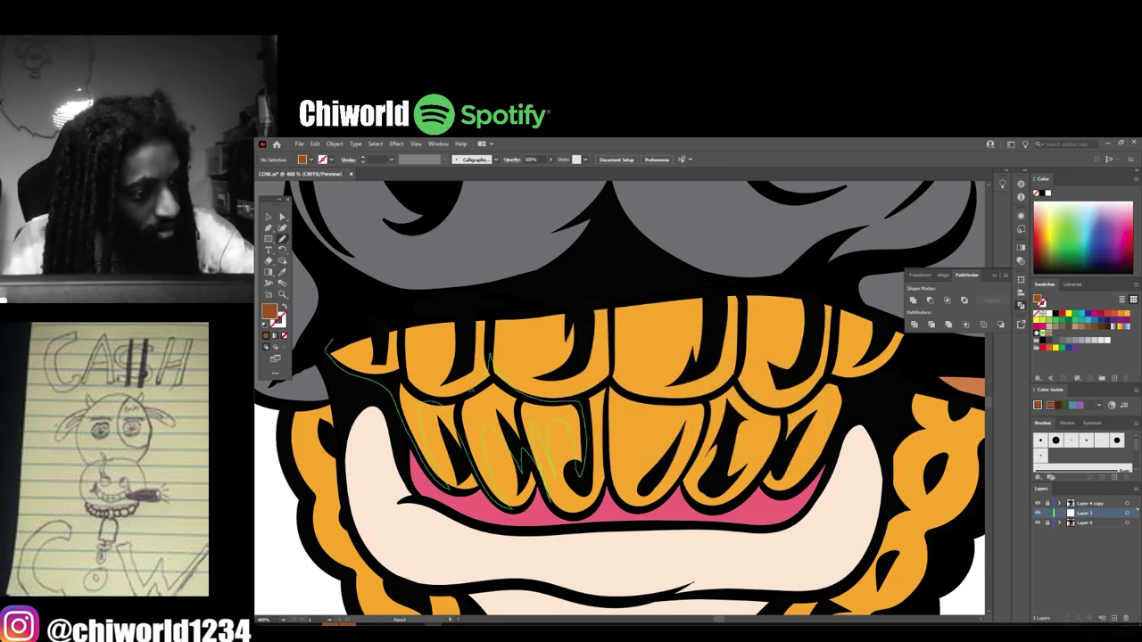
pyautogui.moveTo(390, 315); pyautogui.dragTo(424, 366)
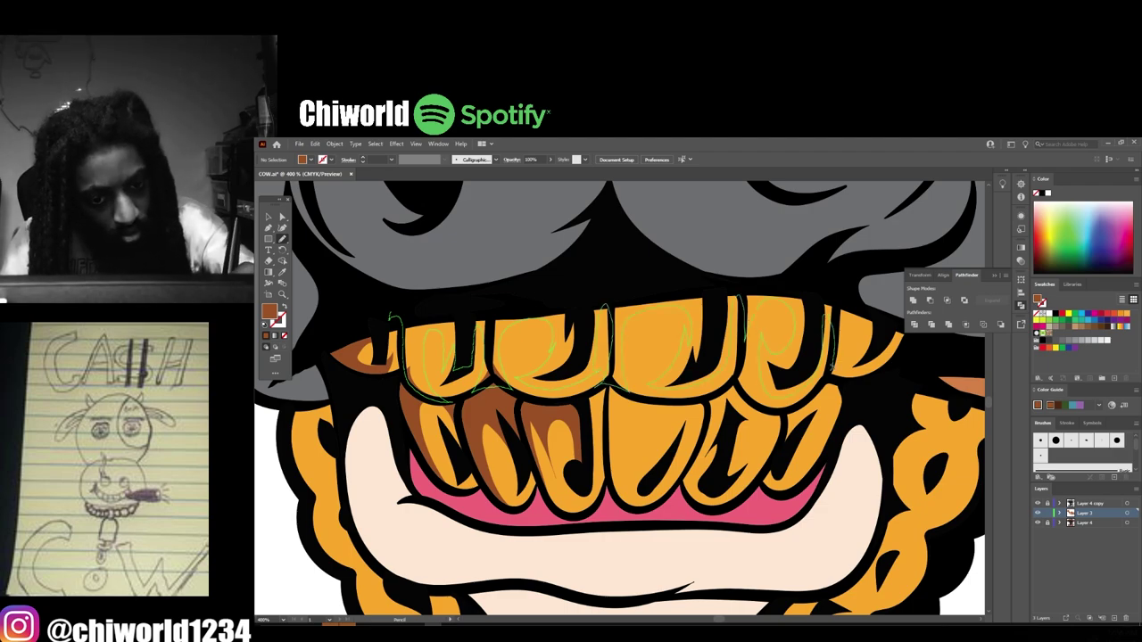
pyautogui.moveTo(804, 292); pyautogui.dragTo(390, 314)
# - Draw brown Pencil shadow shapes over the remaining lower teeth to complete the lower row
pyautogui.hotkey('ctrl', '-')
pyautogui.hotkey('ctrl', '-')
pyautogui.hotkey('ctrl', '-')
pyautogui.hotkey('ctrl', '-')
pyautogui.hotkey('ctrl', '+')
pyautogui.hotkey('ctrl', '+')
pyautogui.hotkey('ctrl', '+')
pyautogui.hotkey('ctrl', '+')
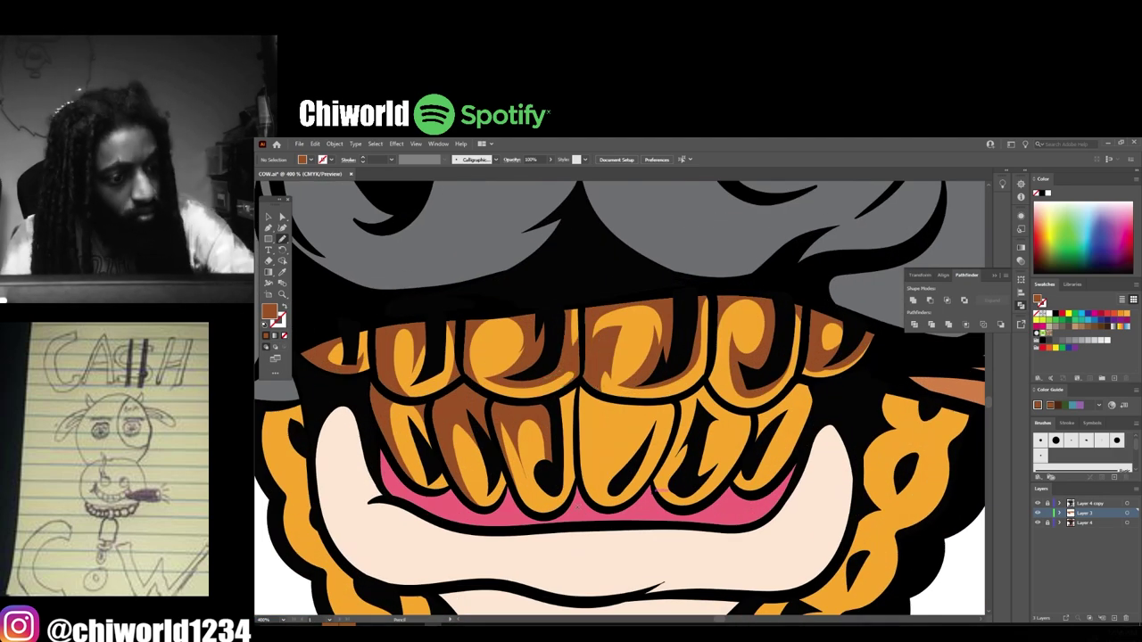
pyautogui.moveTo(590, 480); pyautogui.dragTo(591, 482)
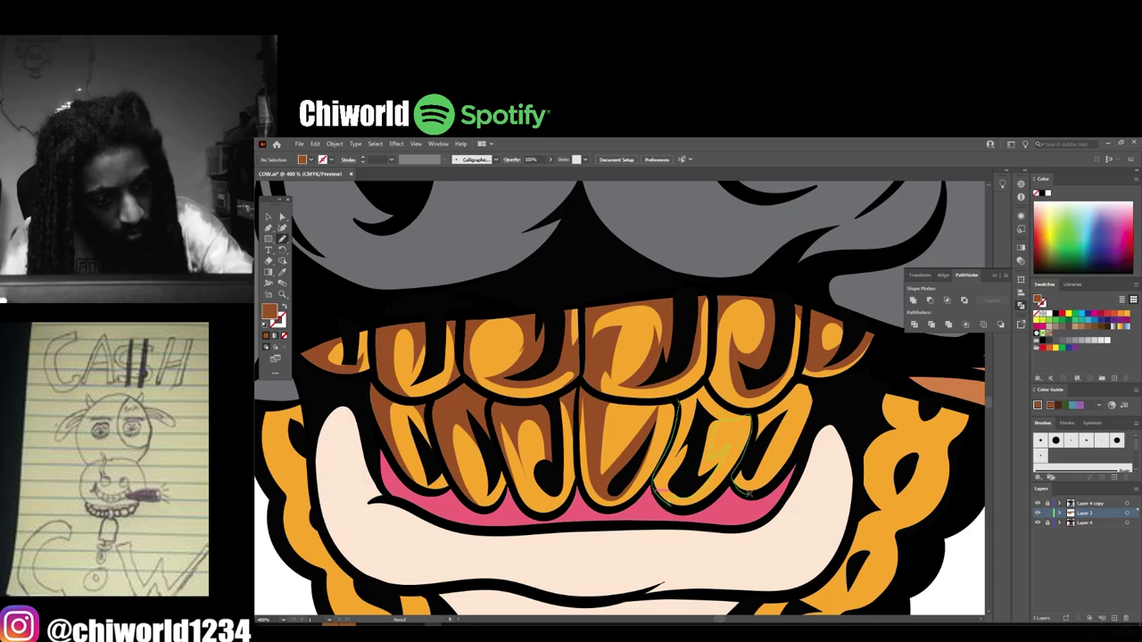
pyautogui.moveTo(661, 491); pyautogui.dragTo(669, 505)
# - Draw brown Pencil shadow shapes over the gold chain links on the cigar side of the jaw
pyautogui.scroll(-5, 593, 399)
pyautogui.scroll(5, 632, 435)
pyautogui.moveTo(486, 540); pyautogui.dragTo(513, 504)
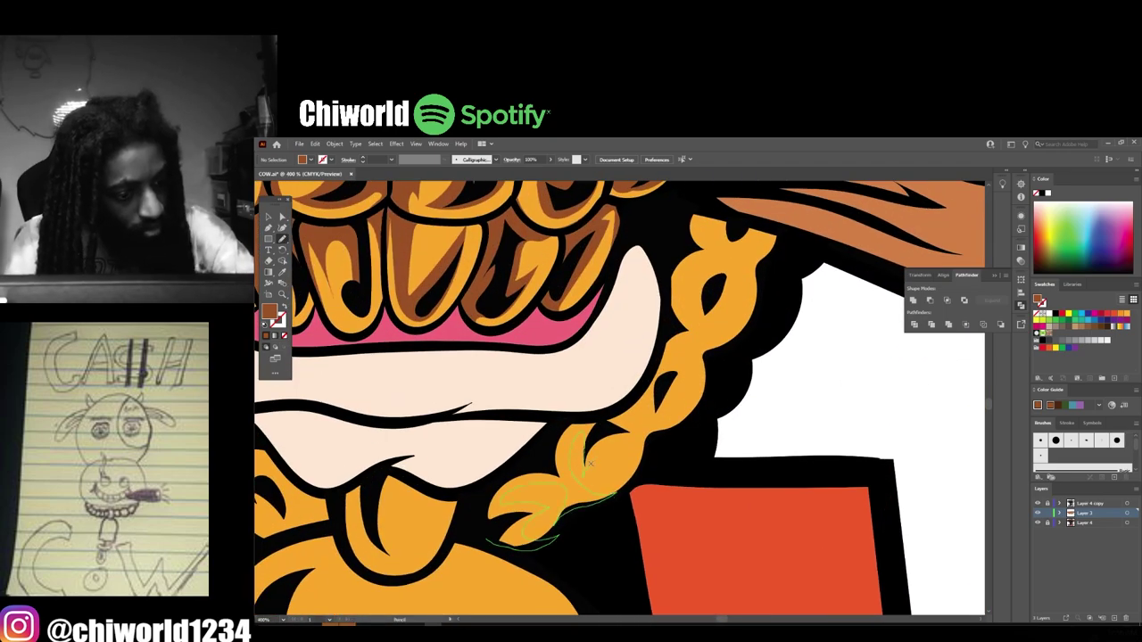
pyautogui.moveTo(782, 240); pyautogui.dragTo(489, 540)
# - Draw brown Pencil shadow shapes over the gold chain links on the opposite side of the jaw
pyautogui.scroll(-4, 489, 536)
pyautogui.scroll(4, 375, 531)
pyautogui.moveTo(466, 255); pyautogui.dragTo(459, 385)
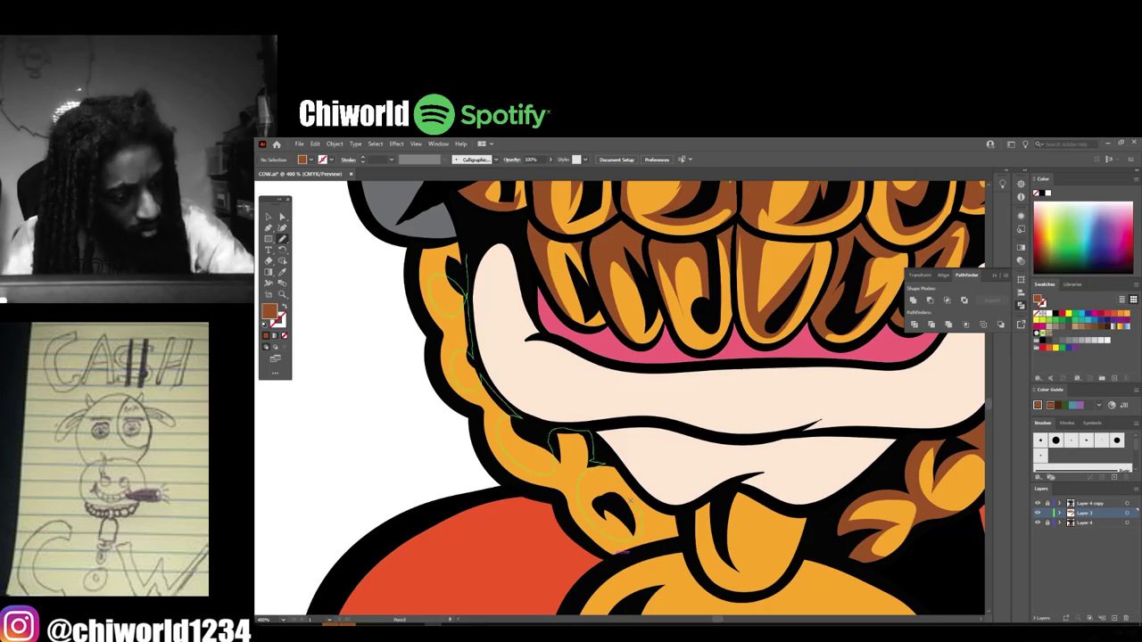
pyautogui.moveTo(419, 245); pyautogui.dragTo(460, 254)
pyautogui.scroll(-2, 419, 317)
pyautogui.scroll(-1, 525, 416)
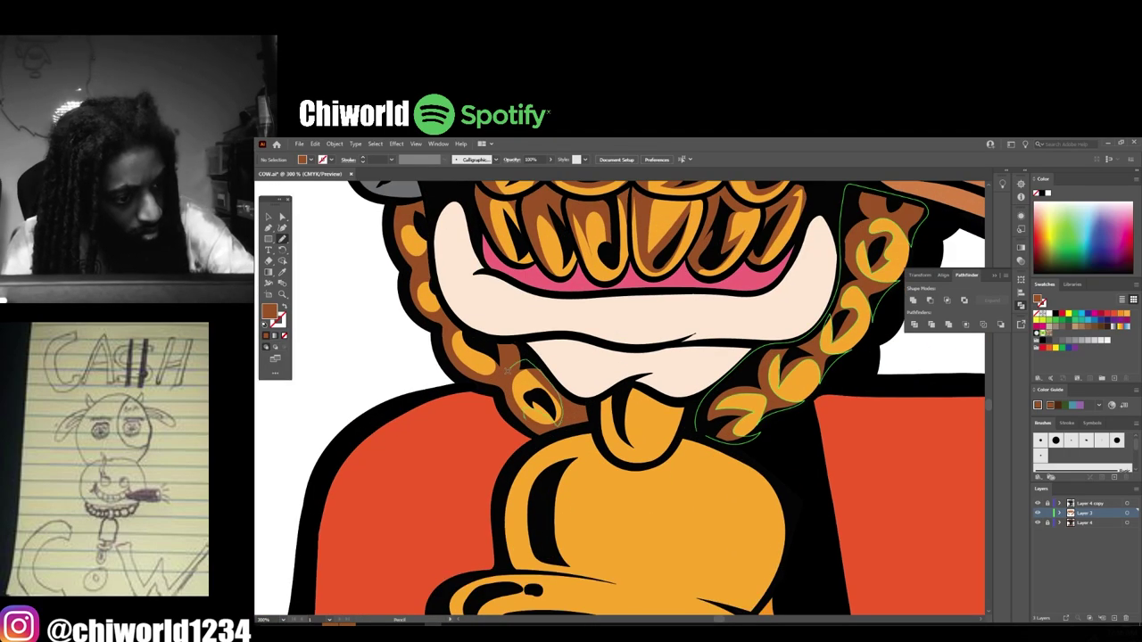
# - Draw brown shadow shapes on the bell's clapper, rim and body, and on the link that holds it
pyautogui.scroll(-2, 627, 402)
pyautogui.scroll(3, 553, 473)
pyautogui.moveTo(544, 505)
pyautogui.mouseDown()
pyautogui.moveTo(604, 510)
pyautogui.moveTo(552, 502)
pyautogui.mouseUp()
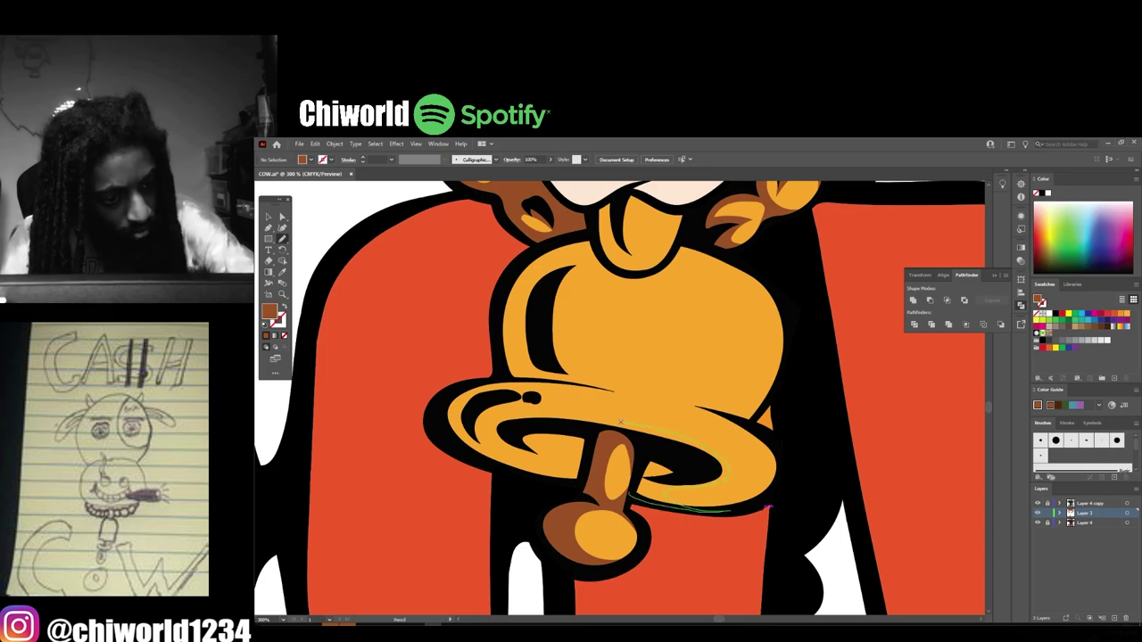
pyautogui.moveTo(621, 422)
pyautogui.mouseDown()
pyautogui.moveTo(554, 458)
pyautogui.moveTo(505, 436)
pyautogui.mouseUp()
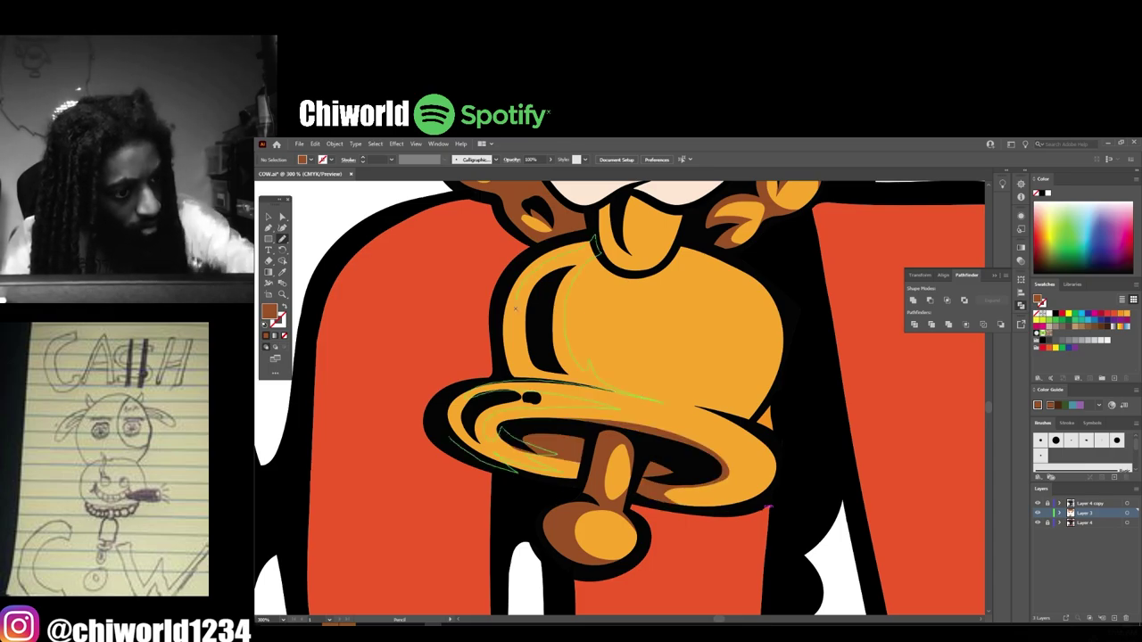
pyautogui.moveTo(515, 309); pyautogui.dragTo(596, 239)
pyautogui.moveTo(678, 239)
pyautogui.mouseDown()
pyautogui.moveTo(656, 269)
pyautogui.moveTo(680, 237)
pyautogui.mouseUp()
pyautogui.moveTo(596, 205); pyautogui.dragTo(678, 223)
# - Draw brown Pencil shadow shapes inside the curves of the orange dollar sign in the CASH lettering
pyautogui.hotkey('ctrl', '-')
pyautogui.hotkey('ctrl', '-')
pyautogui.hotkey('ctrl', '-')
pyautogui.hotkey('ctrl', '-')
pyautogui.hotkey('ctrl', '-')
pyautogui.hotkey('ctrl', '-')
pyautogui.hotkey('ctrl', '-')
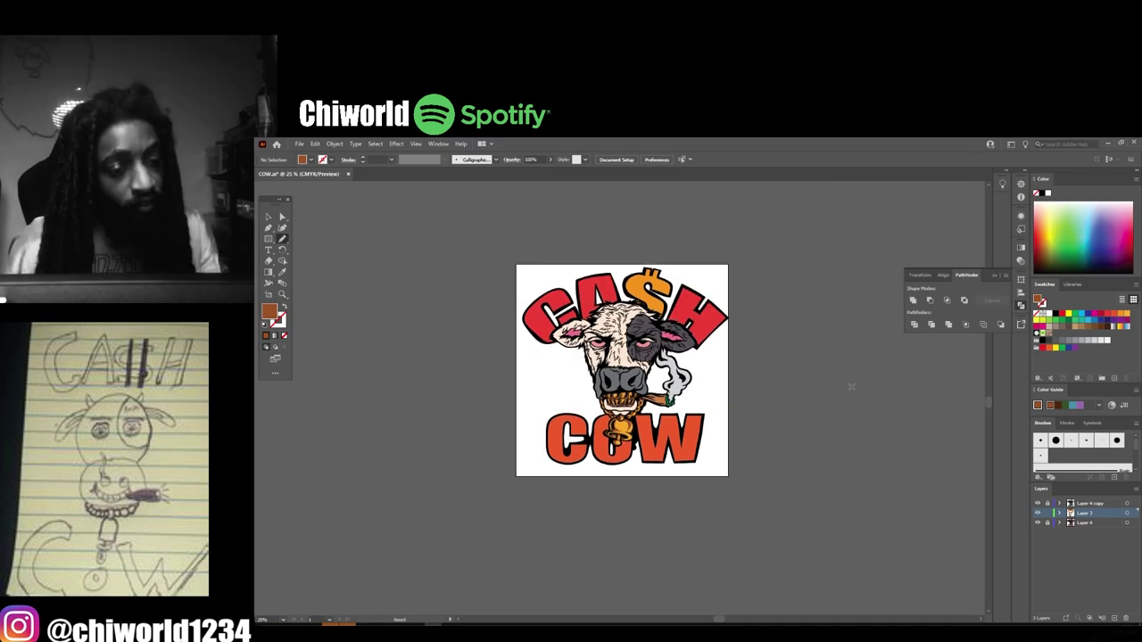
pyautogui.scroll(6, 650, 292)
pyautogui.scroll(1, 649, 292)
pyautogui.moveTo(647, 489); pyautogui.dragTo(676, 521)
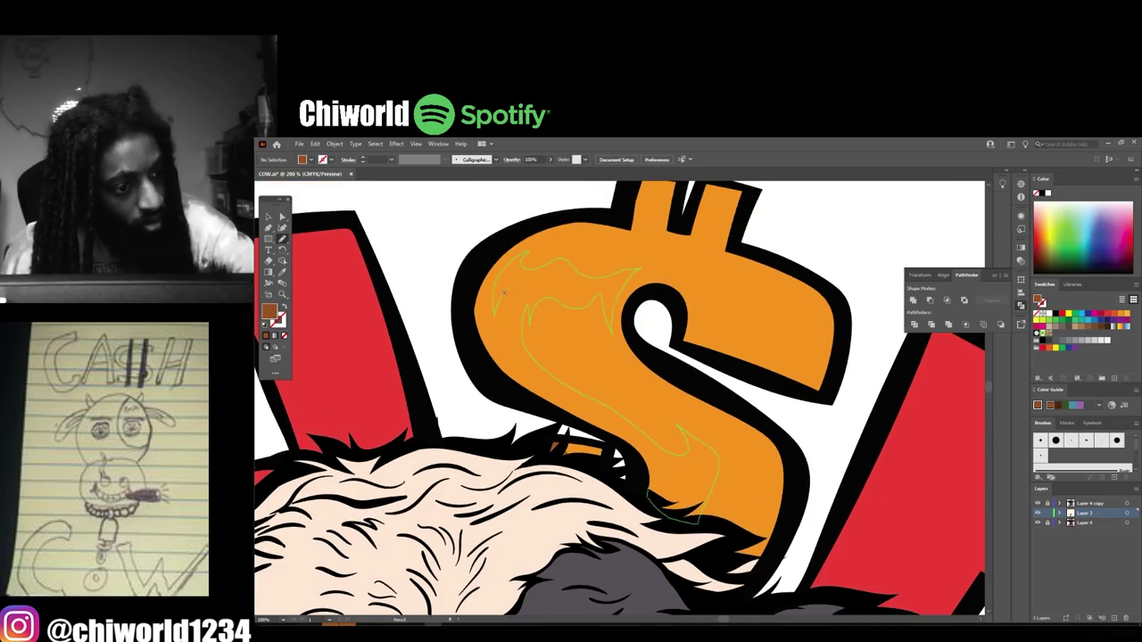
pyautogui.moveTo(505, 292); pyautogui.dragTo(511, 282)
pyautogui.moveTo(698, 300)
pyautogui.mouseDown()
pyautogui.moveTo(754, 311)
pyautogui.moveTo(701, 303)
pyautogui.mouseUp()
pyautogui.hotkey('ctrl', '-')
pyautogui.hotkey('ctrl', '-')
pyautogui.hotkey('ctrl', '-')
pyautogui.hotkey('ctrl', '-')
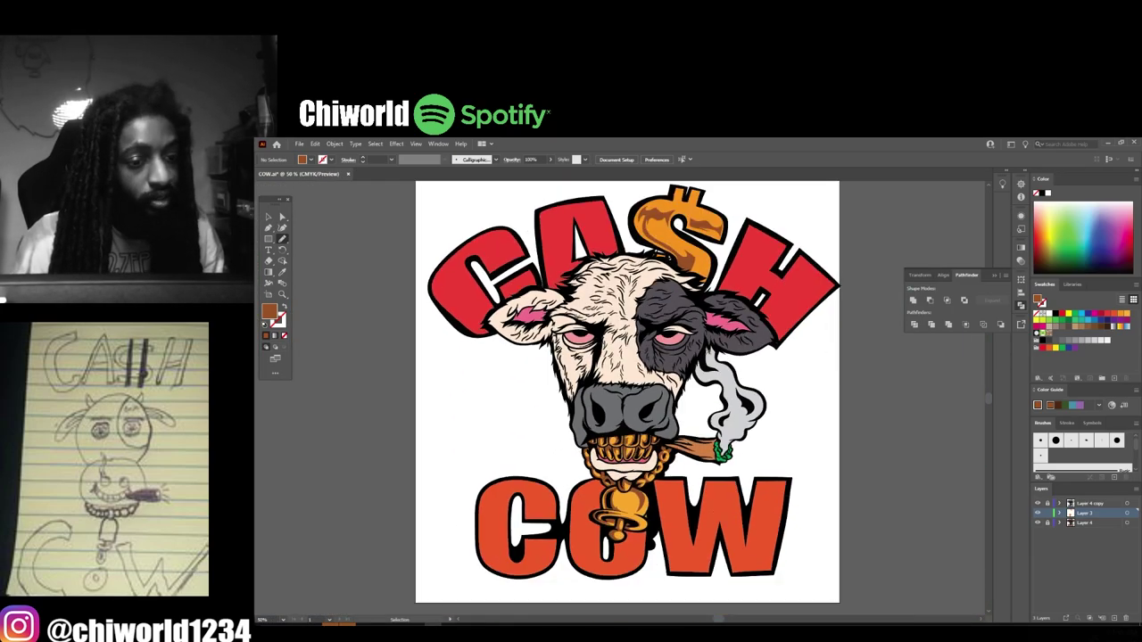
# - Sample the pink of the eye and darken it to a deep rose fill for shading
pyautogui.scroll(1, 567, 364)
pyautogui.scroll(6, 566, 364)
pyautogui.press('i')
pyautogui.click(625, 446)
pyautogui.doubleClick(270, 312)
pyautogui.click(640, 362)
pyautogui.click(795, 327)
# - Draw deep rose shadow shapes around the edges of both eyes
pyautogui.moveTo(553, 412)
pyautogui.mouseDown()
pyautogui.moveTo(558, 444)
pyautogui.moveTo(688, 398)
pyautogui.moveTo(555, 410)
pyautogui.mouseUp()
pyautogui.scroll(-4, 688, 398)
pyautogui.scroll(5, 870, 397)
pyautogui.moveTo(482, 491)
pyautogui.mouseDown()
pyautogui.moveTo(646, 559)
pyautogui.moveTo(486, 482)
pyautogui.mouseUp()
pyautogui.scroll(-8, 669, 398)
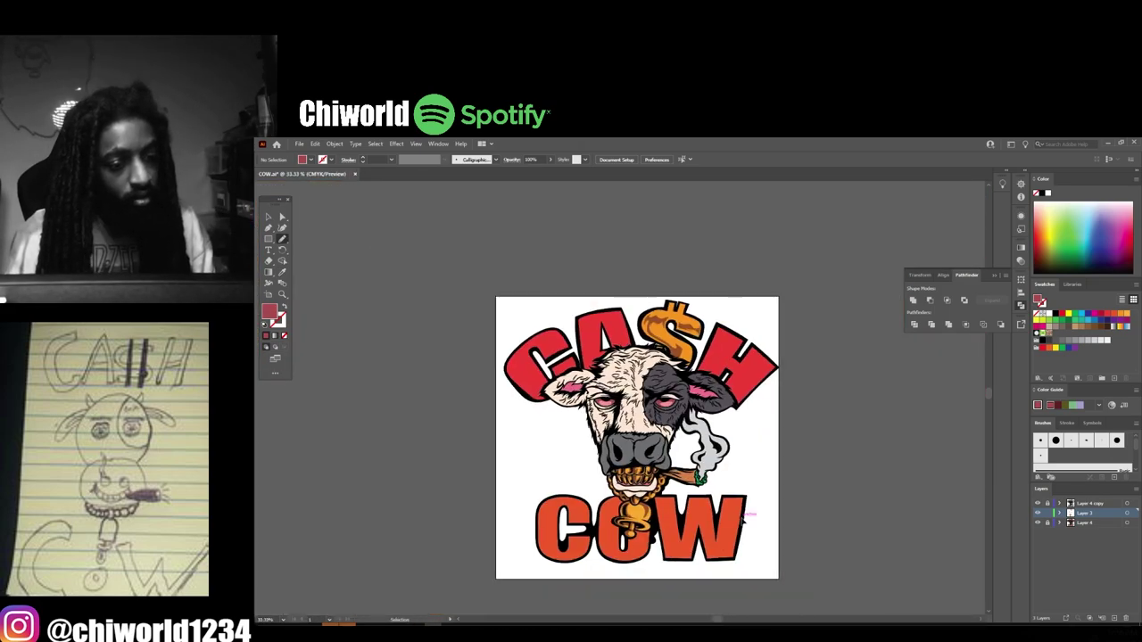
# - Sample the cream of the face and darken it to a tan brown fill for fur shading
pyautogui.hotkey('ctrl', '0')
pyautogui.hotkey('ctrl', '-')
pyautogui.scroll(2, 620, 352)
pyautogui.press('i')
pyautogui.click(616, 401)
pyautogui.doubleClick(269, 311)
pyautogui.click(622, 363)
pyautogui.press('Return')
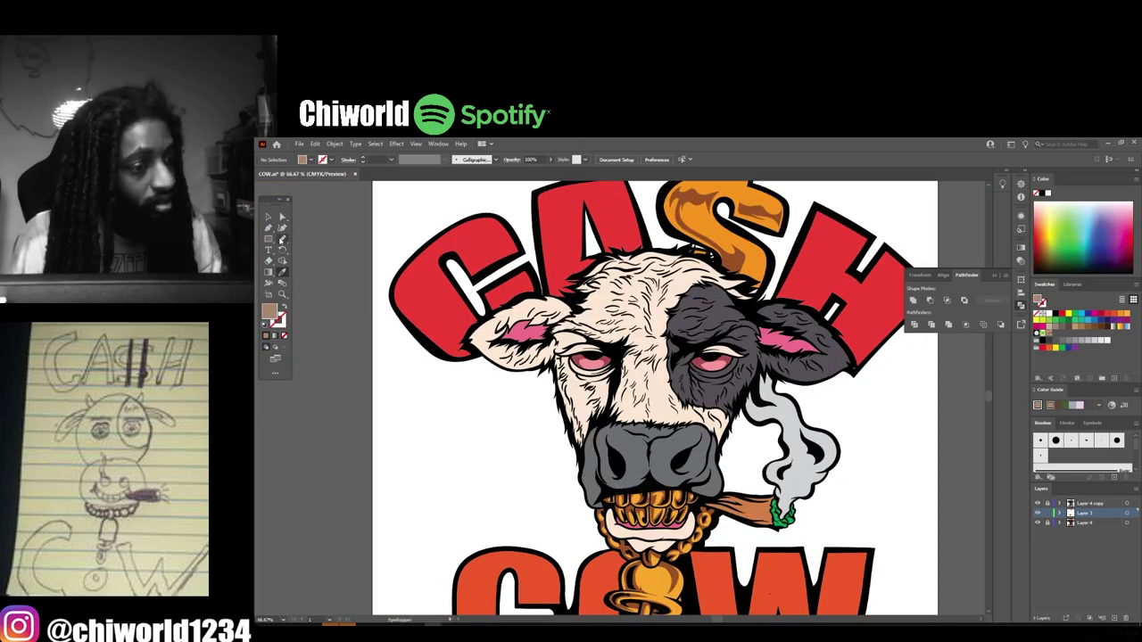
# - Draw tan Pencil shadow shapes around and beneath the eye on the cream side of the face
pyautogui.click(282, 240)
pyautogui.scroll(5, 586, 368)
pyautogui.moveTo(516, 291); pyautogui.dragTo(442, 451)
pyautogui.moveTo(631, 410); pyautogui.dragTo(705, 369)
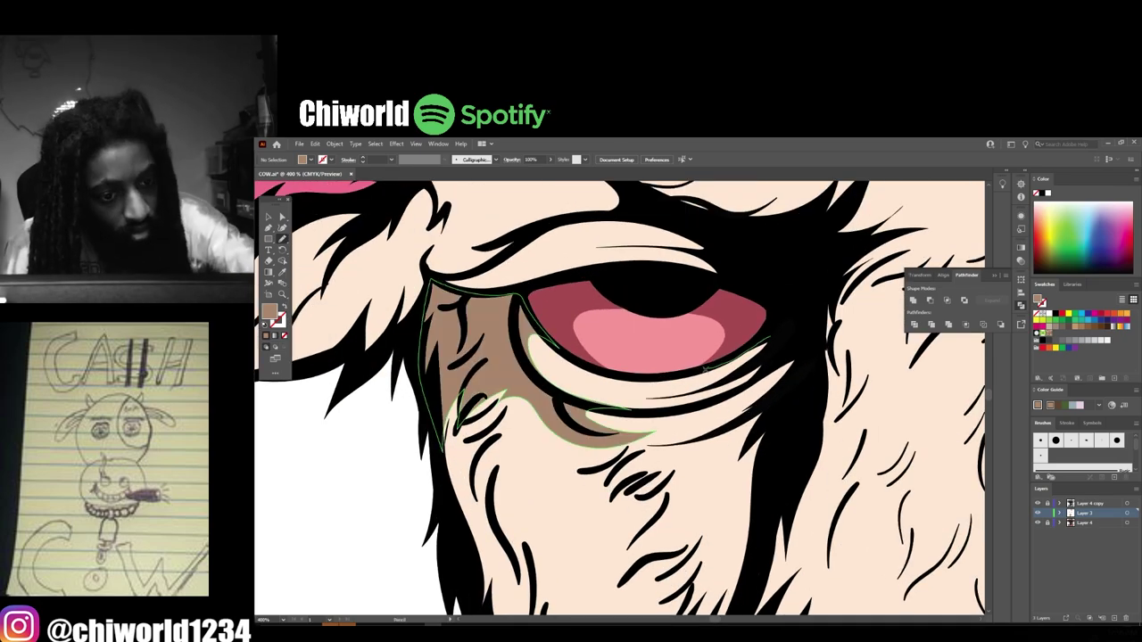
pyautogui.moveTo(738, 492); pyautogui.dragTo(767, 339)
# - Draw jagged tan fur shadows over the cream cheek between the eye and the muzzle
pyautogui.scroll(-4, 598, 402)
pyautogui.scroll(1, 884, 446)
pyautogui.moveTo(718, 382); pyautogui.dragTo(615, 404)
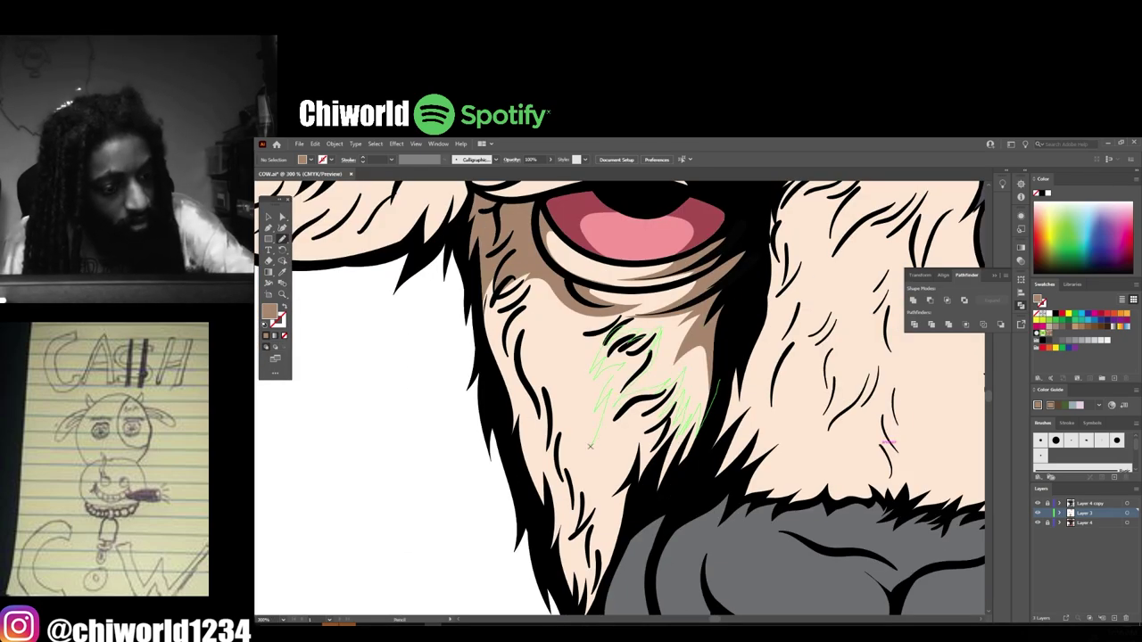
pyautogui.moveTo(590, 447); pyautogui.dragTo(594, 473)
pyautogui.scroll(-1, 594, 418)
pyautogui.moveTo(534, 266)
pyautogui.mouseDown()
pyautogui.moveTo(635, 460)
pyautogui.moveTo(623, 406)
pyautogui.mouseUp()
# - Draw tan shadow shapes on the eyelid and brow above the eye on the cream side
pyautogui.scroll(-3, 601, 490)
pyautogui.scroll(3, 489, 348)
pyautogui.moveTo(703, 449)
pyautogui.mouseDown()
pyautogui.moveTo(852, 427)
pyautogui.moveTo(714, 450)
pyautogui.mouseUp()
pyautogui.moveTo(723, 448)
pyautogui.mouseDown()
pyautogui.moveTo(744, 396)
pyautogui.moveTo(701, 439)
pyautogui.moveTo(698, 356)
pyautogui.mouseUp()
# - Draw jagged tan fur shadows on the cream ear, below and above its pink inner area
pyautogui.scroll(-4, 608, 366)
pyautogui.scroll(4, 609, 366)
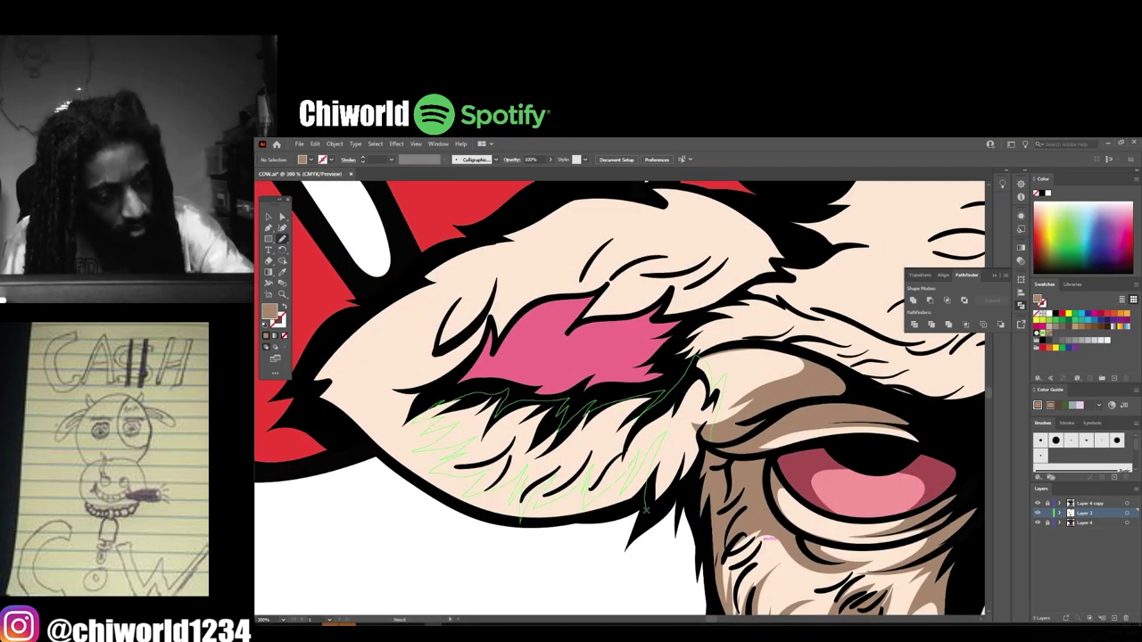
pyautogui.scroll(-4, 645, 510)
pyautogui.scroll(5, 808, 437)
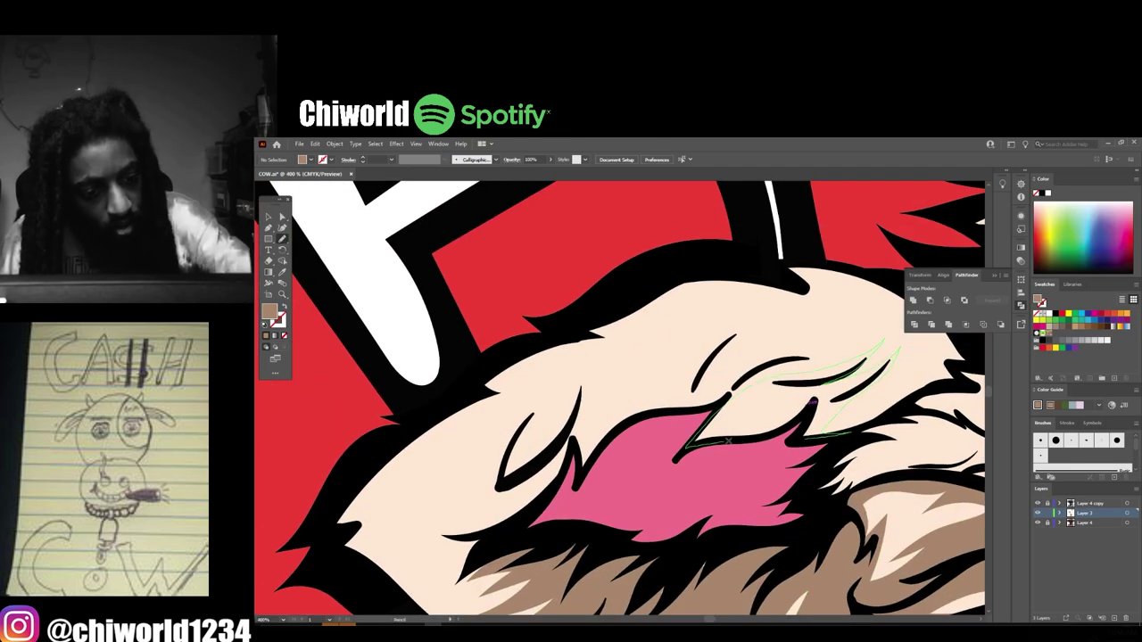
pyautogui.moveTo(728, 441); pyautogui.dragTo(730, 437)
pyautogui.moveTo(732, 406); pyautogui.dragTo(773, 310)
pyautogui.moveTo(538, 500); pyautogui.dragTo(730, 406)
pyautogui.scroll(-4, 658, 375)
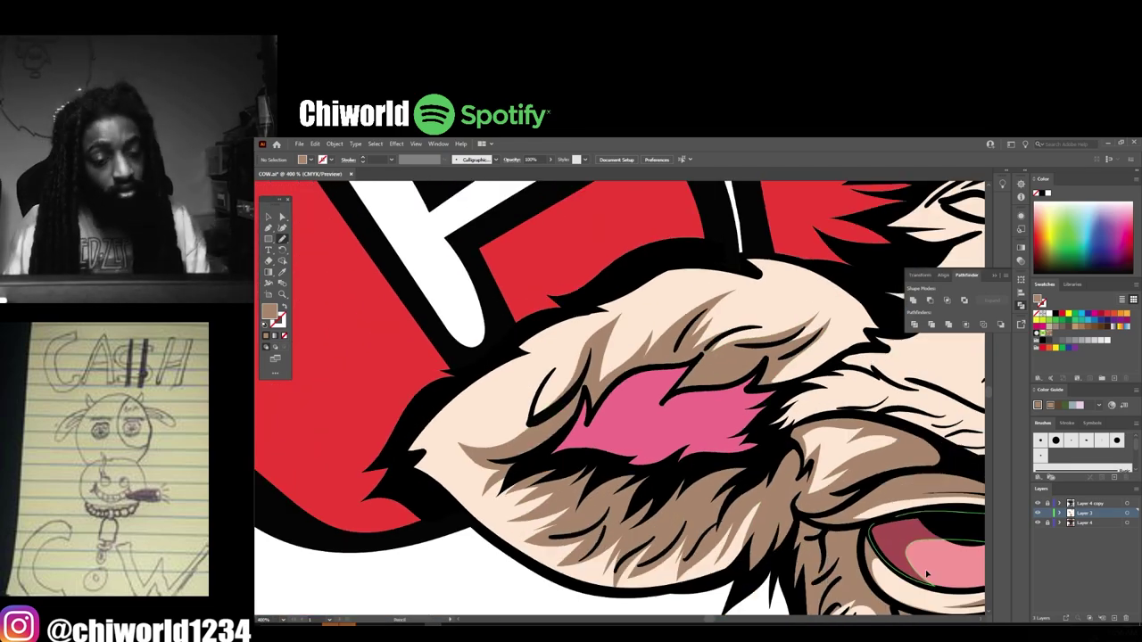
# - Draw tan shadow shapes on the lower lip and chin beneath the gold teeth
pyautogui.scroll(4, 718, 450)
pyautogui.moveTo(582, 370); pyautogui.dragTo(713, 392)
pyautogui.moveTo(509, 292); pyautogui.dragTo(583, 371)
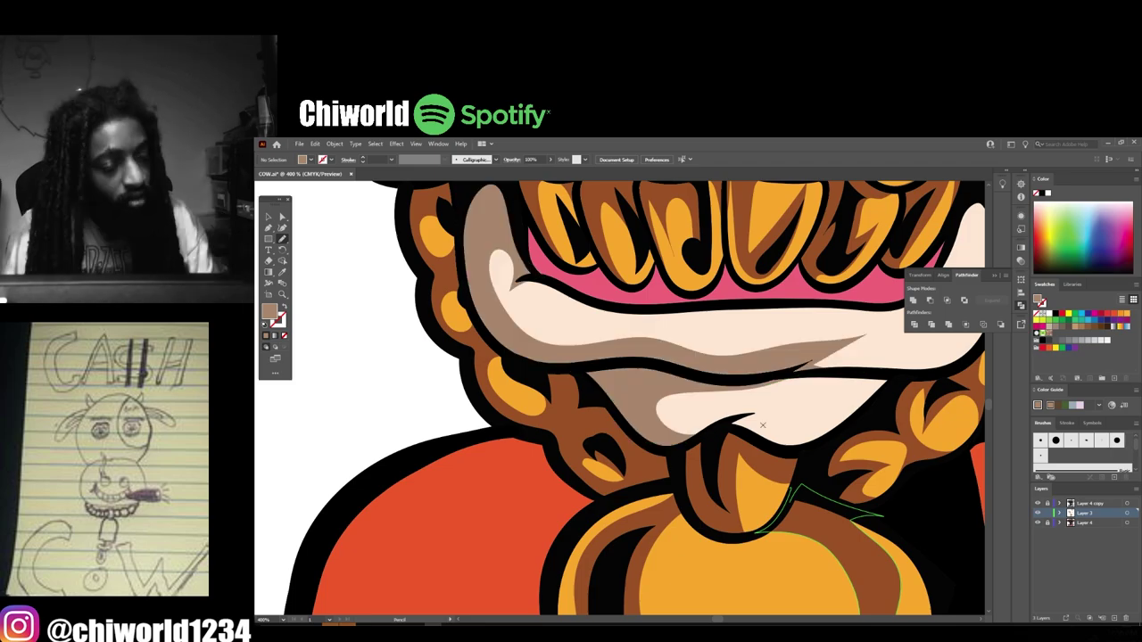
# - Draw jagged tan fur shadows along the bridge of the snout and over the cream side of the forehead
pyautogui.scroll(-4, 759, 423)
pyautogui.scroll(2, 475, 525)
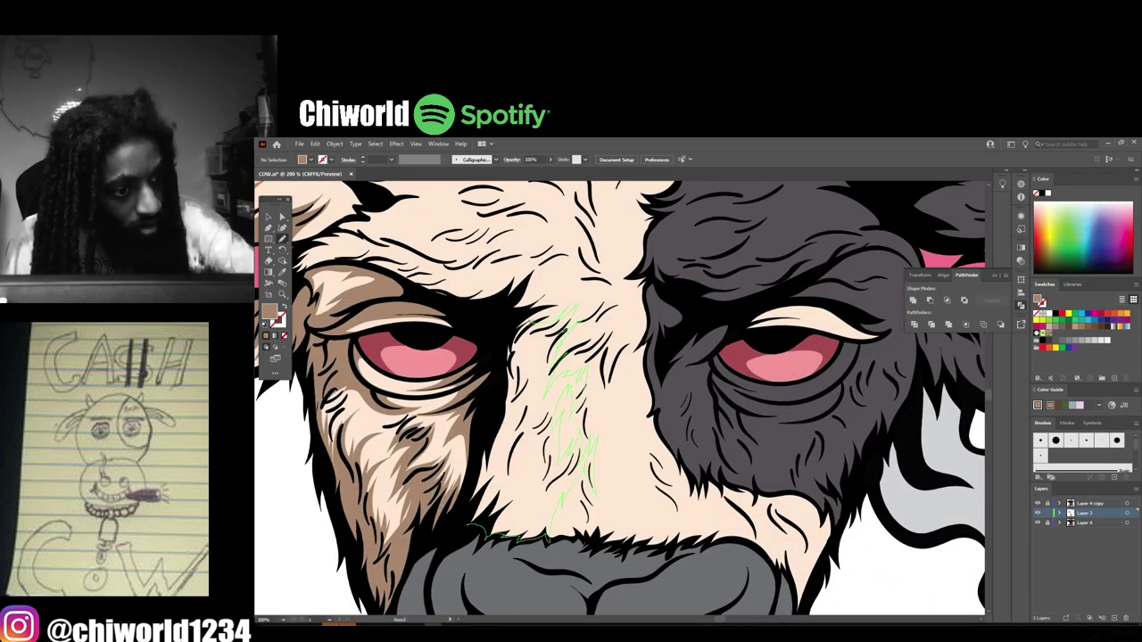
pyautogui.scroll(-3, 536, 401)
pyautogui.scroll(3, 464, 382)
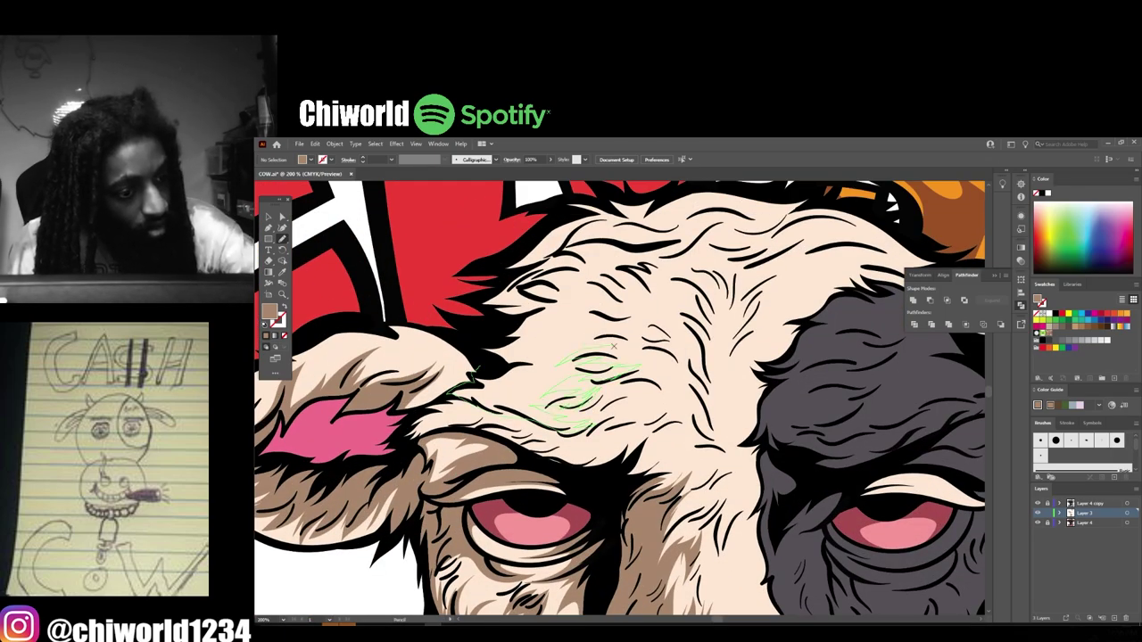
pyautogui.scroll(2, 598, 384)
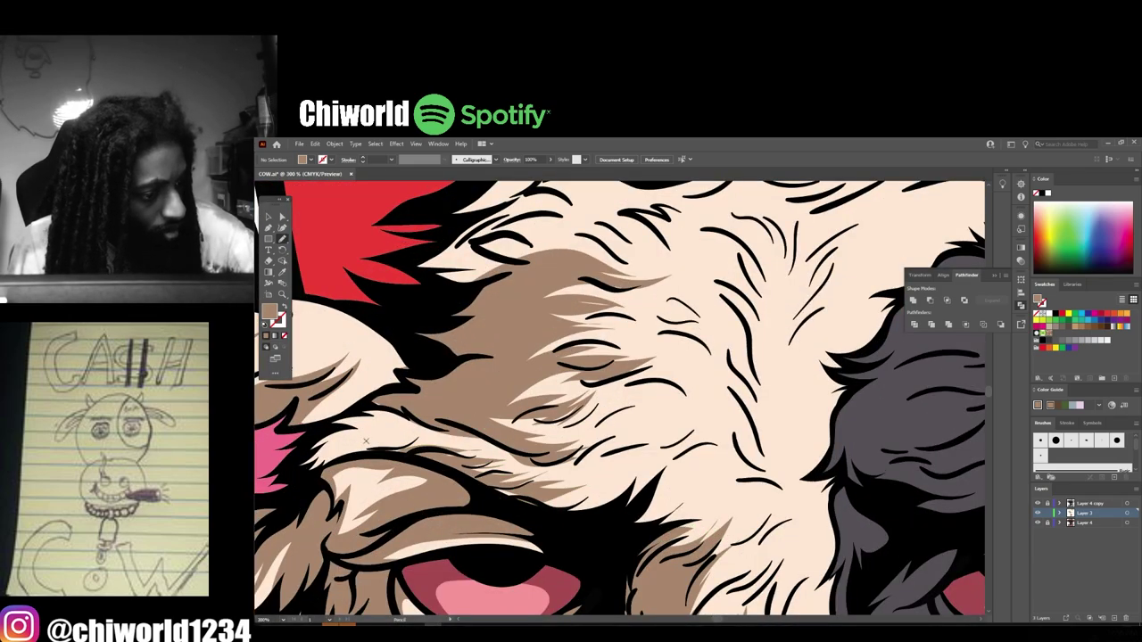
pyautogui.scroll(5, 535, 429)
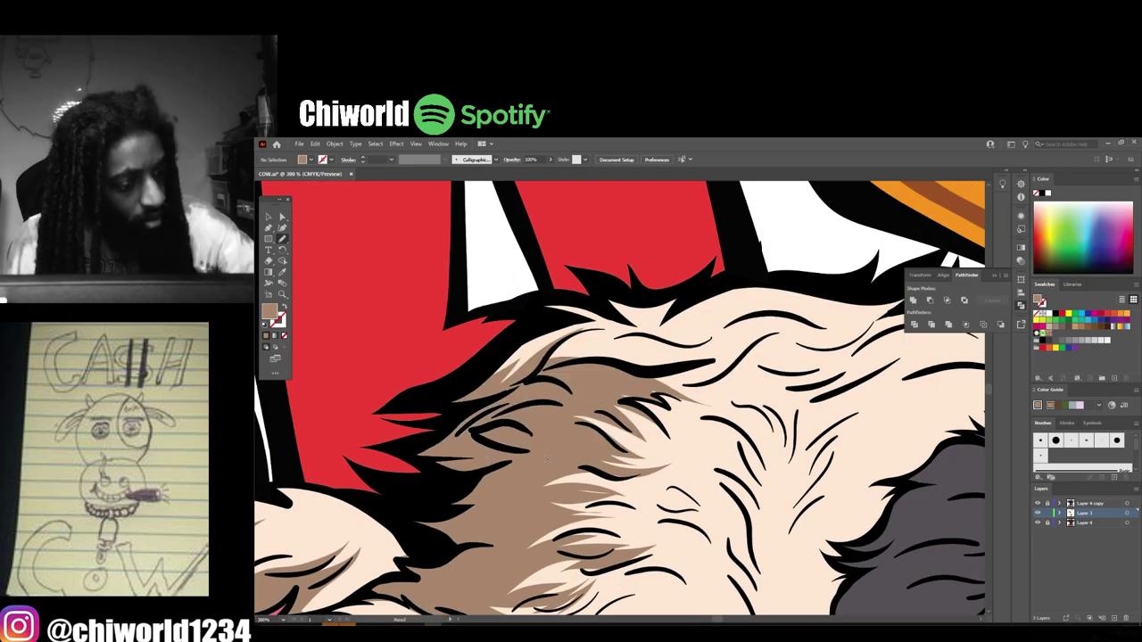
pyautogui.scroll(1, 665, 394)
# - Sample the grey of the muzzle and darken it to a dark grey fill for shading
pyautogui.scroll(-7, 608, 342)
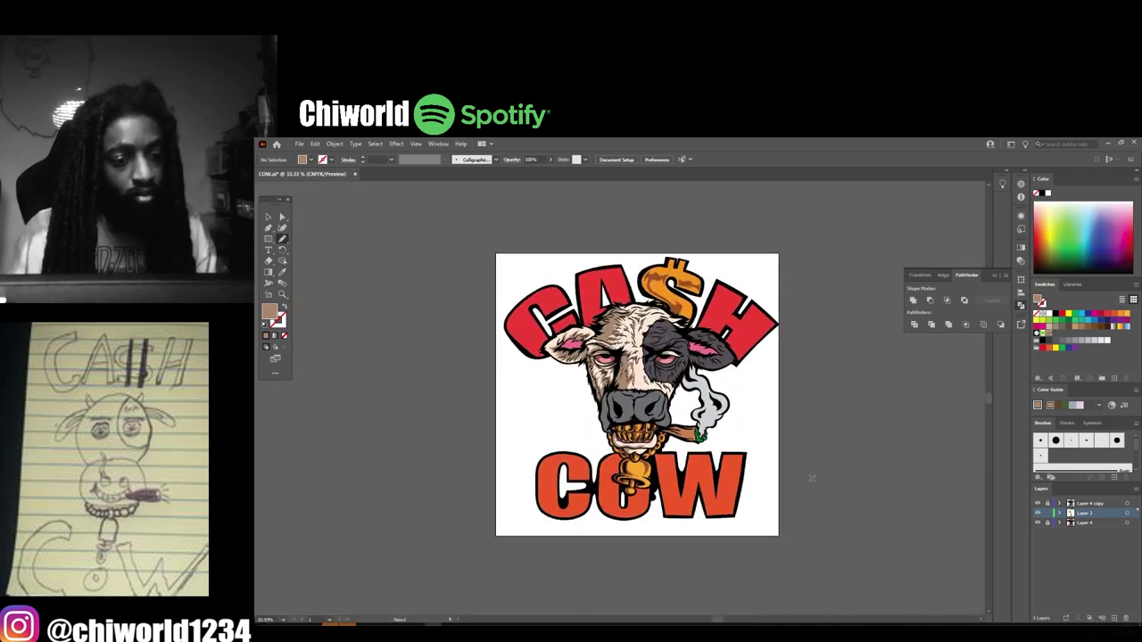
pyautogui.scroll(2, 644, 398)
pyautogui.press('i')
pyautogui.click(664, 450)
pyautogui.doubleClick(269, 310)
pyautogui.click(592, 408)
pyautogui.press('Return')
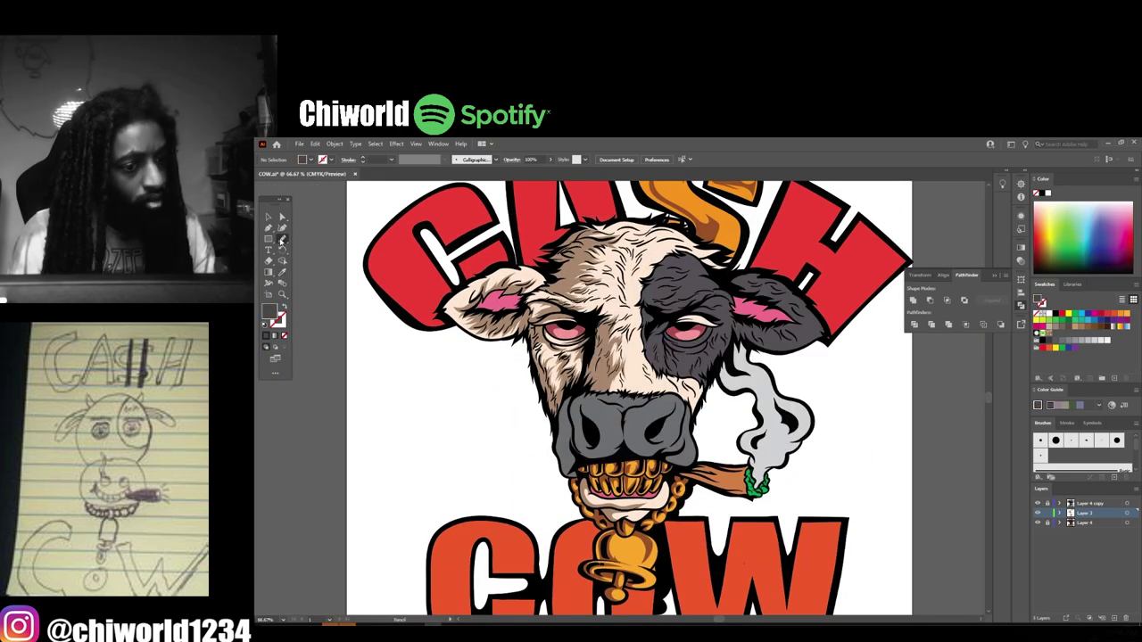
# - Draw dark grey Pencil shadow shapes around both nostrils and along the muzzle's upper and side edges
pyautogui.press('n')
pyautogui.scroll(3, 666, 437)
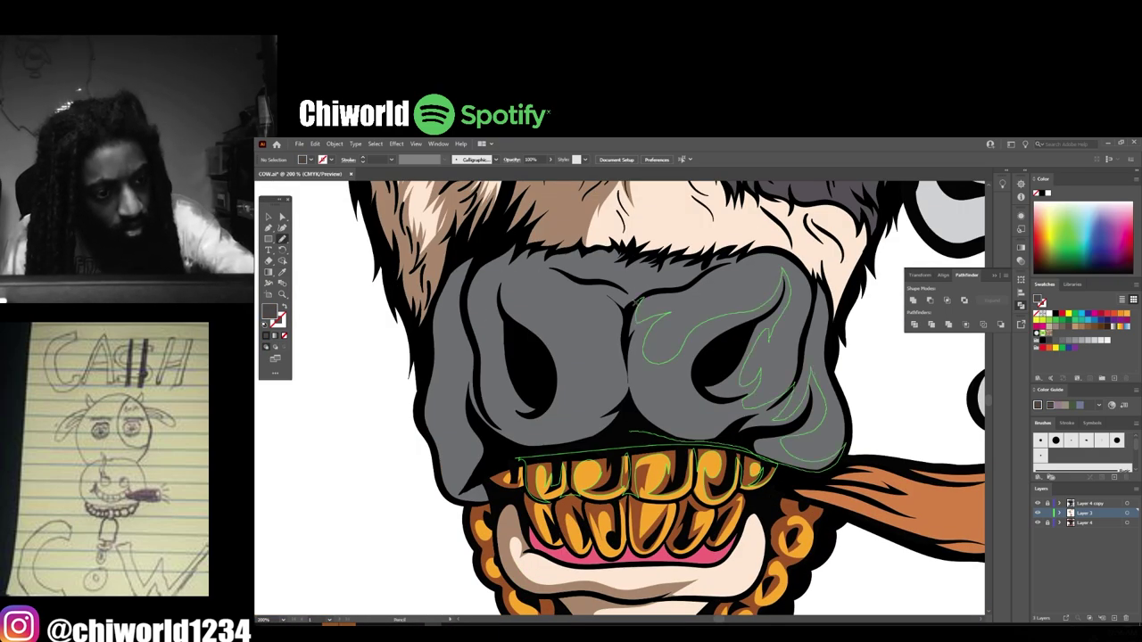
pyautogui.scroll(1, 402, 370)
pyautogui.moveTo(544, 558)
pyautogui.mouseDown()
pyautogui.moveTo(502, 453)
pyautogui.moveTo(654, 410)
pyautogui.mouseUp()
pyautogui.moveTo(625, 420); pyautogui.dragTo(542, 536)
pyautogui.moveTo(424, 319)
pyautogui.mouseDown()
pyautogui.moveTo(365, 419)
pyautogui.moveTo(641, 368)
pyautogui.mouseUp()
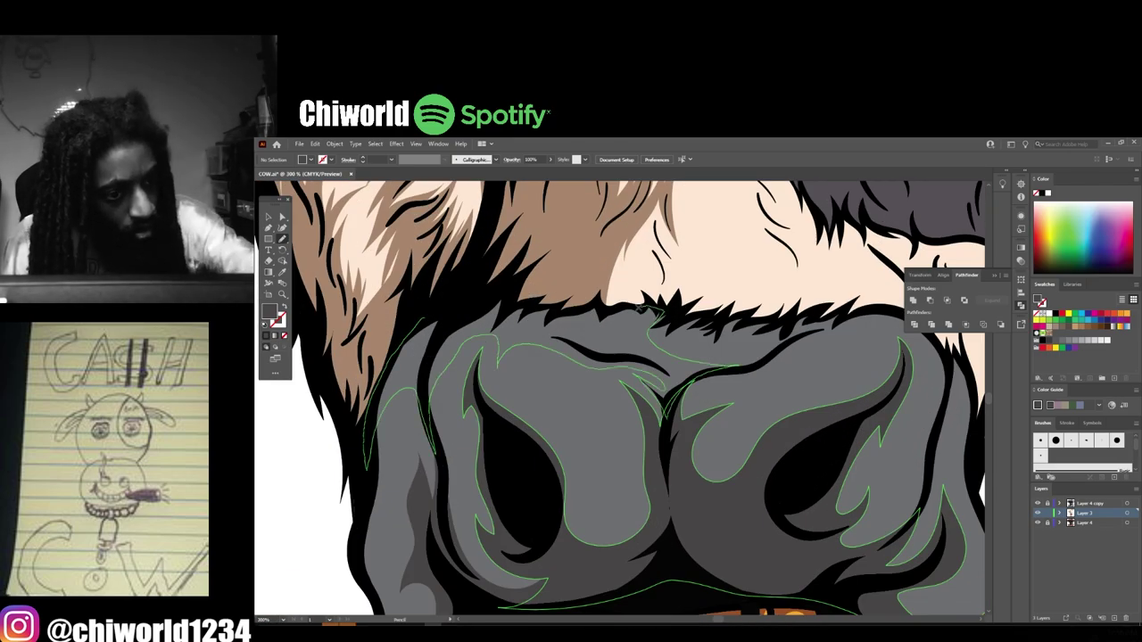
pyautogui.moveTo(641, 308); pyautogui.dragTo(427, 319)
pyautogui.moveTo(978, 507); pyautogui.dragTo(745, 501)
pyautogui.moveTo(613, 306); pyautogui.dragTo(619, 311)
pyautogui.moveTo(673, 323)
pyautogui.mouseDown()
pyautogui.moveTo(735, 447)
pyautogui.moveTo(678, 323)
pyautogui.moveTo(706, 344)
pyautogui.mouseUp()
# - Draw jagged tan fur shadows on the cream cheek between the dark eye patch and the muzzle
pyautogui.scroll(-5, 621, 459)
pyautogui.scroll(6, 624, 348)
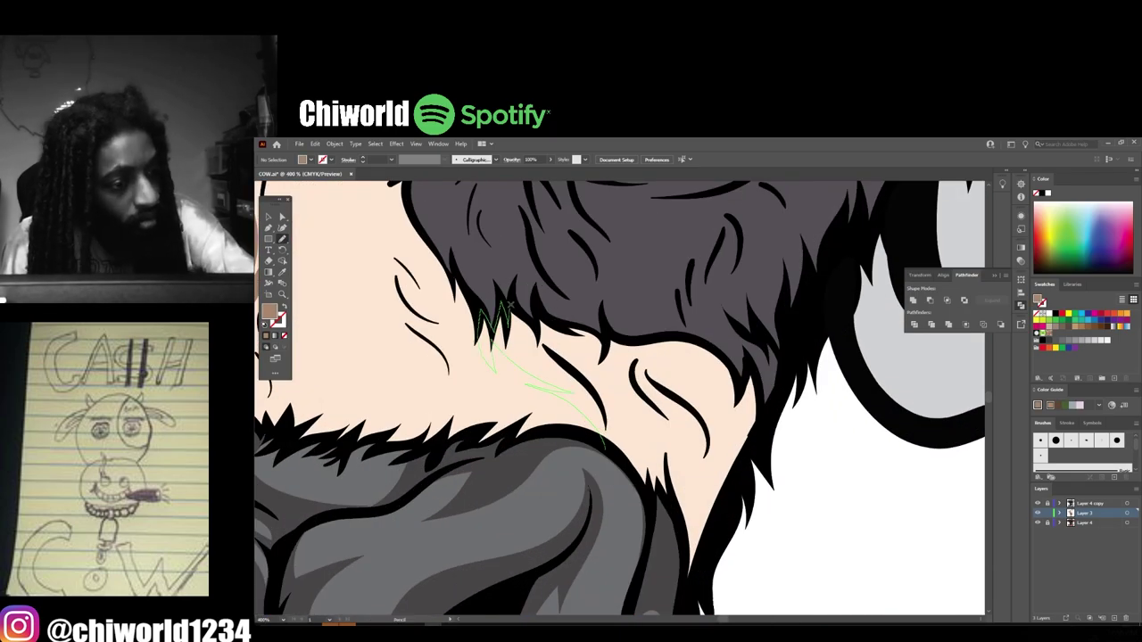
pyautogui.moveTo(653, 488); pyautogui.dragTo(605, 447)
pyautogui.scroll(-1, 812, 586)
pyautogui.scroll(1, 713, 500)
pyautogui.moveTo(719, 493); pyautogui.dragTo(625, 479)
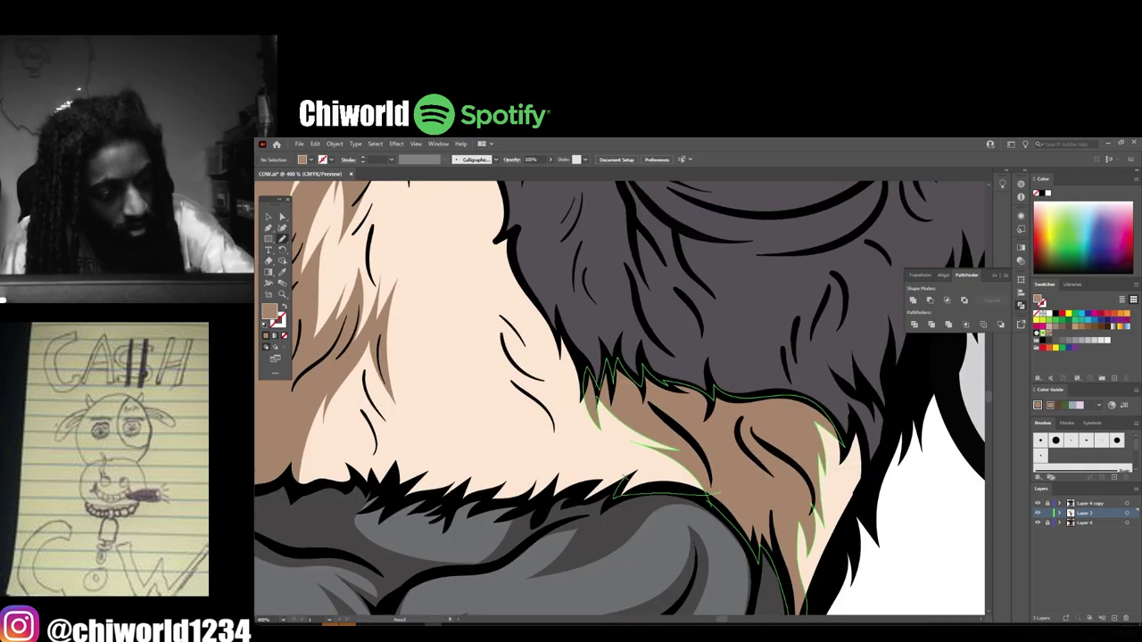
# - Trim the tan shadow at the dark patch's edge with the Eraser and add one more small tan shadow shape
pyautogui.click(269, 261)
pyautogui.moveTo(596, 385); pyautogui.dragTo(575, 355)
pyautogui.hotkey('ctrl', '0')
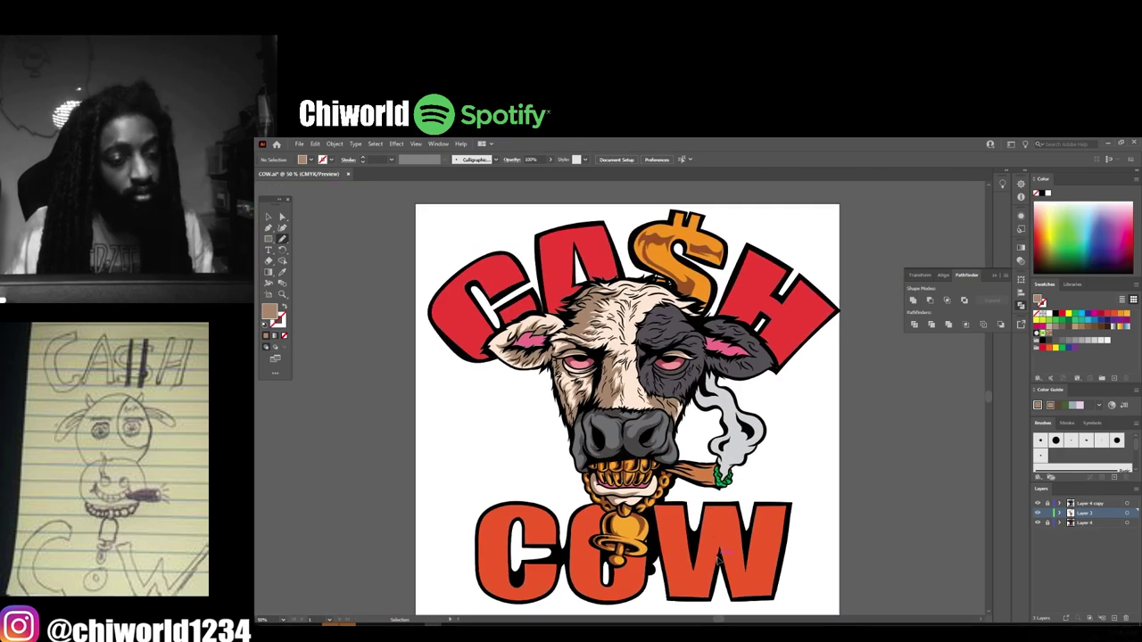
pyautogui.scroll(5, 640, 273)
pyautogui.moveTo(735, 445); pyautogui.dragTo(753, 444)
pyautogui.hotkey('ctrl', '0')
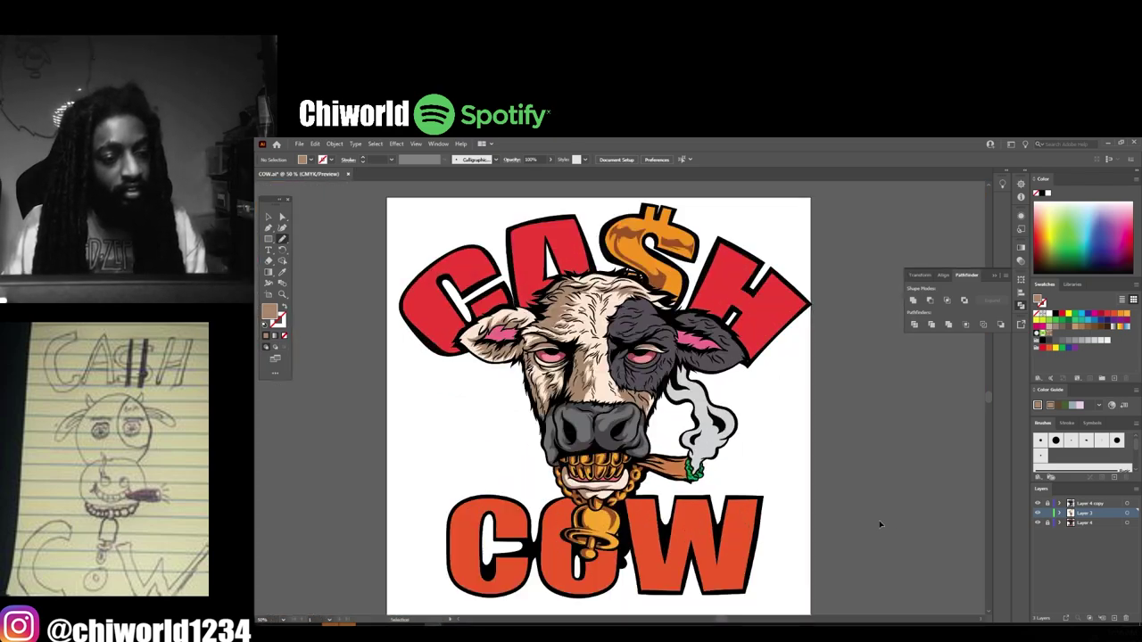
# - Sample the light grey of the smoke and darken the fill to 79767C
pyautogui.hotkey('ctrl', '-')
pyautogui.hotkey('ctrl', '=')
pyautogui.hotkey('ctrl', '=')
pyautogui.press('i')
pyautogui.click(772, 466)
pyautogui.doubleClick(269, 311)
pyautogui.click(590, 380)
pyautogui.click(707, 354)
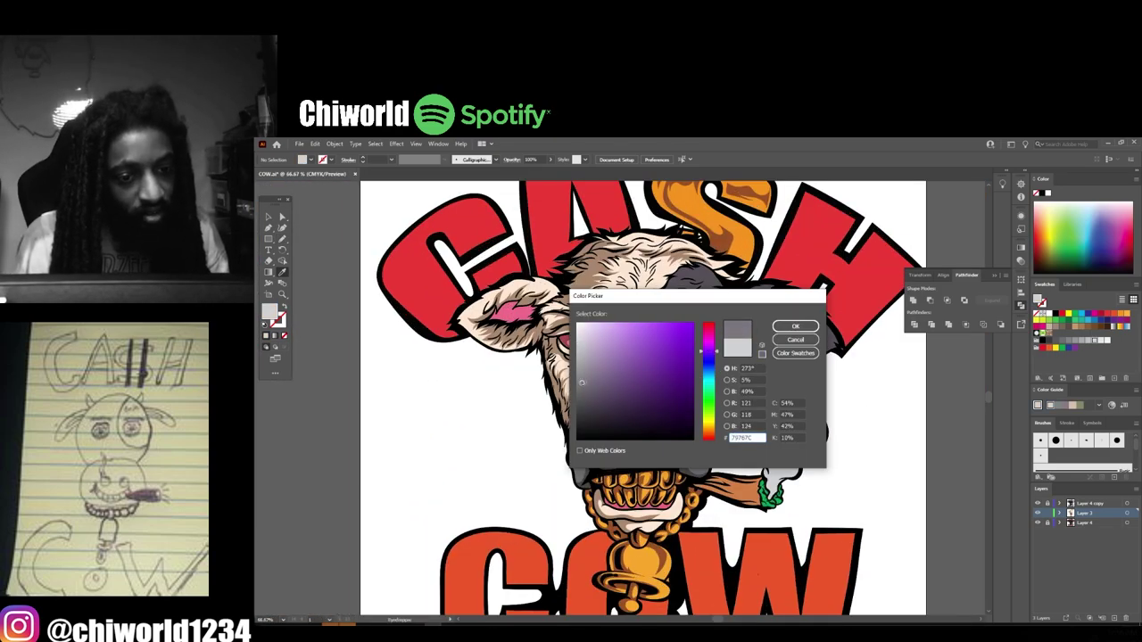
pyautogui.click(795, 326)
# - Draw grey Pencil shadow shapes along the curls of the cigar smoke
pyautogui.press('n')
pyautogui.scroll(5, 808, 378)
pyautogui.moveTo(666, 466)
pyautogui.mouseDown()
pyautogui.moveTo(593, 491)
pyautogui.moveTo(666, 466)
pyautogui.mouseUp()
pyautogui.scroll(-4, 600, 250)
pyautogui.scroll(4, 638, 433)
pyautogui.moveTo(431, 353); pyautogui.dragTo(556, 321)
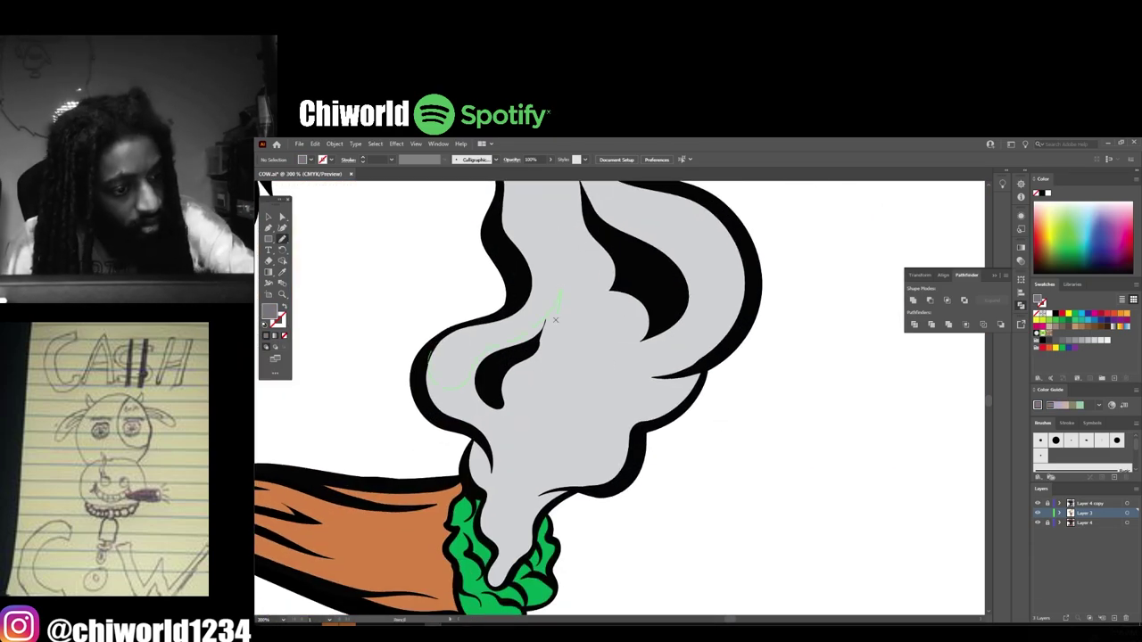
pyautogui.scroll(-5, 465, 470)
pyautogui.scroll(5, 682, 431)
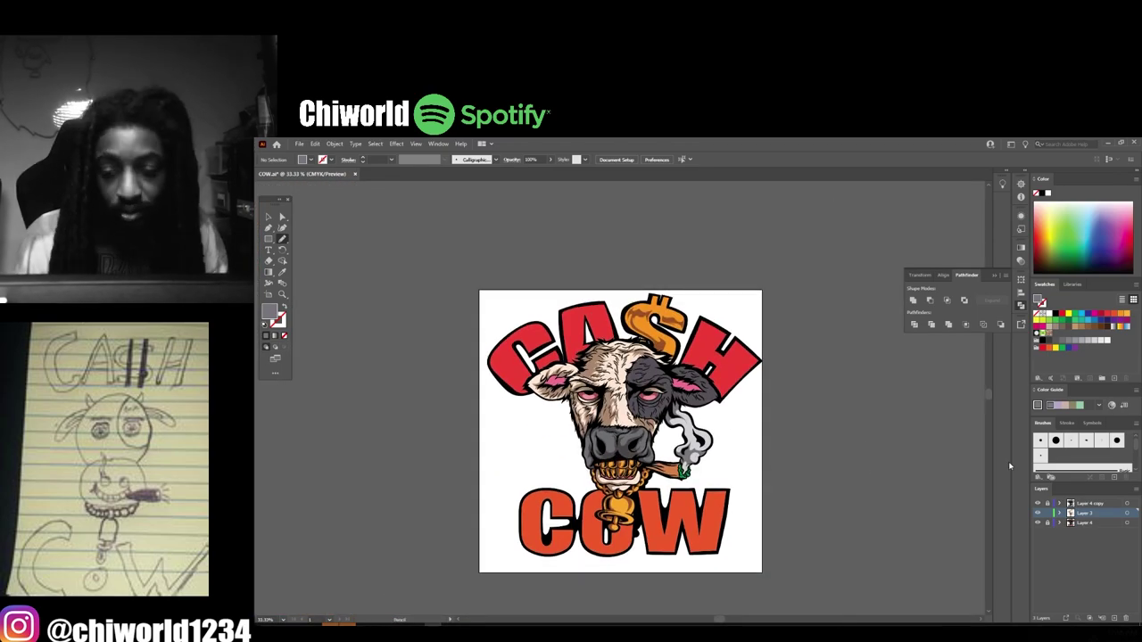
# - Add a new layer above the line art, draw small highlight shapes on the eyes and set their fill to white
pyautogui.hotkey('ctrl', 'l')
pyautogui.moveTo(763, 362); pyautogui.dragTo(773, 366)
pyautogui.moveTo(411, 363); pyautogui.dragTo(464, 342)
pyautogui.scroll(-2, 621, 398)
pyautogui.moveTo(729, 343); pyautogui.dragTo(740, 347)
pyautogui.doubleClick(269, 312)
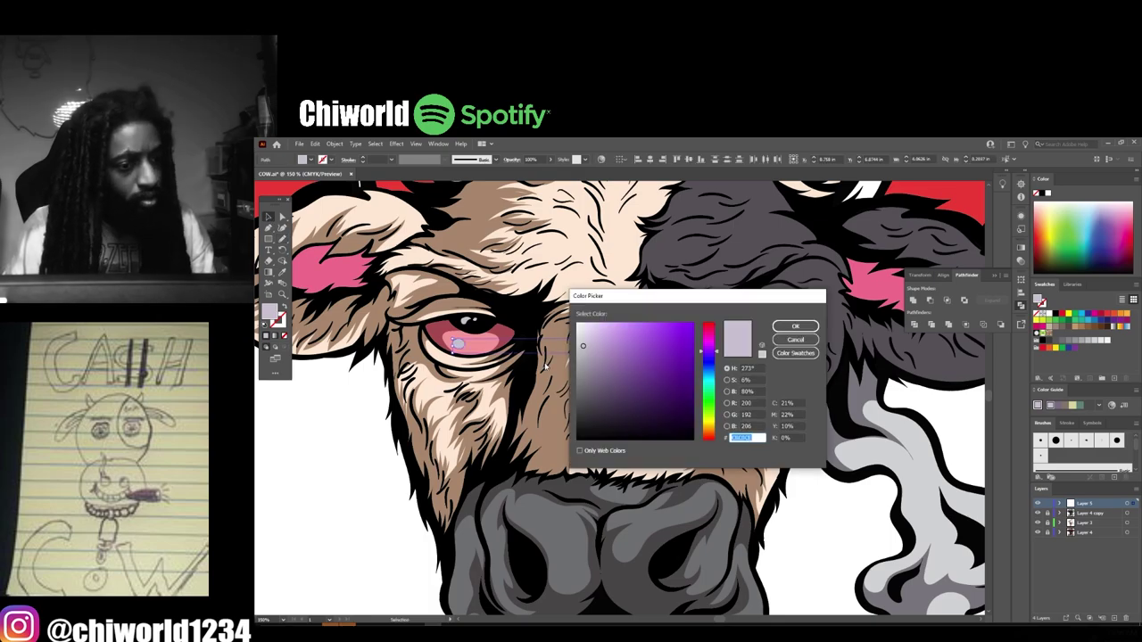
pyautogui.click(577, 321)
pyautogui.click(795, 326)
# - Paint thin white Paintbrush highlights along the lower curve of the orange dollar sign
pyautogui.scroll(-4, 620, 317)
pyautogui.scroll(1, 612, 418)
pyautogui.press('v')
pyautogui.press('b')
pyautogui.scroll(3, 754, 230)
pyautogui.moveTo(686, 457); pyautogui.dragTo(584, 342)
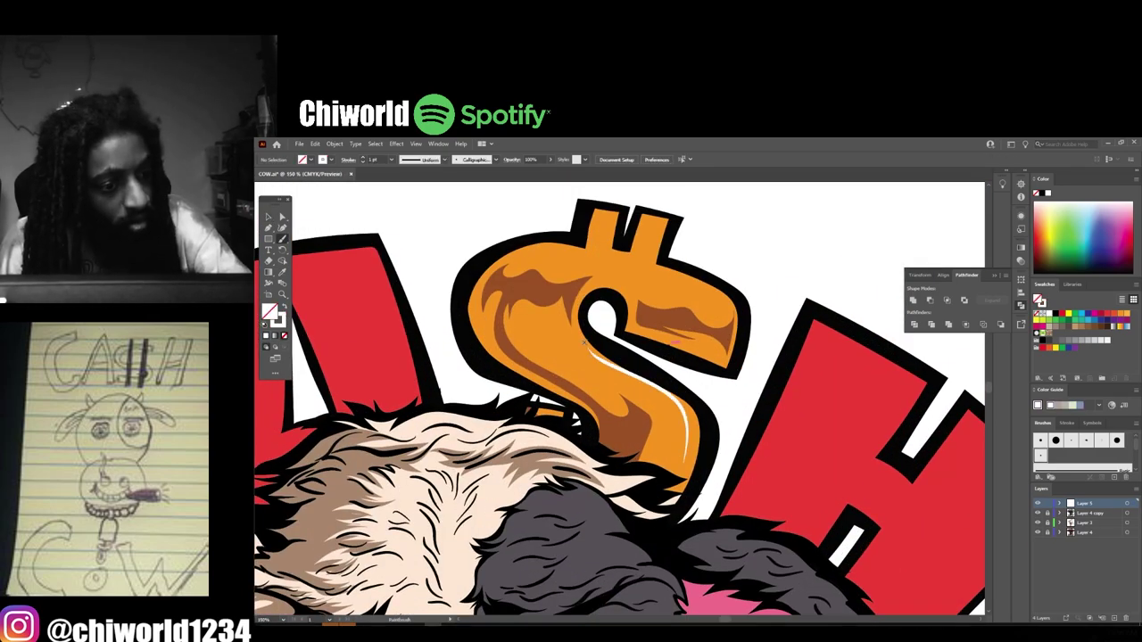
# - Paint white Paintbrush highlights on the gold teeth and the chain links around the jaw
pyautogui.scroll(-4, 662, 230)
pyautogui.scroll(4, 662, 333)
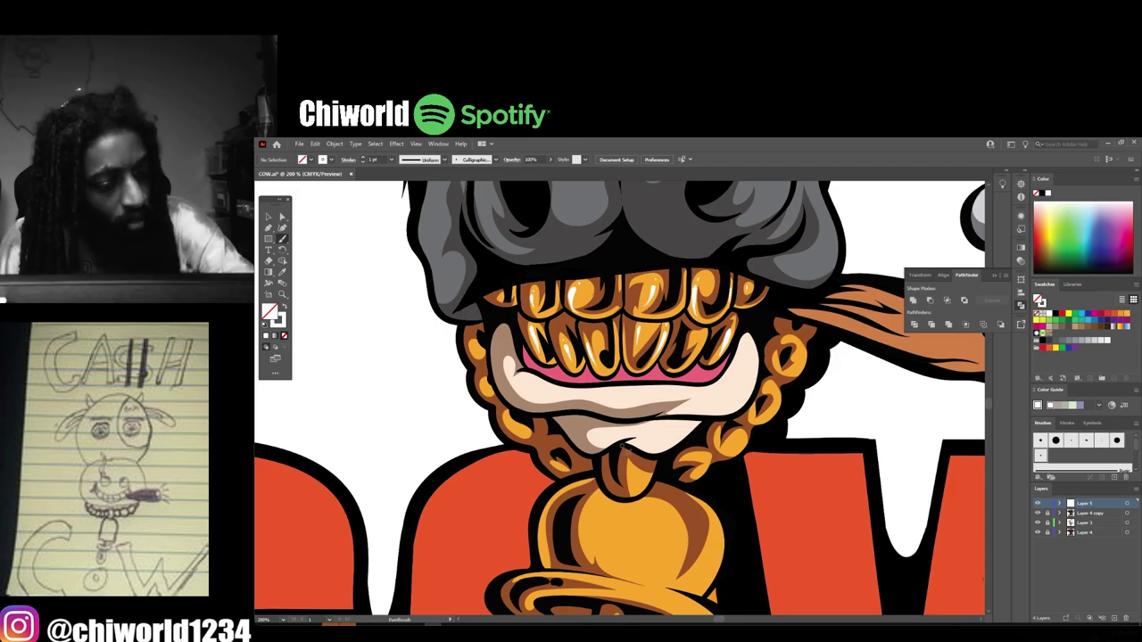
pyautogui.moveTo(645, 468); pyautogui.dragTo(635, 489)
pyautogui.scroll(-1, 639, 482)
pyautogui.moveTo(717, 459); pyautogui.dragTo(705, 522)
pyautogui.moveTo(706, 398); pyautogui.dragTo(682, 530)
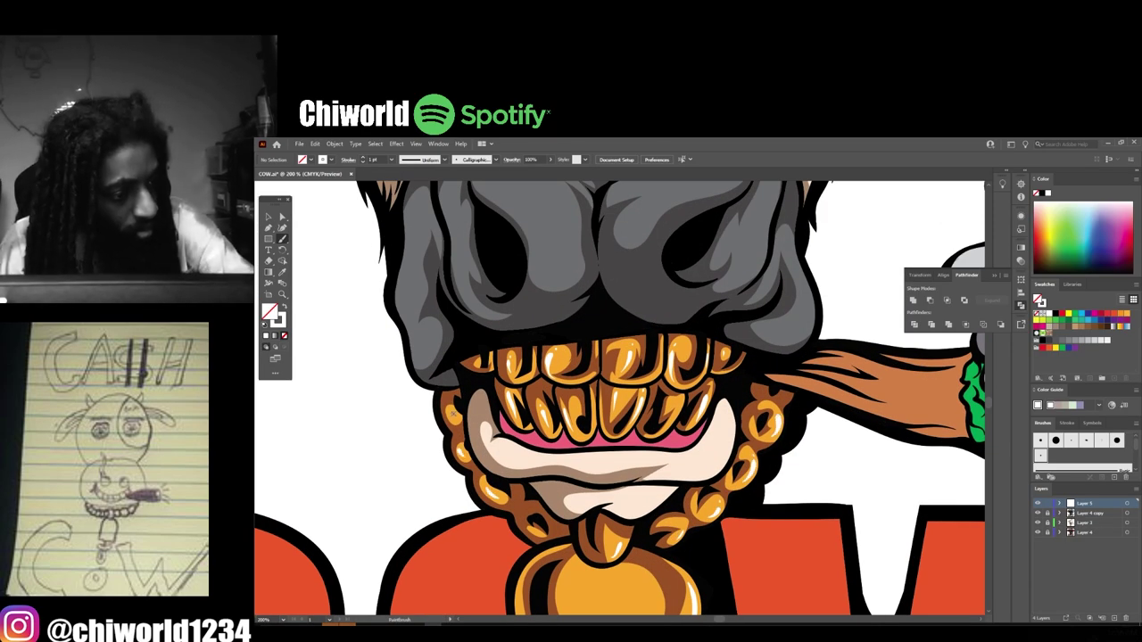
# - Add a new layer beneath the line art and set the fill to a dark red based on the COW lettering's orange
pyautogui.scroll(-3, 693, 540)
pyautogui.scroll(3, 693, 541)
pyautogui.scroll(-4, 676, 530)
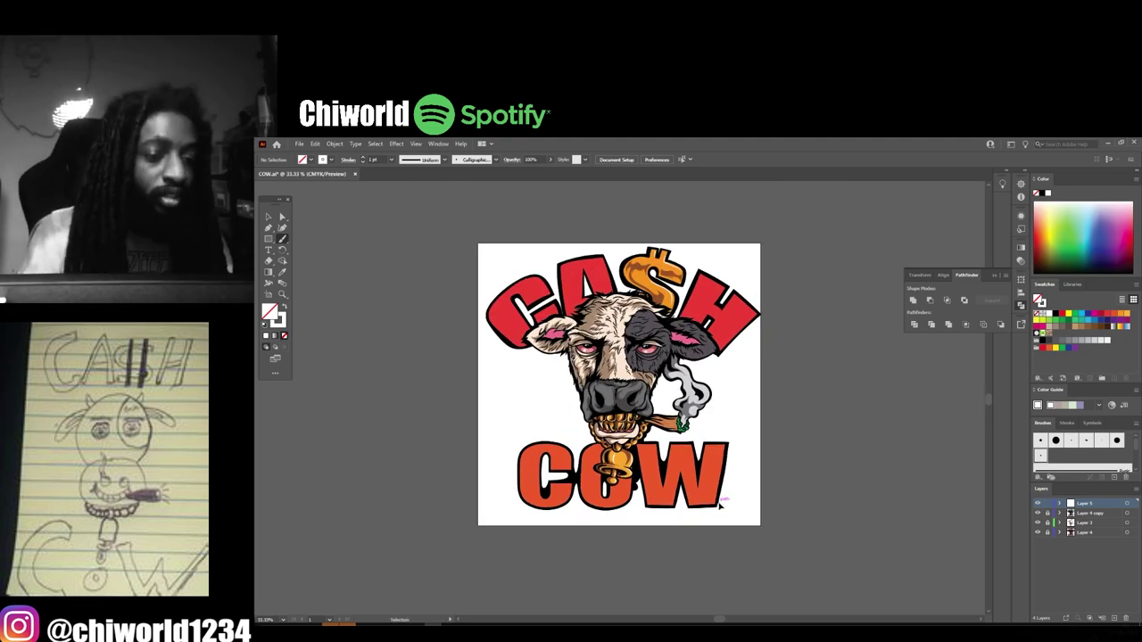
pyautogui.hotkey('ctrl', '+')
pyautogui.click(1087, 523)
pyautogui.click(1113, 618)
pyautogui.hotkey('ctrl', '+')
pyautogui.hotkey('ctrl', '+')
pyautogui.hotkey('ctrl', '+')
pyautogui.press('i')
pyautogui.click(872, 435)
pyautogui.doubleClick(270, 312)
pyautogui.click(685, 378)
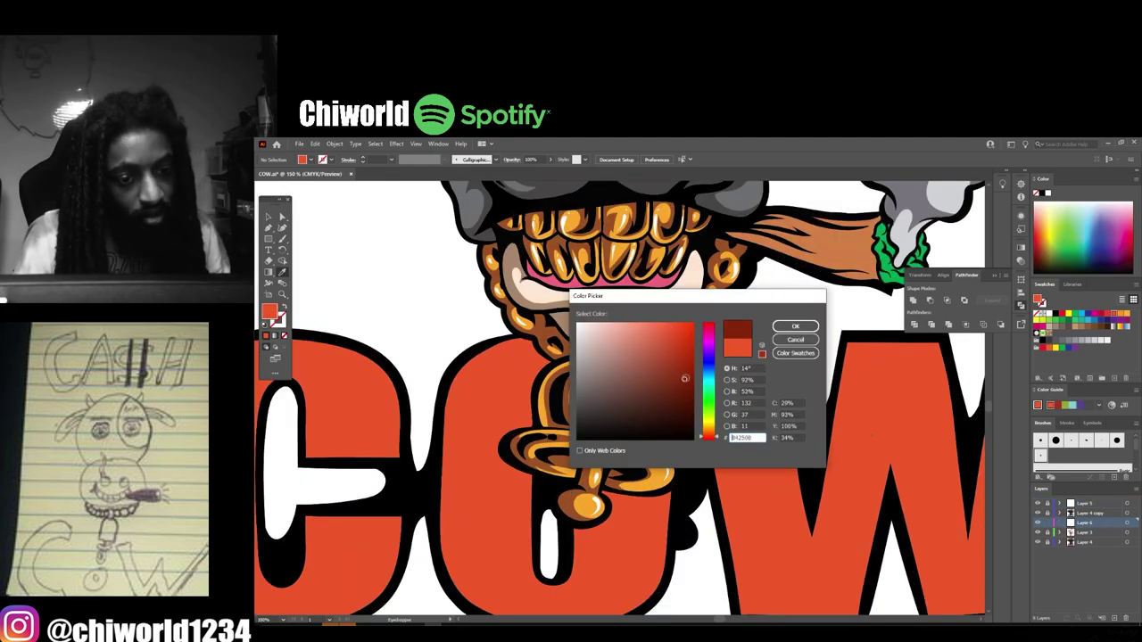
pyautogui.press('Return')
# - Draw dark red Pencil shadow shapes on the COW letters around the bell and chain and on the W below the cigar
pyautogui.press('n')
pyautogui.hotkey('ctrl', '+')
pyautogui.scroll(-3, 619, 398)
pyautogui.hotkey('ctrl', '+')
pyautogui.moveTo(515, 502); pyautogui.dragTo(707, 422)
pyautogui.scroll(4, 516, 497)
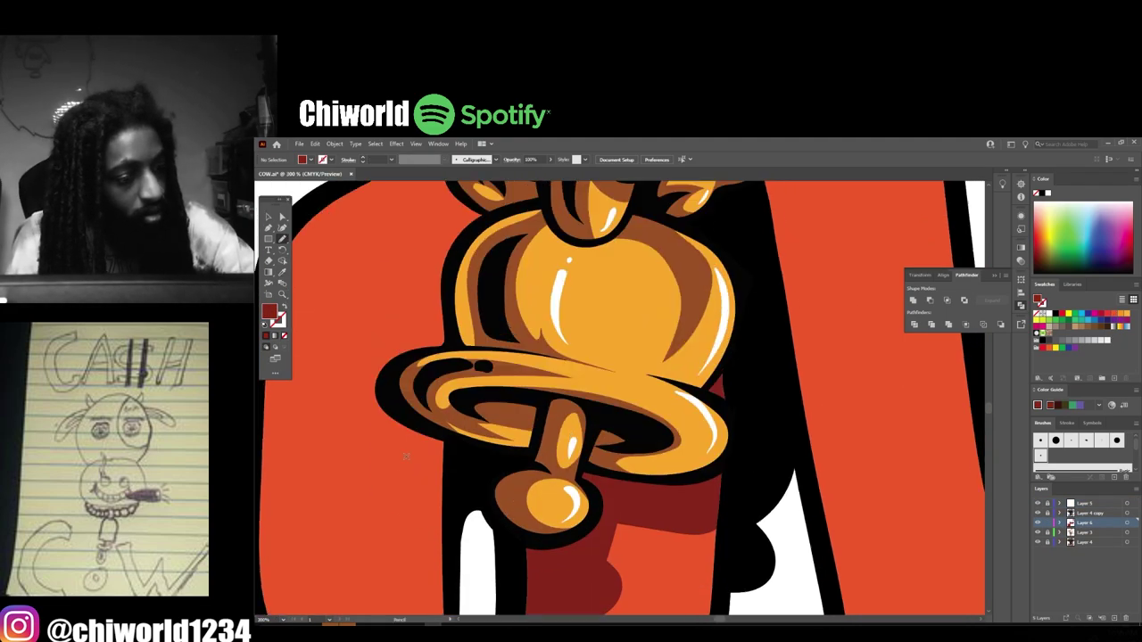
pyautogui.scroll(-5, 390, 439)
pyautogui.scroll(4, 699, 500)
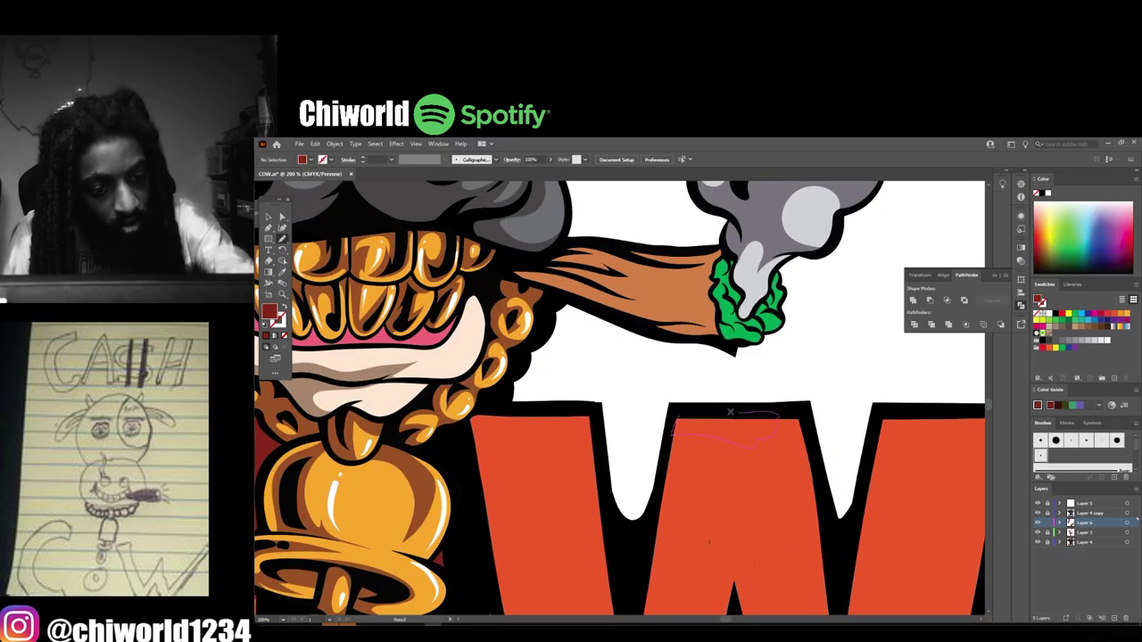
pyautogui.moveTo(669, 410); pyautogui.dragTo(727, 412)
# - Set the fill to a darker shade of the CASH lettering's red and draw fur-edged shadows on the A above the head
pyautogui.scroll(-4, 727, 412)
pyautogui.click(583, 307)
pyautogui.doubleClick(270, 310)
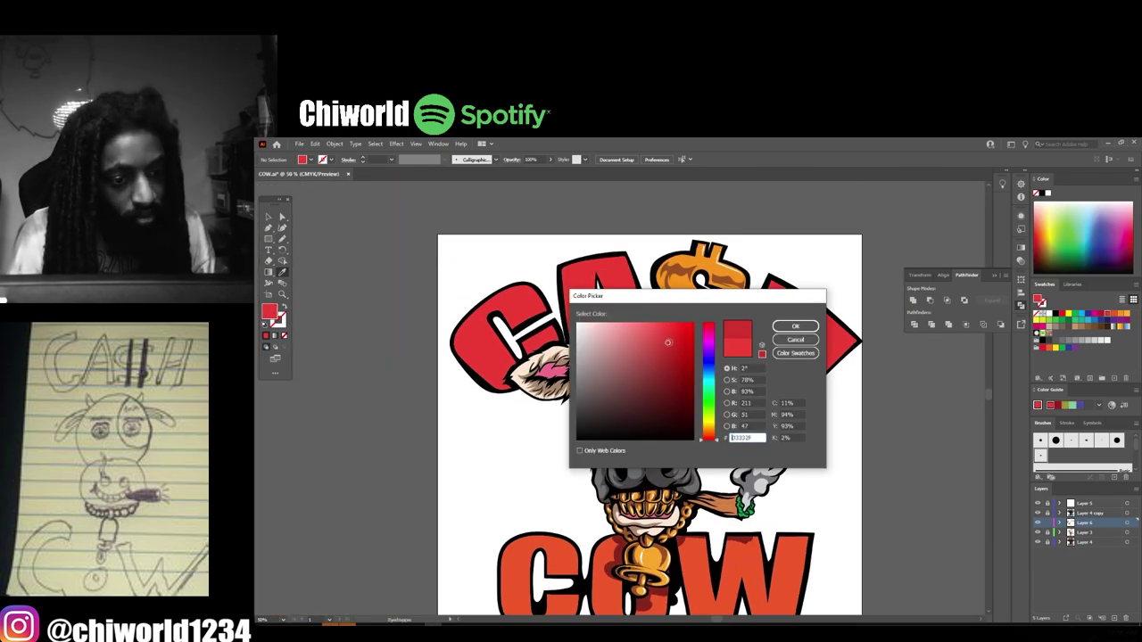
pyautogui.click(680, 386)
pyautogui.press('Return')
pyautogui.scroll(4, 578, 357)
pyautogui.moveTo(529, 479); pyautogui.dragTo(579, 489)
pyautogui.moveTo(599, 375); pyautogui.dragTo(527, 435)
pyautogui.scroll(1, 708, 400)
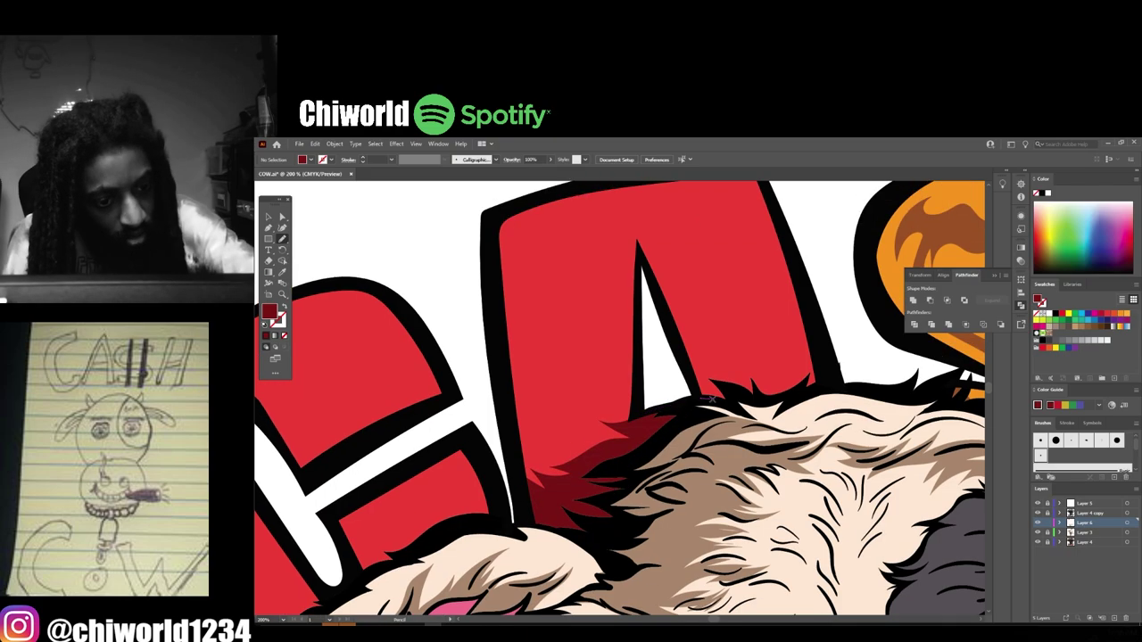
# - Draw dark red fur-edged Pencil shadows on the C and the H where the cow's ears overlap them
pyautogui.scroll(-4, 683, 346)
pyautogui.scroll(4, 559, 492)
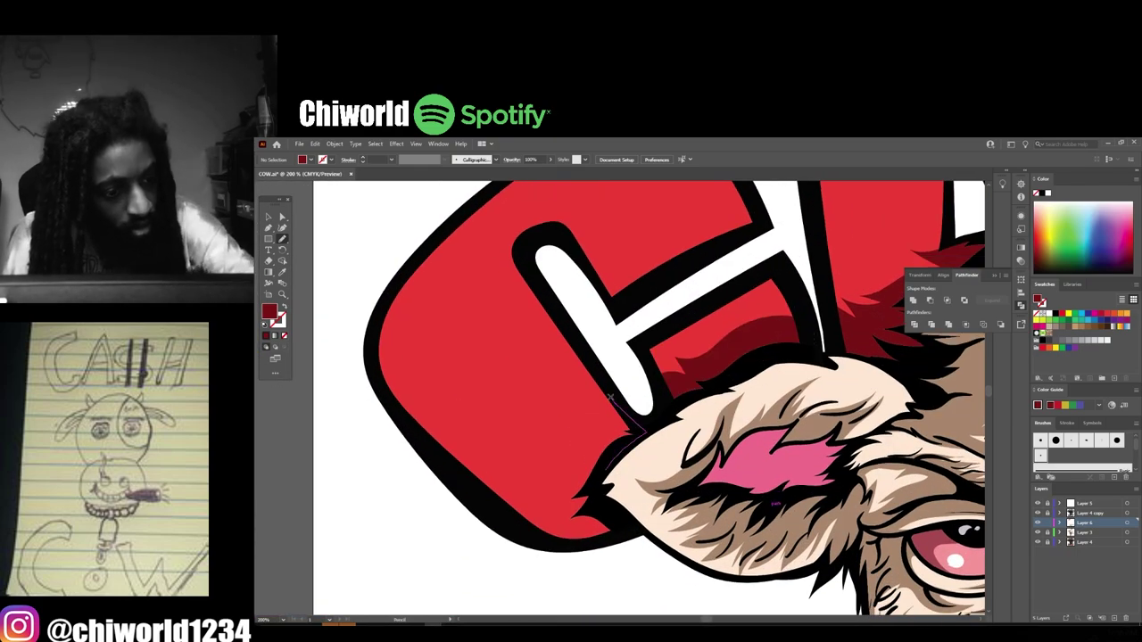
pyautogui.hscroll(5, 559, 492)
pyautogui.moveTo(555, 333); pyautogui.dragTo(489, 365)
pyautogui.scroll(-1, 555, 357)
pyautogui.moveTo(710, 459)
pyautogui.mouseDown()
pyautogui.moveTo(724, 516)
pyautogui.moveTo(713, 437)
pyautogui.mouseUp()
pyautogui.scroll(-4, 788, 477)
# - Set the fill to a darker shade of the inner ear pink and draw a shadow shape inside the black ear
pyautogui.scroll(6, 527, 392)
pyautogui.press('i')
pyautogui.doubleClick(269, 310)
pyautogui.press('Return')
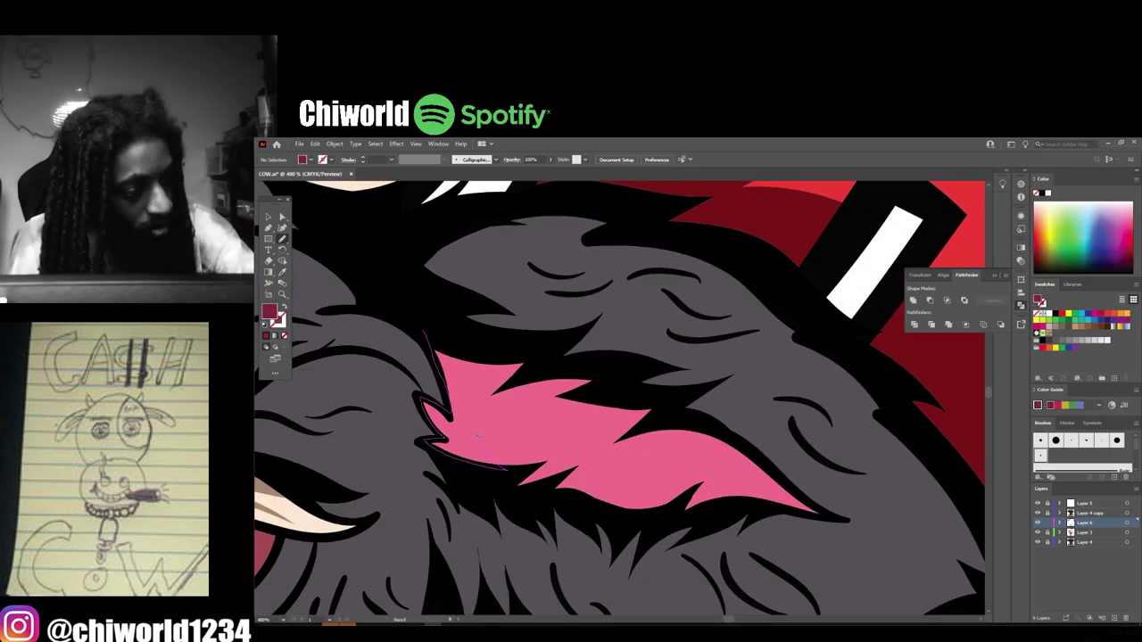
pyautogui.moveTo(478, 435); pyautogui.dragTo(426, 334)
# - Sample the tan skin shadow color and draw a Pencil shadow at the corner of the lower lip
pyautogui.scroll(-6, 477, 435)
pyautogui.scroll(5, 562, 553)
pyautogui.press('i')
pyautogui.click(643, 444)
pyautogui.press('n')
pyautogui.moveTo(752, 328); pyautogui.dragTo(761, 378)
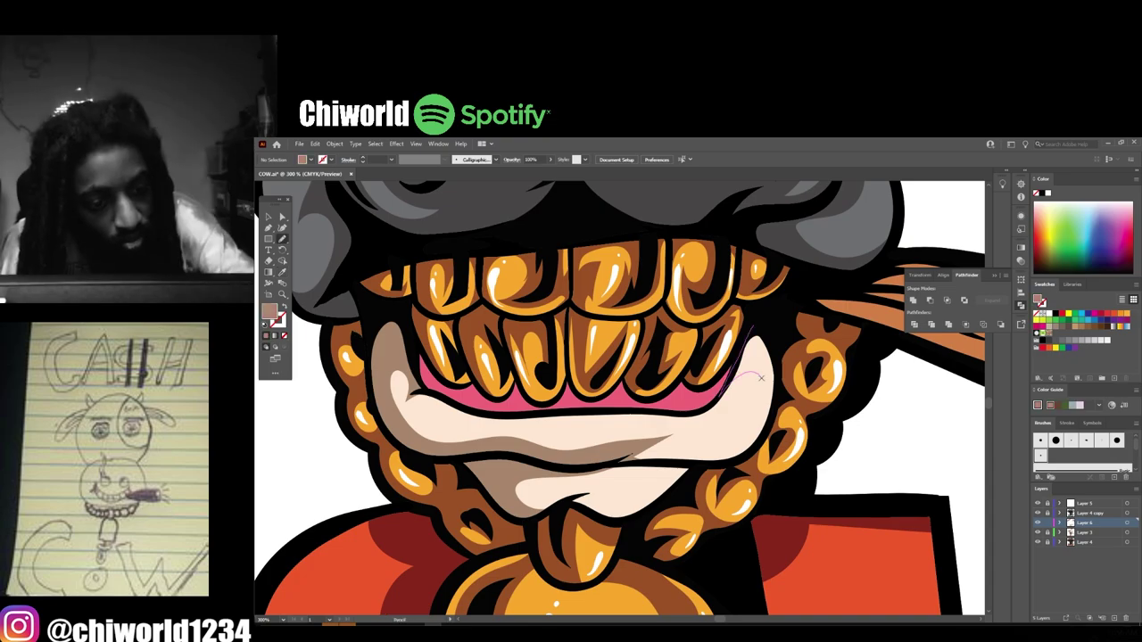
pyautogui.scroll(-6, 778, 366)
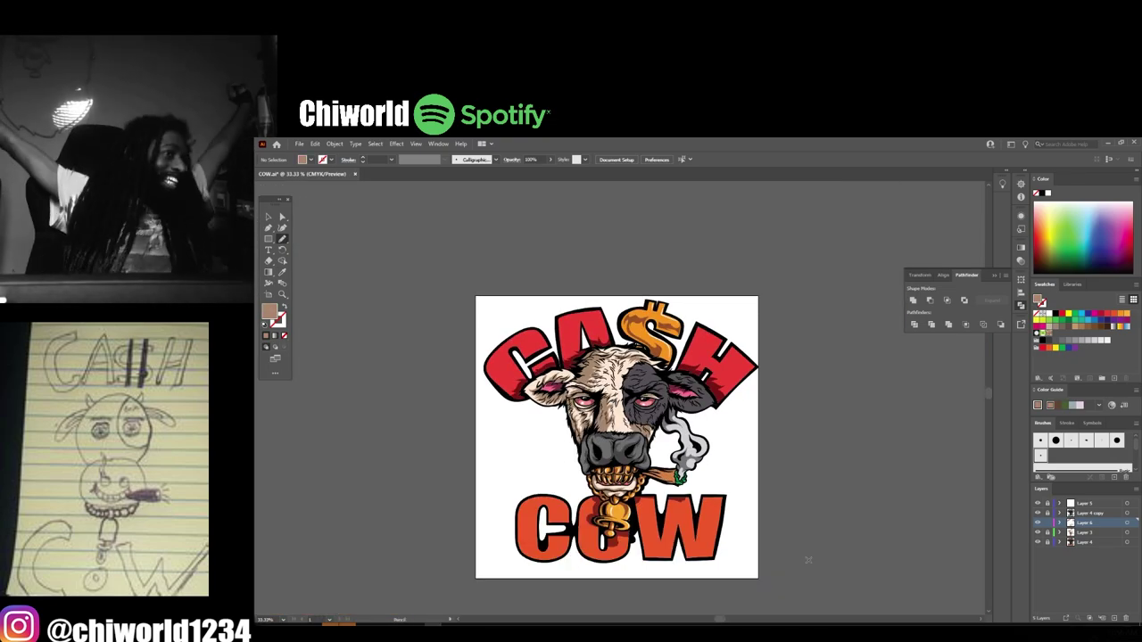
# - Set the color to red and paint thin Paintbrush veins across both eyeballs
pyautogui.doubleClick(268, 313)
pyautogui.click(668, 351)
pyautogui.press('Return')
pyautogui.moveTo(282, 239); pyautogui.dragTo(326, 239)
pyautogui.scroll(5, 620, 399)
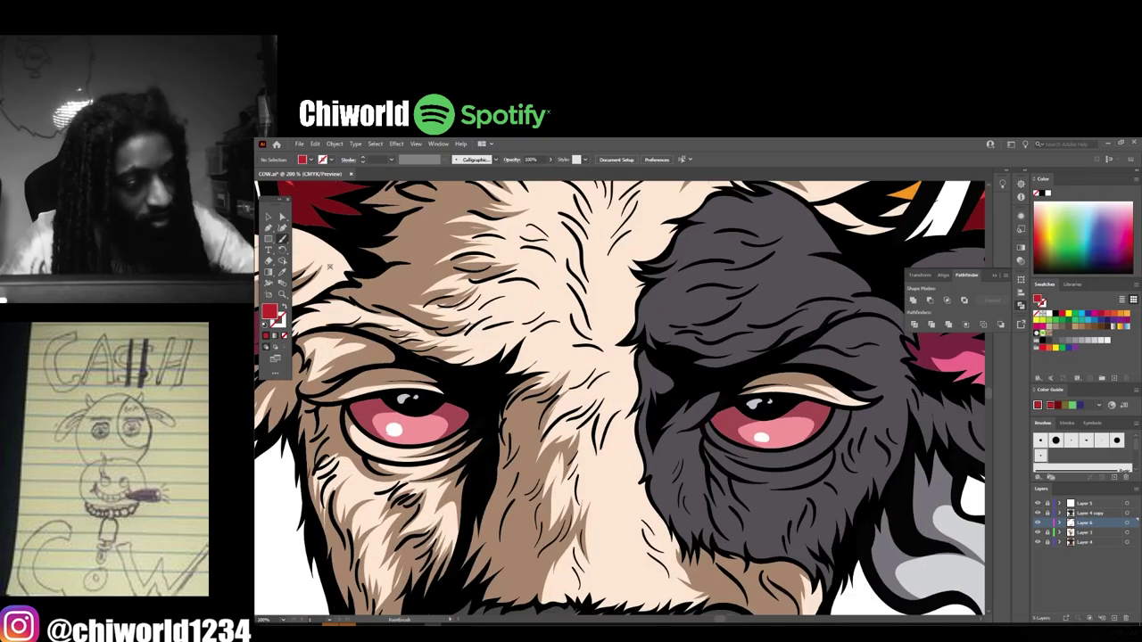
pyautogui.moveTo(430, 440); pyautogui.dragTo(445, 417)
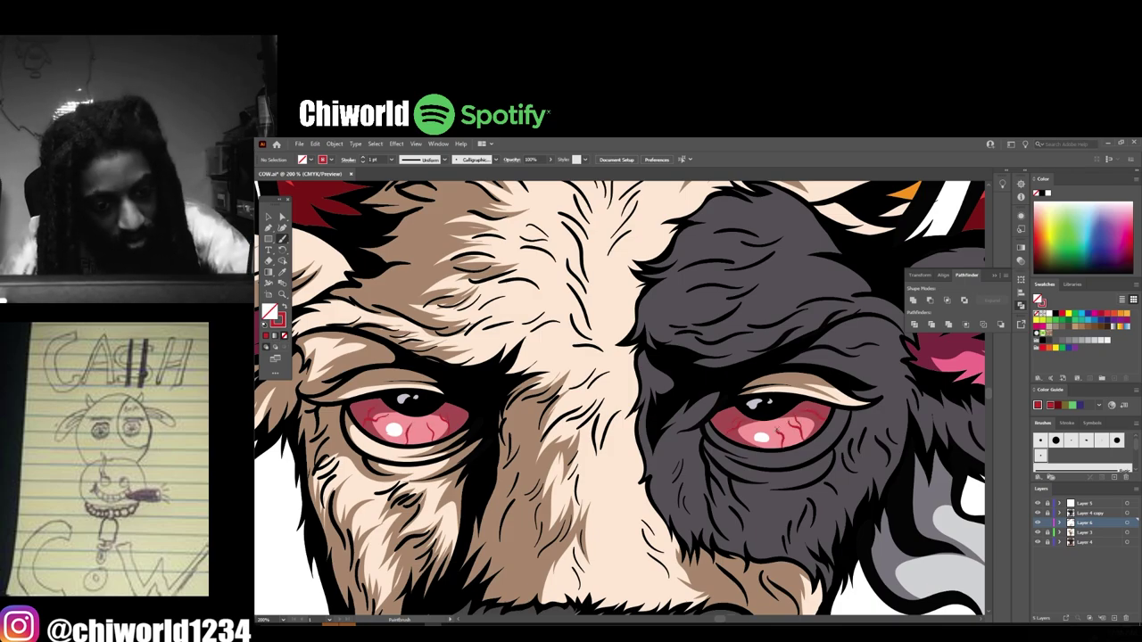
# - Set the fill to a lighter grey based on the nose color and draw Pencil highlight shapes around the nostrils
pyautogui.scroll(-5, 652, 366)
pyautogui.scroll(5, 619, 445)
pyautogui.press('i')
pyautogui.click(536, 420)
pyautogui.doubleClick(268, 312)
pyautogui.click(577, 364)
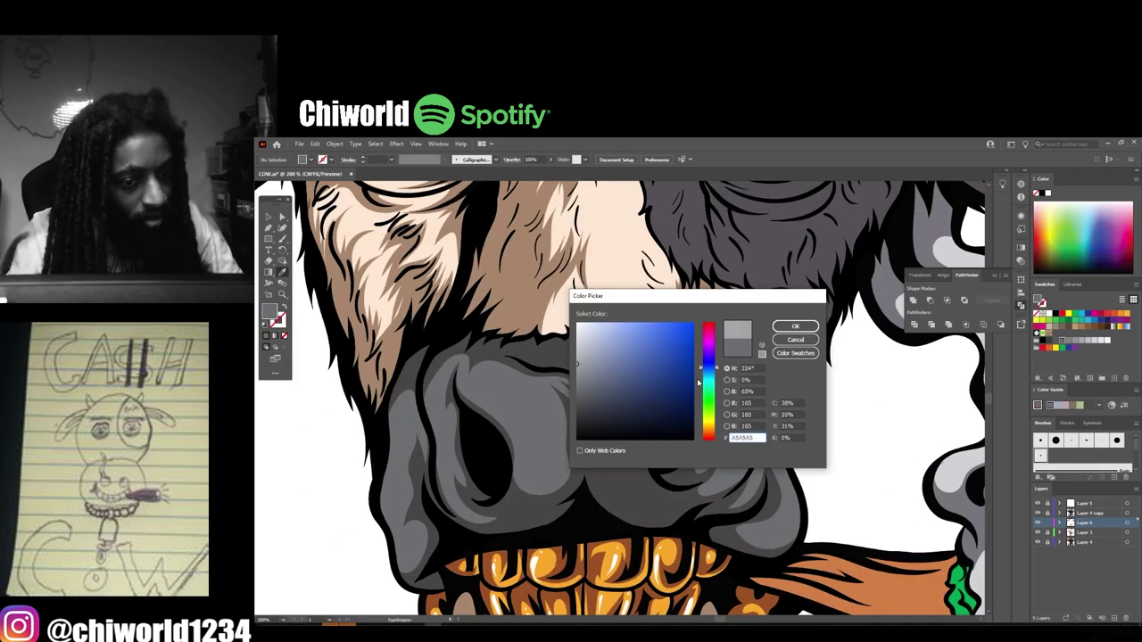
pyautogui.moveTo(586, 362); pyautogui.dragTo(586, 368)
pyautogui.press('Return')
pyautogui.moveTo(282, 239); pyautogui.dragTo(318, 259)
pyautogui.moveTo(502, 401)
pyautogui.mouseDown()
pyautogui.moveTo(548, 444)
pyautogui.moveTo(503, 400)
pyautogui.mouseUp()
pyautogui.moveTo(487, 370); pyautogui.dragTo(489, 371)
pyautogui.moveTo(637, 396); pyautogui.dragTo(631, 414)
pyautogui.moveTo(438, 462); pyautogui.dragTo(446, 426)
pyautogui.hotkey('ctrl', '-')
pyautogui.hotkey('ctrl', '-')
pyautogui.hotkey('ctrl', '+')
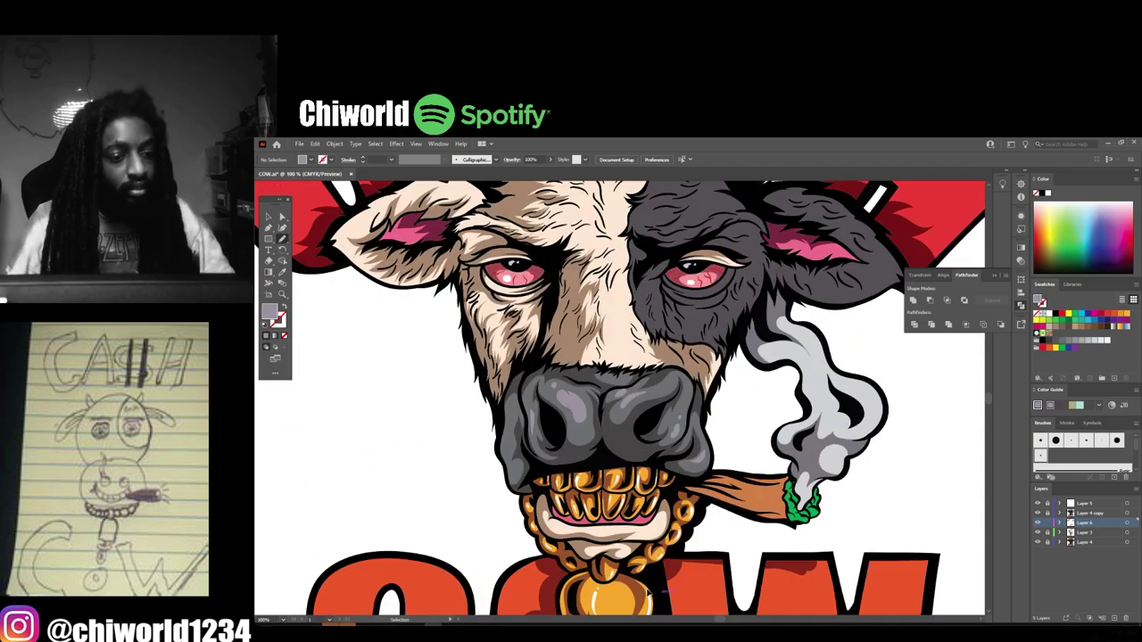
# - Recolor the nose highlight shapes to a lighter neutral grey sampled from the nose, and deselect them
pyautogui.hotkey('ctrl', 'a')
pyautogui.press('i')
pyautogui.click(567, 446)
pyautogui.doubleClick(269, 312)
pyautogui.click(580, 364)
pyautogui.press('Return')
pyautogui.click(268, 215)
pyautogui.hotkey('ctrl', '-')
pyautogui.hotkey('ctrl', '-')
pyautogui.hotkey('ctrl', '-')
pyautogui.hotkey('ctrl', '-')
pyautogui.hotkey('ctrl', '-')
pyautogui.click(458, 398)
# - Set the fill to a darker shade of the dark fur patch's grey and choose the Pencil tool
pyautogui.hotkey('ctrl', '+')
pyautogui.hotkey('ctrl', '+')
pyautogui.hotkey('ctrl', '+')
pyautogui.hotkey('ctrl', '+')
pyautogui.hotkey('ctrl', '+')
pyautogui.hotkey('ctrl', '+')
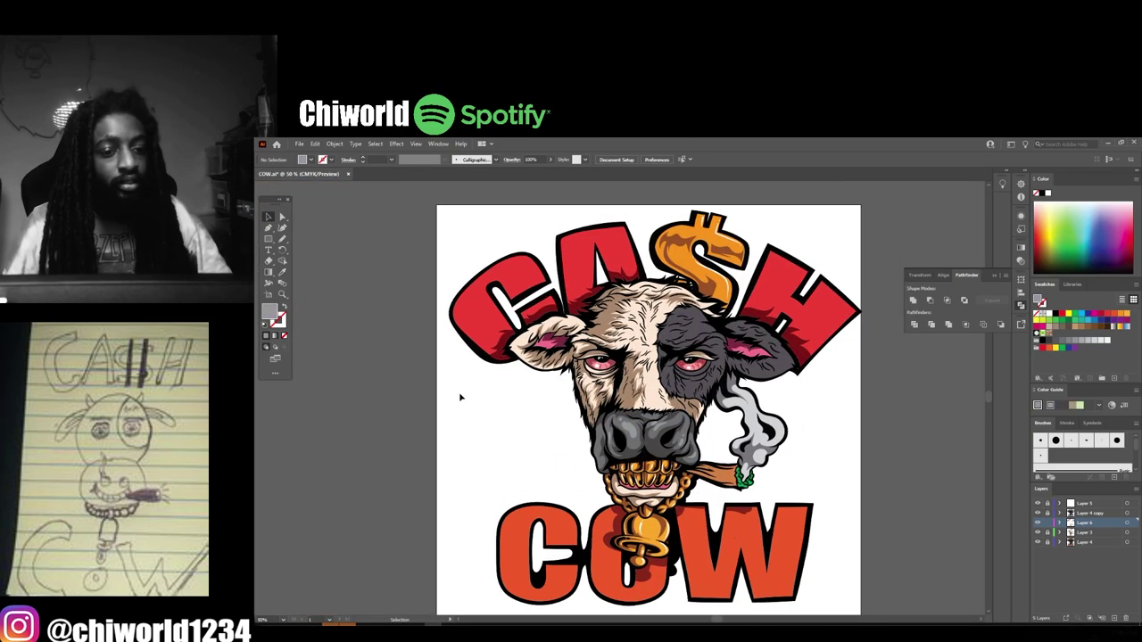
pyautogui.press('i')
pyautogui.click(624, 295)
pyautogui.doubleClick(269, 311)
pyautogui.click(593, 421)
pyautogui.click(789, 327)
pyautogui.moveTo(282, 239); pyautogui.dragTo(306, 263)
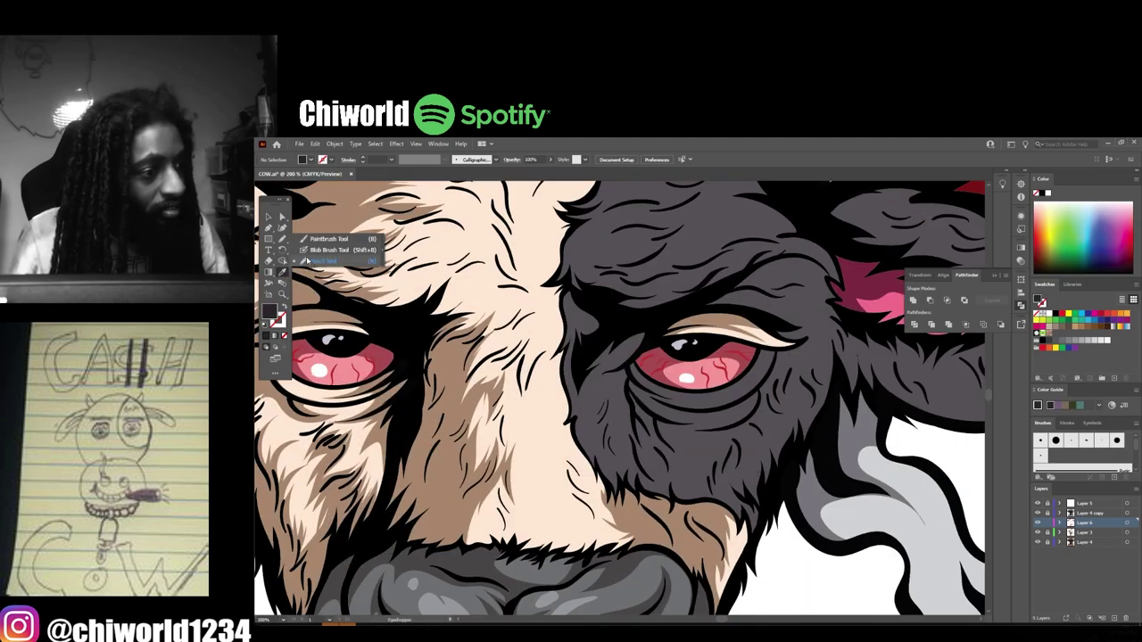
# - Draw darker Pencil shadow shapes in the dark fur patch around the brow and eye
pyautogui.scroll(2, 700, 345)
pyautogui.moveTo(483, 337); pyautogui.dragTo(495, 475)
pyautogui.moveTo(657, 425)
pyautogui.mouseDown()
pyautogui.moveTo(486, 337)
pyautogui.moveTo(635, 346)
pyautogui.mouseUp()
pyautogui.scroll(-1, 800, 574)
pyautogui.moveTo(690, 260); pyautogui.dragTo(541, 357)
pyautogui.moveTo(509, 313)
pyautogui.mouseDown()
pyautogui.moveTo(561, 259)
pyautogui.moveTo(509, 312)
pyautogui.mouseUp()
pyautogui.scroll(-5, 598, 370)
pyautogui.scroll(5, 665, 375)
pyautogui.moveTo(483, 379); pyautogui.dragTo(491, 499)
pyautogui.scroll(-3, 797, 527)
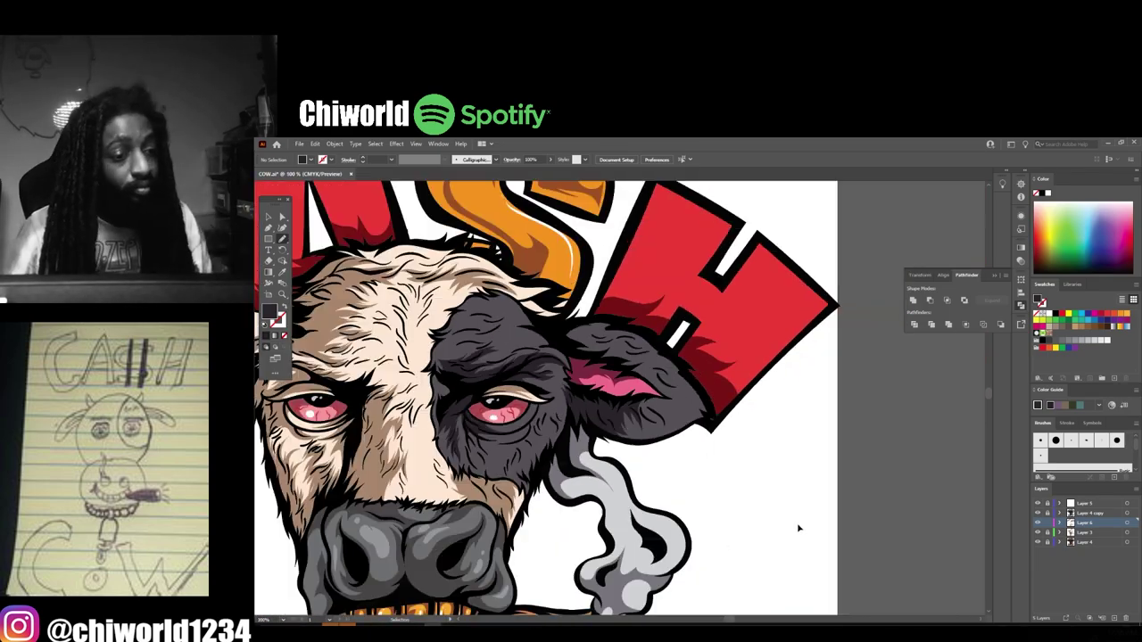
# - Draw a dark Pencil shadow shape on the upper fur of the black ear, near its base
pyautogui.scroll(2, 796, 518)
pyautogui.scroll(1, 795, 515)
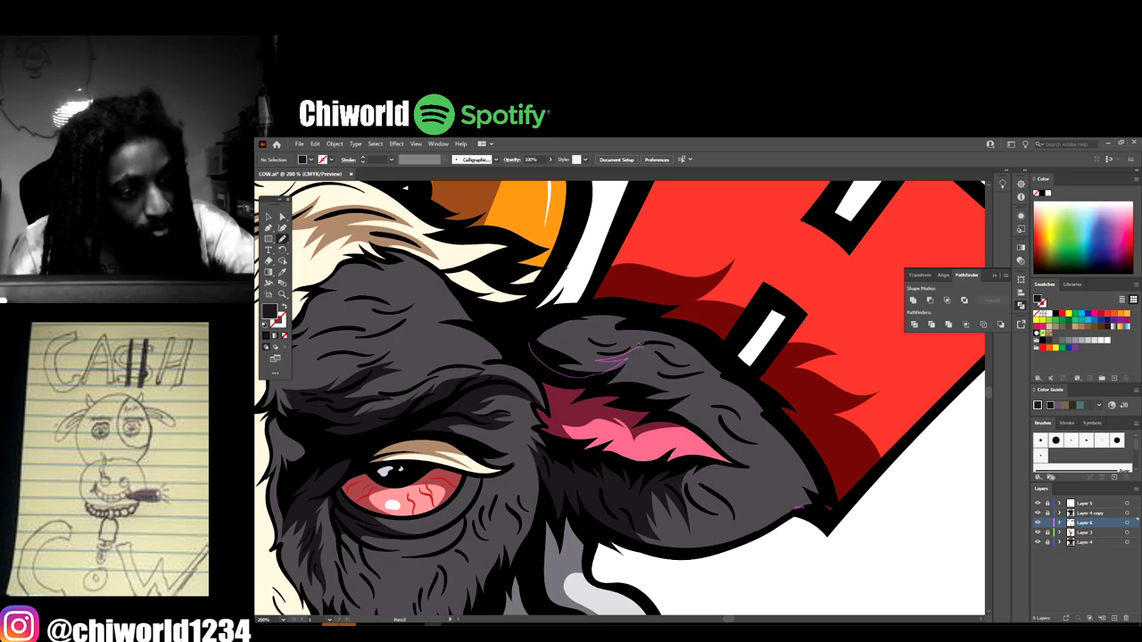
pyautogui.hotkey('ctrl', 'z')
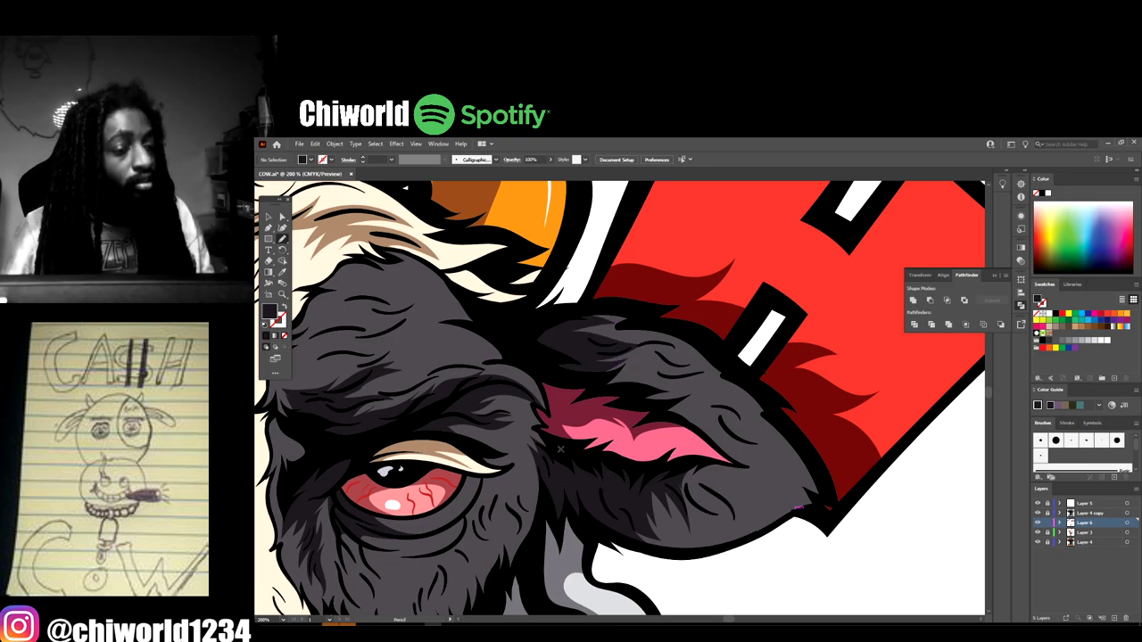
pyautogui.scroll(-5, 561, 449)
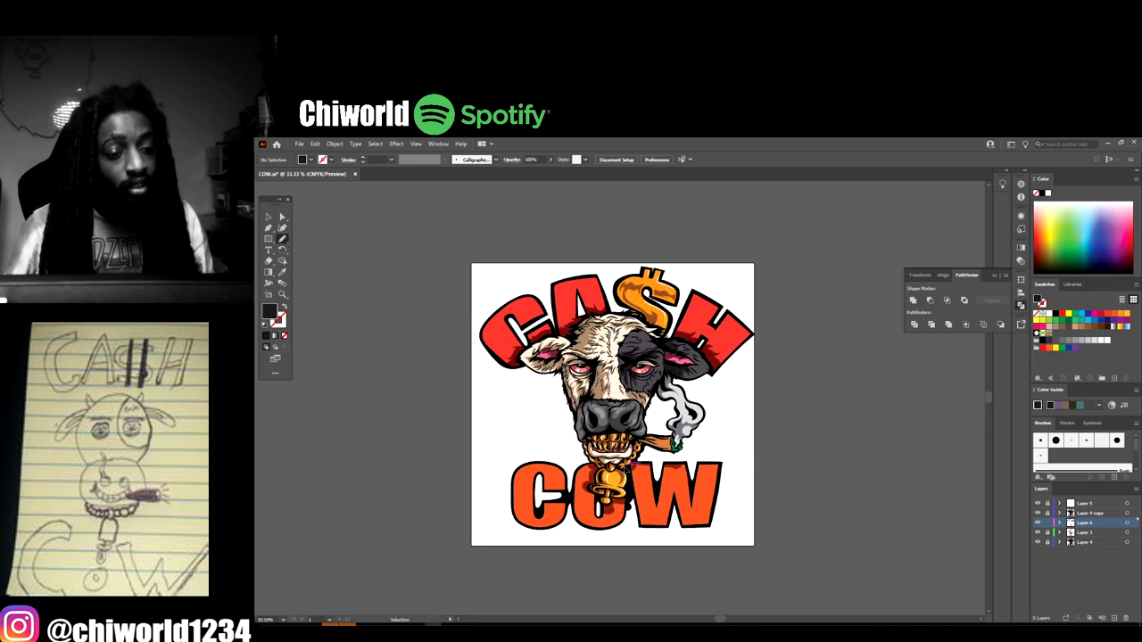
pyautogui.scroll(1, 552, 397)
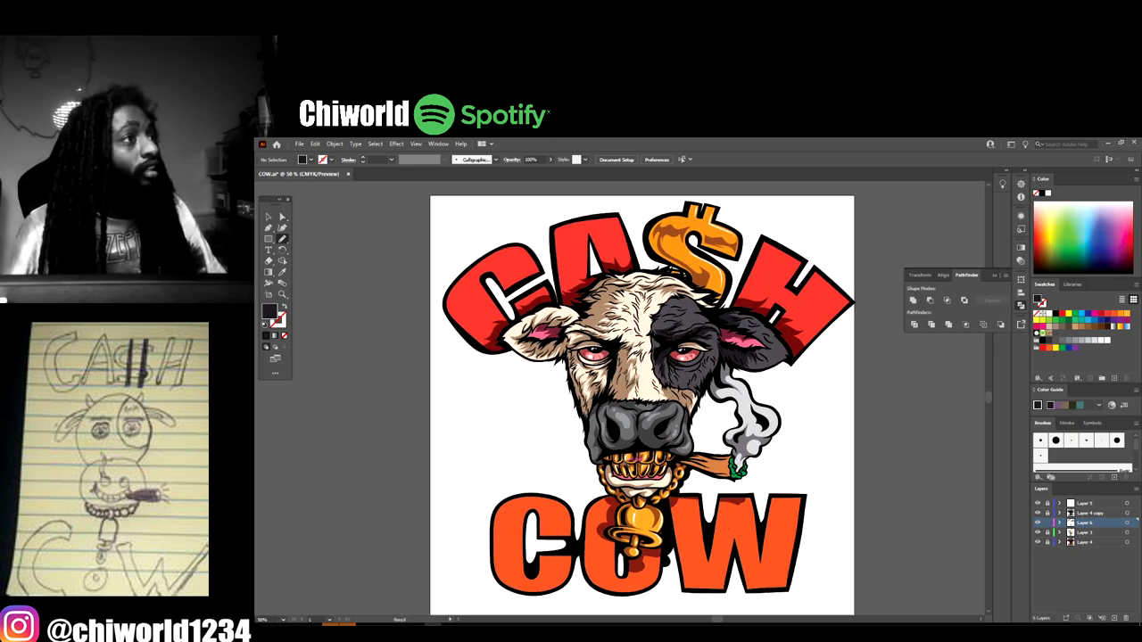